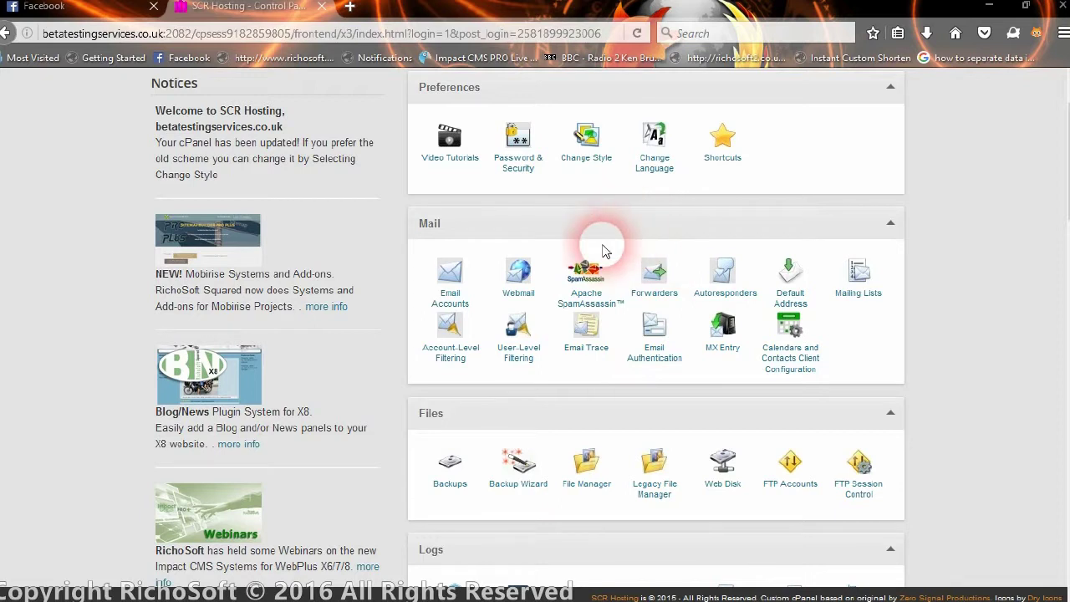
- Create a MySQL database named mobicms, stored as betatest_mobicms, in cPanel
{"action": "scroll", "coordinate": [554, 234], "scroll_direction": "down", "scroll_amount": 5}
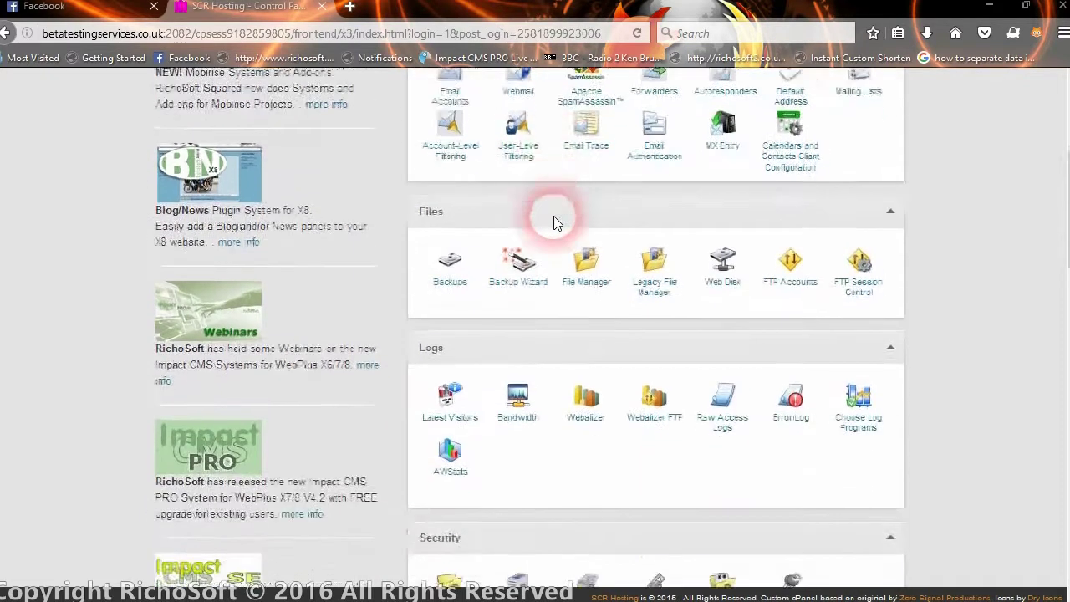
{"action": "scroll", "coordinate": [554, 221], "scroll_direction": "down", "scroll_amount": 5}
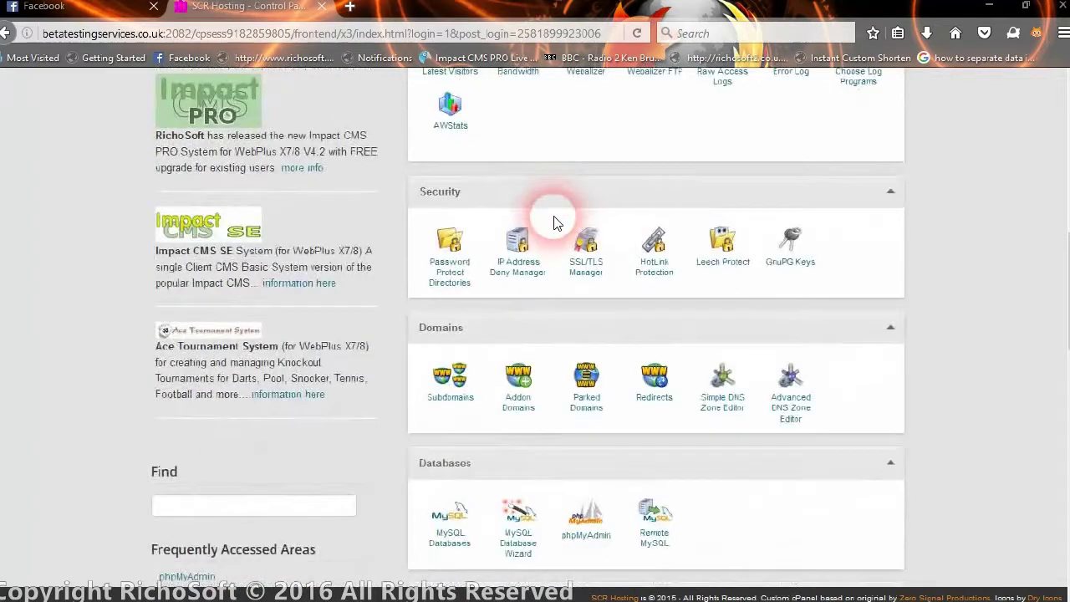
{"action": "scroll", "coordinate": [554, 221], "scroll_direction": "down", "scroll_amount": 7}
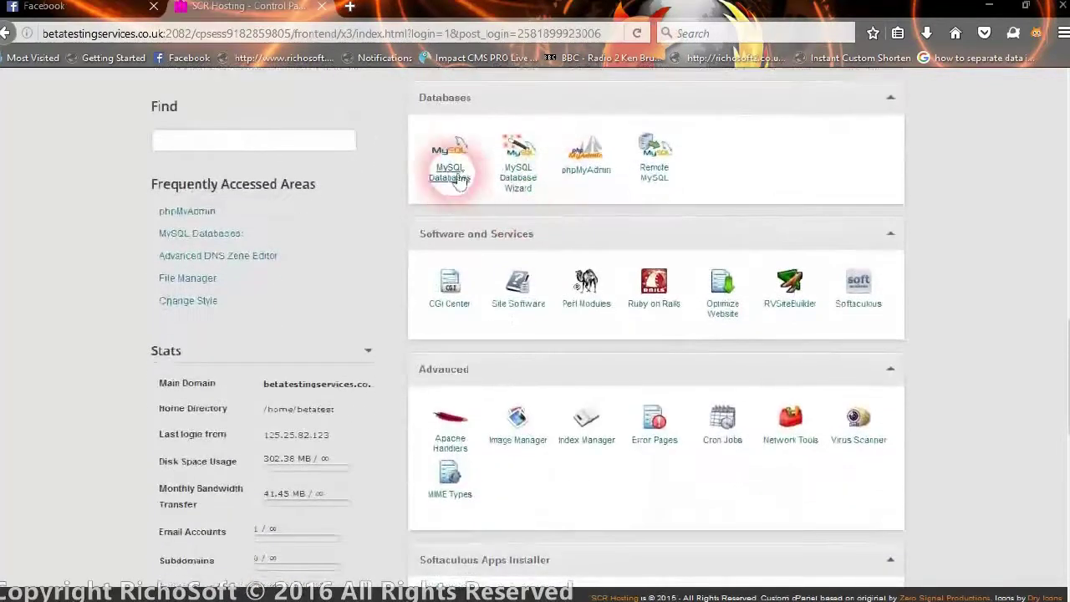
{"action": "left_click", "coordinate": [461, 183]}
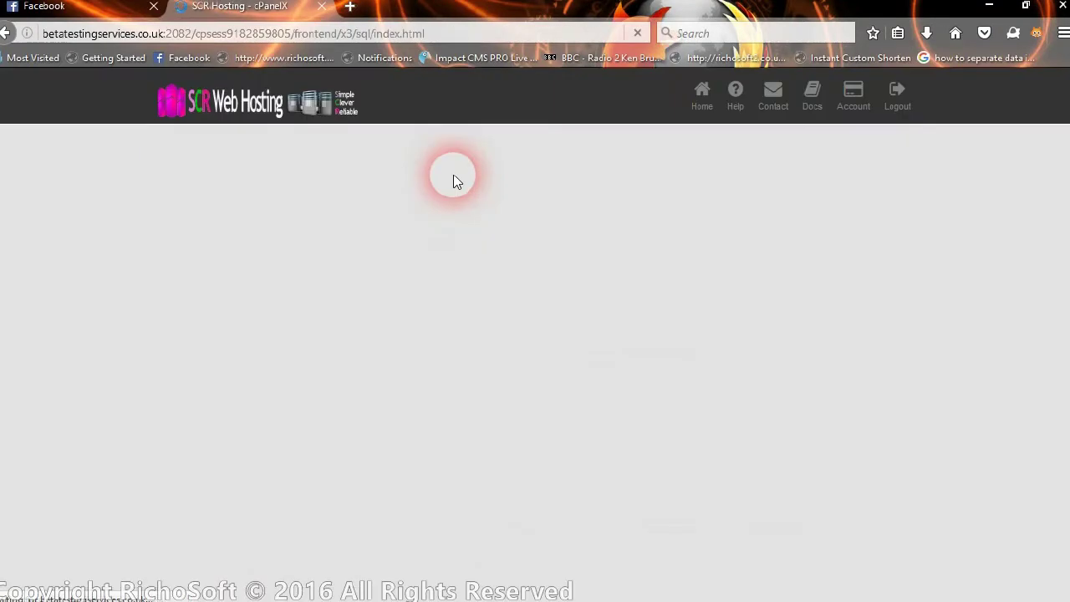
{"action": "scroll", "coordinate": [346, 275], "scroll_direction": "down", "scroll_amount": 3}
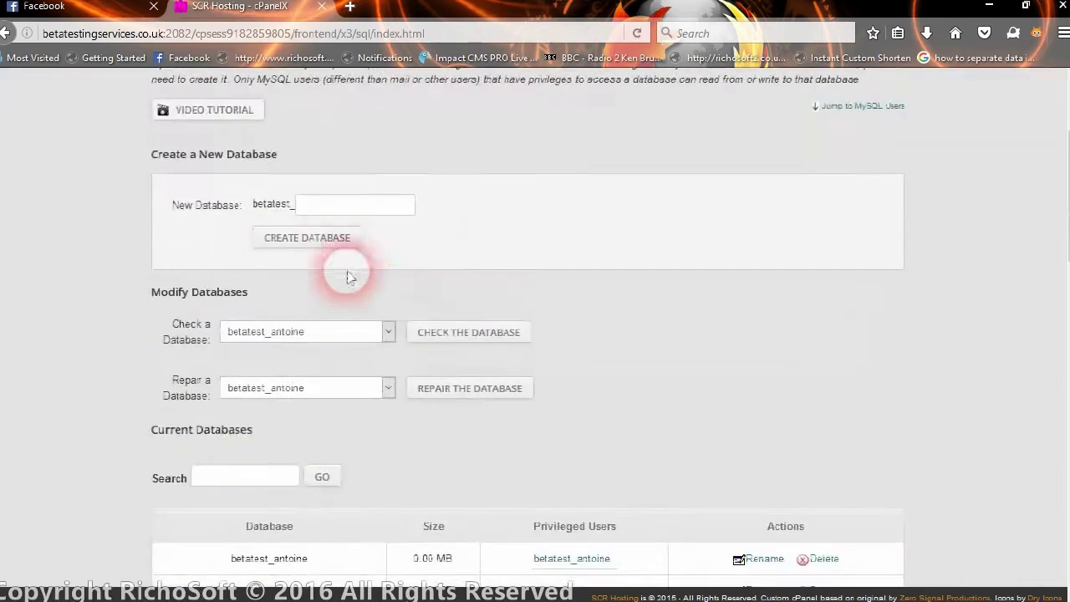
{"action": "left_click", "coordinate": [351, 208]}
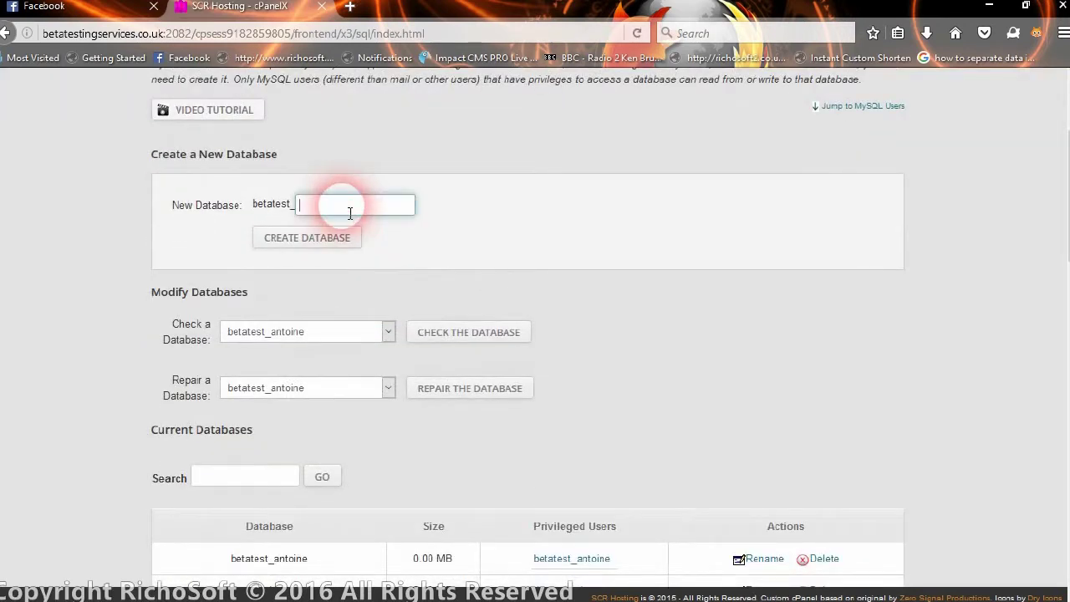
{"action": "type", "text": "m"}
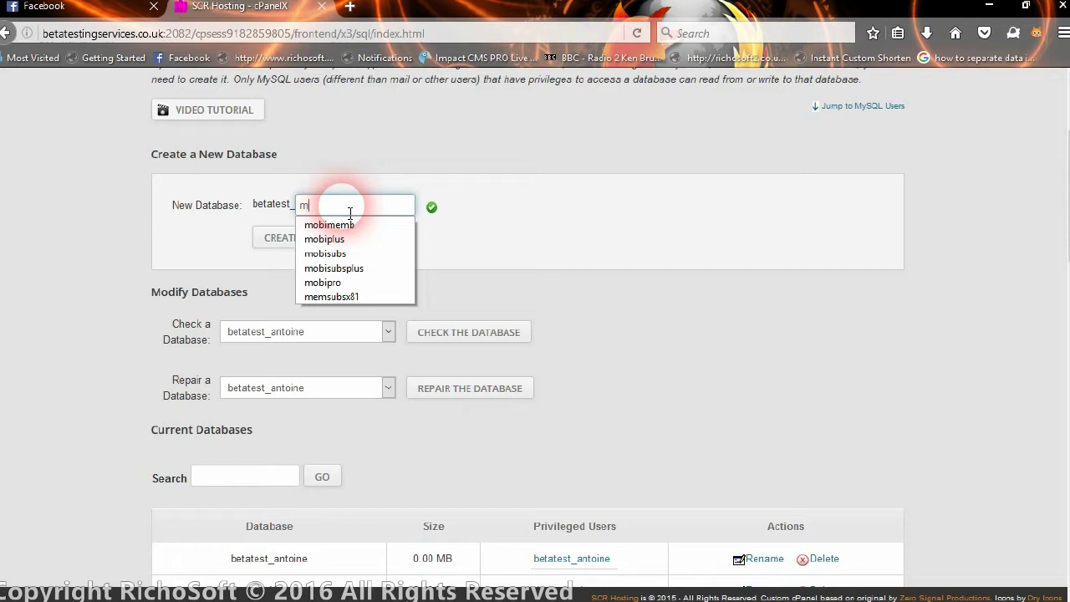
{"action": "type", "text": "obicms"}
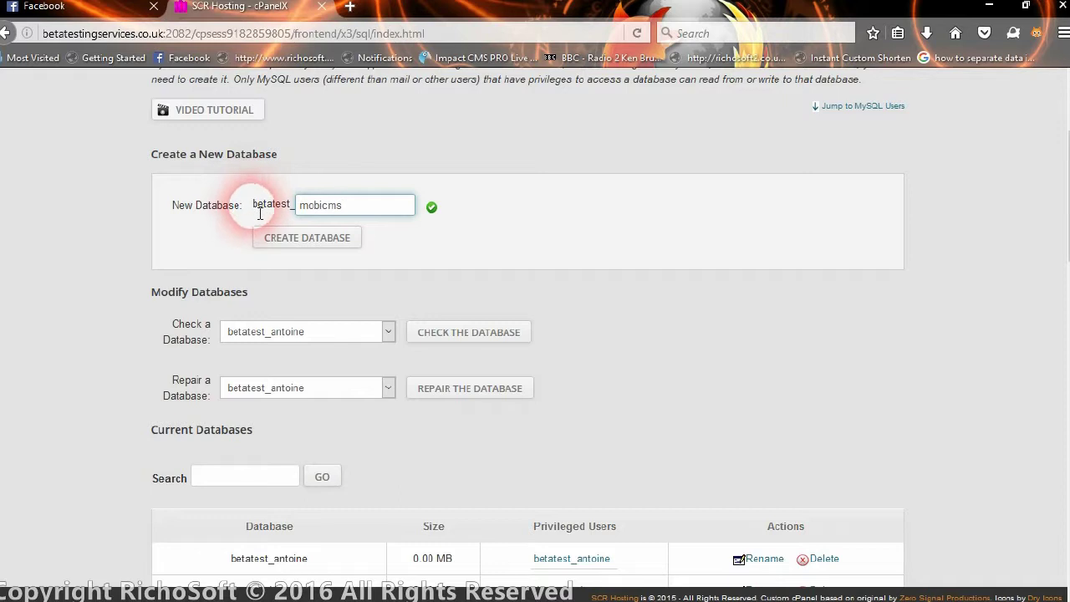
{"action": "left_click_drag", "start_coordinate": [252, 205], "coordinate": [293, 214]}
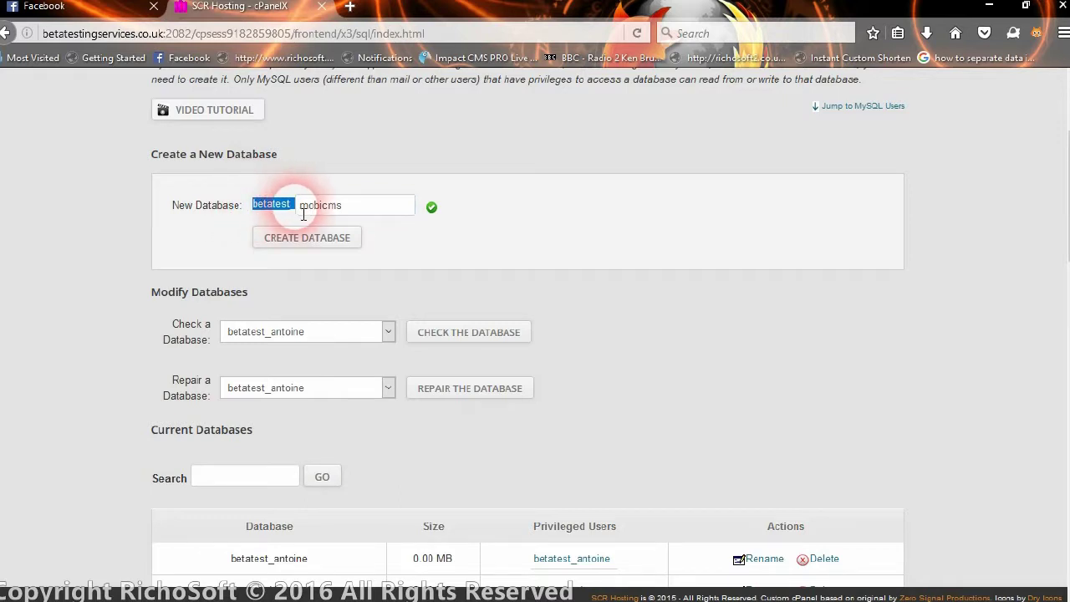
{"action": "left_click", "coordinate": [384, 212]}
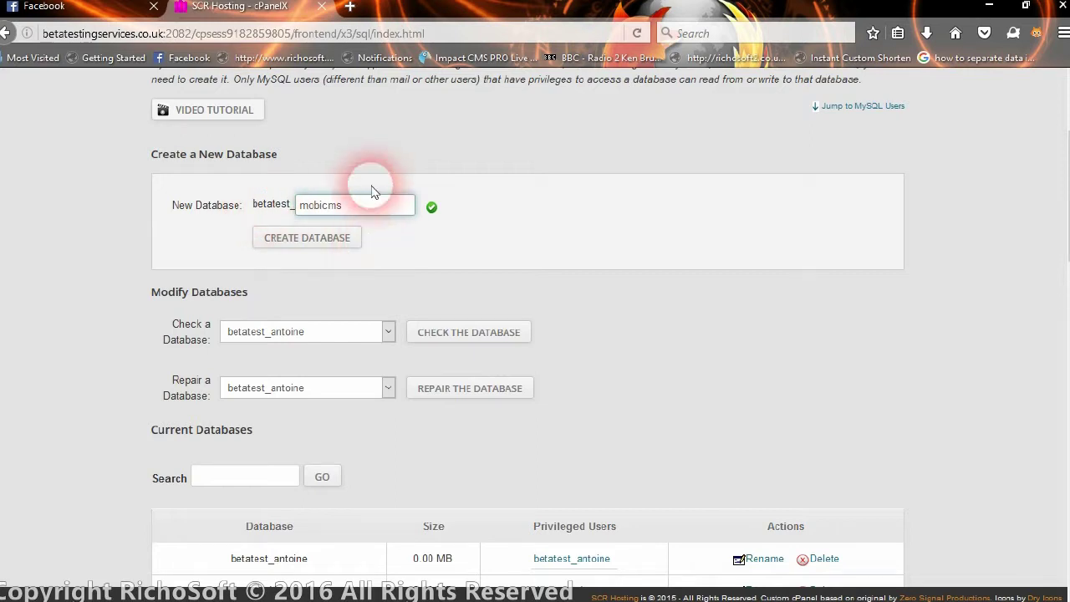
{"action": "left_click", "coordinate": [317, 238]}
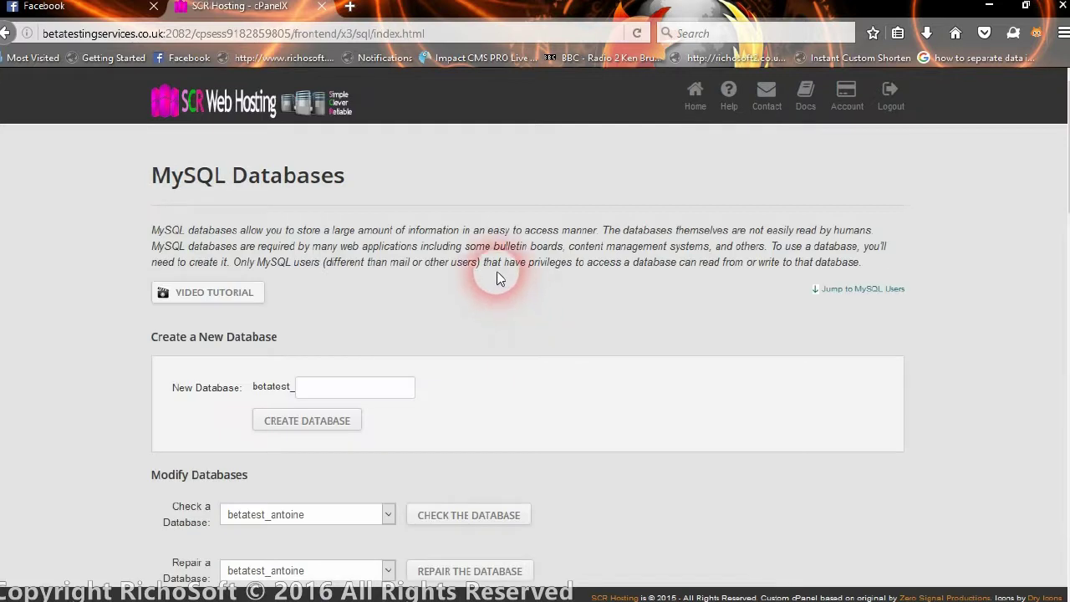
- Enter mobicms as the new MySQL username under the betatest_ prefix
{"action": "scroll", "coordinate": [494, 272], "scroll_direction": "down", "scroll_amount": 5}
{"action": "scroll", "coordinate": [489, 265], "scroll_direction": "down", "scroll_amount": 8}
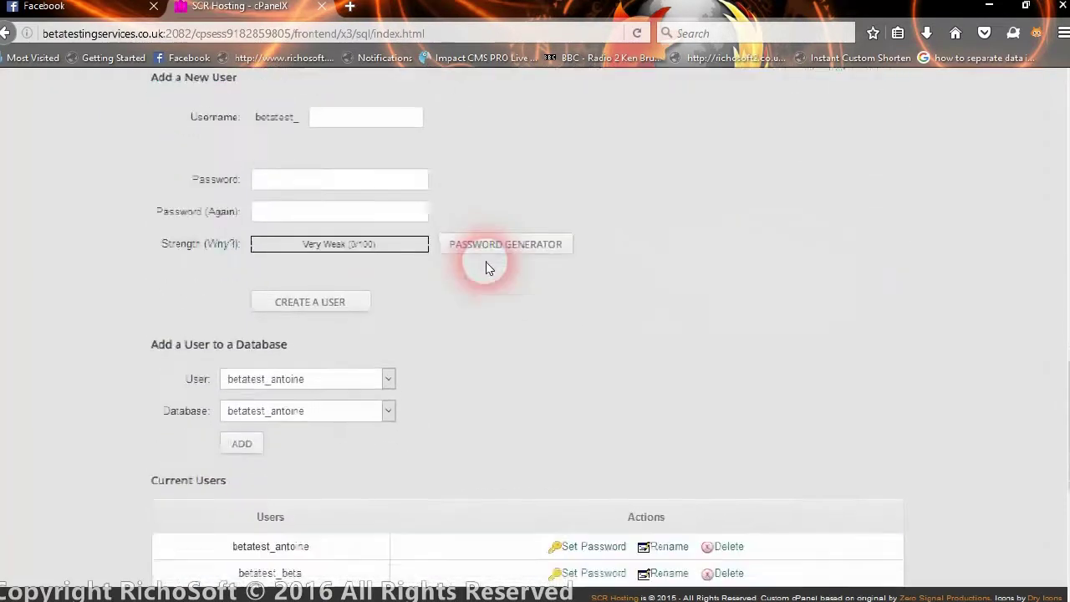
{"action": "scroll", "coordinate": [485, 262], "scroll_direction": "up", "scroll_amount": 3}
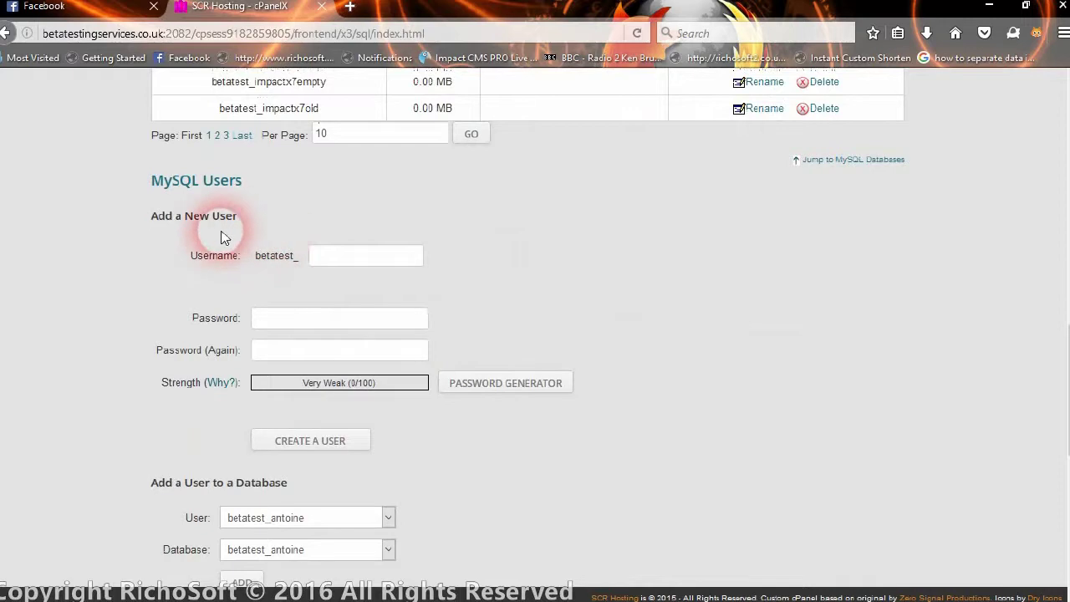
{"action": "left_click", "coordinate": [342, 259]}
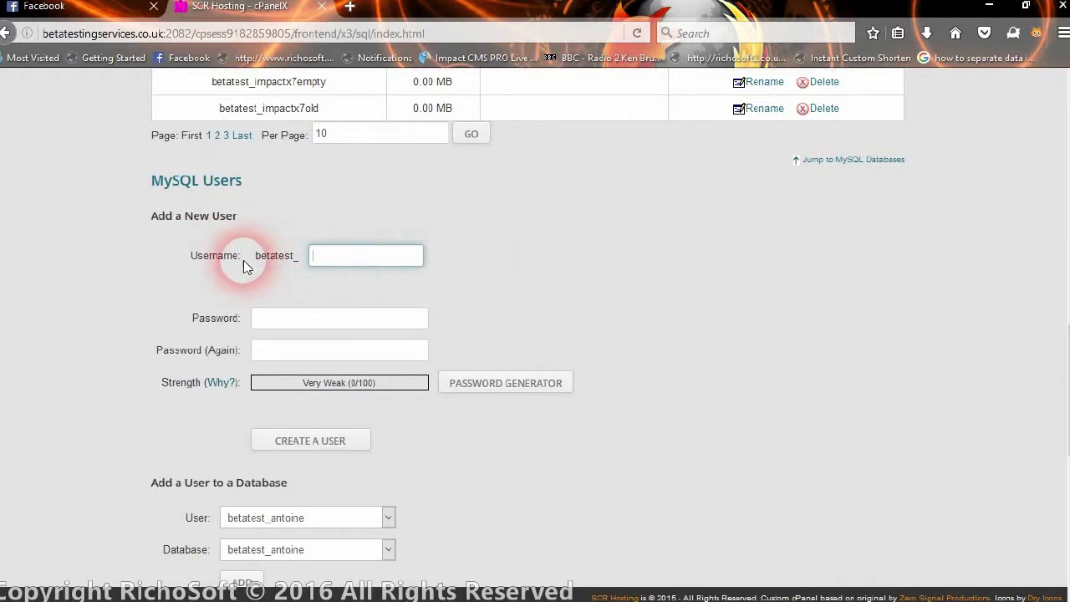
{"action": "left_click_drag", "start_coordinate": [258, 264], "coordinate": [306, 265]}
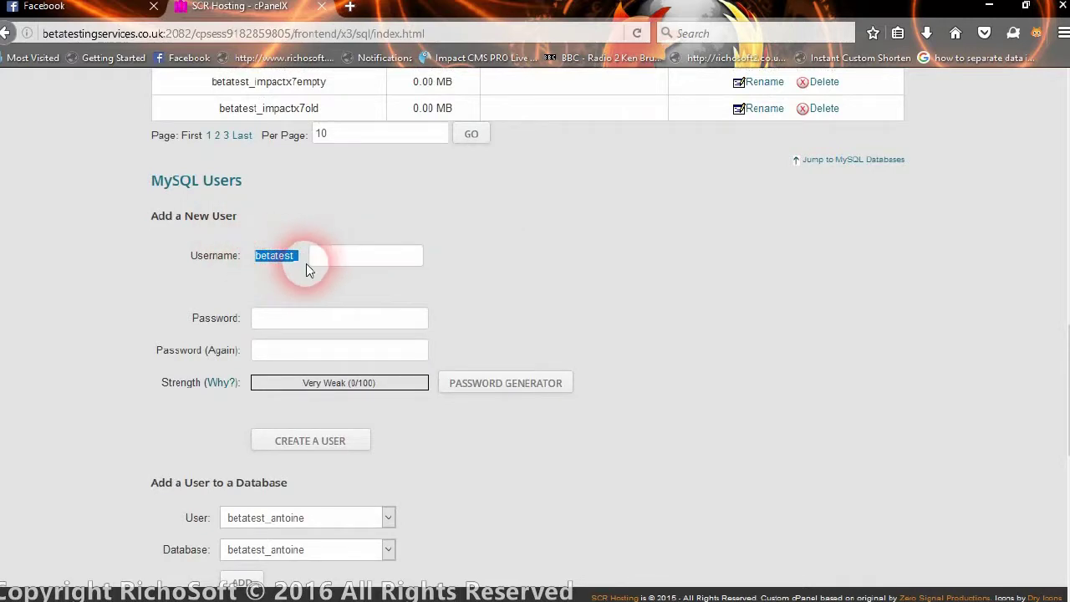
{"action": "left_click", "coordinate": [339, 264]}
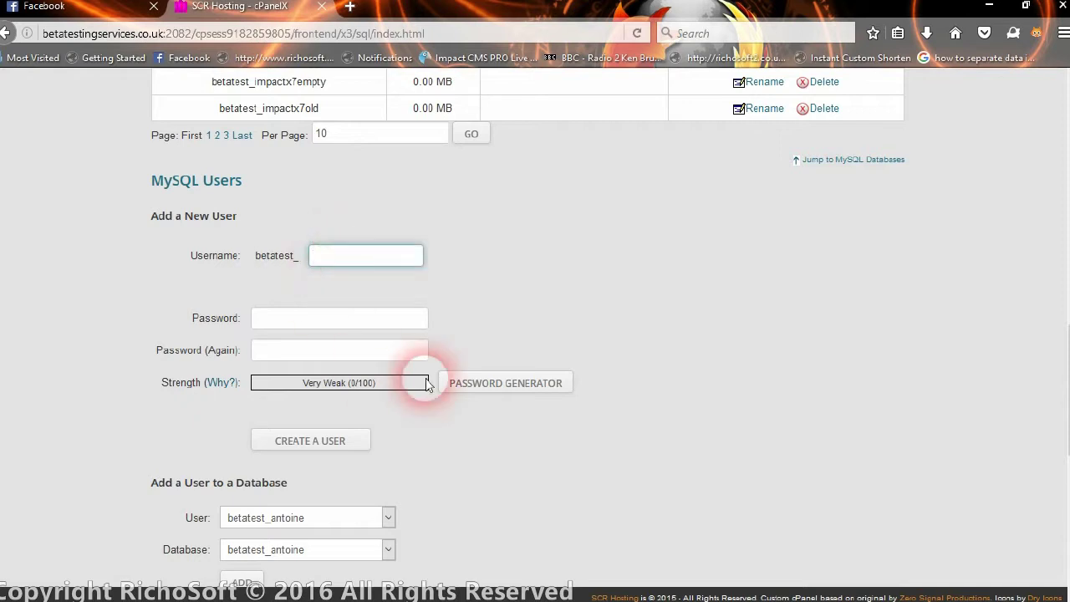
{"action": "type", "text": "mobicms"}
- Enter and confirm a strong password, then create the betatest_mobicms user
{"action": "left_click", "coordinate": [302, 323]}
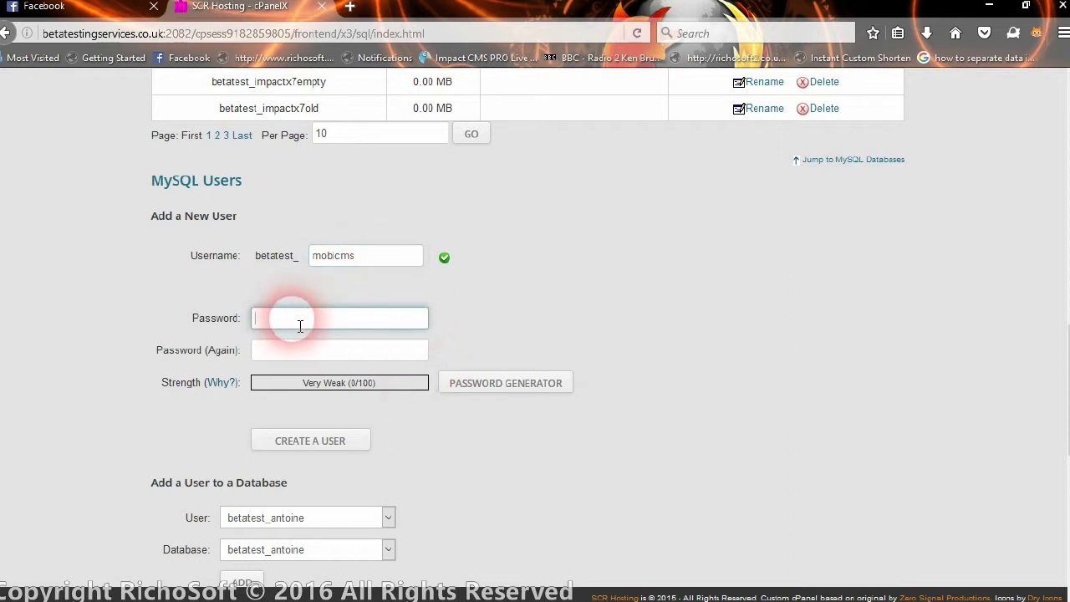
{"action": "type", "text": "a•••••"}
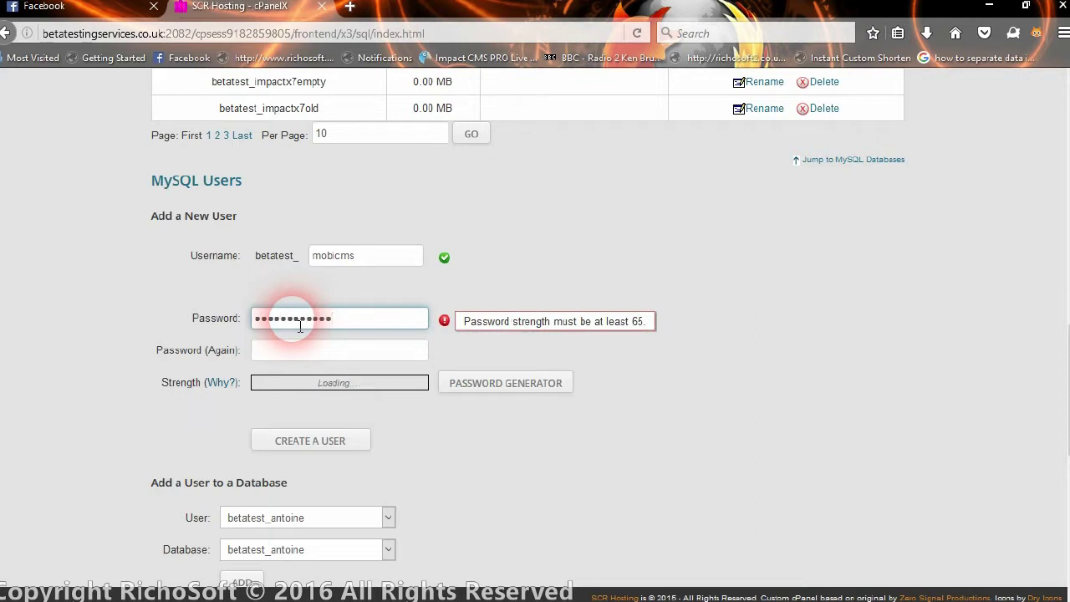
{"action": "left_click", "coordinate": [292, 351]}
{"action": "type", "text": "•••"}
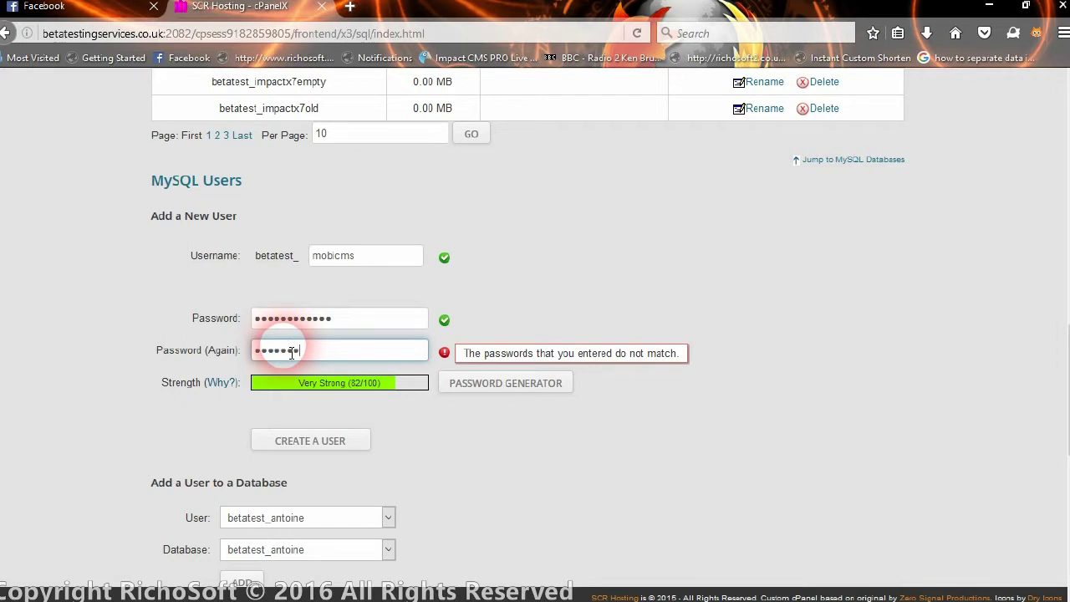
{"action": "type", "text": "•••••••••"}
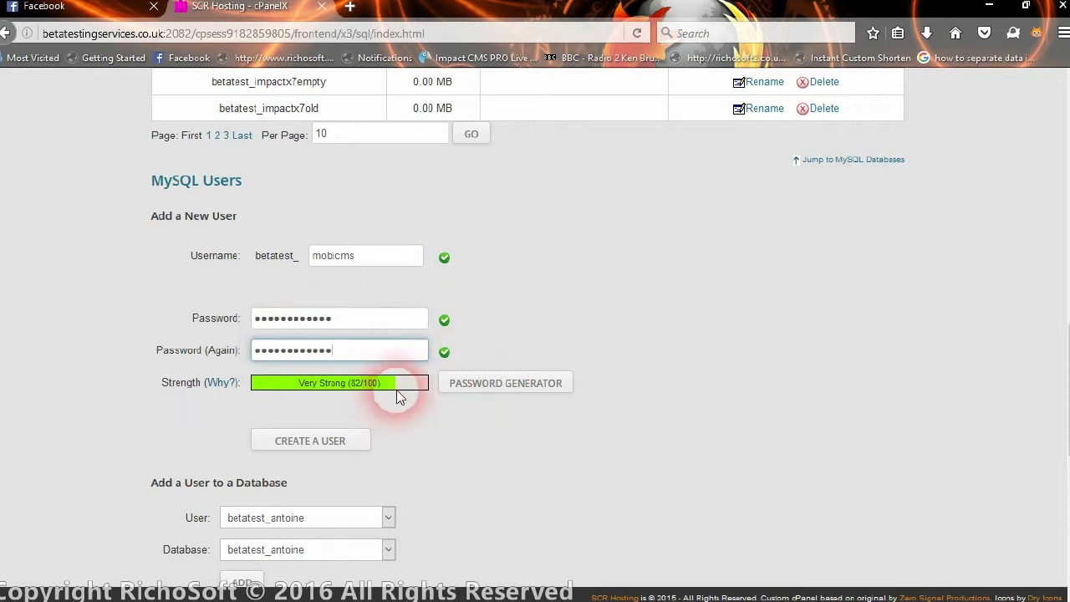
{"action": "scroll", "coordinate": [400, 404], "scroll_direction": "down", "scroll_amount": 2}
{"action": "left_click", "coordinate": [299, 358]}
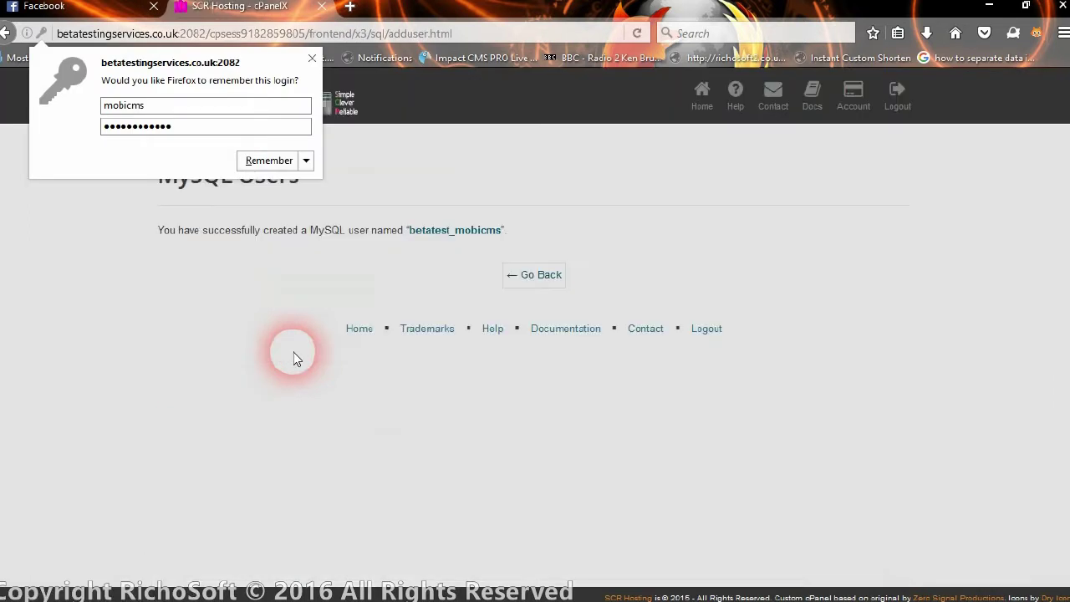
{"action": "left_click", "coordinate": [536, 284]}
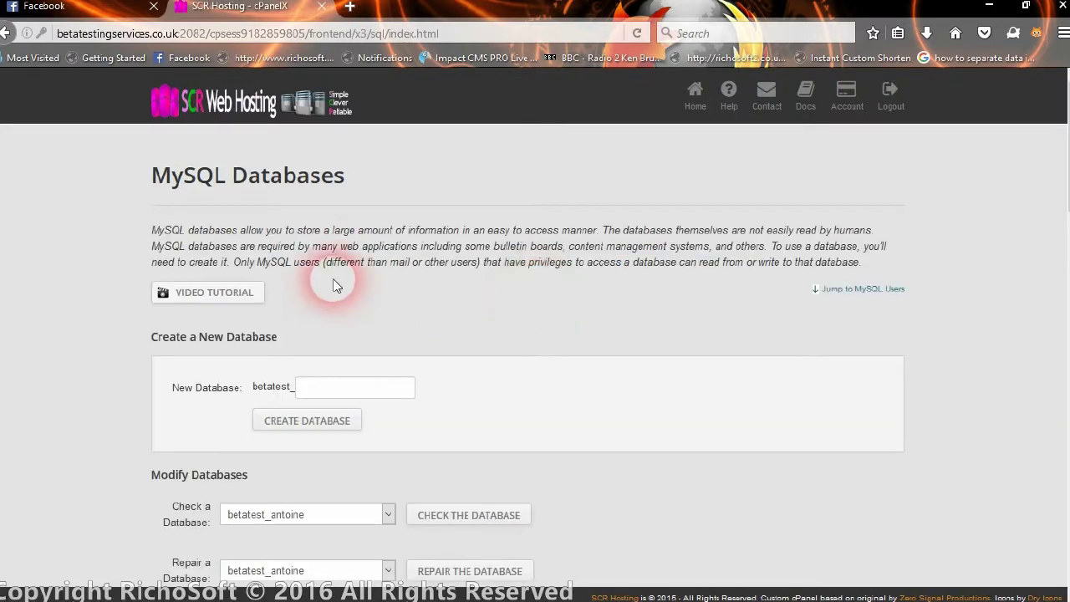
- Link user betatest_mobicms to database betatest_mobicms
{"action": "scroll", "coordinate": [348, 280], "scroll_direction": "down", "scroll_amount": 12}
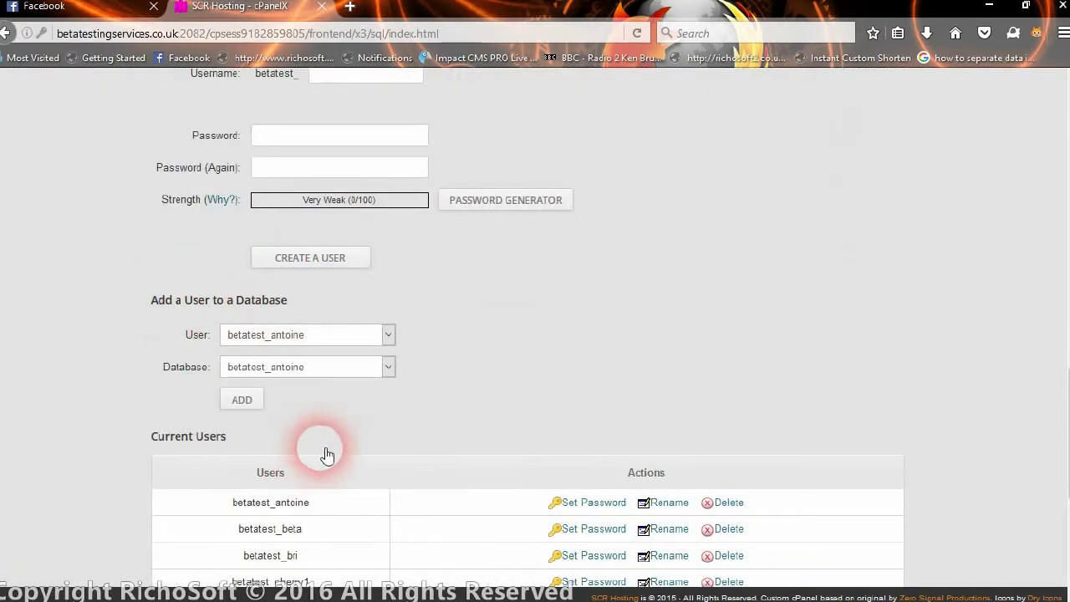
{"action": "left_click", "coordinate": [351, 343]}
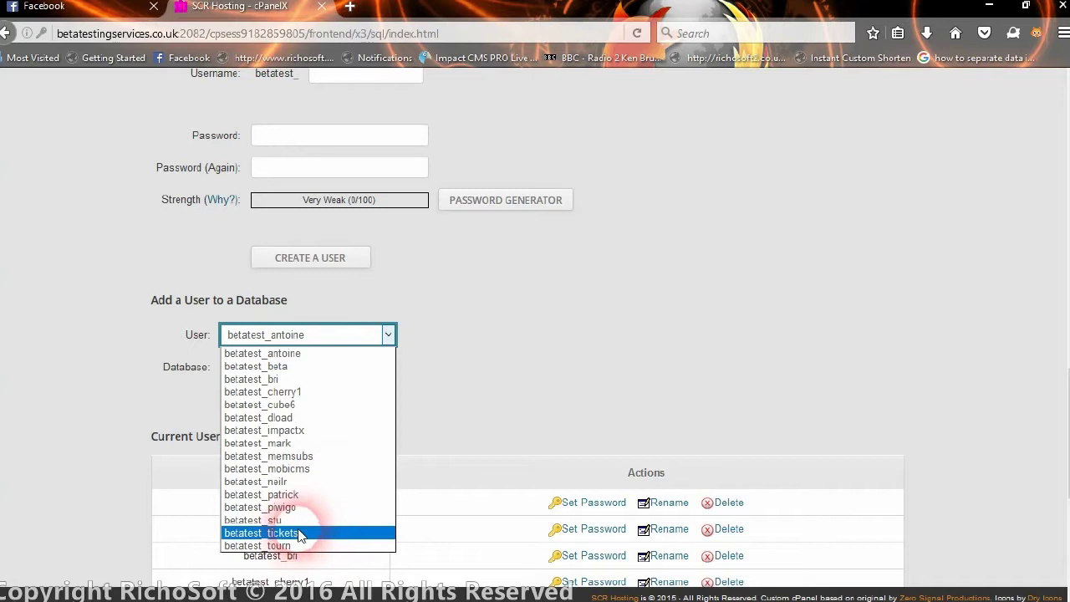
{"action": "left_click", "coordinate": [322, 469]}
{"action": "left_click", "coordinate": [301, 369]}
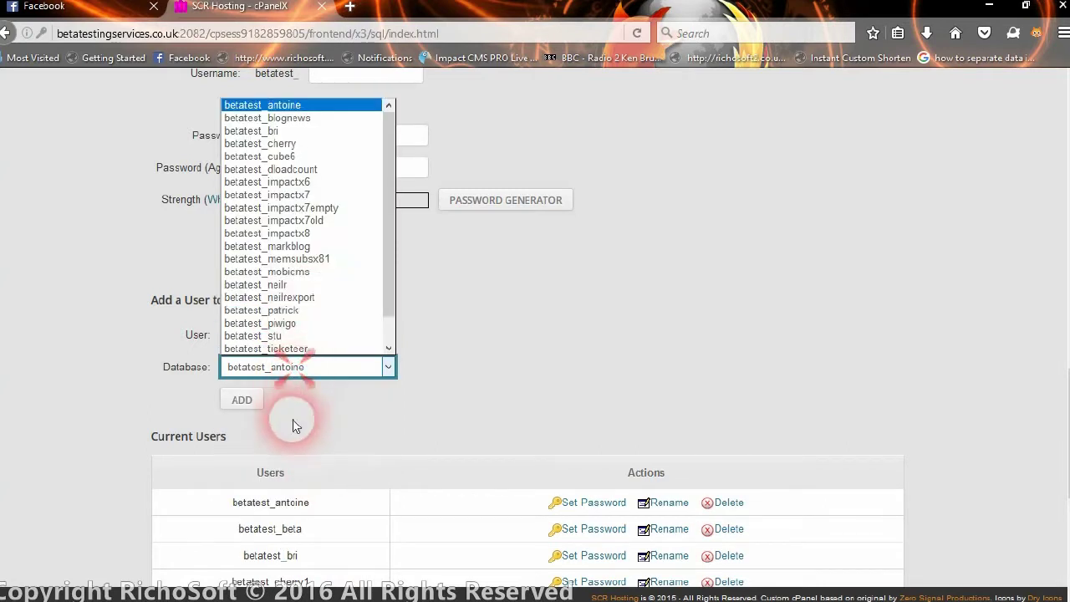
{"action": "left_click", "coordinate": [308, 273]}
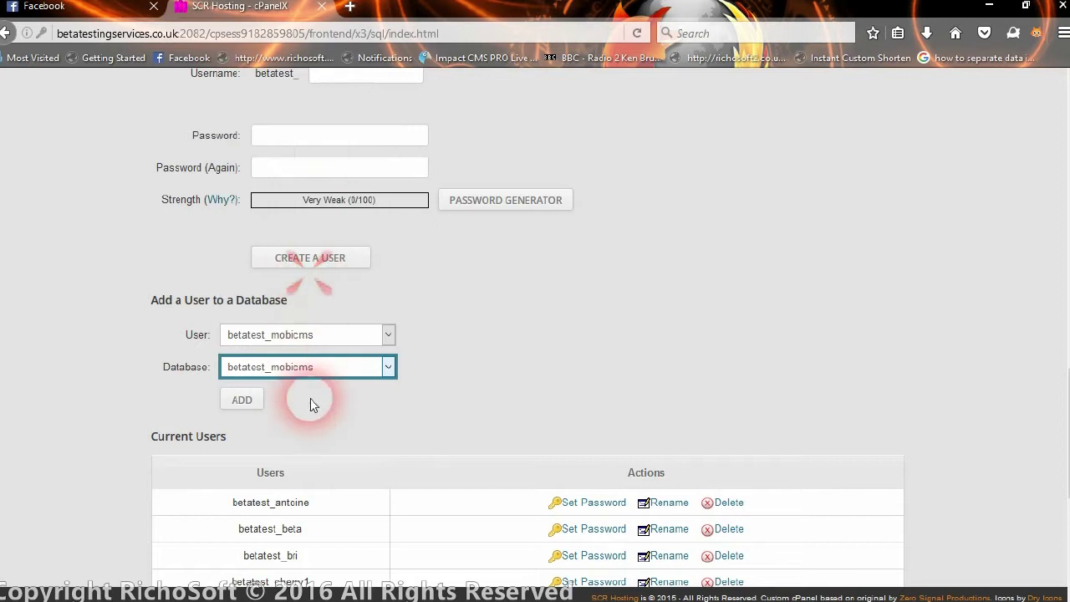
{"action": "left_click", "coordinate": [244, 400]}
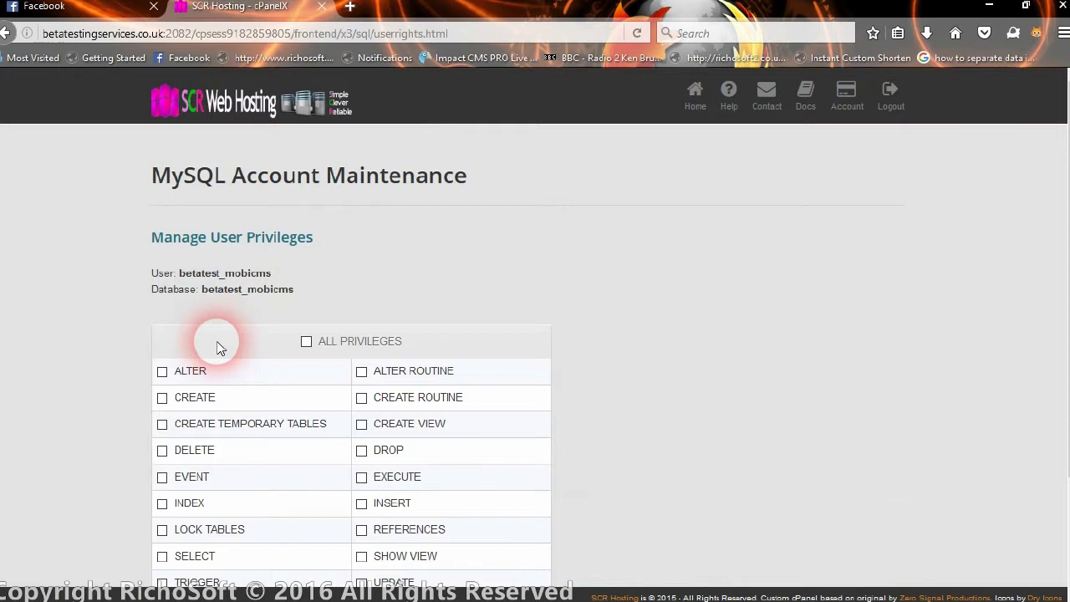
- Grant ALL PRIVILEGES to the user on the database and save the changes
{"action": "scroll", "coordinate": [523, 306], "scroll_direction": "down", "scroll_amount": 2}
{"action": "left_click", "coordinate": [307, 197]}
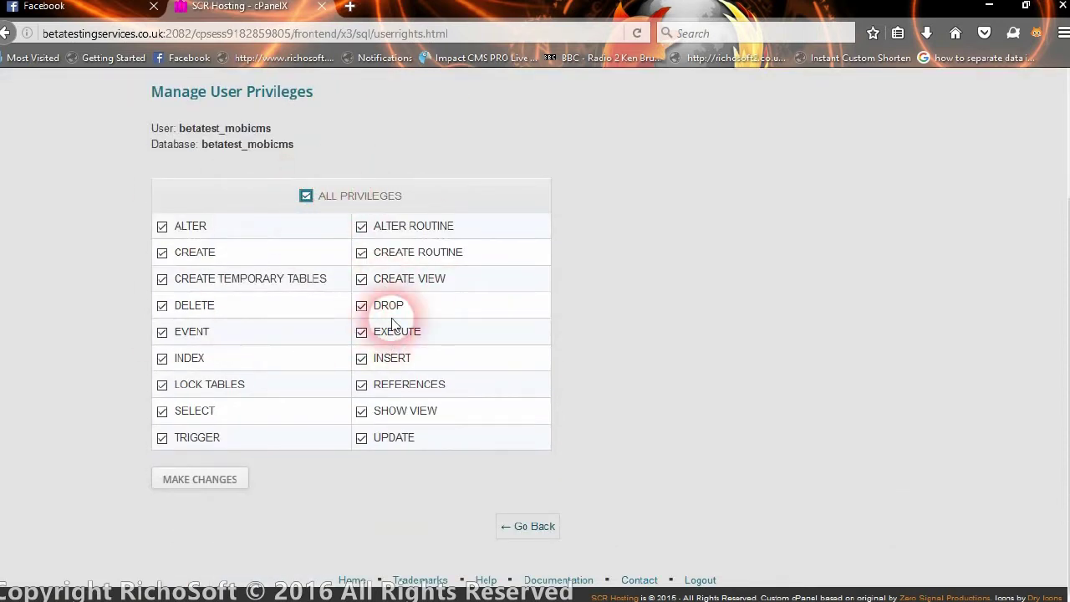
{"action": "left_click", "coordinate": [216, 486]}
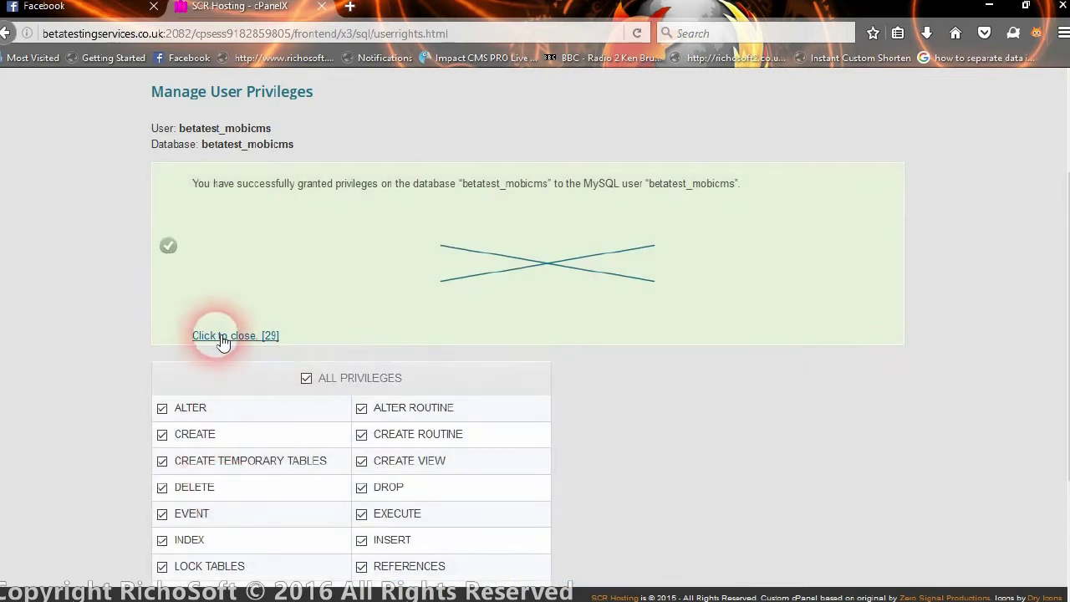
{"action": "left_click", "coordinate": [221, 337]}
- Return from MySQL Databases to the cPanel home page
{"action": "left_click", "coordinate": [531, 527]}
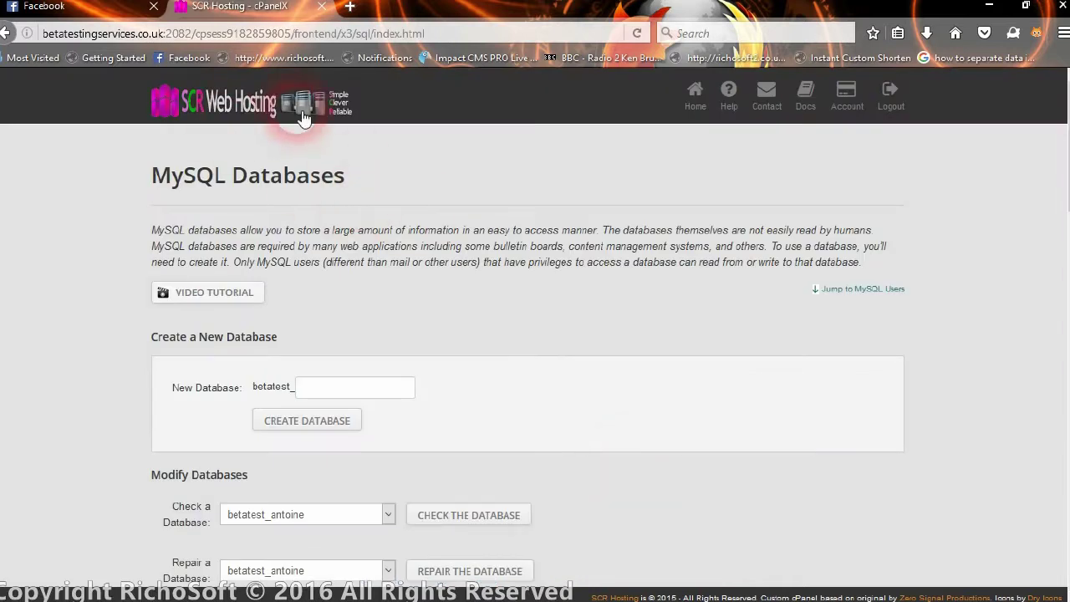
{"action": "left_click", "coordinate": [693, 93]}
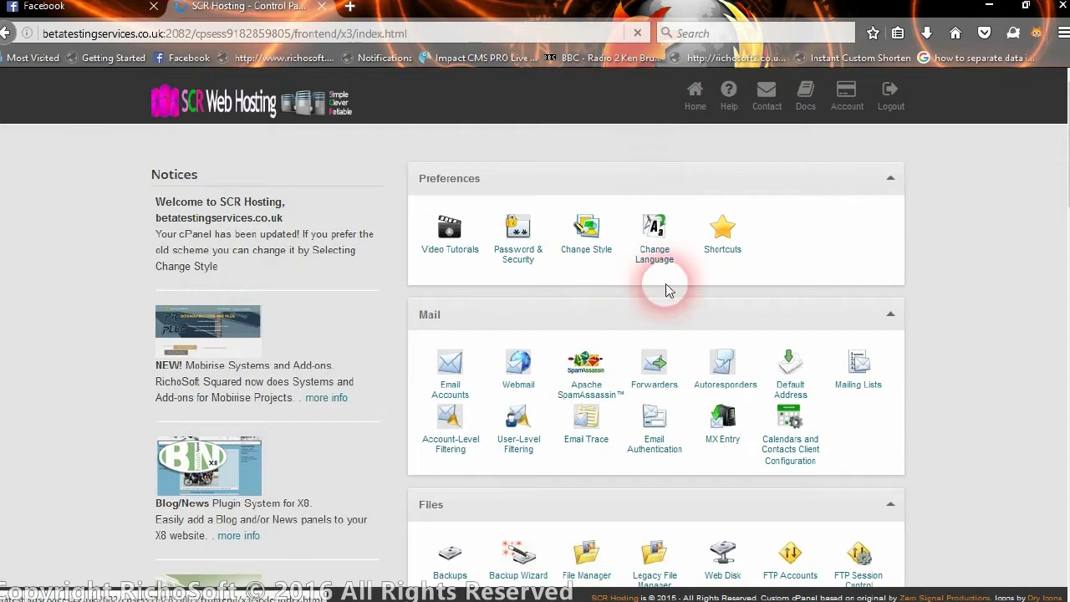
{"action": "scroll", "coordinate": [708, 398], "scroll_direction": "down", "scroll_amount": 5}
{"action": "scroll", "coordinate": [709, 376], "scroll_direction": "down", "scroll_amount": 2}
{"action": "scroll", "coordinate": [709, 339], "scroll_direction": "up", "scroll_amount": 5}
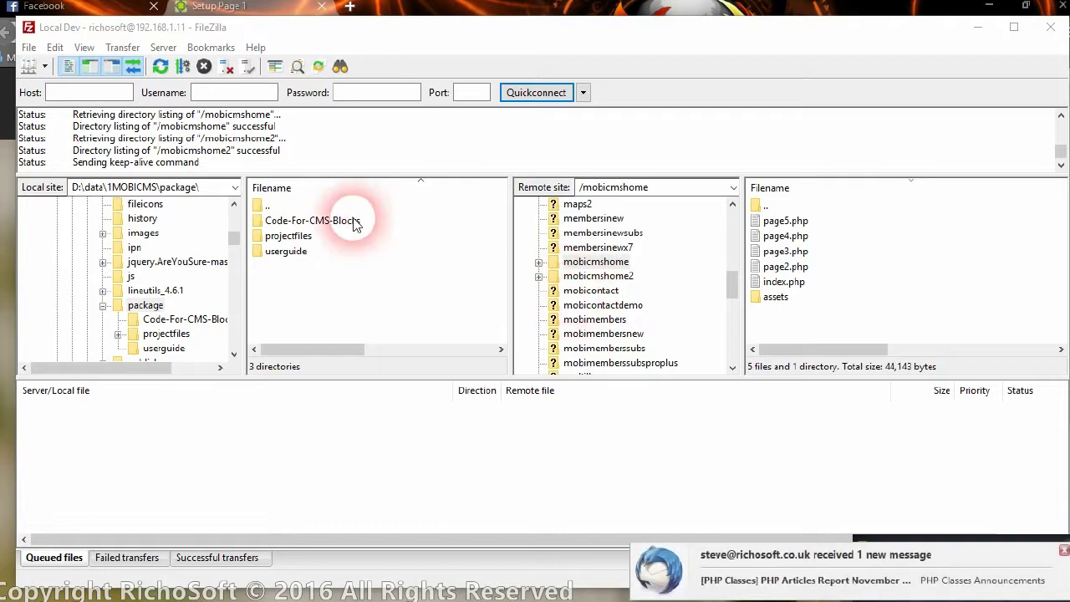
- Browse the local pane to package\projectfiles and upload the mobicms folder into /mobicmshome
{"action": "double_click", "coordinate": [265, 206]}
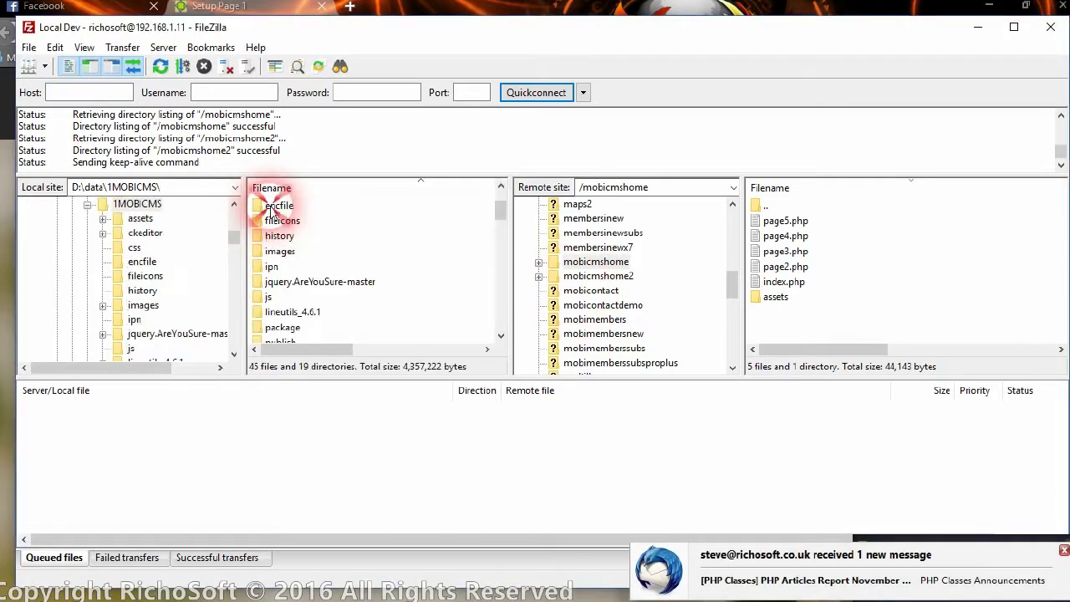
{"action": "double_click", "coordinate": [285, 328]}
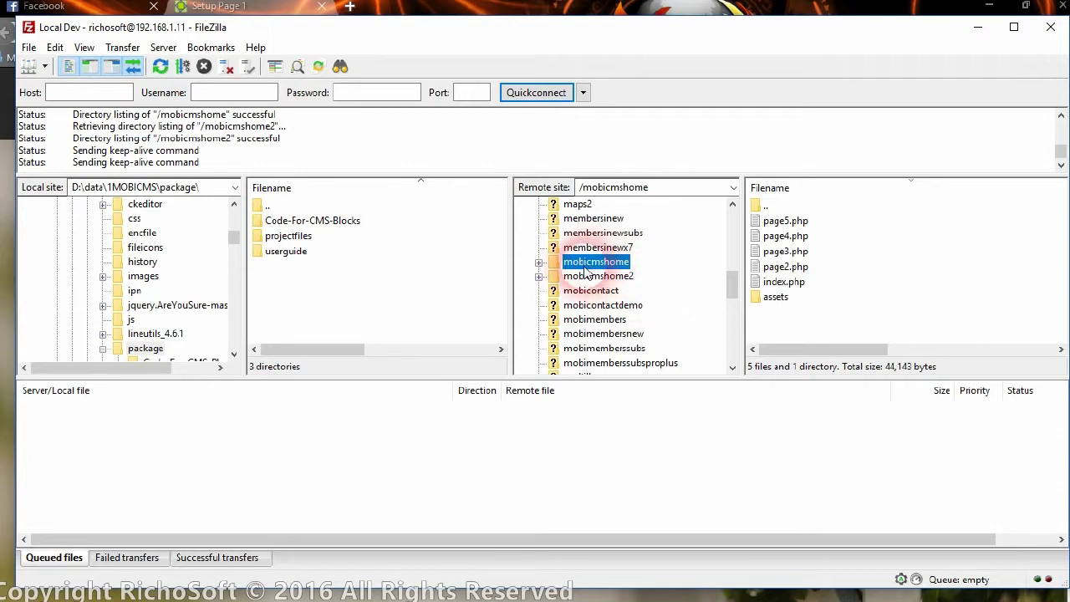
{"action": "double_click", "coordinate": [288, 236]}
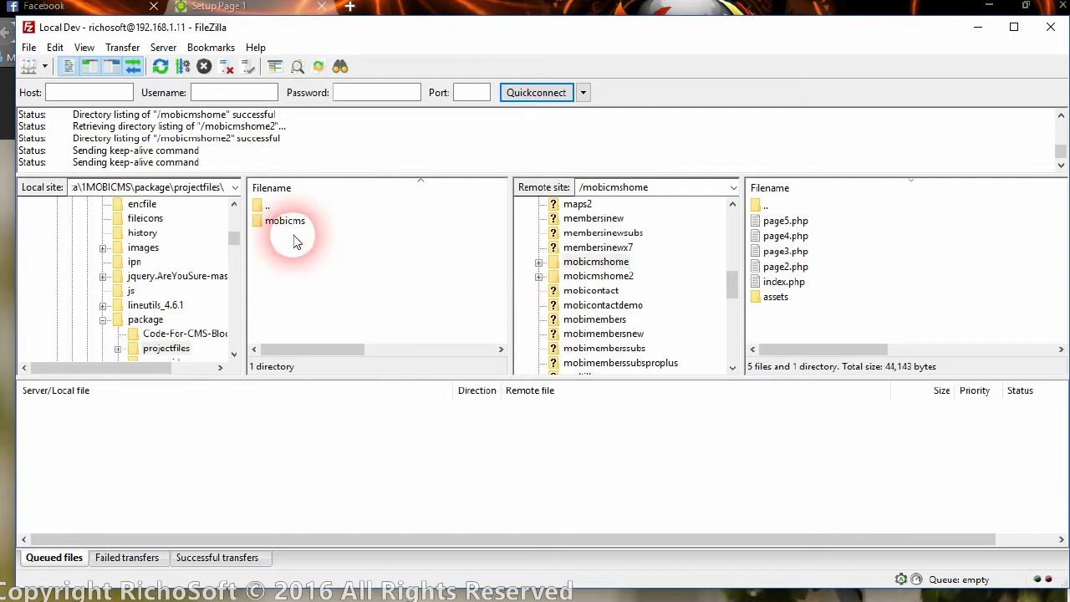
{"action": "left_click", "coordinate": [288, 222]}
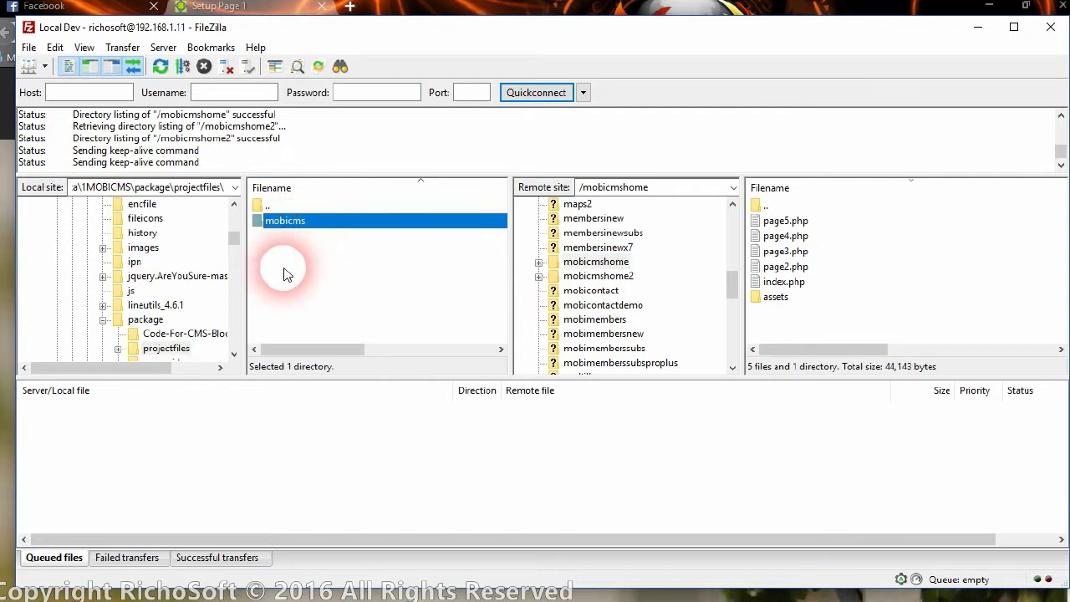
{"action": "double_click", "coordinate": [301, 227]}
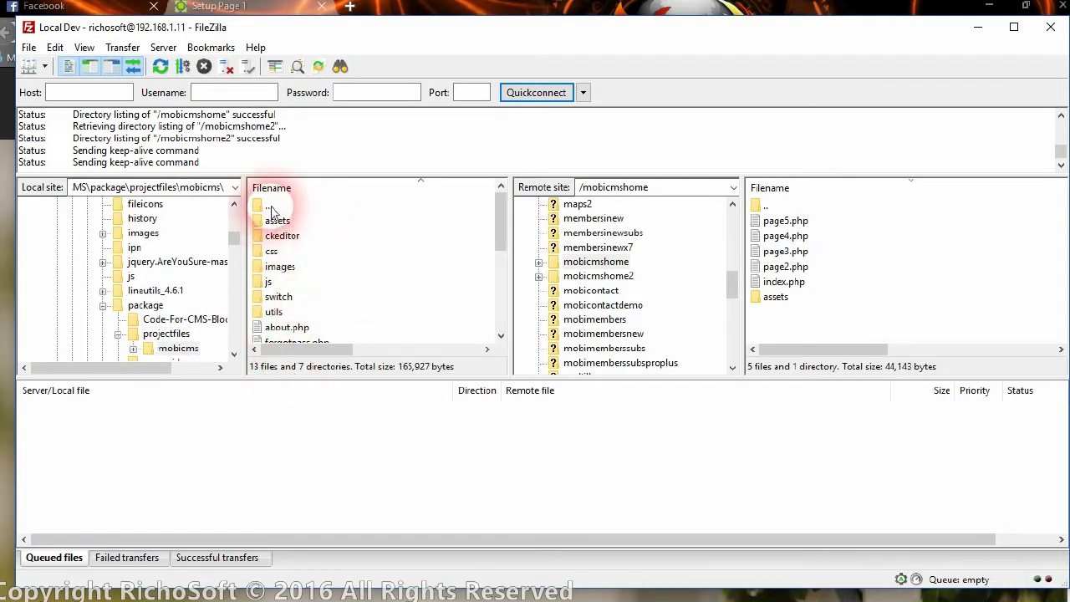
{"action": "double_click", "coordinate": [267, 206]}
{"action": "left_click", "coordinate": [284, 221]}
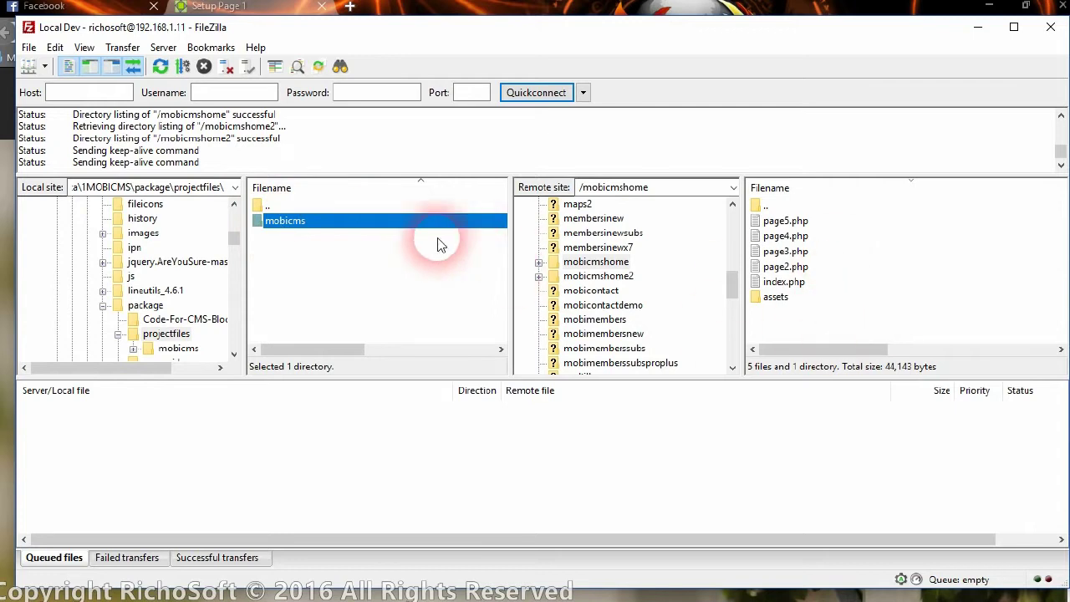
{"action": "left_click_drag", "start_coordinate": [282, 222], "coordinate": [851, 315]}
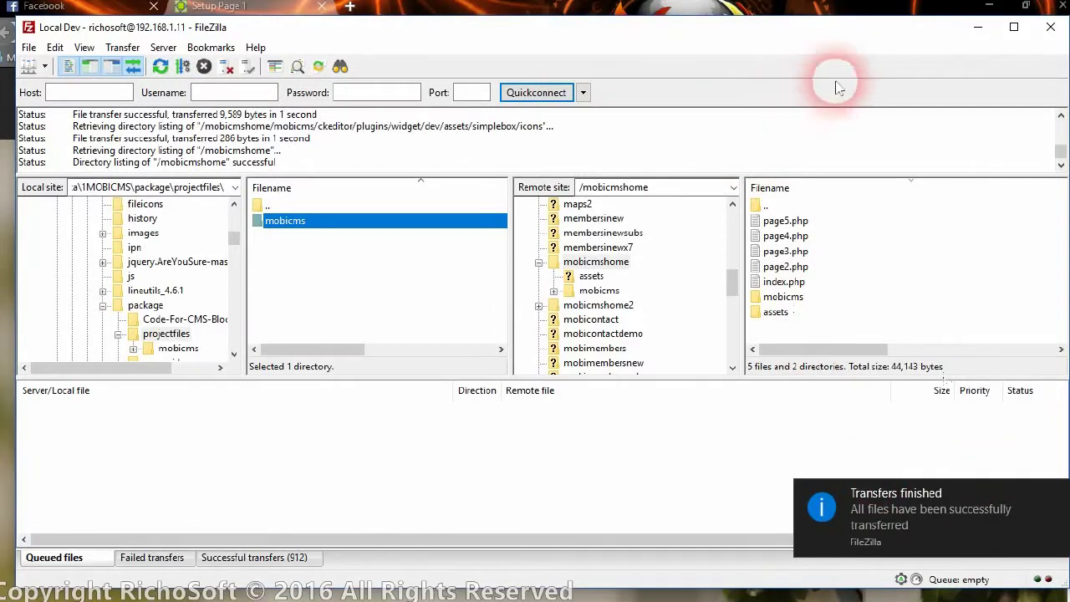
- Minimize FileZilla and reload the Impingo CMS setup.php page in Firefox
{"action": "left_click", "coordinate": [976, 27]}
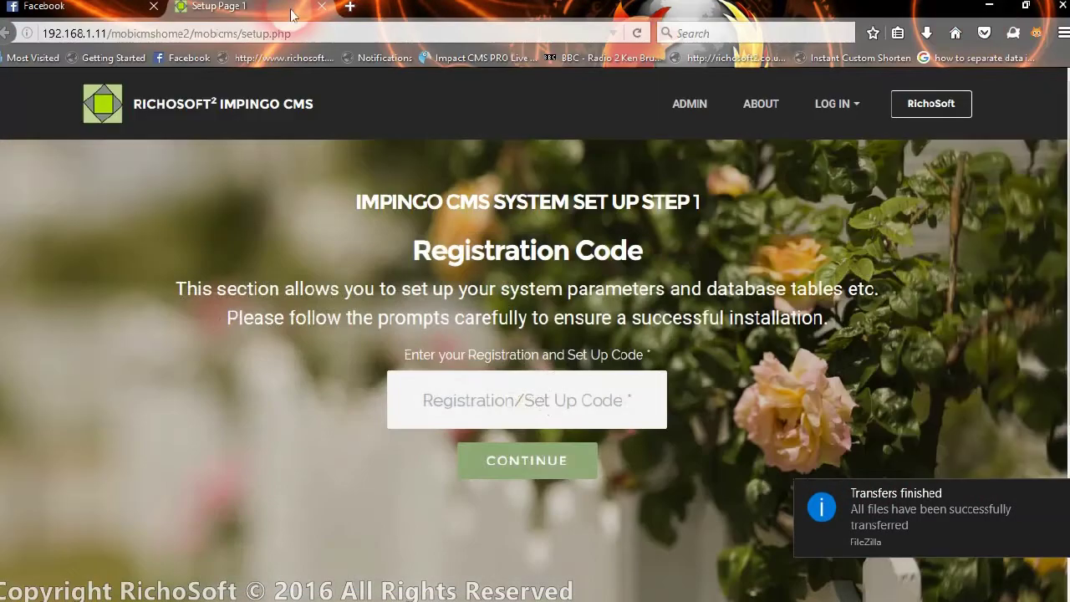
{"action": "left_click", "coordinate": [219, 33]}
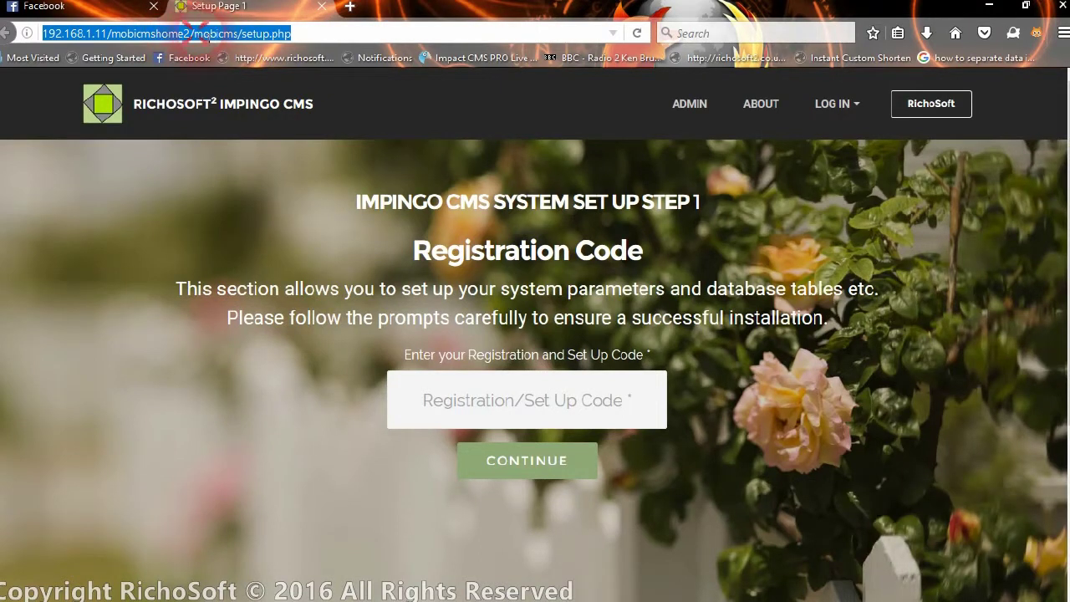
{"action": "key", "text": "Return"}
{"action": "left_click", "coordinate": [210, 33]}
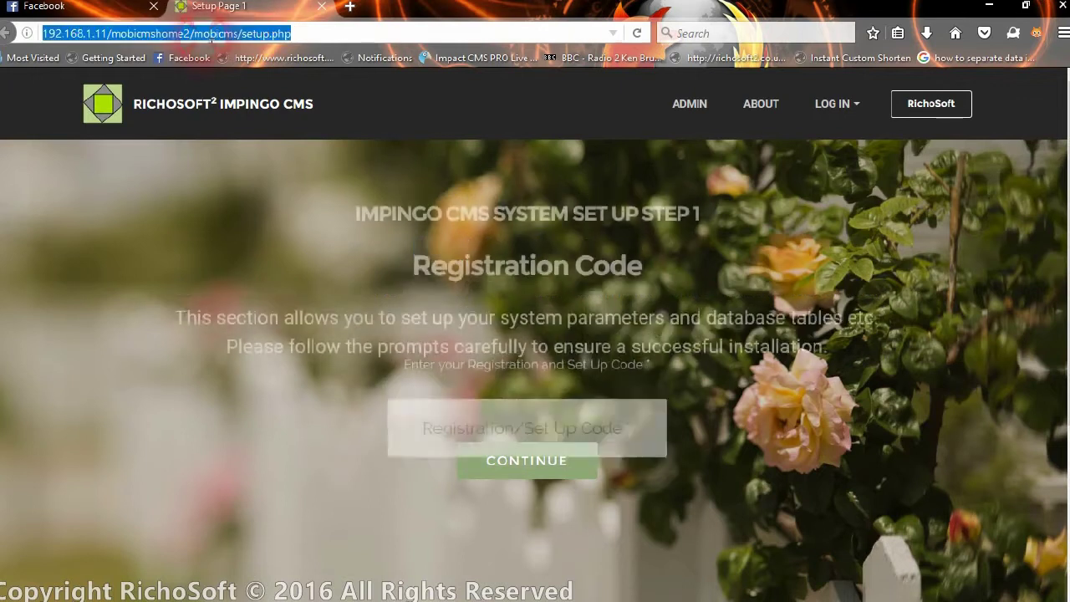
{"action": "left_click", "coordinate": [266, 36]}
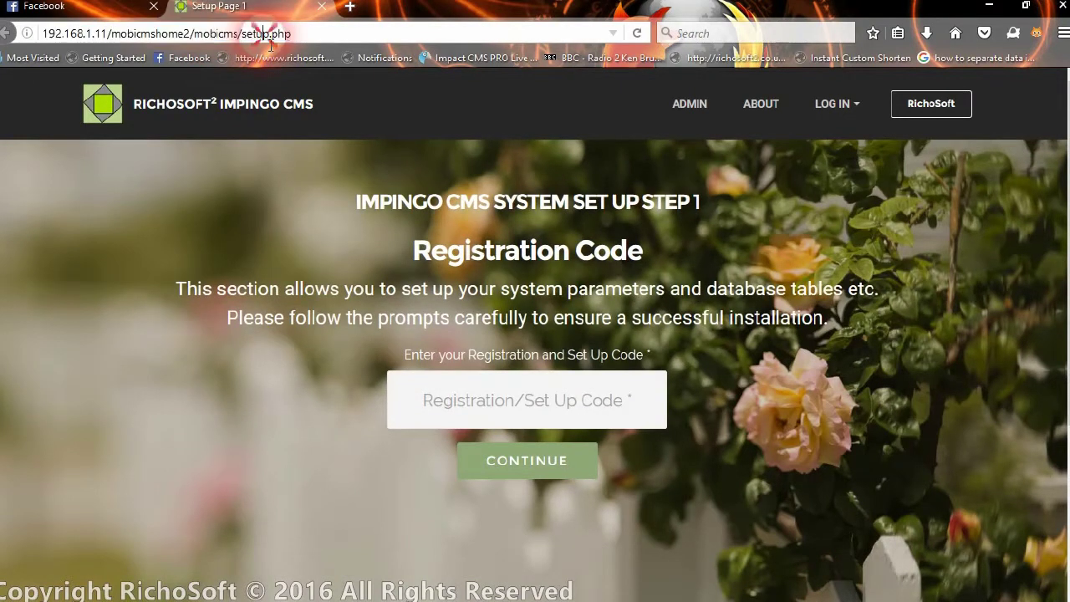
{"action": "left_click_drag", "start_coordinate": [242, 34], "coordinate": [295, 34]}
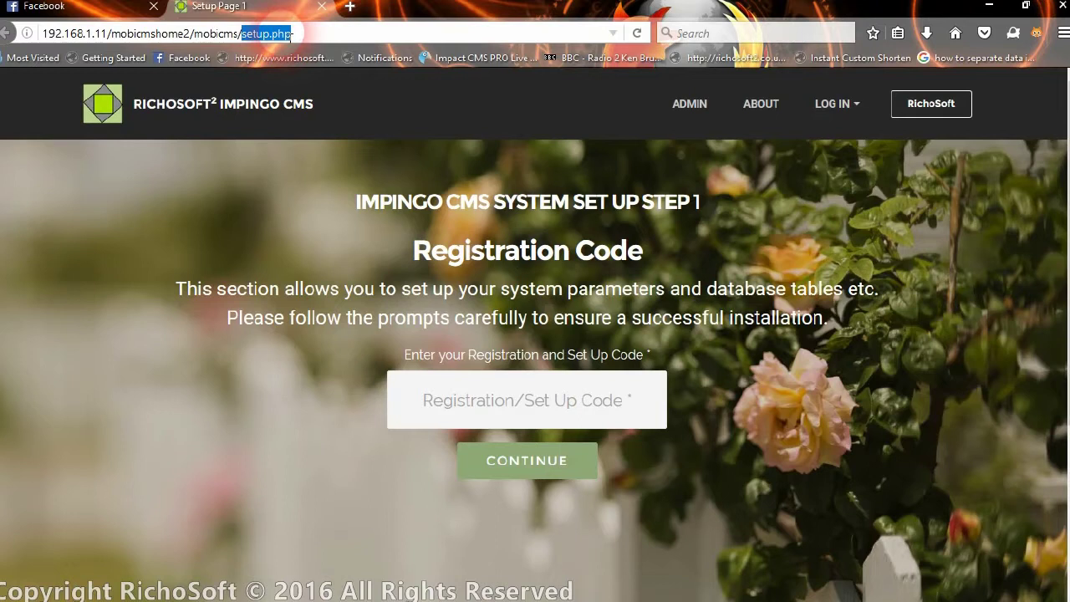
{"action": "left_click", "coordinate": [305, 35]}
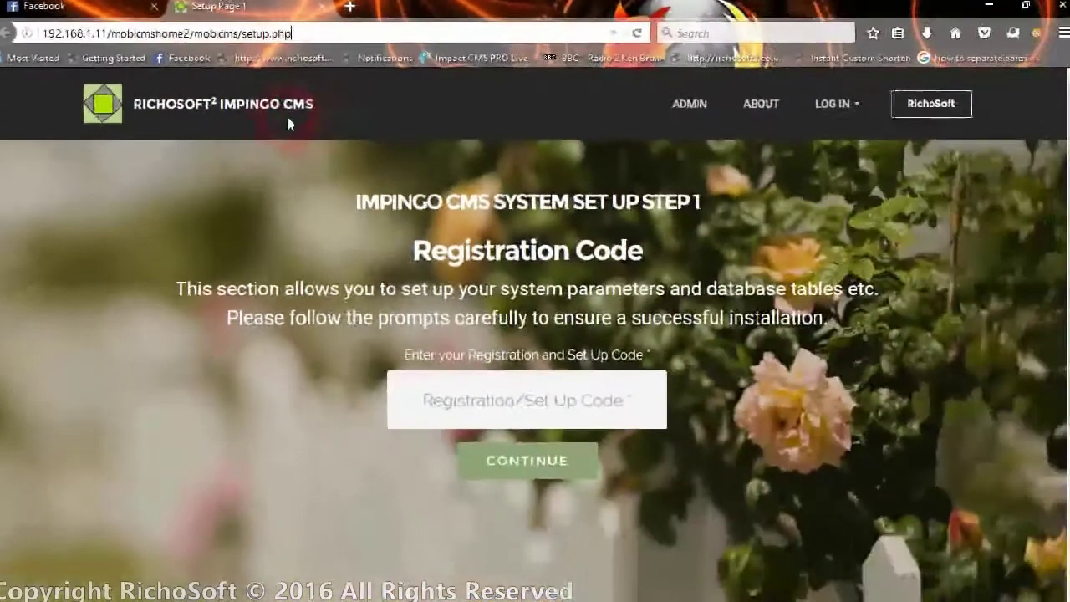
- Focus the Registration Code field, then bring up the Thunderbird inbox
{"action": "left_click", "coordinate": [517, 399]}
{"action": "left_click", "coordinate": [445, 403]}
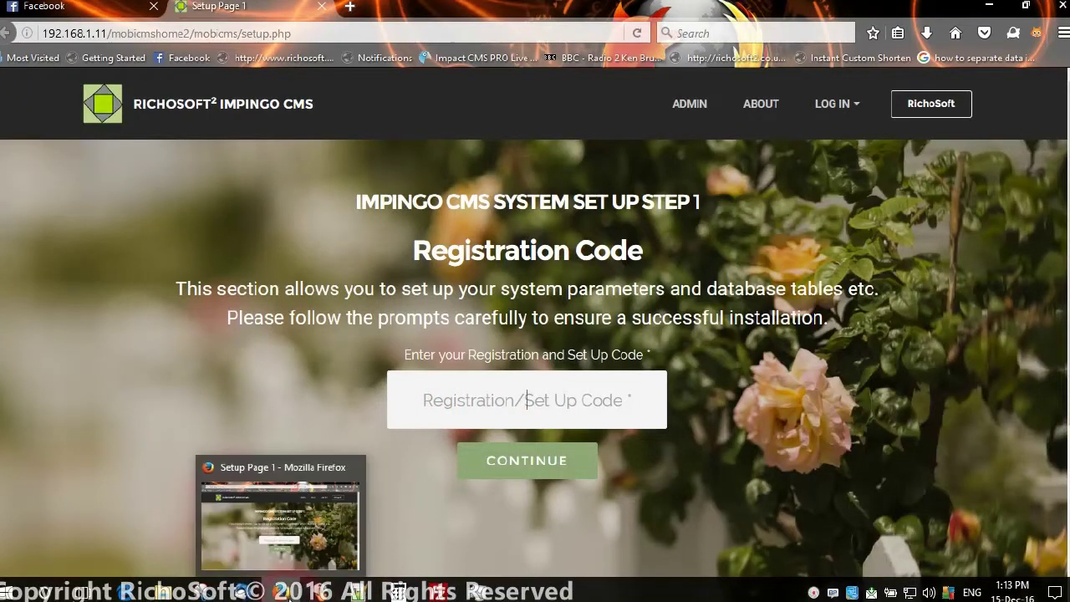
{"action": "left_click", "coordinate": [249, 592]}
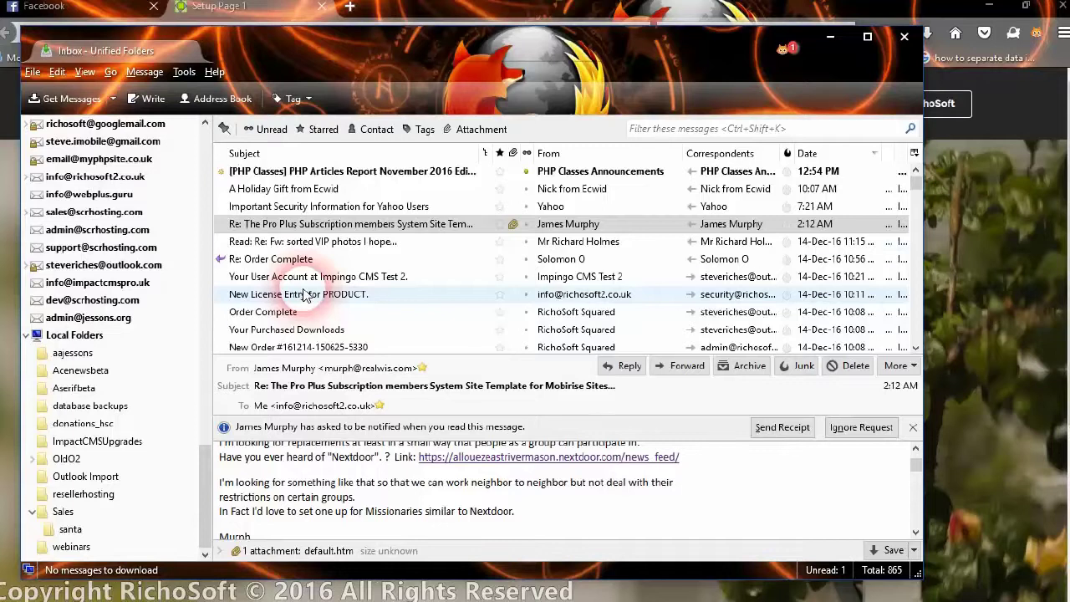
- Open the New Order email, copy its order number, and return to the browser
{"action": "scroll", "coordinate": [305, 295], "scroll_direction": "down", "scroll_amount": 1}
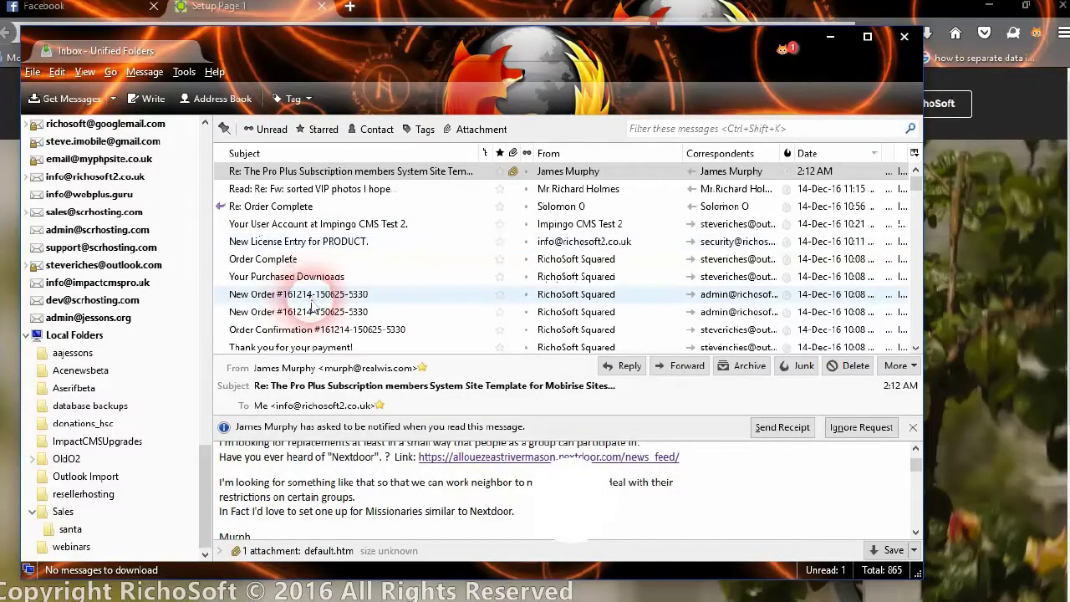
{"action": "left_click", "coordinate": [318, 302]}
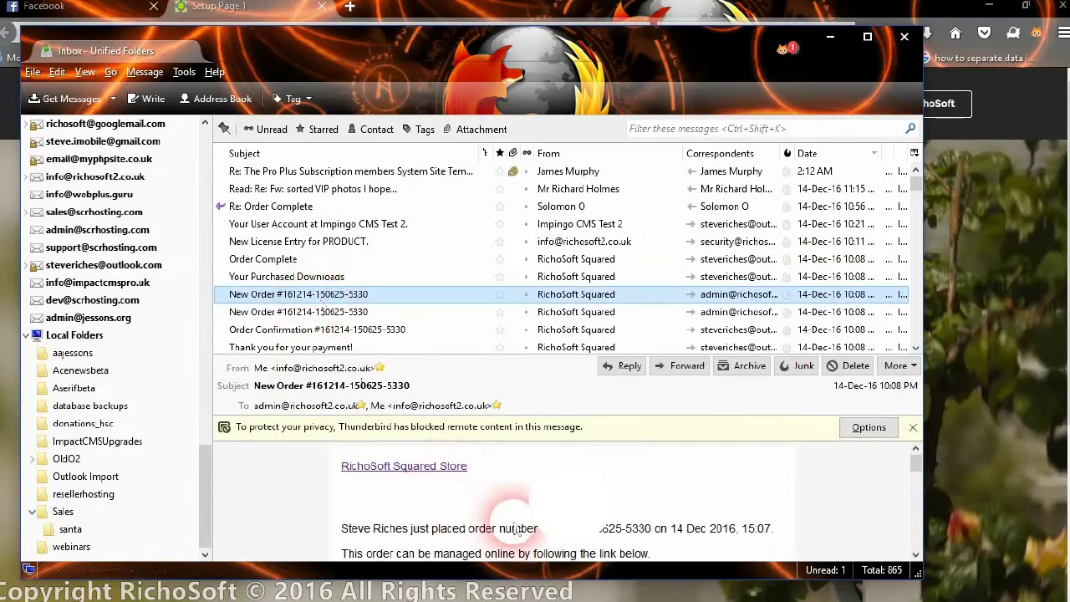
{"action": "left_click_drag", "start_coordinate": [541, 535], "coordinate": [604, 530]}
{"action": "right_click", "coordinate": [608, 538]}
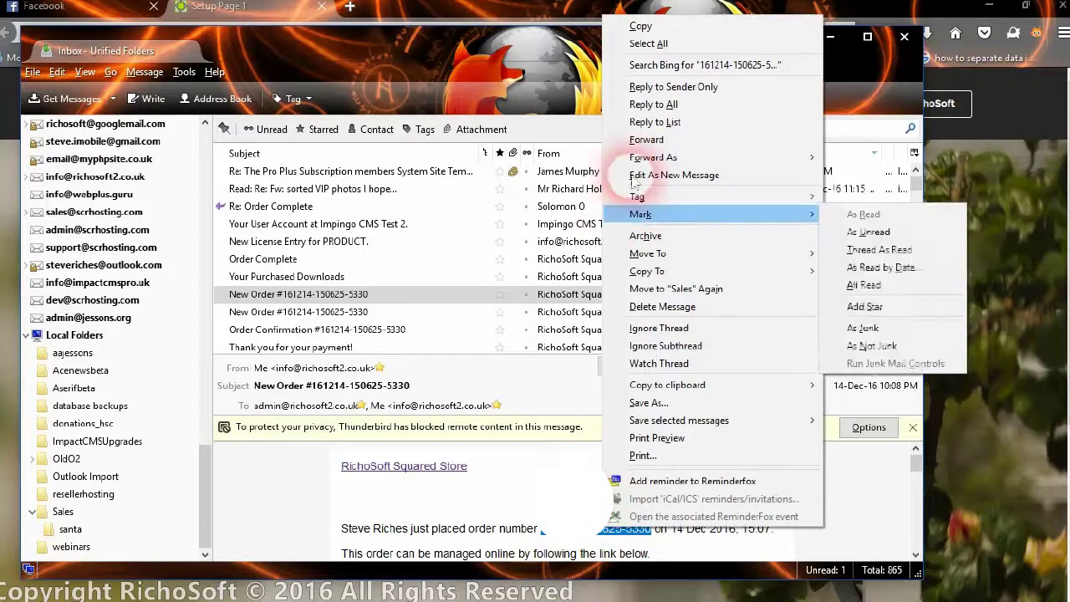
{"action": "left_click", "coordinate": [641, 28]}
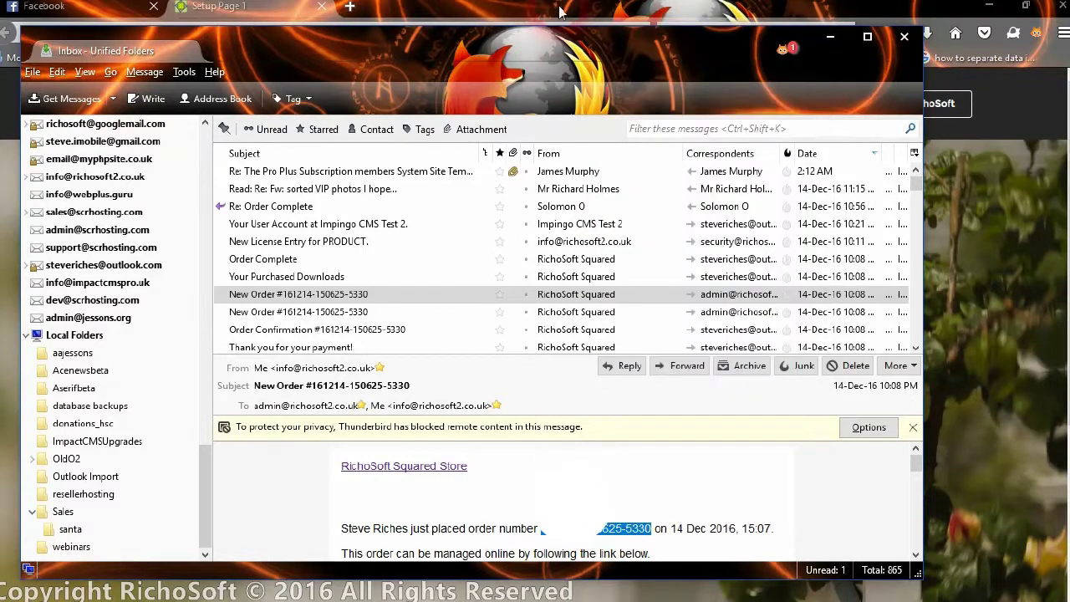
{"action": "left_click", "coordinate": [269, 8]}
- Paste the copied order number as the registration code and continue to Step 2
{"action": "right_click", "coordinate": [507, 406]}
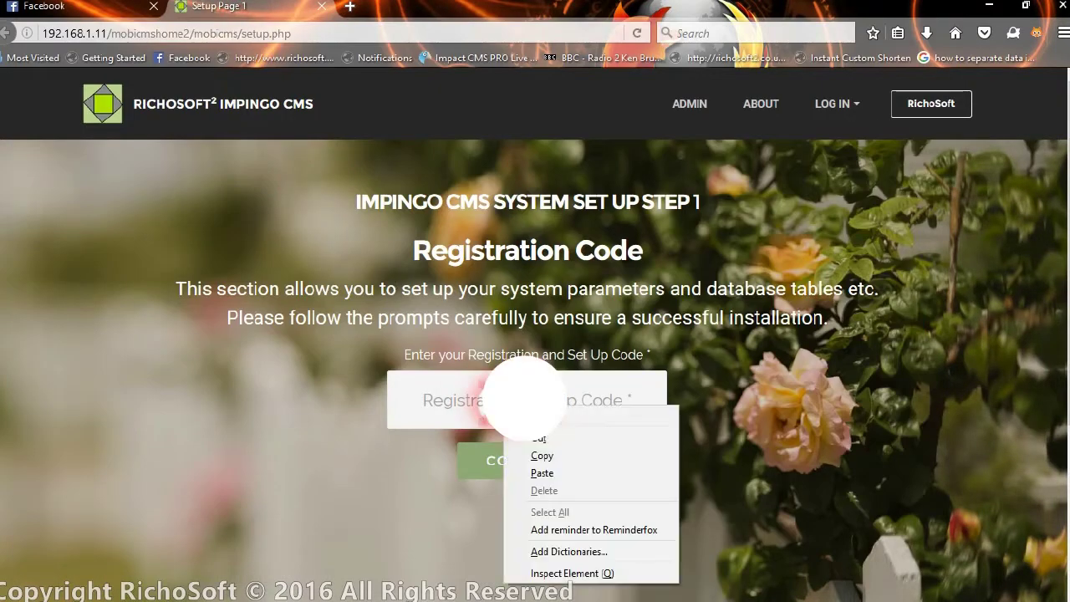
{"action": "left_click", "coordinate": [541, 473]}
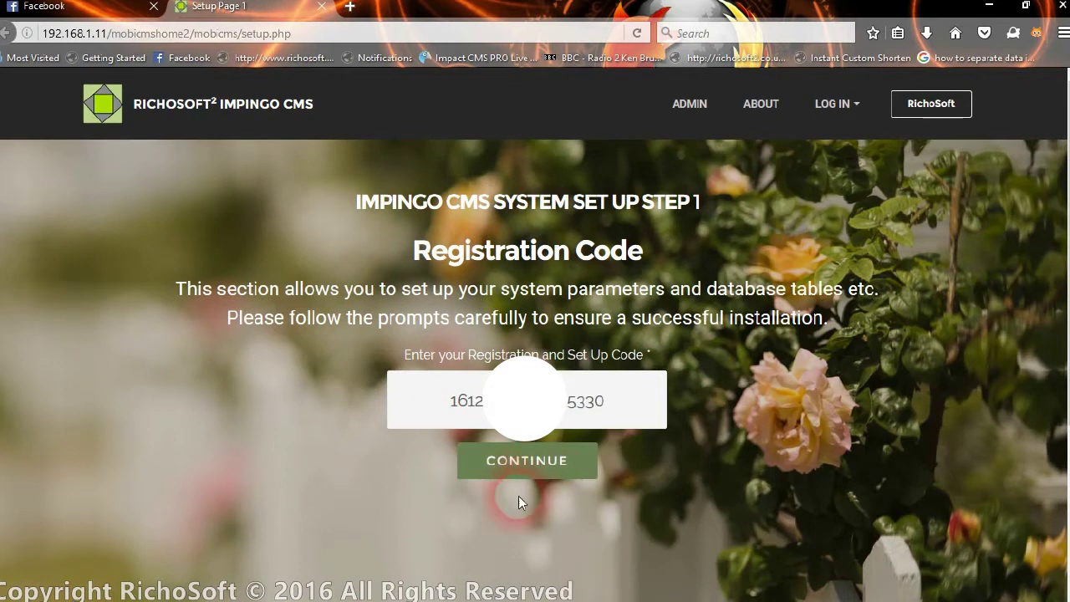
{"action": "left_click", "coordinate": [503, 461]}
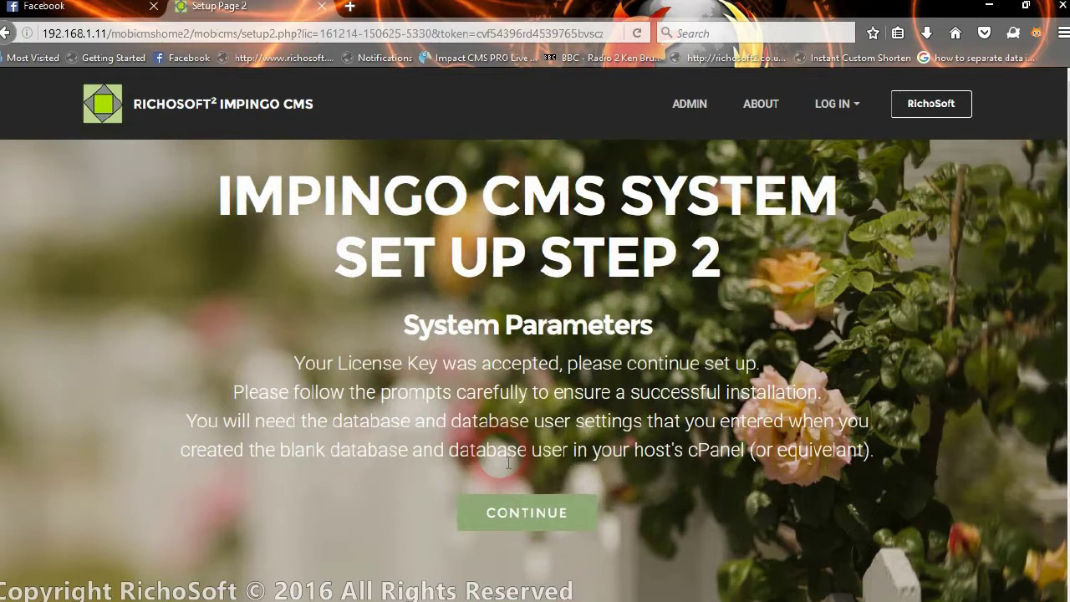
{"action": "scroll", "coordinate": [577, 253], "scroll_direction": "down", "scroll_amount": 4}
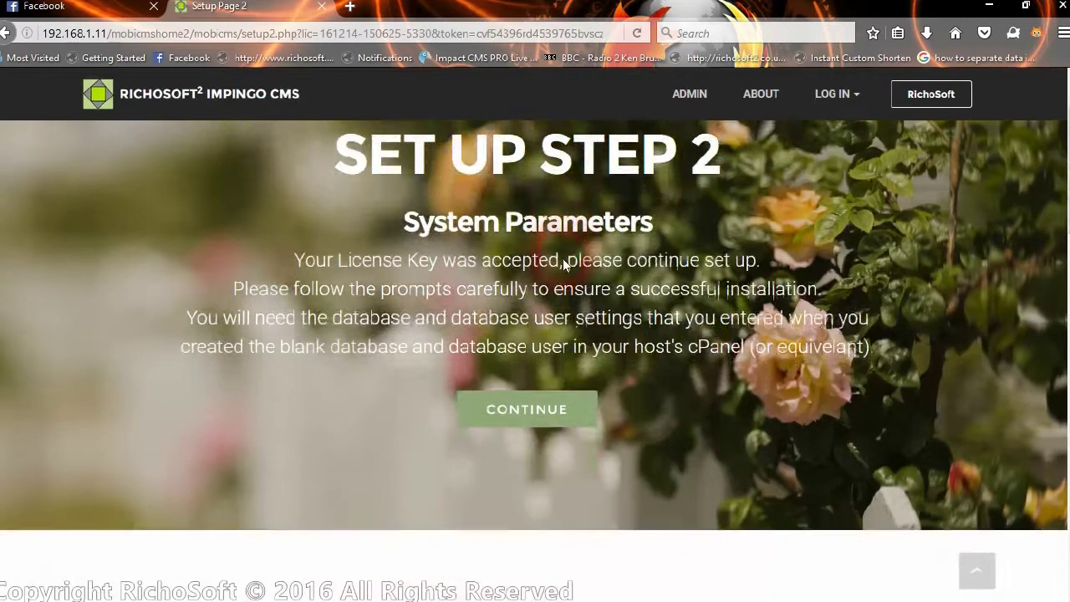
{"action": "left_click", "coordinate": [527, 212]}
{"action": "left_click", "coordinate": [382, 259]}
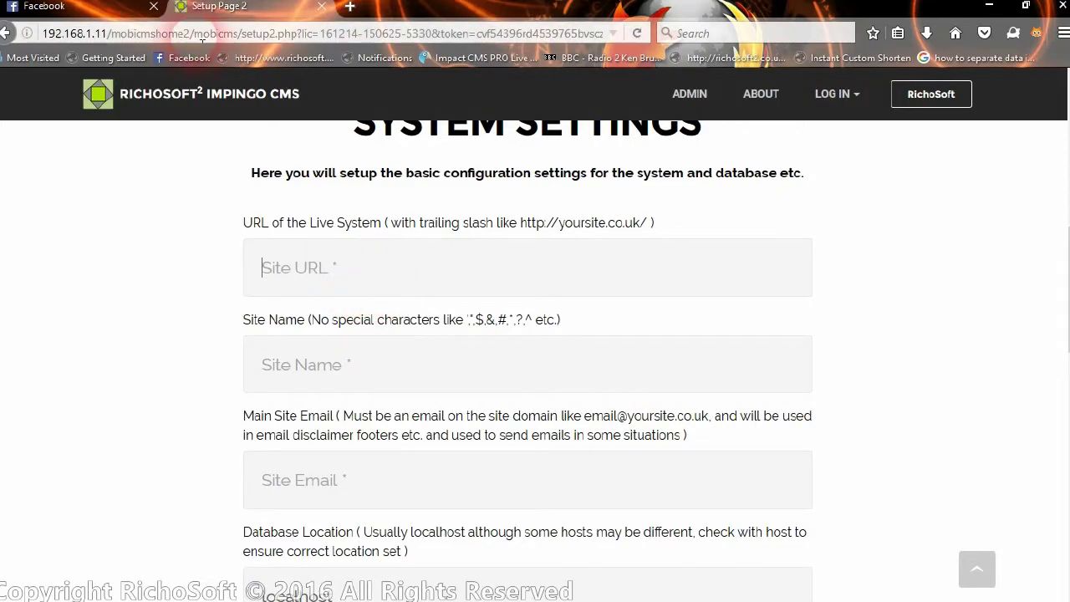
{"action": "left_click_drag", "start_coordinate": [243, 35], "coordinate": [42, 38]}
{"action": "right_click", "coordinate": [72, 38]}
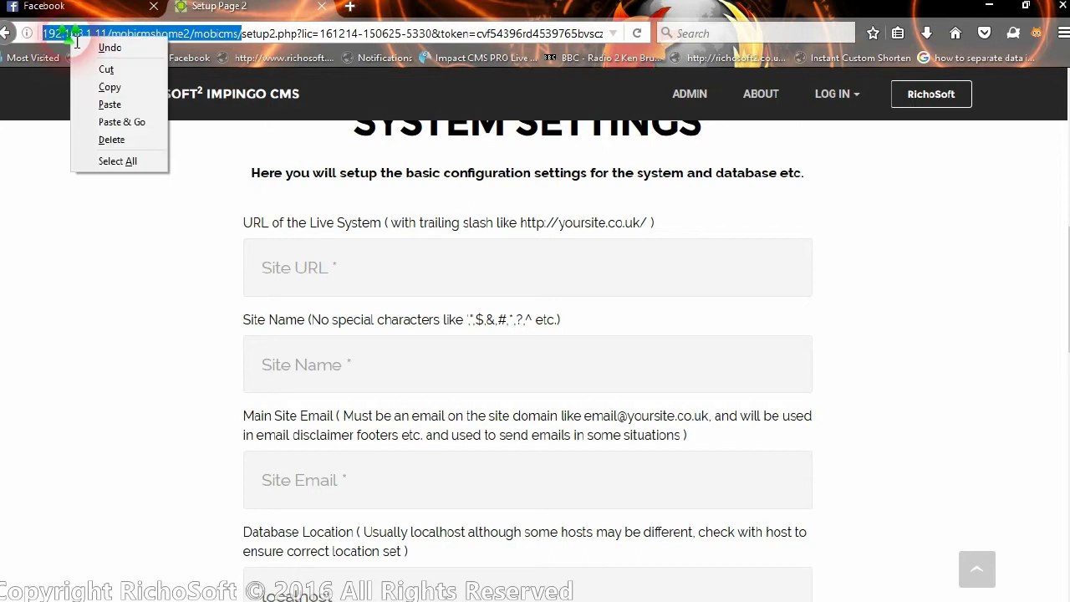
{"action": "left_click", "coordinate": [109, 87]}
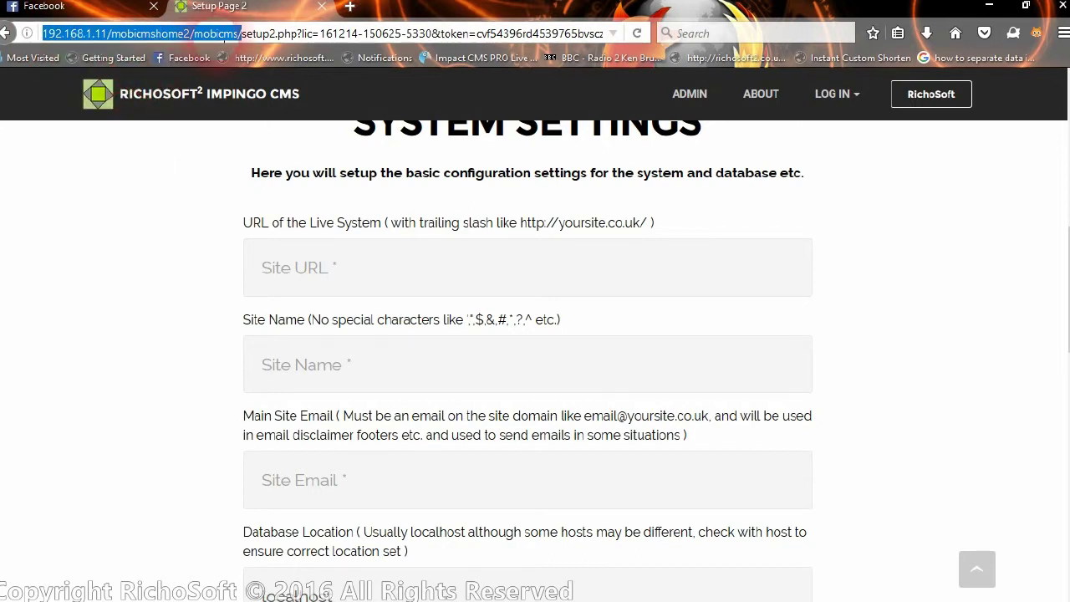
{"action": "right_click", "coordinate": [344, 273]}
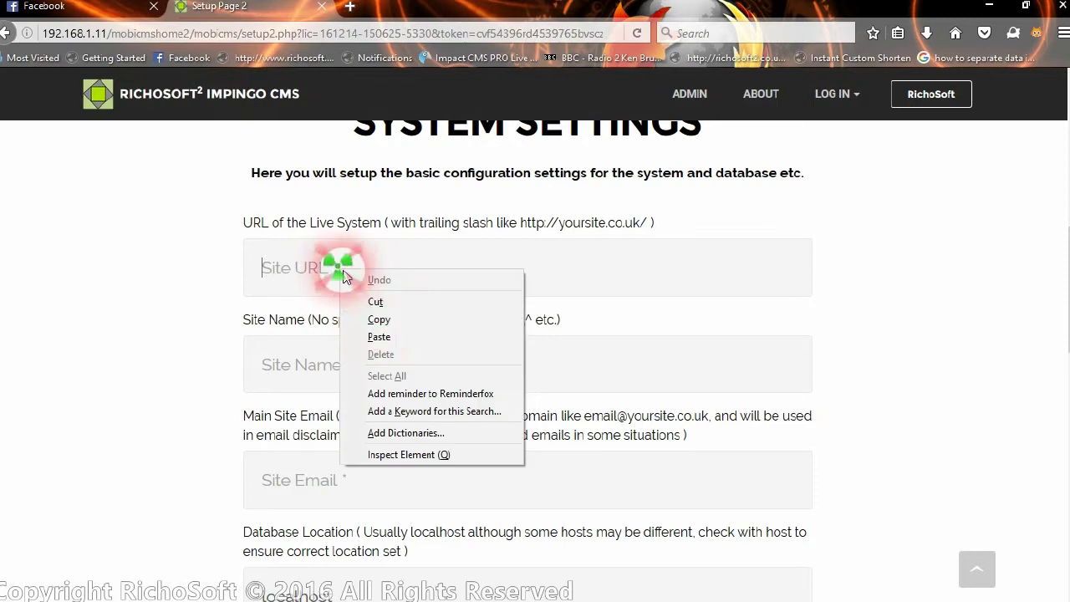
{"action": "left_click", "coordinate": [379, 337]}
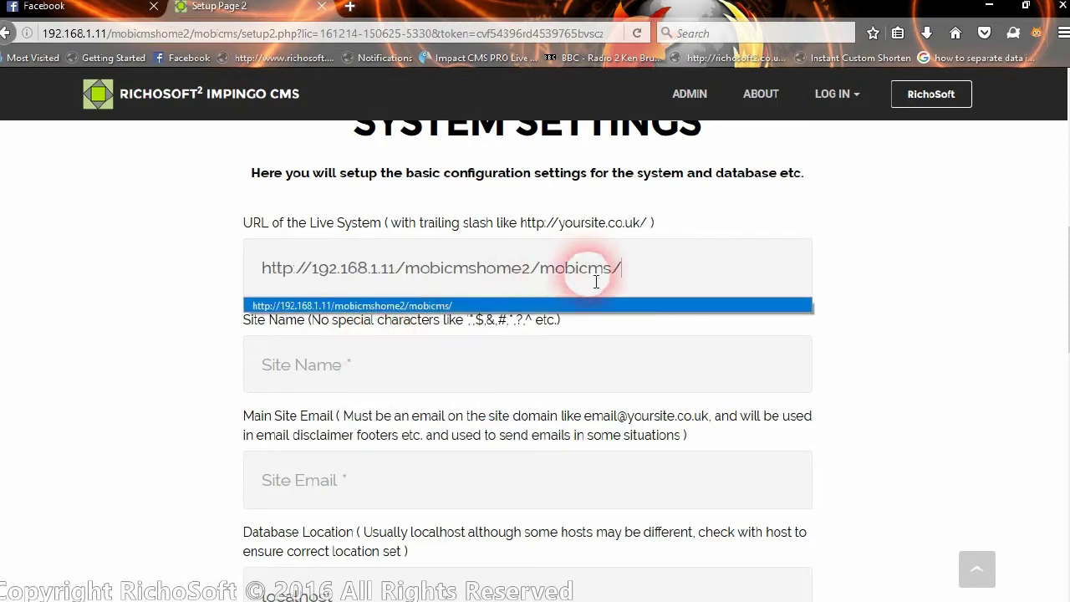
{"action": "left_click", "coordinate": [625, 269]}
{"action": "key", "text": "Left"}
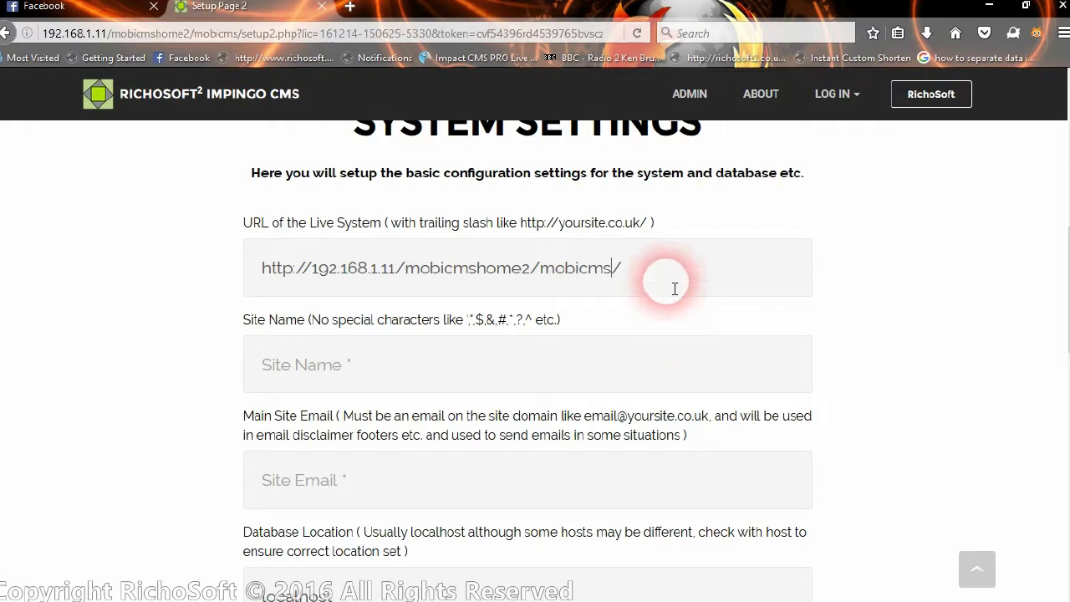
{"action": "scroll", "coordinate": [490, 331], "scroll_direction": "down", "scroll_amount": 3}
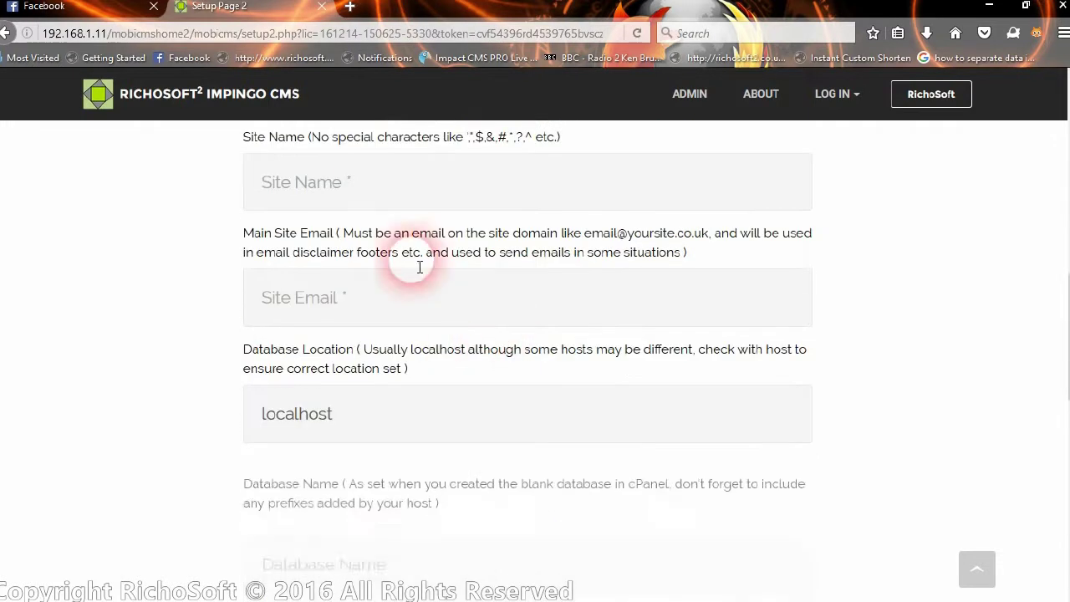
- Enter 'Impingo Test CMS' as Site Name and fill Main Site Email with a saved address
{"action": "left_click", "coordinate": [372, 177]}
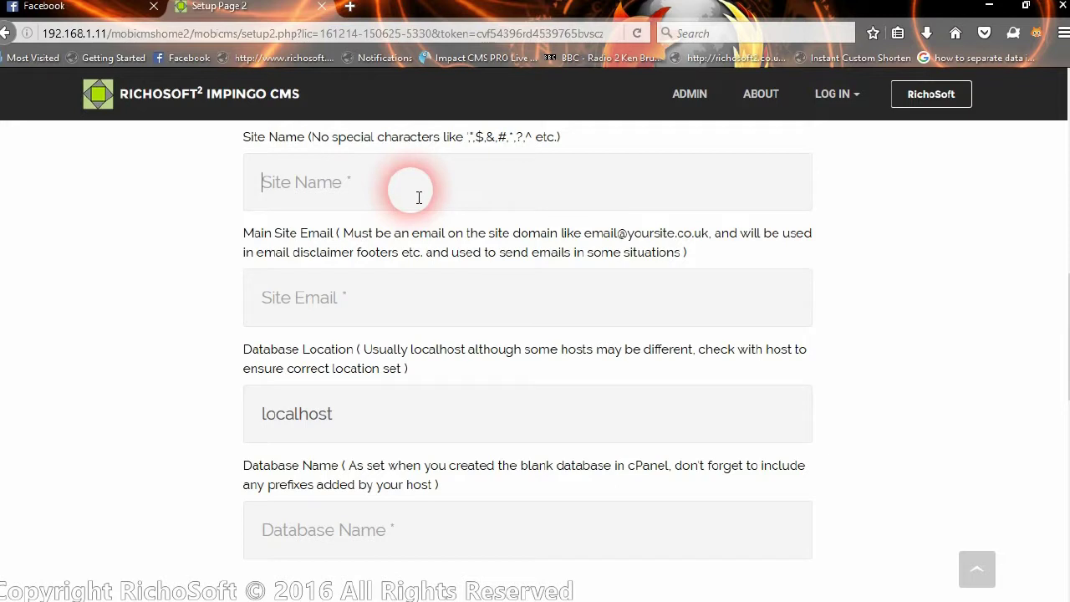
{"action": "type", "text": "Impingo Test CMS"}
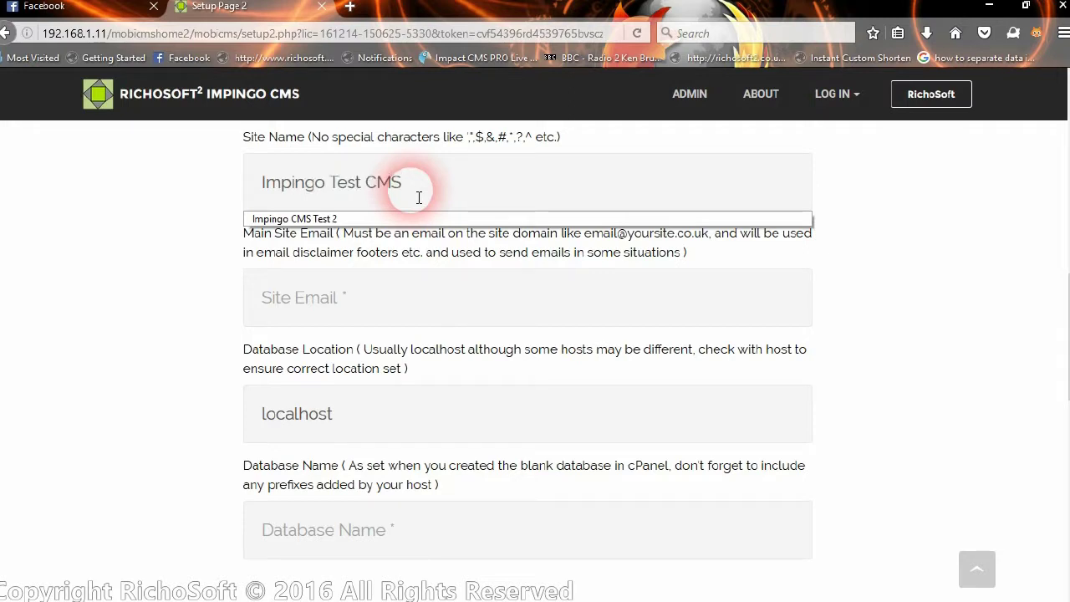
{"action": "left_click", "coordinate": [359, 305]}
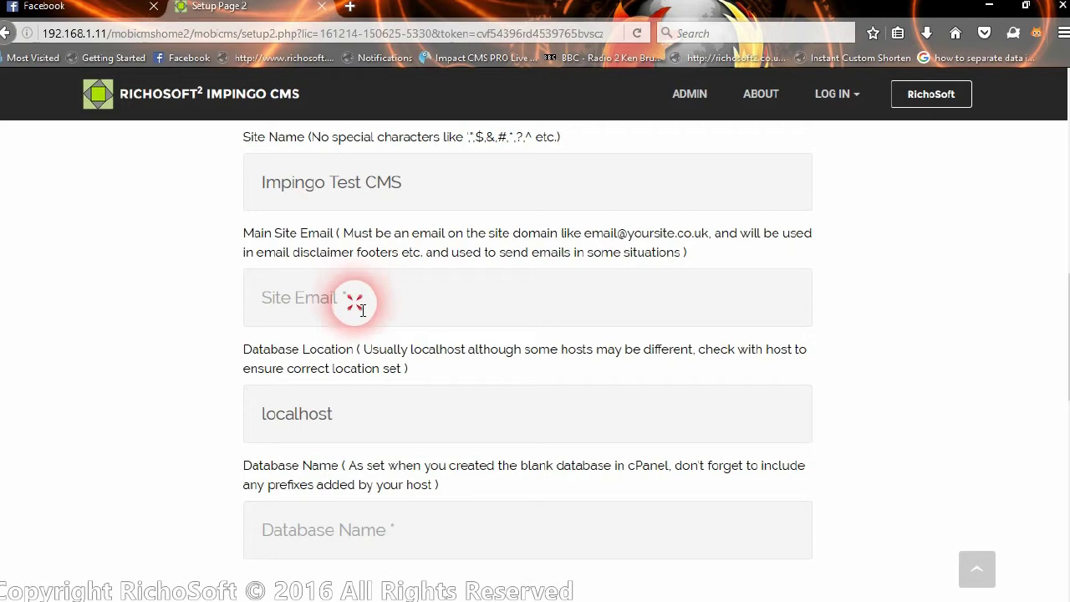
{"action": "left_click", "coordinate": [397, 322]}
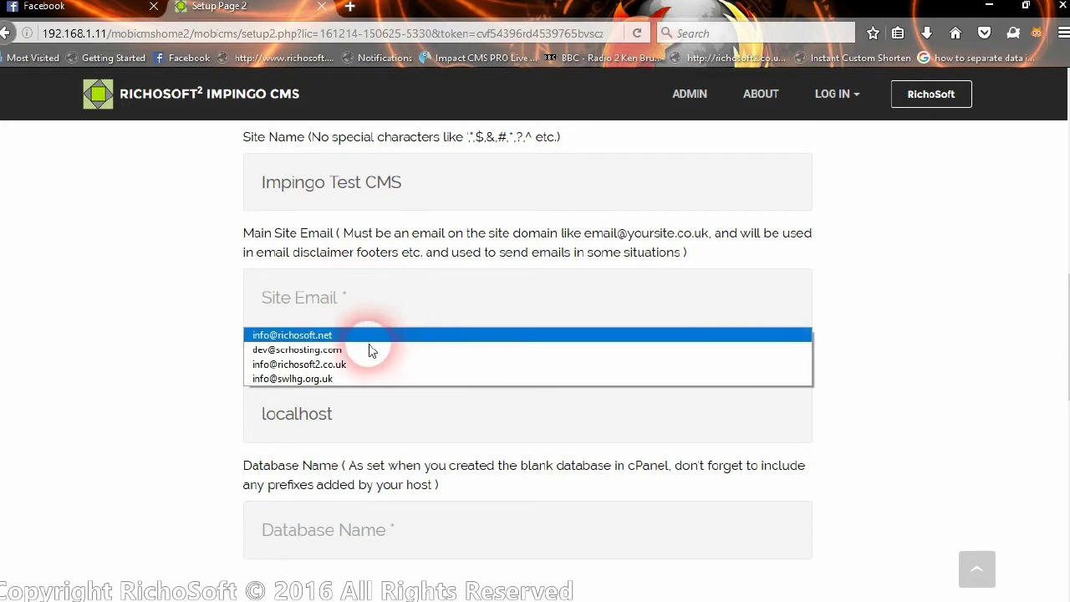
{"action": "left_click", "coordinate": [370, 349]}
{"action": "left_click_drag", "start_coordinate": [268, 307], "coordinate": [468, 320]}
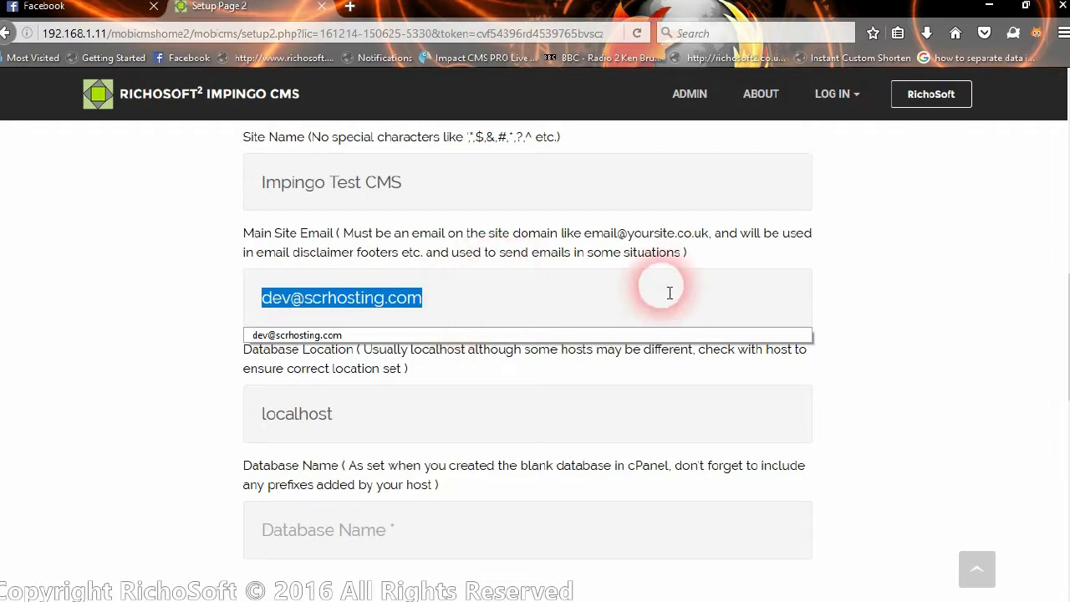
{"action": "left_click", "coordinate": [589, 292]}
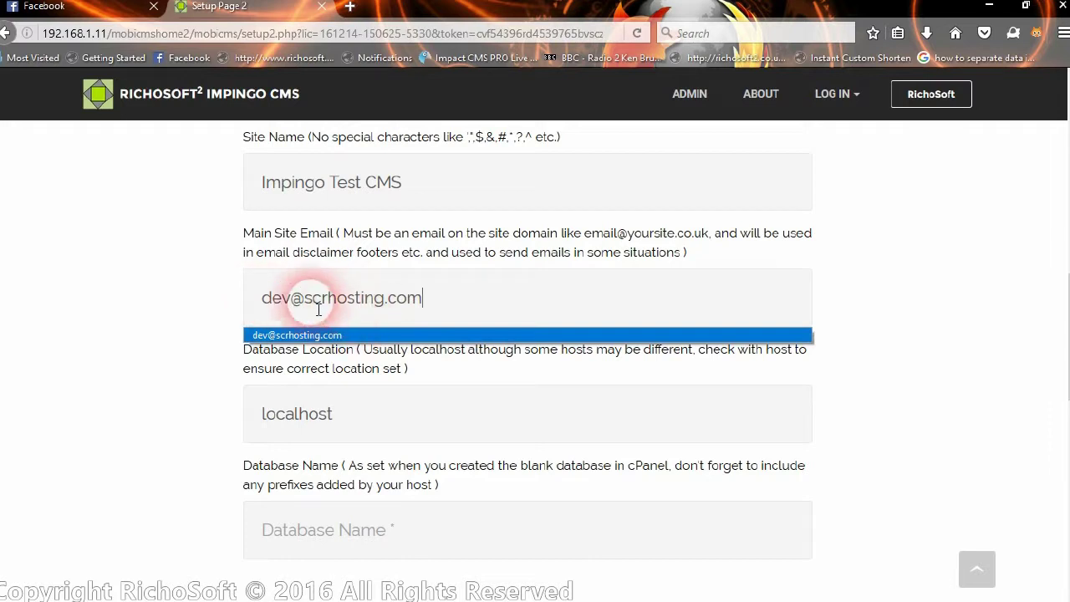
{"action": "scroll", "coordinate": [335, 287], "scroll_direction": "down", "scroll_amount": 5}
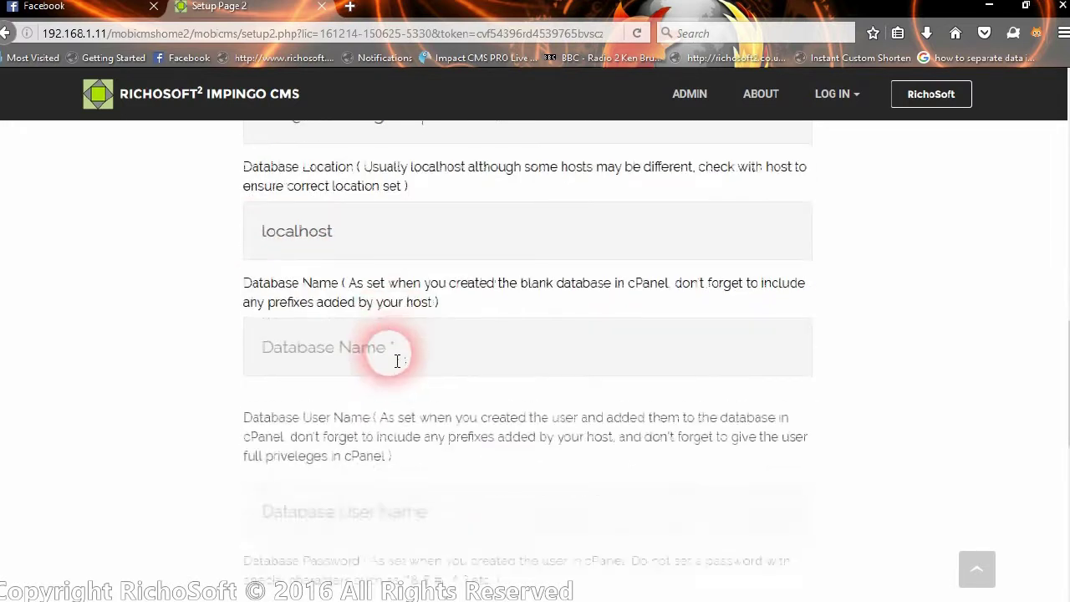
- Keep localhost as Database Location and set Database Name to mobicms2
{"action": "left_click", "coordinate": [351, 144]}
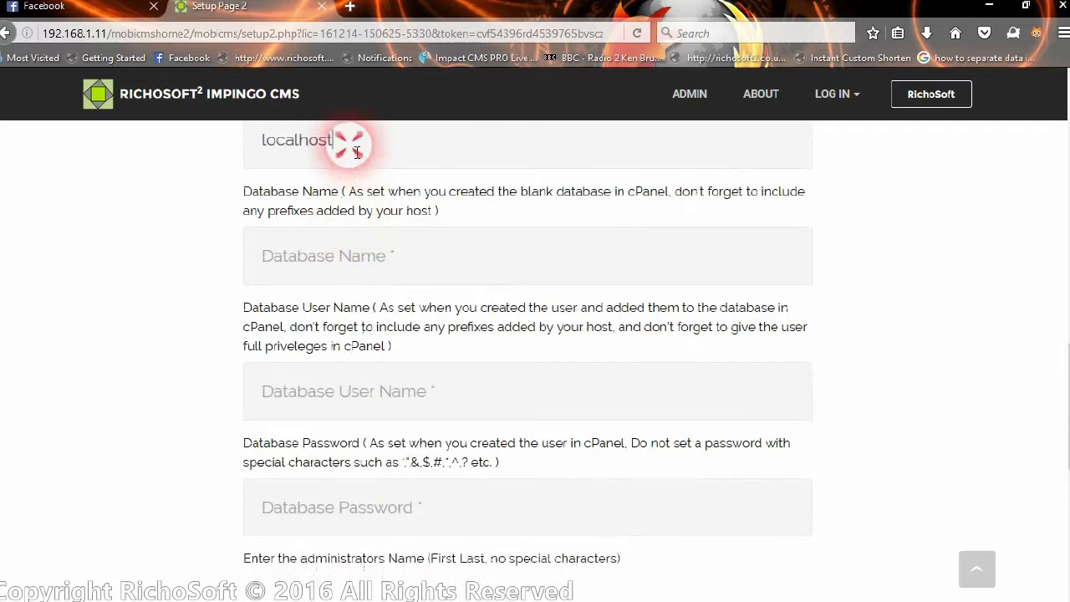
{"action": "scroll", "coordinate": [382, 175], "scroll_direction": "up", "scroll_amount": 4}
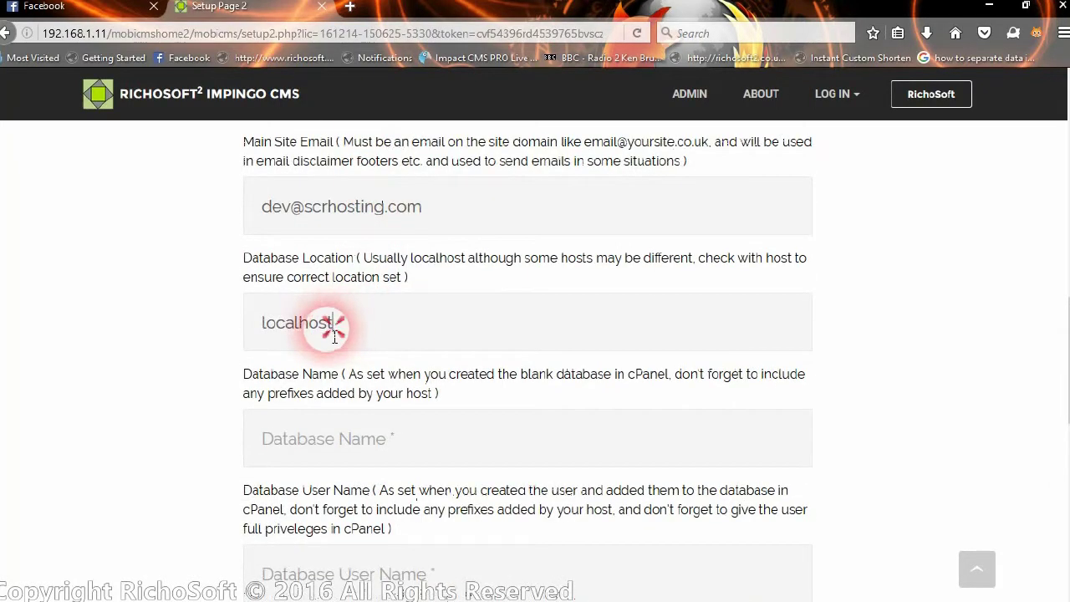
{"action": "left_click_drag", "start_coordinate": [337, 325], "coordinate": [256, 336]}
{"action": "left_click", "coordinate": [386, 353]}
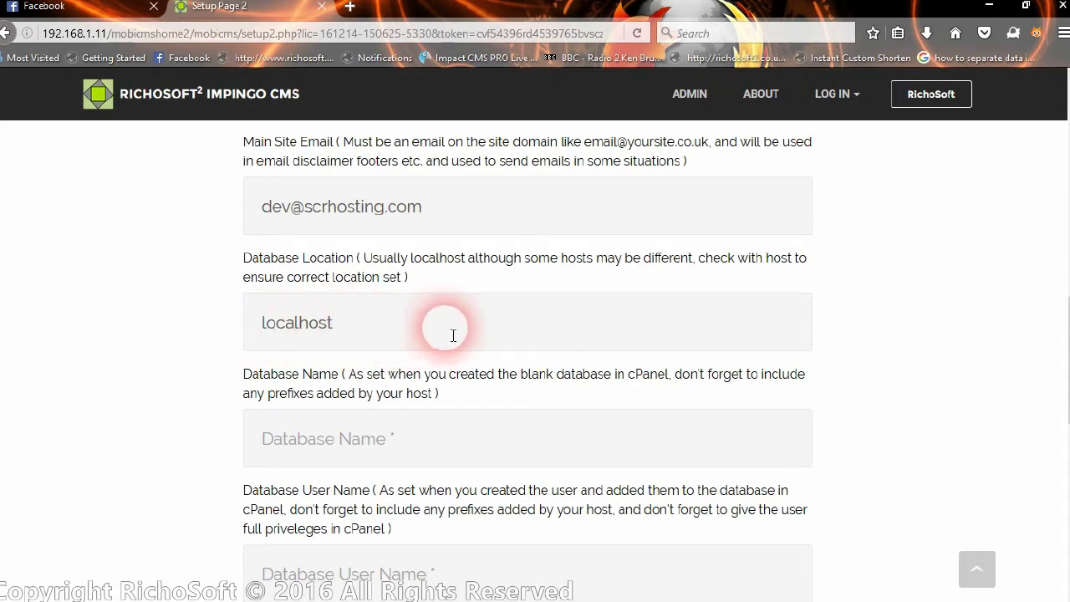
{"action": "scroll", "coordinate": [453, 335], "scroll_direction": "down", "scroll_amount": 4}
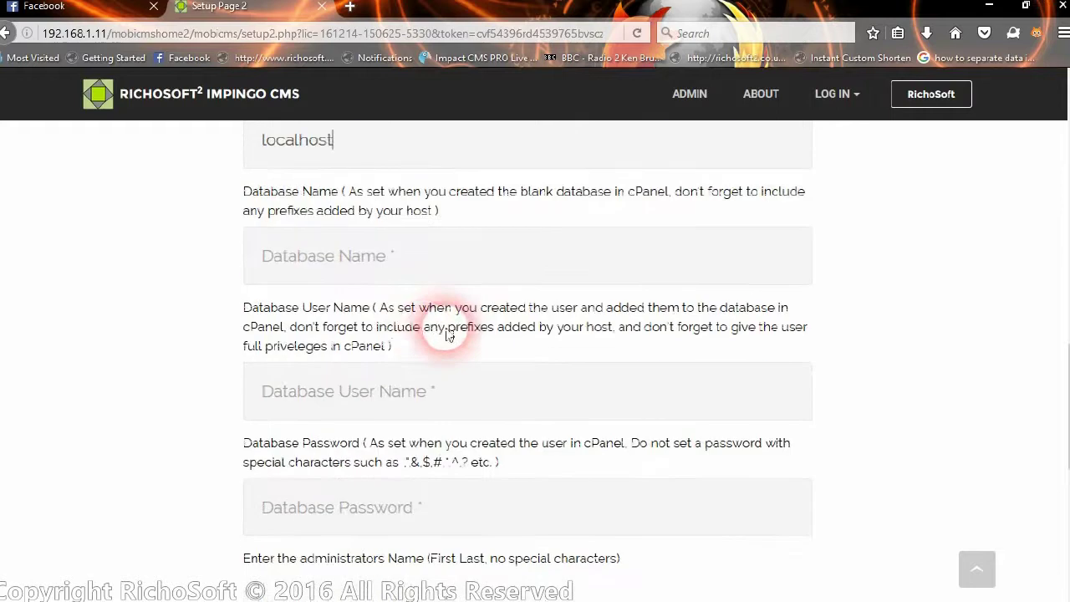
{"action": "left_click", "coordinate": [370, 277]}
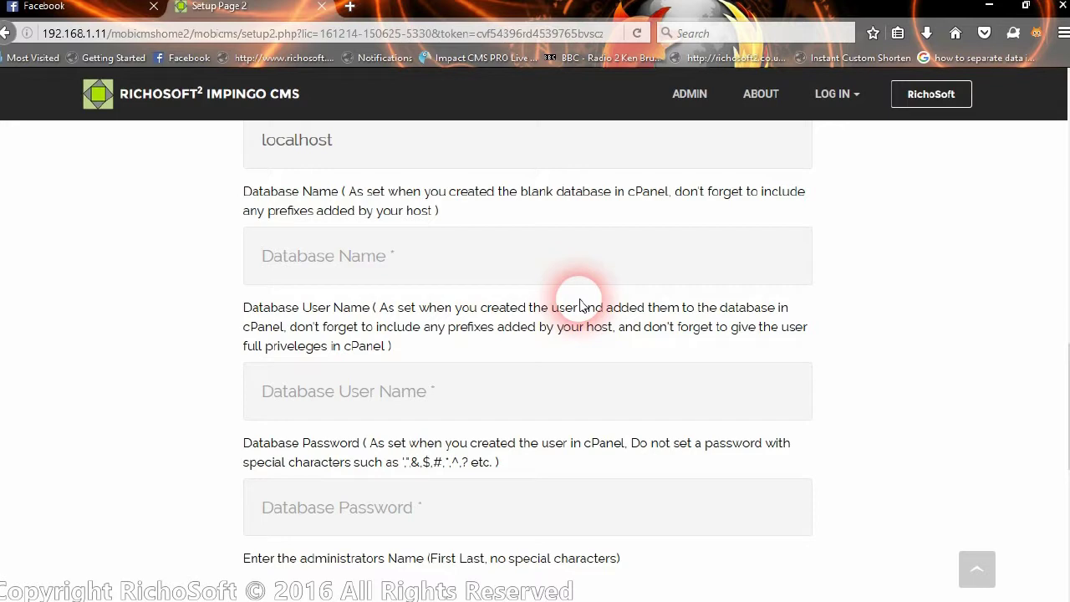
{"action": "type", "text": "mo"}
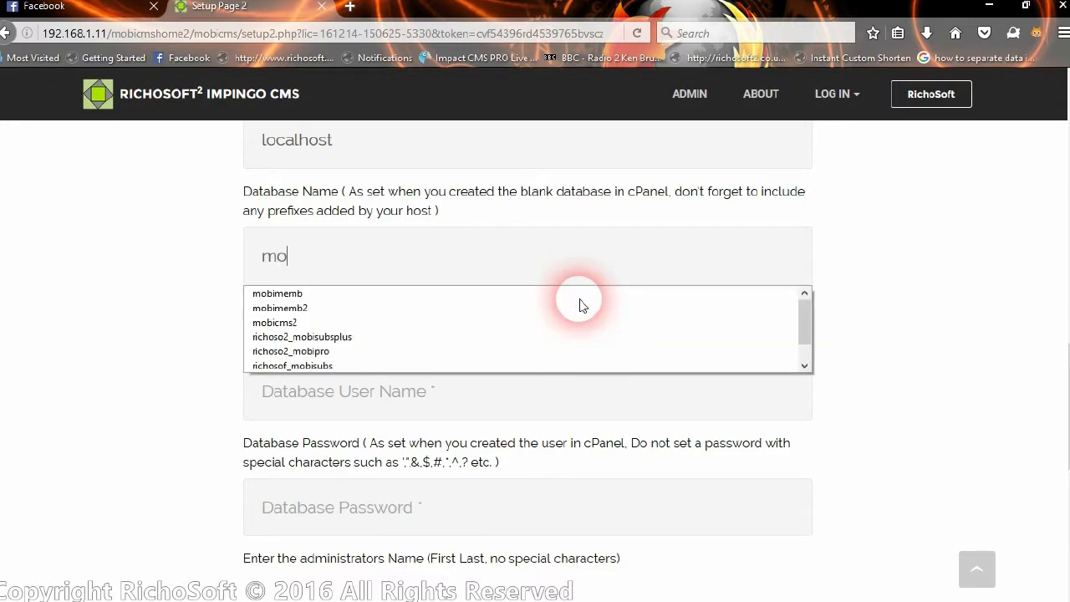
{"action": "type", "text": "bicms2"}
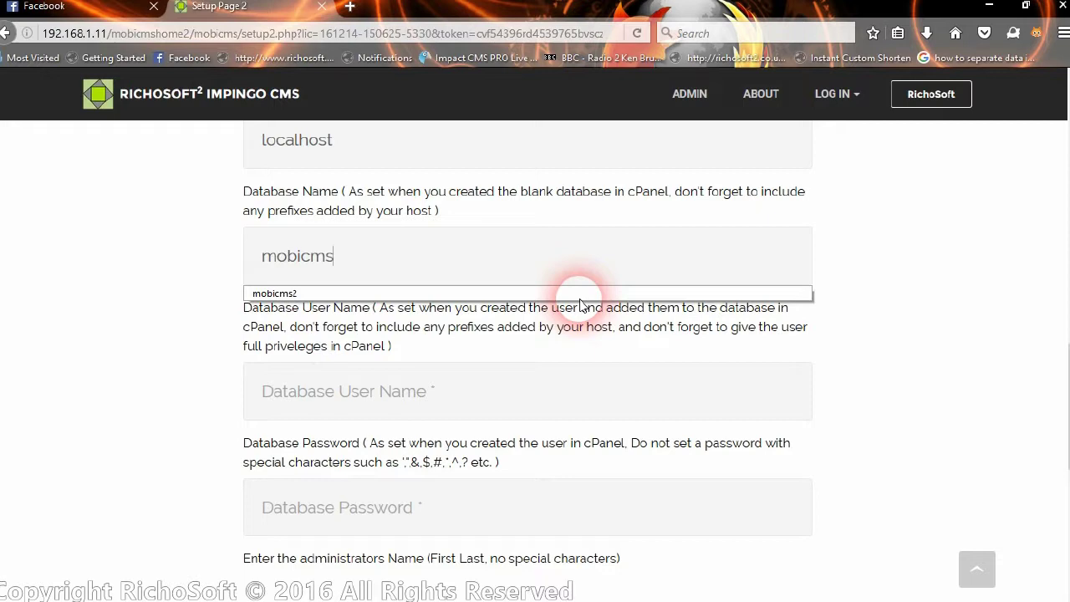
{"action": "left_click", "coordinate": [386, 294]}
{"action": "left_click", "coordinate": [258, 266]}
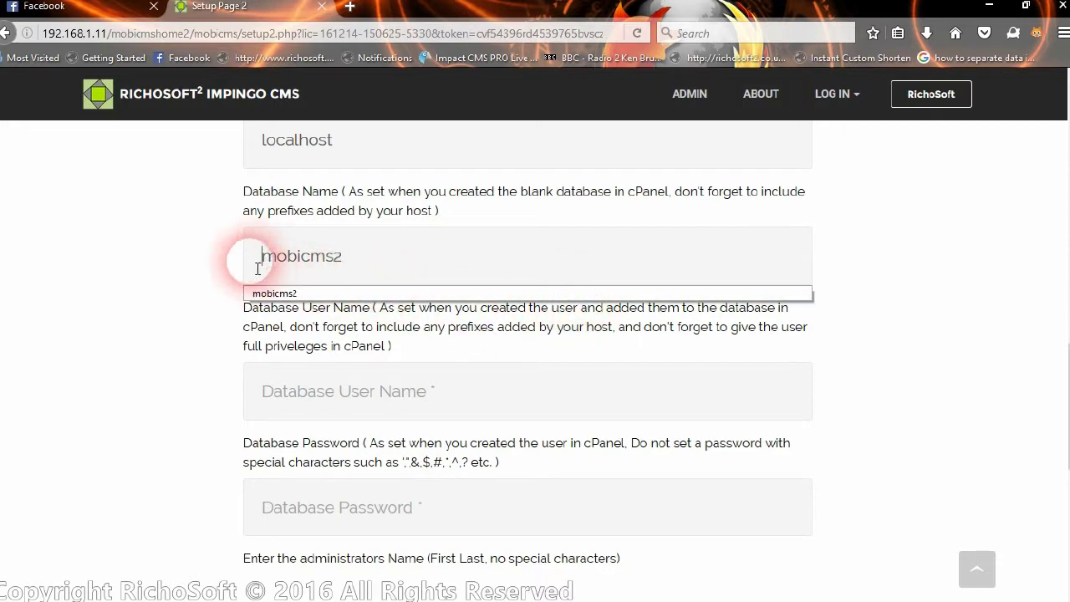
{"action": "left_click", "coordinate": [422, 262]}
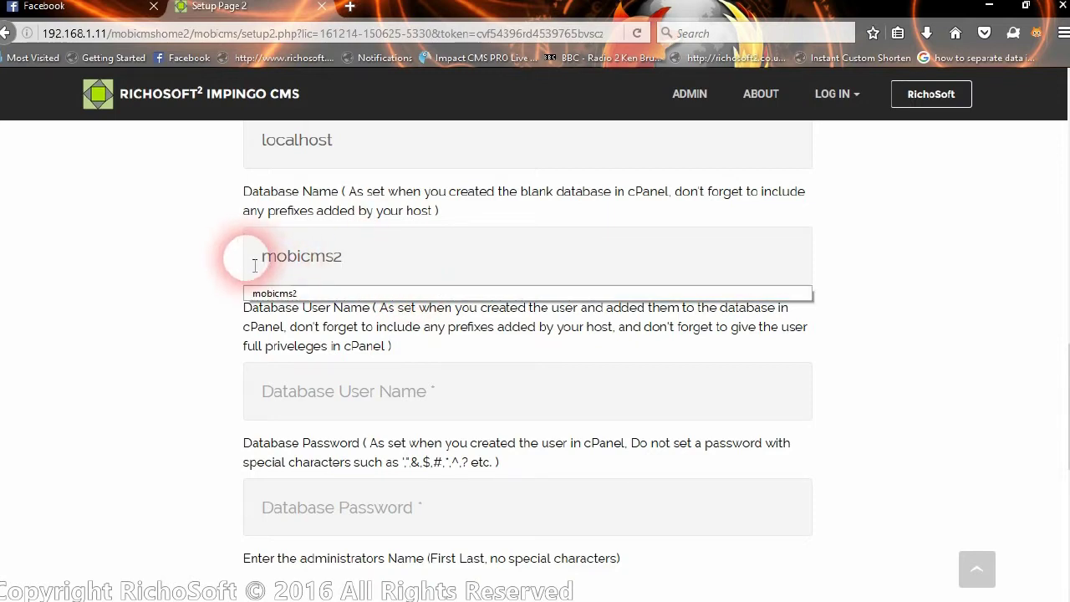
{"action": "scroll", "coordinate": [465, 280], "scroll_direction": "down", "scroll_amount": 2}
- Fill in the database user name, password and administrator's name, and confirm the connection test succeeds
{"action": "left_click", "coordinate": [451, 301]}
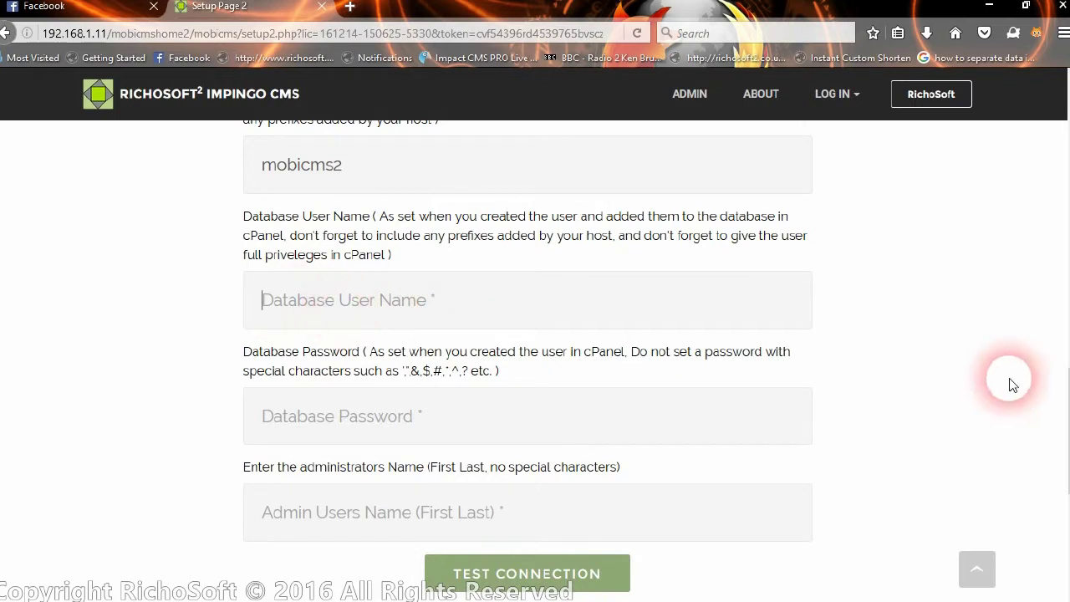
{"action": "type", "text": "m"}
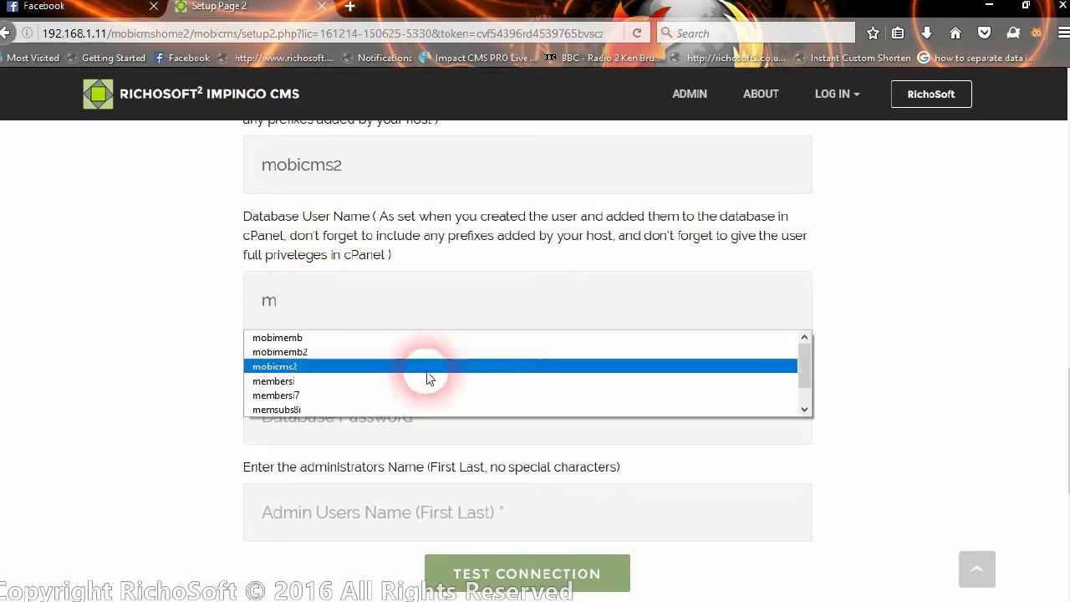
{"action": "left_click", "coordinate": [426, 366]}
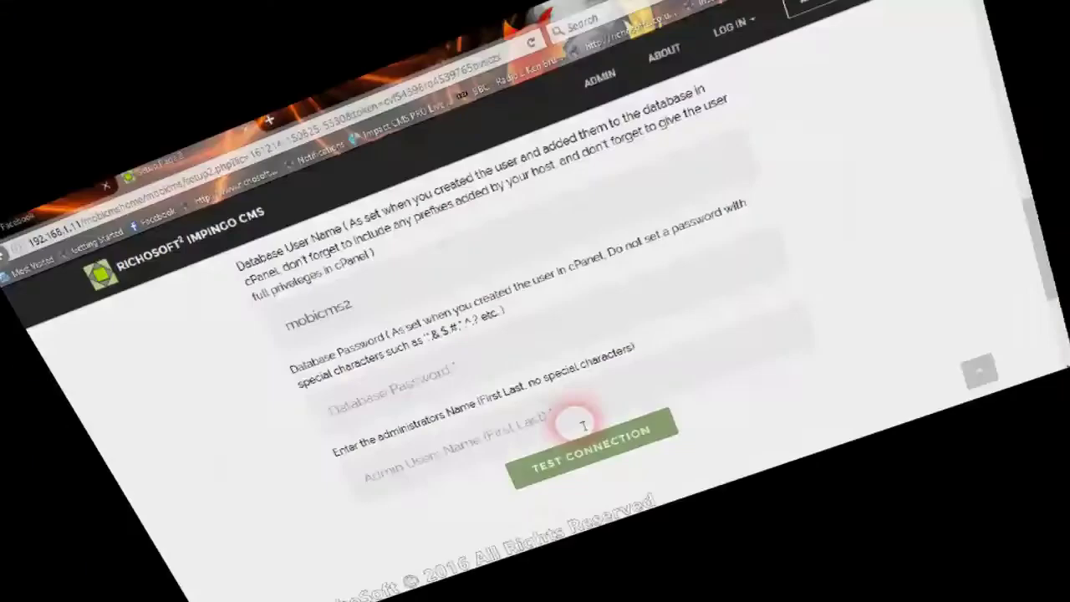
{"action": "left_click", "coordinate": [452, 378]}
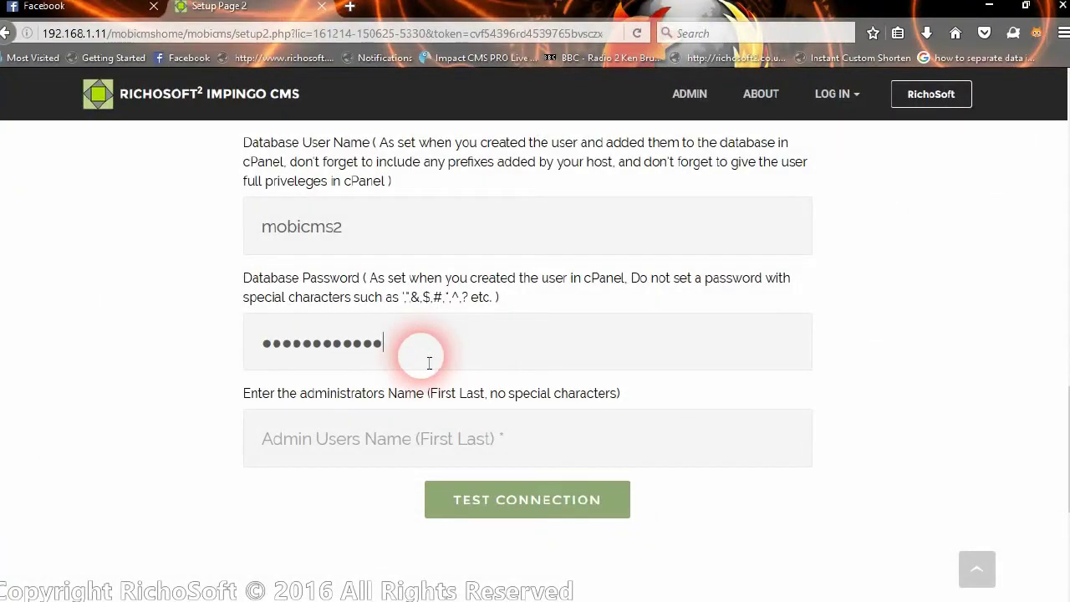
{"action": "left_click", "coordinate": [431, 444]}
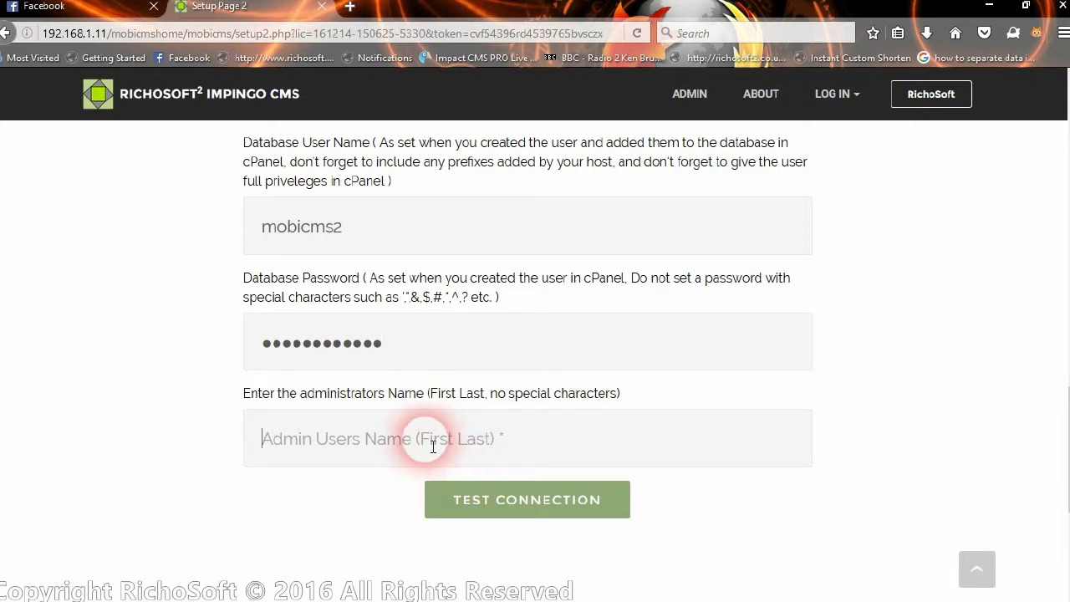
{"action": "type", "text": "Steve Riches"}
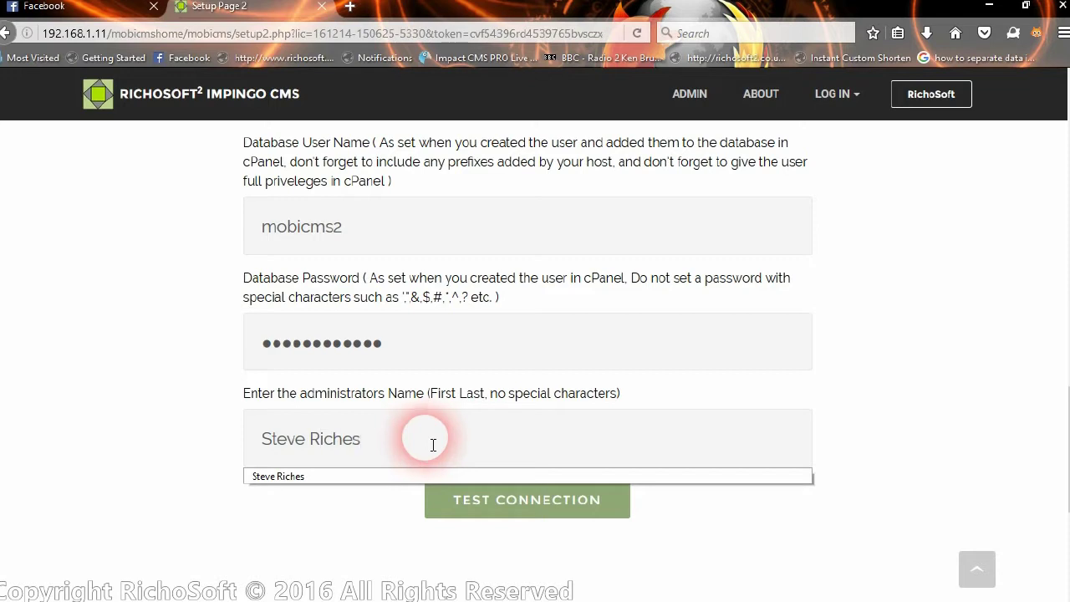
{"action": "left_click", "coordinate": [490, 493]}
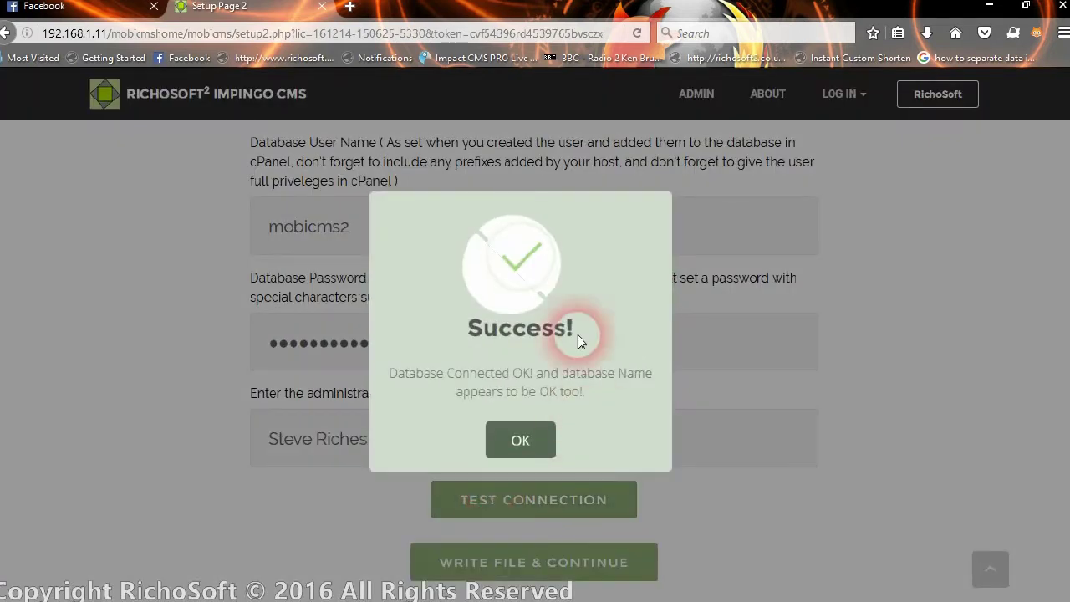
{"action": "left_click", "coordinate": [535, 450]}
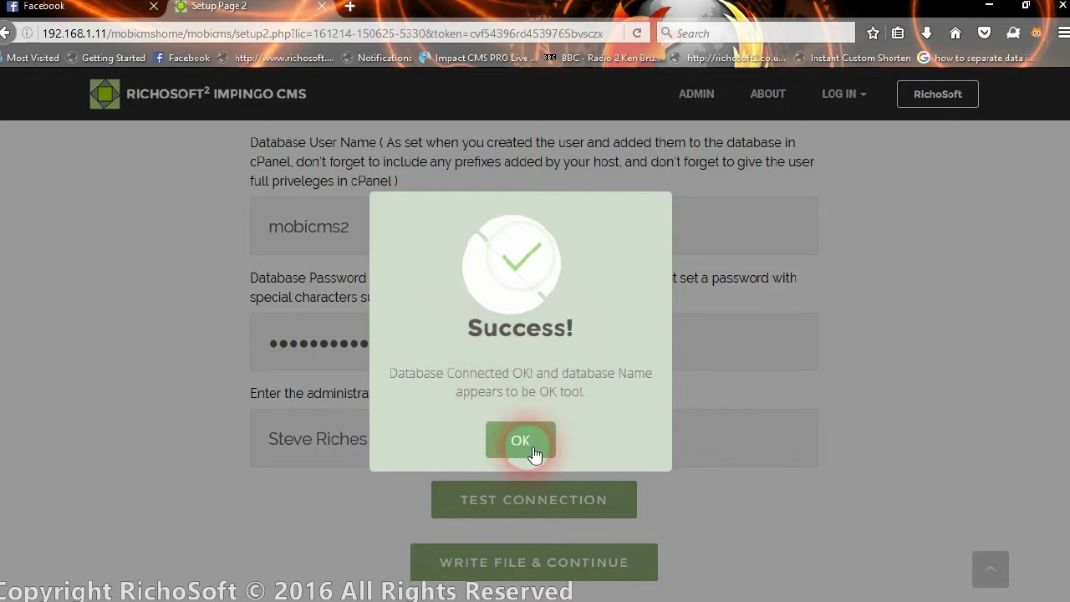
- Write the CMS parameters file and continue to database table creation
{"action": "scroll", "coordinate": [757, 518], "scroll_direction": "down", "scroll_amount": 3}
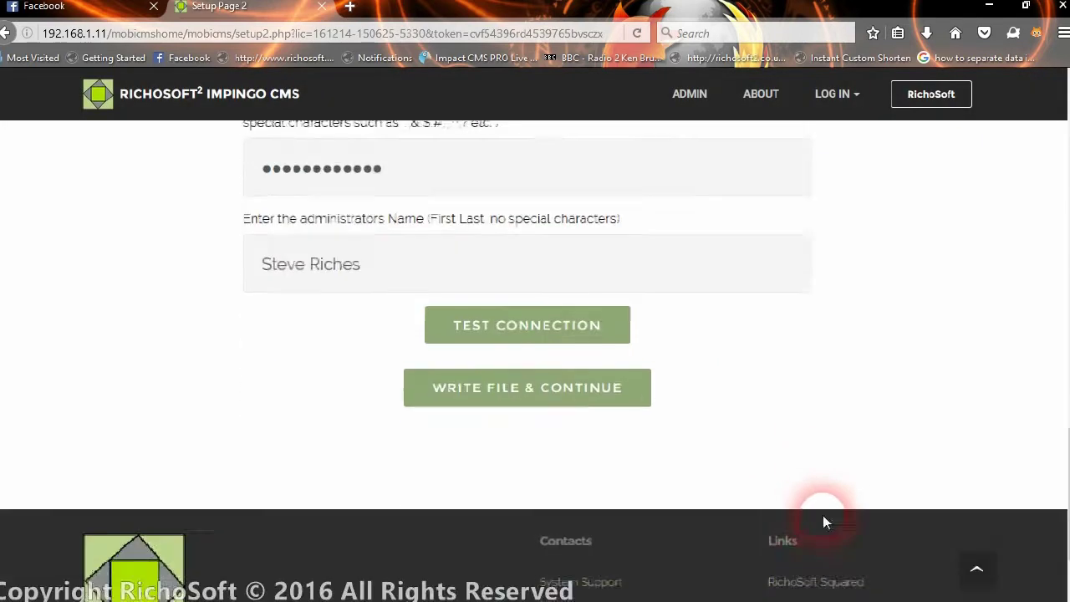
{"action": "left_click", "coordinate": [557, 393]}
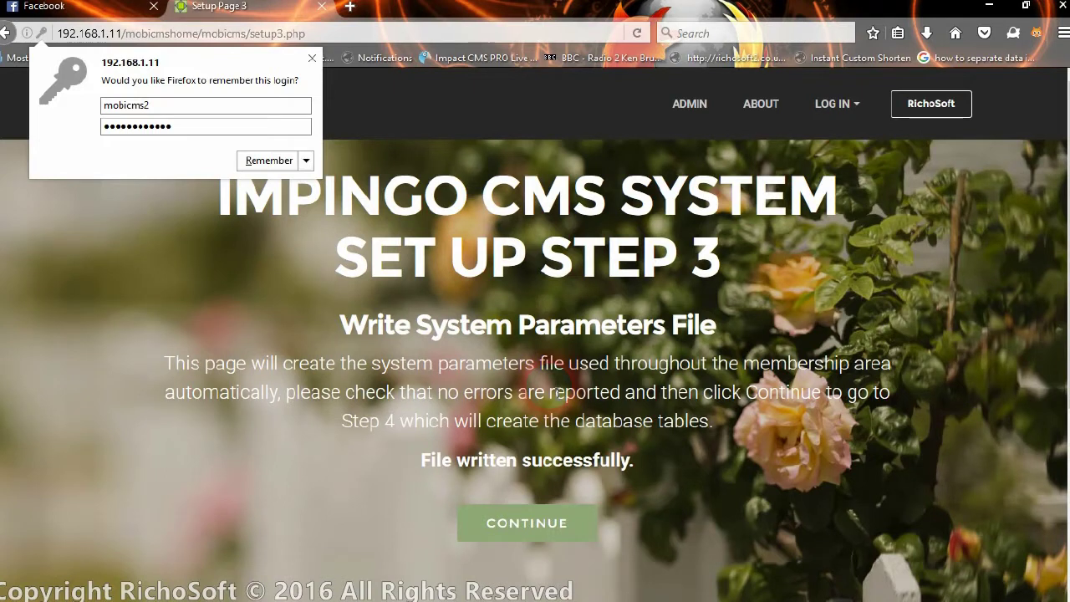
{"action": "left_click", "coordinate": [555, 534]}
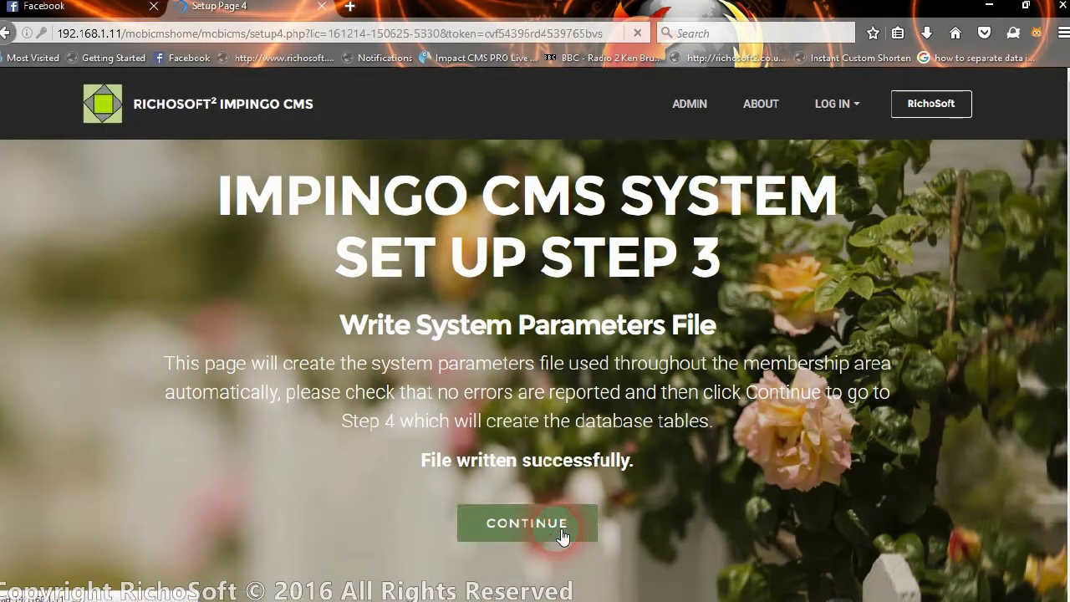
- Create the database tables, finish setup and go to the admin login page
{"action": "scroll", "coordinate": [653, 451], "scroll_direction": "down", "scroll_amount": 4}
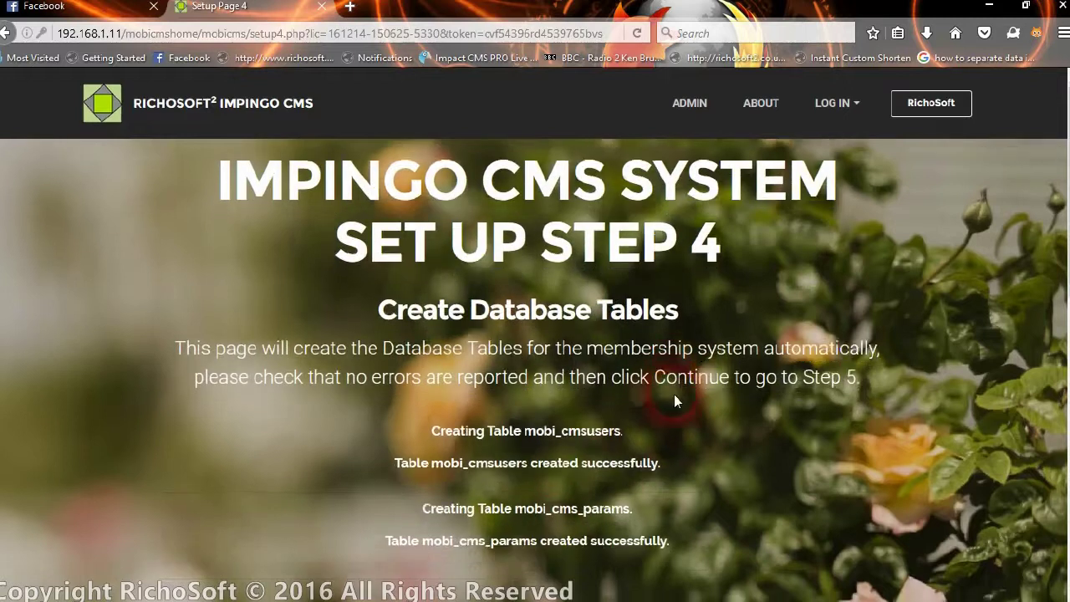
{"action": "scroll", "coordinate": [519, 400], "scroll_direction": "down", "scroll_amount": 6}
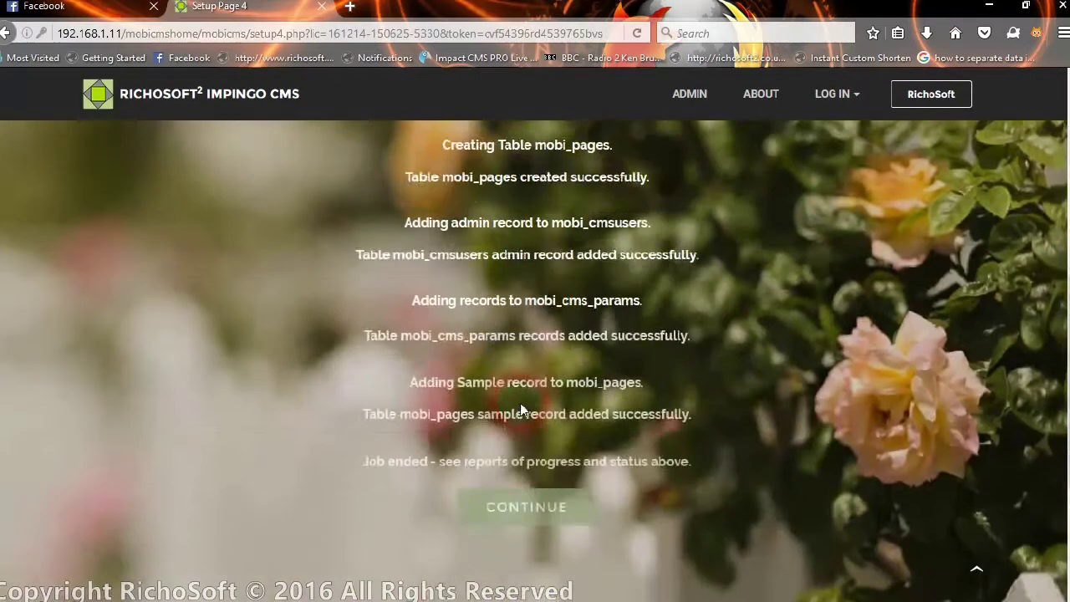
{"action": "scroll", "coordinate": [524, 296], "scroll_direction": "up", "scroll_amount": 6}
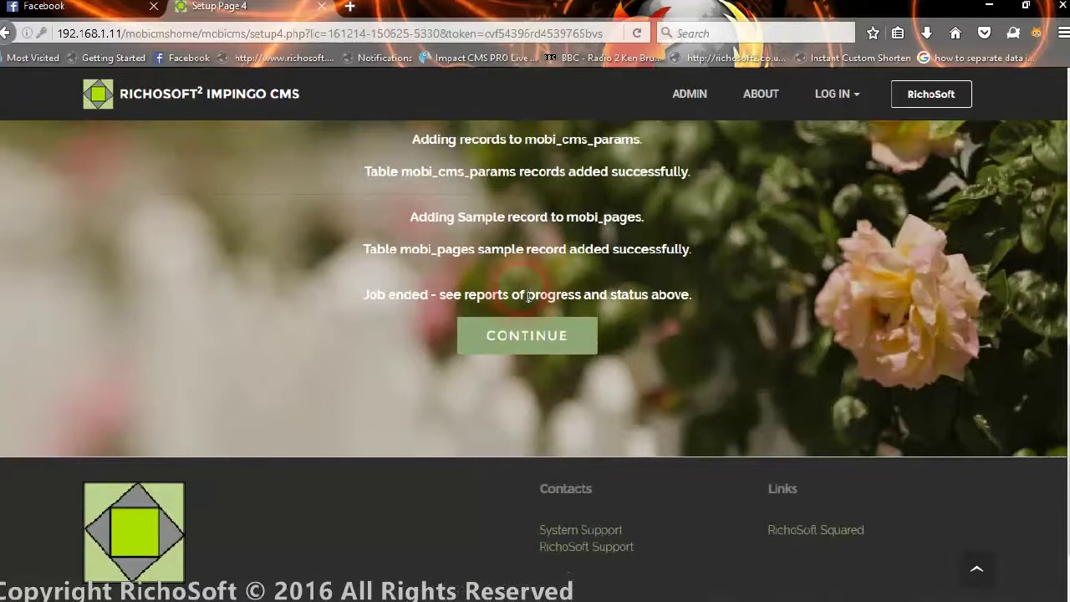
{"action": "scroll", "coordinate": [516, 295], "scroll_direction": "down", "scroll_amount": 2}
{"action": "scroll", "coordinate": [516, 294], "scroll_direction": "down", "scroll_amount": 3}
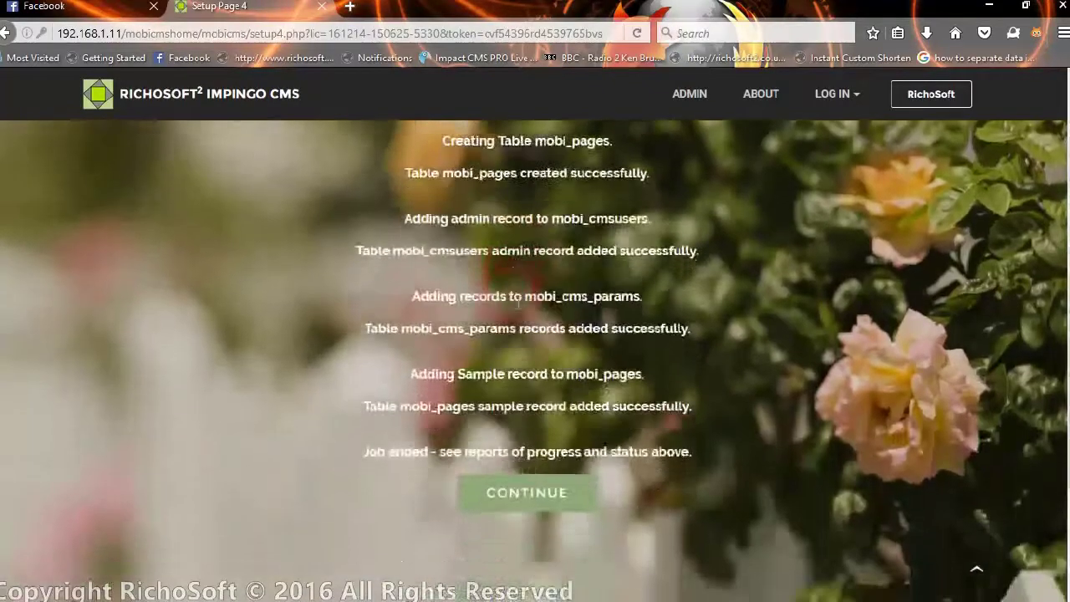
{"action": "left_click", "coordinate": [549, 348]}
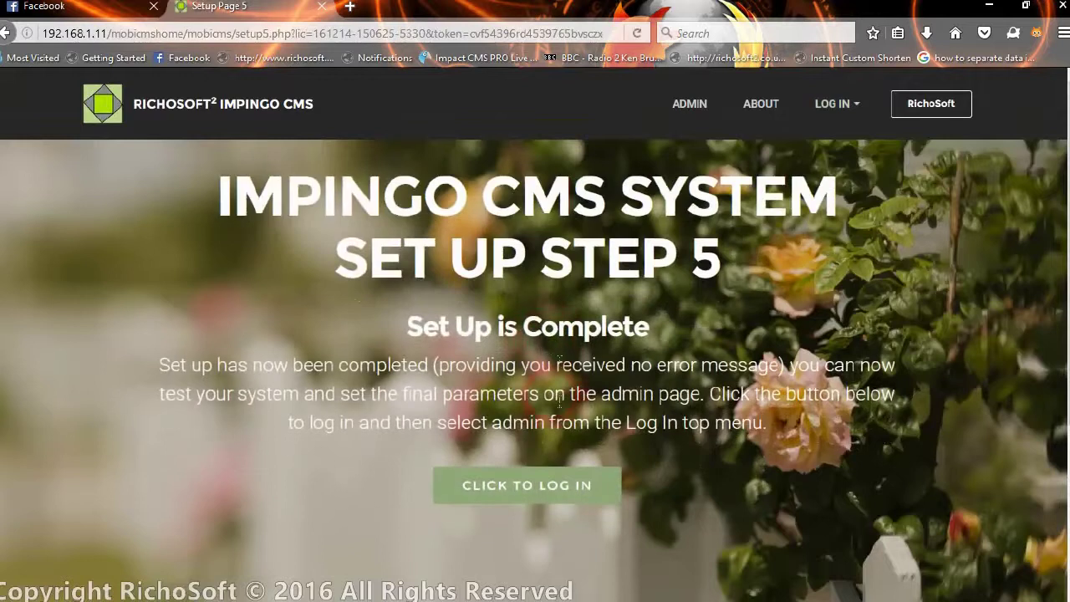
{"action": "scroll", "coordinate": [536, 427], "scroll_direction": "down", "scroll_amount": 1}
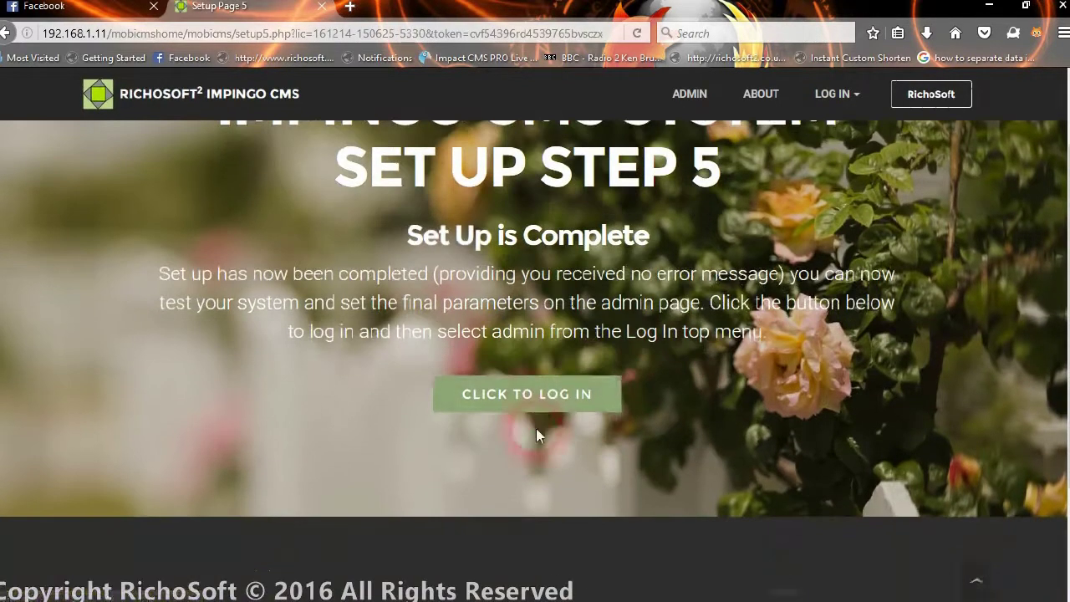
{"action": "left_click", "coordinate": [535, 407]}
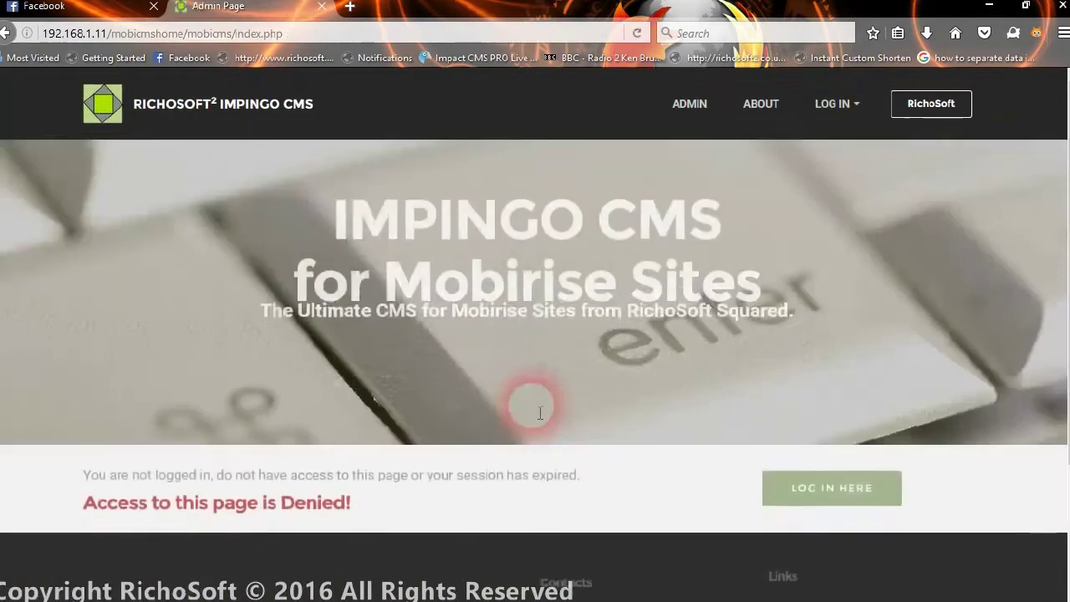
- Log in to the Impingo CMS admin area with the admin user id and password
{"action": "left_click", "coordinate": [840, 489]}
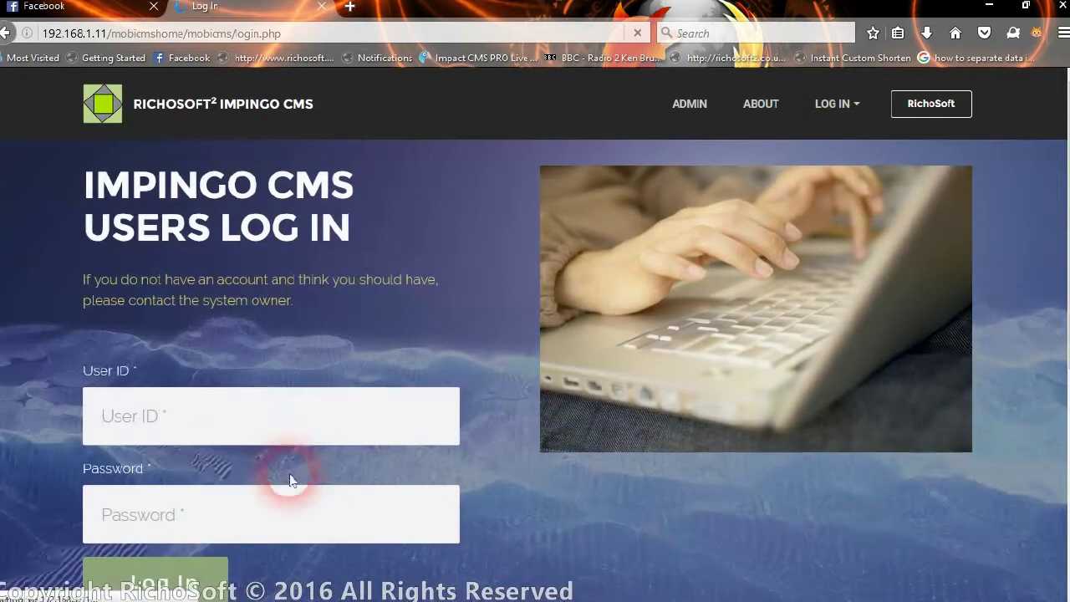
{"action": "left_click", "coordinate": [301, 422]}
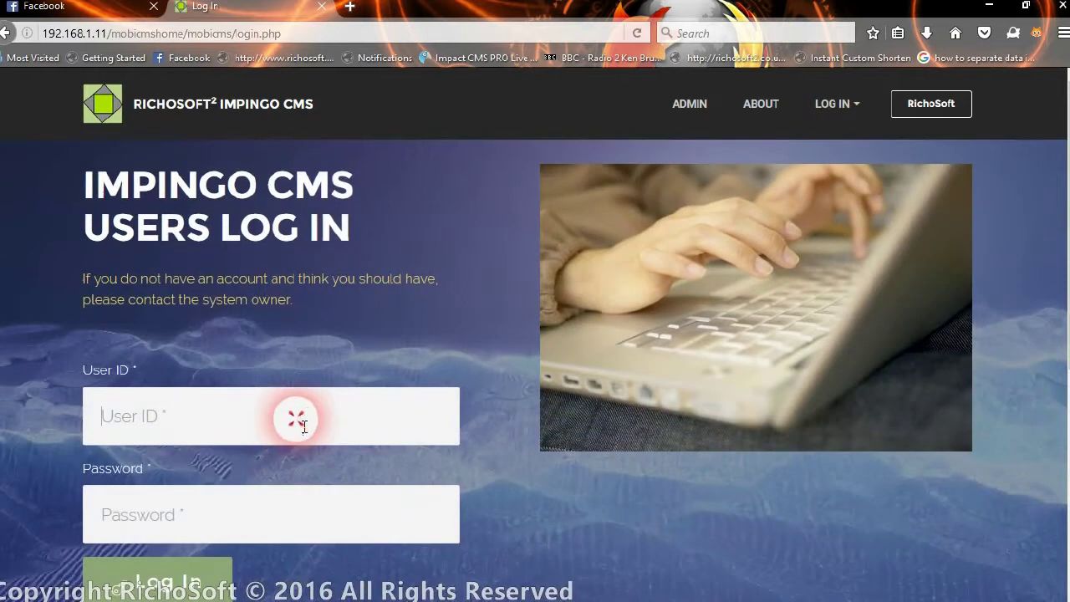
{"action": "type", "text": "admin"}
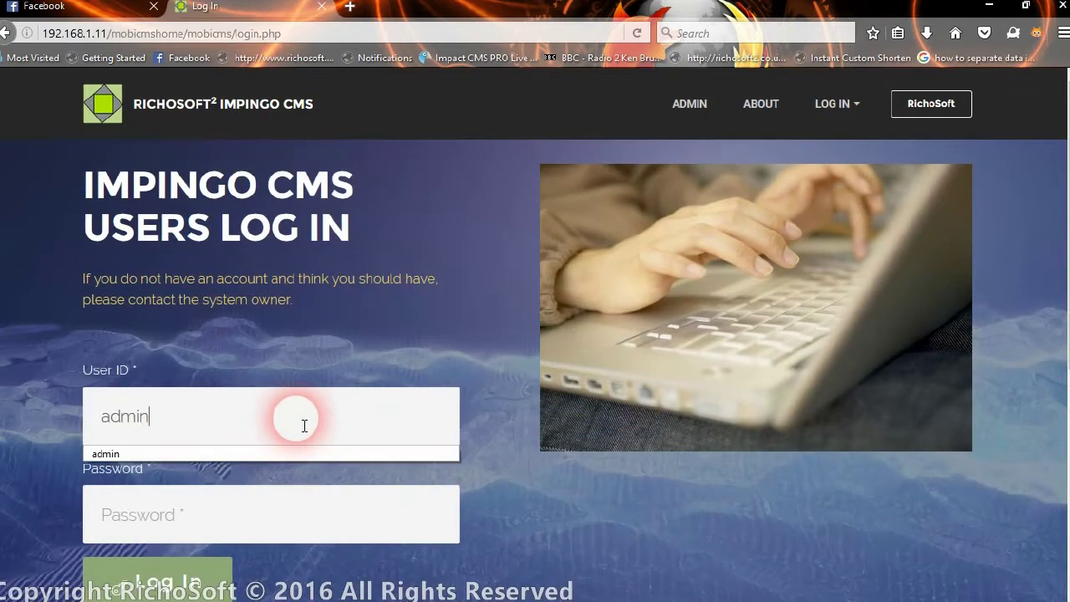
{"action": "key", "text": "Tab"}
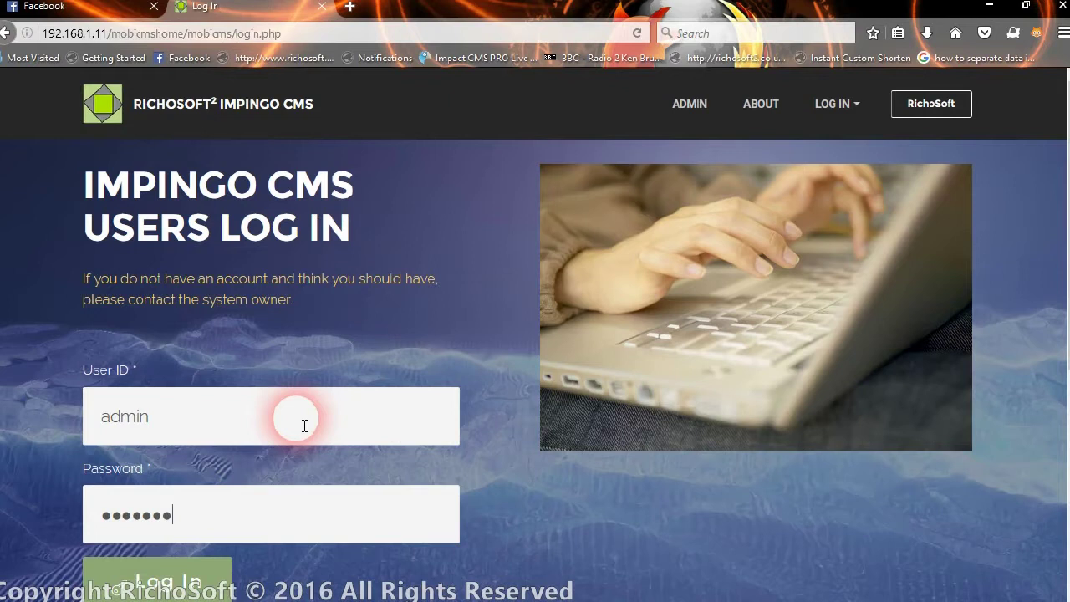
{"action": "type", "text": "1"}
{"action": "left_click", "coordinate": [167, 585]}
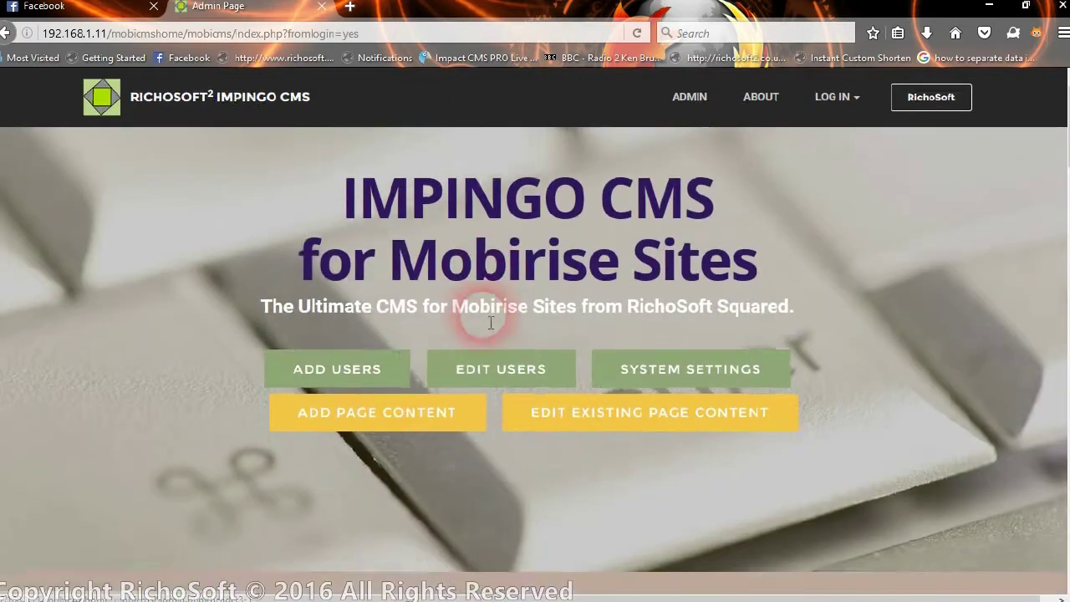
- Scroll through the admin page's Add Users, Edit Users and System Settings sections
{"action": "scroll", "coordinate": [491, 324], "scroll_direction": "down", "scroll_amount": 6}
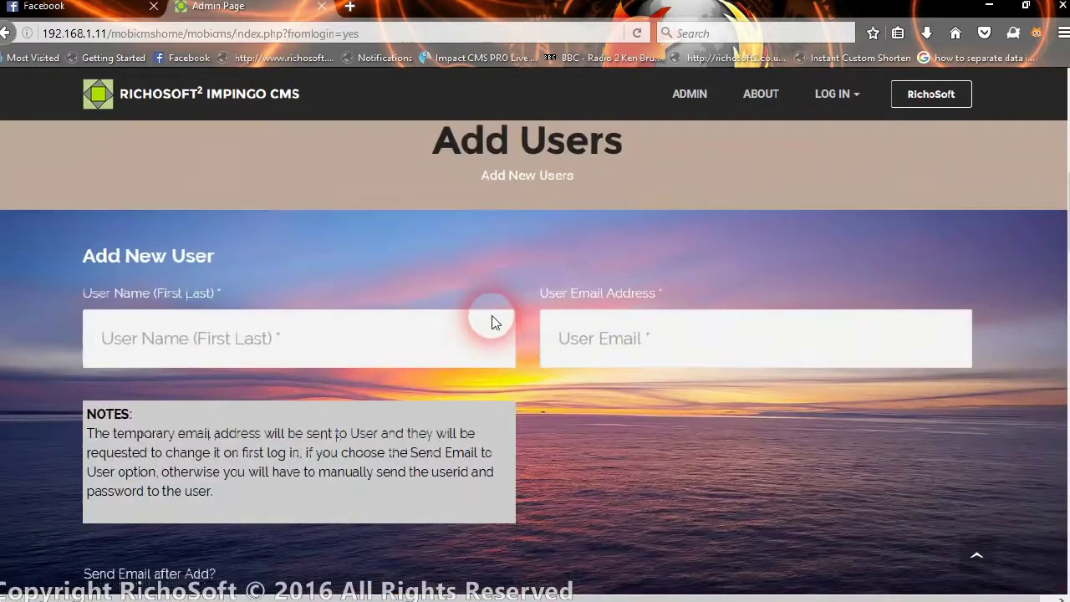
{"action": "scroll", "coordinate": [493, 323], "scroll_direction": "down", "scroll_amount": 10}
{"action": "scroll", "coordinate": [494, 342], "scroll_direction": "down", "scroll_amount": 10}
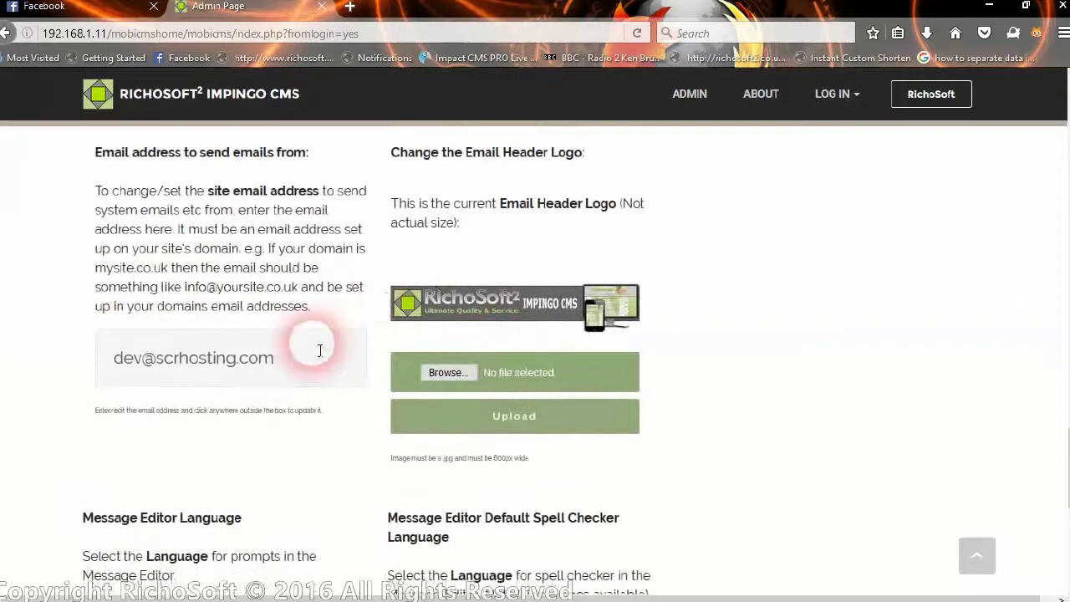
{"action": "scroll", "coordinate": [442, 309], "scroll_direction": "down", "scroll_amount": 4}
{"action": "scroll", "coordinate": [556, 376], "scroll_direction": "up", "scroll_amount": 1}
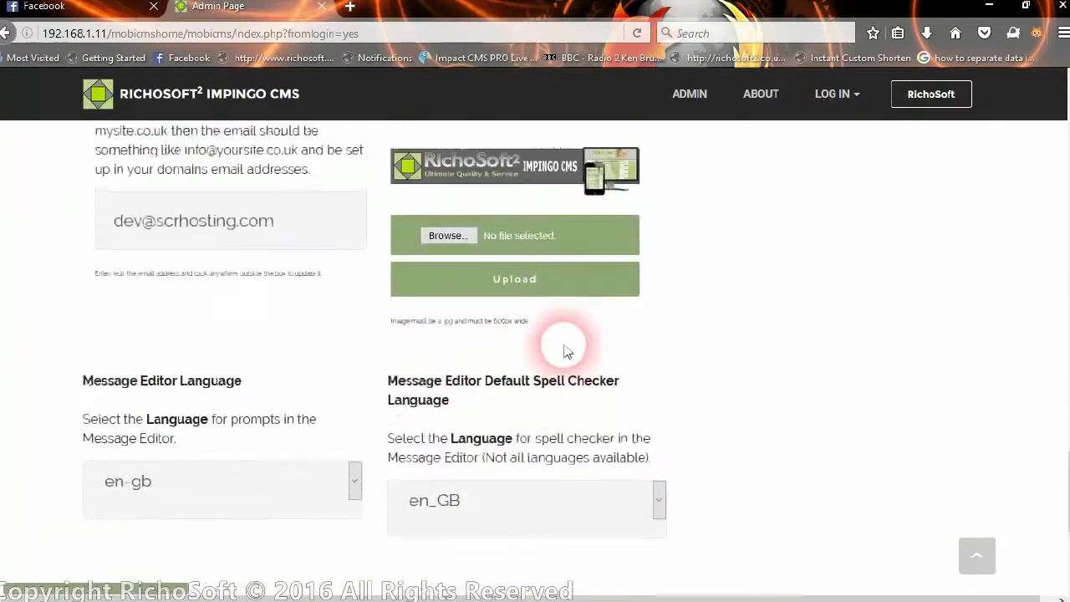
{"action": "scroll", "coordinate": [493, 193], "scroll_direction": "up", "scroll_amount": 15}
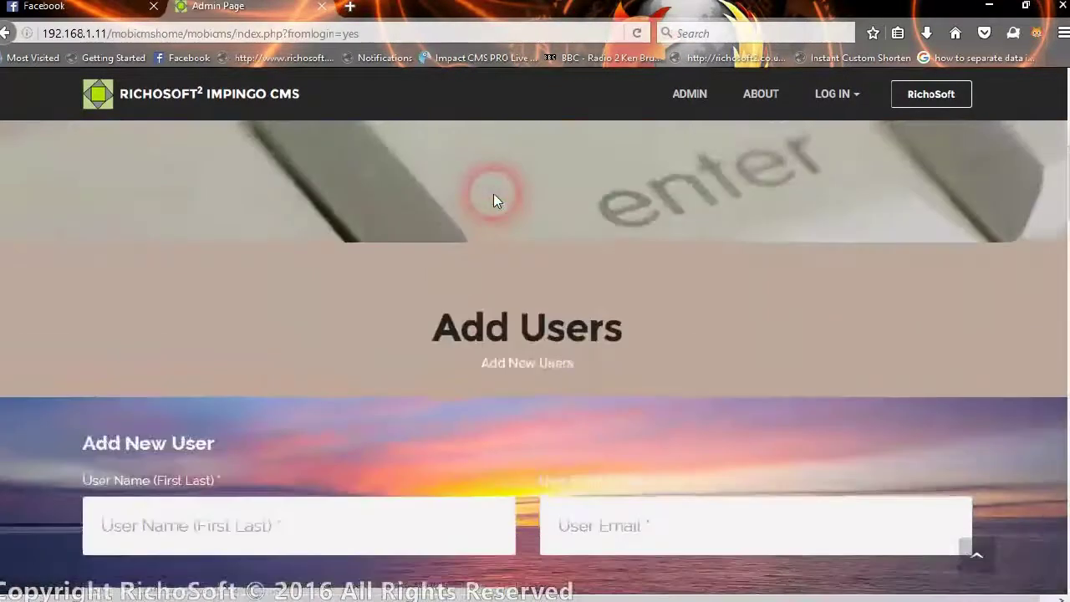
{"action": "scroll", "coordinate": [494, 197], "scroll_direction": "up", "scroll_amount": 5}
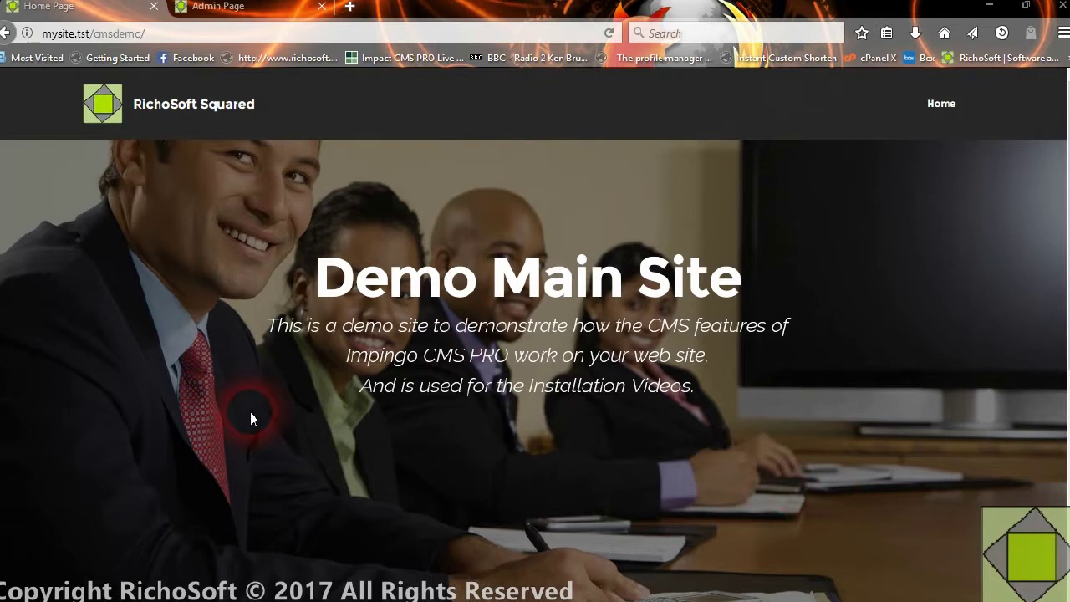
- Glance at the CMS admin and demo home page tabs, then return to the Mobirise editor
{"action": "left_click", "coordinate": [232, 7]}
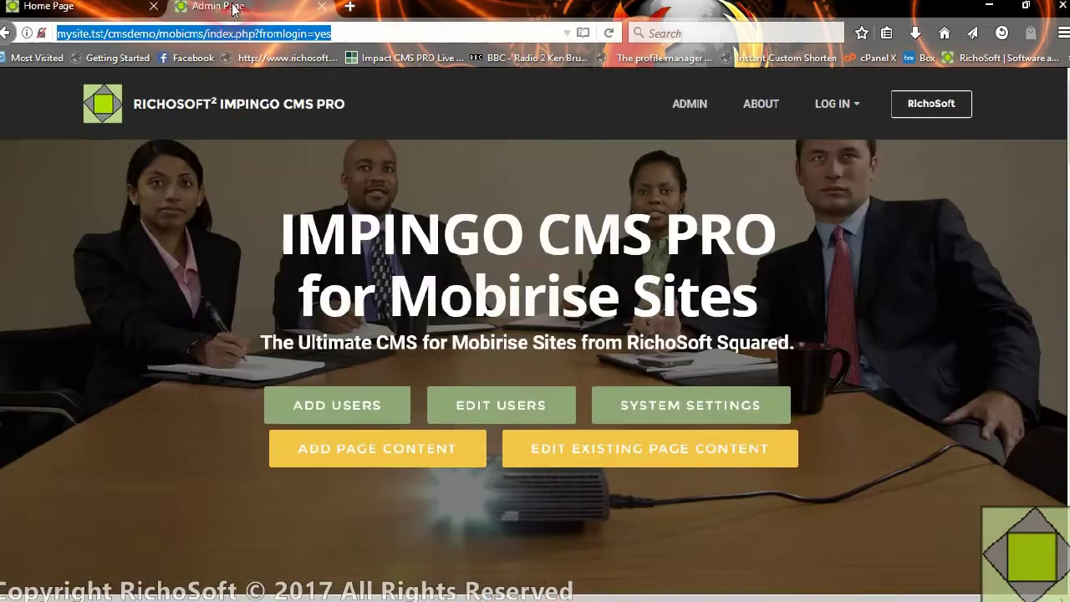
{"action": "left_click", "coordinate": [656, 499]}
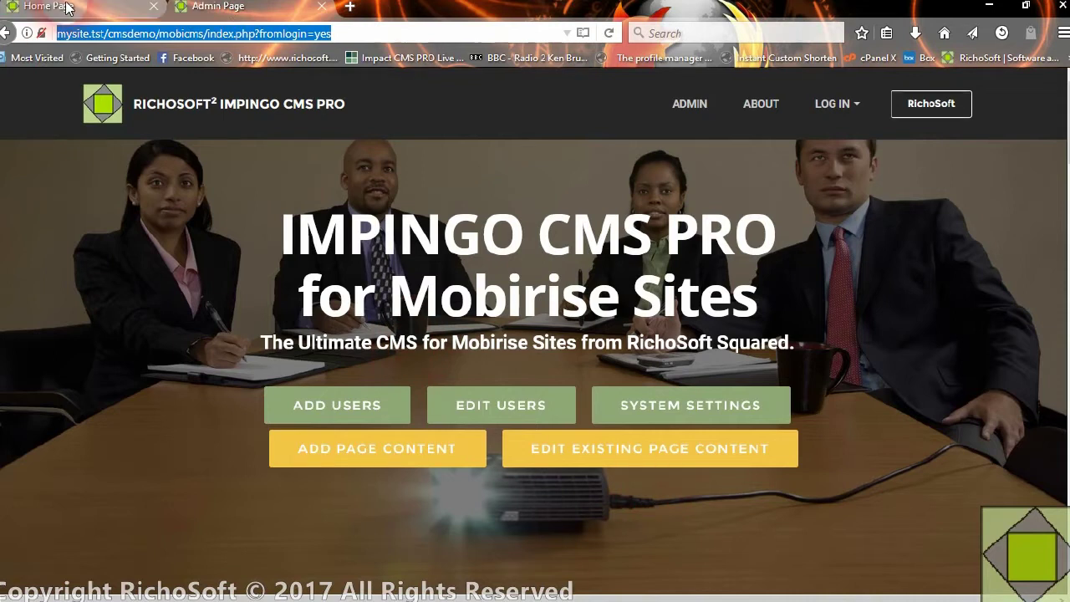
{"action": "left_click", "coordinate": [67, 7]}
{"action": "left_click", "coordinate": [350, 217]}
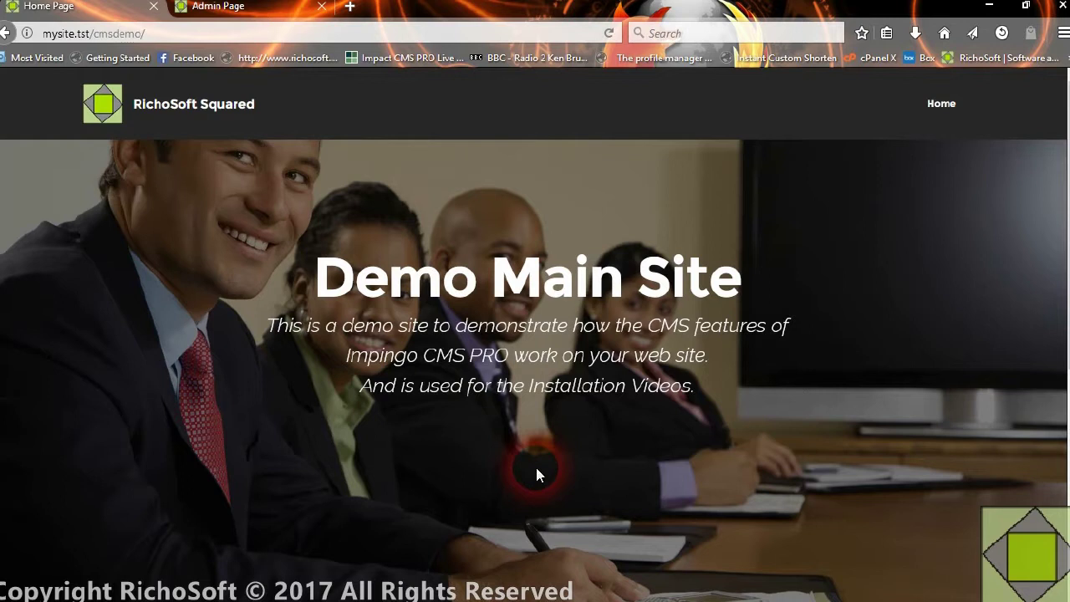
{"action": "left_click", "coordinate": [671, 591]}
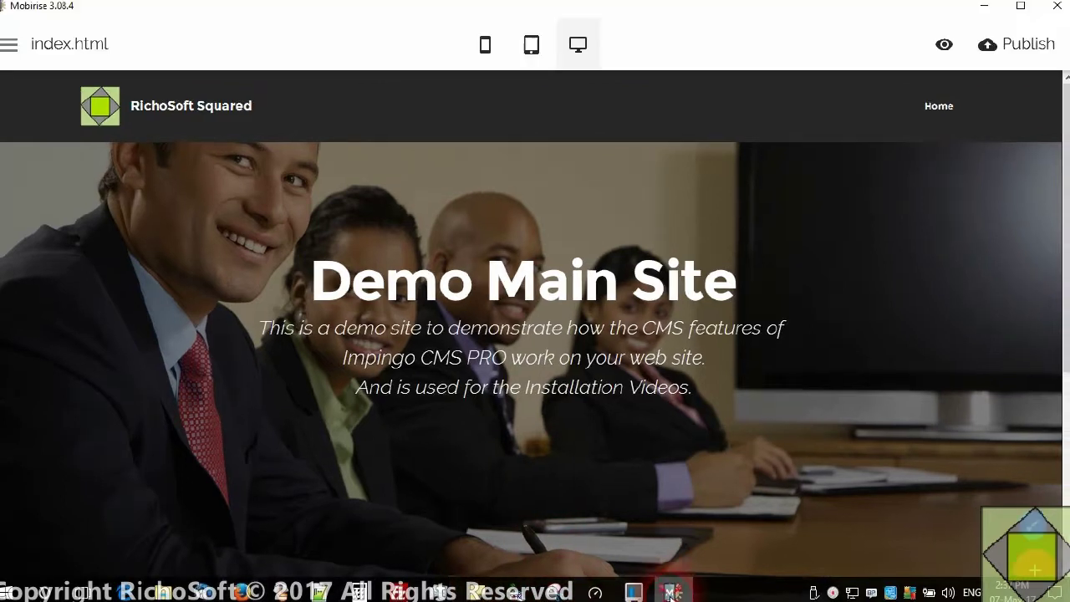
- Add a new blank page from the site's Pages panel
{"action": "mouse_move", "coordinate": [665, 430]}
{"action": "left_click", "coordinate": [15, 47]}
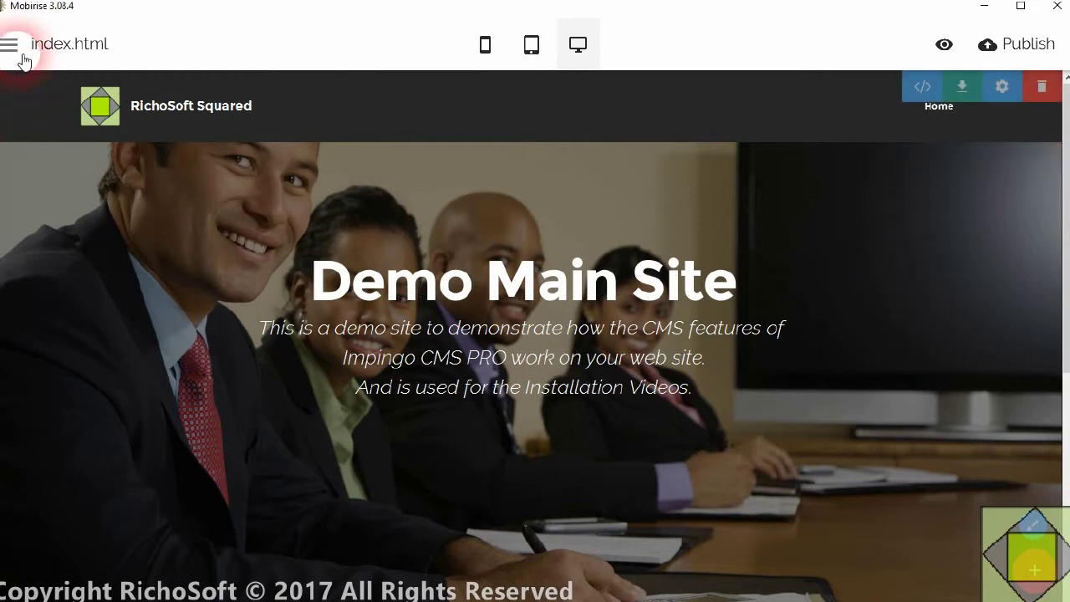
{"action": "left_click", "coordinate": [15, 49]}
{"action": "left_click", "coordinate": [16, 49]}
{"action": "left_click", "coordinate": [64, 99]}
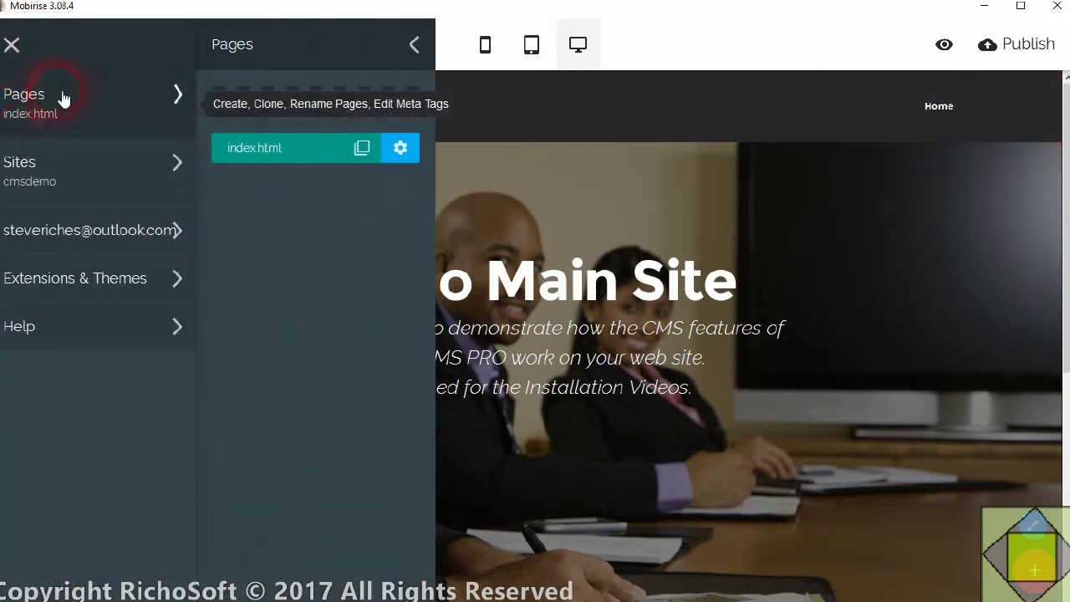
{"action": "left_click", "coordinate": [328, 109]}
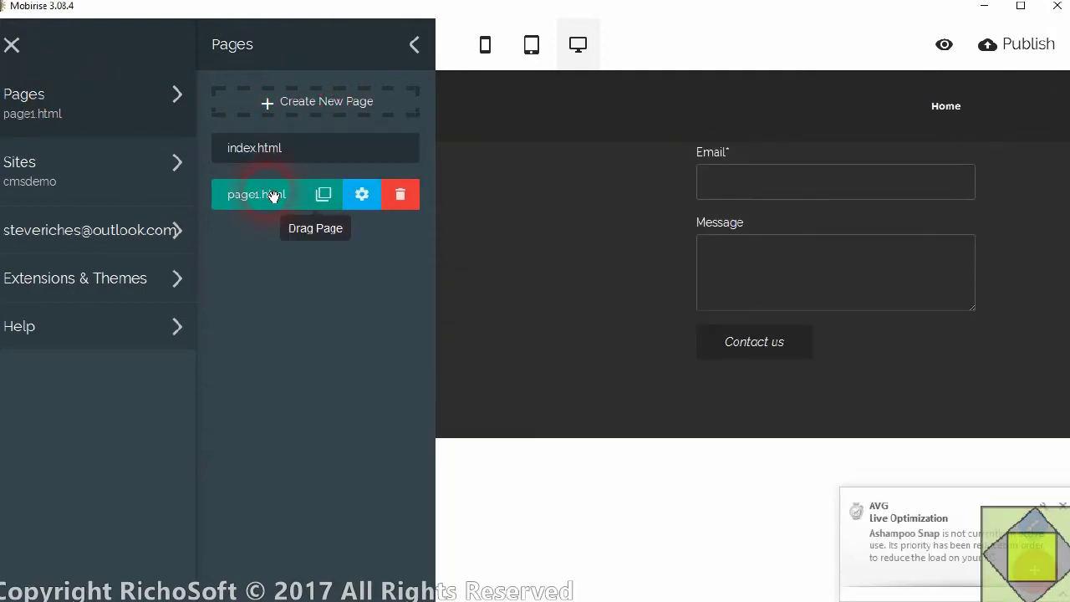
- Rename the new page to standalone-page.php and title it 'Stand Alone'
{"action": "left_click", "coordinate": [361, 194]}
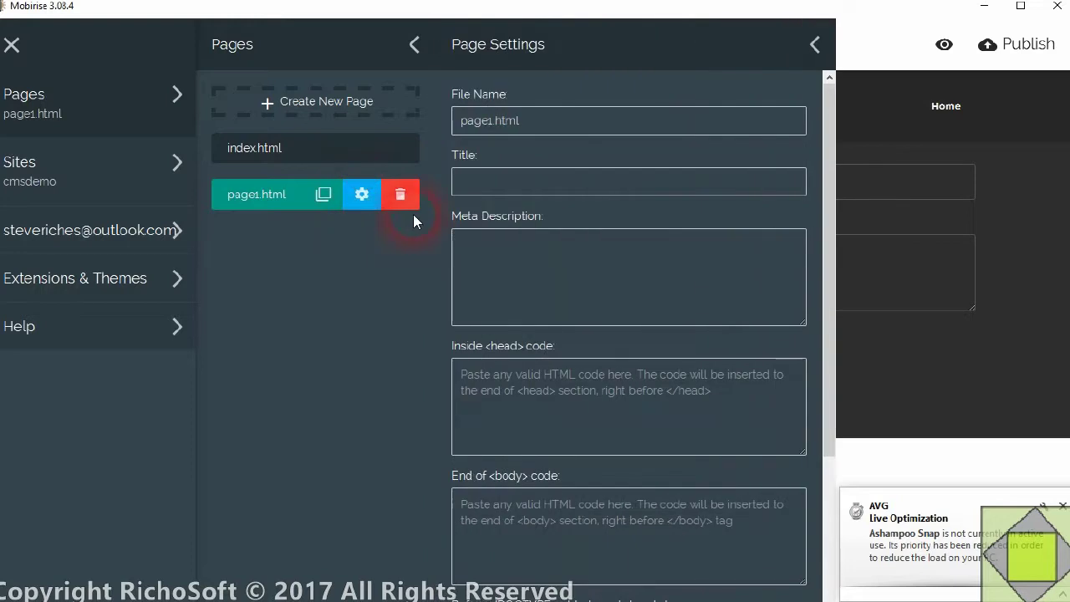
{"action": "left_click_drag", "start_coordinate": [549, 121], "coordinate": [434, 119]}
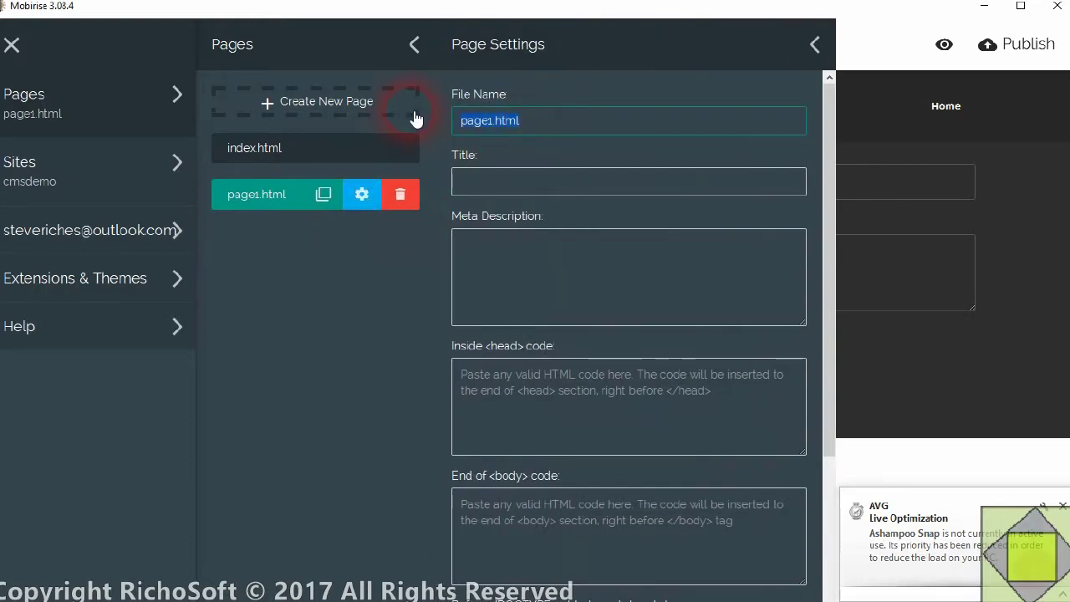
{"action": "type", "text": "standalone-"}
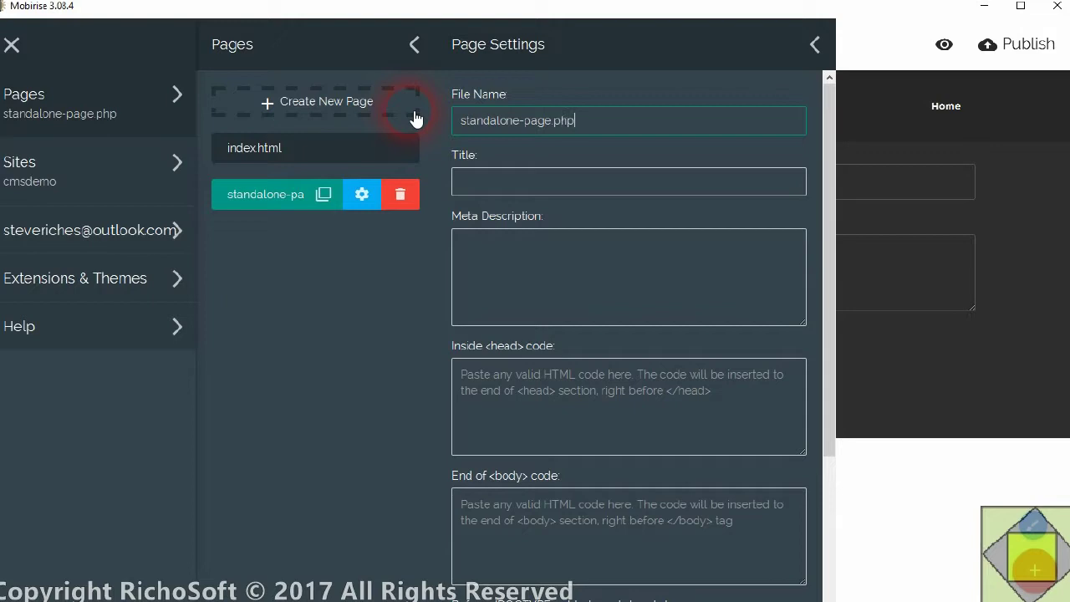
{"action": "left_click", "coordinate": [501, 191]}
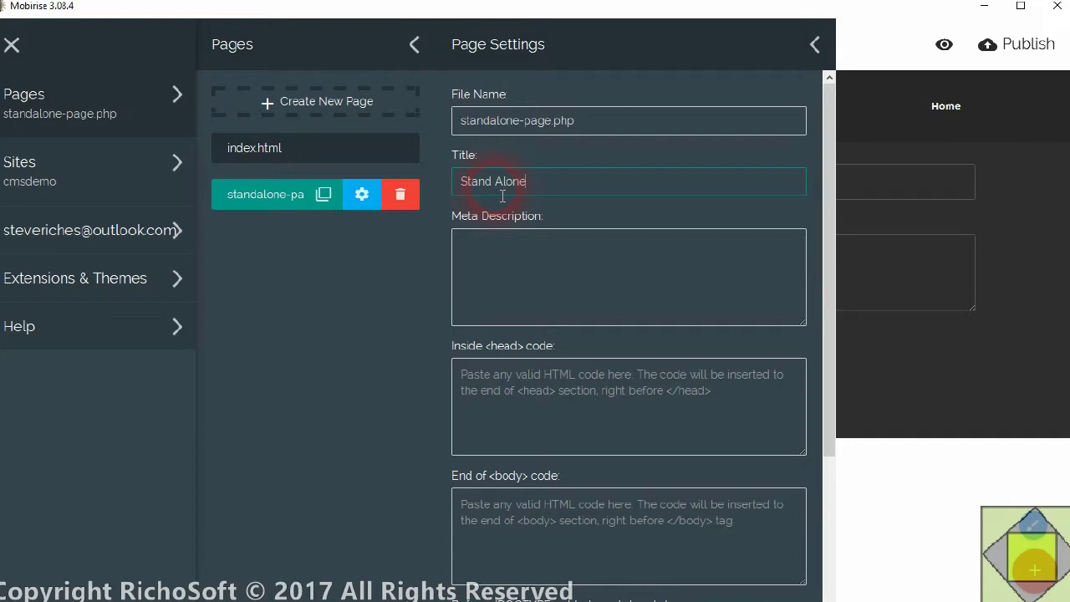
{"action": "left_click", "coordinate": [481, 238]}
{"action": "scroll", "coordinate": [539, 276], "scroll_direction": "down", "scroll_amount": 3}
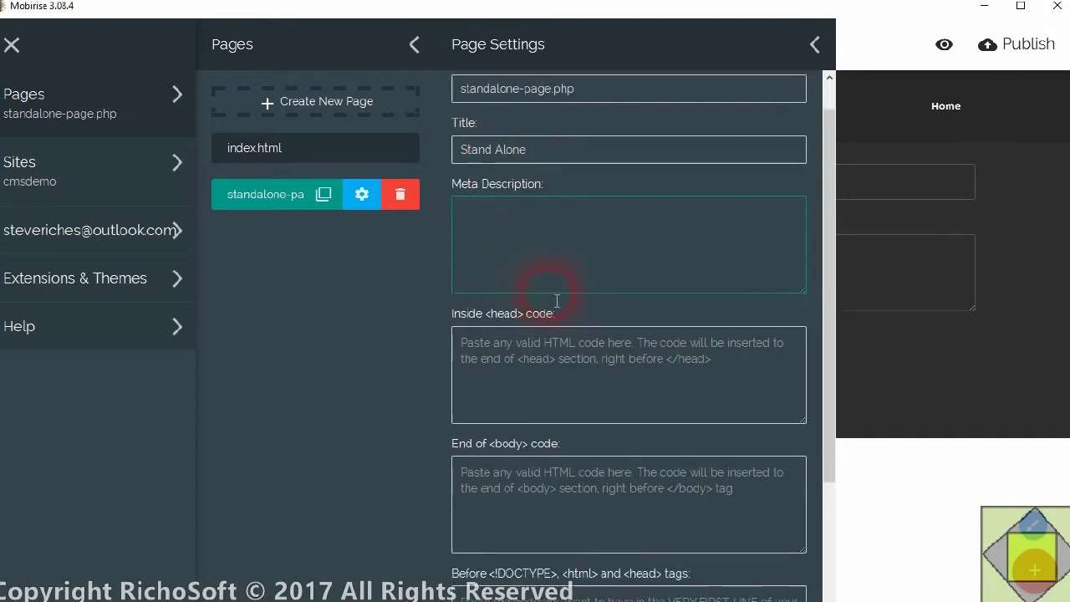
{"action": "scroll", "coordinate": [557, 268], "scroll_direction": "down", "scroll_amount": 1}
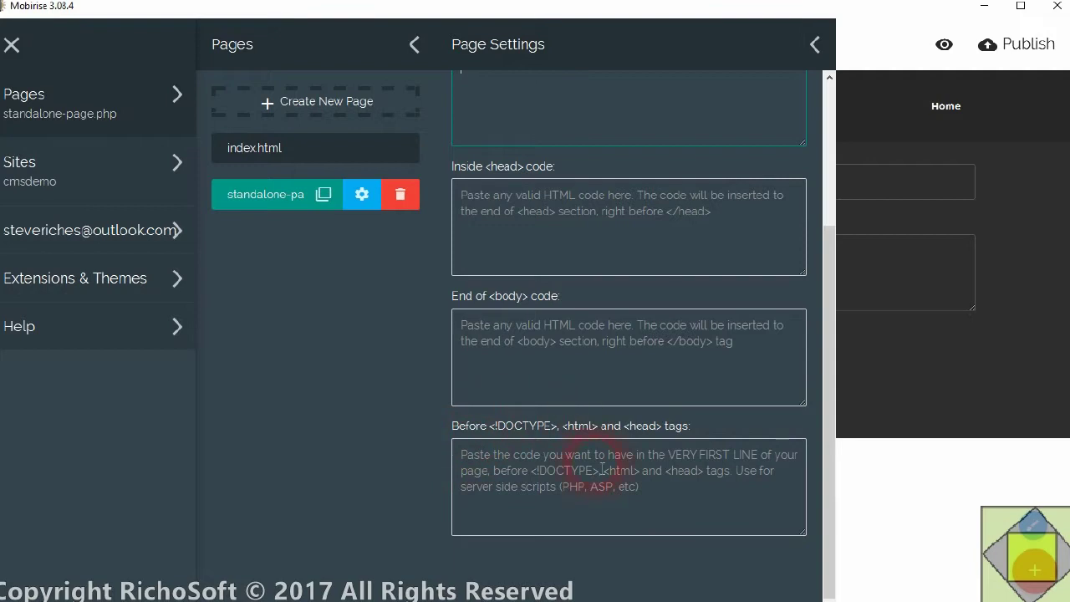
- In File Explorer, navigate through 1MOBICMSPRO and package into the codeforblocks folder
{"action": "mouse_move", "coordinate": [326, 592]}
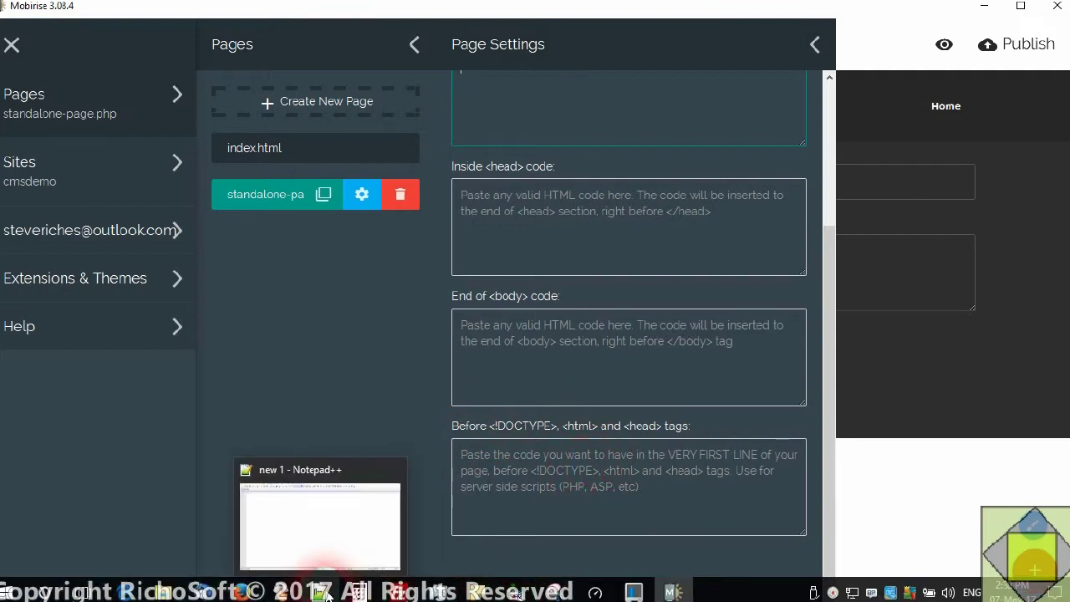
{"action": "left_click", "coordinate": [162, 592]}
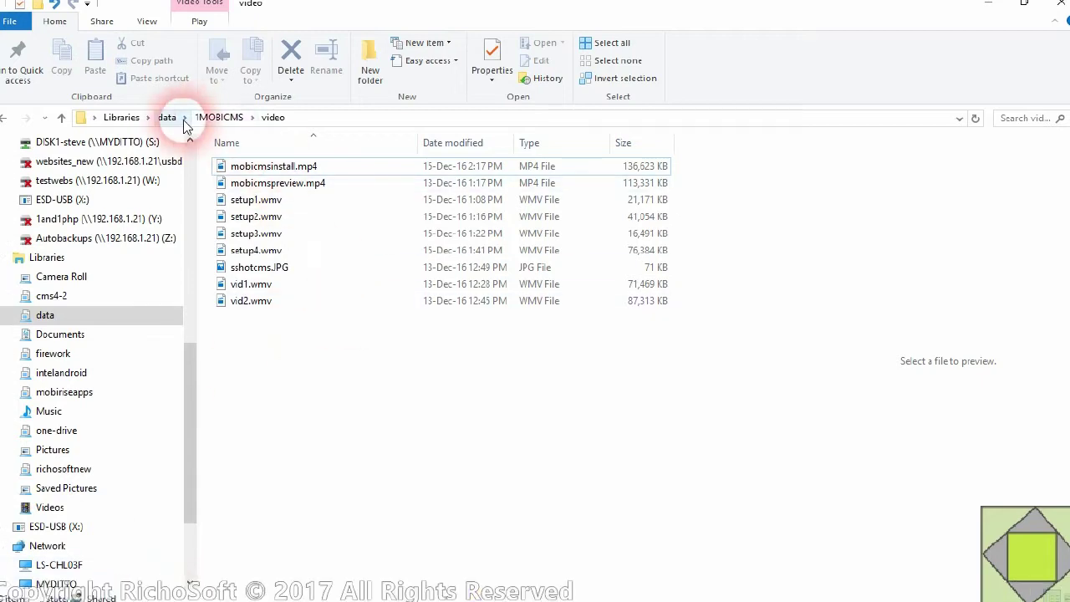
{"action": "left_click", "coordinate": [164, 117]}
{"action": "scroll", "coordinate": [323, 441], "scroll_direction": "down", "scroll_amount": 2}
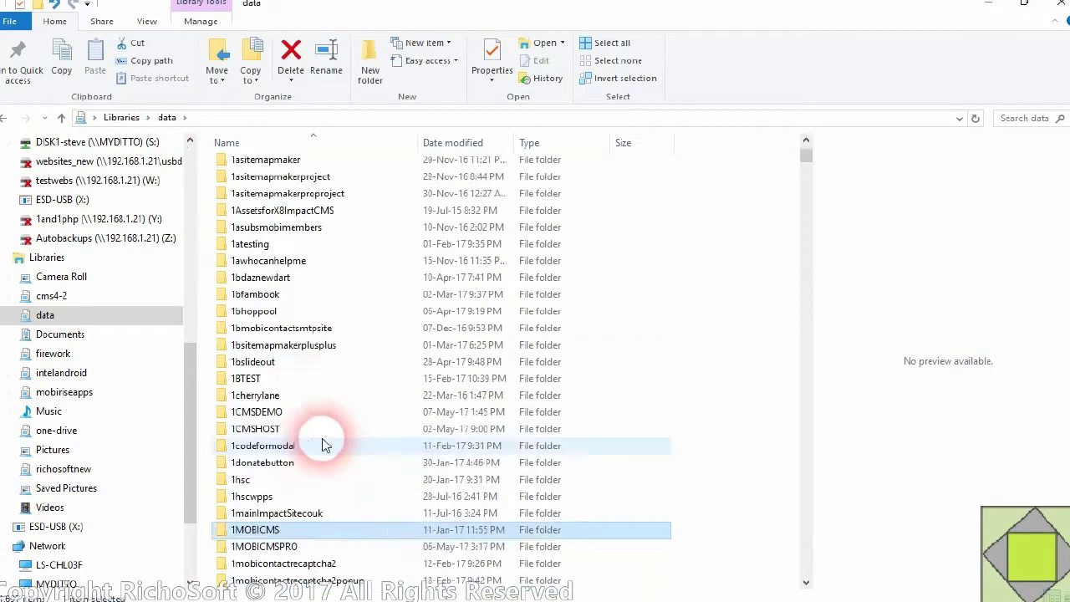
{"action": "double_click", "coordinate": [280, 497]}
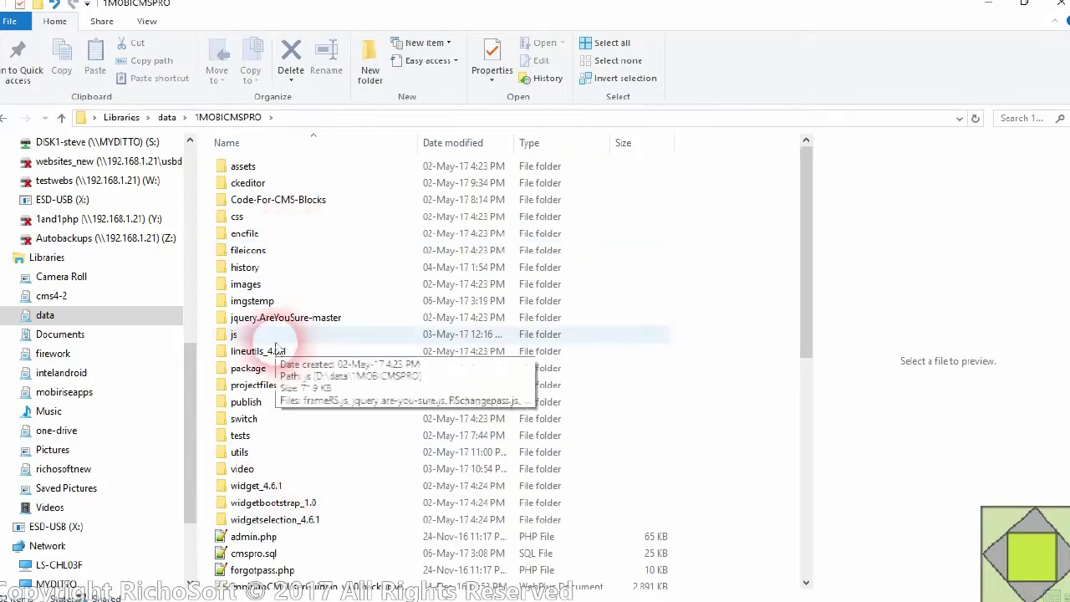
{"action": "double_click", "coordinate": [263, 371]}
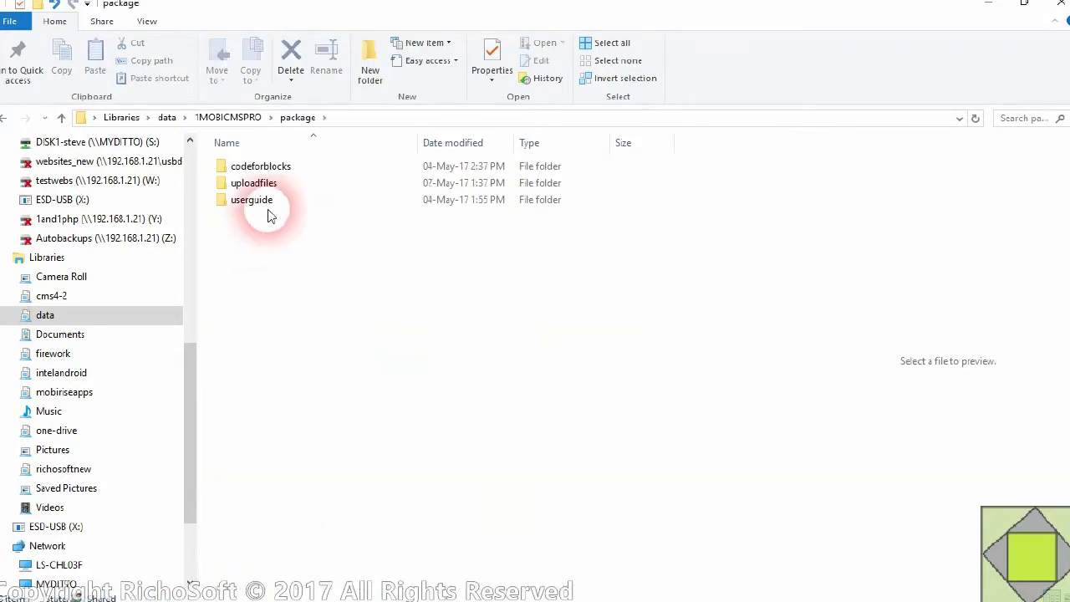
{"action": "left_click", "coordinate": [273, 164]}
{"action": "double_click", "coordinate": [267, 168]}
- Open CodeForStandAlonePage and preview the Before DOCTYPE file's <?php session_start();?> line
{"action": "left_click", "coordinate": [303, 202]}
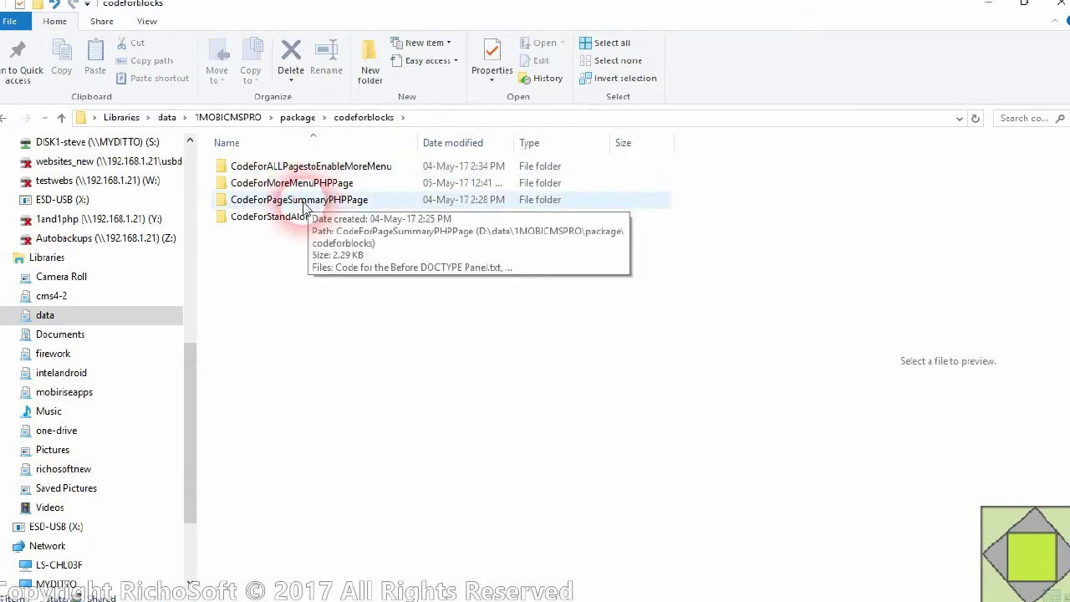
{"action": "left_click", "coordinate": [279, 222]}
{"action": "left_click", "coordinate": [274, 226]}
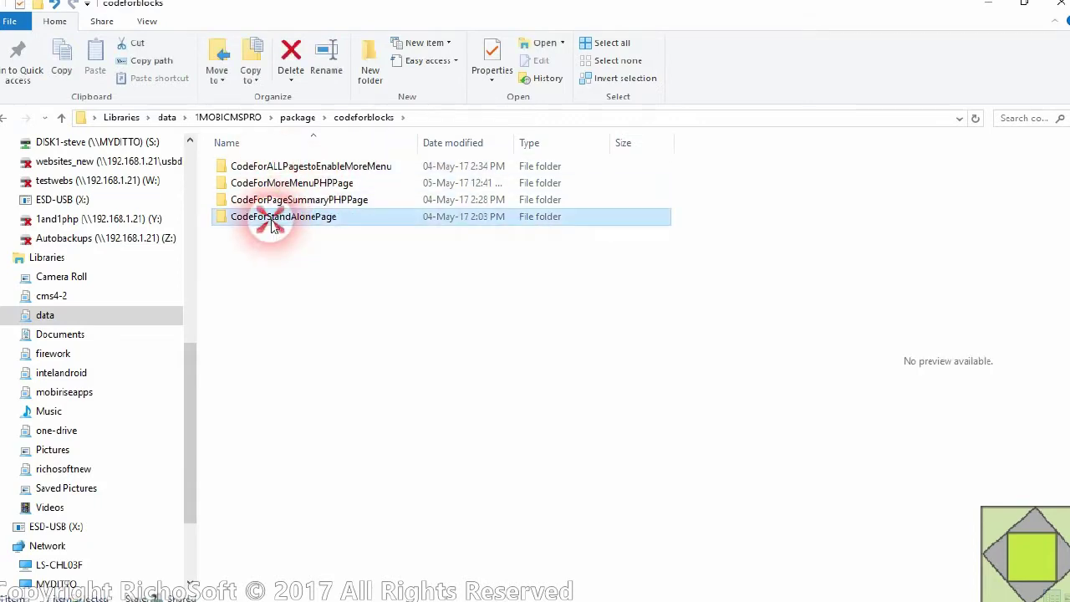
{"action": "double_click", "coordinate": [272, 221]}
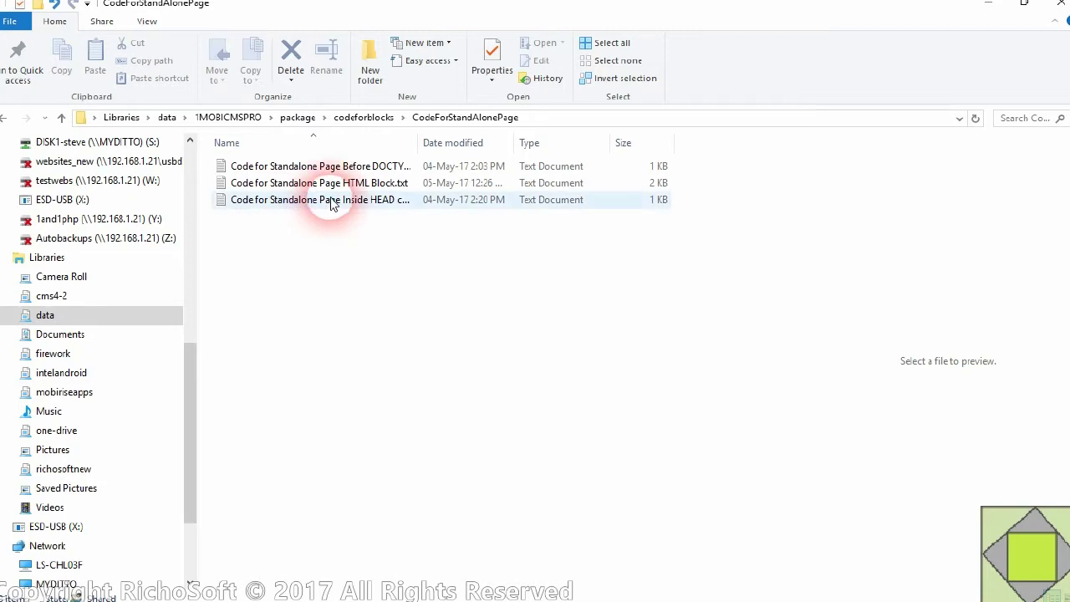
{"action": "left_click", "coordinate": [339, 167]}
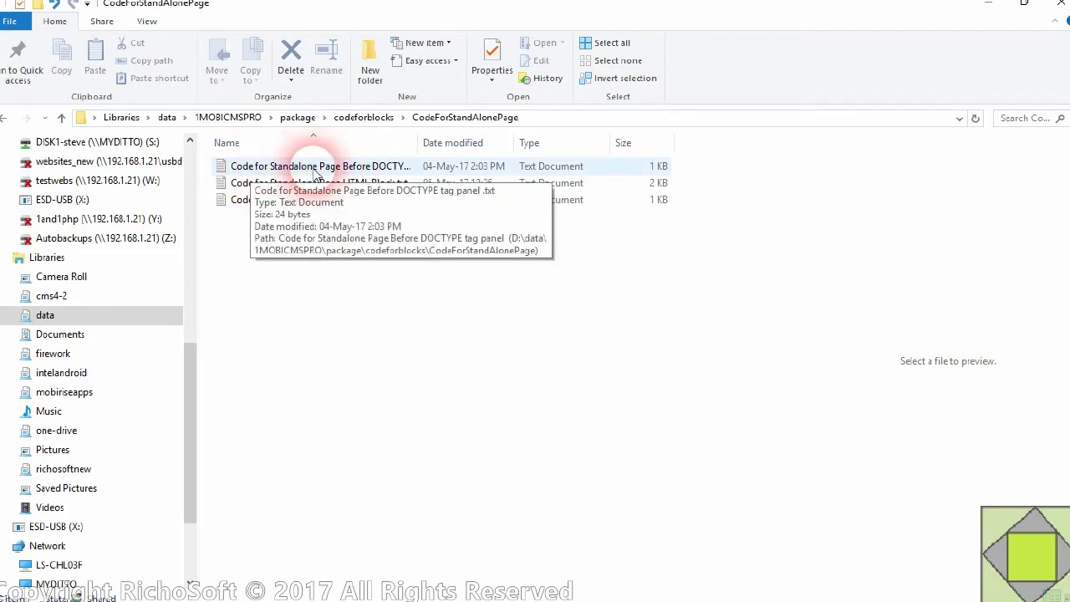
{"action": "left_click", "coordinate": [316, 173]}
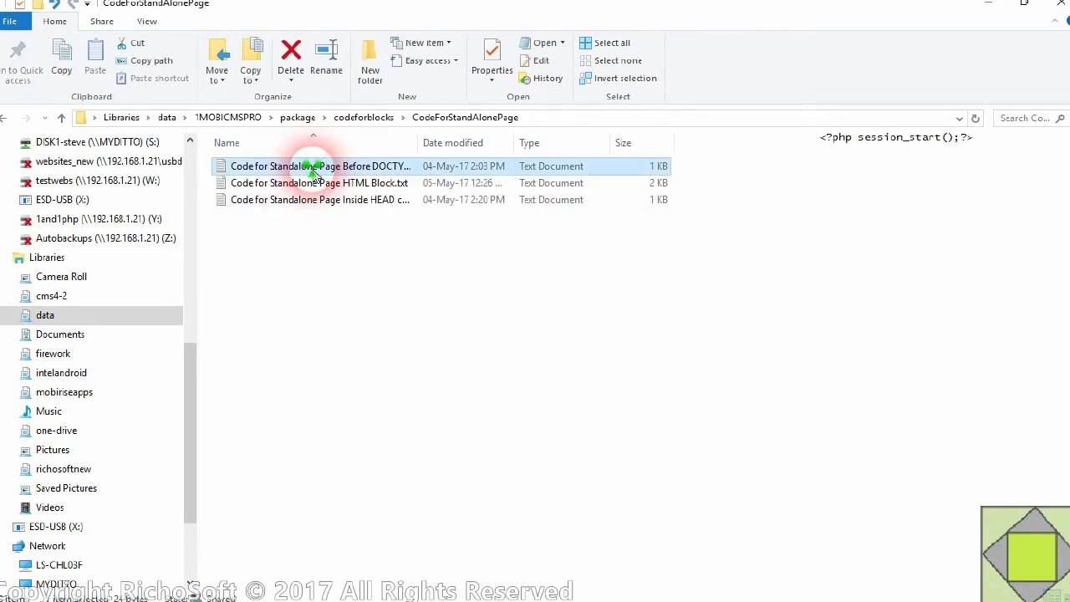
{"action": "right_click", "coordinate": [316, 173]}
- Open the Before DOCTYPE file in Notepad++ and copy its <?php session_start();?> line
{"action": "mouse_move", "coordinate": [408, 325]}
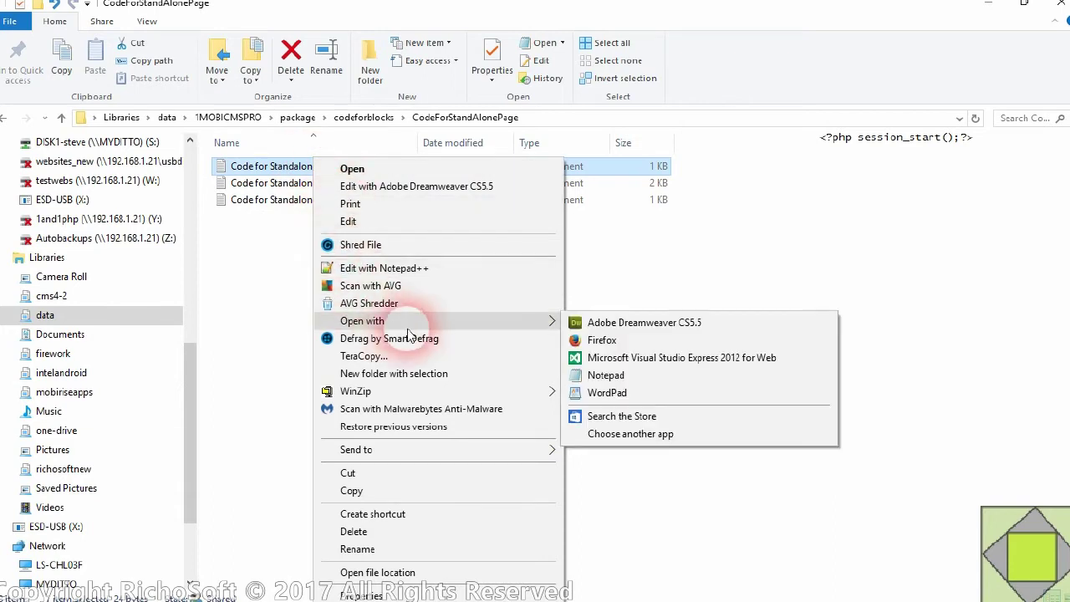
{"action": "left_click", "coordinate": [385, 267]}
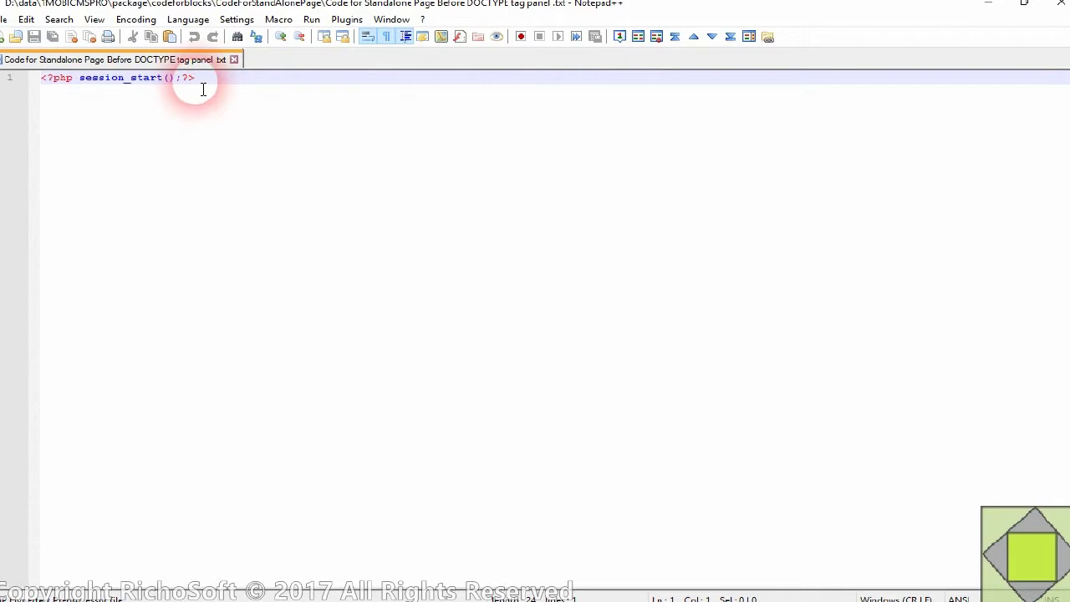
{"action": "left_click_drag", "start_coordinate": [203, 83], "coordinate": [34, 78]}
{"action": "right_click", "coordinate": [52, 78]}
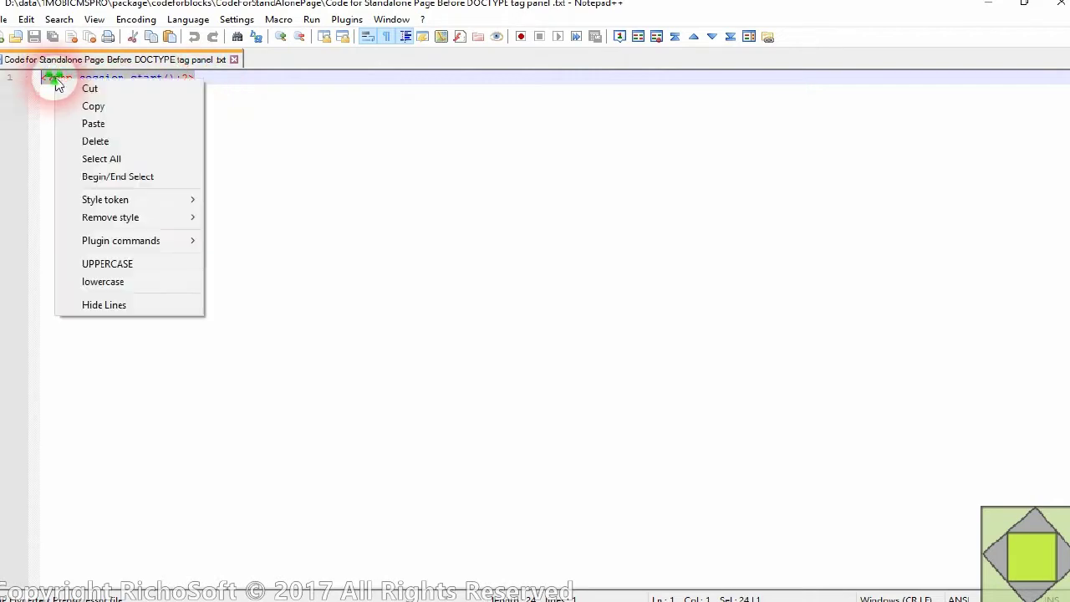
{"action": "left_click", "coordinate": [87, 108]}
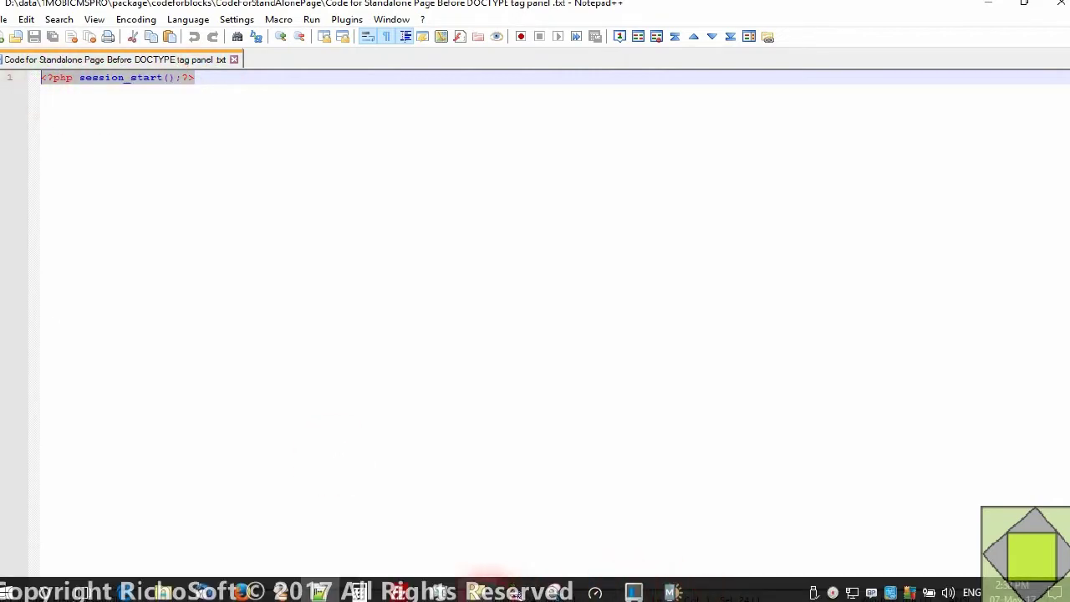
- Paste the line into the standalone page's Before <!DOCTYPE> code box in Mobirise
{"action": "mouse_move", "coordinate": [355, 587]}
{"action": "left_click", "coordinate": [671, 591]}
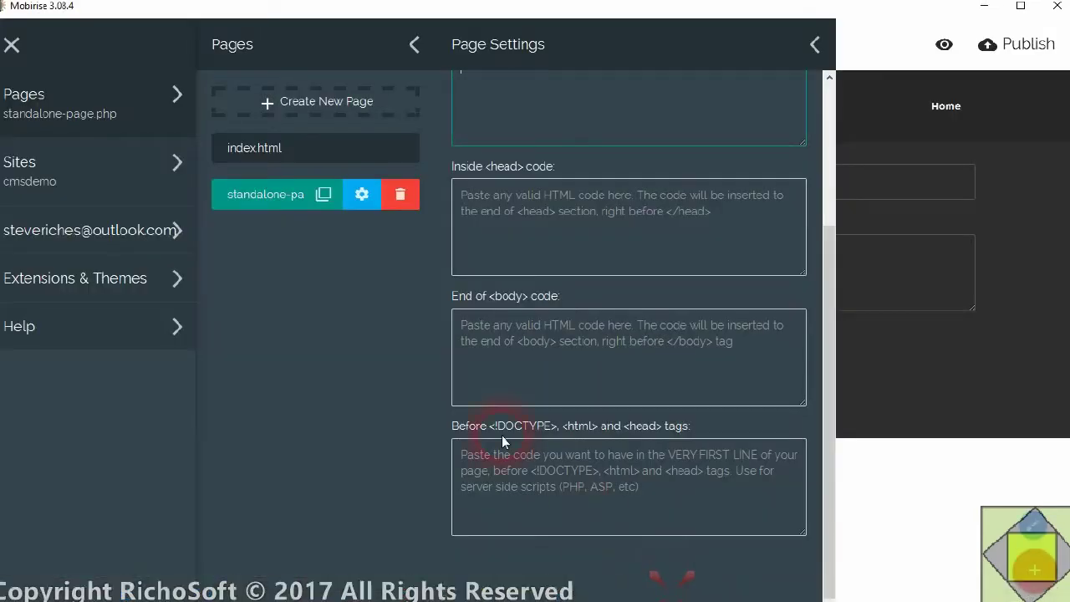
{"action": "right_click", "coordinate": [518, 467]}
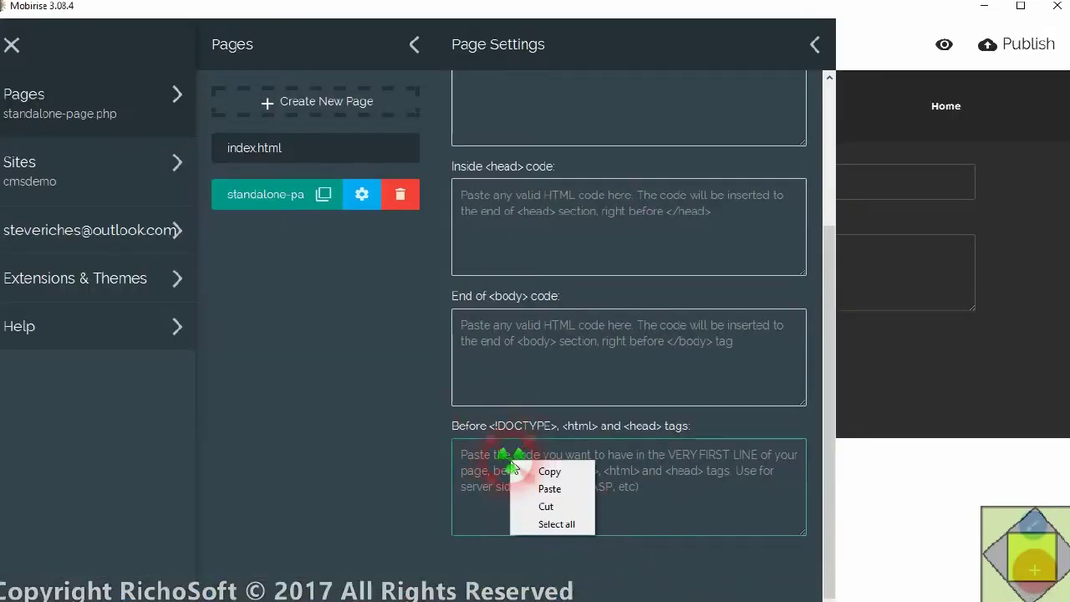
{"action": "left_click", "coordinate": [547, 488]}
{"action": "left_click", "coordinate": [461, 509]}
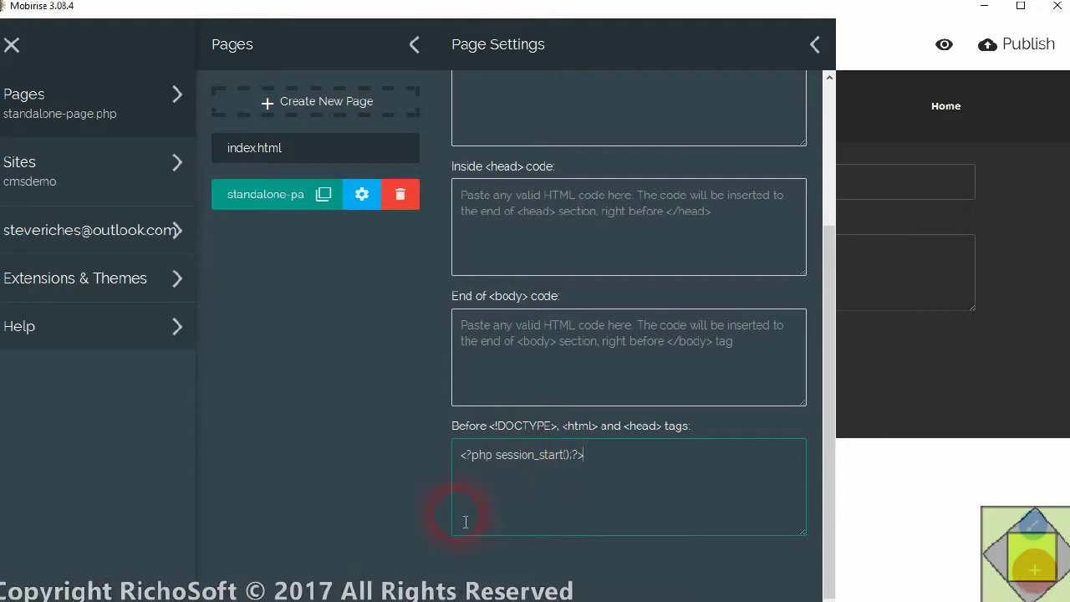
{"action": "mouse_move", "coordinate": [241, 591]}
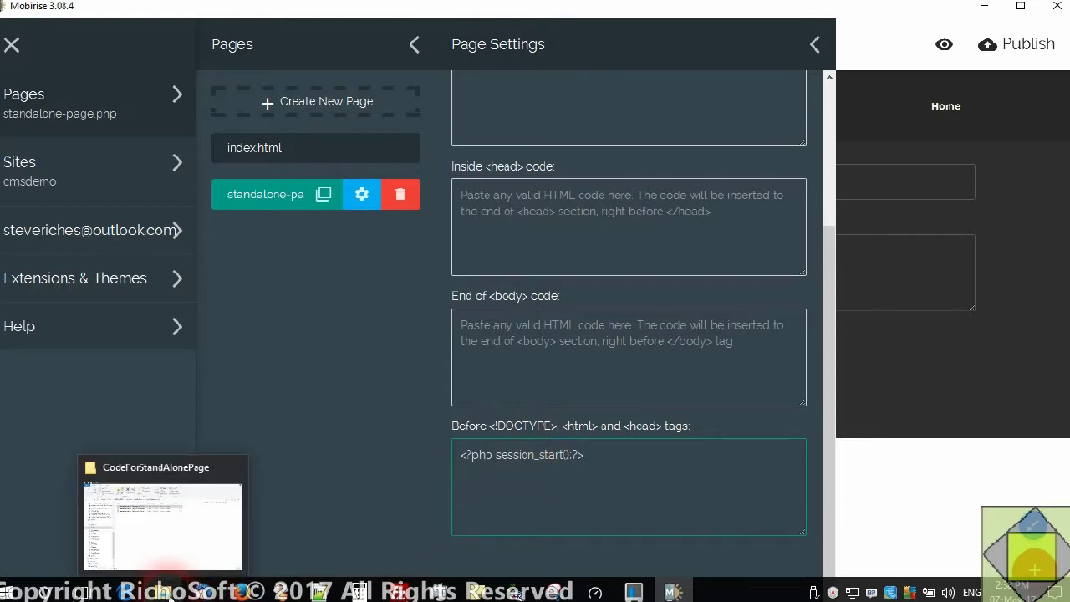
{"action": "left_click", "coordinate": [168, 589]}
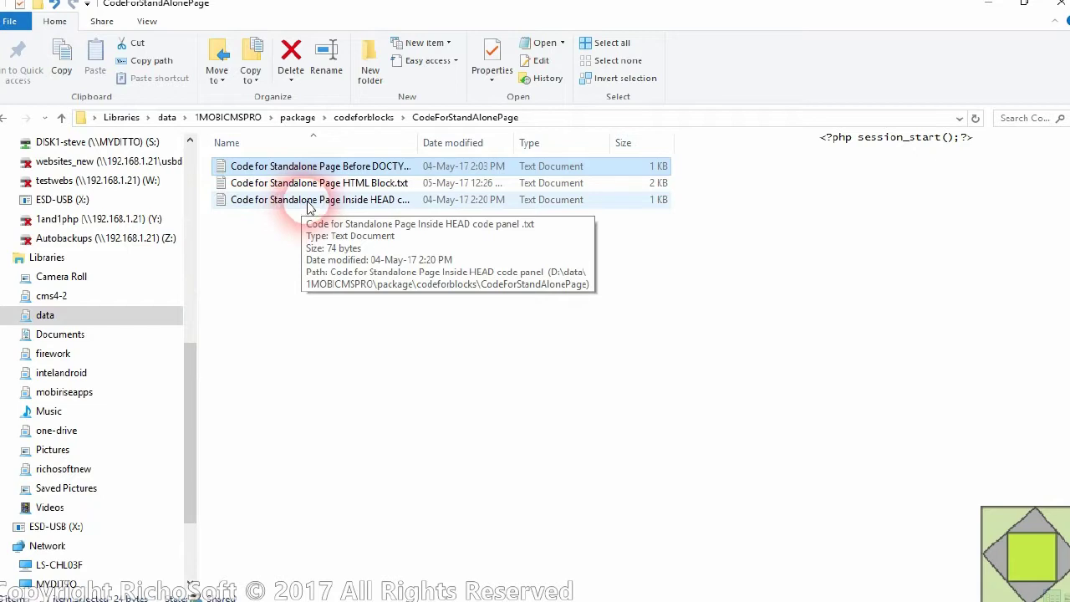
- Open the Inside HEAD file in Notepad++ and copy its RSinvisible.css stylesheet link line
{"action": "left_click", "coordinate": [343, 206]}
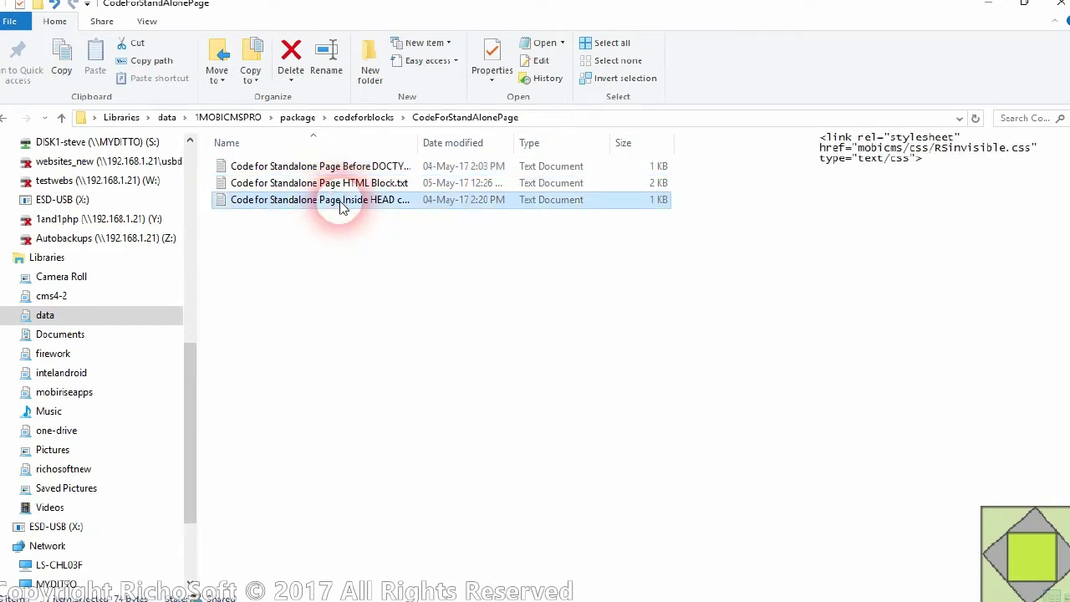
{"action": "right_click", "coordinate": [343, 206]}
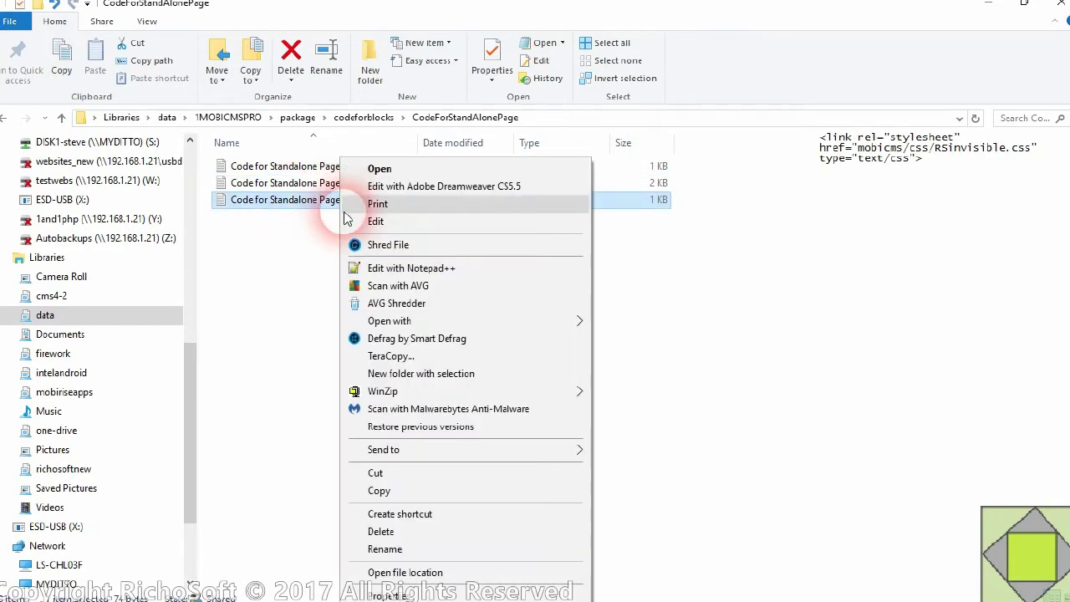
{"action": "left_click", "coordinate": [411, 268]}
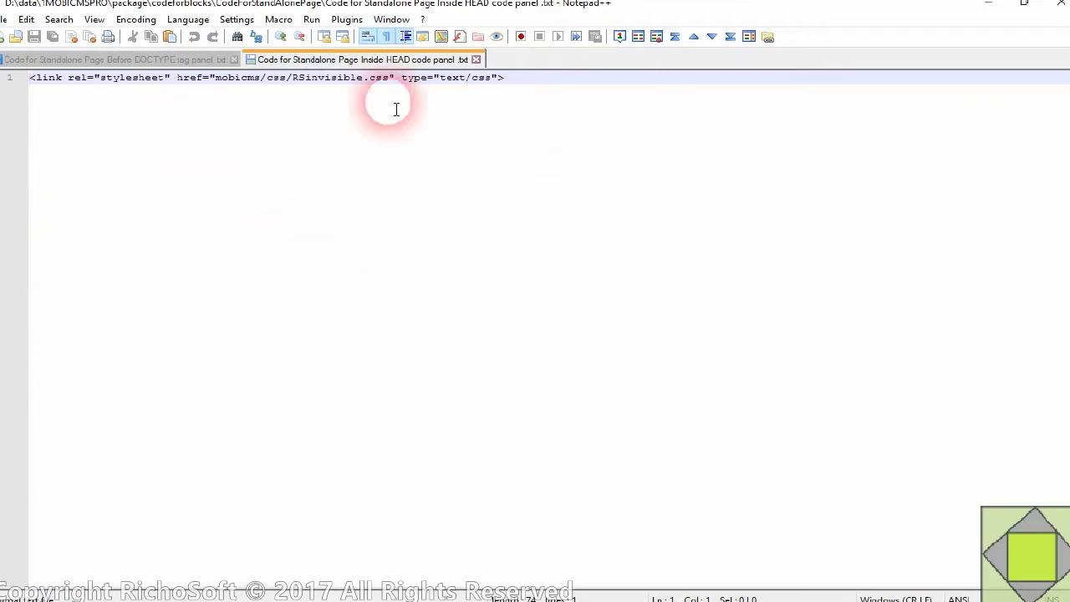
{"action": "left_click_drag", "start_coordinate": [498, 77], "coordinate": [43, 86]}
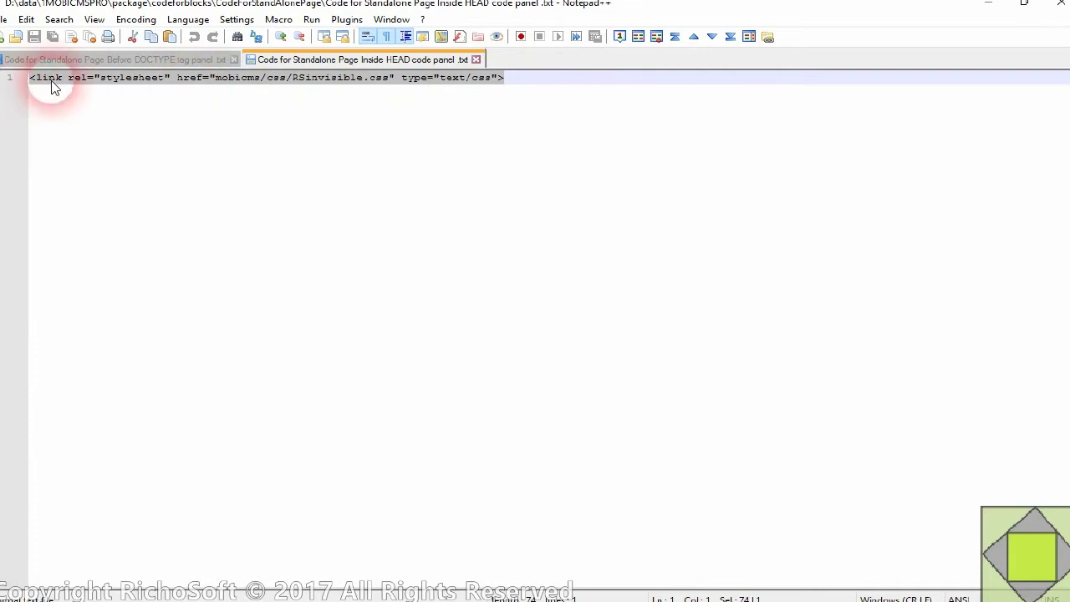
{"action": "right_click", "coordinate": [52, 86]}
{"action": "left_click", "coordinate": [84, 107]}
- Paste the link line into Mobirise's Inside <head> code box and close page settings
{"action": "left_click", "coordinate": [672, 592]}
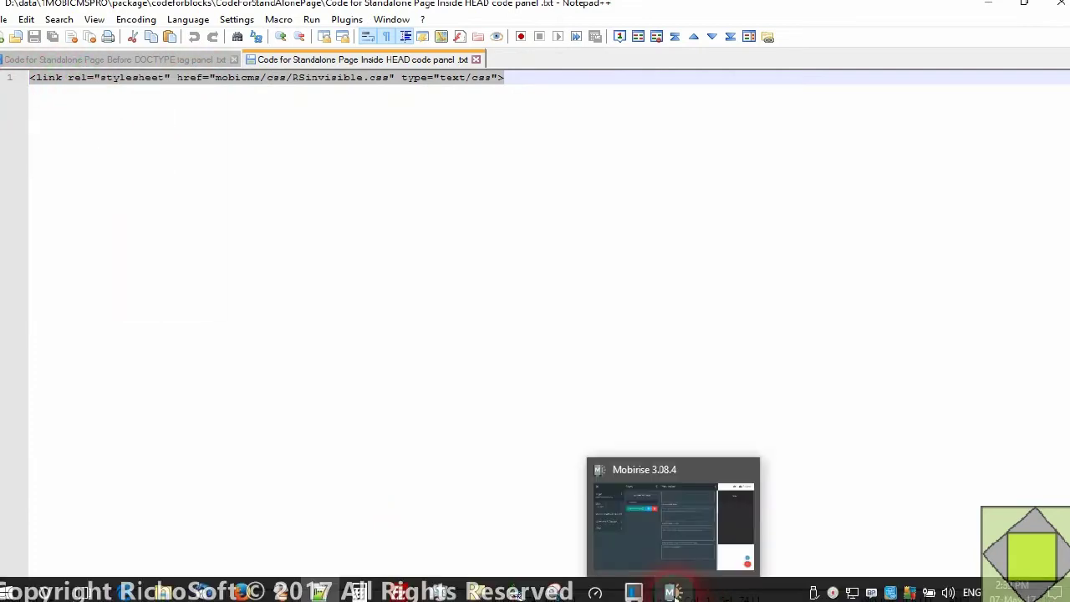
{"action": "left_click", "coordinate": [673, 592]}
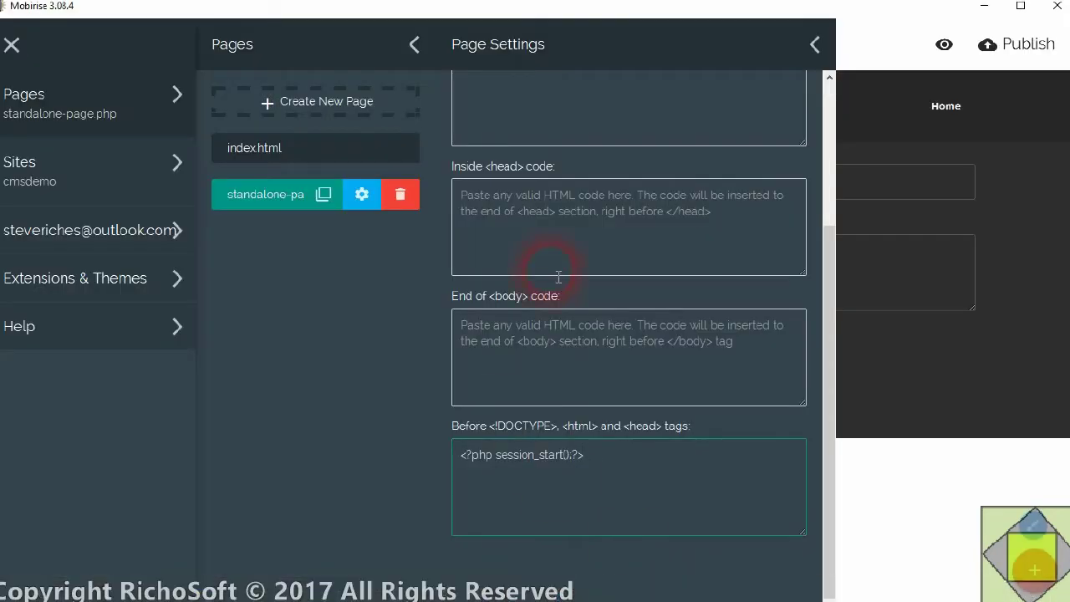
{"action": "left_click", "coordinate": [517, 188]}
{"action": "right_click", "coordinate": [505, 201]}
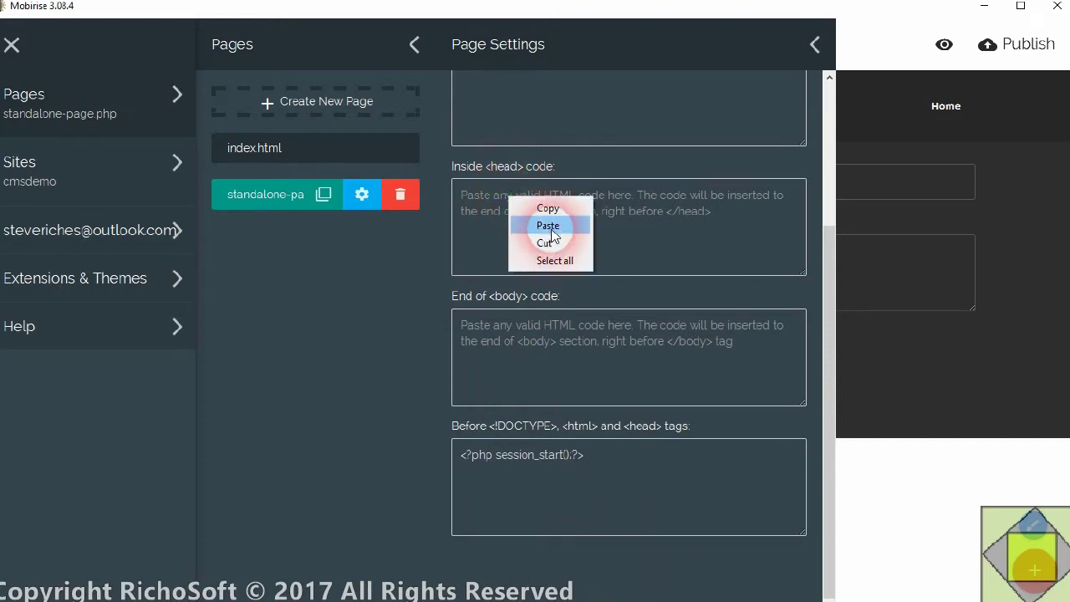
{"action": "left_click", "coordinate": [545, 224]}
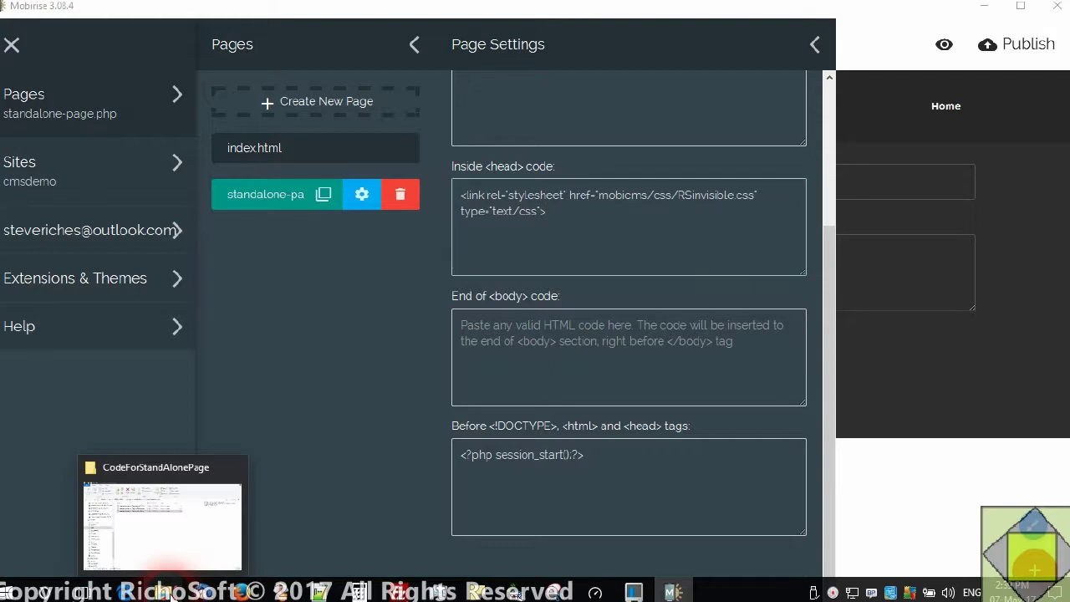
{"action": "left_click", "coordinate": [204, 497]}
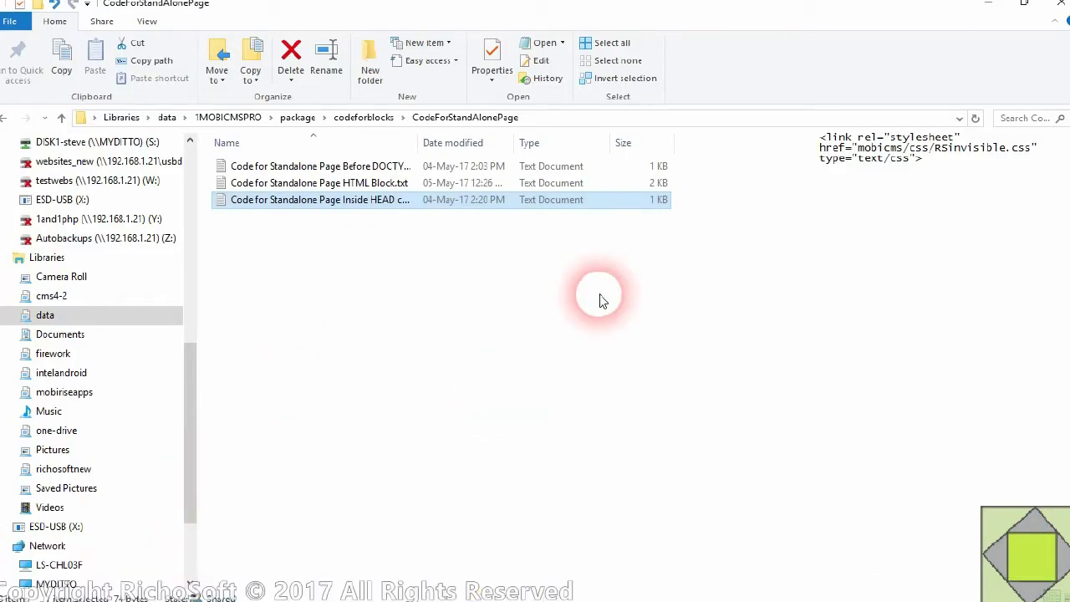
{"action": "left_click", "coordinate": [984, 5]}
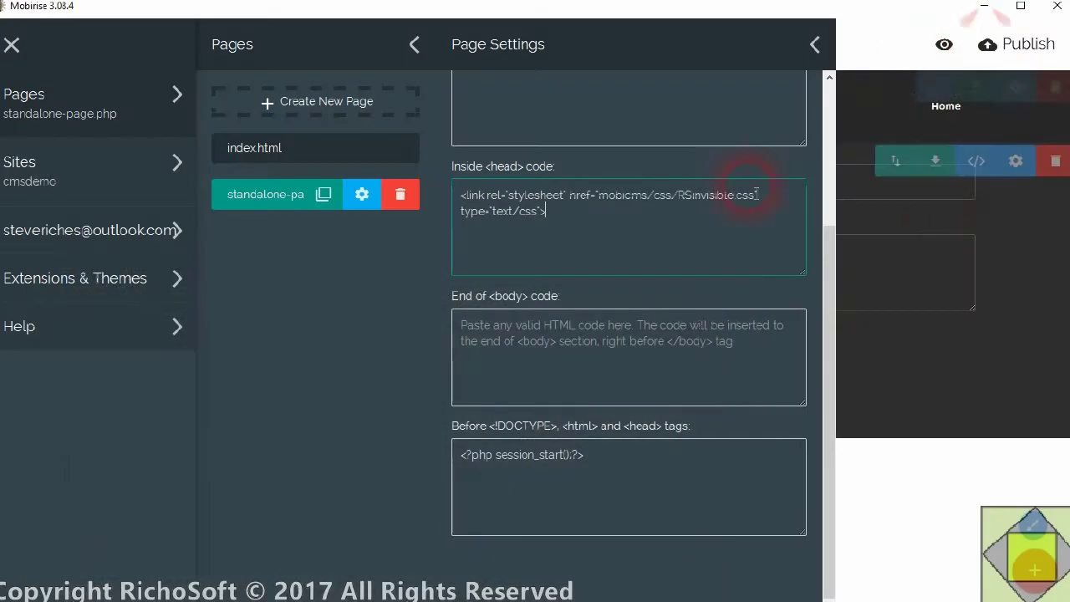
{"action": "left_click", "coordinate": [885, 46]}
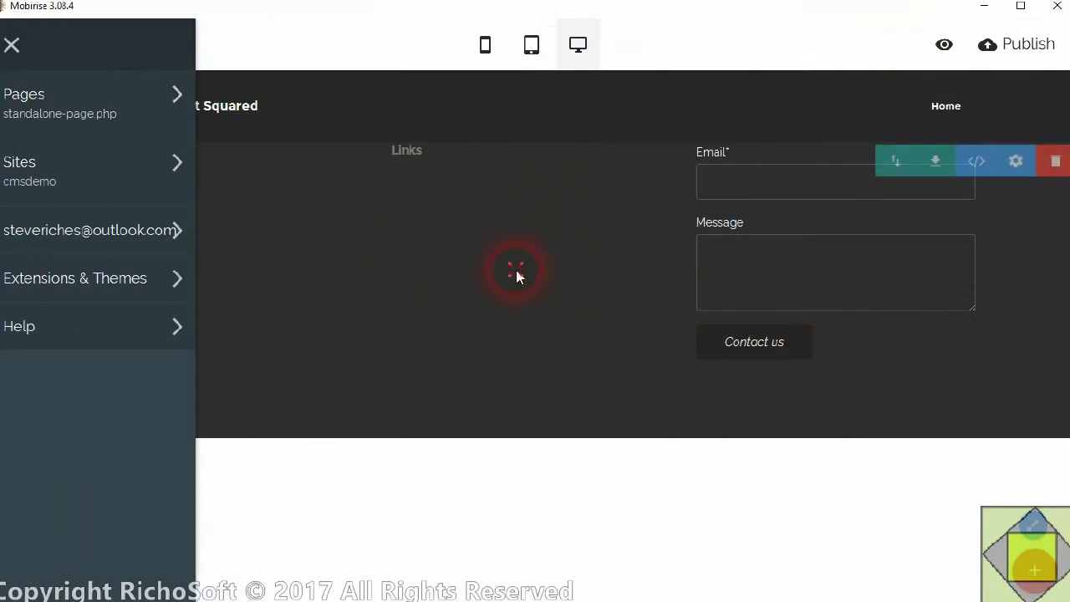
- Add an Article Header block to the top of standalone-page.php
{"action": "left_click", "coordinate": [516, 274]}
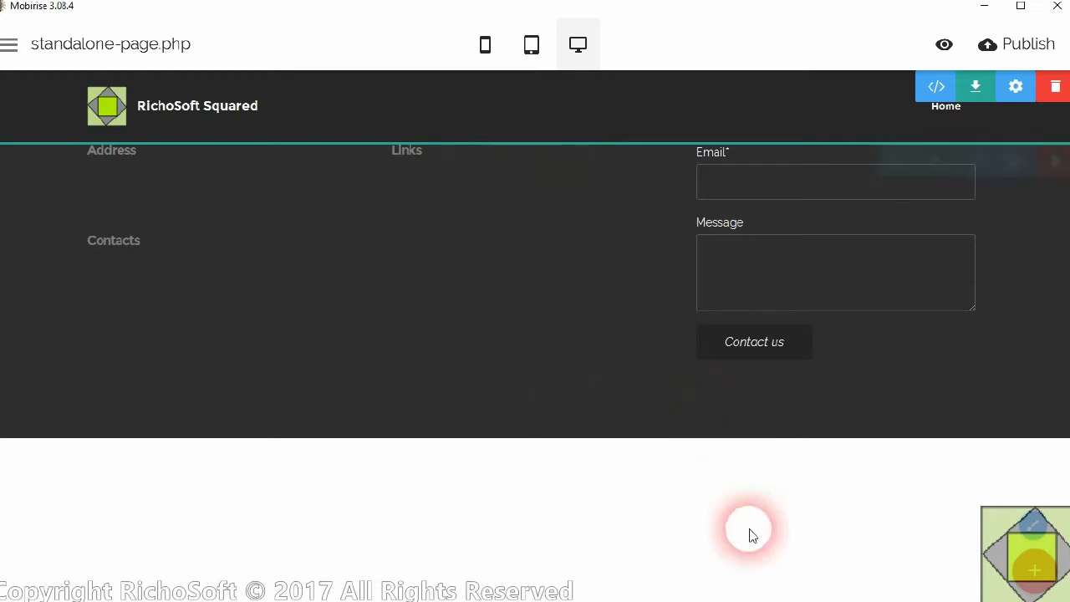
{"action": "left_click", "coordinate": [1034, 569]}
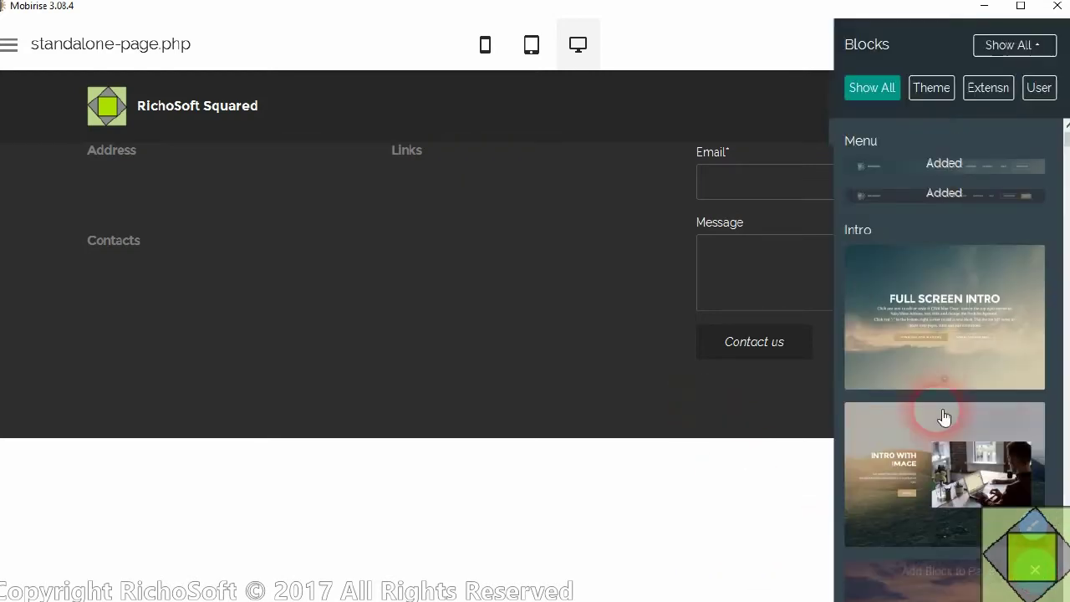
{"action": "left_click_drag", "start_coordinate": [1065, 138], "coordinate": [1066, 200]}
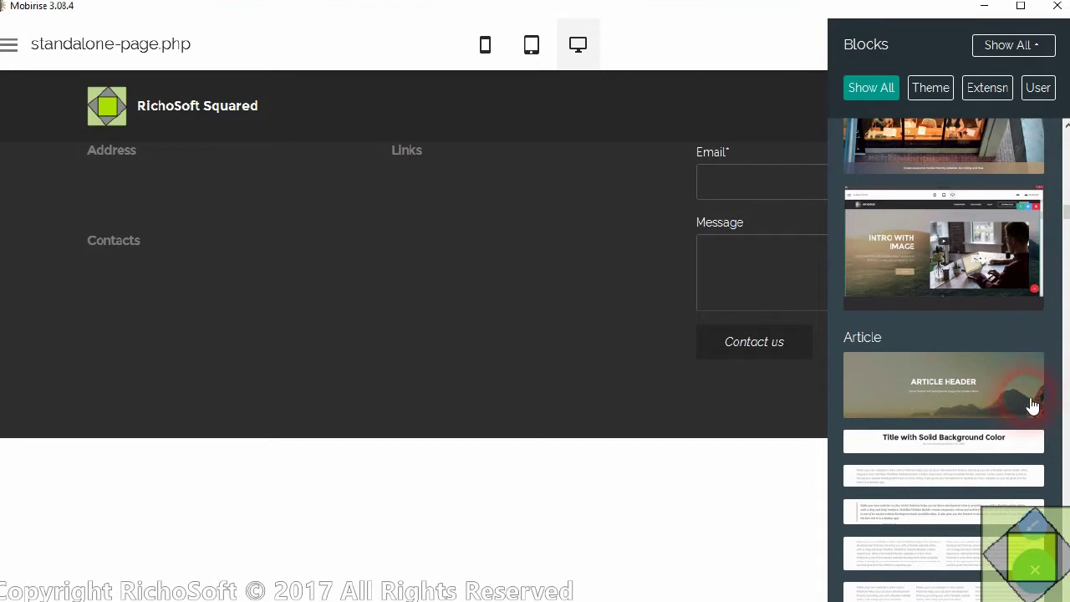
{"action": "left_click_drag", "start_coordinate": [1028, 396], "coordinate": [520, 159]}
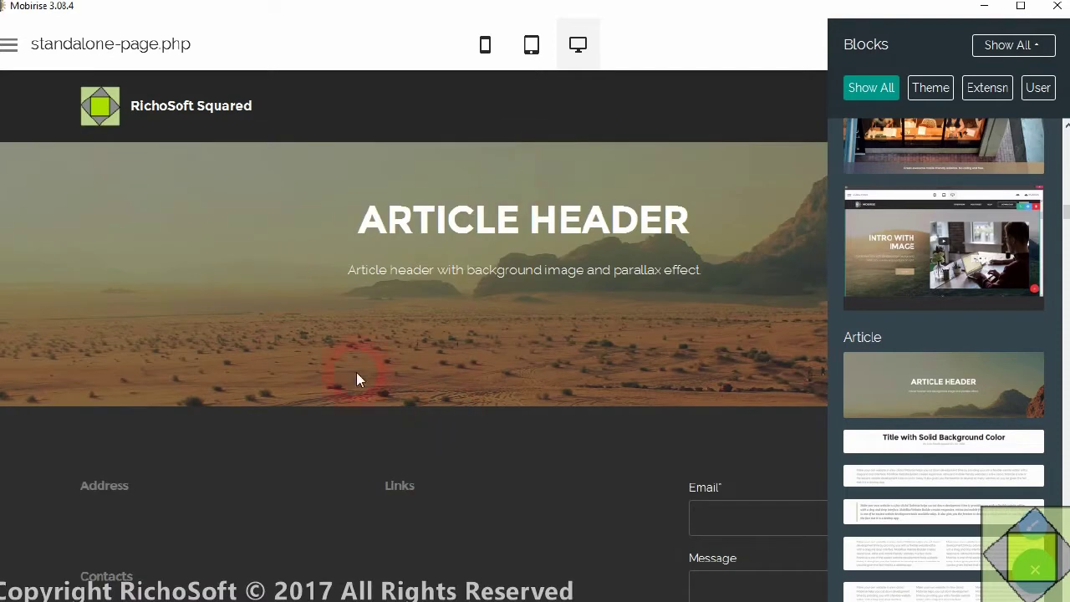
- Change the header's title text to 'Samle Standalone Page'
{"action": "left_click", "coordinate": [505, 222]}
{"action": "left_click_drag", "start_coordinate": [357, 219], "coordinate": [700, 216]}
{"action": "type", "text": "Samle S"}
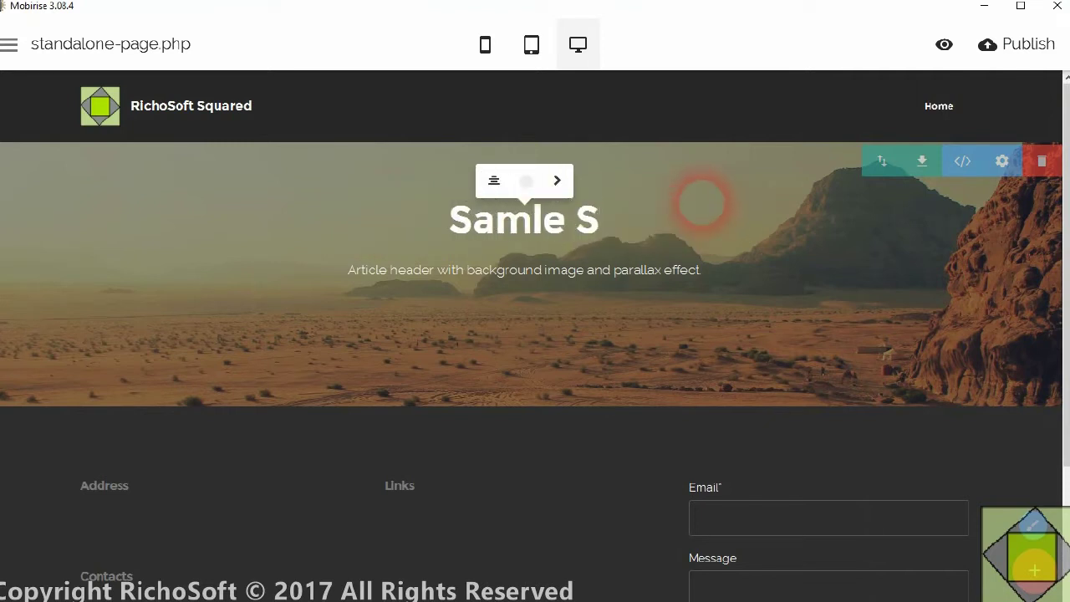
{"action": "type", "text": "tana"}
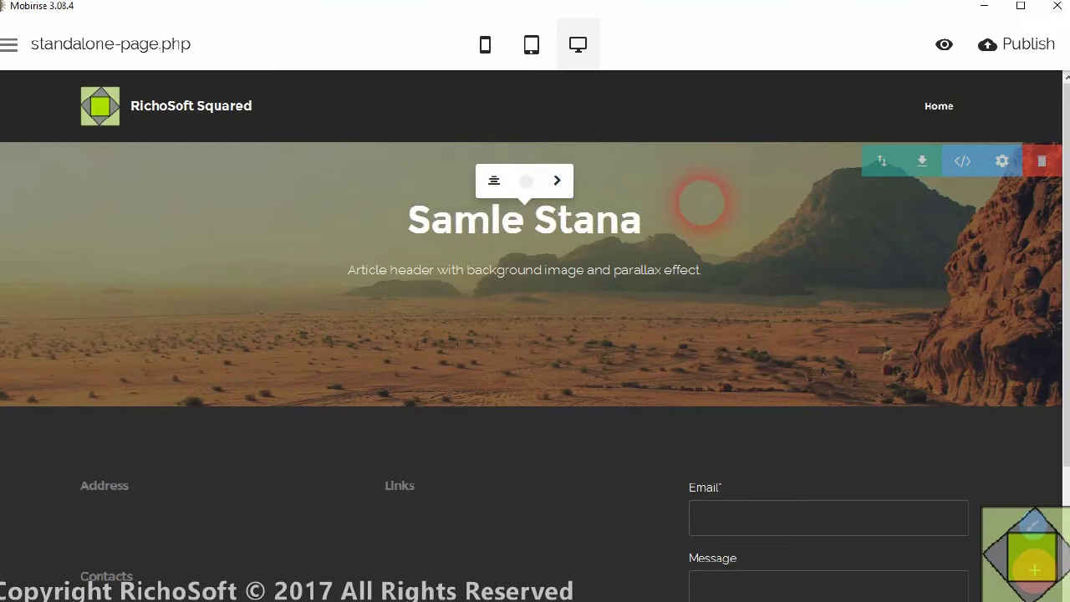
{"action": "key", "text": "BackSpace"}
{"action": "type", "text": "dalon"}
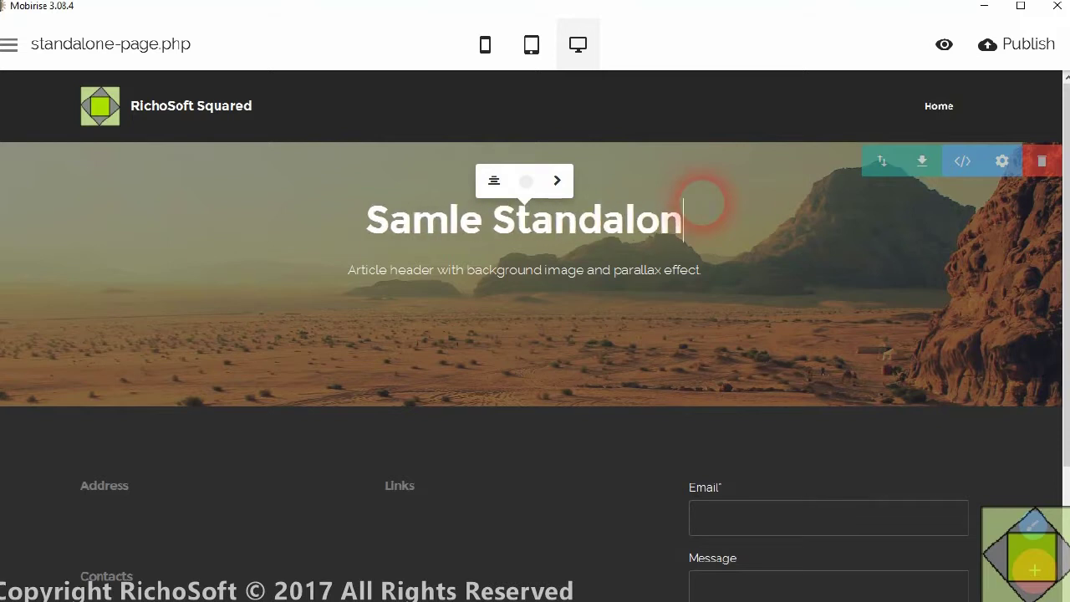
{"action": "type", "text": "e Page"}
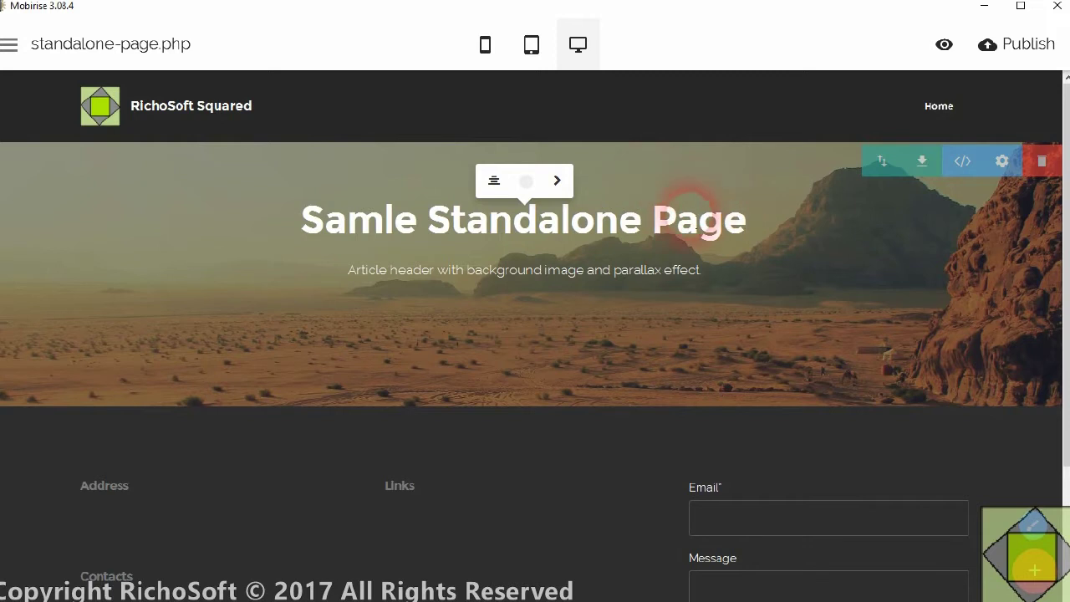
{"action": "left_click", "coordinate": [524, 161]}
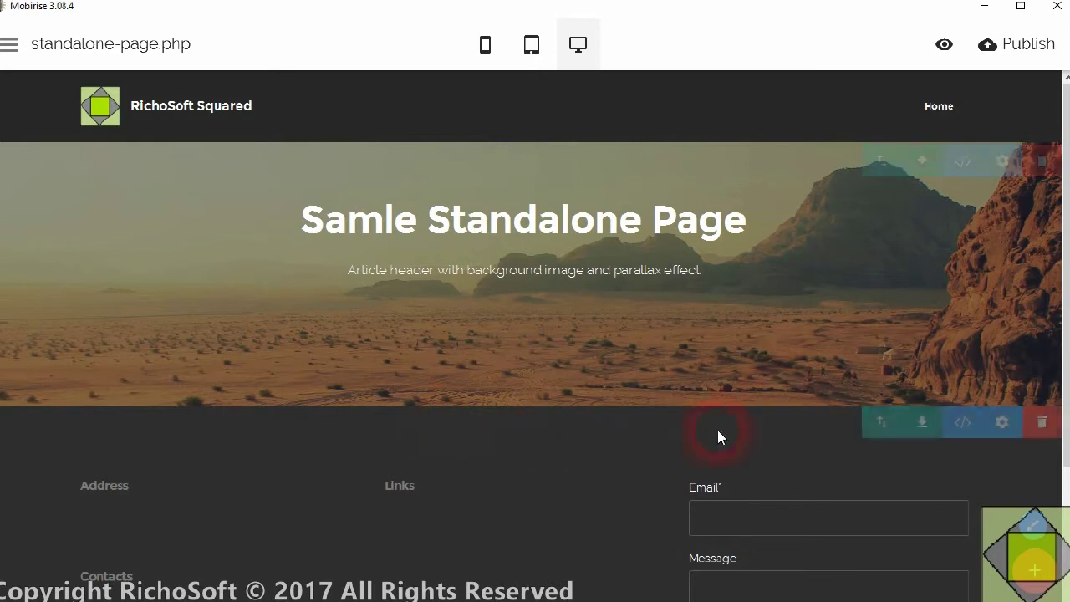
- Drag an HTML code block from the Blocks panel to sit below the Article Header
{"action": "left_click", "coordinate": [1035, 571]}
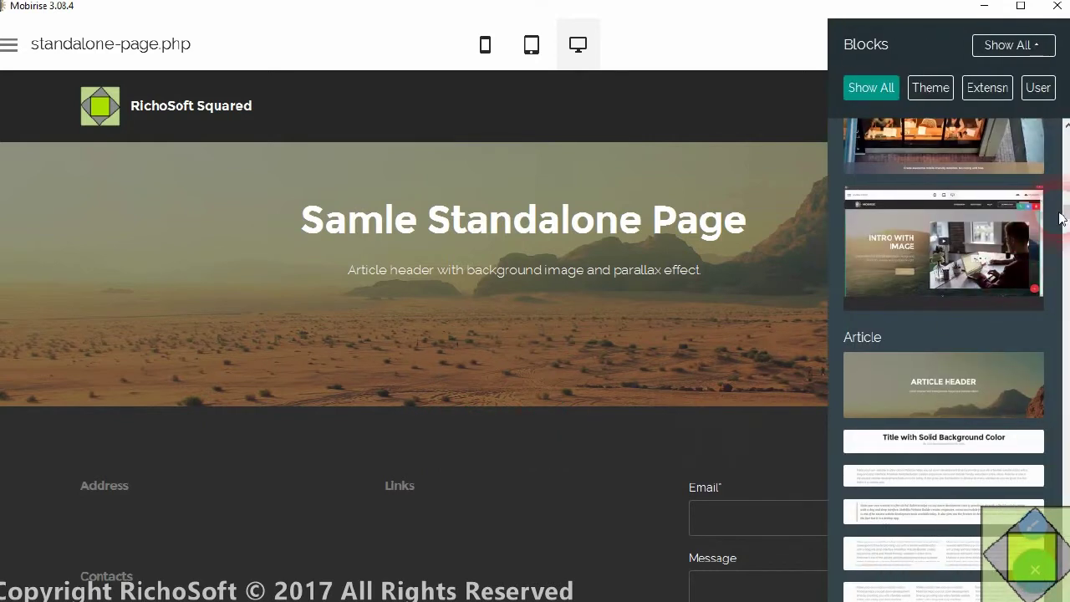
{"action": "left_click_drag", "start_coordinate": [1066, 213], "coordinate": [1066, 285]}
{"action": "left_click_drag", "start_coordinate": [965, 303], "coordinate": [421, 424]}
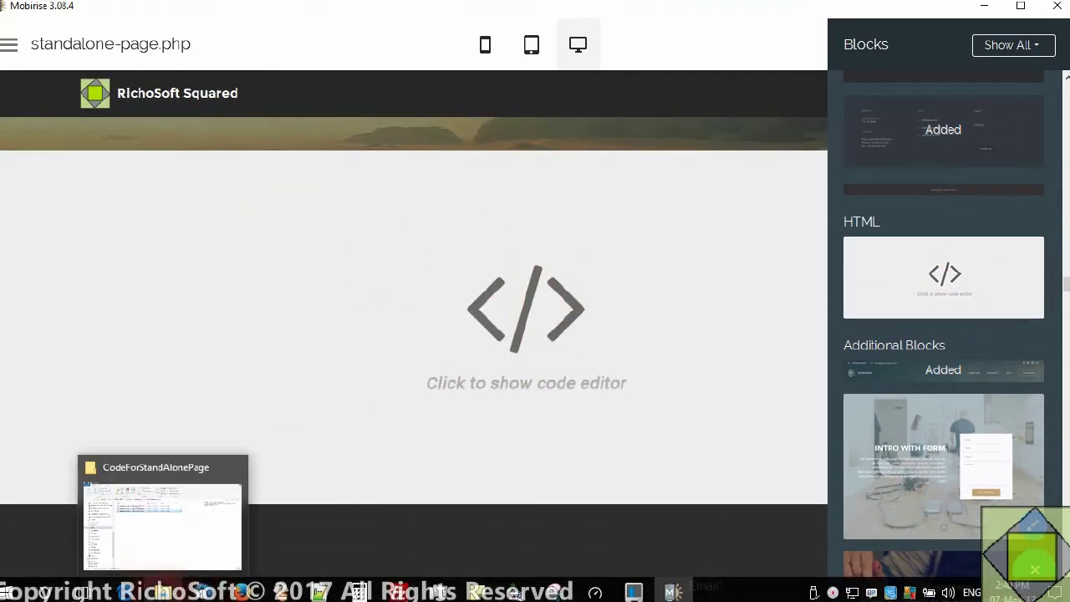
{"action": "left_click", "coordinate": [155, 592]}
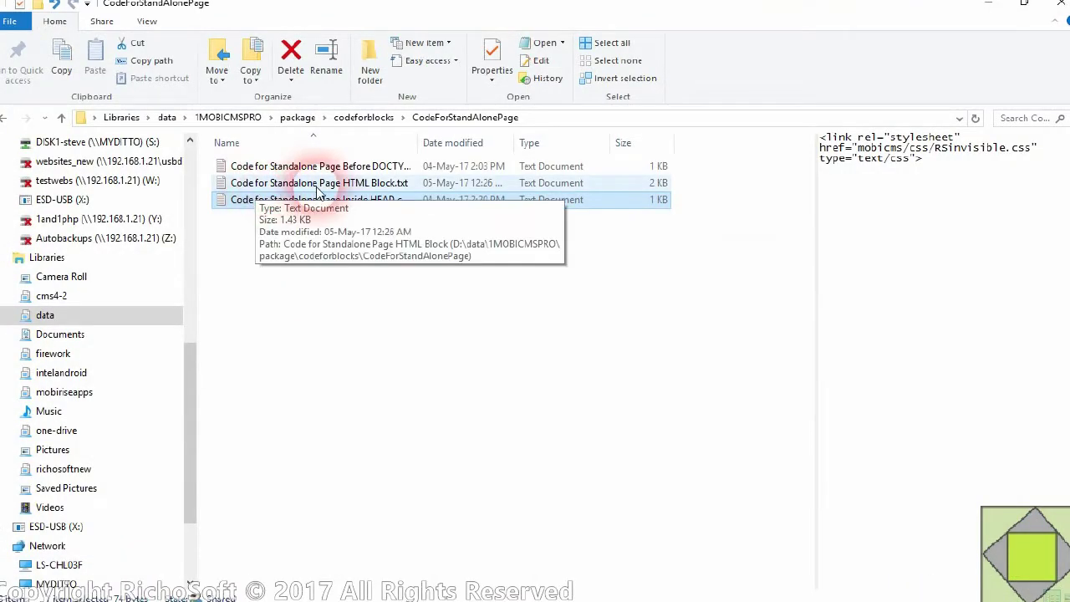
- Open Code for Standalone Page HTML Block.txt in Notepad++ and copy its entire code
{"action": "left_click", "coordinate": [337, 187]}
{"action": "right_click", "coordinate": [337, 192]}
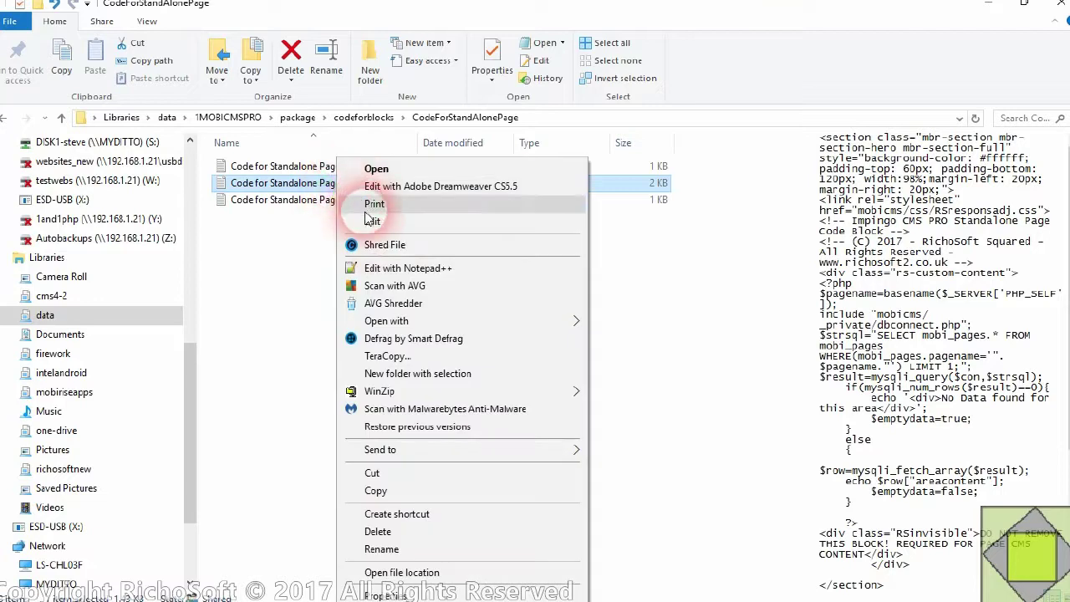
{"action": "left_click", "coordinate": [389, 269]}
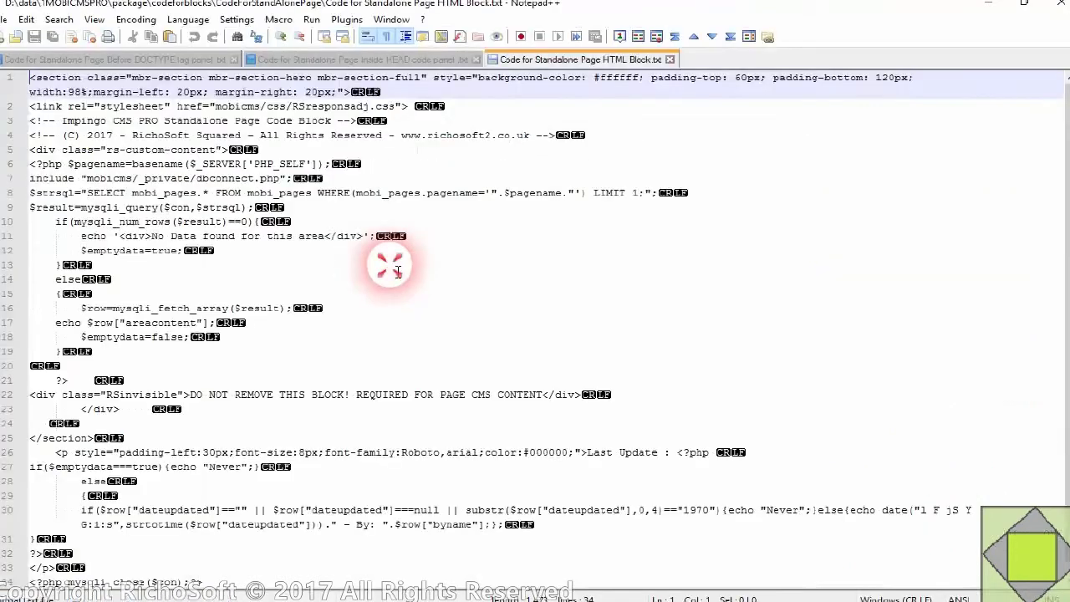
{"action": "left_click", "coordinate": [26, 19]}
{"action": "left_click", "coordinate": [50, 148]}
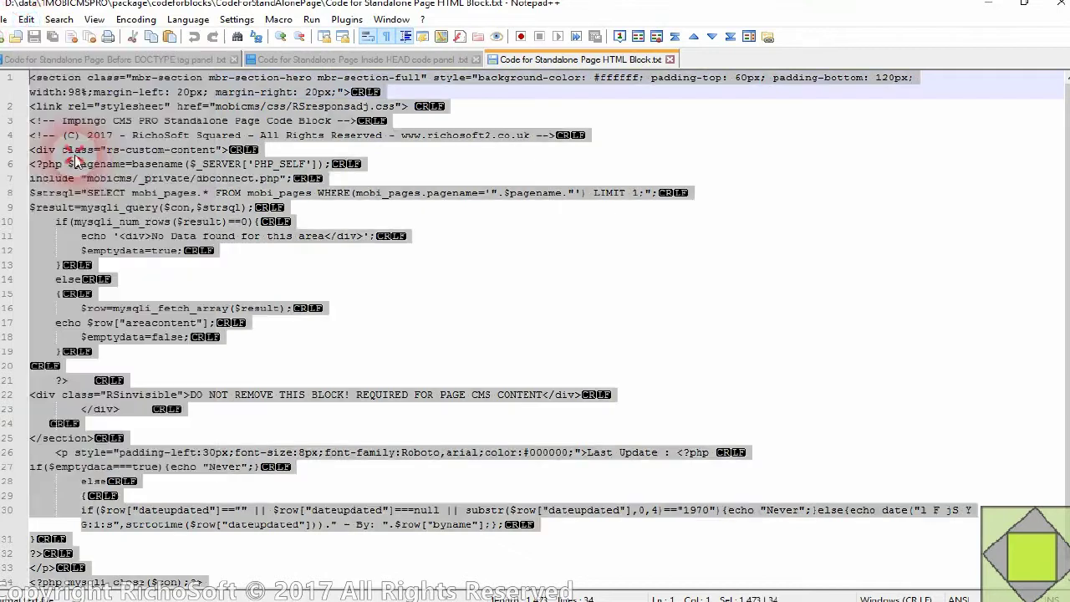
{"action": "right_click", "coordinate": [238, 163]}
{"action": "left_click", "coordinate": [289, 184]}
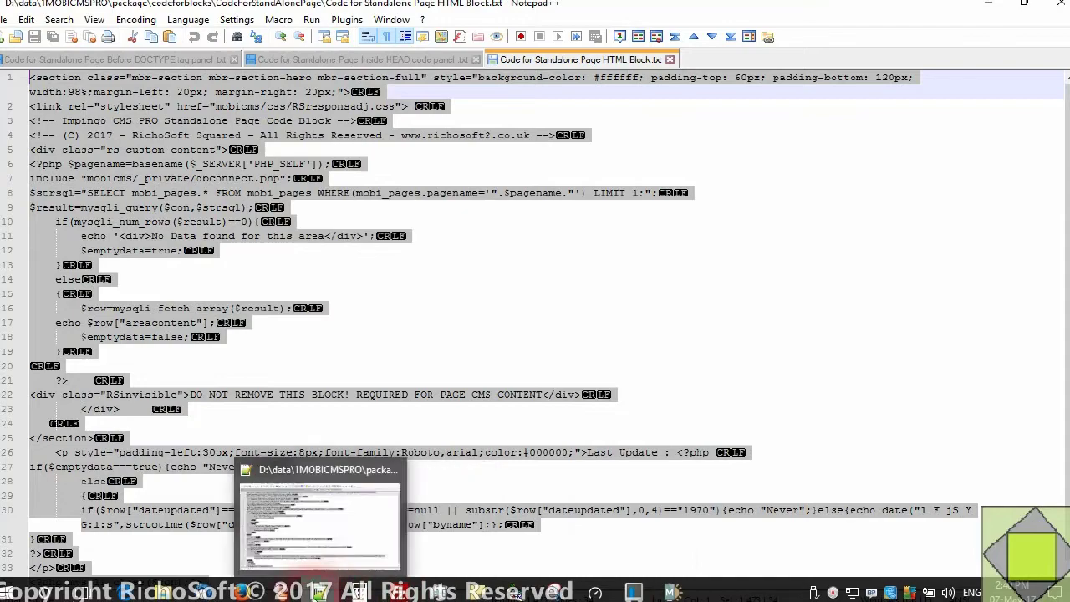
{"action": "left_click", "coordinate": [670, 591]}
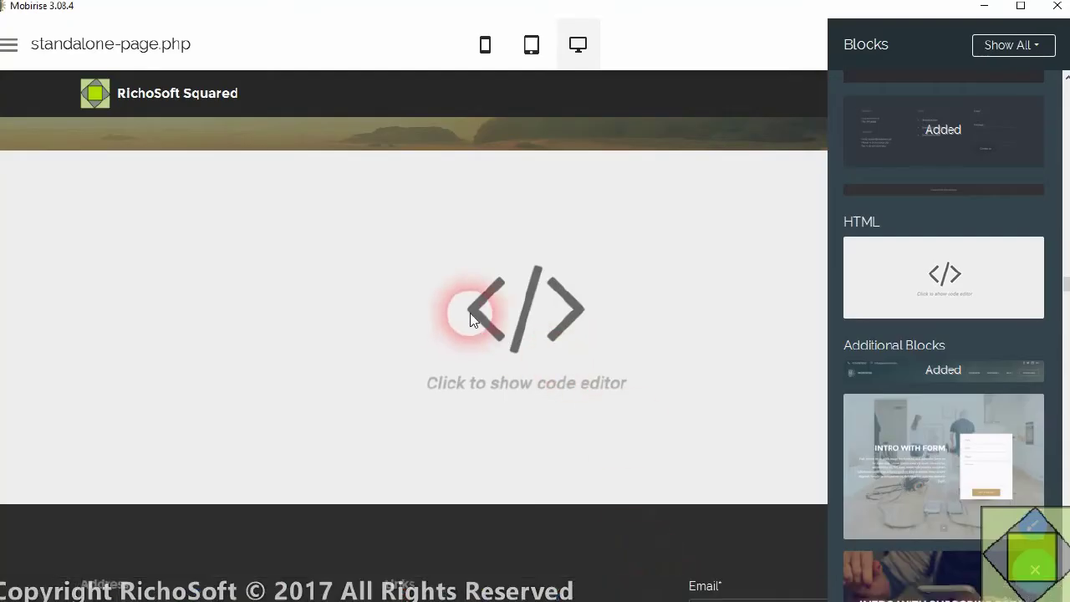
- Replace the HTML block's placeholder code with the copied CMS PHP code
{"action": "left_click", "coordinate": [653, 314]}
{"action": "left_click", "coordinate": [655, 313]}
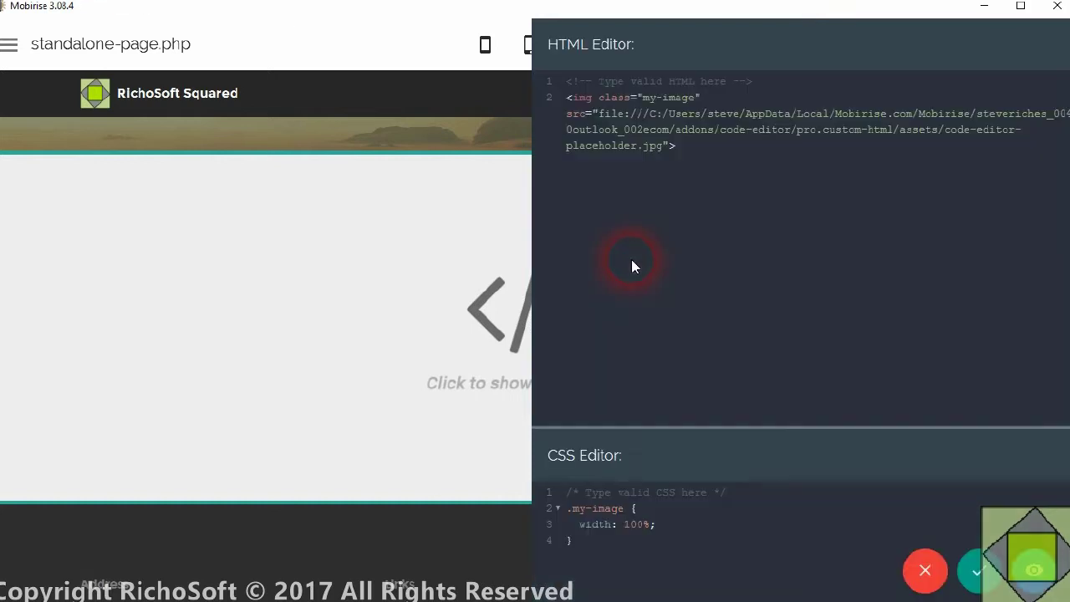
{"action": "left_click_drag", "start_coordinate": [710, 160], "coordinate": [575, 84]}
{"action": "right_click", "coordinate": [616, 112]}
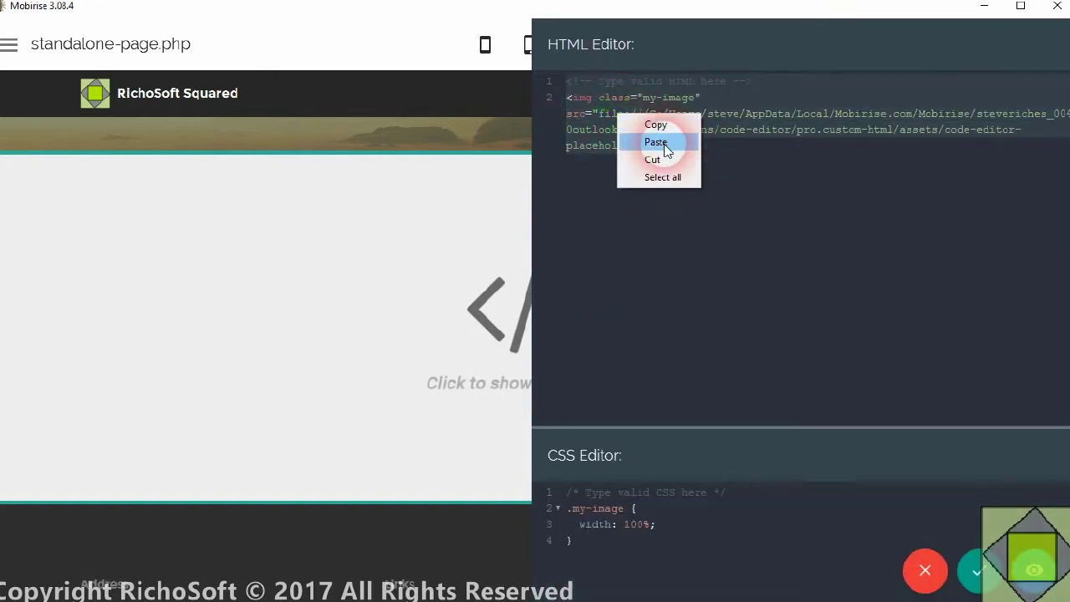
{"action": "left_click", "coordinate": [667, 142]}
- Delete the block's sample CSS and save the block code
{"action": "scroll", "coordinate": [775, 241], "scroll_direction": "up", "scroll_amount": 7}
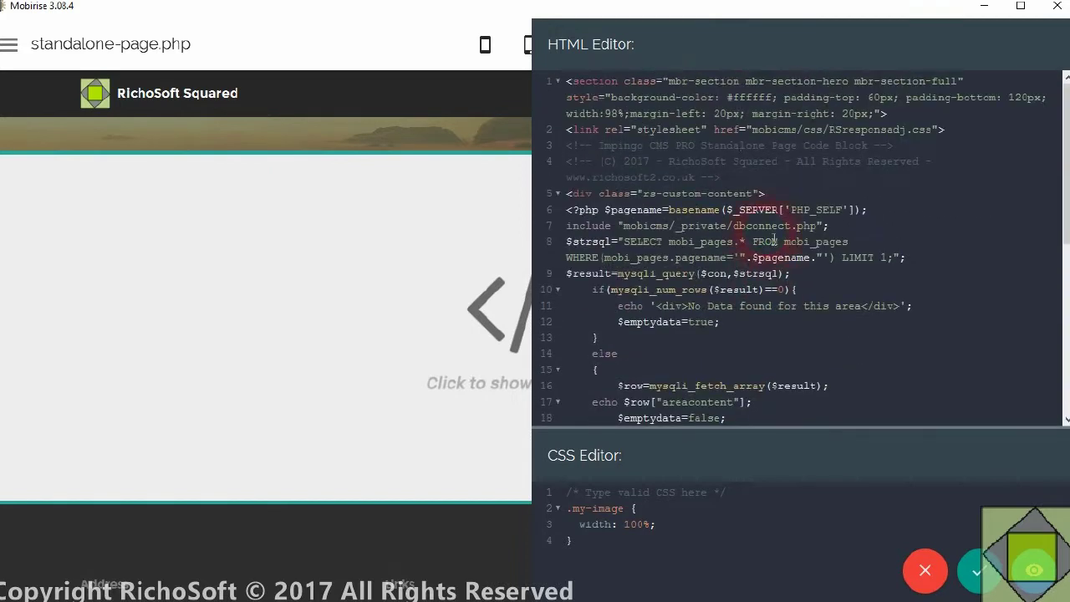
{"action": "scroll", "coordinate": [719, 221], "scroll_direction": "down", "scroll_amount": 7}
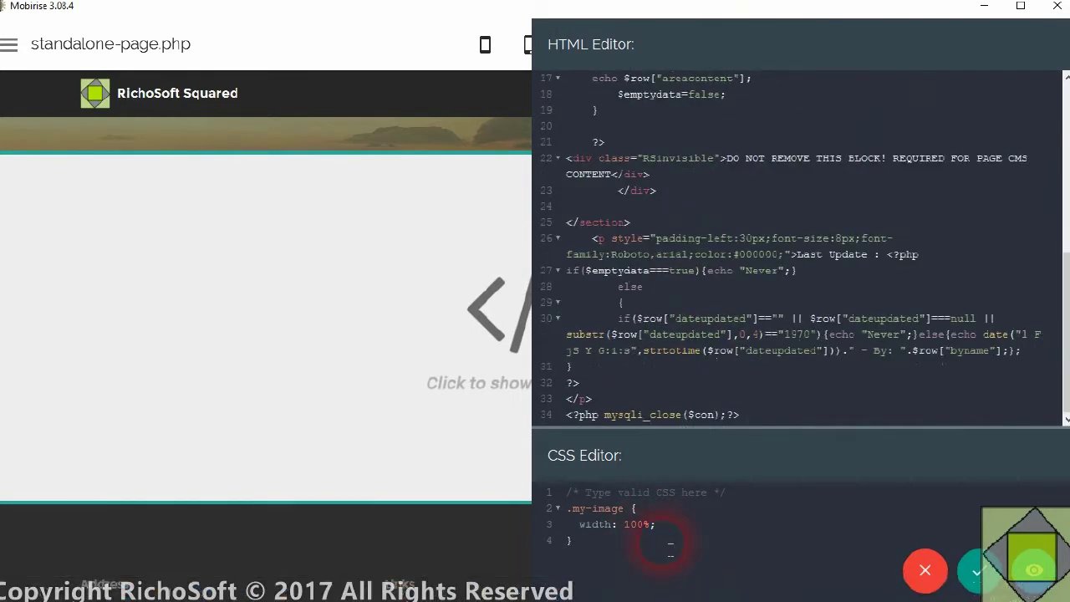
{"action": "left_click_drag", "start_coordinate": [595, 545], "coordinate": [548, 487]}
{"action": "key", "text": "BackSpace"}
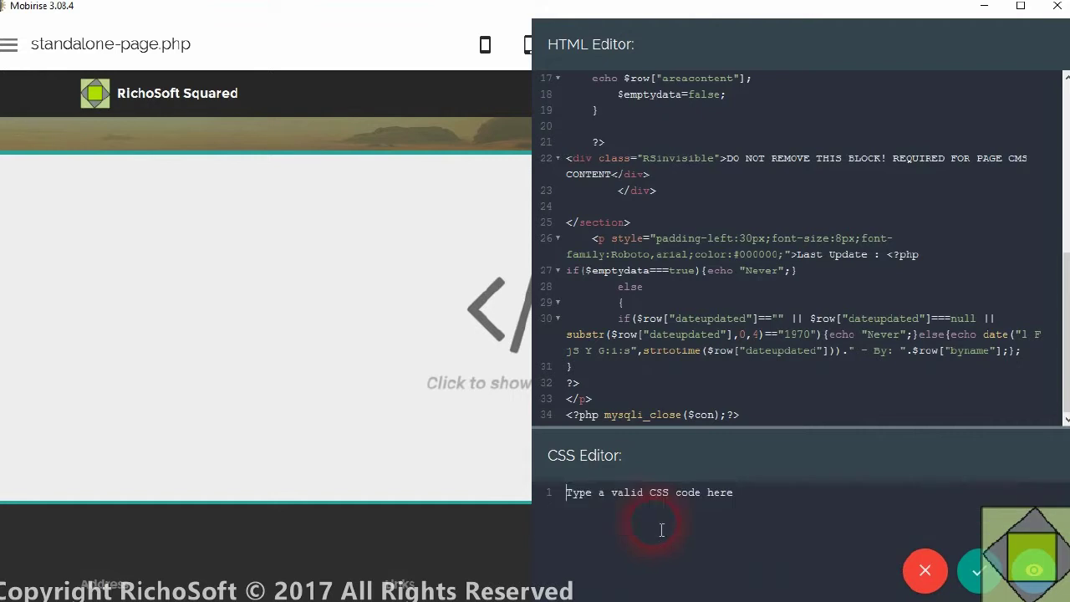
{"action": "left_click", "coordinate": [989, 571]}
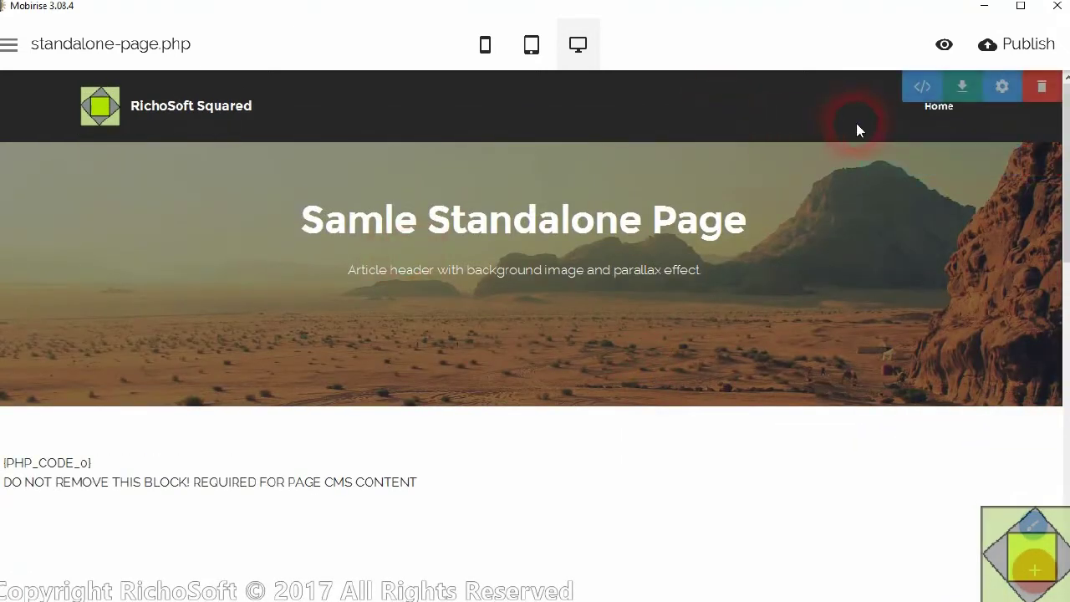
- Add a second navbar item next to Home and link it to standalone-page.php
{"action": "right_click", "coordinate": [941, 112]}
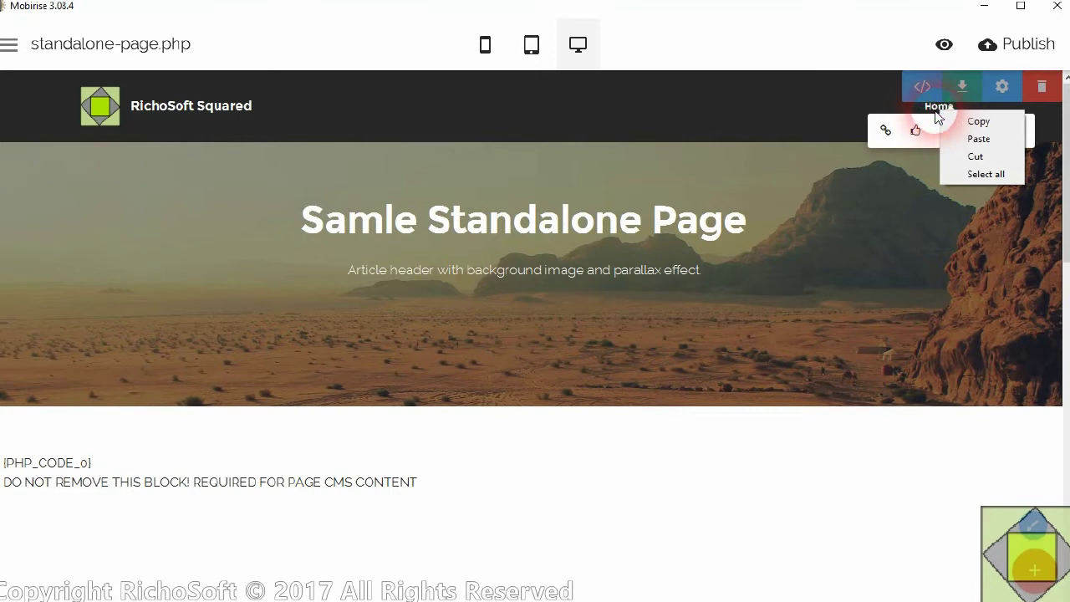
{"action": "left_click", "coordinate": [853, 45]}
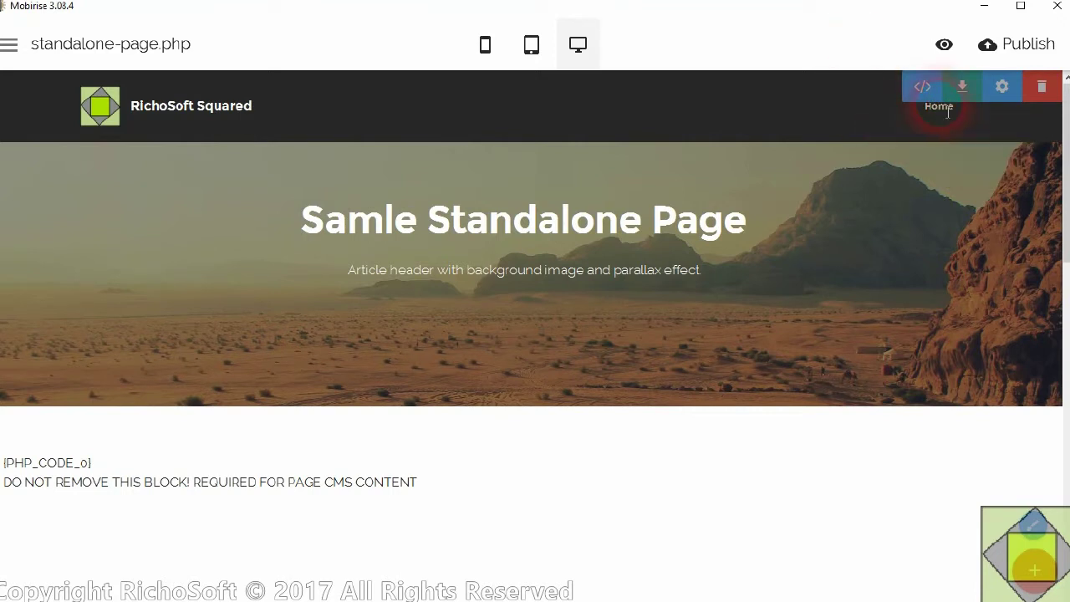
{"action": "right_click", "coordinate": [948, 112]}
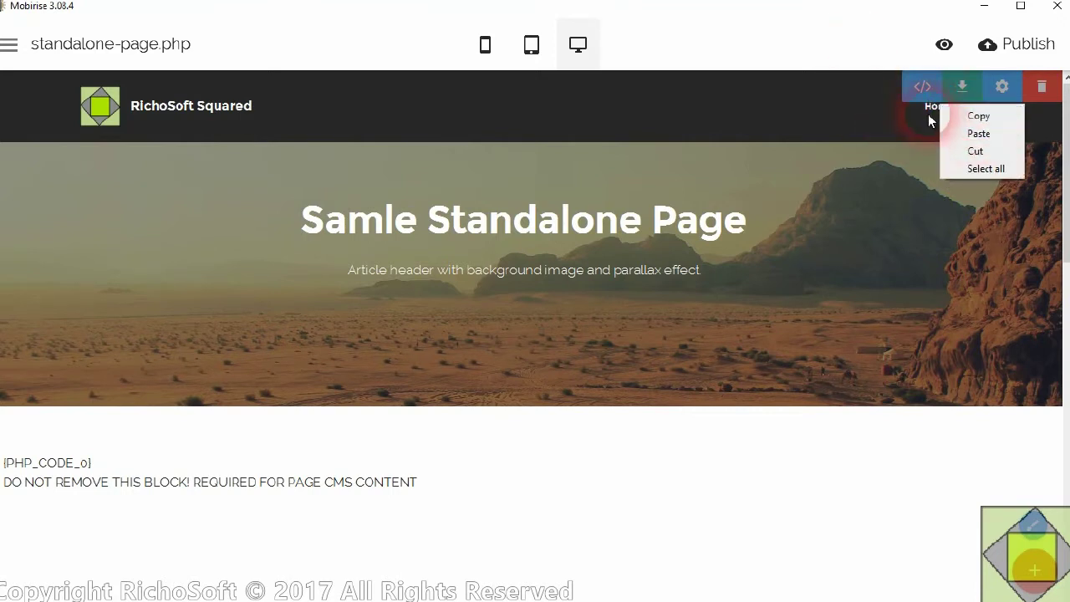
{"action": "left_click", "coordinate": [933, 120]}
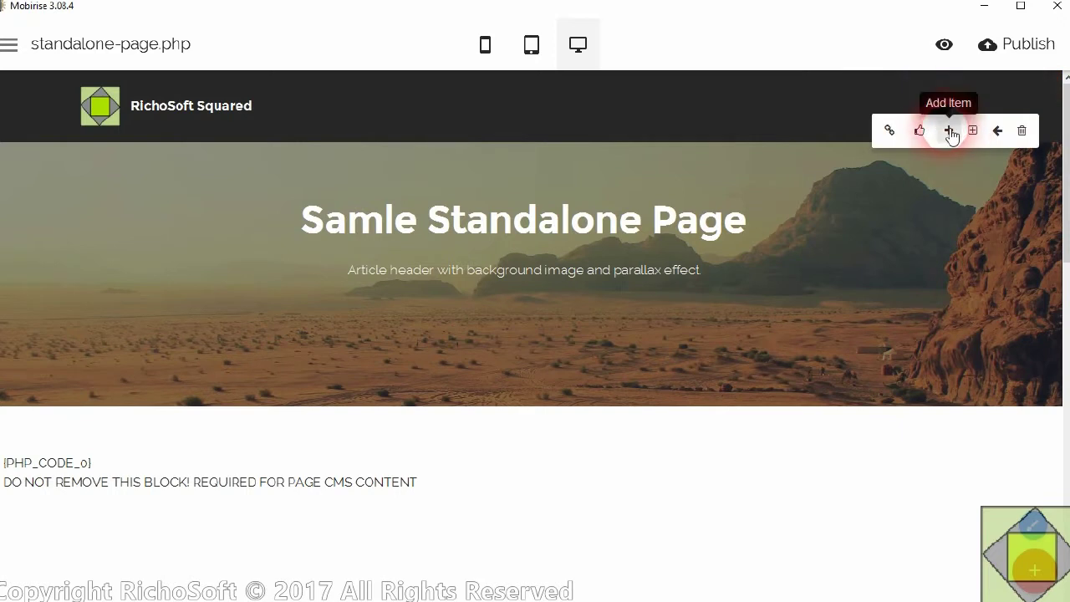
{"action": "left_click", "coordinate": [949, 132]}
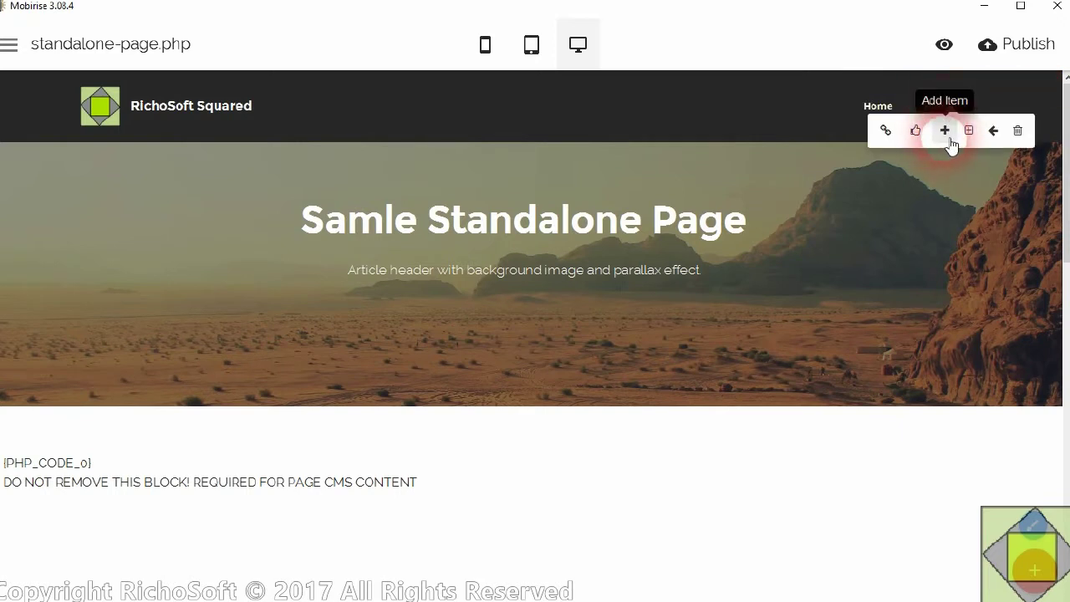
{"action": "left_click", "coordinate": [884, 134]}
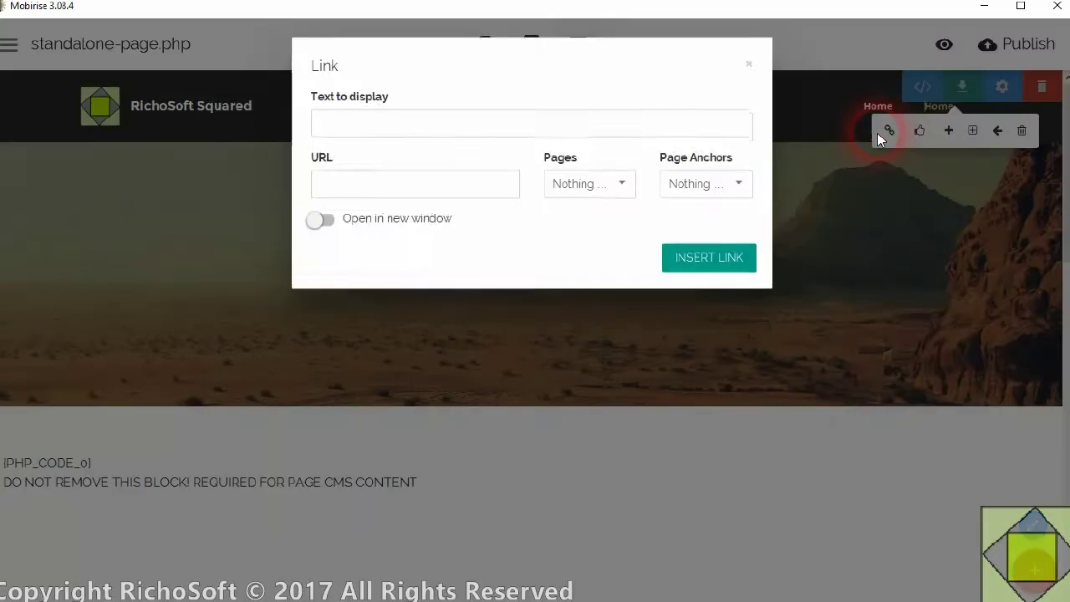
{"action": "double_click", "coordinate": [375, 131]}
{"action": "type", "text": "Standalone Page"}
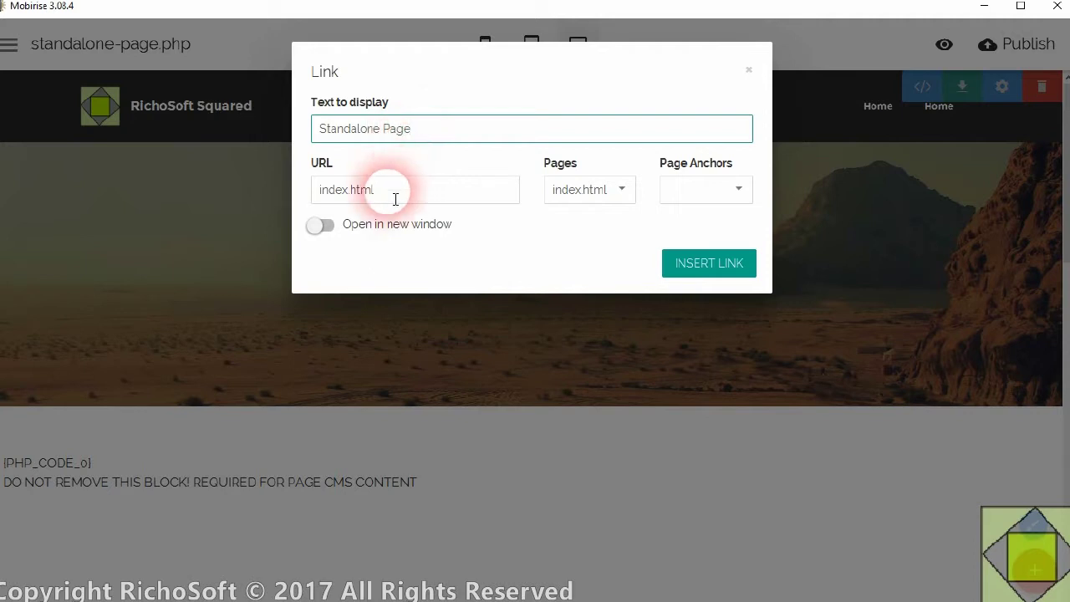
{"action": "left_click", "coordinate": [566, 186]}
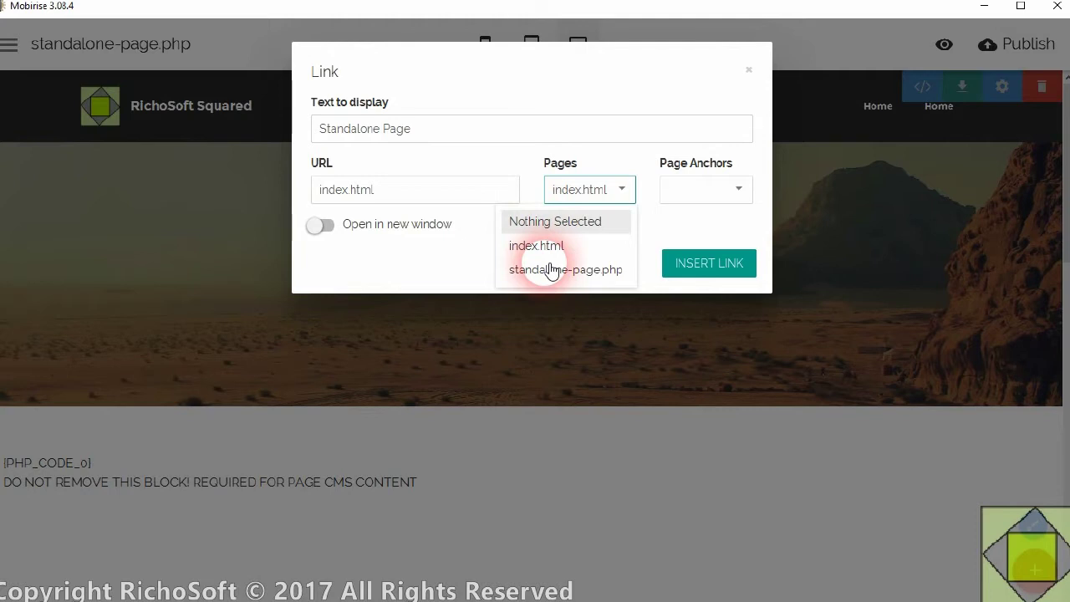
{"action": "left_click", "coordinate": [550, 269]}
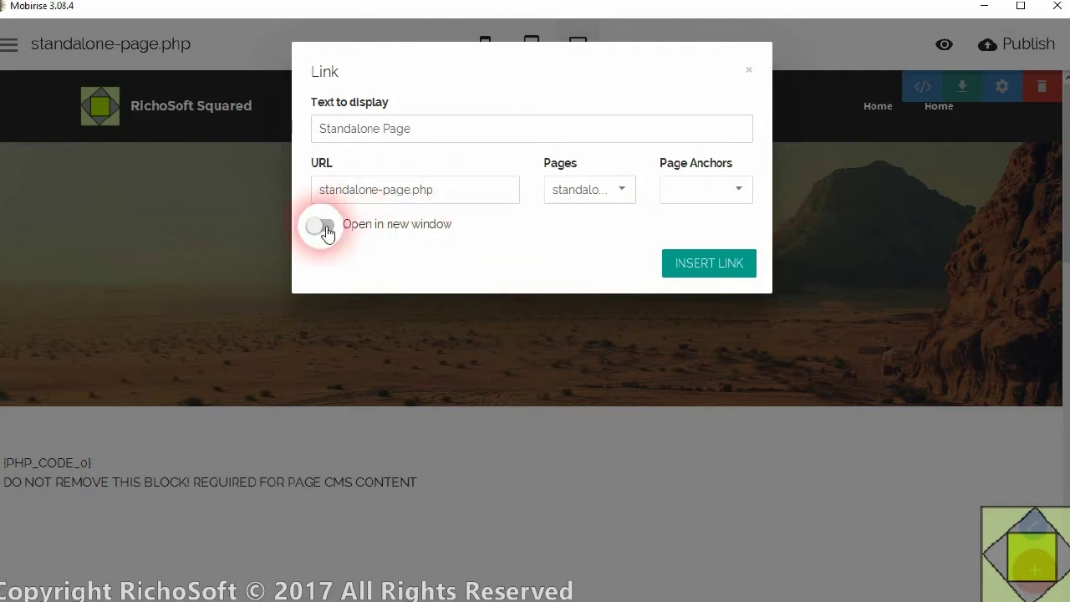
{"action": "left_click", "coordinate": [439, 131]}
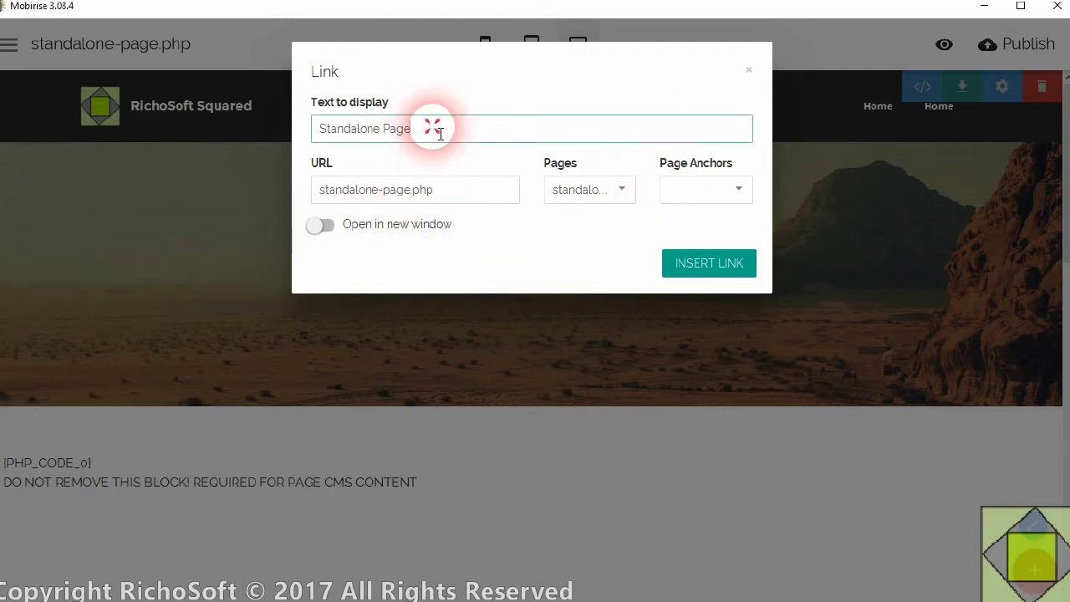
{"action": "left_click", "coordinate": [691, 265]}
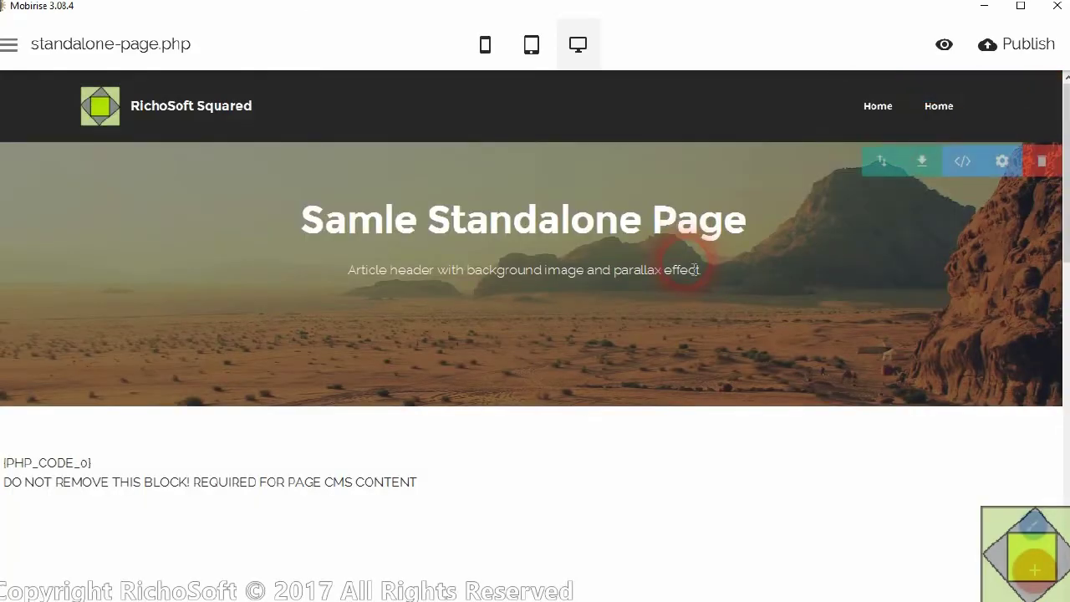
- Set the second item's text to 'Standalone Page', linked to standalone-page.php
{"action": "left_click", "coordinate": [940, 109]}
{"action": "left_click", "coordinate": [886, 129]}
{"action": "left_click_drag", "start_coordinate": [368, 130], "coordinate": [270, 134]}
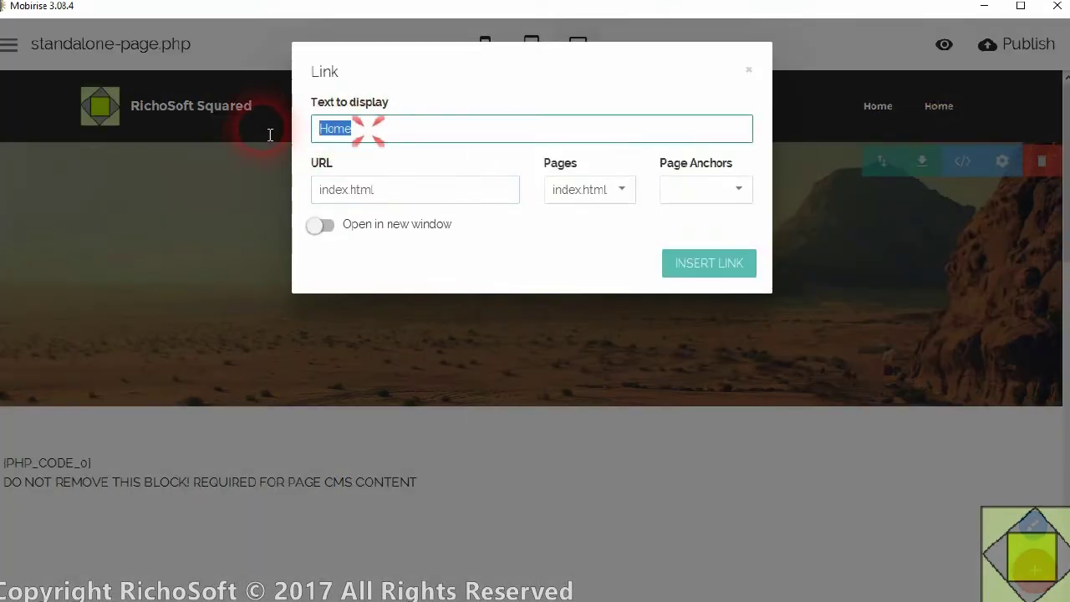
{"action": "type", "text": "Standalone Page"}
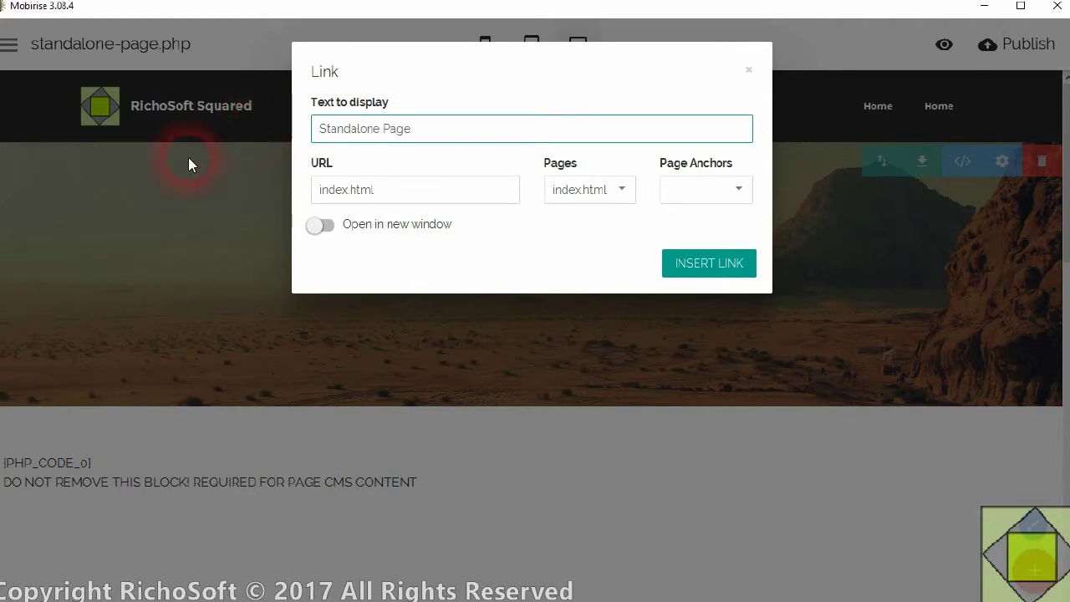
{"action": "left_click", "coordinate": [576, 189]}
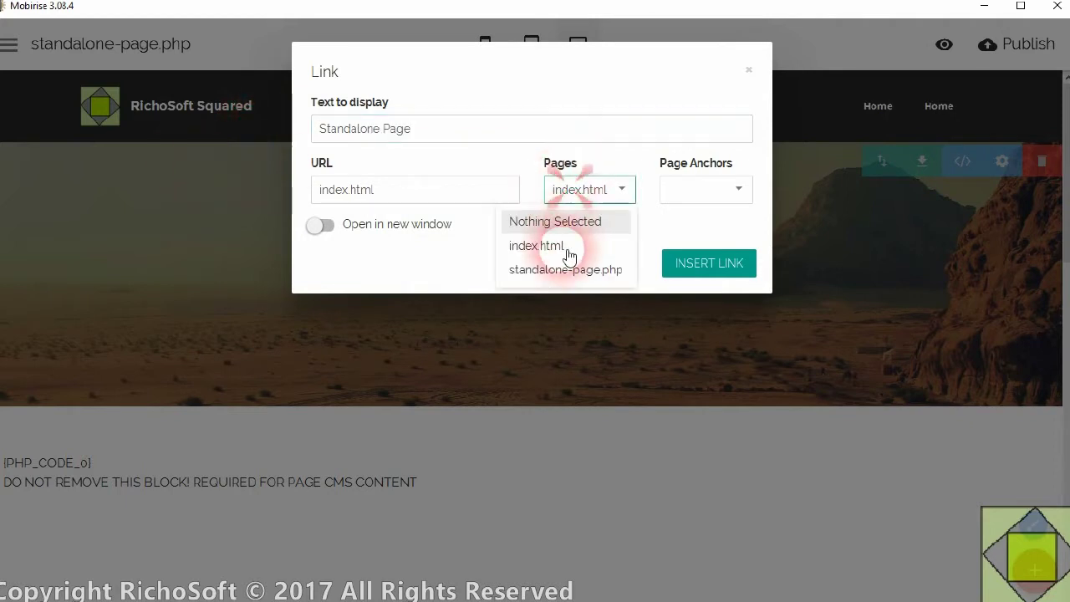
{"action": "left_click", "coordinate": [556, 271]}
{"action": "left_click", "coordinate": [490, 131]}
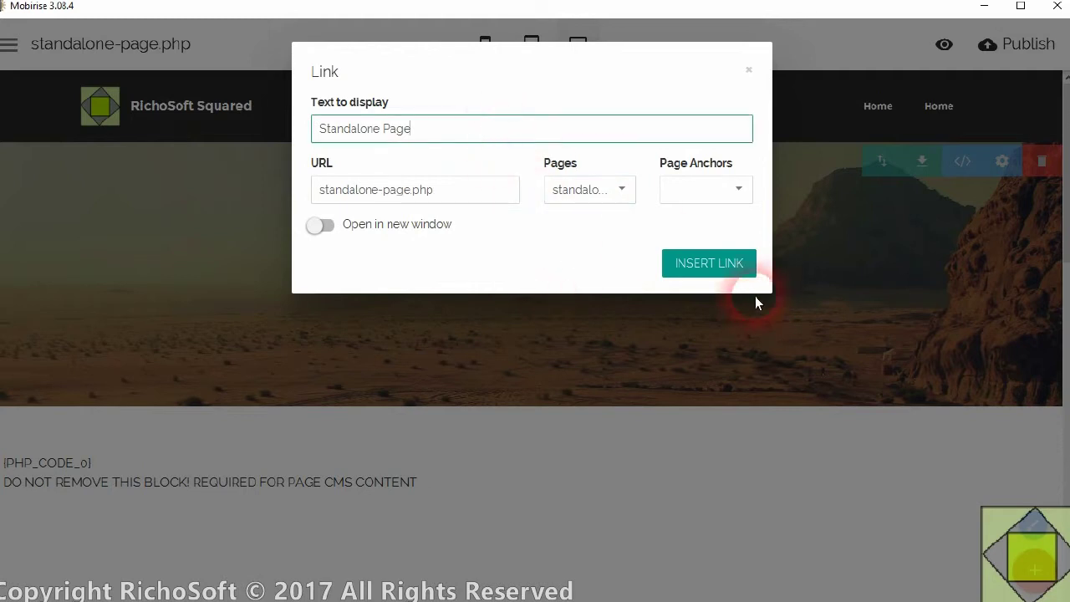
{"action": "left_click", "coordinate": [721, 263]}
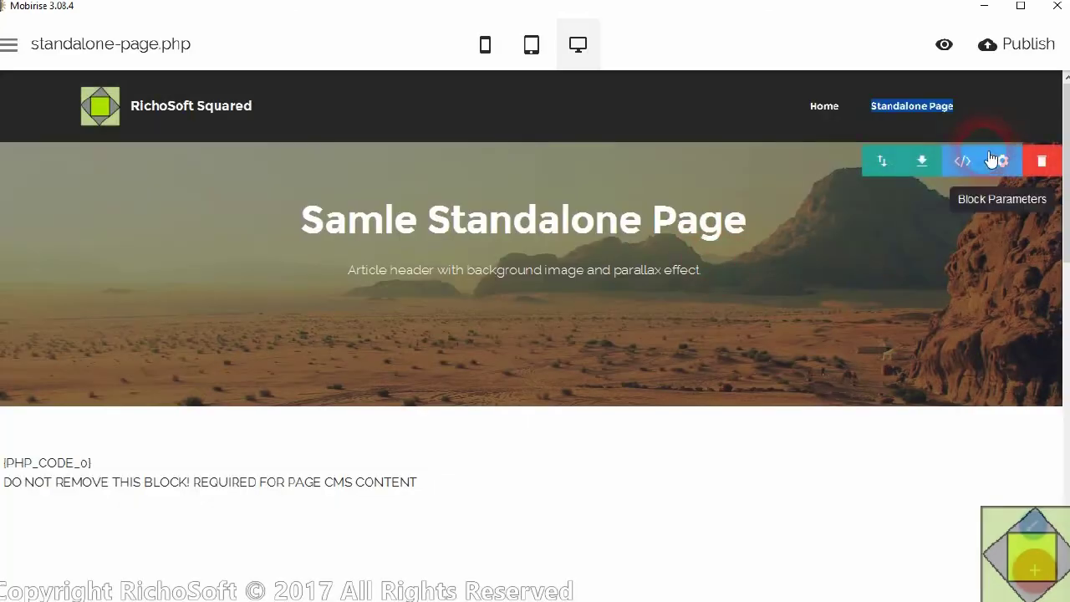
{"action": "left_click", "coordinate": [288, 227]}
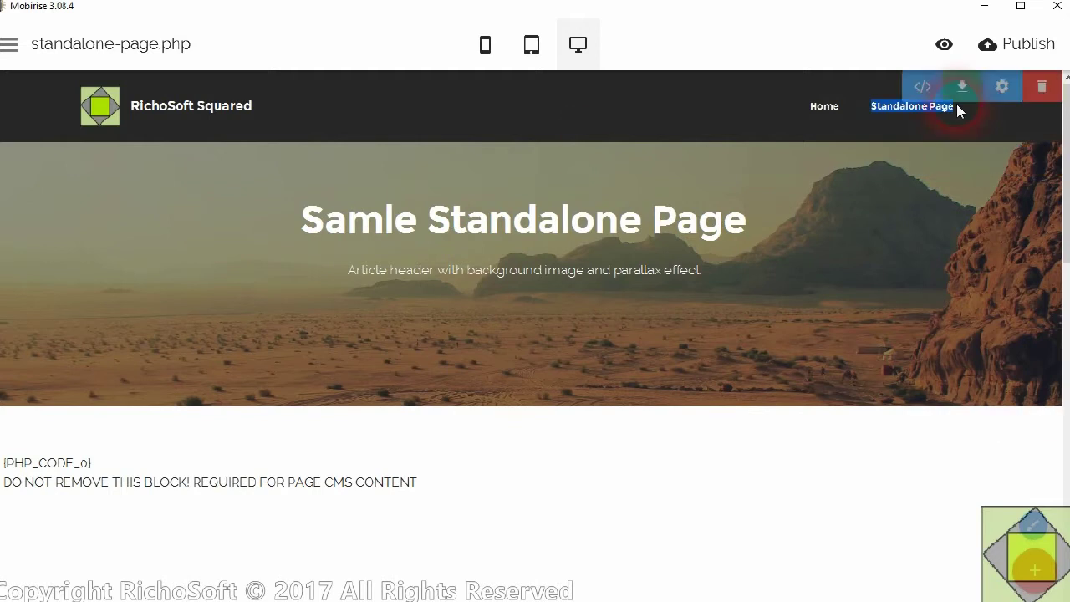
- Publish the site to local folder D:\data\1CMSDEMO\publish and close the Edge preview
{"action": "left_click", "coordinate": [186, 399]}
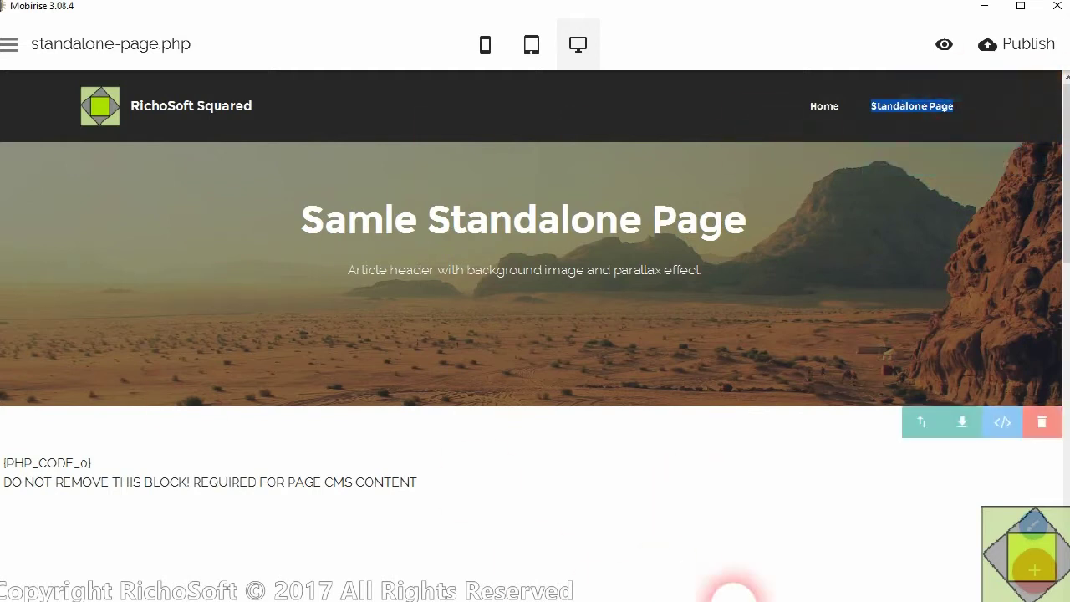
{"action": "left_click", "coordinate": [1015, 57]}
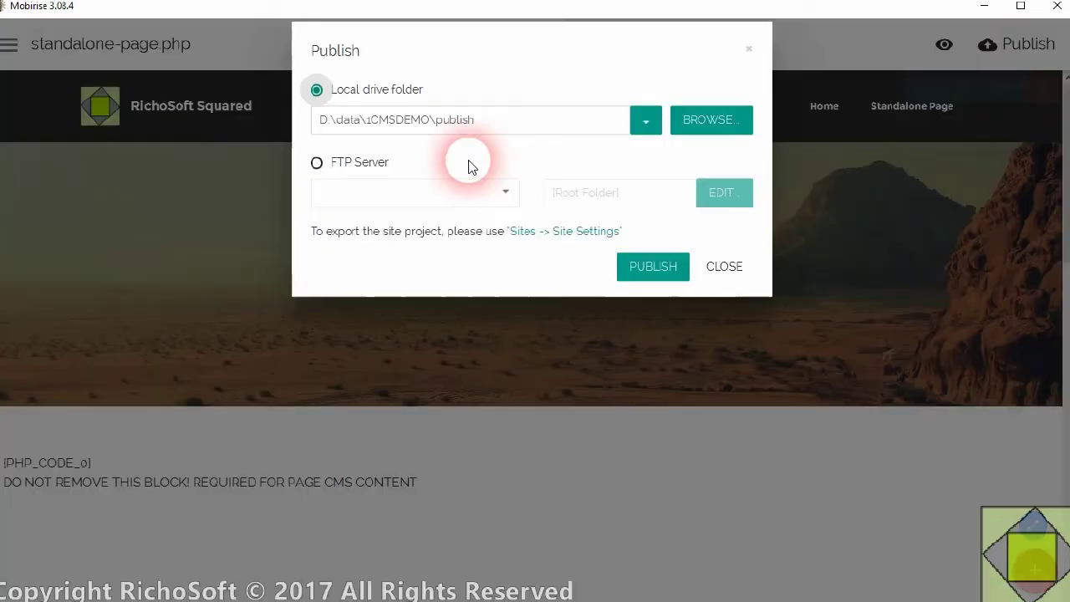
{"action": "left_click", "coordinate": [710, 149]}
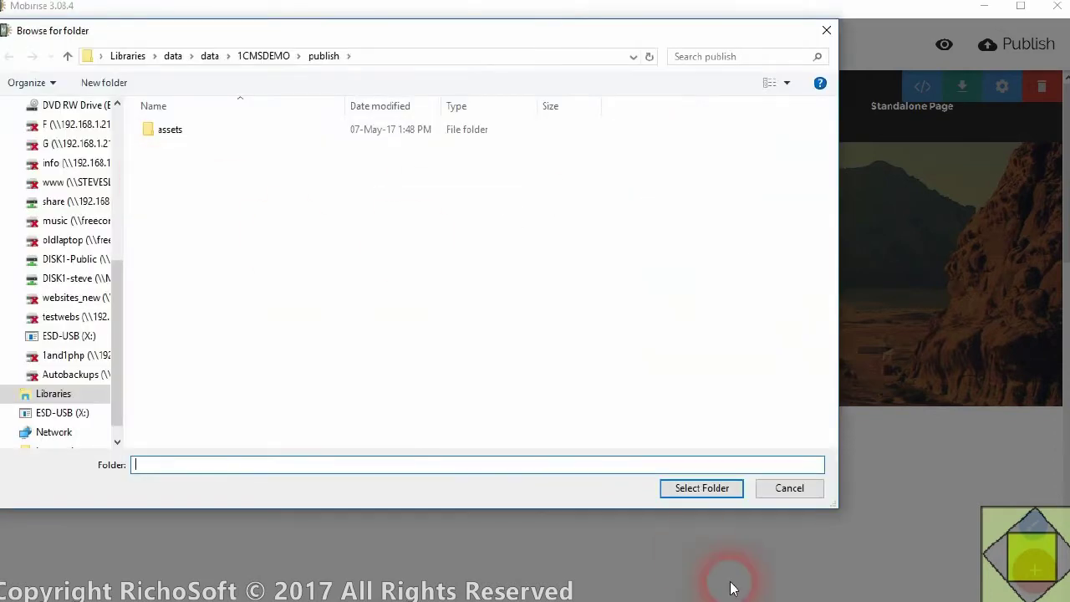
{"action": "left_click", "coordinate": [706, 488]}
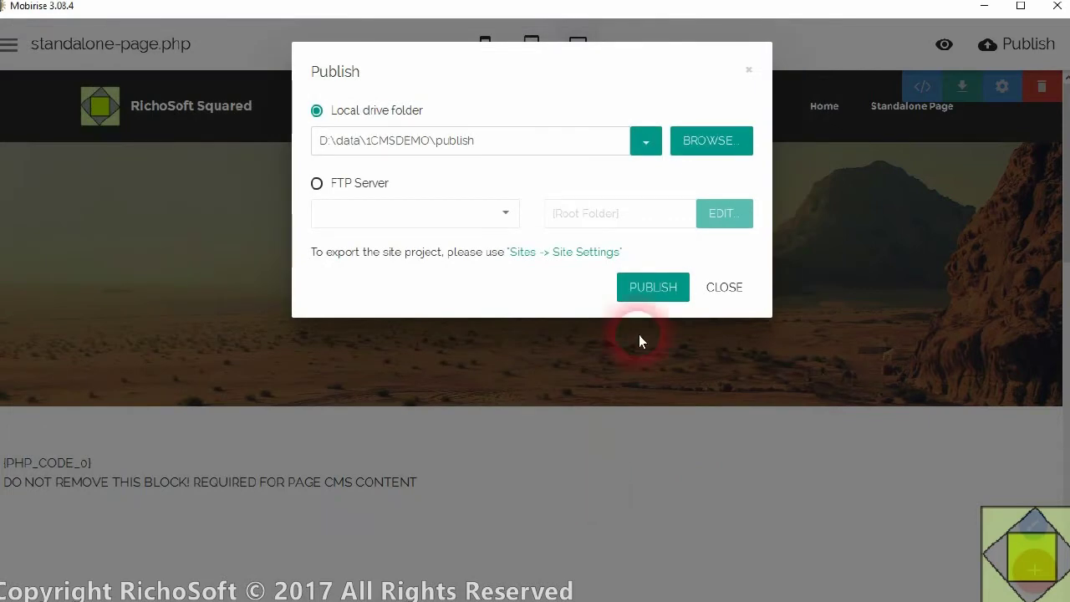
{"action": "left_click", "coordinate": [660, 288]}
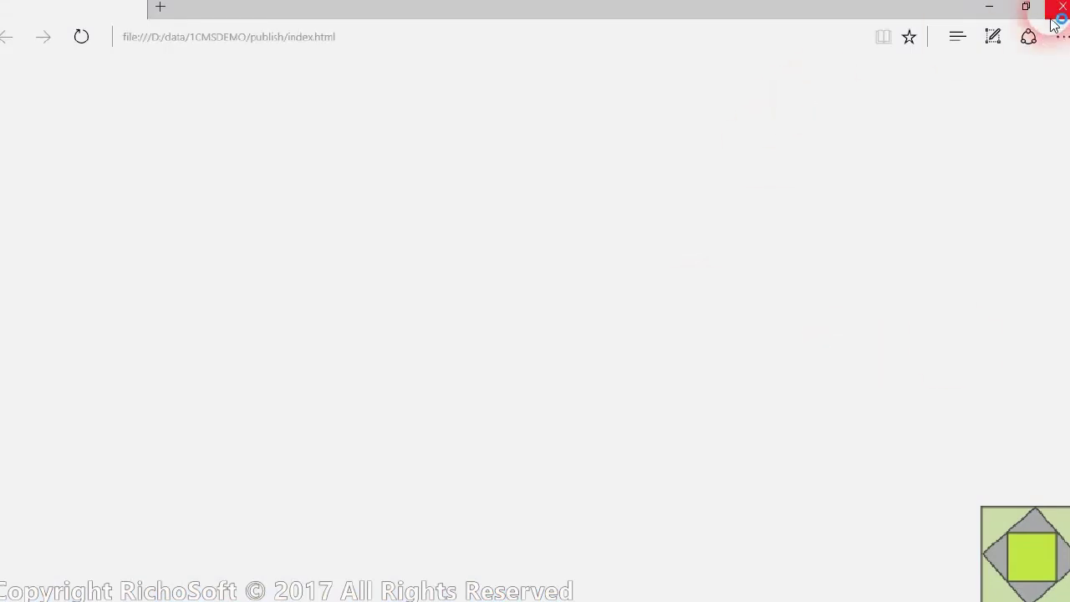
{"action": "left_click", "coordinate": [1058, 9]}
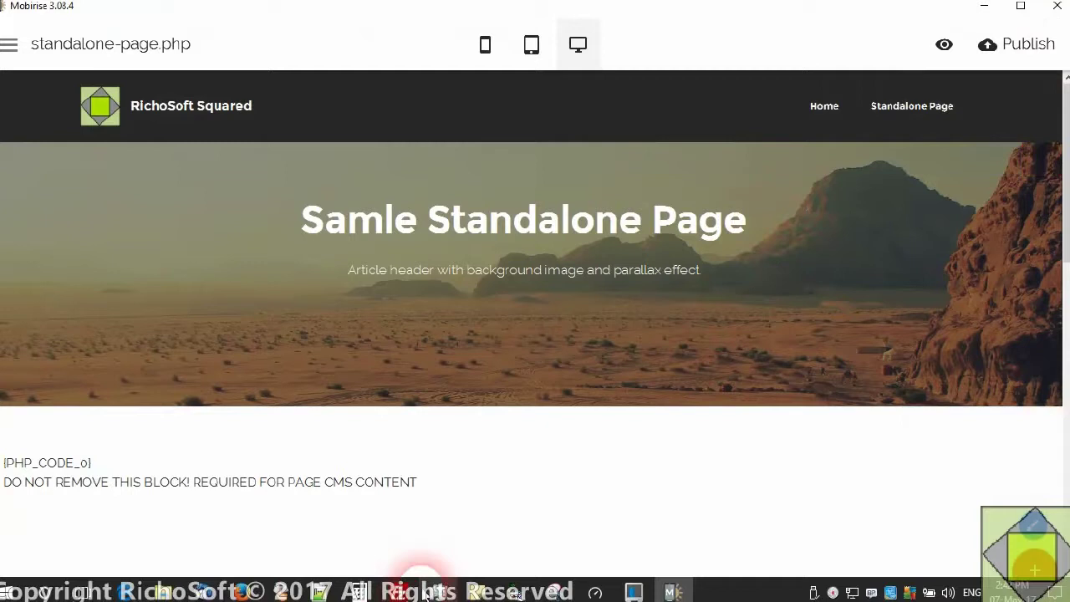
{"action": "left_click", "coordinate": [425, 591]}
- Navigate FileZilla's local pane to the D:\data\1CMSDEMO\publish folder
{"action": "left_click", "coordinate": [266, 264]}
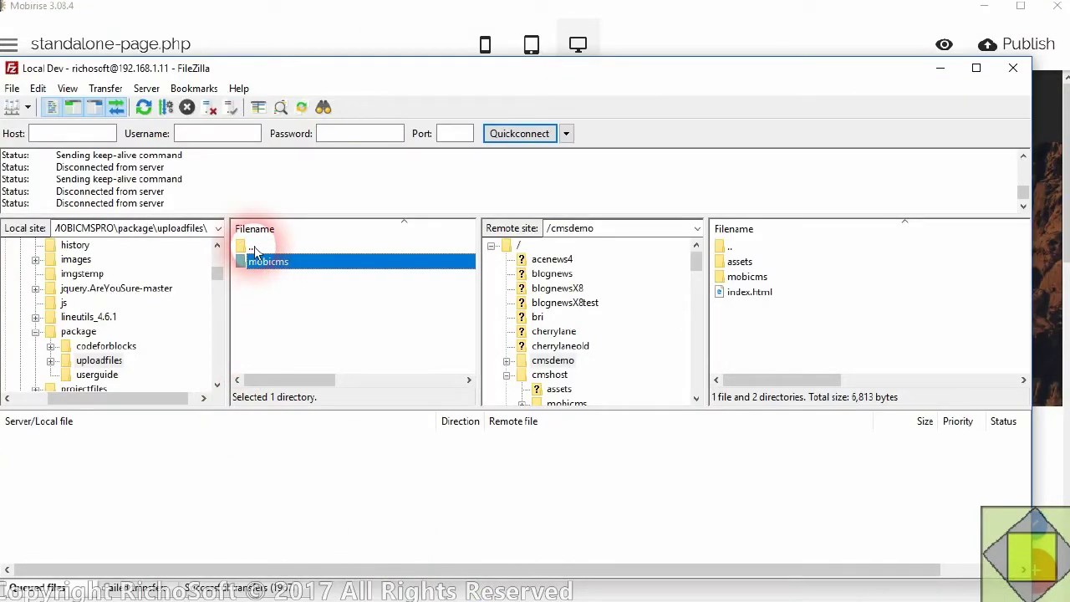
{"action": "double_click", "coordinate": [255, 248]}
{"action": "double_click", "coordinate": [255, 248]}
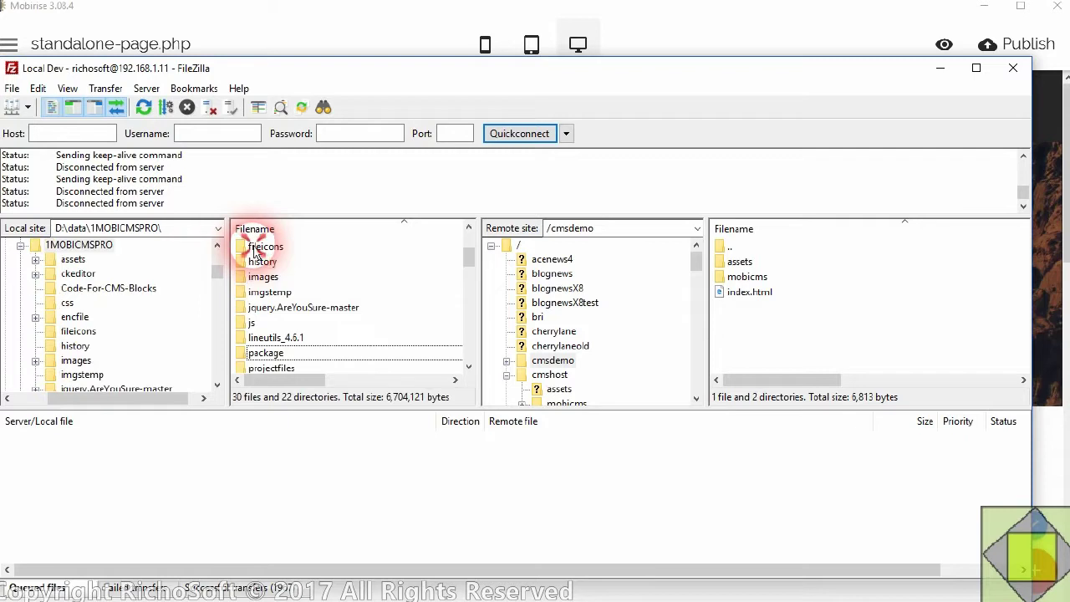
{"action": "left_click_drag", "start_coordinate": [468, 259], "coordinate": [468, 238]}
{"action": "left_click", "coordinate": [291, 248]}
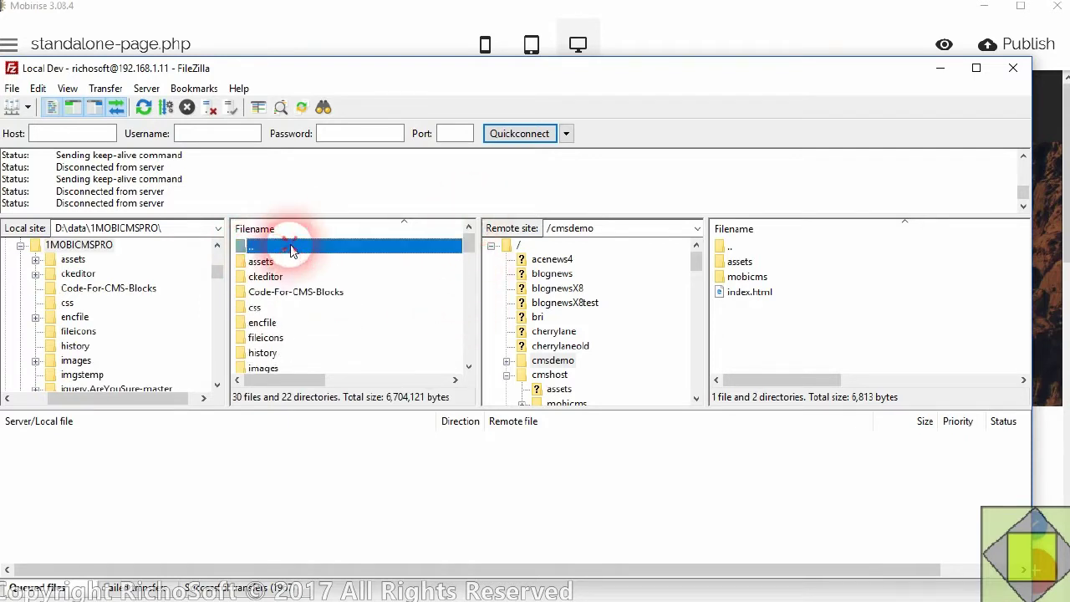
{"action": "double_click", "coordinate": [291, 249]}
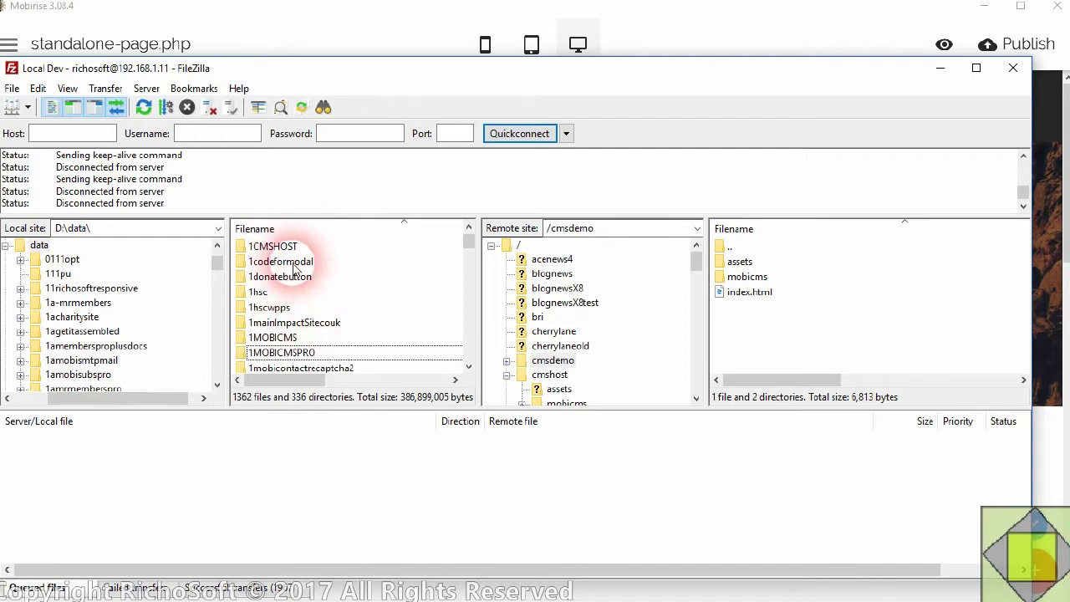
{"action": "scroll", "coordinate": [294, 267], "scroll_direction": "up", "scroll_amount": 2}
{"action": "double_click", "coordinate": [273, 326]}
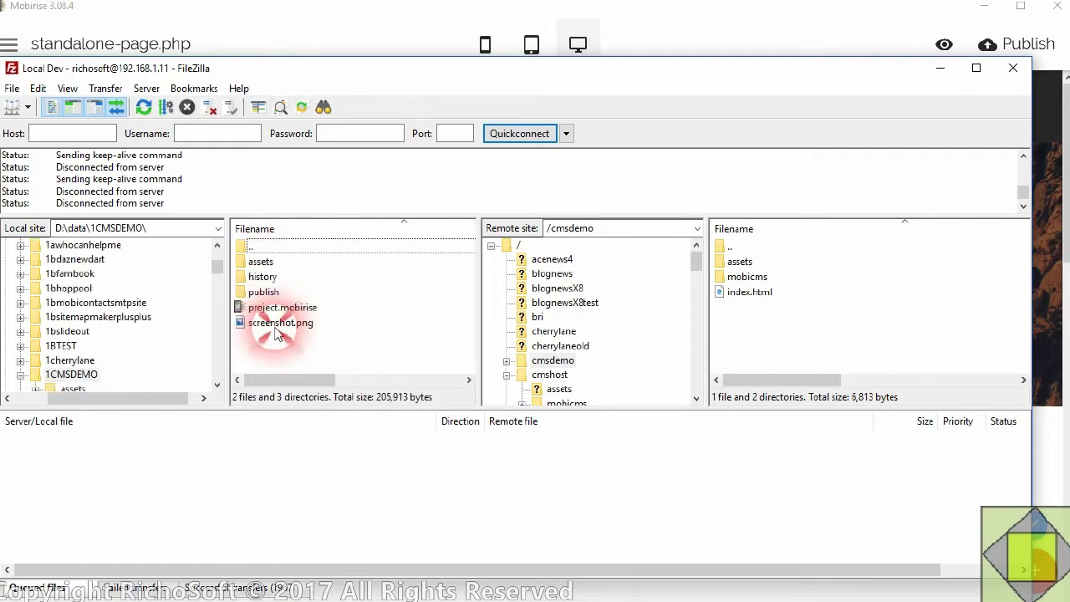
{"action": "double_click", "coordinate": [268, 293]}
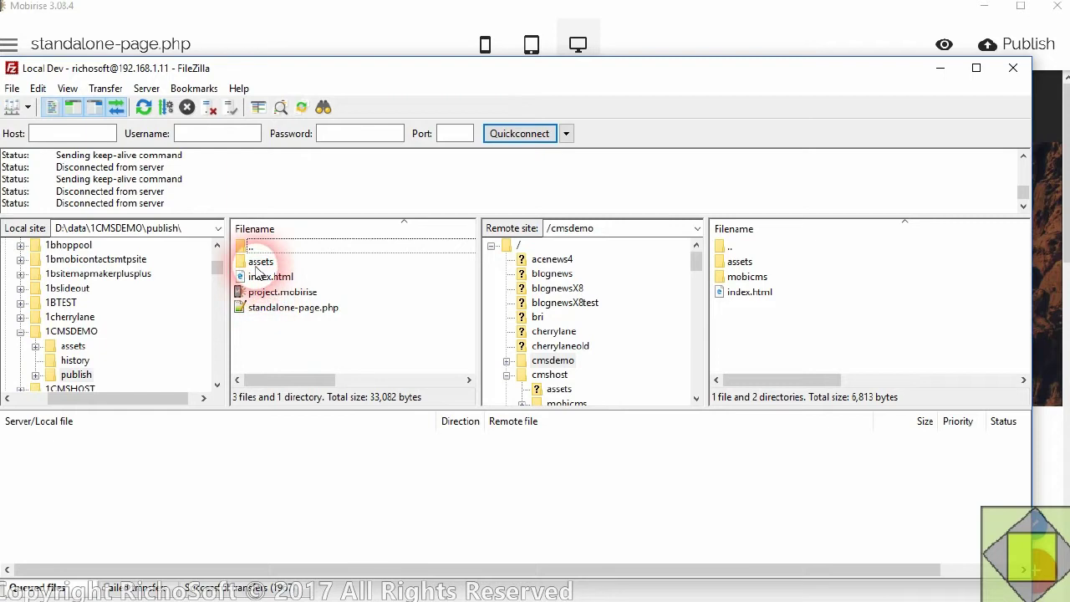
- Upload assets, index.html and standalone-page.php to the remote /cmsdemo folder
{"action": "left_click", "coordinate": [257, 264]}
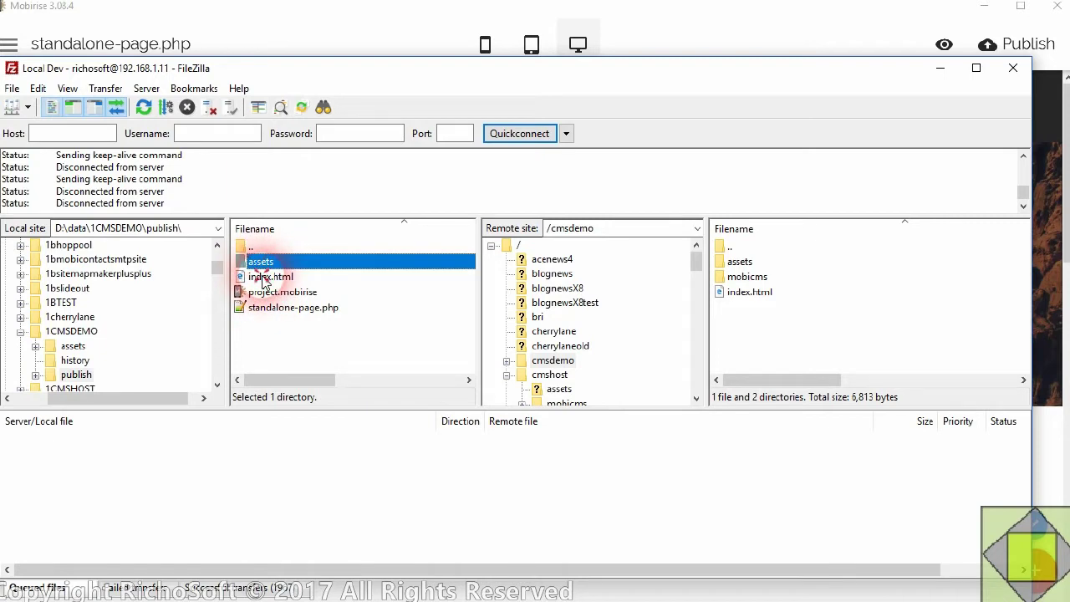
{"action": "left_click", "coordinate": [263, 279], "text": "ctrl"}
{"action": "left_click", "coordinate": [269, 311], "text": "ctrl"}
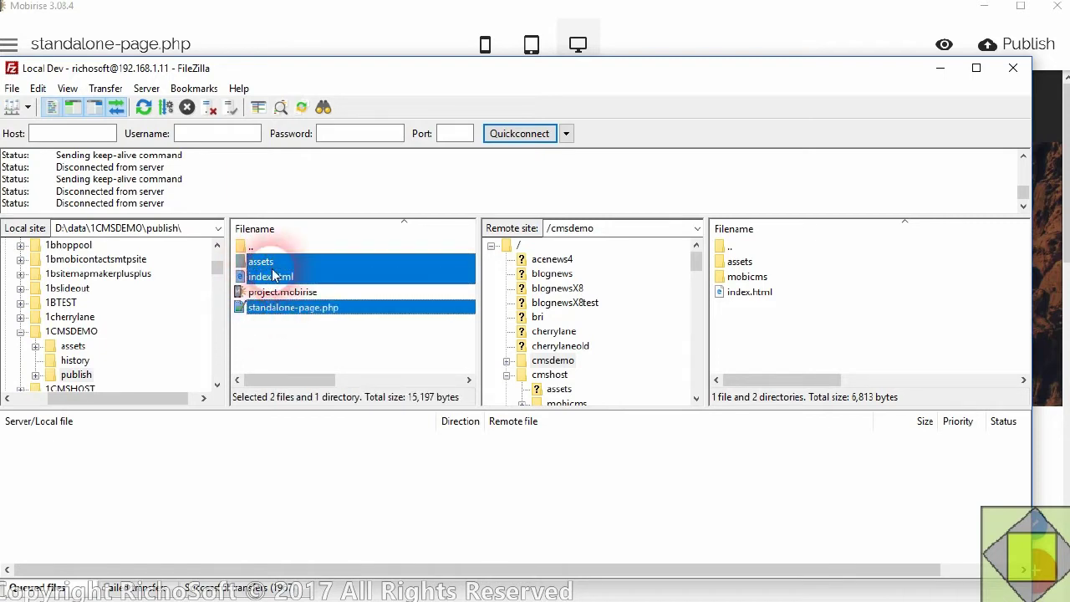
{"action": "left_click_drag", "start_coordinate": [275, 276], "coordinate": [796, 321]}
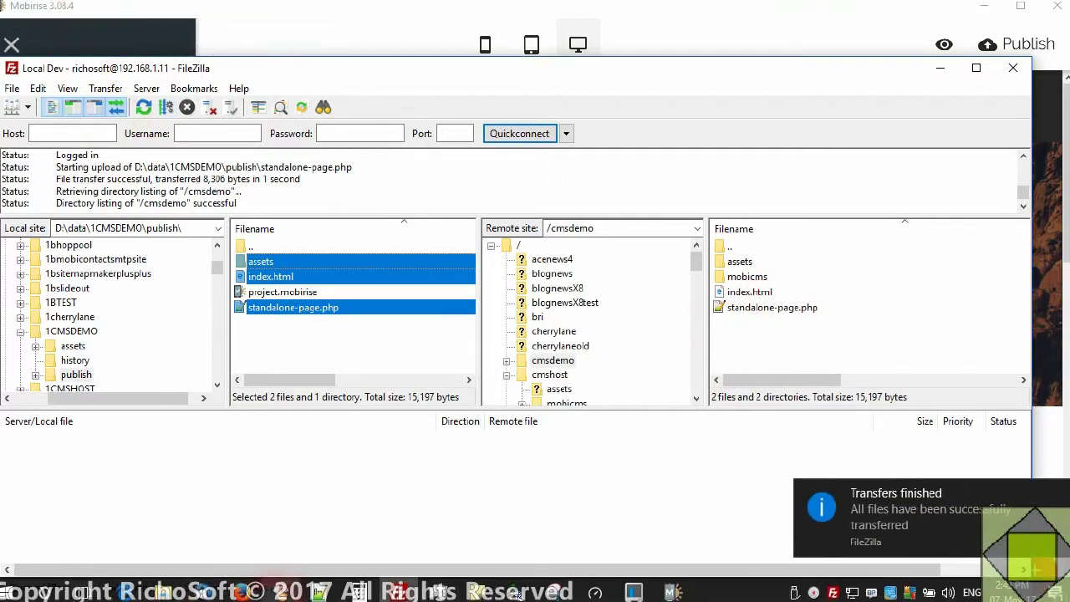
{"action": "left_click", "coordinate": [243, 591]}
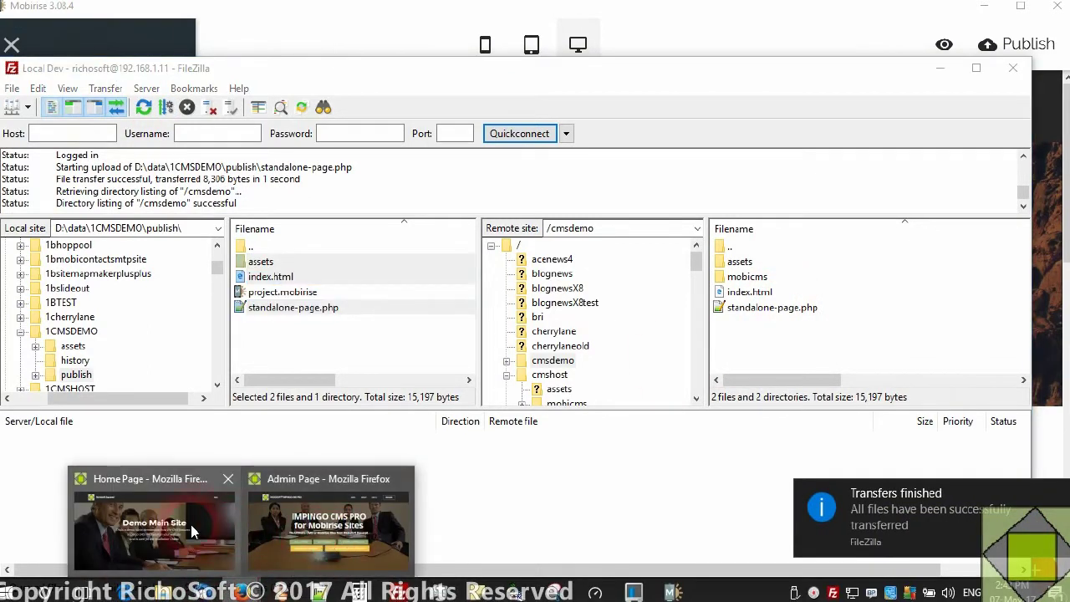
- Reload the live home page and open Standalone Page, showing 'No Data found for this area'
{"action": "left_click", "coordinate": [191, 527]}
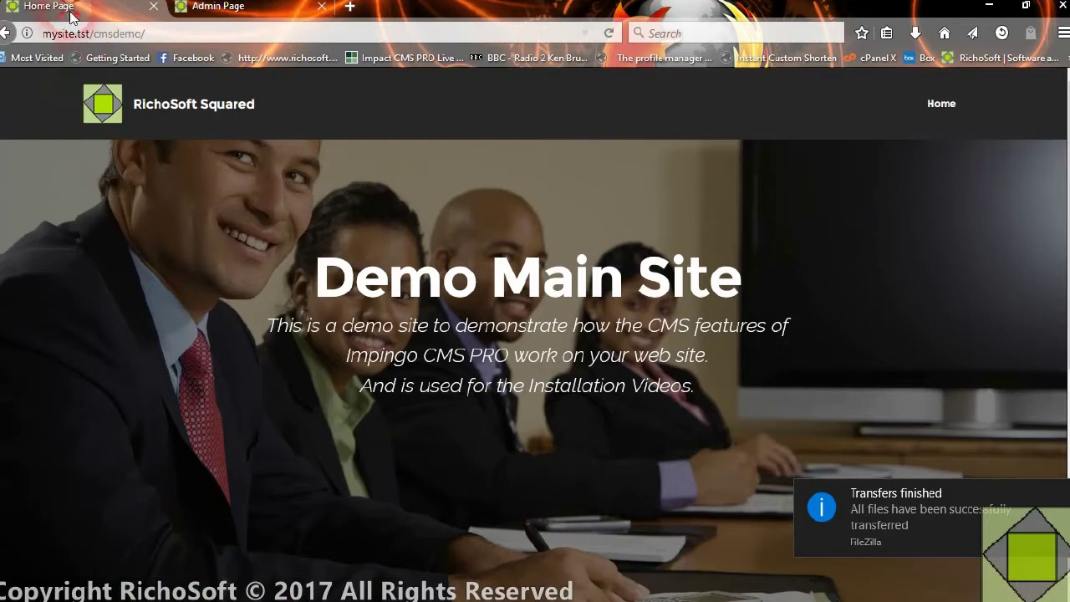
{"action": "left_click", "coordinate": [610, 35]}
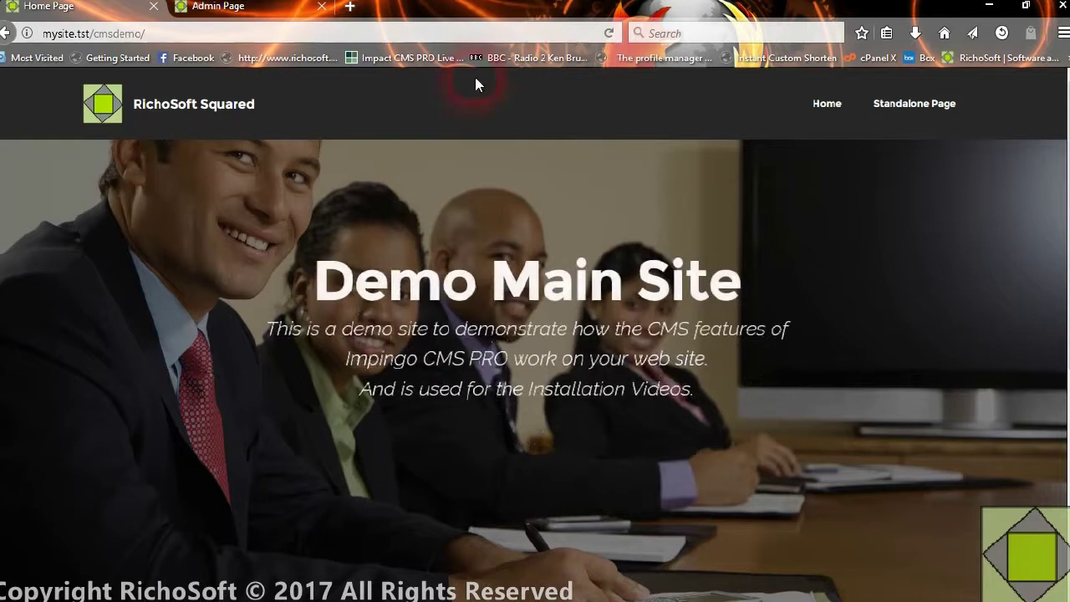
{"action": "left_click", "coordinate": [908, 115]}
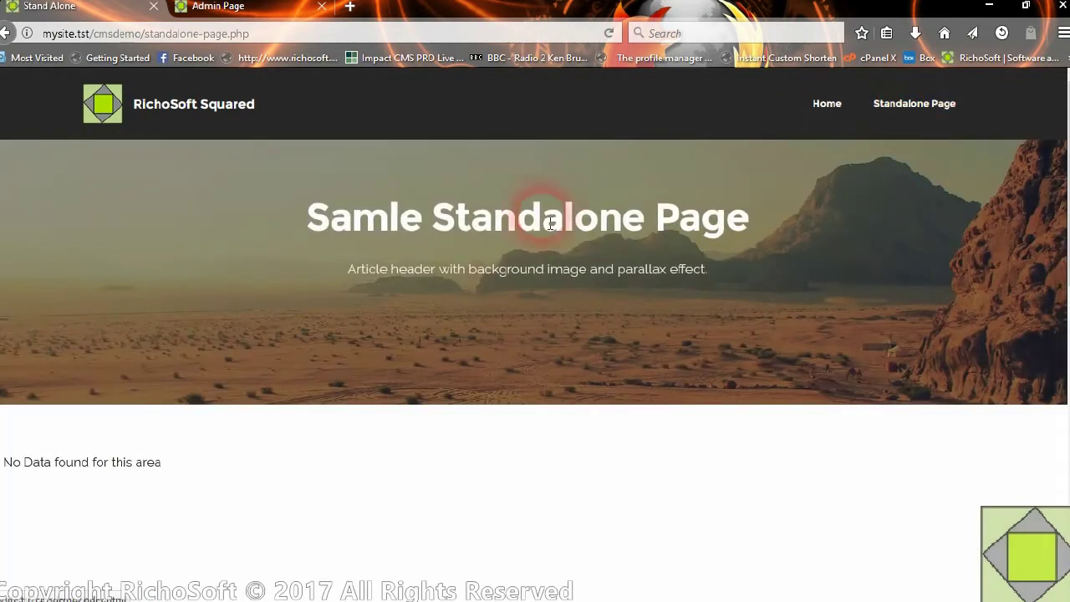
{"action": "scroll", "coordinate": [186, 483], "scroll_direction": "down", "scroll_amount": 5}
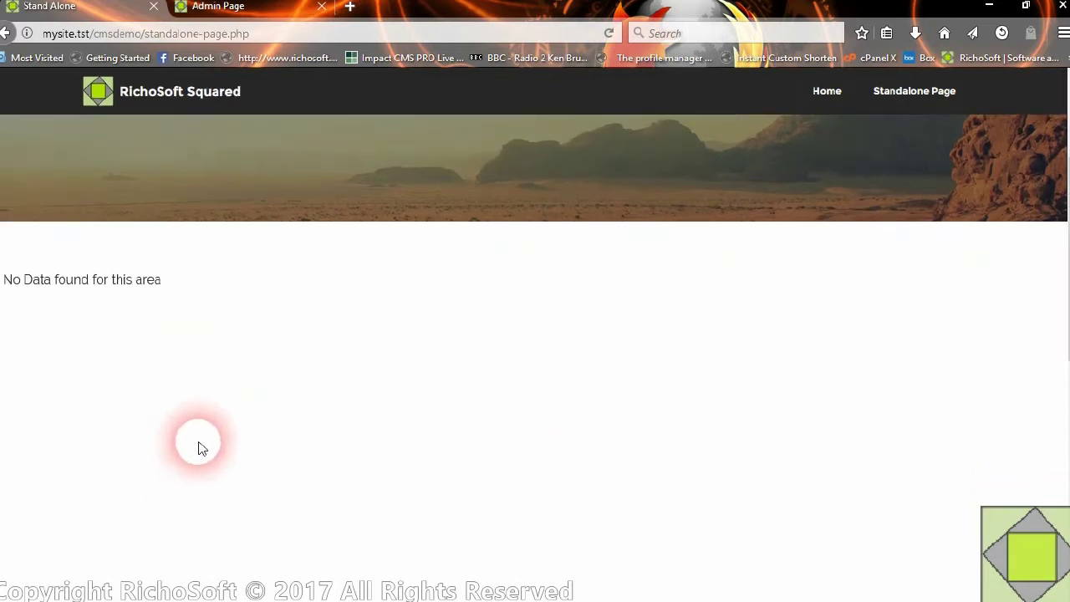
{"action": "scroll", "coordinate": [391, 410], "scroll_direction": "down", "scroll_amount": 3}
{"action": "scroll", "coordinate": [408, 344], "scroll_direction": "up", "scroll_amount": 10}
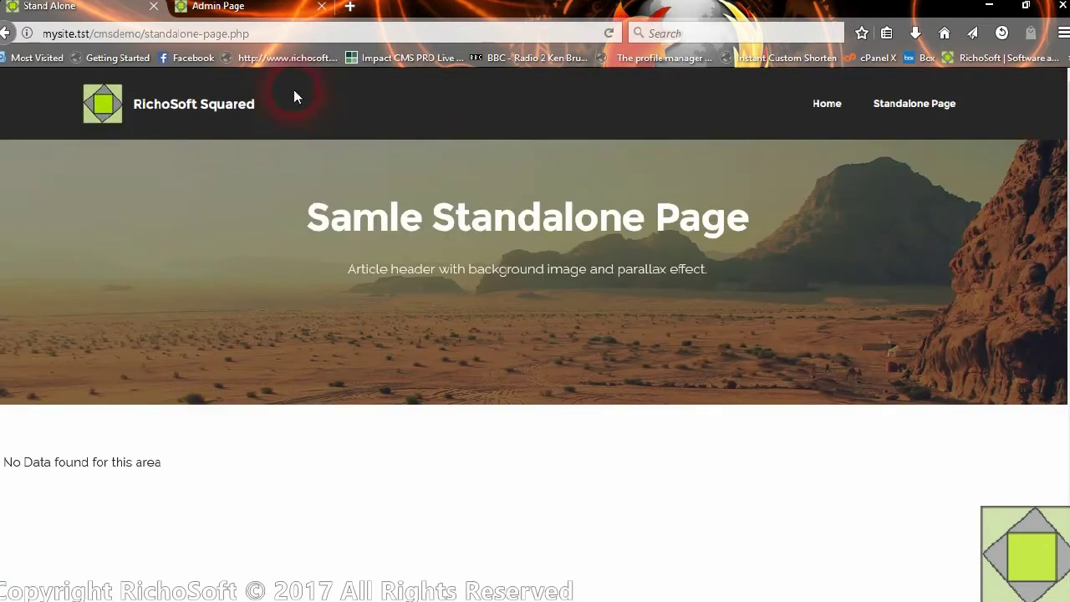
- Use ADD PAGE CONTENT on the admin page and review the Live Page Editor tab
{"action": "left_click", "coordinate": [219, 7]}
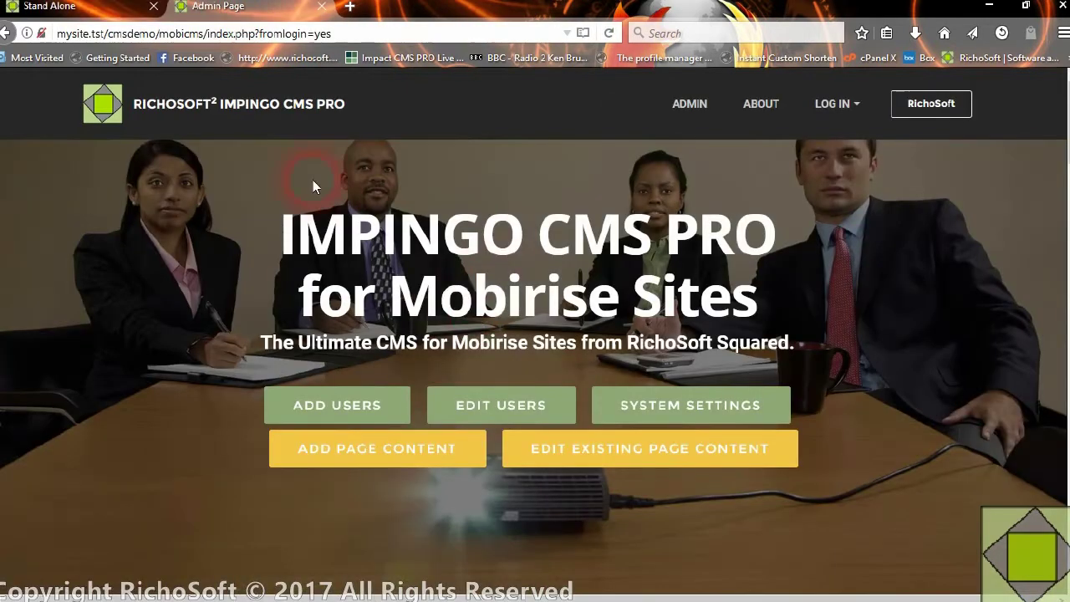
{"action": "left_click", "coordinate": [380, 451]}
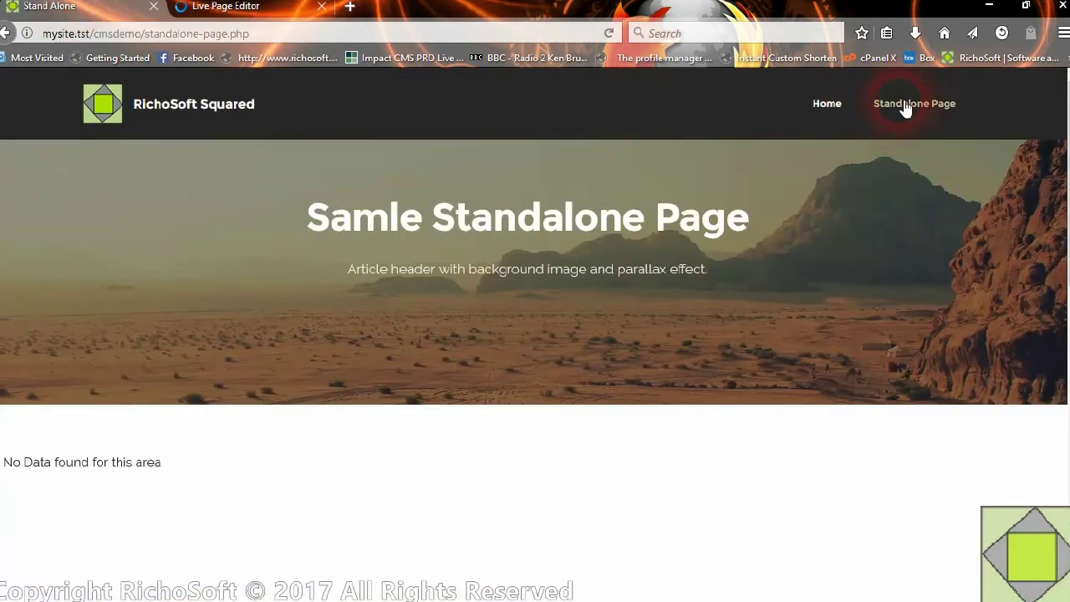
{"action": "left_click", "coordinate": [243, 7]}
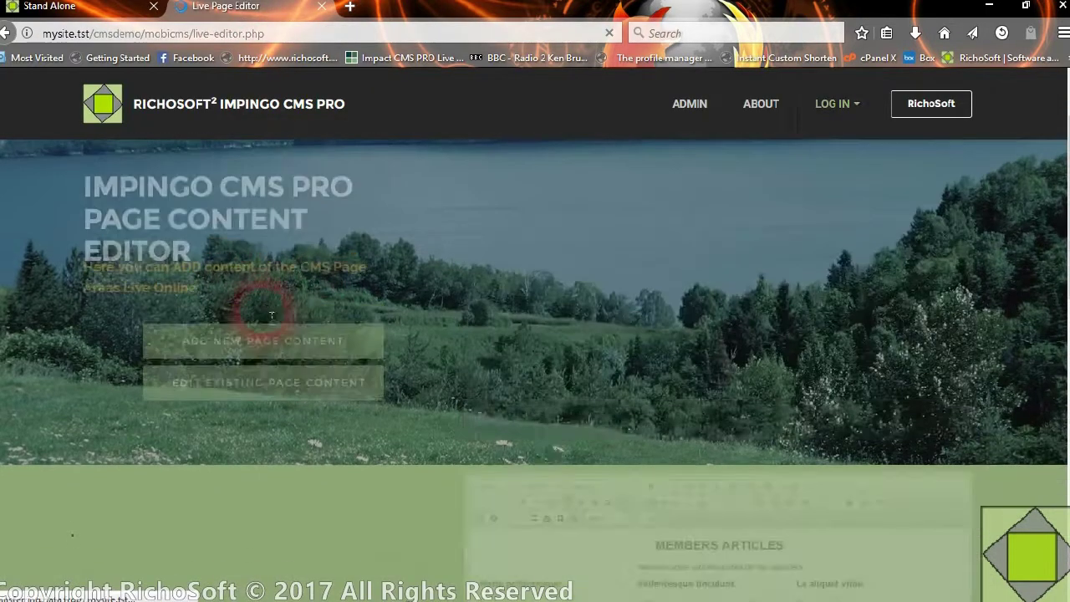
{"action": "scroll", "coordinate": [306, 436], "scroll_direction": "down", "scroll_amount": 5}
{"action": "scroll", "coordinate": [296, 415], "scroll_direction": "down", "scroll_amount": 2}
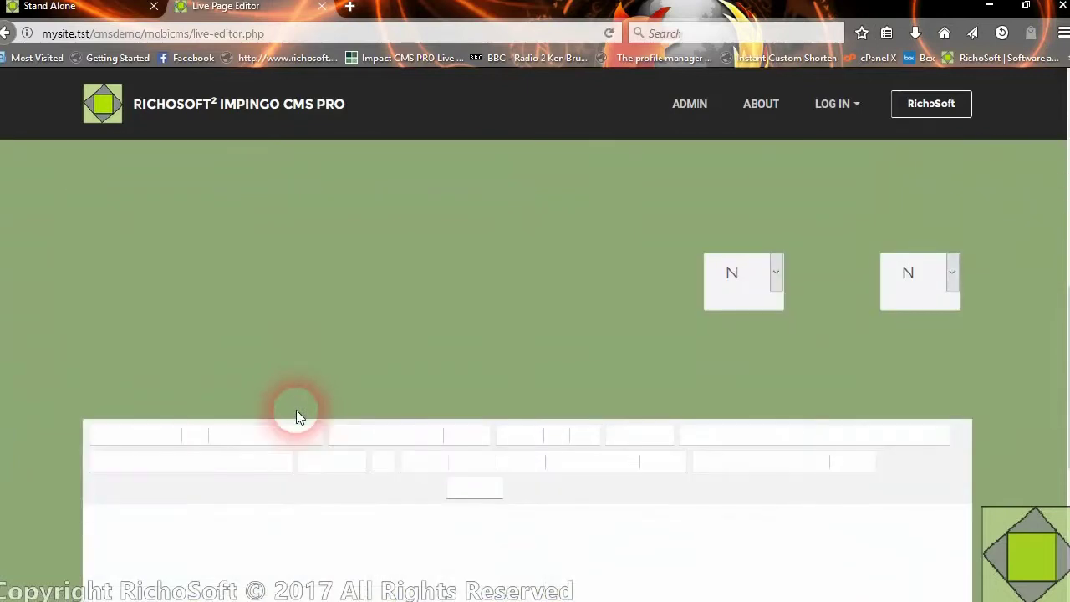
{"action": "scroll", "coordinate": [296, 410], "scroll_direction": "up", "scroll_amount": 6}
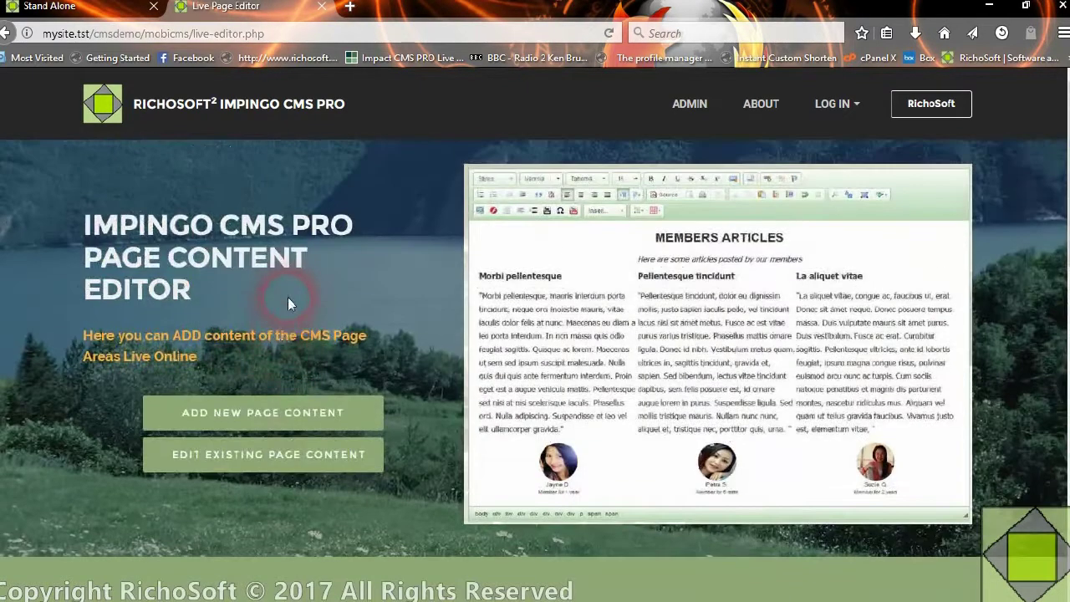
{"action": "scroll", "coordinate": [288, 297], "scroll_direction": "down", "scroll_amount": 7}
{"action": "scroll", "coordinate": [272, 389], "scroll_direction": "up", "scroll_amount": 7}
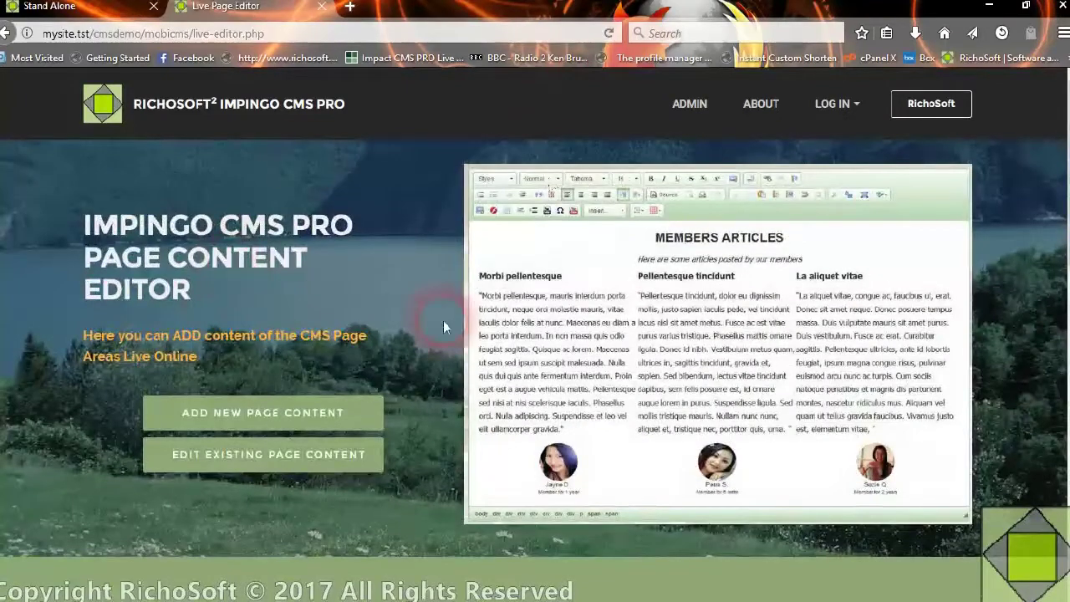
- Start new page content named standalone-page.php with page title Standalone Page
{"action": "left_click", "coordinate": [275, 412]}
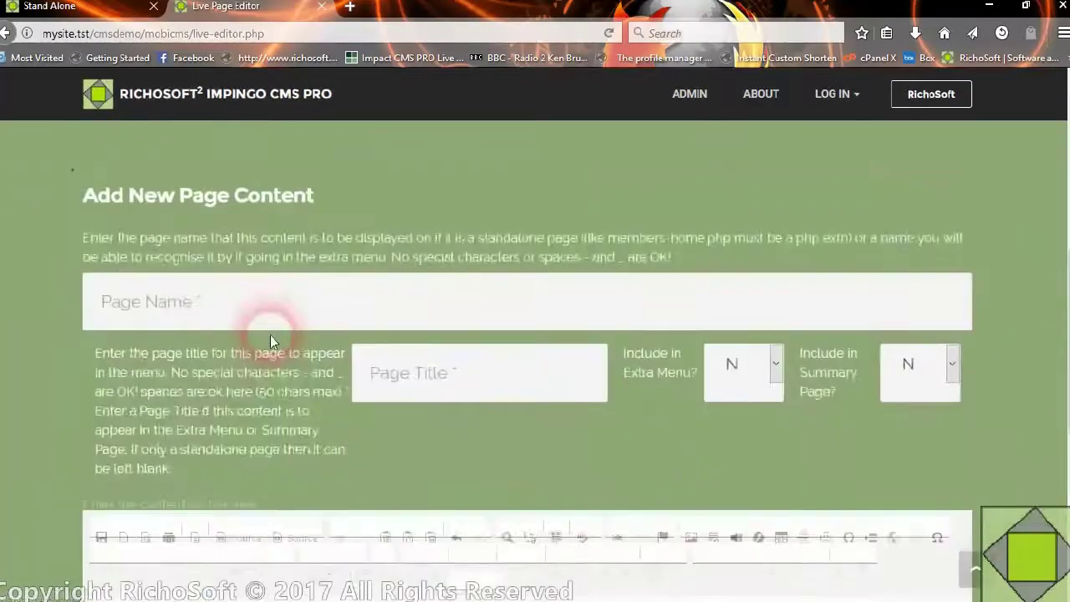
{"action": "type", "text": "s"}
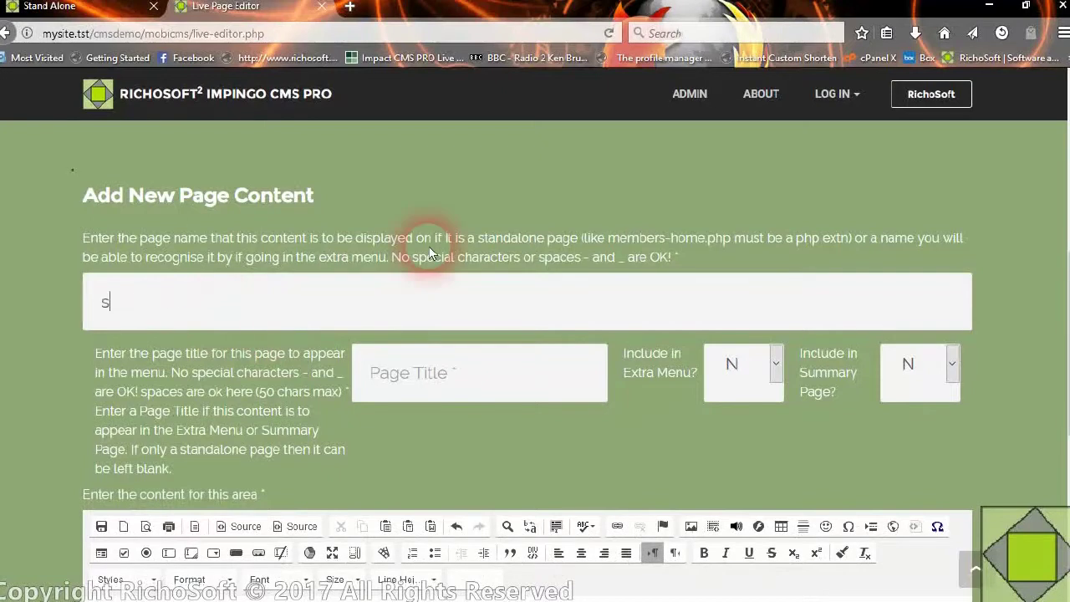
{"action": "type", "text": "tandalone-page.php"}
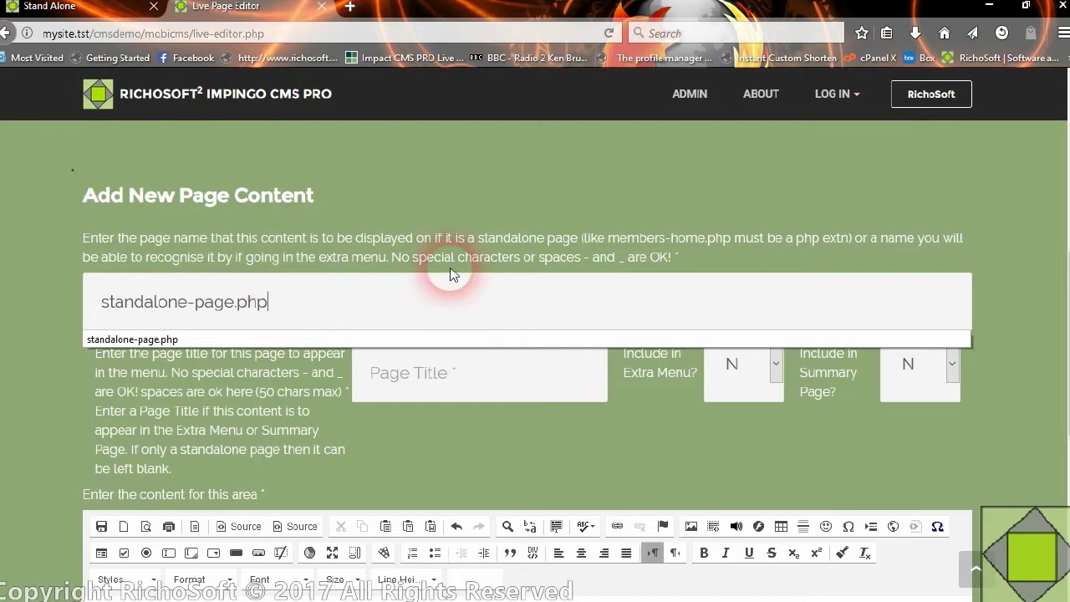
{"action": "key", "text": "Down"}
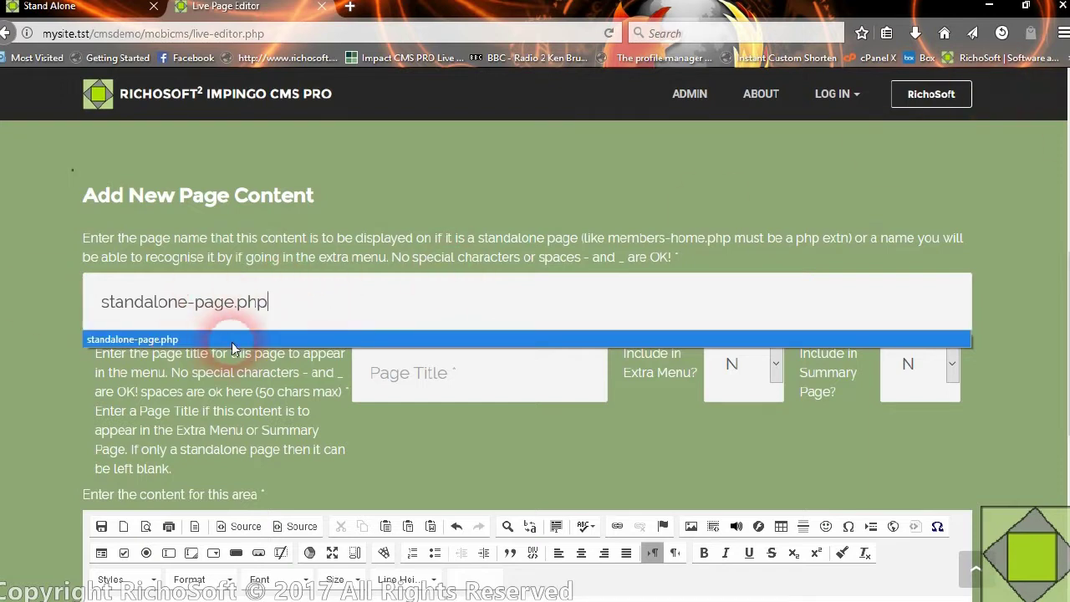
{"action": "key", "text": "Return"}
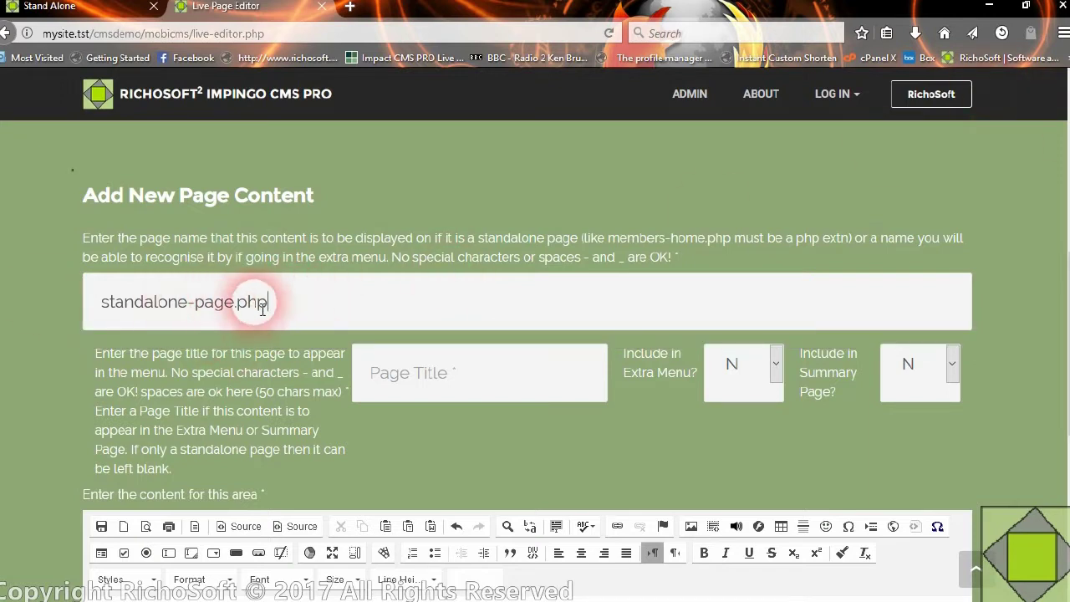
{"action": "left_click", "coordinate": [477, 388]}
{"action": "type", "text": "Sta"}
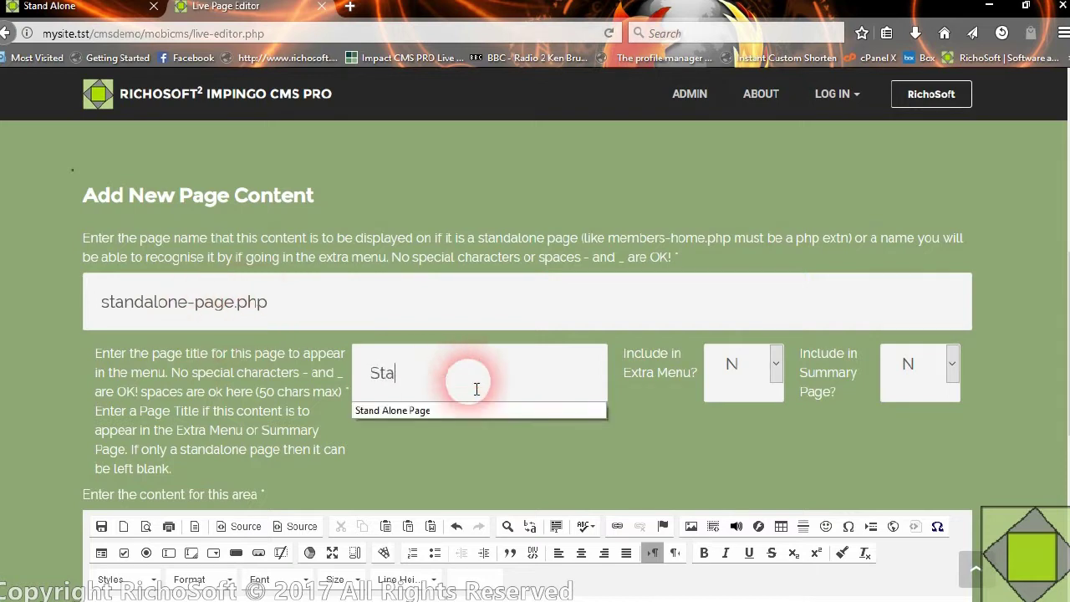
{"action": "type", "text": "ndalone Page"}
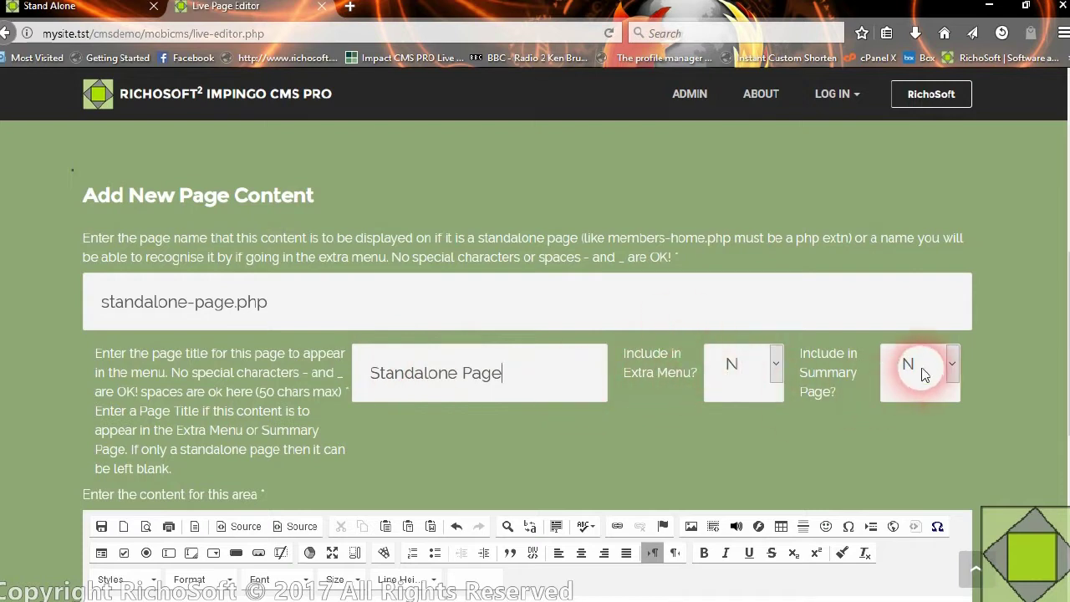
- Insert the About RichoSoft template into the empty content area
{"action": "scroll", "coordinate": [353, 287], "scroll_direction": "down", "scroll_amount": 3}
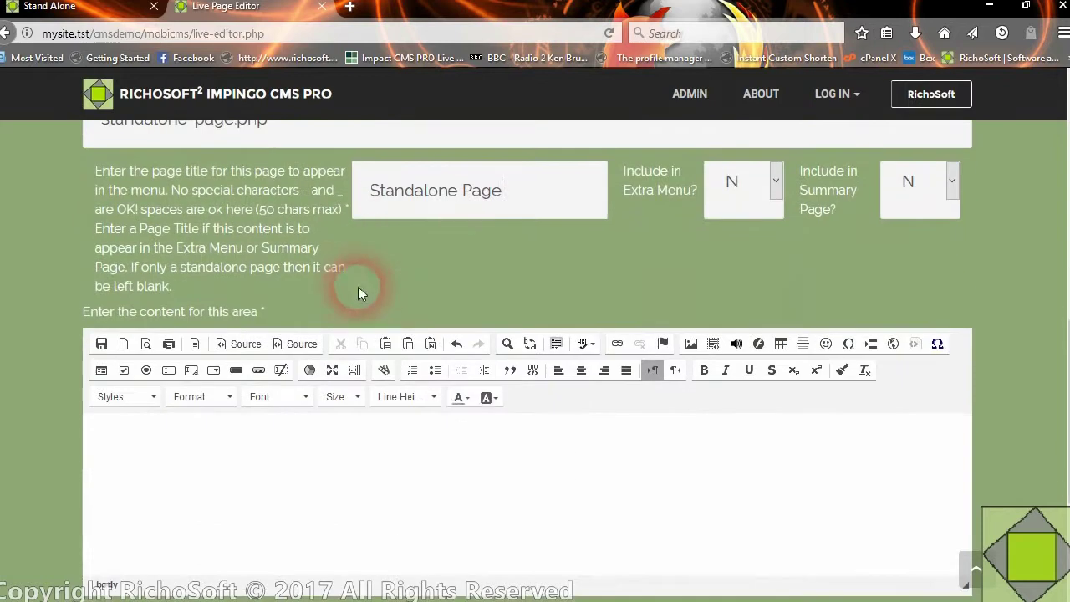
{"action": "scroll", "coordinate": [382, 310], "scroll_direction": "down", "scroll_amount": 2}
{"action": "left_click", "coordinate": [317, 372]}
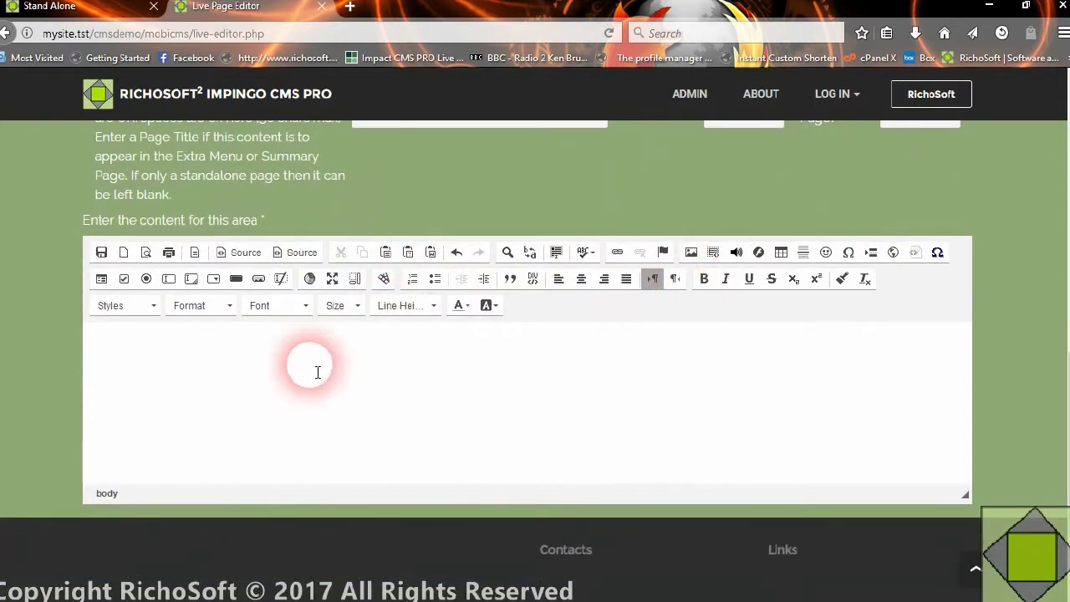
{"action": "left_click", "coordinate": [194, 254]}
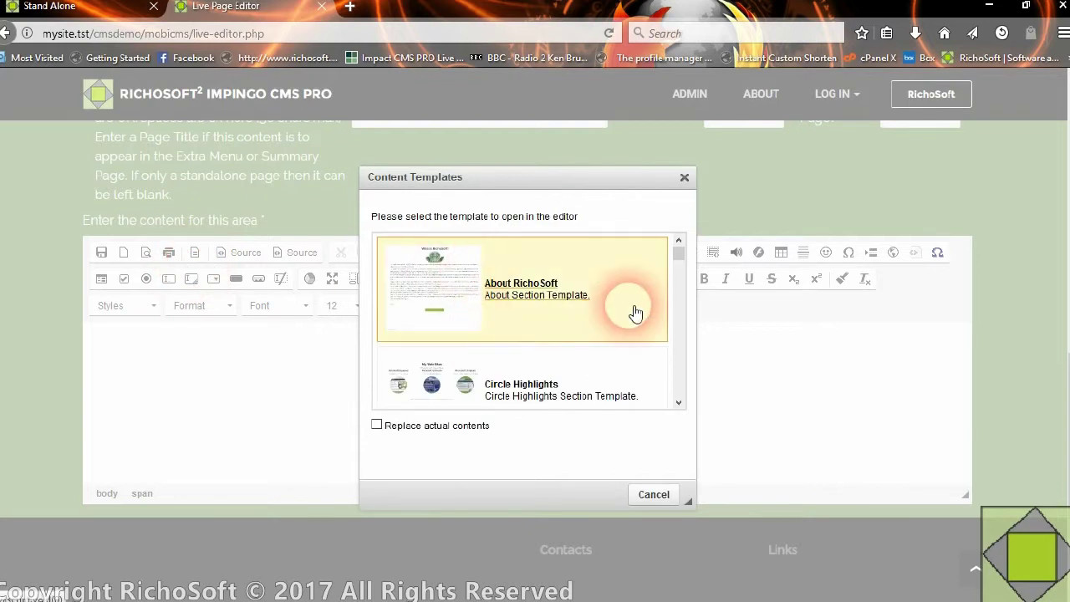
{"action": "left_click", "coordinate": [522, 280]}
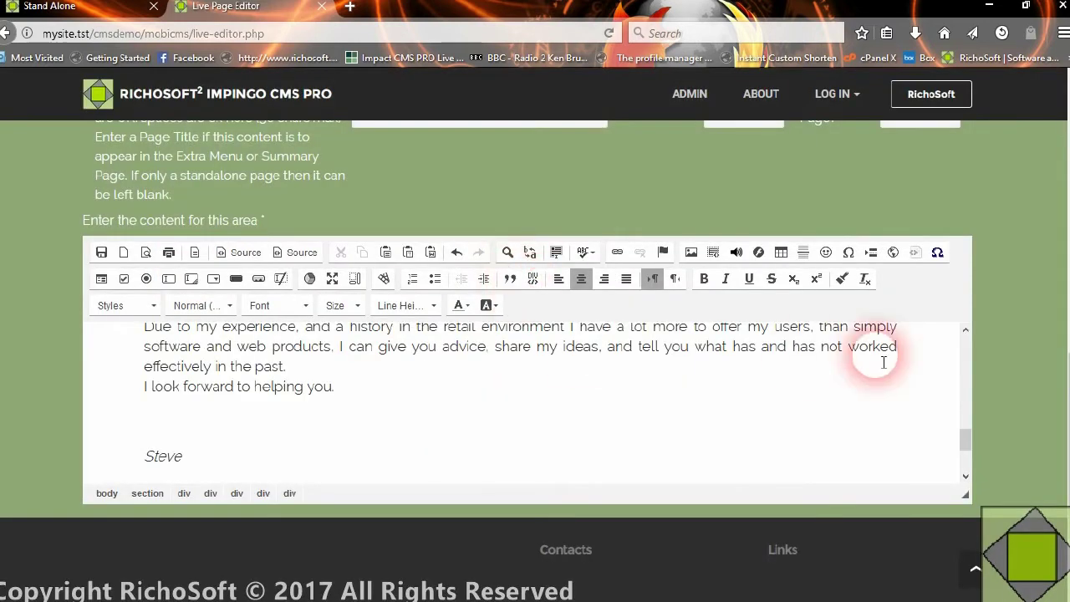
- Save the new page content record and dismiss the Success message
{"action": "left_click_drag", "start_coordinate": [965, 434], "coordinate": [967, 328]}
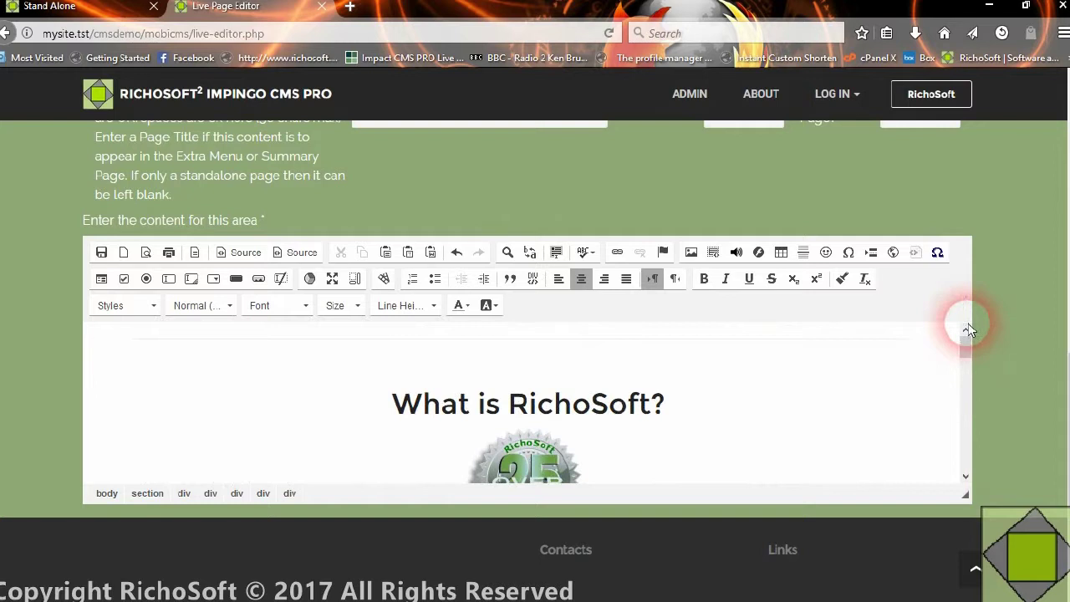
{"action": "scroll", "coordinate": [618, 393], "scroll_direction": "down", "scroll_amount": 10}
{"action": "scroll", "coordinate": [573, 424], "scroll_direction": "down", "scroll_amount": 3}
{"action": "scroll", "coordinate": [359, 393], "scroll_direction": "up", "scroll_amount": 12}
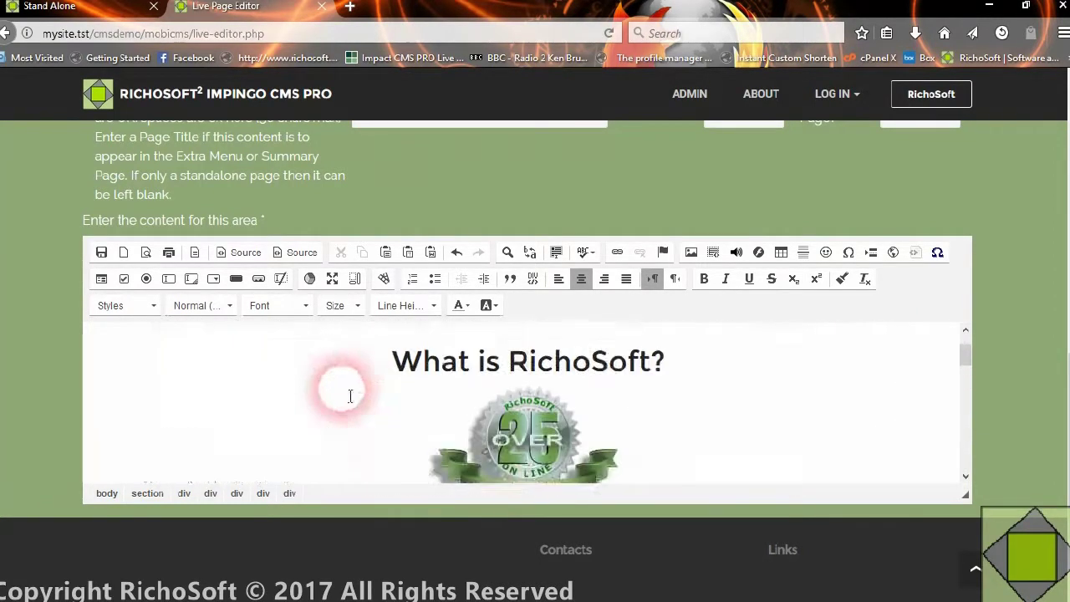
{"action": "scroll", "coordinate": [351, 395], "scroll_direction": "up", "scroll_amount": 1}
{"action": "left_click", "coordinate": [102, 252]}
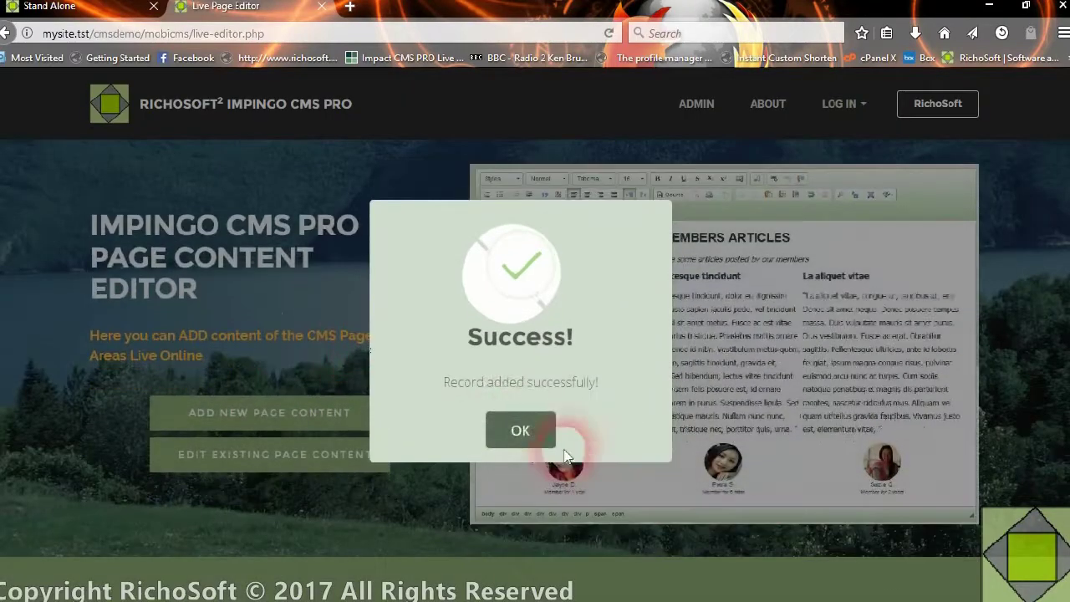
{"action": "left_click", "coordinate": [516, 425]}
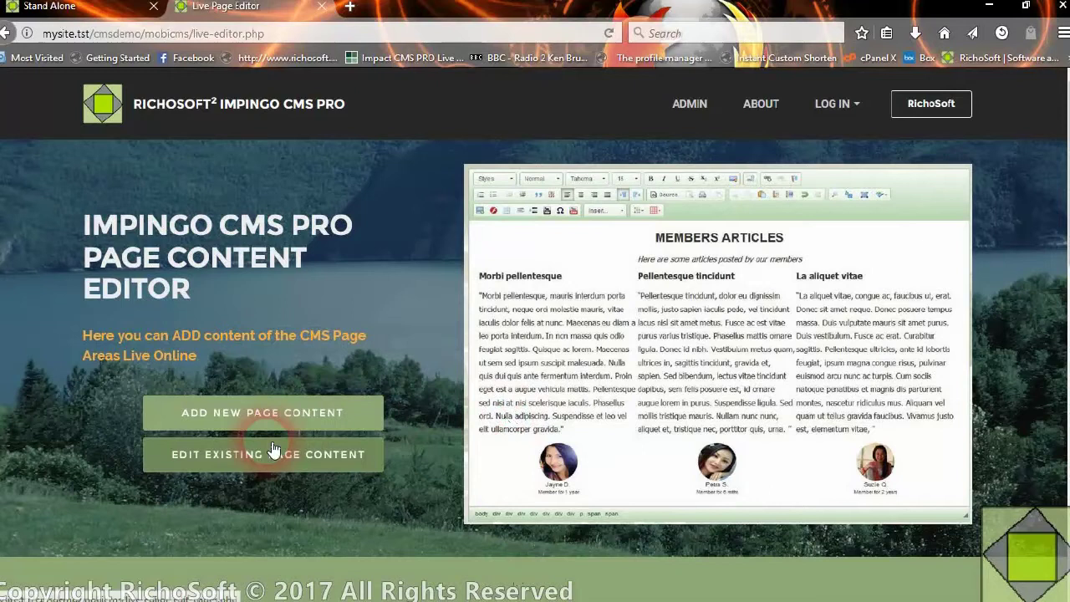
- Reload the live standalone page and scroll through its new 'What is RichoSoft?' section
{"action": "left_click", "coordinate": [65, 12]}
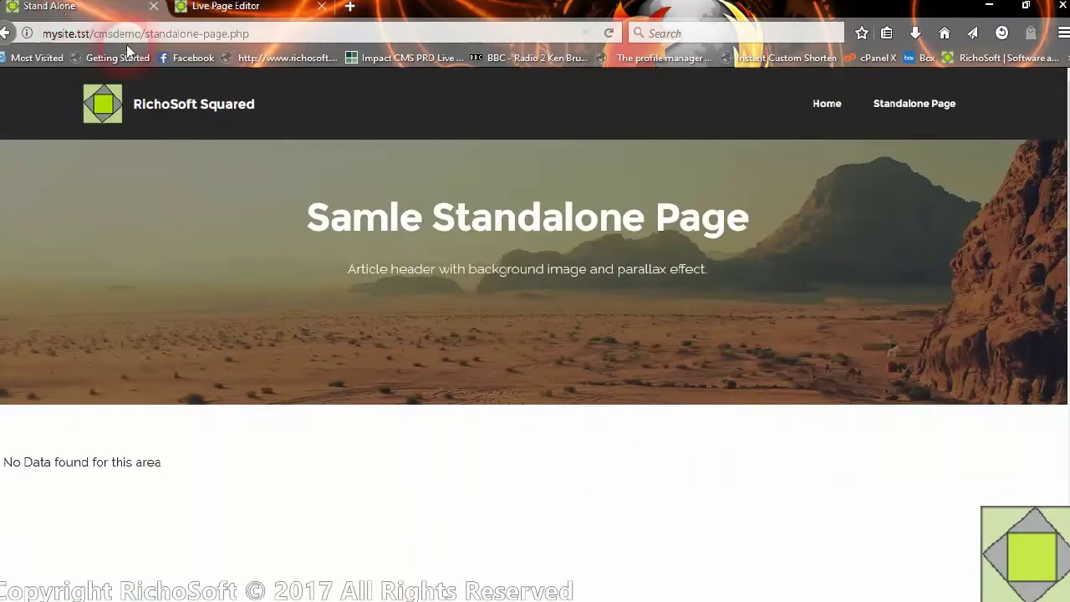
{"action": "left_click", "coordinate": [610, 34]}
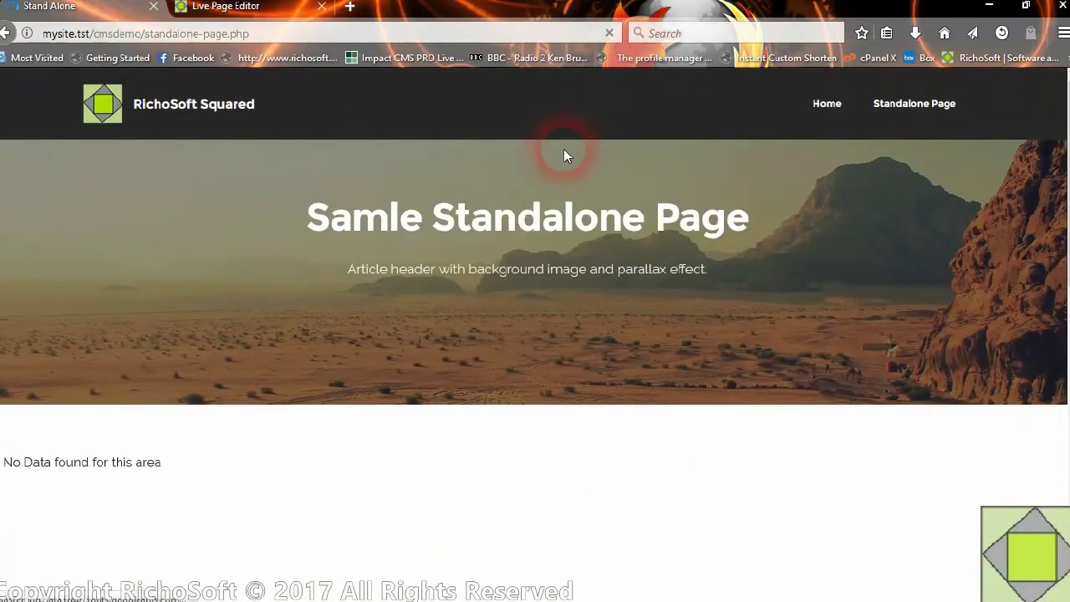
{"action": "scroll", "coordinate": [585, 334], "scroll_direction": "down", "scroll_amount": 5}
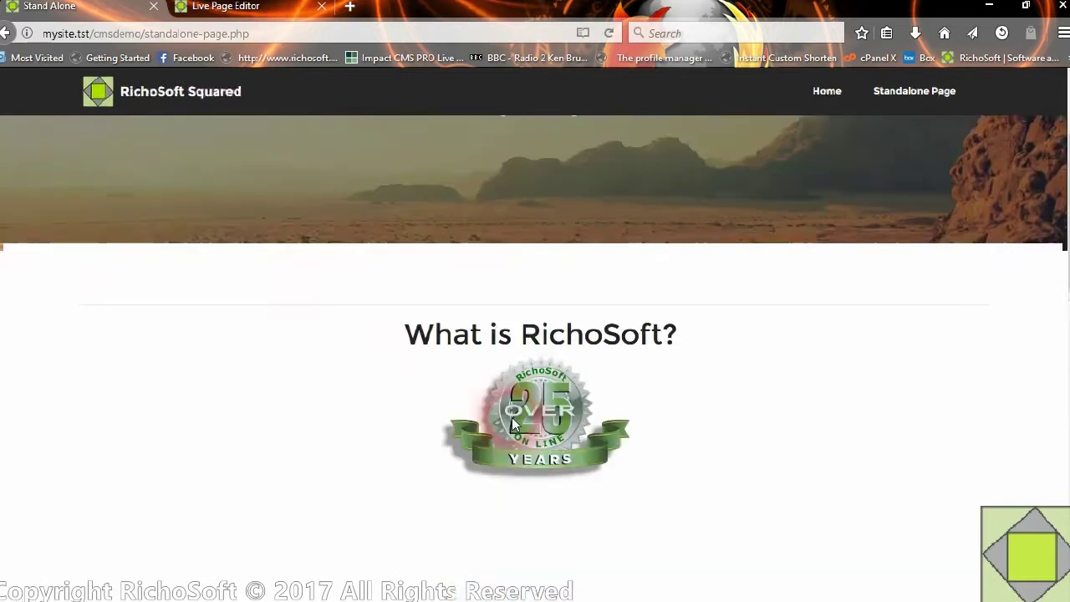
{"action": "scroll", "coordinate": [512, 408], "scroll_direction": "up", "scroll_amount": 5}
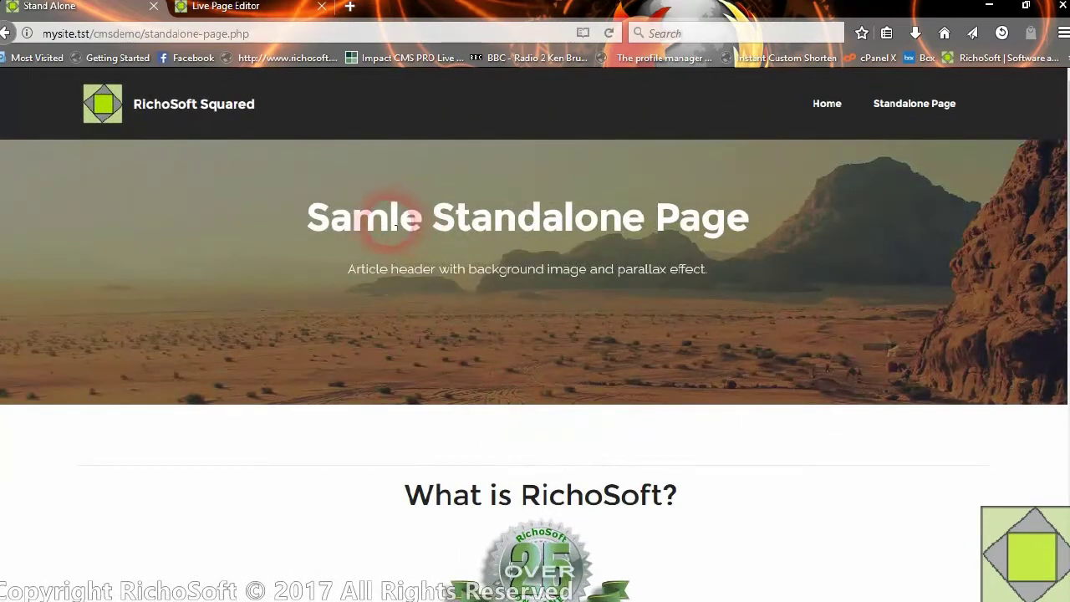
{"action": "scroll", "coordinate": [526, 306], "scroll_direction": "down", "scroll_amount": 5}
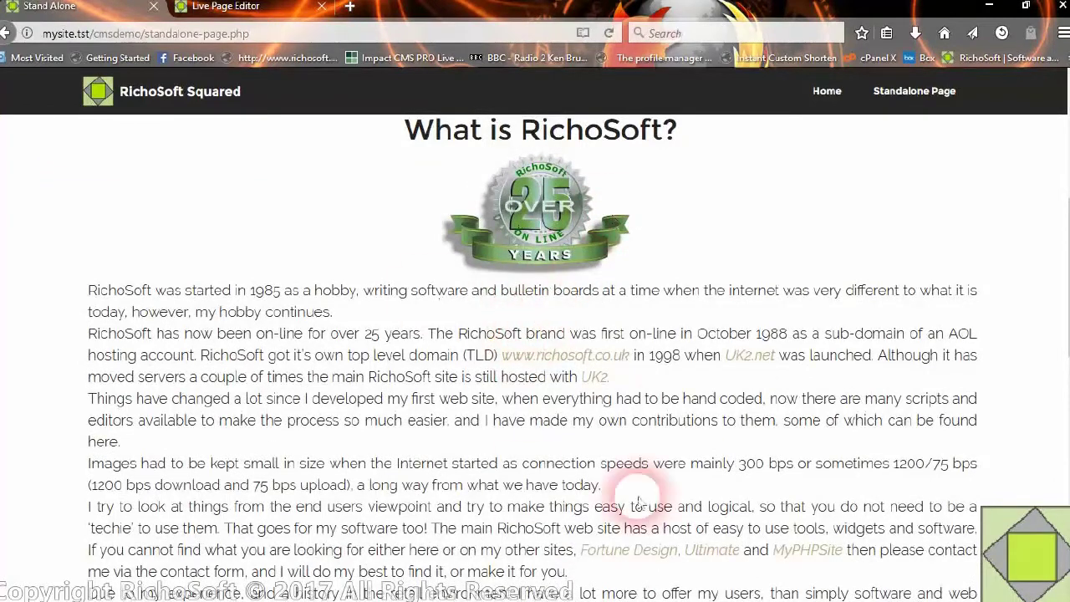
{"action": "scroll", "coordinate": [673, 384], "scroll_direction": "down", "scroll_amount": 4}
{"action": "scroll", "coordinate": [664, 392], "scroll_direction": "down", "scroll_amount": 3}
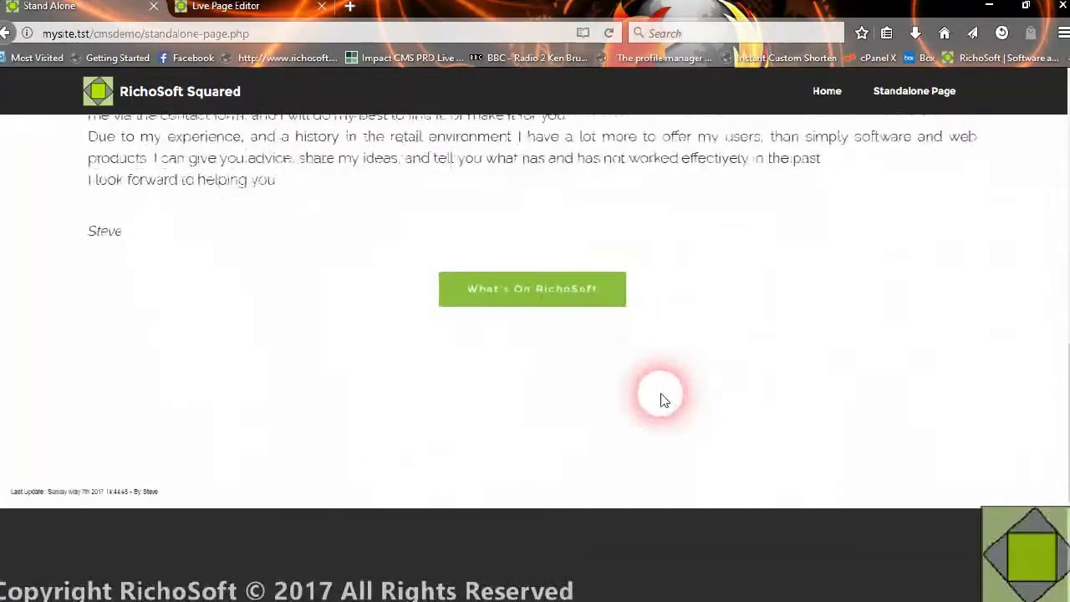
{"action": "scroll", "coordinate": [648, 388], "scroll_direction": "up", "scroll_amount": 12}
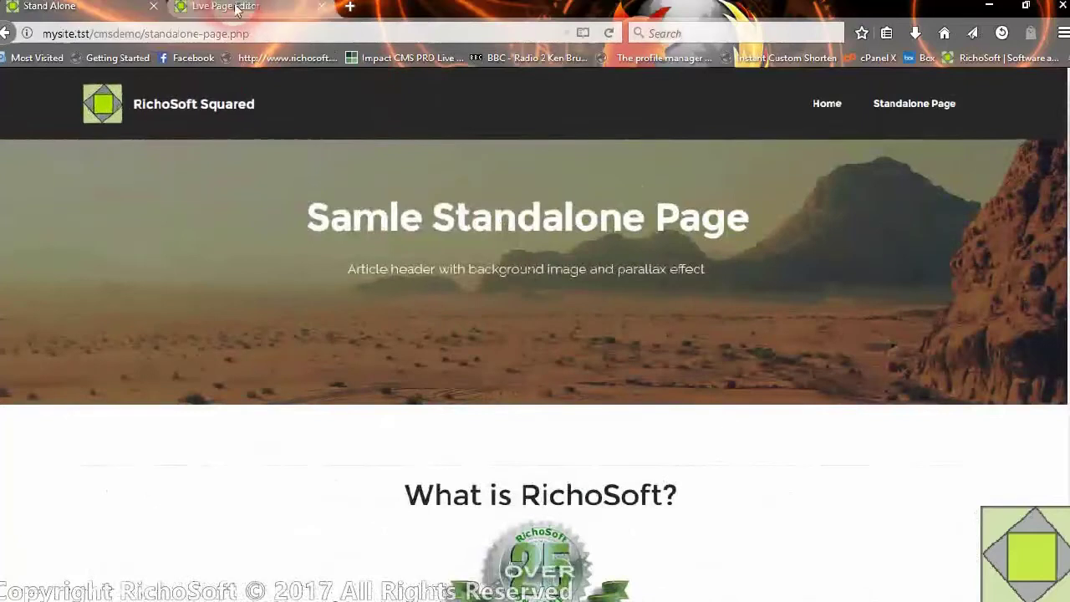
- Open the standalone-page.php content in Impingo's Edit Existing Page Content form
{"action": "left_click", "coordinate": [224, 6]}
{"action": "scroll", "coordinate": [497, 313], "scroll_direction": "down", "scroll_amount": 5}
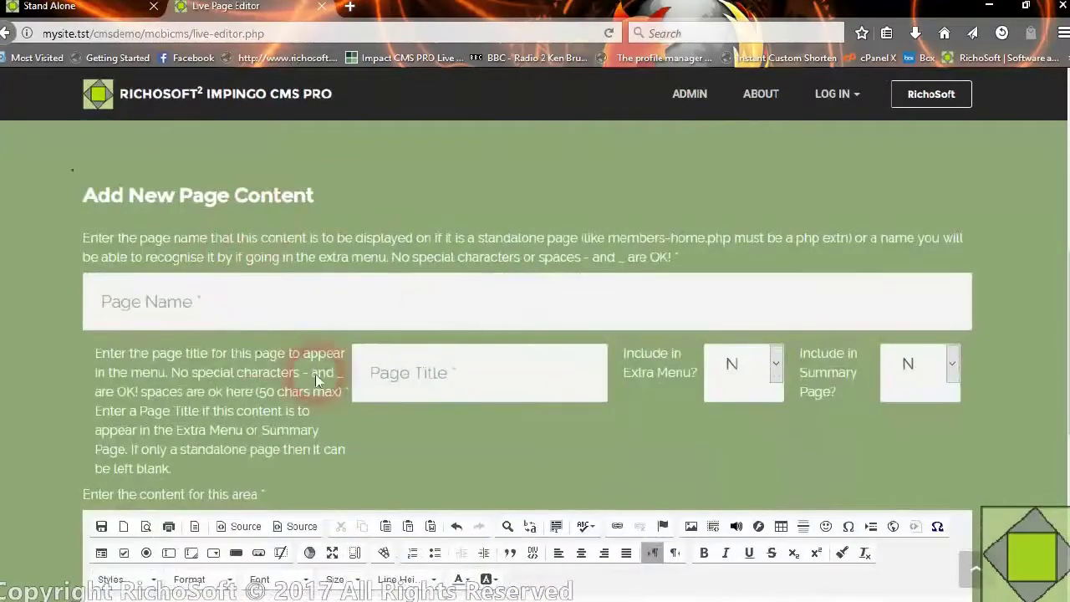
{"action": "scroll", "coordinate": [275, 260], "scroll_direction": "up", "scroll_amount": 3}
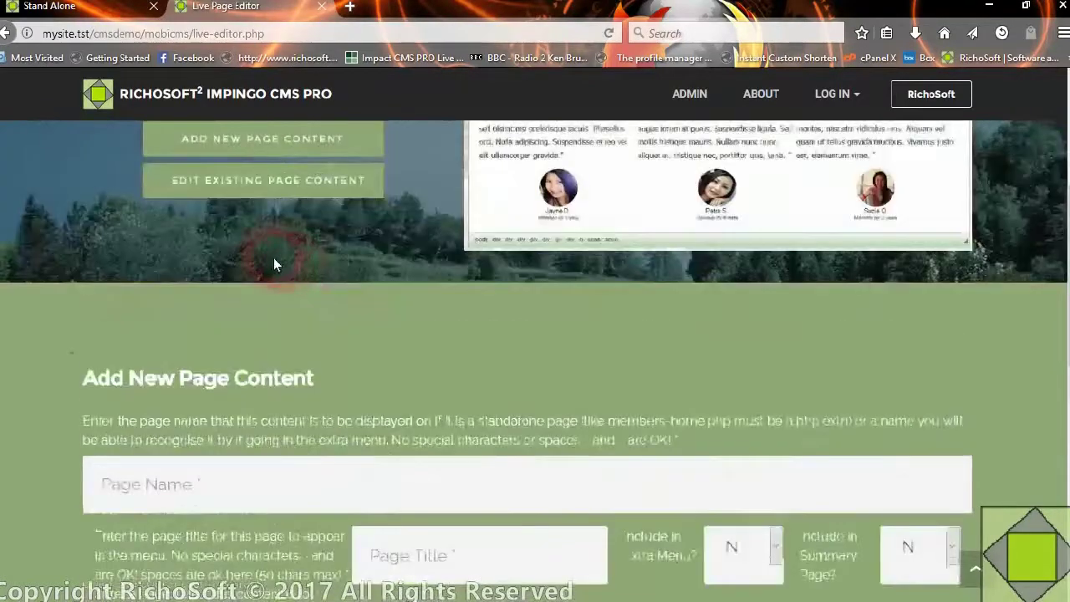
{"action": "left_click", "coordinate": [278, 186]}
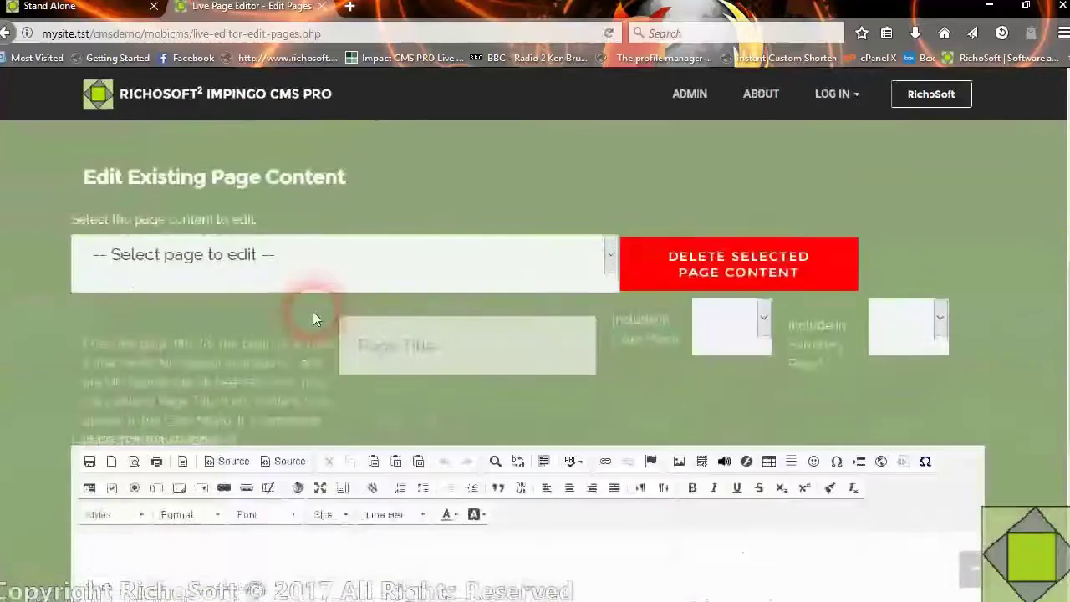
{"action": "left_click", "coordinate": [305, 259]}
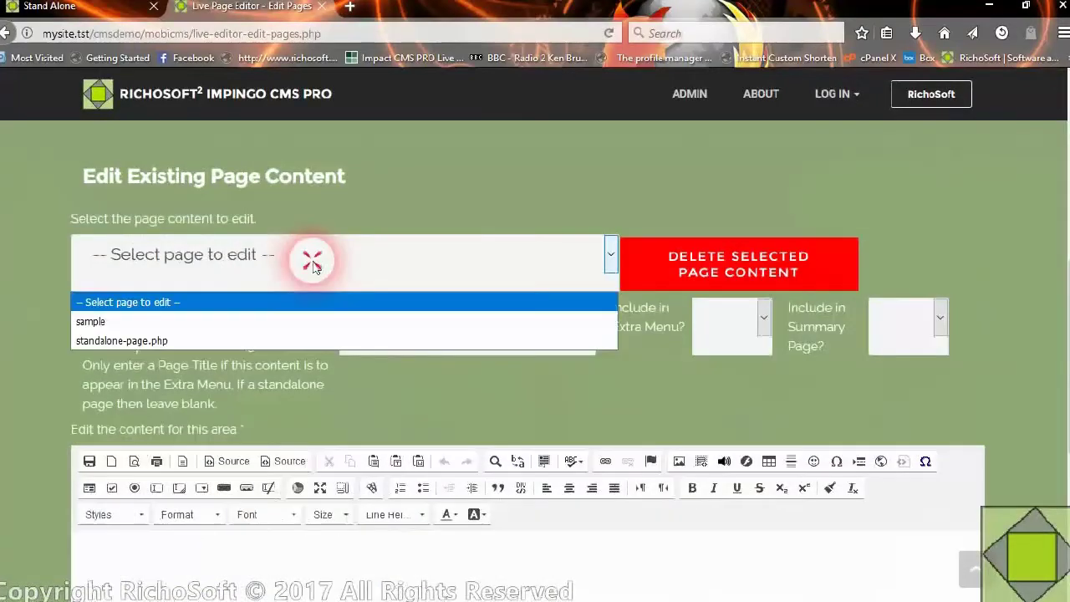
{"action": "left_click", "coordinate": [117, 341]}
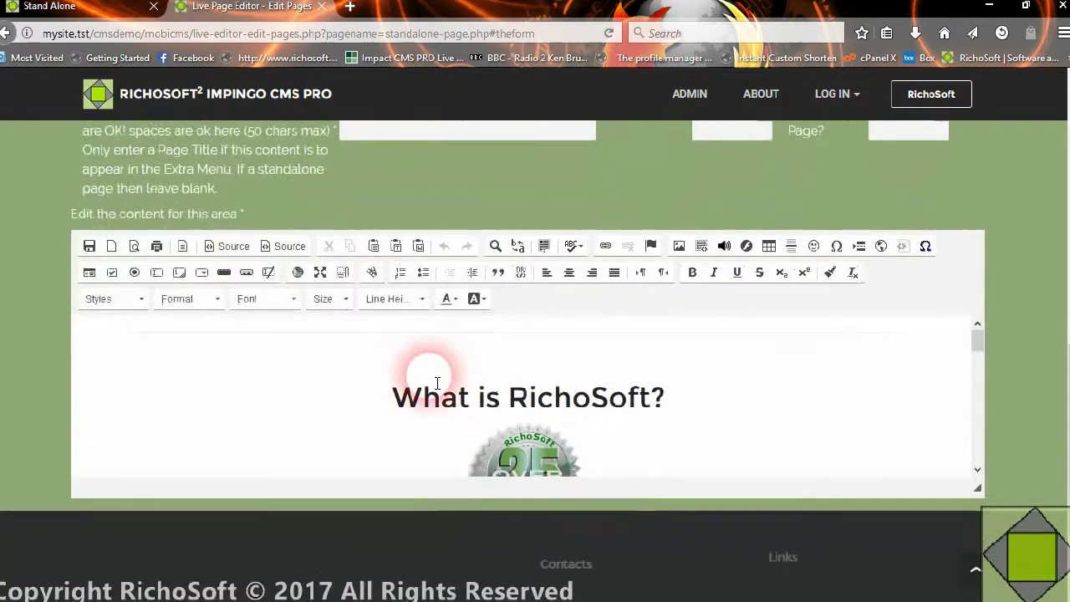
- Change the heading to 'What is RichoSoft all about?' and save the page content
{"action": "left_click", "coordinate": [517, 410]}
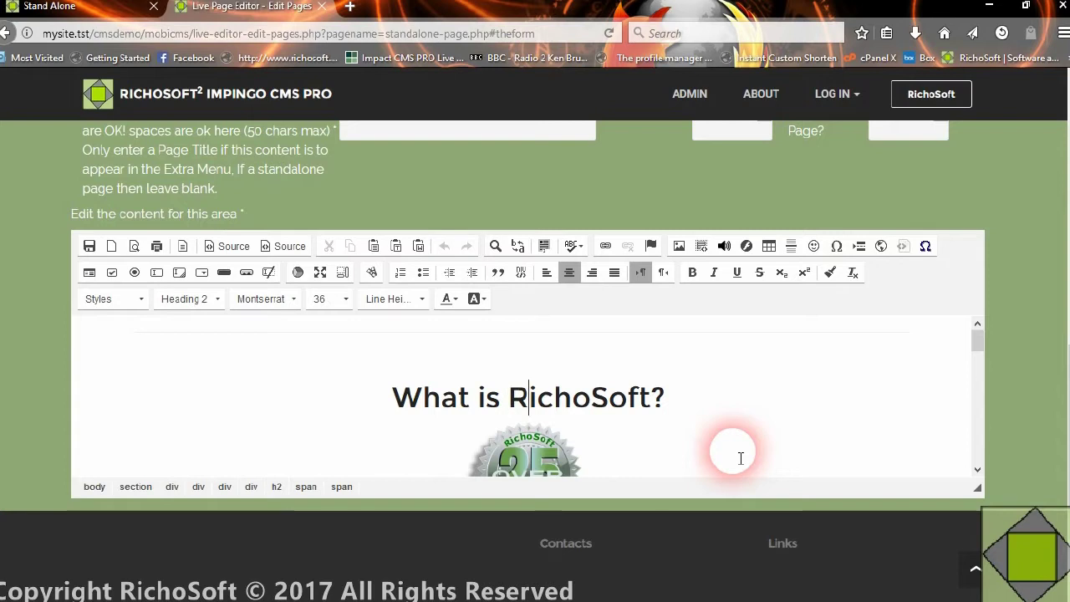
{"action": "type", "text": "all "}
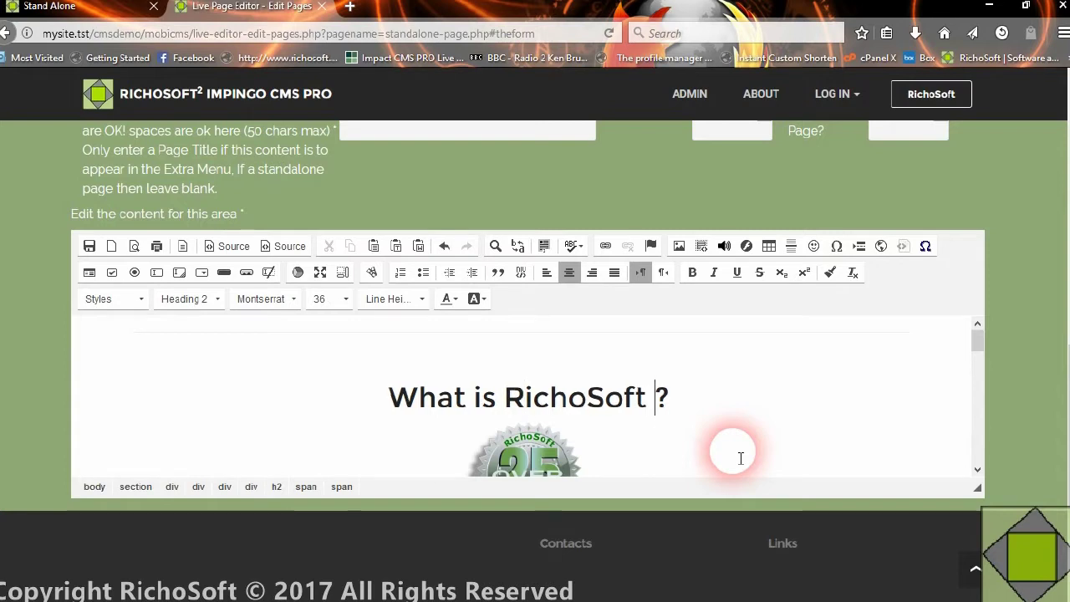
{"action": "type", "text": "about"}
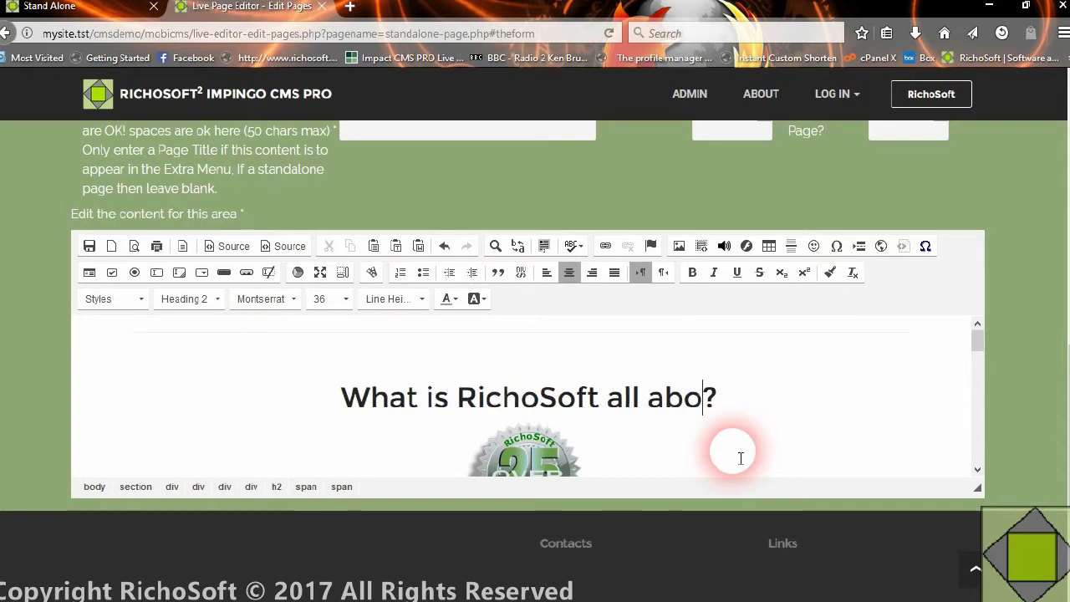
{"action": "left_click", "coordinate": [762, 426]}
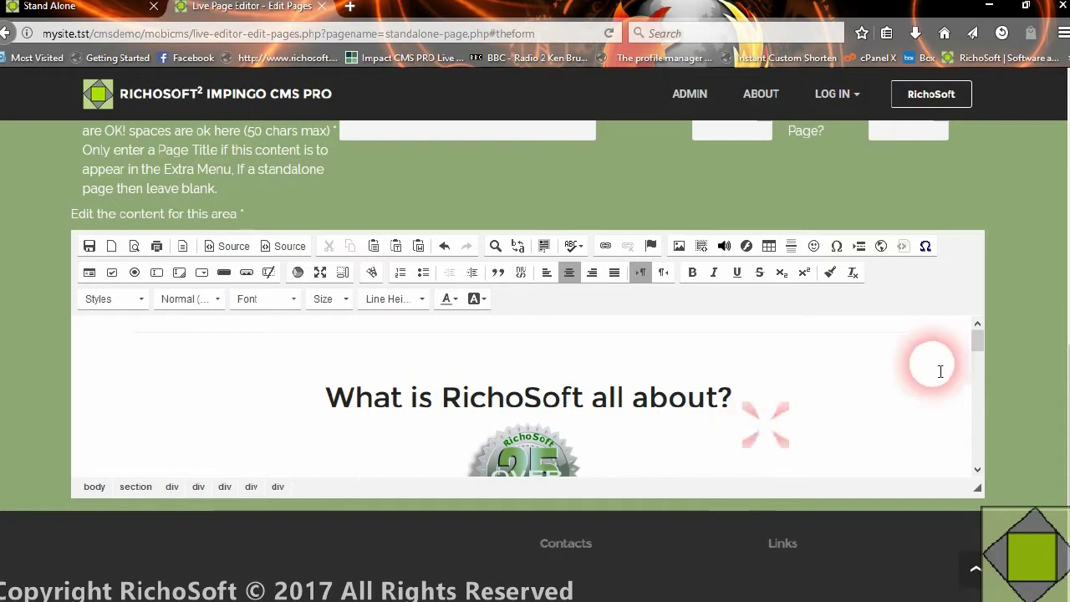
{"action": "scroll", "coordinate": [976, 338], "scroll_direction": "down", "scroll_amount": 3}
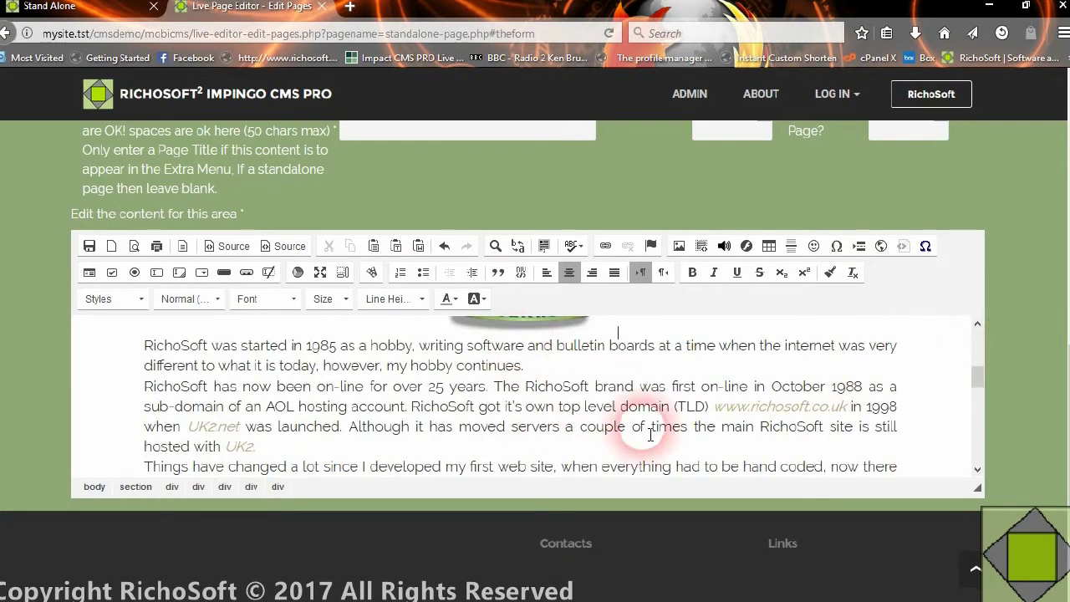
{"action": "left_click", "coordinate": [74, 237]}
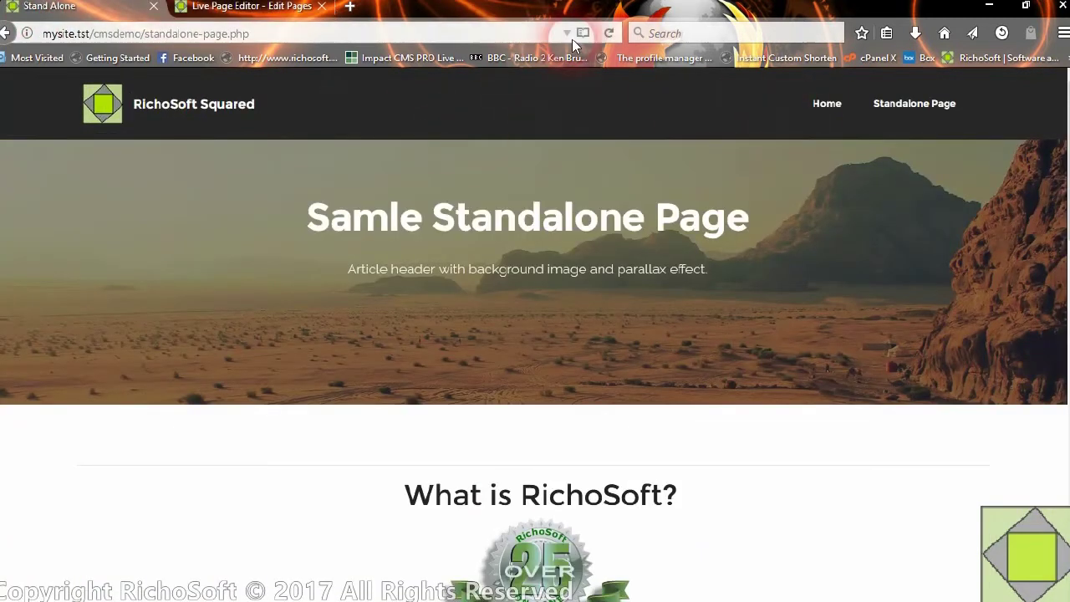
- Reload the live page and scroll to confirm the heading 'What is RichoSoft all about?'
{"action": "left_click", "coordinate": [610, 33]}
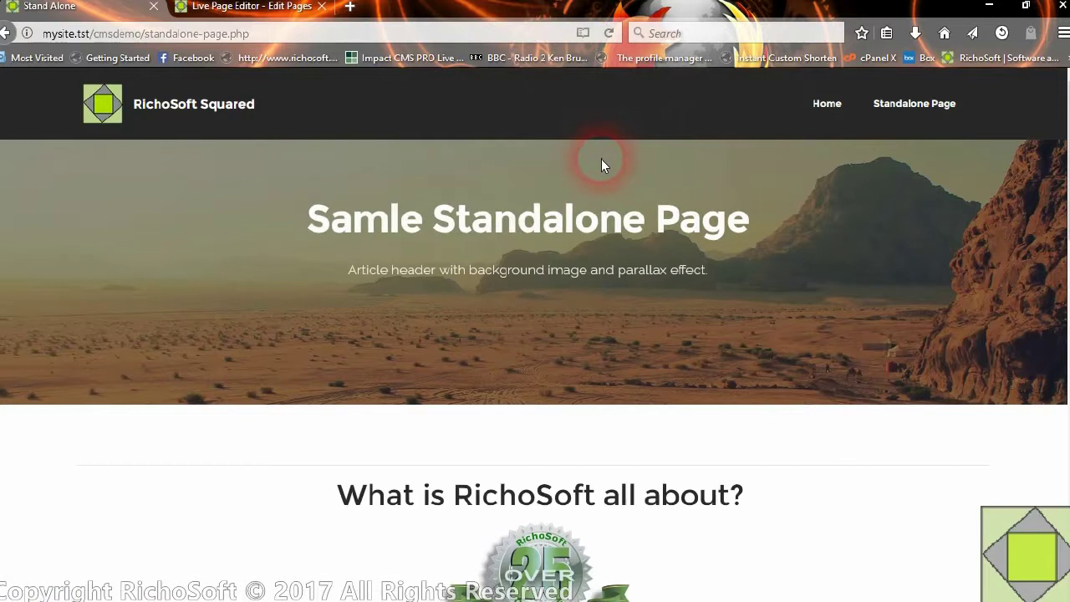
{"action": "scroll", "coordinate": [382, 401], "scroll_direction": "down", "scroll_amount": 3}
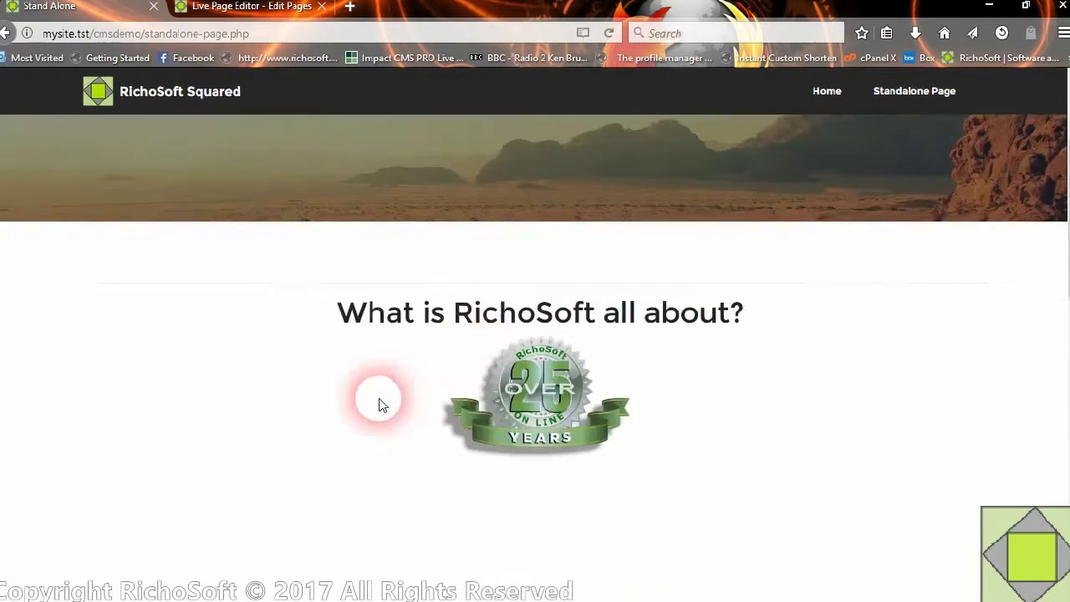
{"action": "scroll", "coordinate": [376, 449], "scroll_direction": "down", "scroll_amount": 5}
{"action": "scroll", "coordinate": [376, 449], "scroll_direction": "up", "scroll_amount": 10}
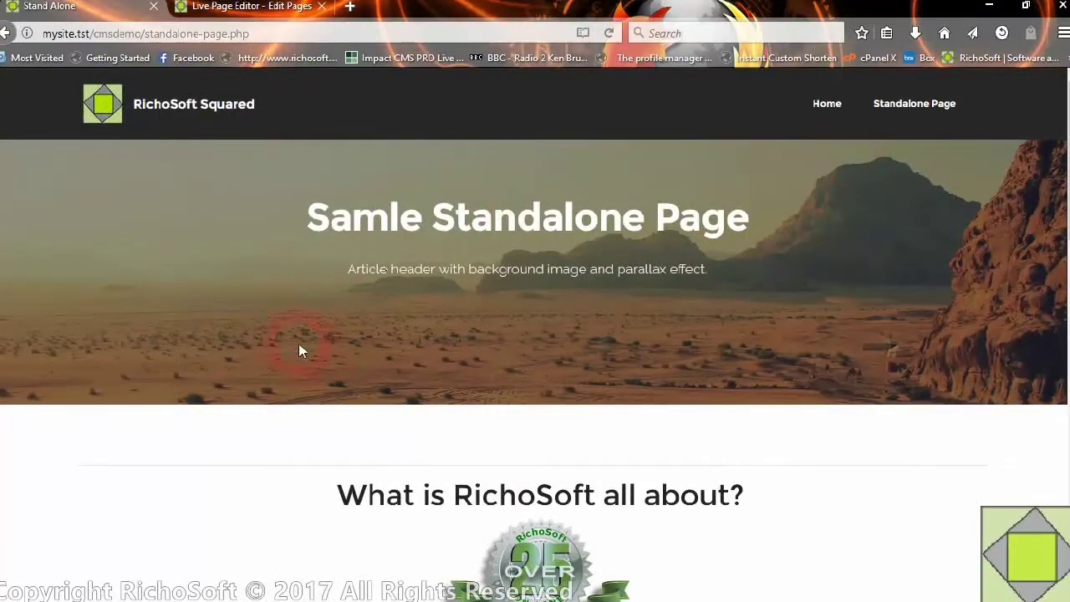
- Bring Mobirise back to front and close its side menu to show standalone-page.php
{"action": "mouse_move", "coordinate": [516, 595]}
{"action": "left_click", "coordinate": [672, 592]}
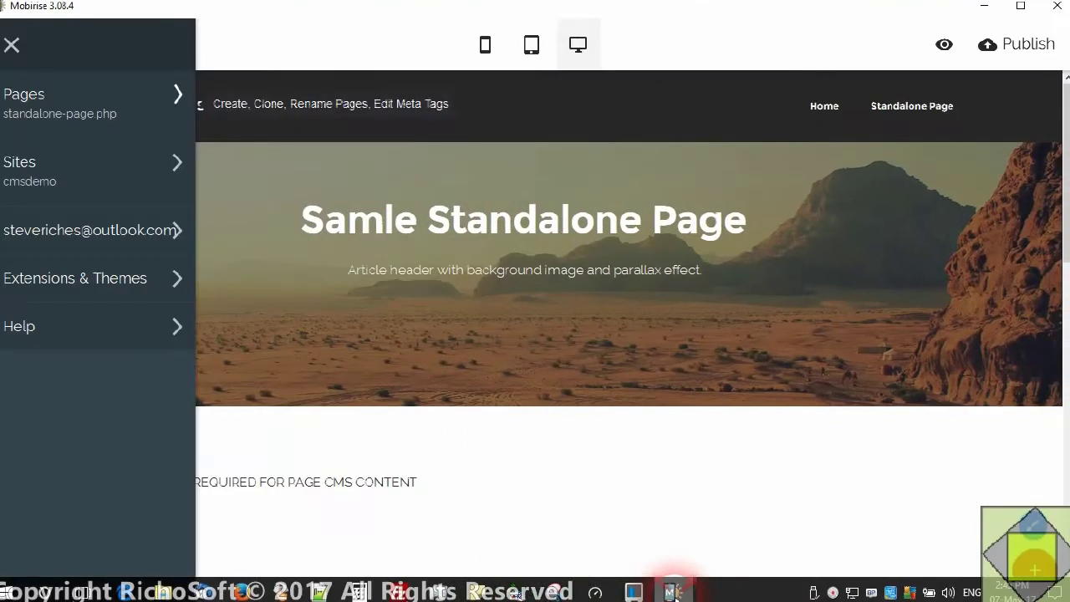
{"action": "left_click", "coordinate": [674, 22]}
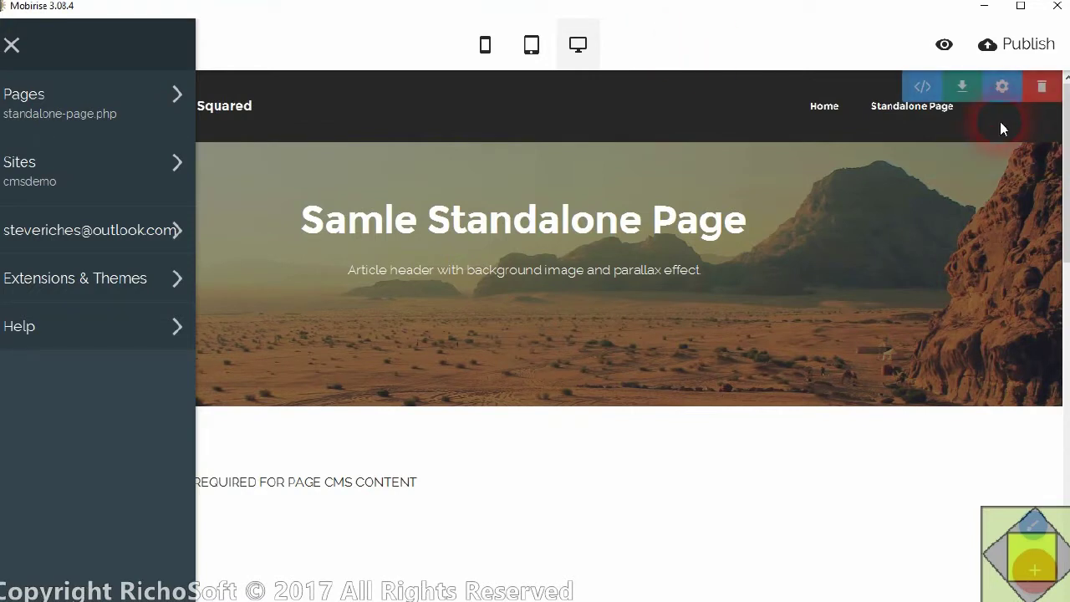
{"action": "left_click", "coordinate": [647, 17]}
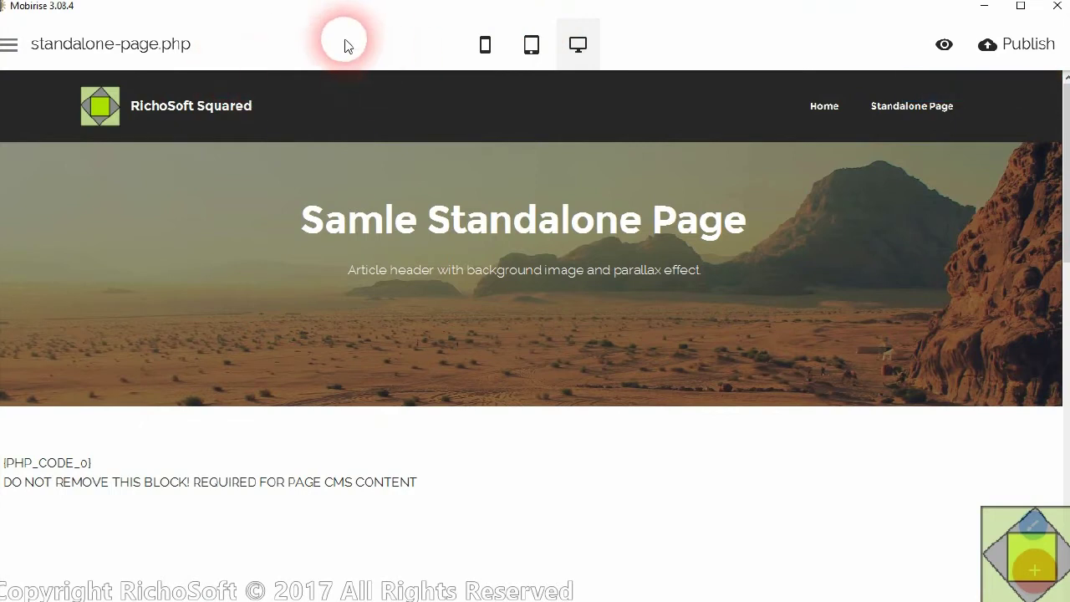
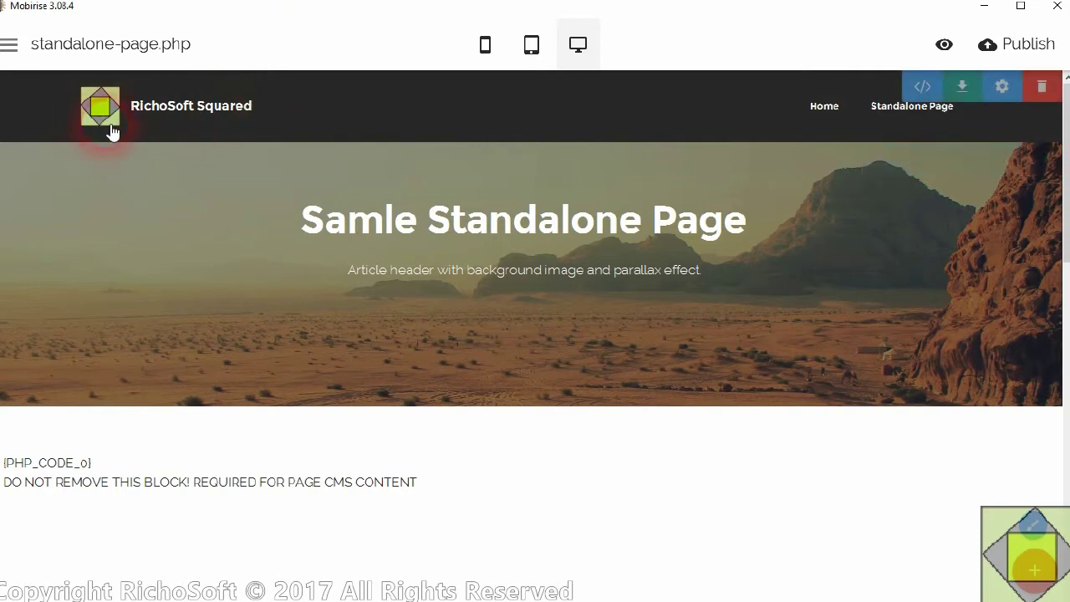
- Fix the hero title typo so it reads 'Sample Standalone Page'
{"action": "left_click", "coordinate": [326, 219]}
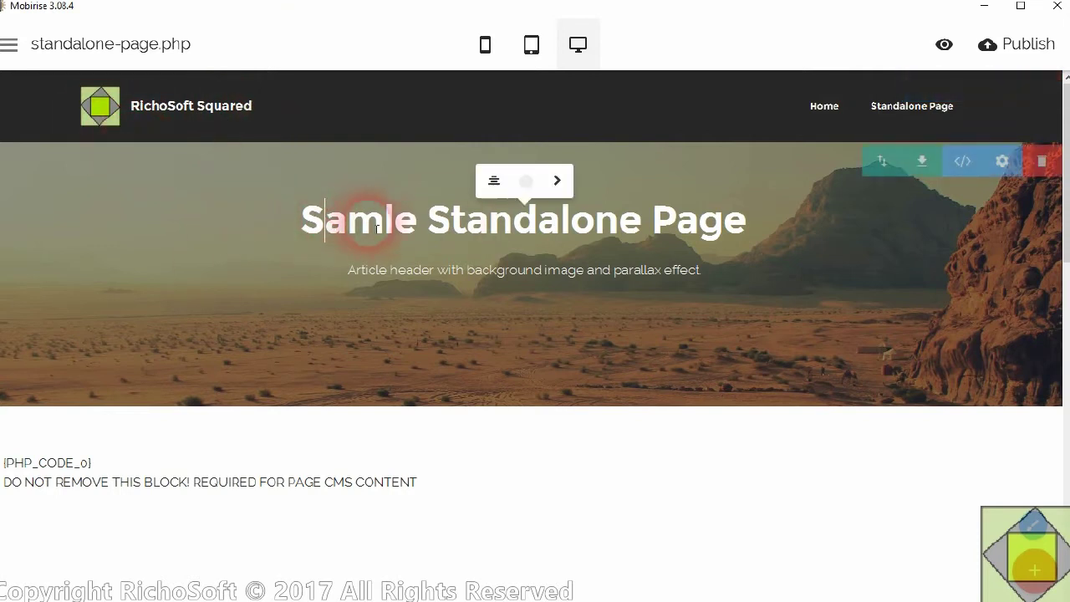
{"action": "type", "text": "p"}
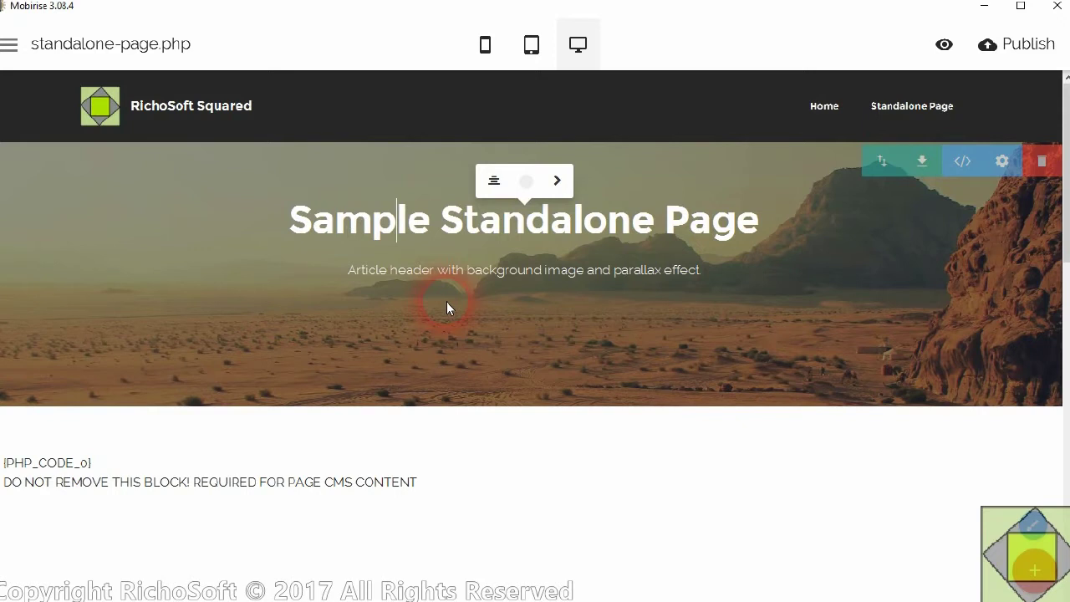
{"action": "left_click", "coordinate": [456, 339]}
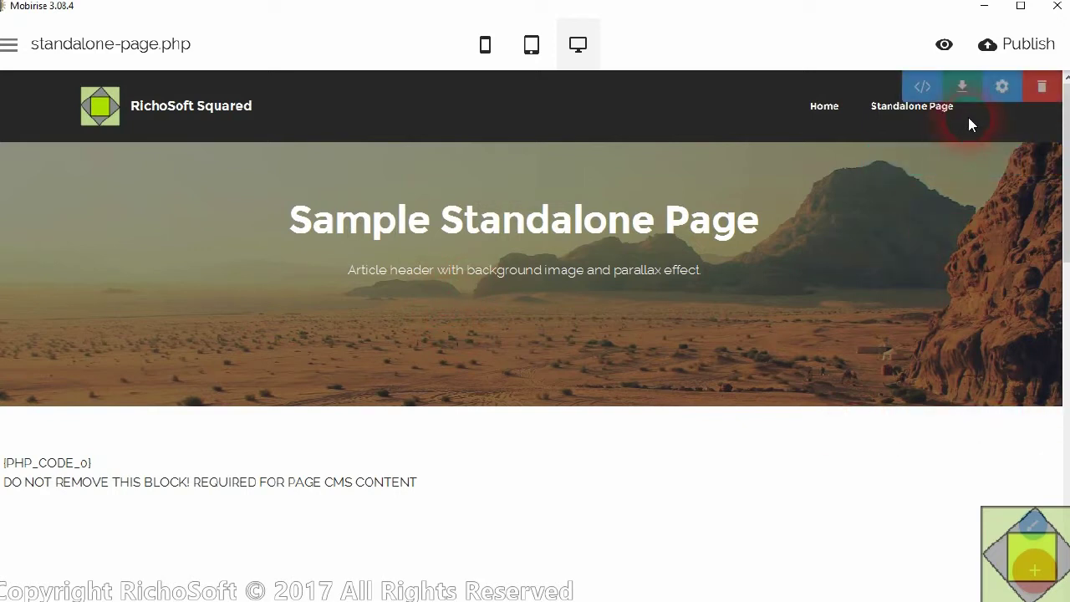
- Add a duplicate 'Standalone Page' item to the navbar after Home
{"action": "left_click", "coordinate": [907, 113]}
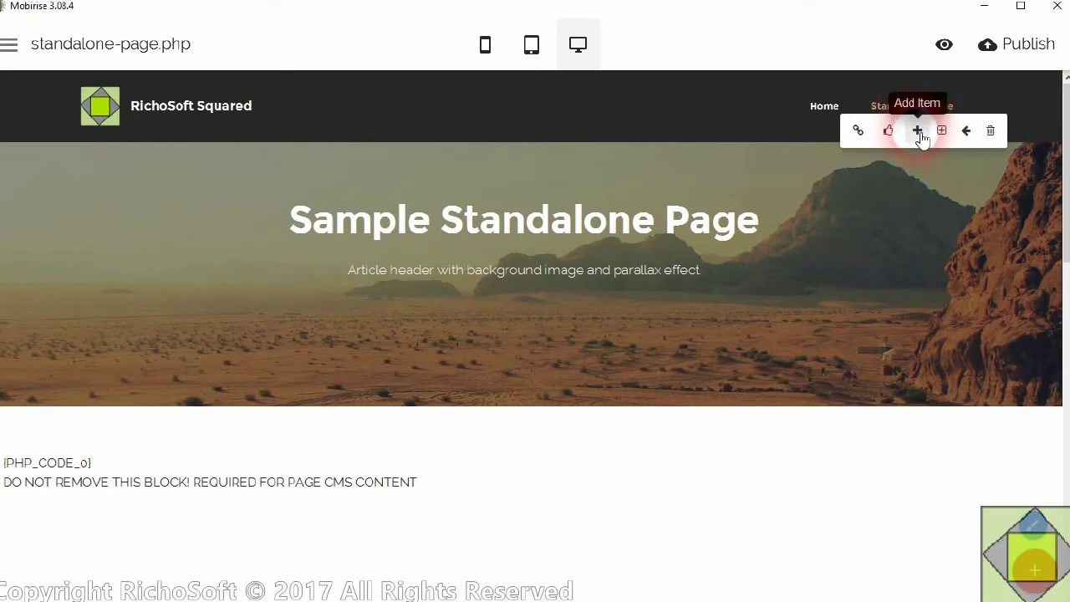
{"action": "left_click", "coordinate": [918, 132]}
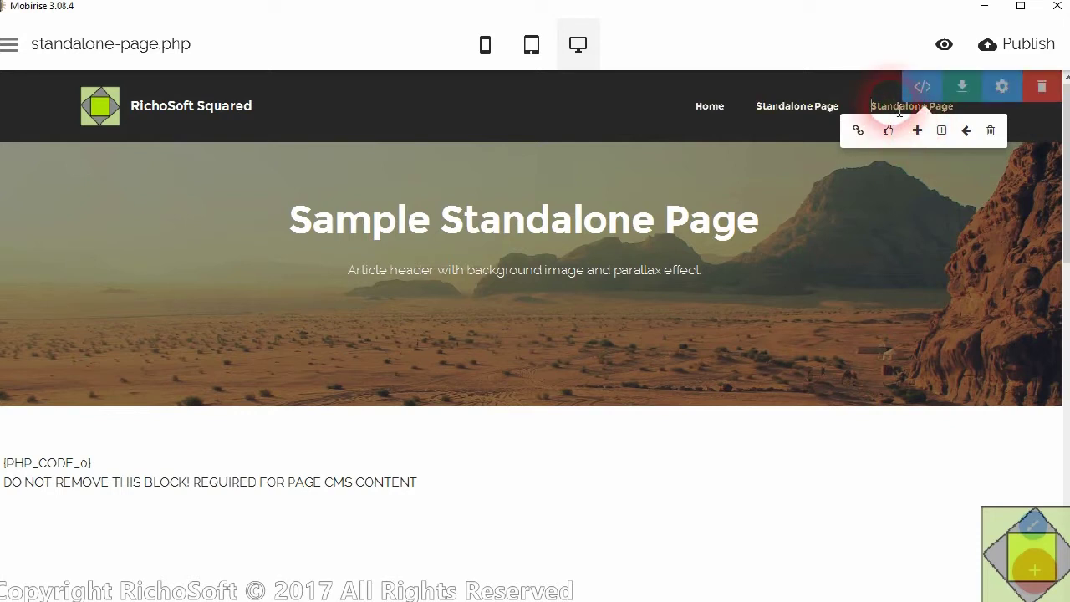
{"action": "left_click", "coordinate": [896, 110]}
- Set the new nav item's text to 'More Menu' and link it to index.html
{"action": "left_click", "coordinate": [867, 130]}
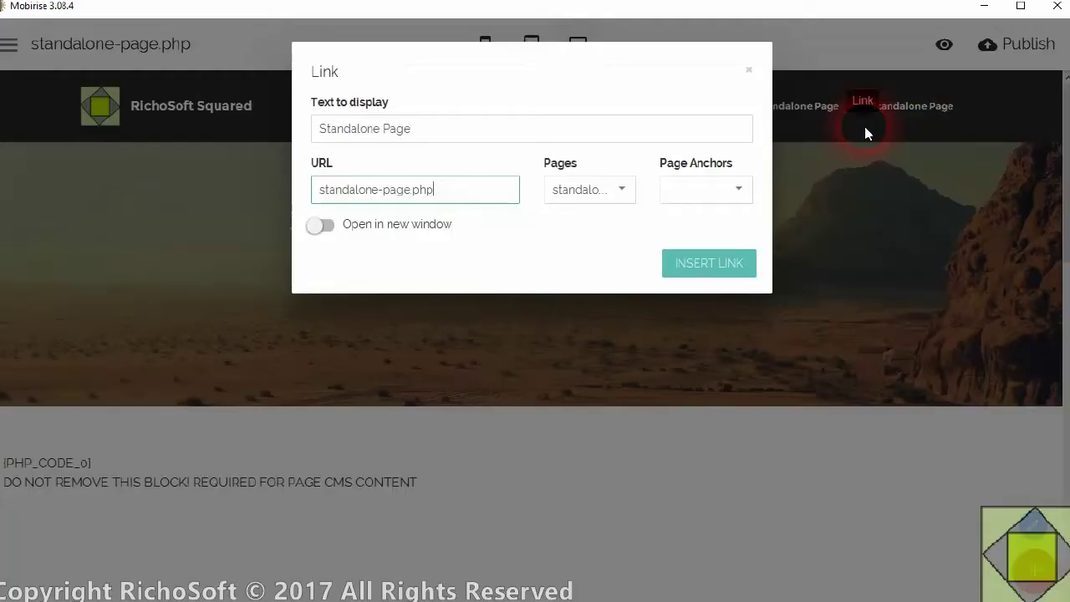
{"action": "triple_click", "coordinate": [436, 130]}
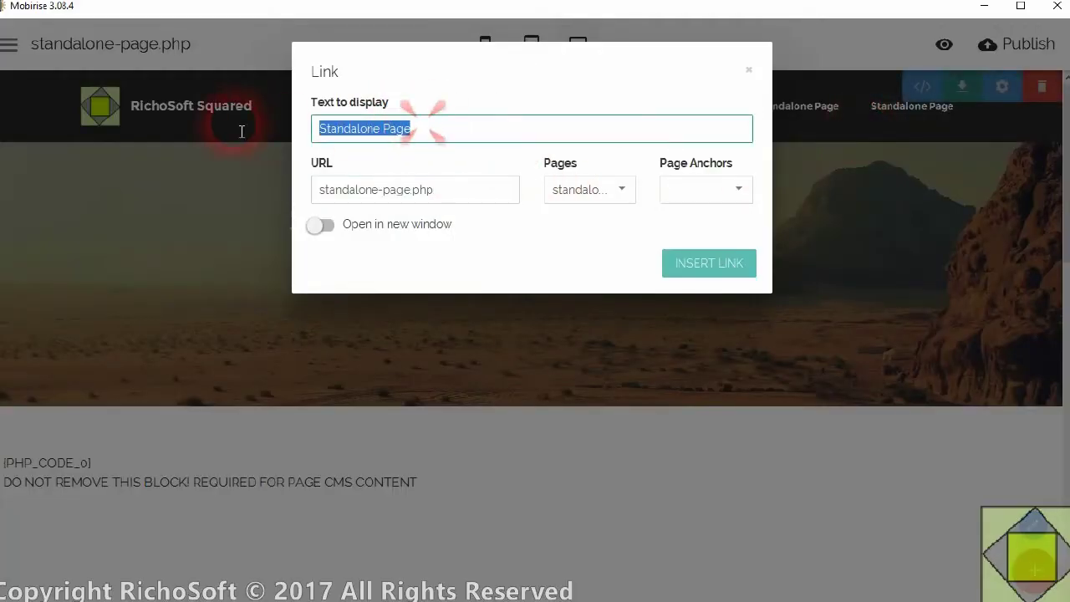
{"action": "type", "text": "More Menu"}
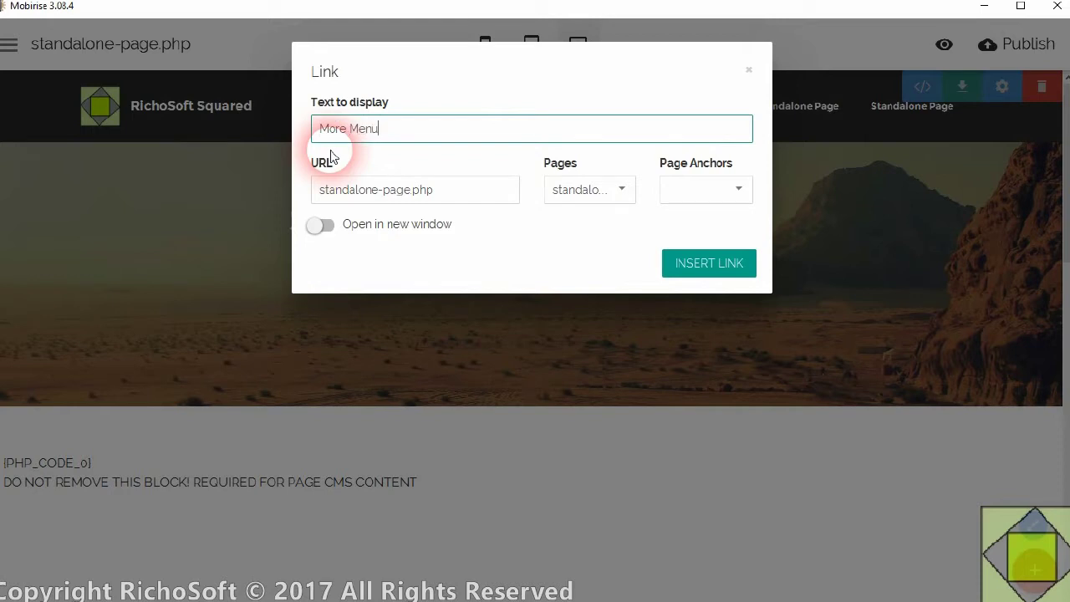
{"action": "left_click", "coordinate": [413, 192]}
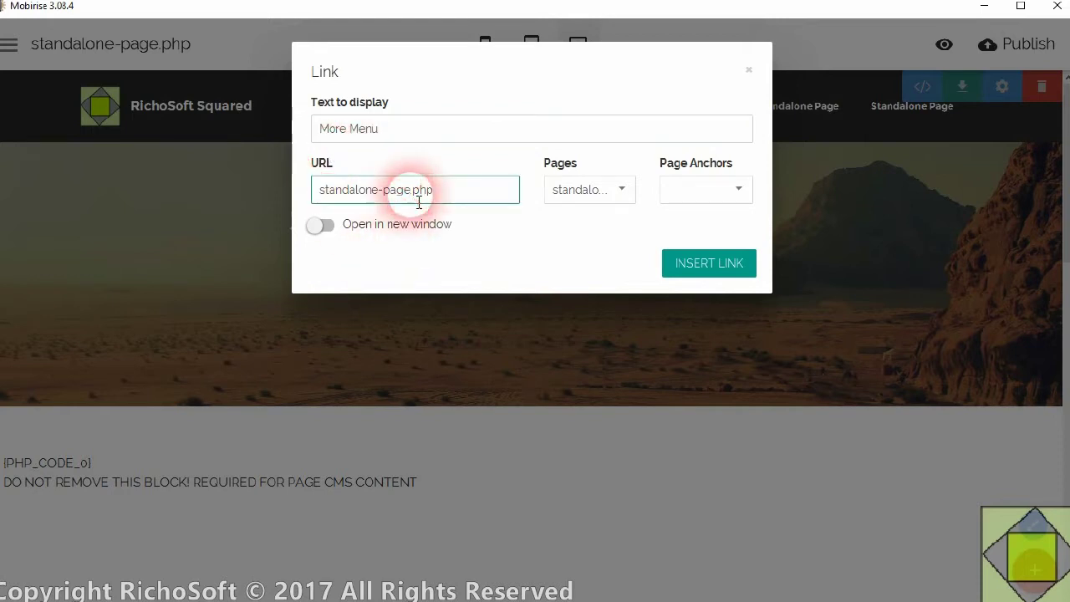
{"action": "left_click", "coordinate": [567, 199]}
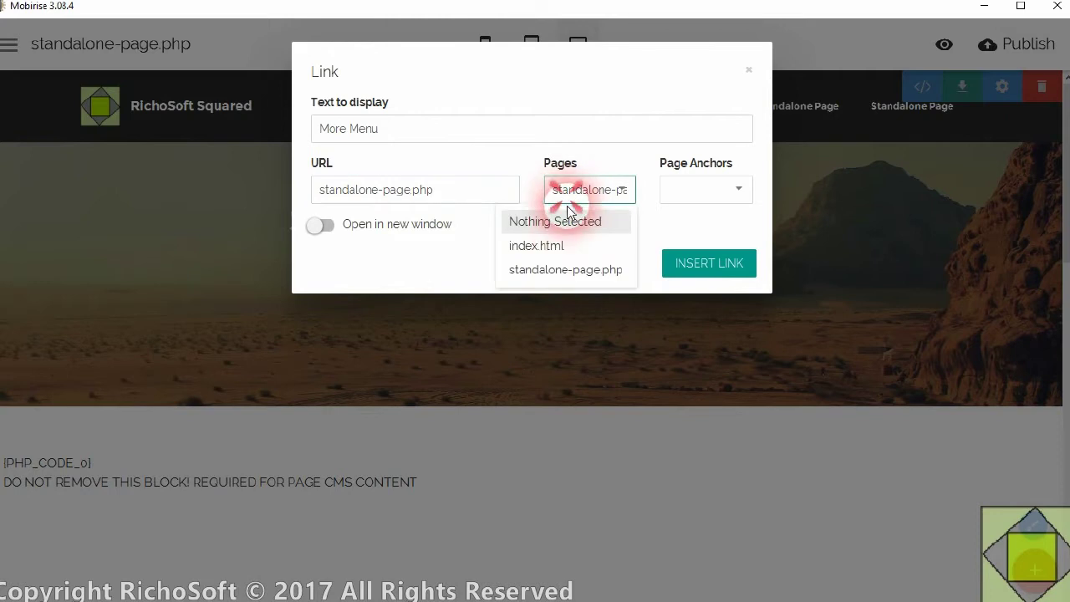
{"action": "left_click", "coordinate": [543, 245]}
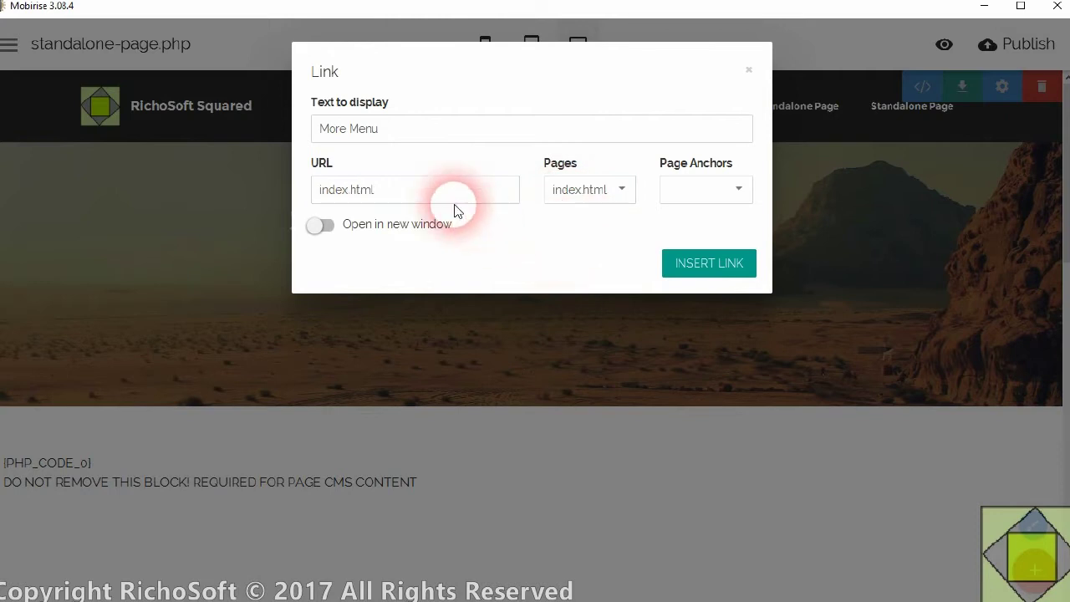
{"action": "left_click_drag", "start_coordinate": [443, 194], "coordinate": [237, 191]}
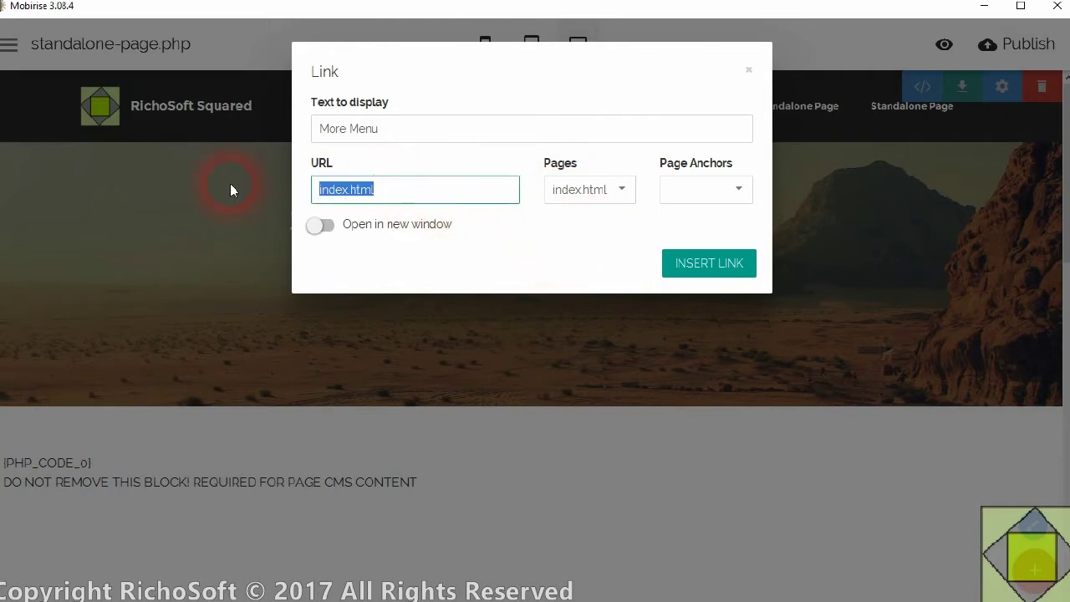
{"action": "type", "text": "s"}
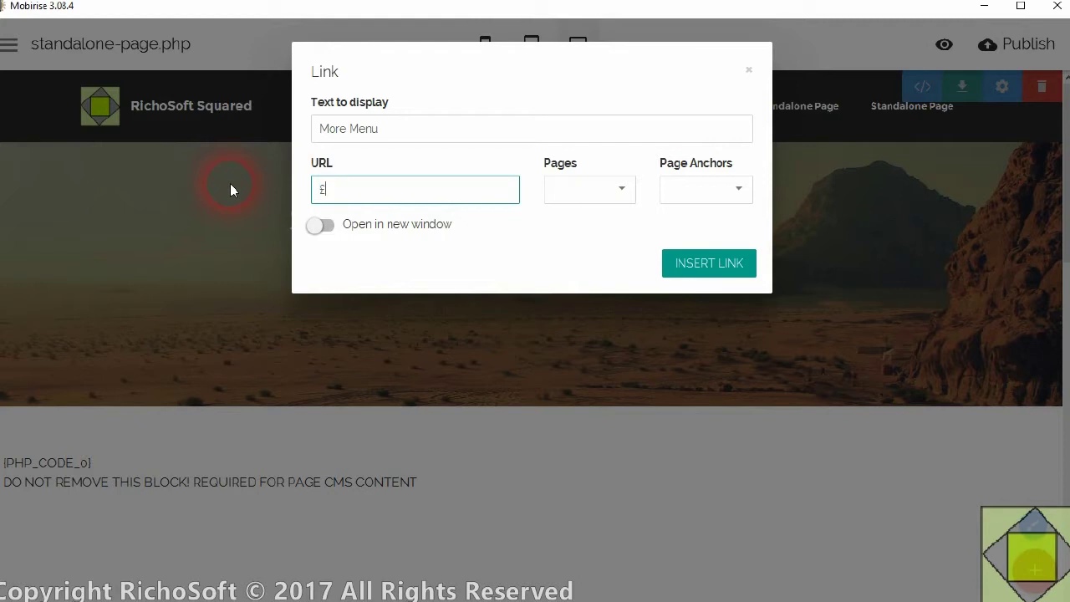
{"action": "key", "text": "BackSpace"}
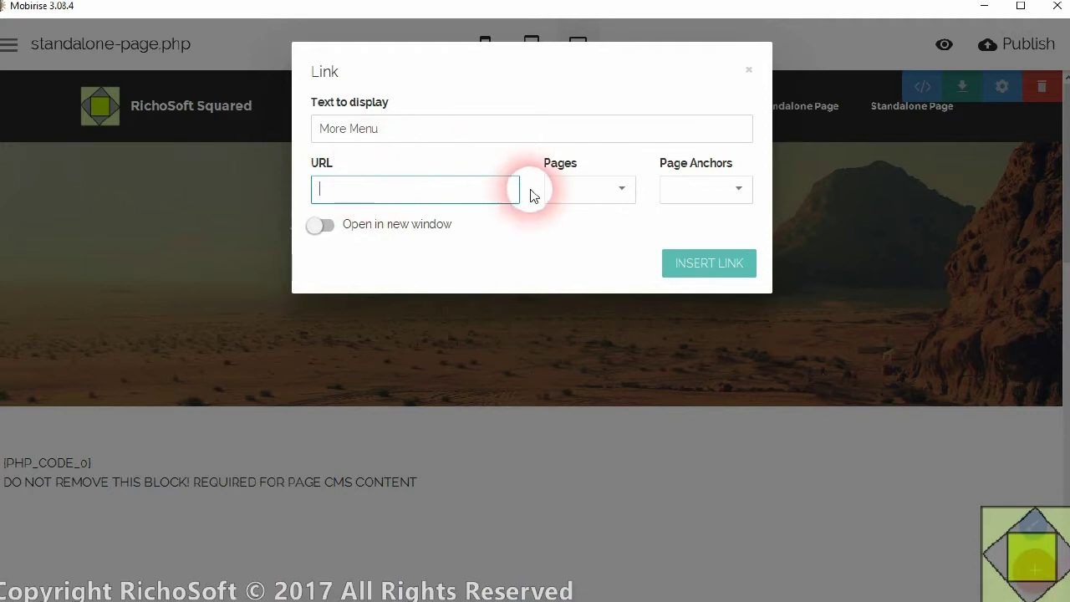
{"action": "left_click", "coordinate": [568, 191]}
{"action": "left_click", "coordinate": [567, 247]}
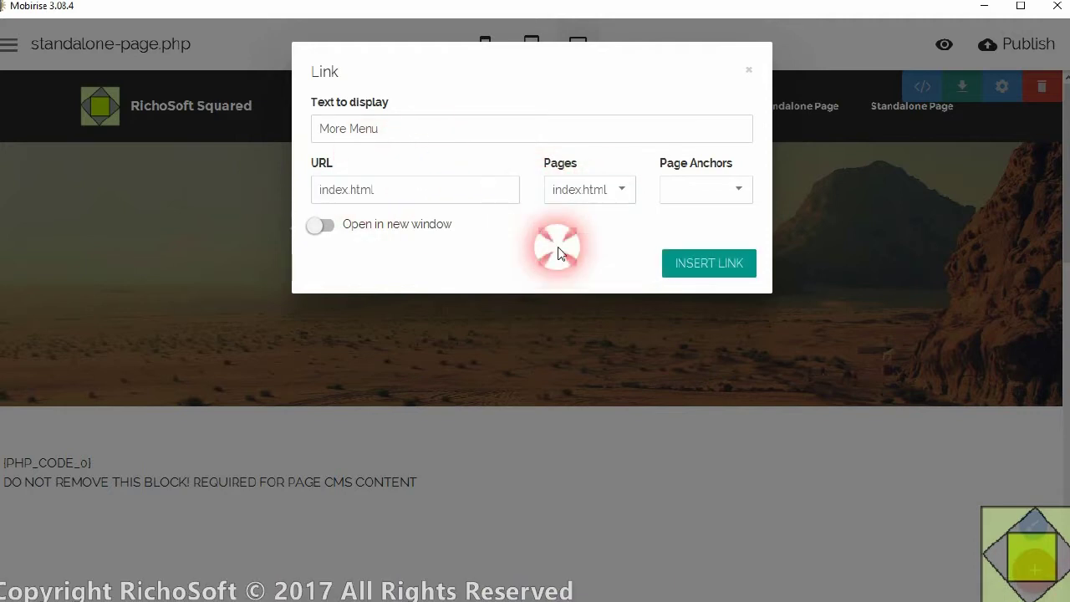
{"action": "left_click", "coordinate": [742, 272]}
- Re-edit the third navbar item so it reads 'More Menu' and links to index.html
{"action": "left_click", "coordinate": [900, 113]}
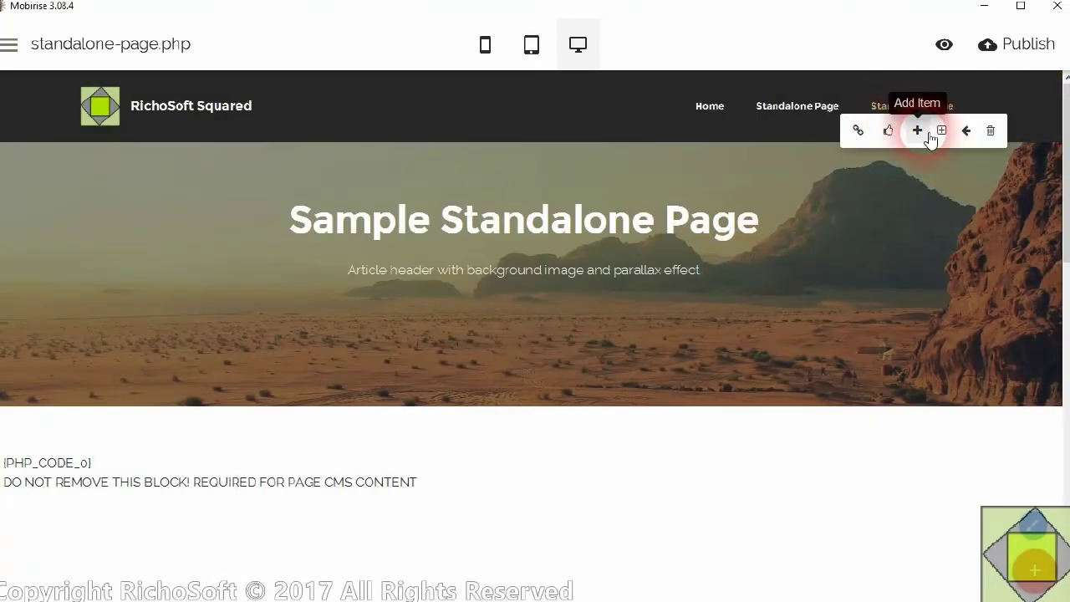
{"action": "left_click", "coordinate": [856, 132]}
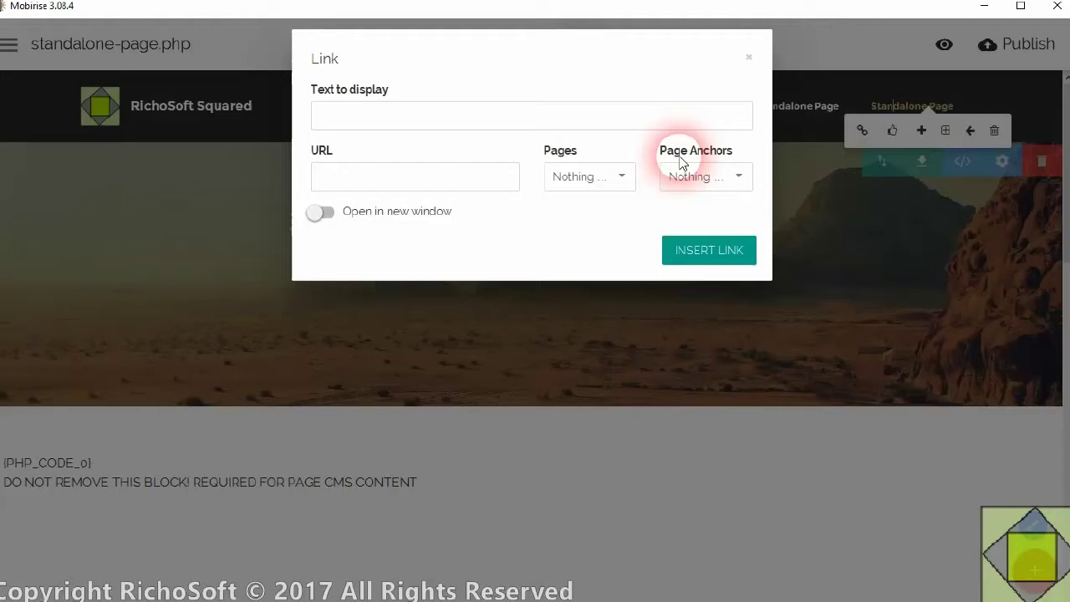
{"action": "triple_click", "coordinate": [426, 130]}
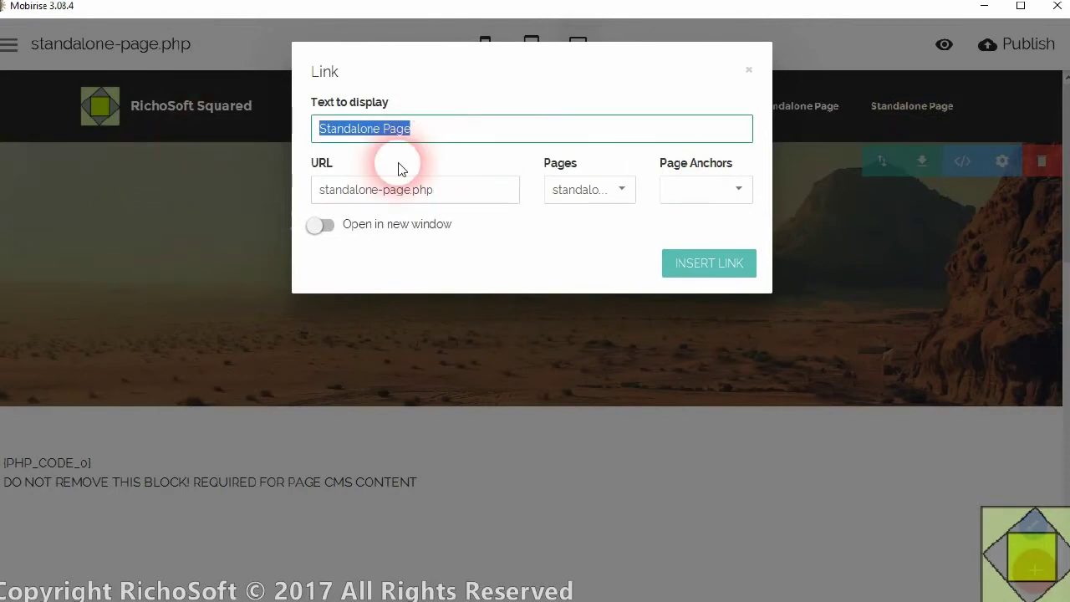
{"action": "type", "text": "More Menu"}
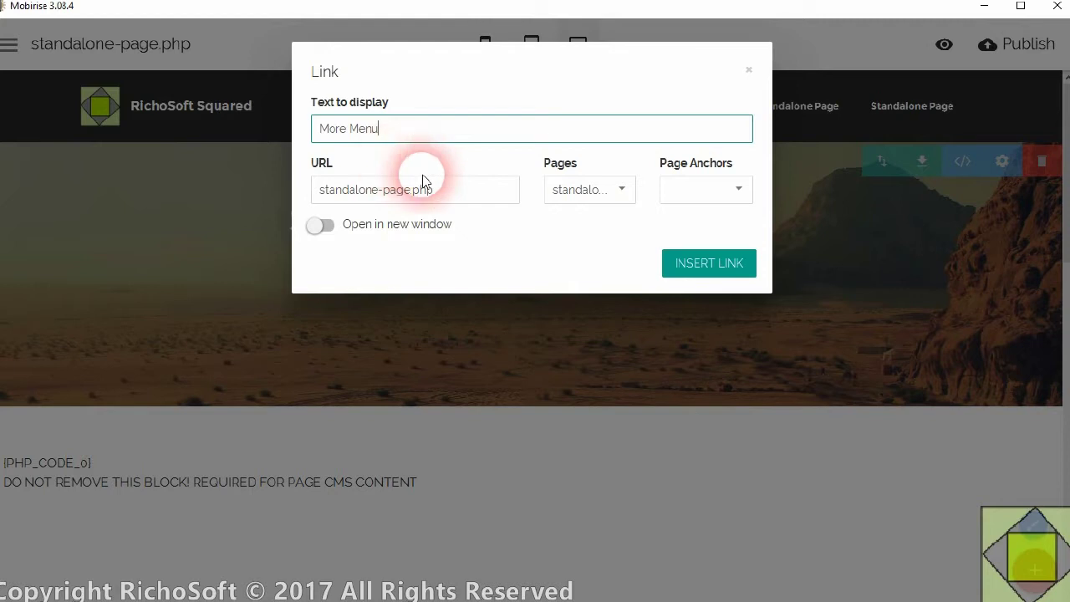
{"action": "left_click", "coordinate": [574, 192]}
{"action": "left_click", "coordinate": [571, 245]}
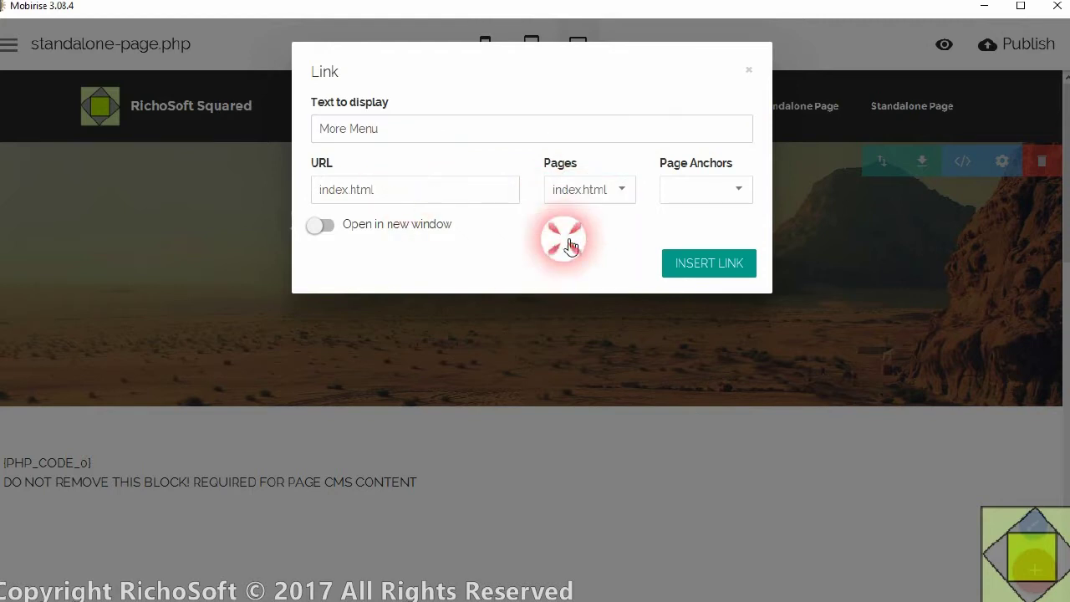
{"action": "left_click", "coordinate": [502, 126]}
{"action": "left_click", "coordinate": [709, 264]}
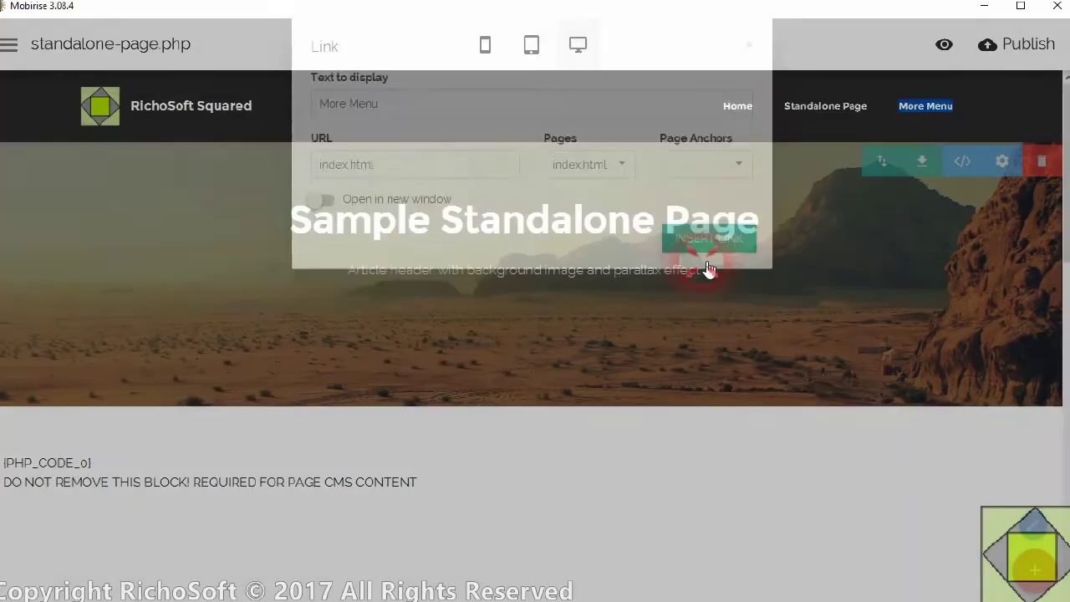
- Give More Menu a dropdown submenu containing a 'New Item' entry, then close the dropdown
{"action": "left_click", "coordinate": [915, 116]}
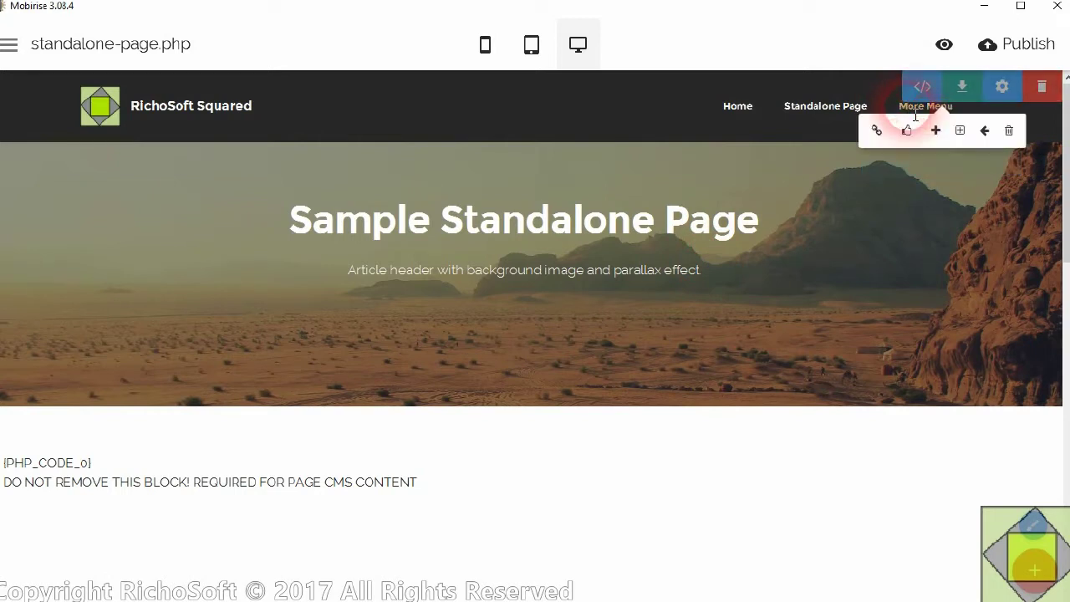
{"action": "left_click", "coordinate": [961, 132]}
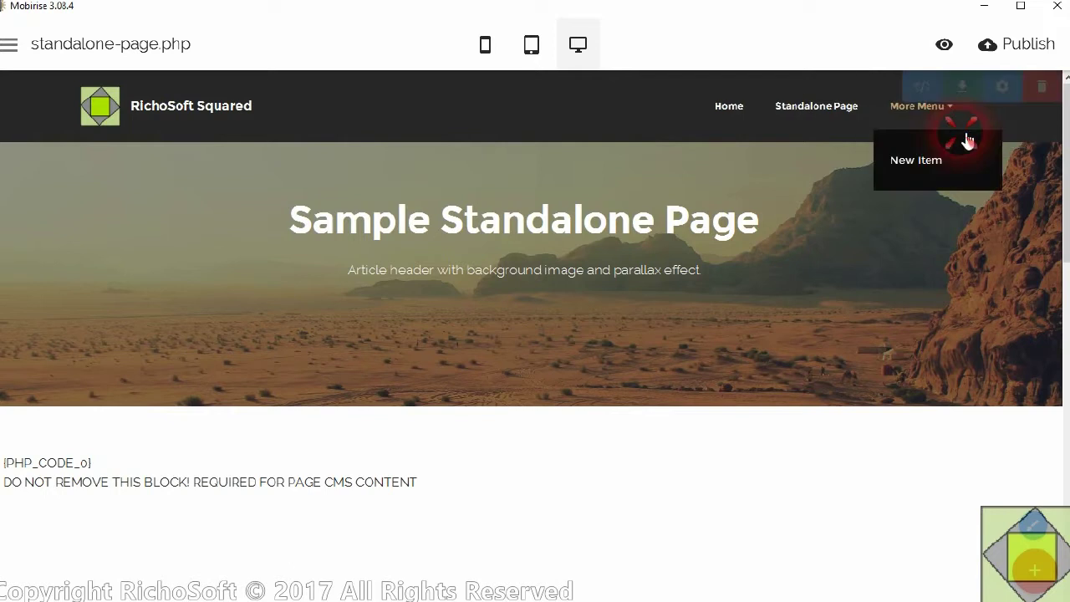
{"action": "left_click", "coordinate": [930, 246]}
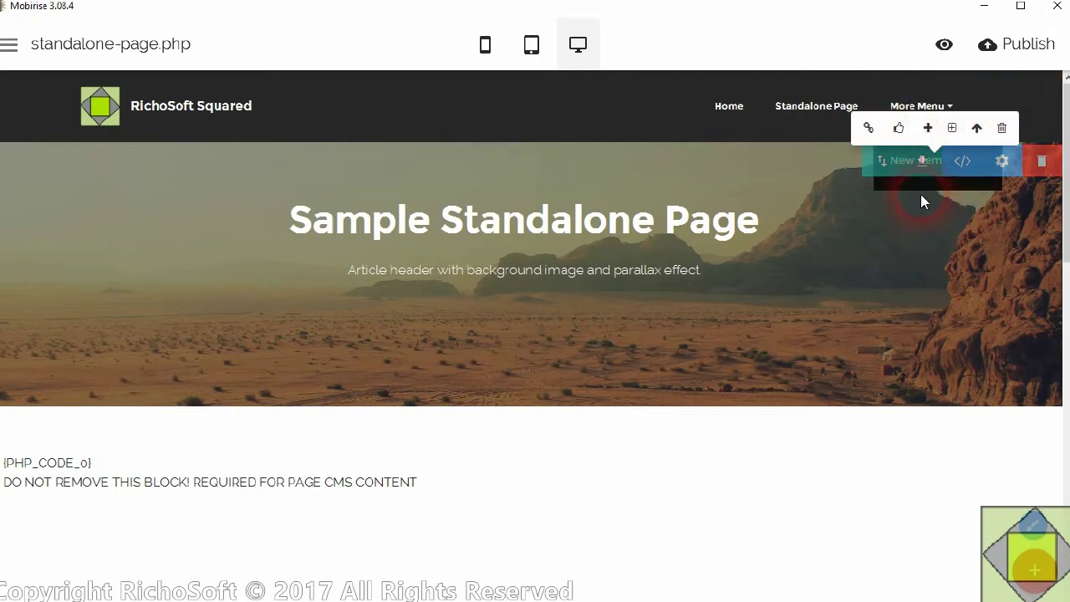
{"action": "left_click", "coordinate": [733, 62]}
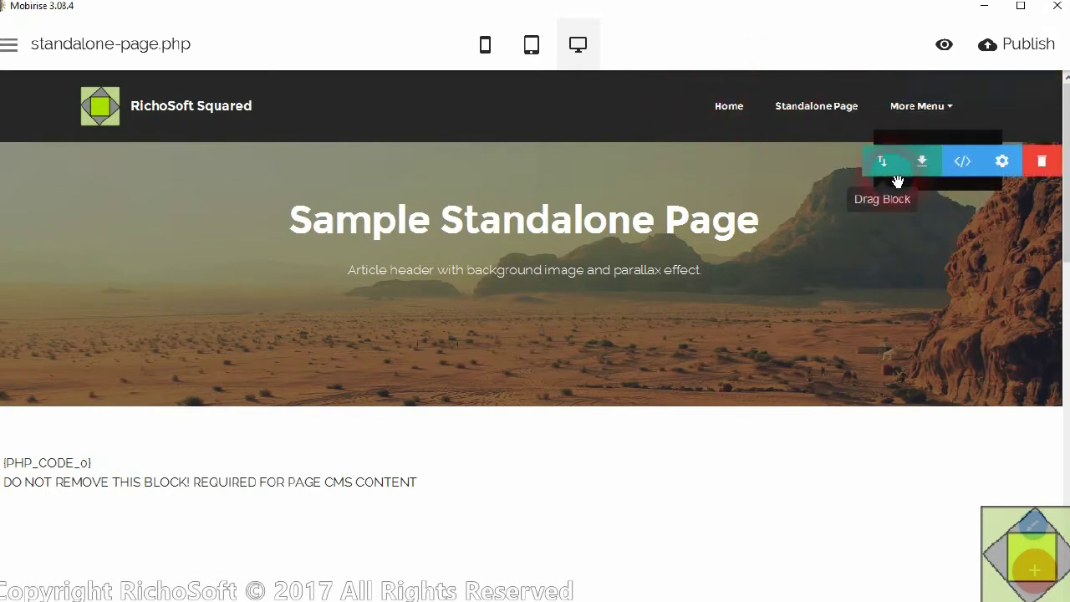
{"action": "left_click", "coordinate": [698, 48]}
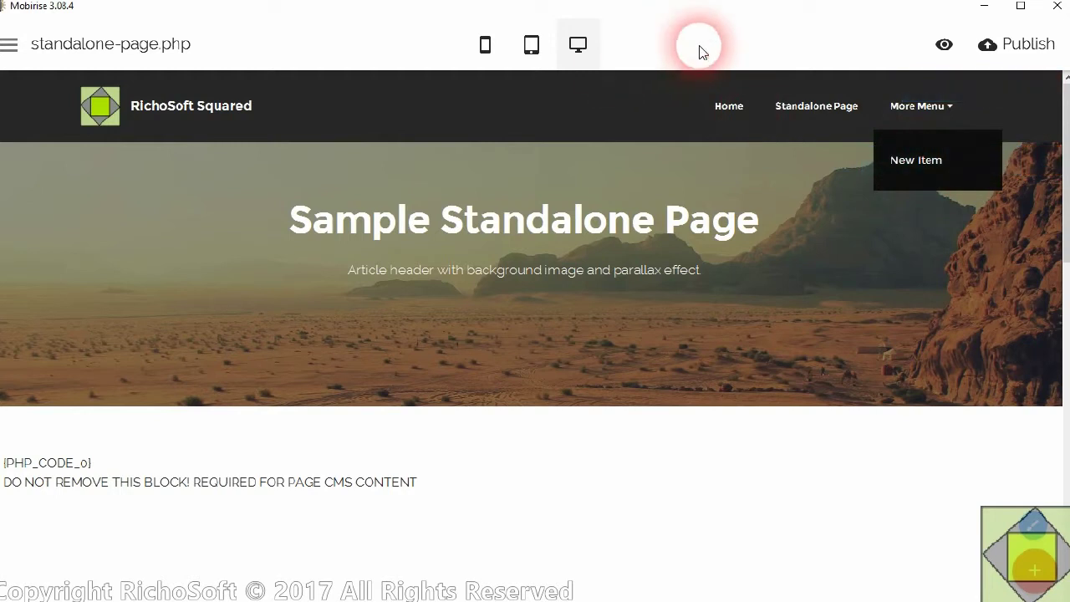
{"action": "left_click", "coordinate": [750, 194]}
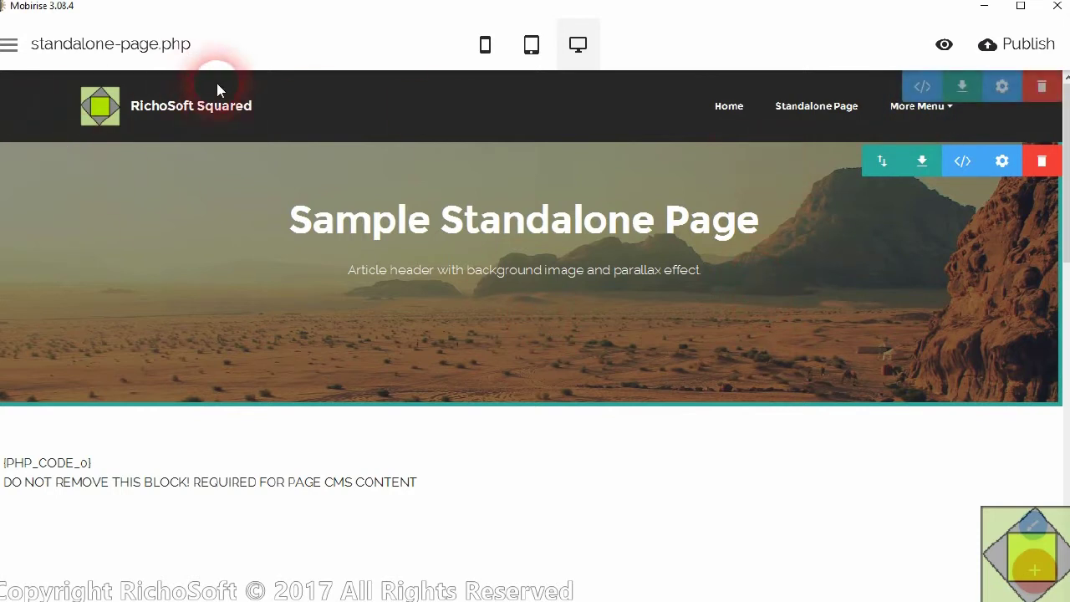
- Add a new page to the site from the Pages list
{"action": "left_click", "coordinate": [75, 53]}
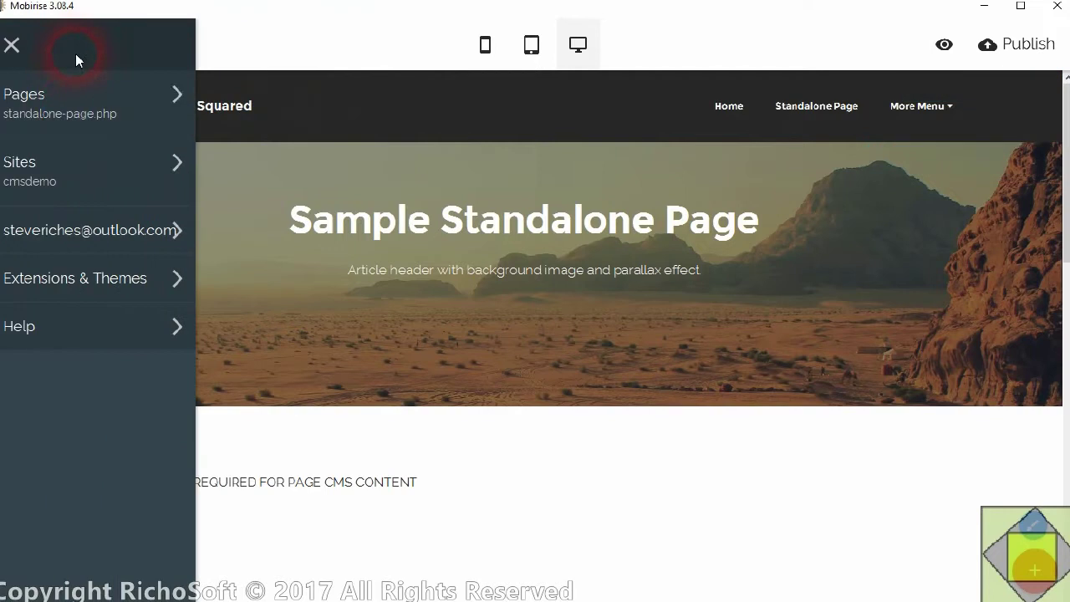
{"action": "left_click", "coordinate": [68, 107]}
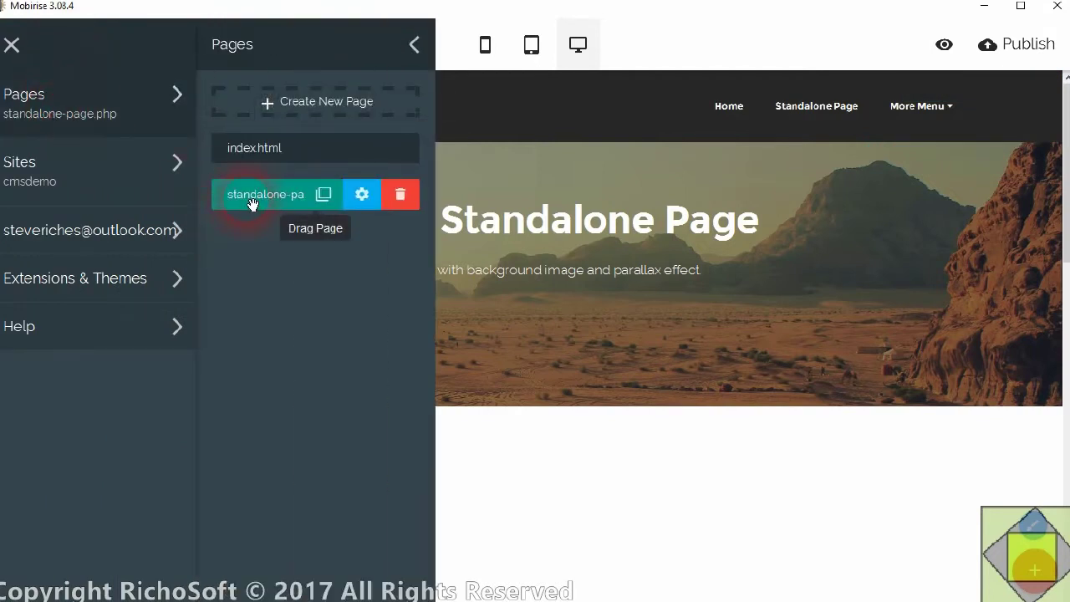
{"action": "left_click", "coordinate": [308, 104]}
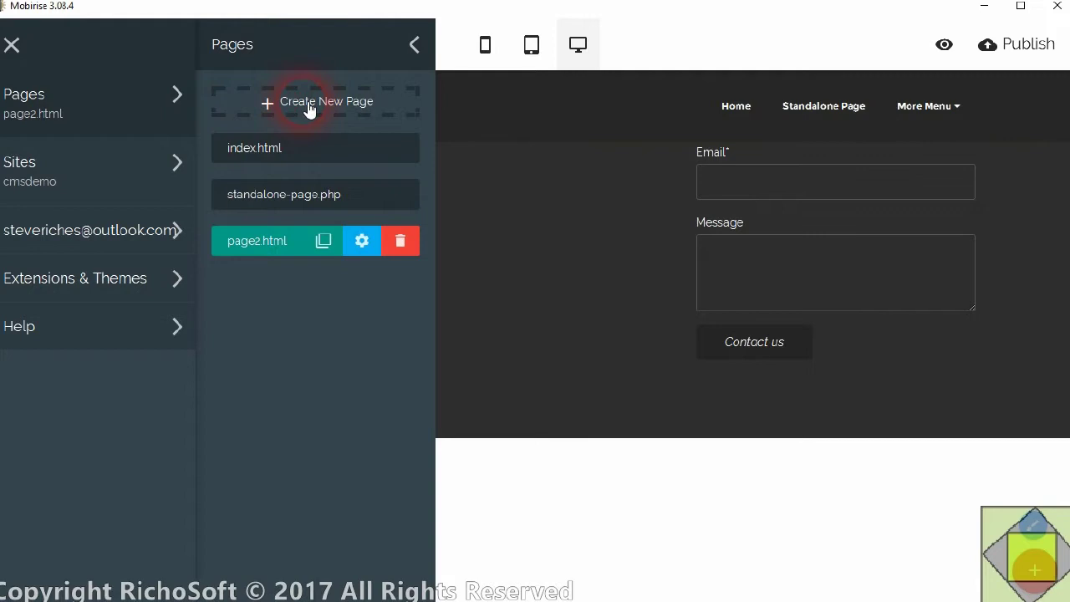
- Rename the new page to more-menu.php and set its title to 'More Menu'
{"action": "left_click", "coordinate": [361, 241]}
{"action": "scroll", "coordinate": [593, 179], "scroll_direction": "up", "scroll_amount": 3}
{"action": "double_click", "coordinate": [538, 127]}
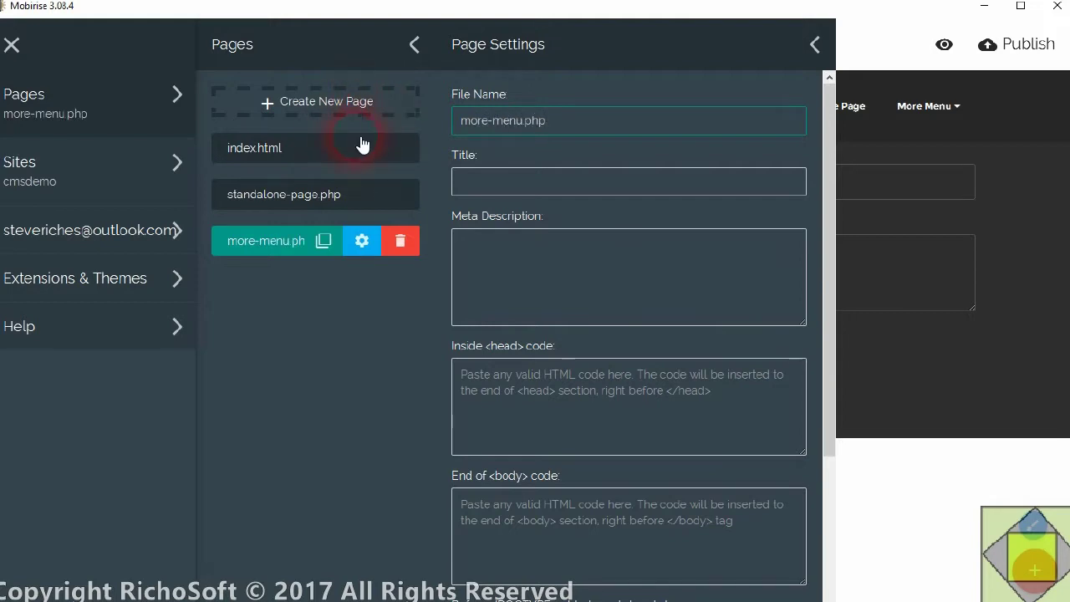
{"action": "left_click", "coordinate": [526, 190]}
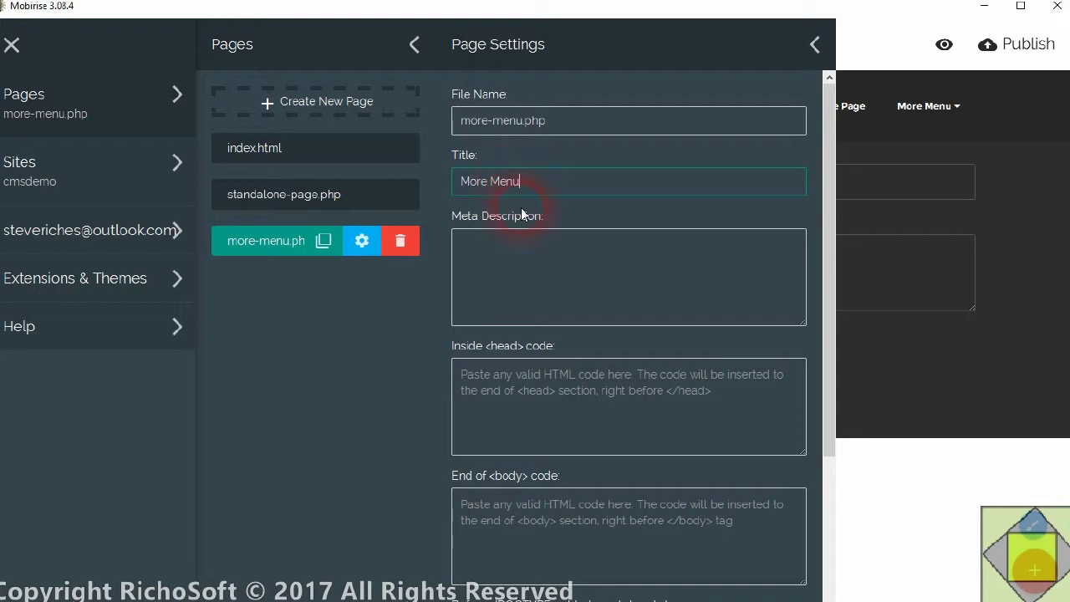
{"action": "scroll", "coordinate": [629, 324], "scroll_direction": "down", "scroll_amount": 2}
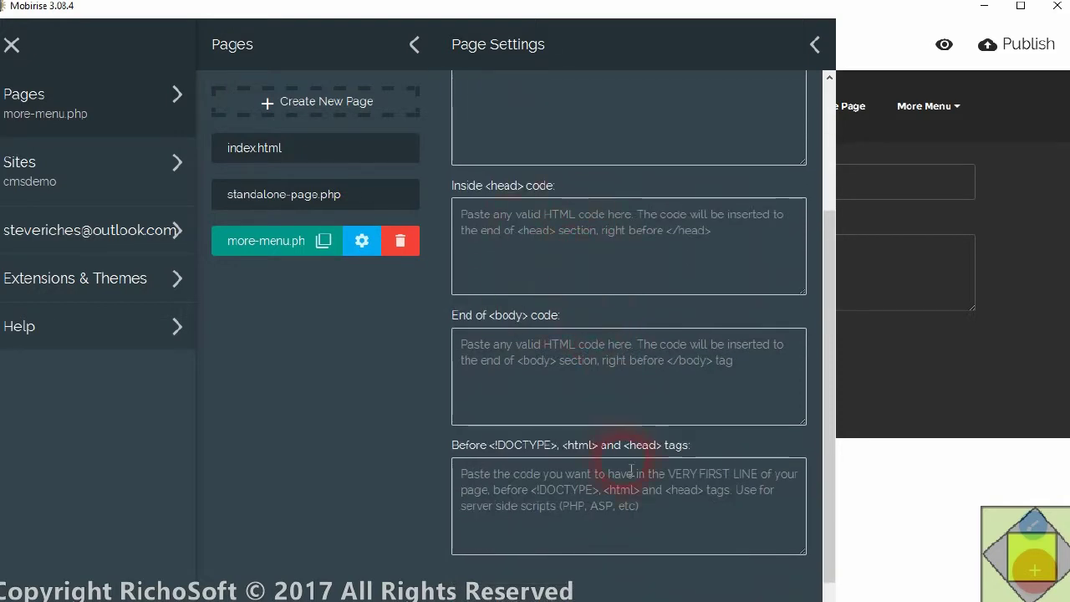
- Open 'Code for the Inside HEAD Code Panel.txt' from codeforblocks > CodeForMoreMenuPHPPage in Notepad
{"action": "left_click", "coordinate": [156, 443]}
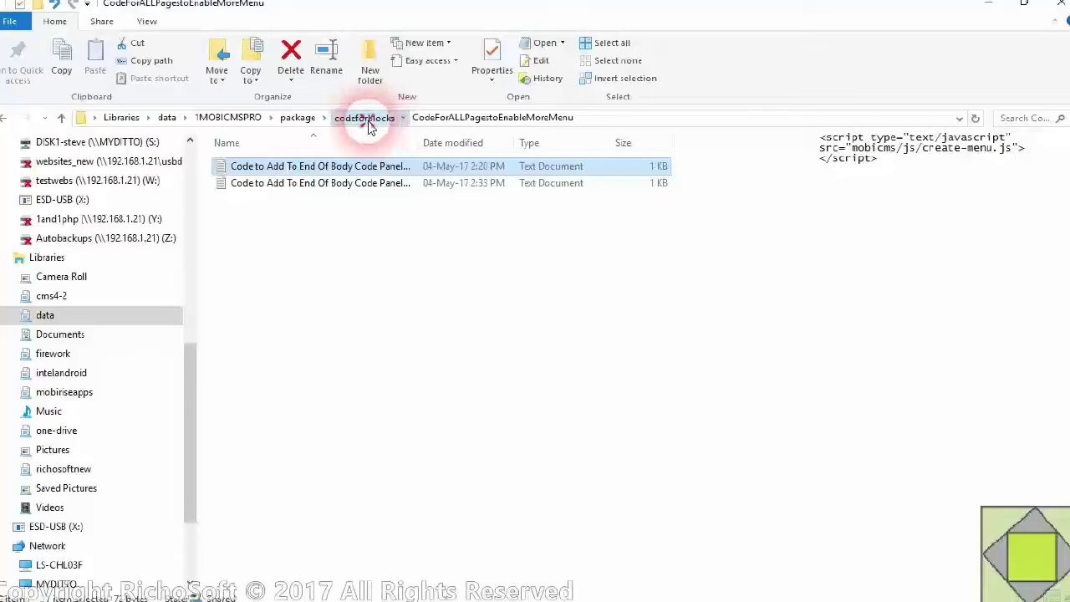
{"action": "left_click", "coordinate": [363, 118]}
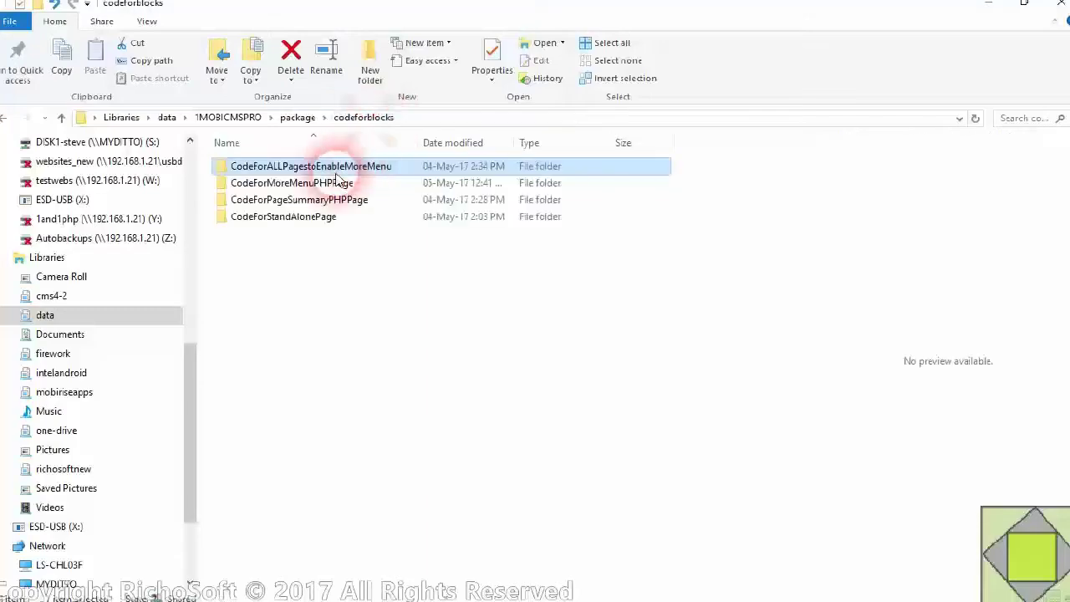
{"action": "double_click", "coordinate": [284, 183]}
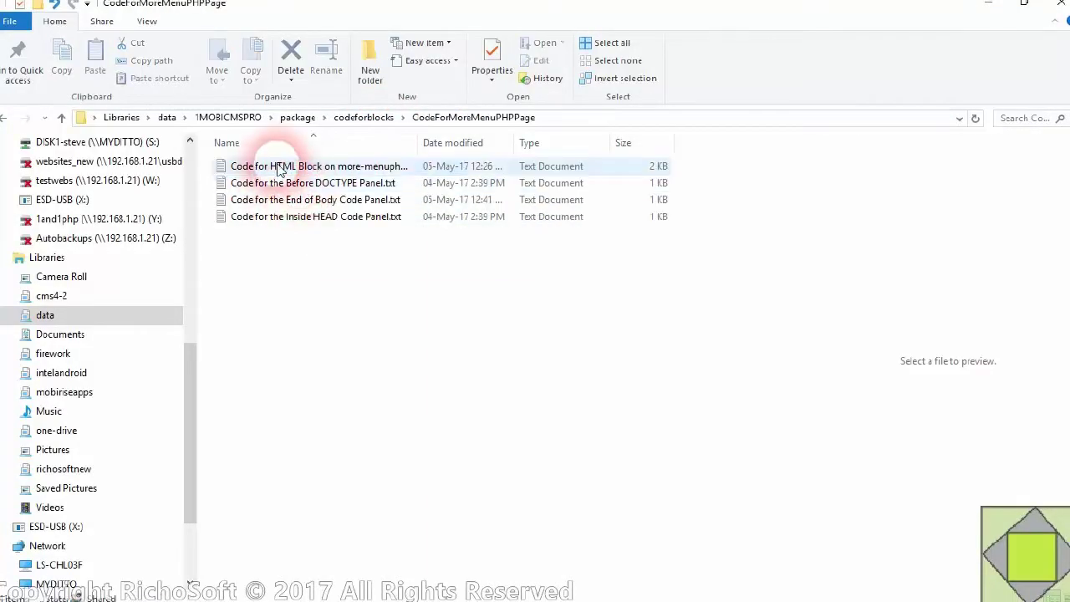
{"action": "left_click", "coordinate": [294, 220]}
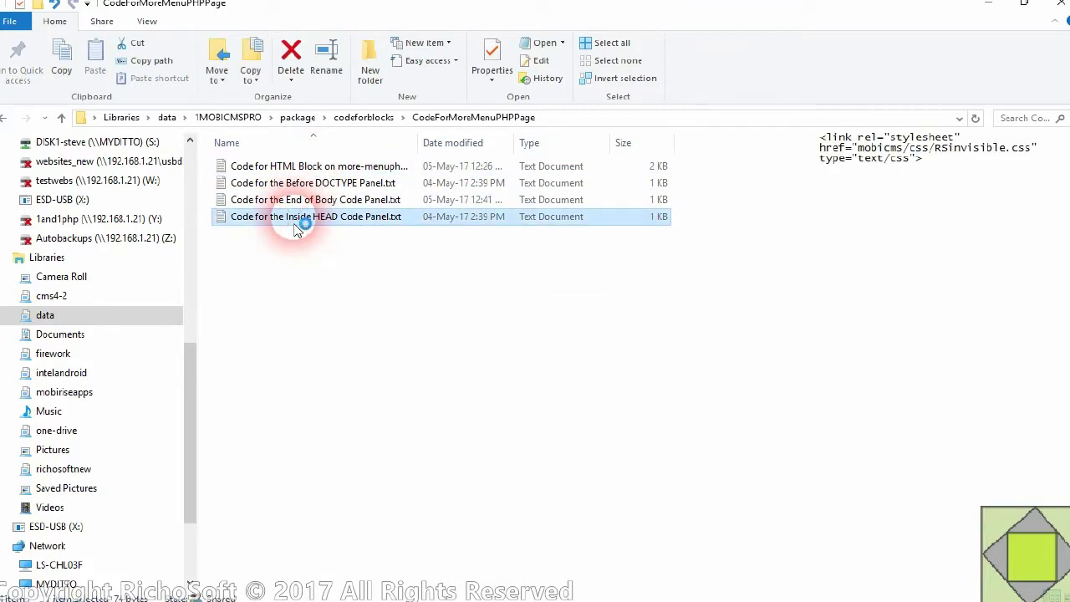
{"action": "double_click", "coordinate": [295, 223]}
- Copy the RSinvisible.css stylesheet link into more-menu.php's Inside head code
{"action": "left_click_drag", "start_coordinate": [561, 65], "coordinate": [17, 79]}
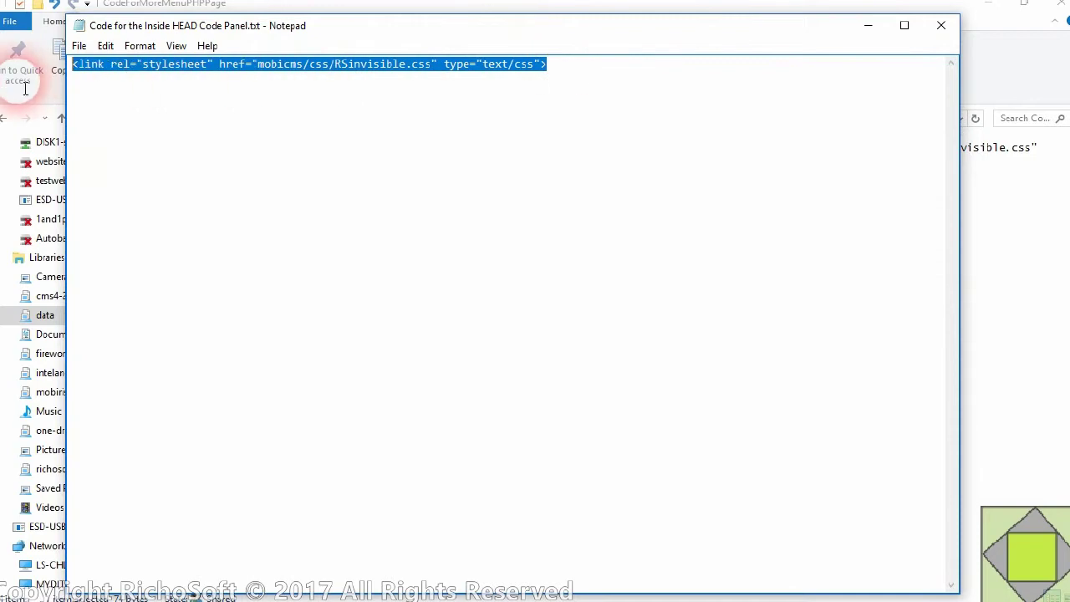
{"action": "right_click", "coordinate": [179, 60]}
{"action": "left_click", "coordinate": [242, 110]}
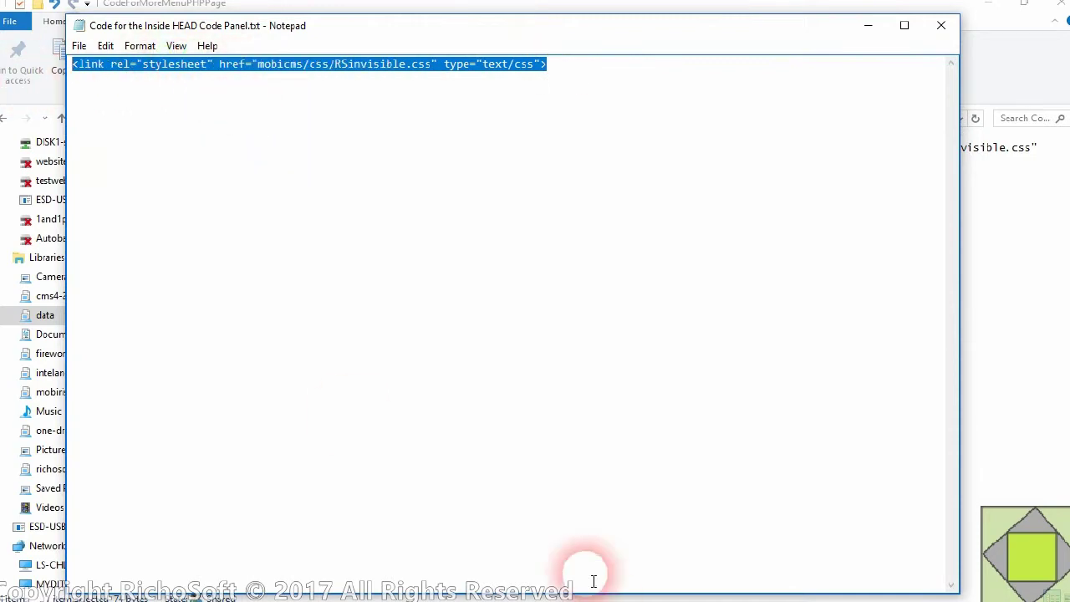
{"action": "mouse_move", "coordinate": [635, 590]}
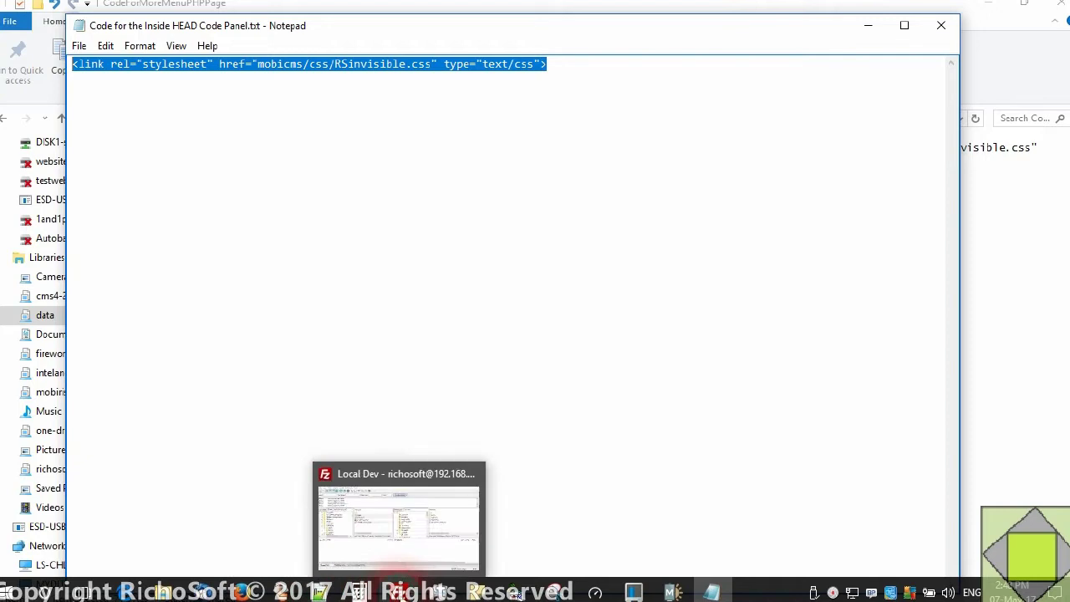
{"action": "left_click", "coordinate": [671, 593]}
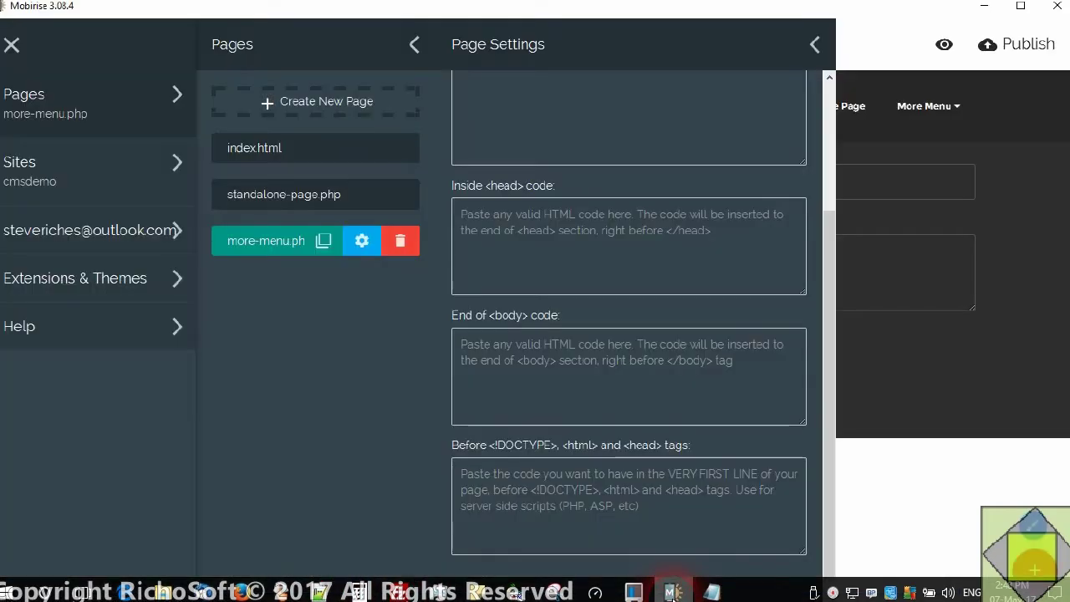
{"action": "left_click", "coordinate": [558, 233]}
{"action": "right_click", "coordinate": [513, 219]}
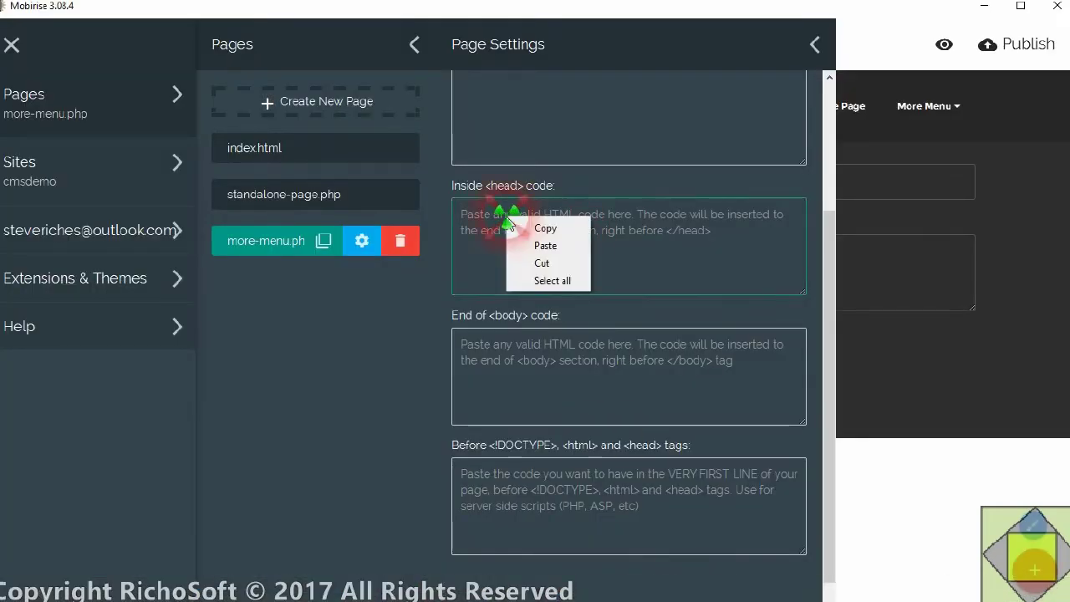
{"action": "left_click", "coordinate": [567, 247]}
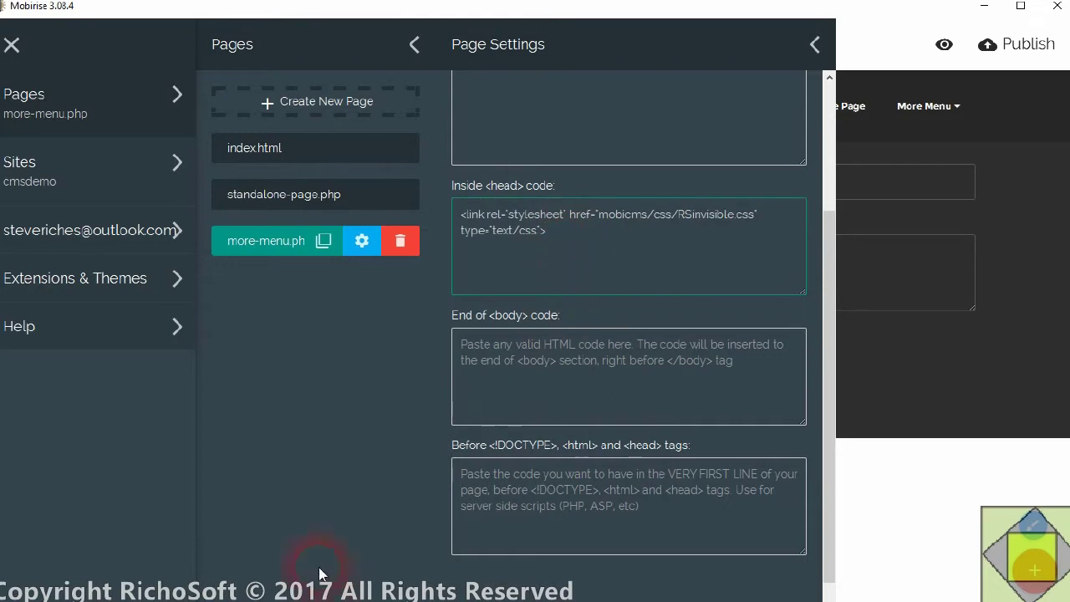
- Copy the page-title script from the End of Body file into the end-of-body code
{"action": "left_click", "coordinate": [163, 591]}
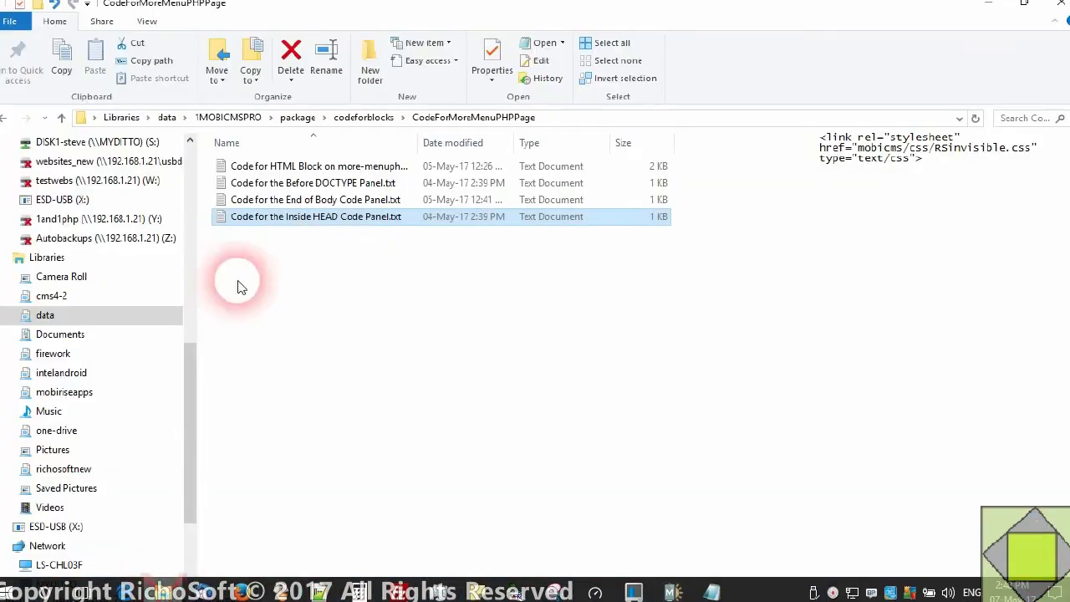
{"action": "left_click", "coordinate": [311, 203], "text": "ctrl"}
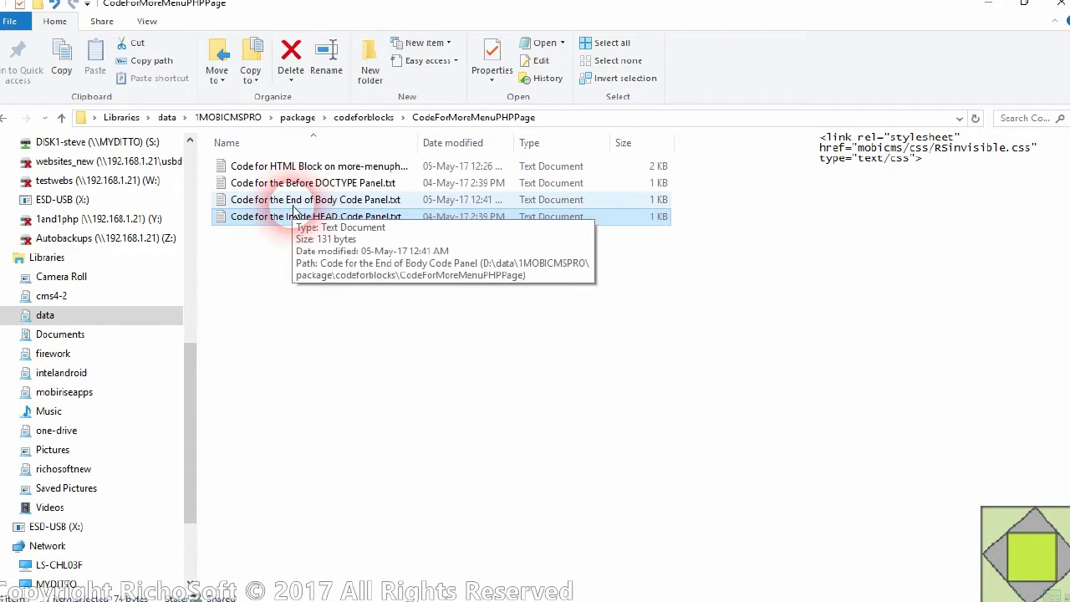
{"action": "double_click", "coordinate": [311, 203]}
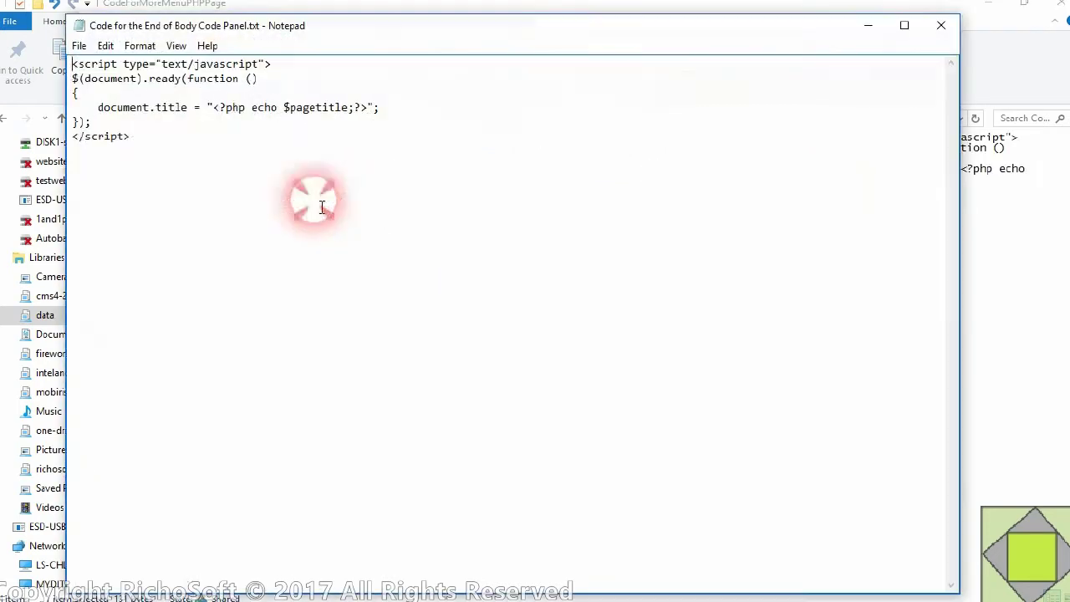
{"action": "left_click", "coordinate": [152, 139]}
{"action": "key", "text": "ctrl+a"}
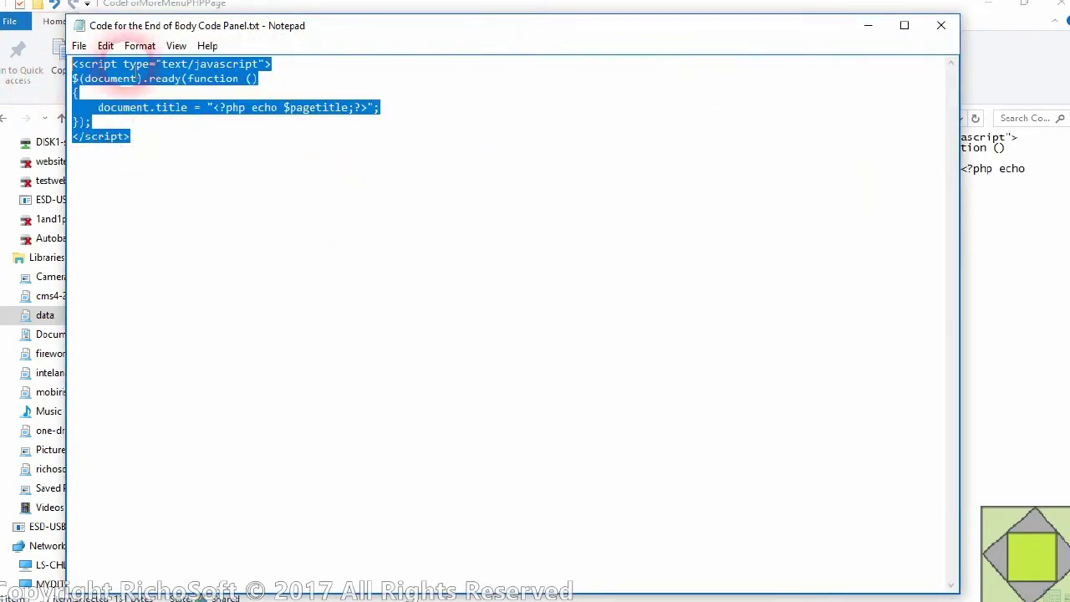
{"action": "right_click", "coordinate": [145, 75]}
{"action": "left_click", "coordinate": [186, 121]}
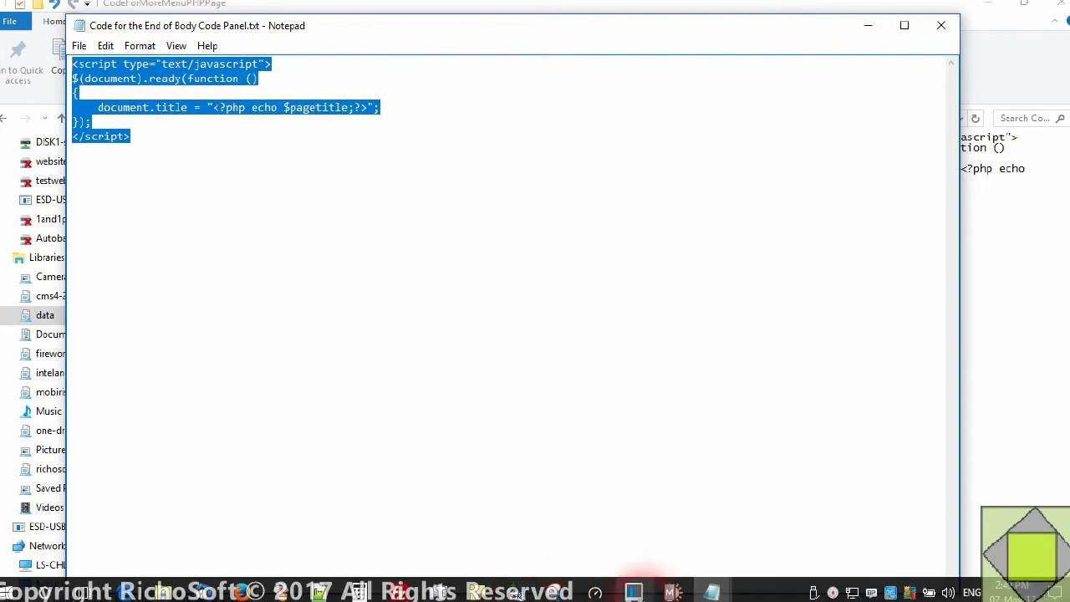
{"action": "left_click", "coordinate": [673, 592]}
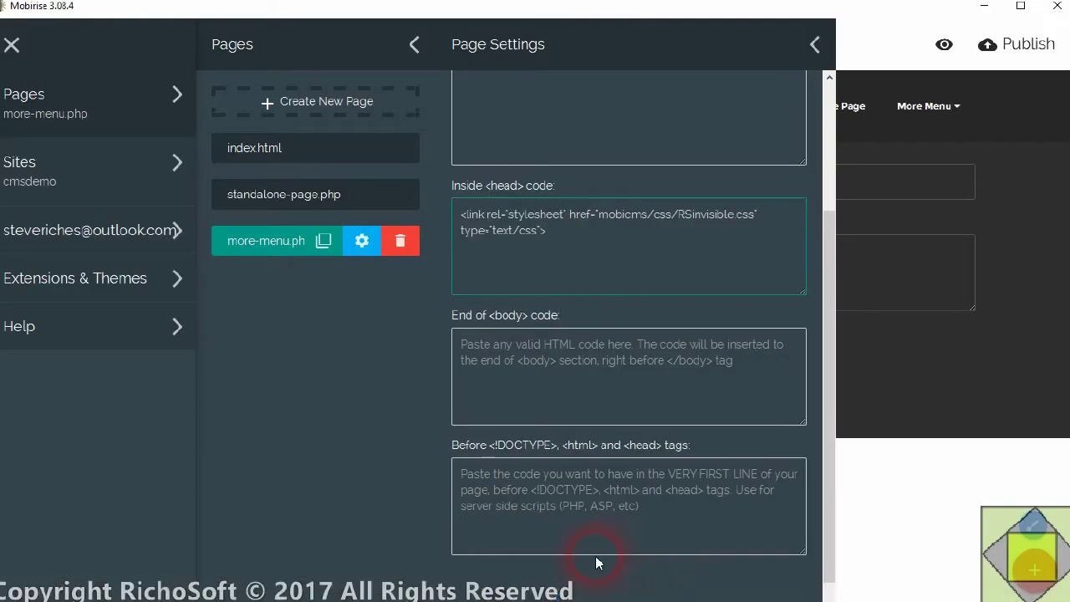
{"action": "right_click", "coordinate": [466, 350]}
{"action": "left_click", "coordinate": [499, 384]}
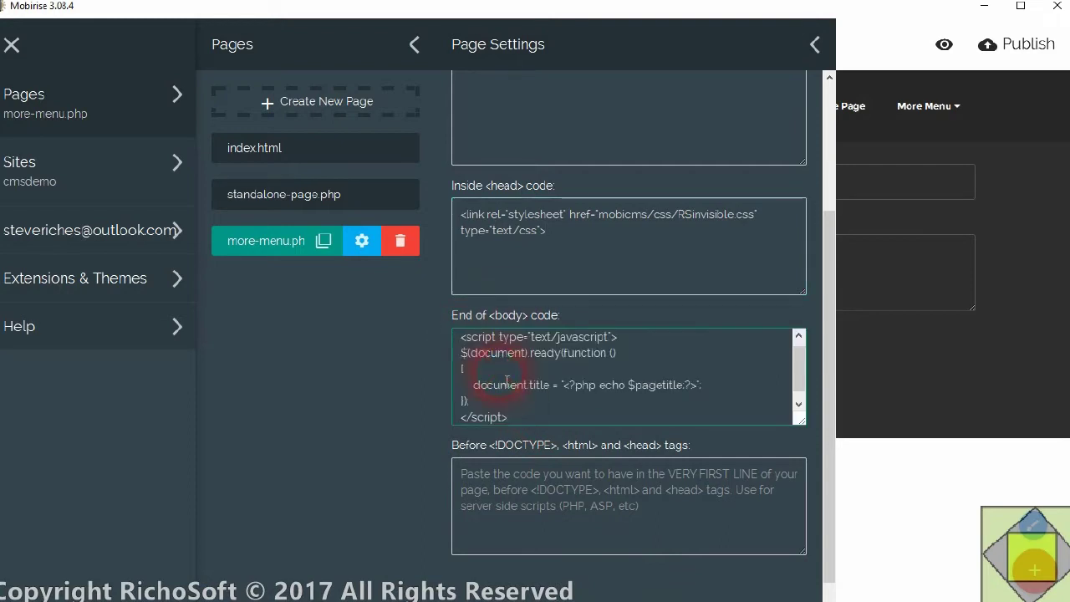
- Paste the session_start line into the Before DOCTYPE code and close page settings
{"action": "left_click", "coordinate": [159, 590]}
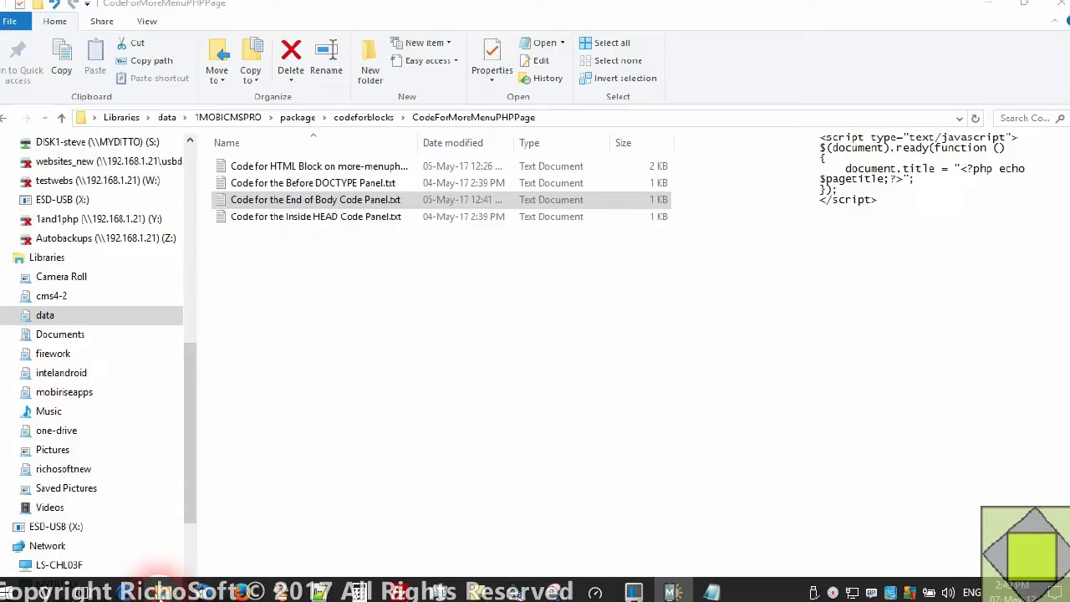
{"action": "double_click", "coordinate": [310, 182]}
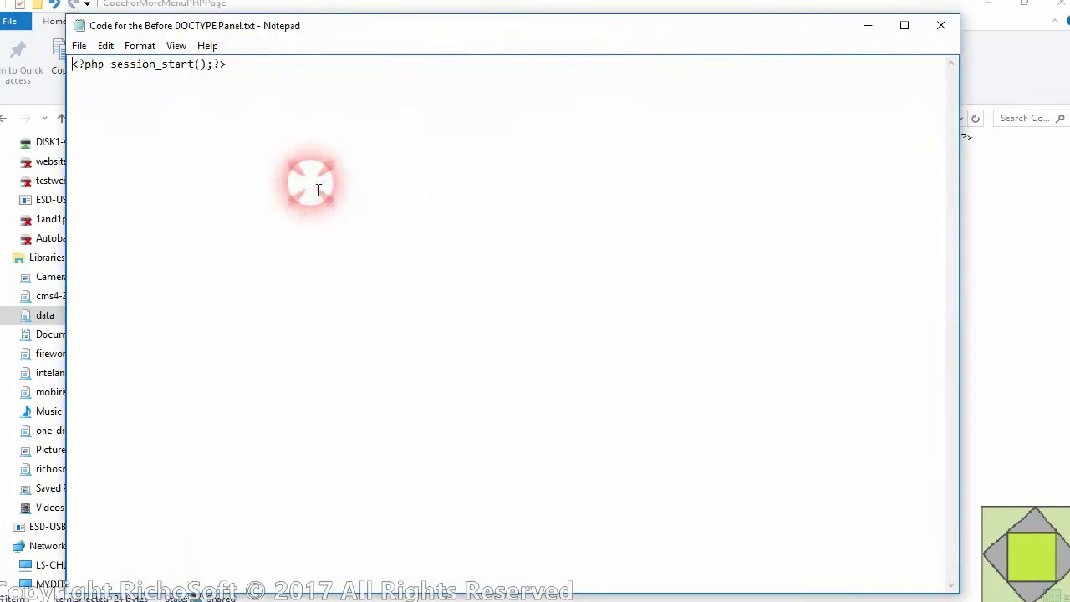
{"action": "left_click_drag", "start_coordinate": [250, 68], "coordinate": [25, 71]}
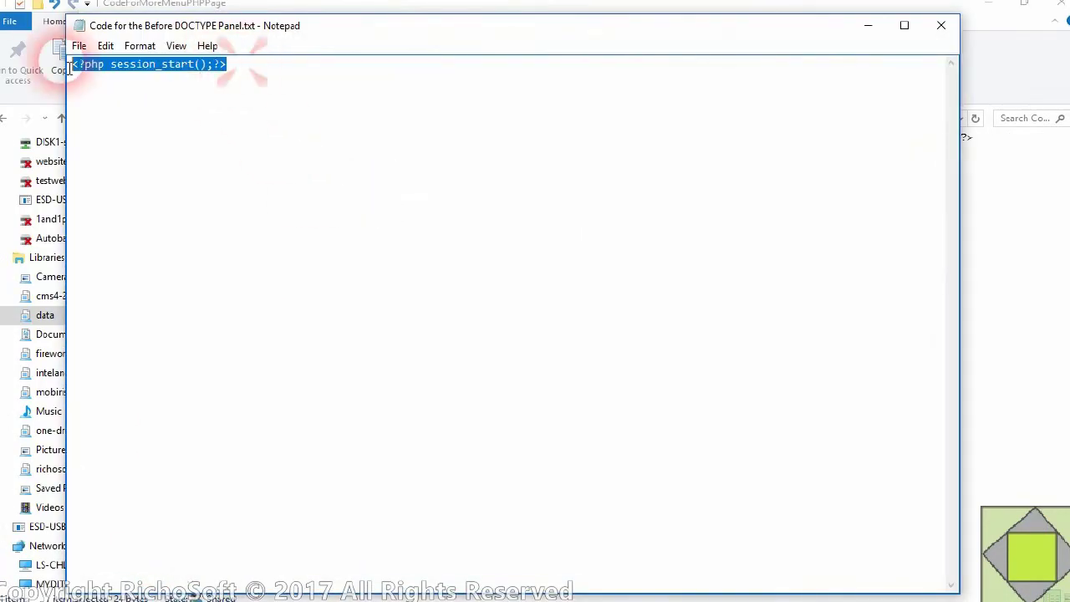
{"action": "right_click", "coordinate": [132, 71]}
{"action": "left_click", "coordinate": [192, 116]}
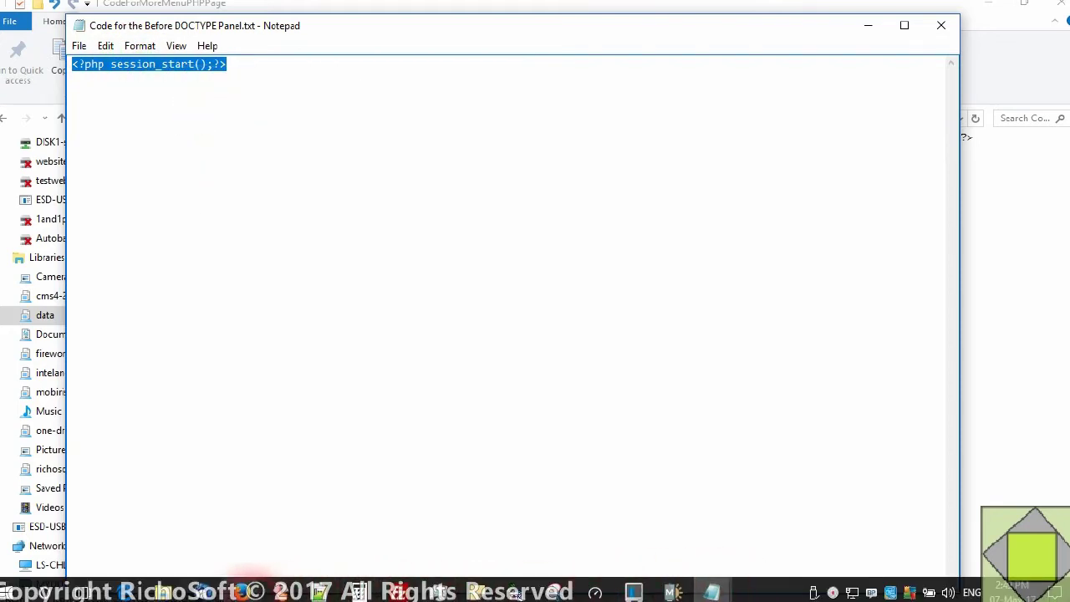
{"action": "left_click", "coordinate": [673, 590]}
{"action": "scroll", "coordinate": [589, 276], "scroll_direction": "up", "scroll_amount": 3}
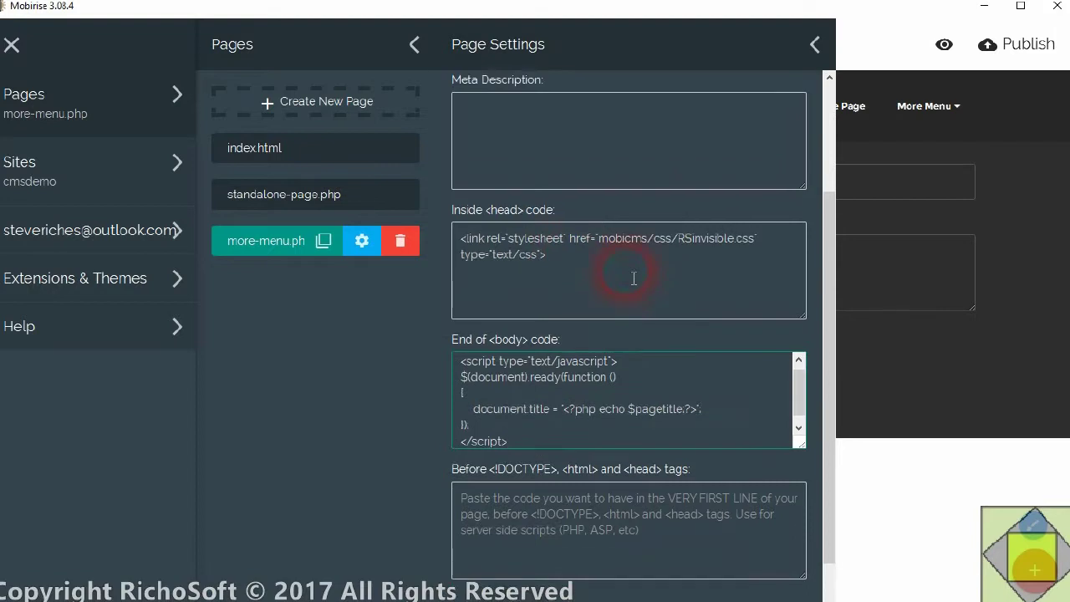
{"action": "scroll", "coordinate": [585, 401], "scroll_direction": "down", "scroll_amount": 3}
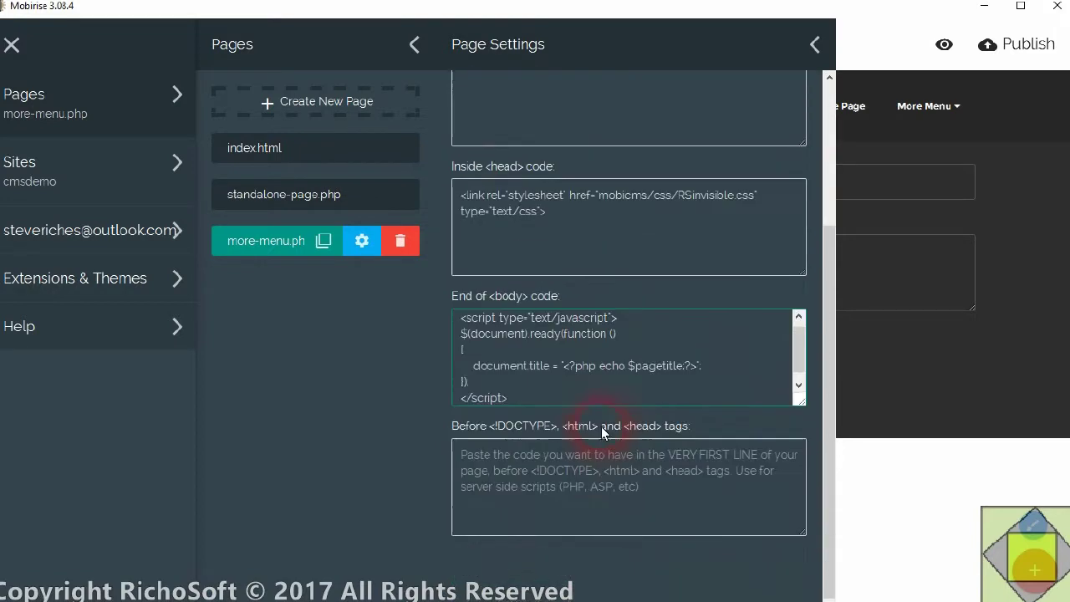
{"action": "right_click", "coordinate": [511, 459]}
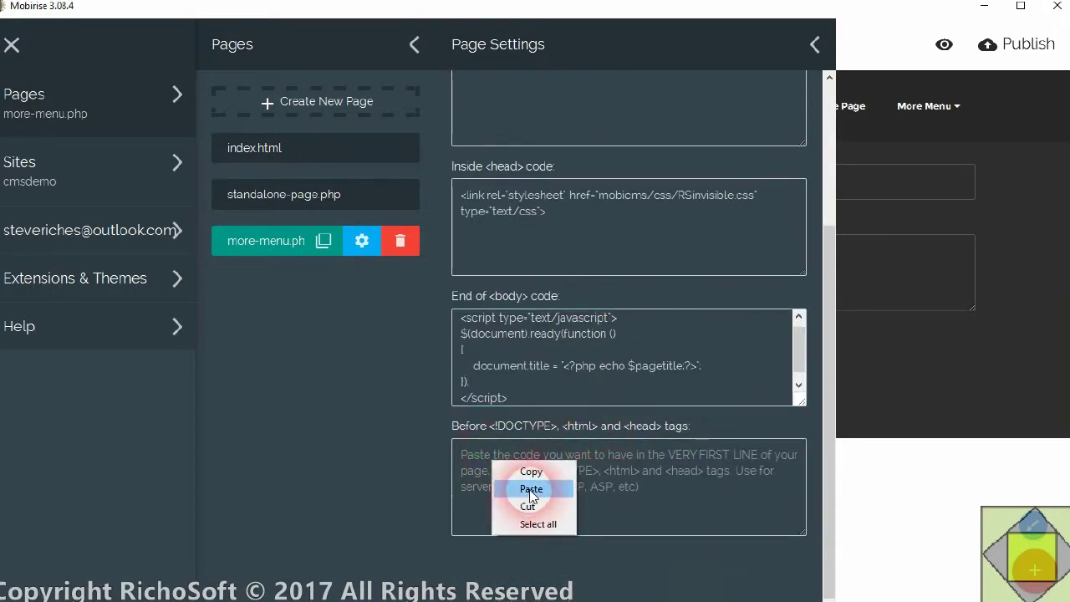
{"action": "left_click", "coordinate": [523, 490]}
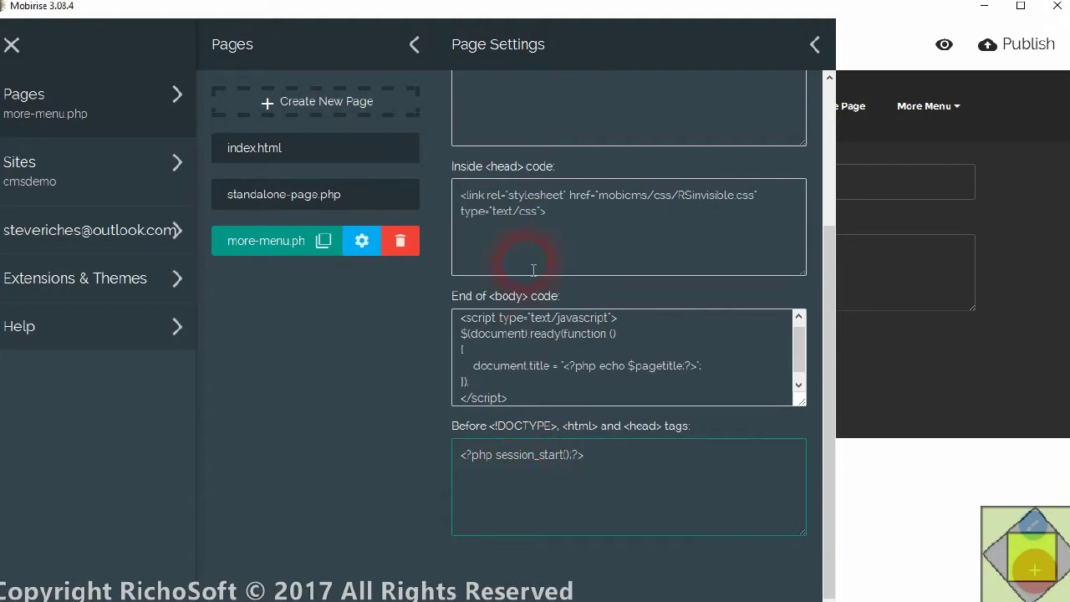
{"action": "scroll", "coordinate": [533, 270], "scroll_direction": "up", "scroll_amount": 3}
{"action": "left_click", "coordinate": [870, 36]}
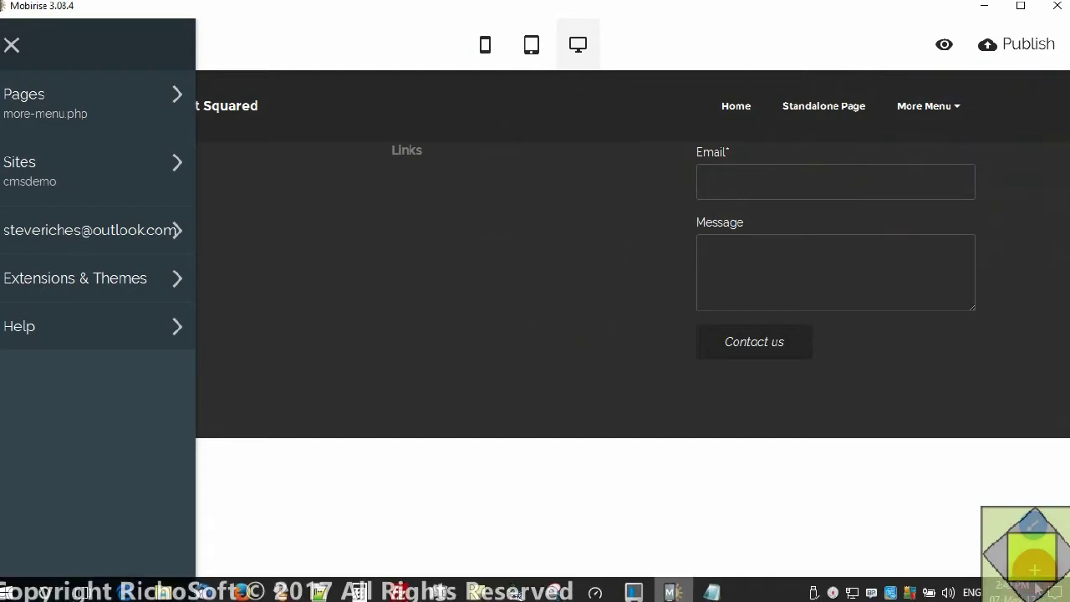
- Add an HTML block to more-menu.php and copy the full HTML block code from Notepad
{"action": "left_click", "coordinate": [1033, 551]}
{"action": "left_click_drag", "start_coordinate": [974, 306], "coordinate": [279, 143]}
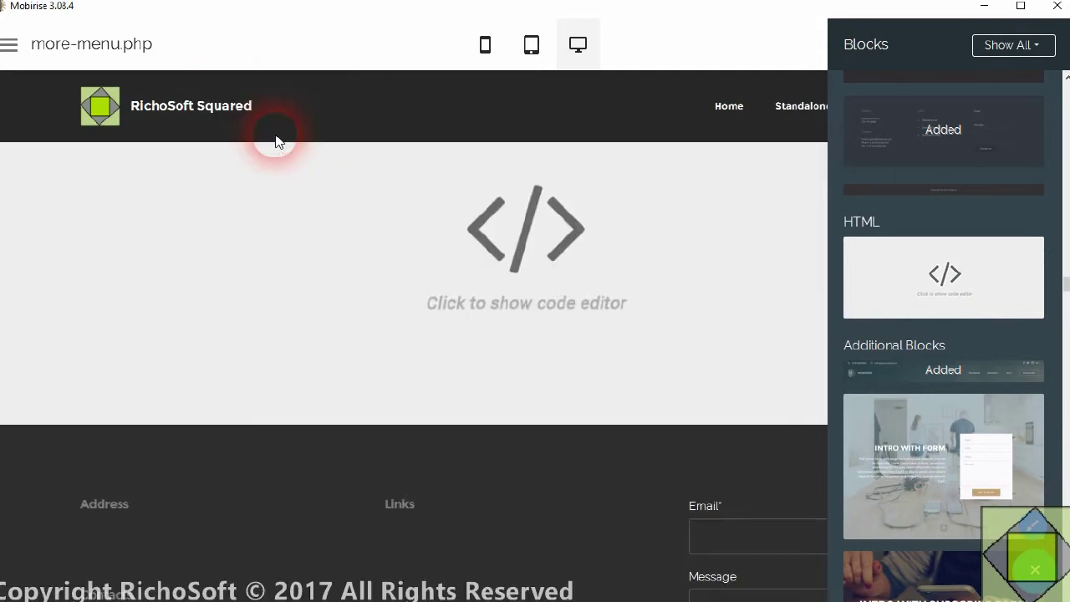
{"action": "mouse_move", "coordinate": [746, 600]}
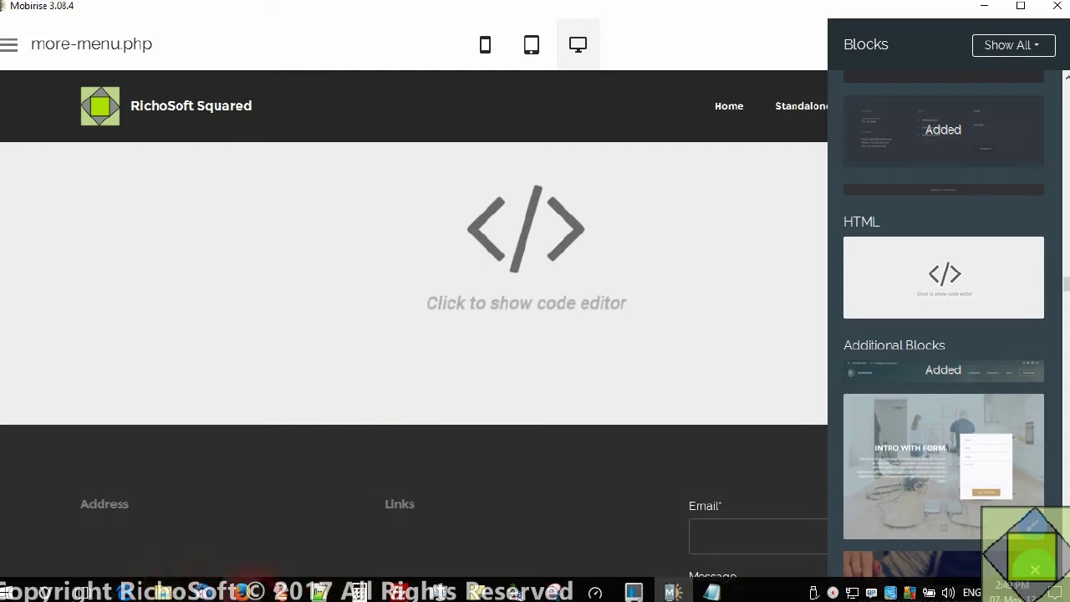
{"action": "left_click", "coordinate": [320, 592]}
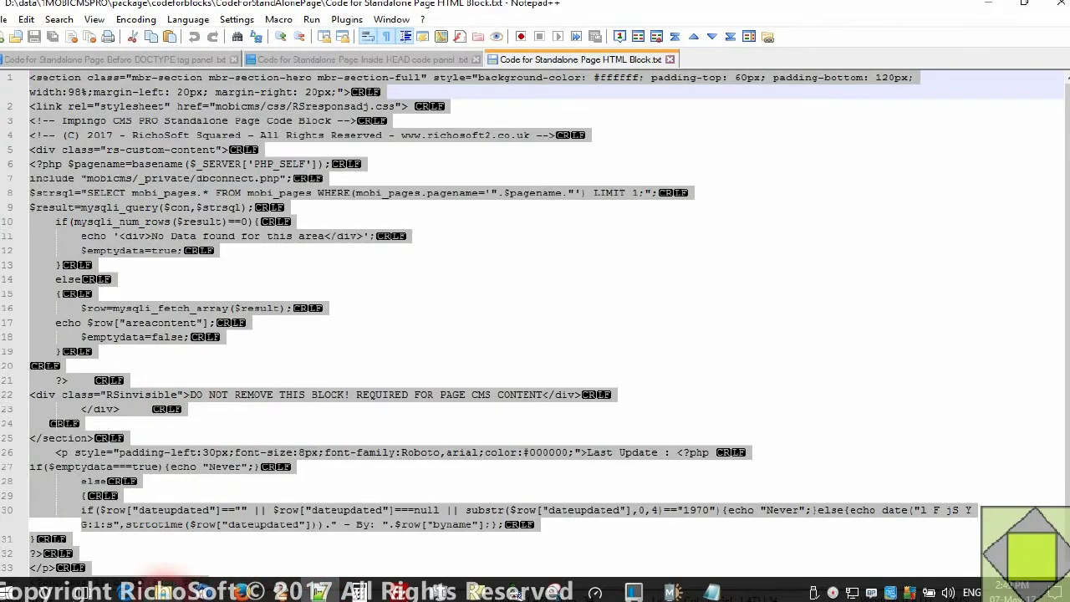
{"action": "left_click", "coordinate": [164, 591]}
{"action": "double_click", "coordinate": [330, 167]}
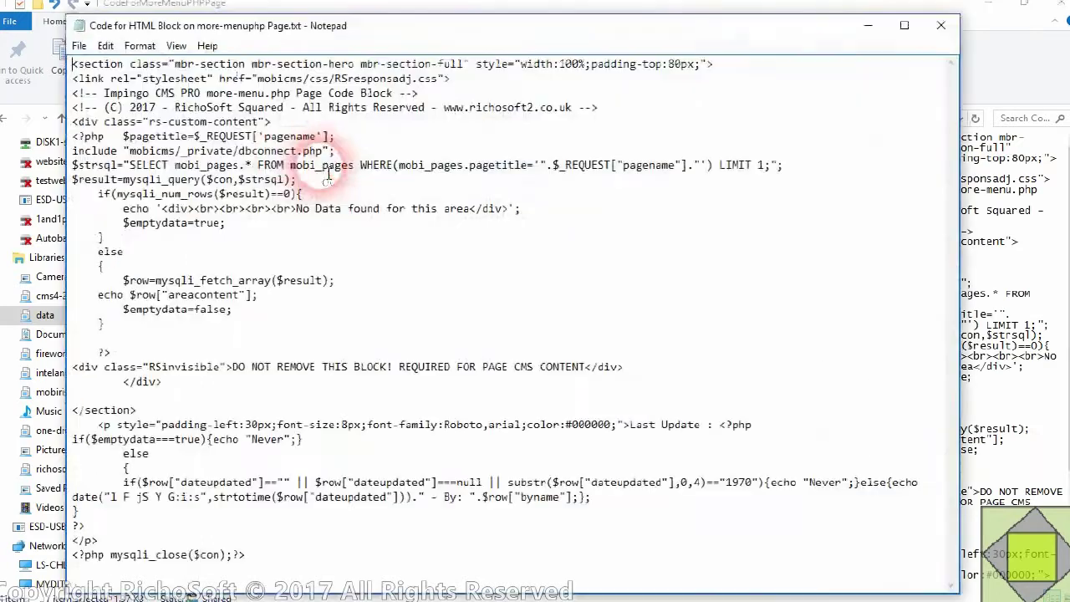
{"action": "left_click", "coordinate": [105, 45]}
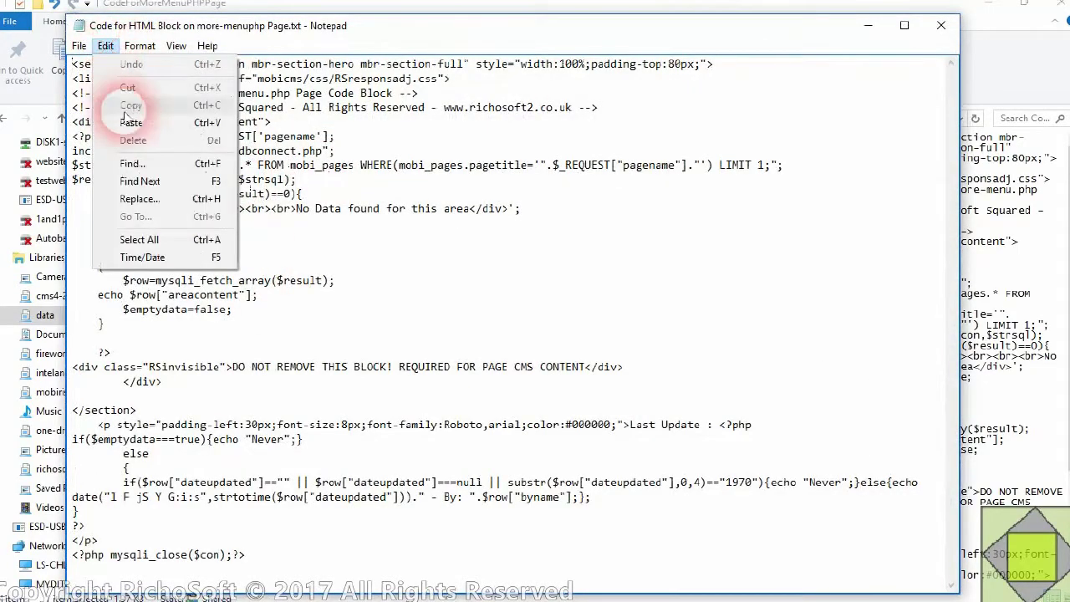
{"action": "left_click", "coordinate": [139, 239]}
{"action": "right_click", "coordinate": [167, 223]}
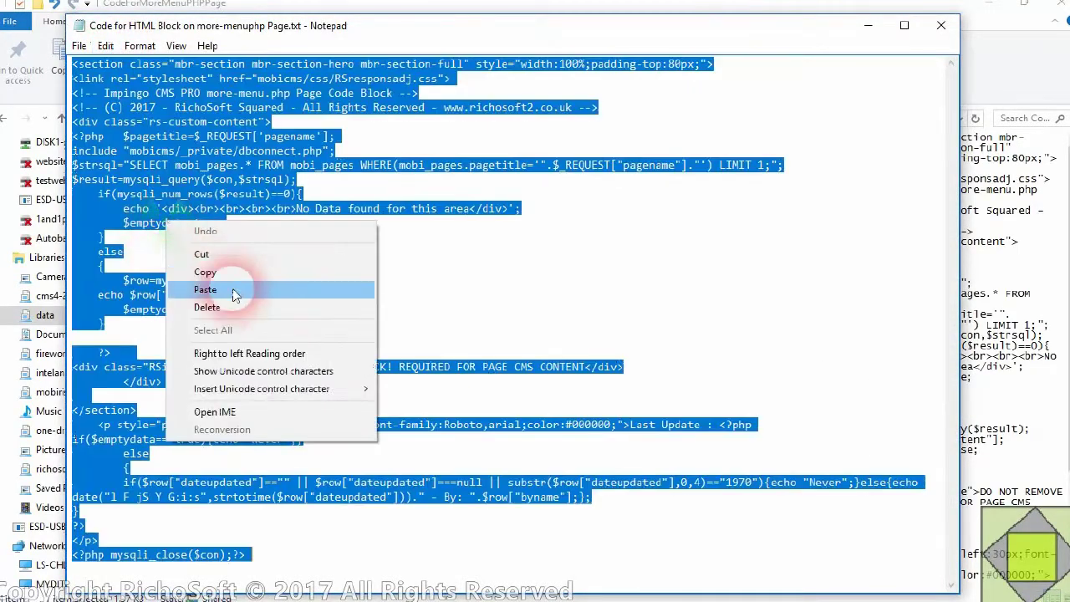
{"action": "left_click", "coordinate": [205, 271]}
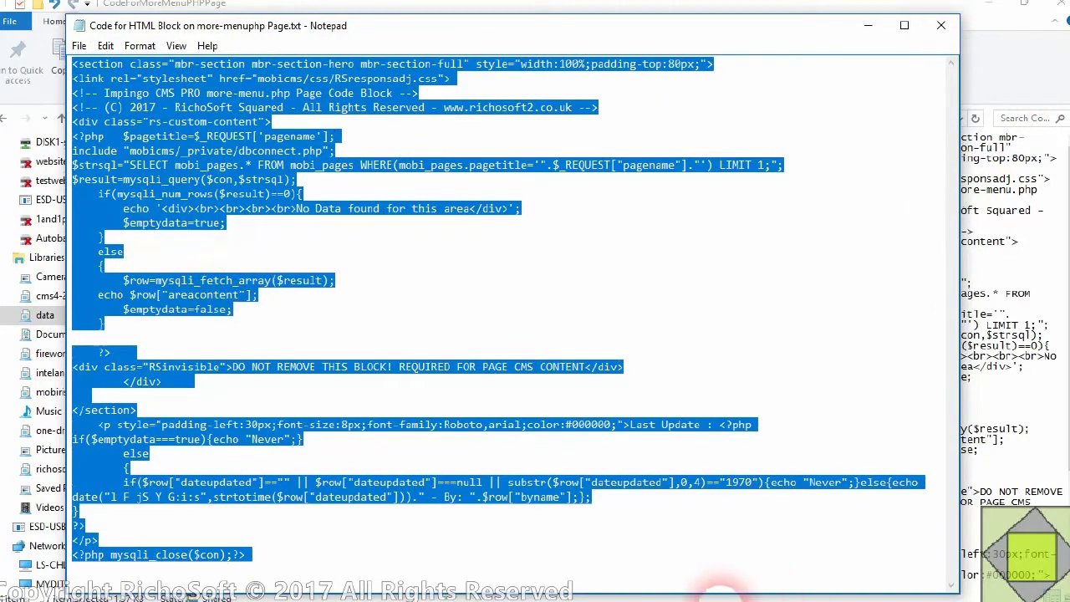
{"action": "left_click", "coordinate": [672, 592]}
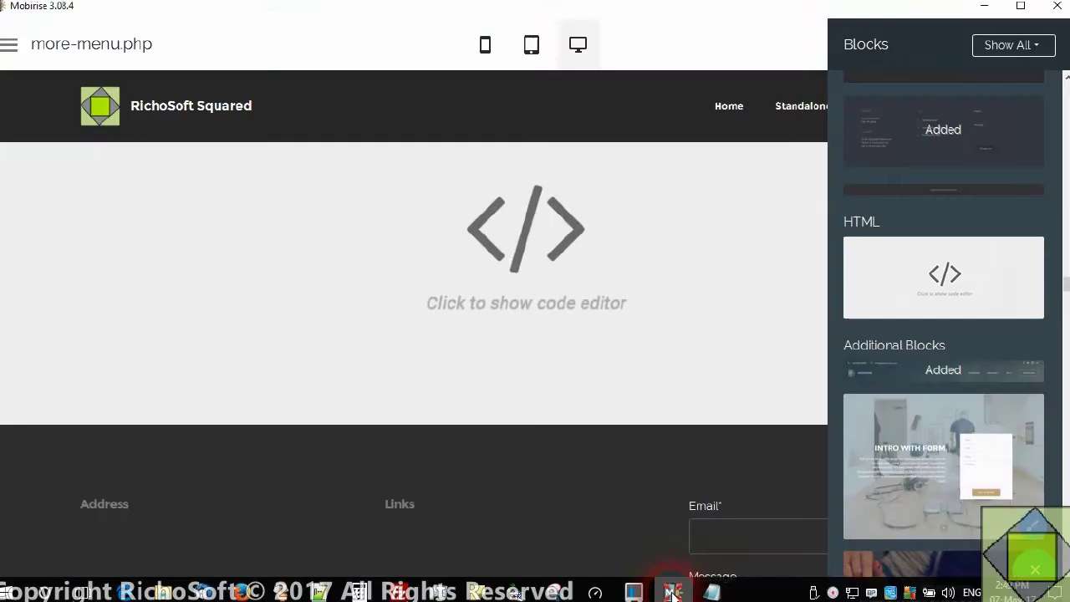
- Replace the HTML block's placeholder code with the copied CMS PHP code and delete its default CSS
{"action": "left_click", "coordinate": [390, 259]}
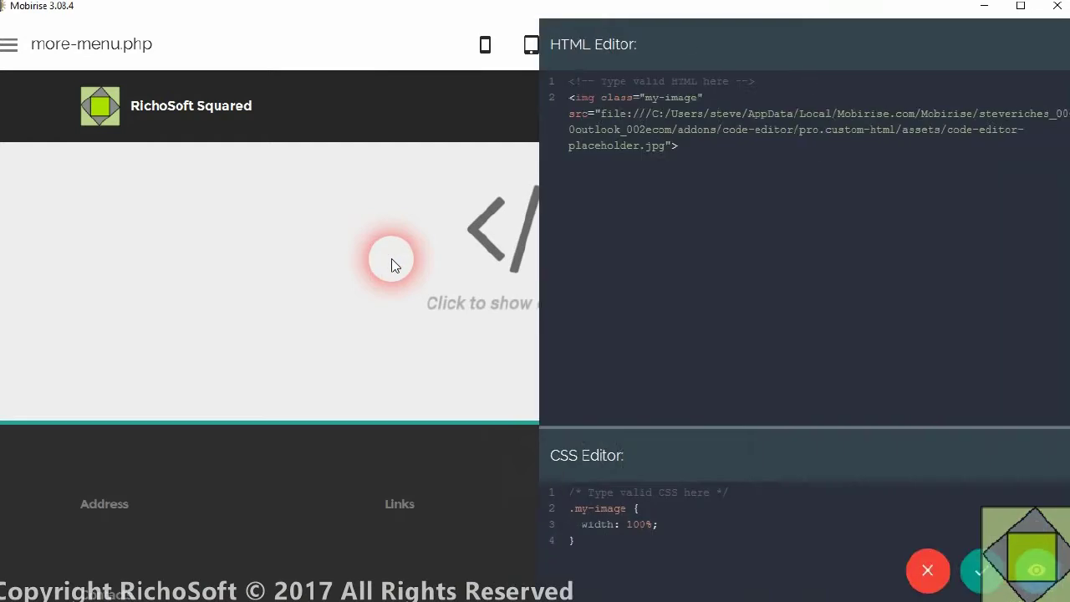
{"action": "left_click_drag", "start_coordinate": [685, 156], "coordinate": [485, 44]}
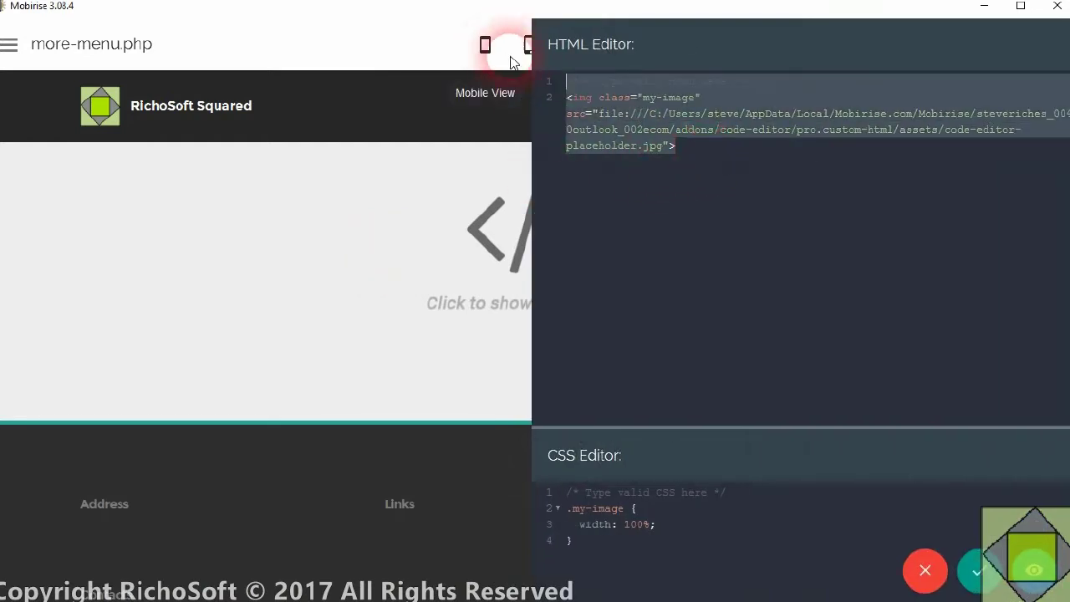
{"action": "right_click", "coordinate": [603, 90]}
{"action": "left_click", "coordinate": [660, 119]}
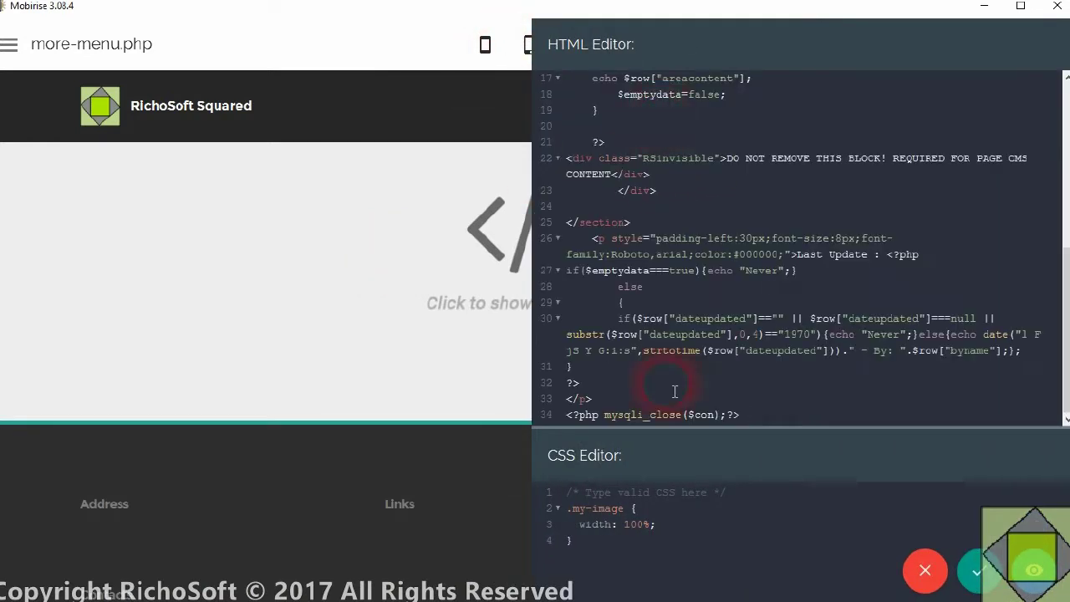
{"action": "left_click_drag", "start_coordinate": [613, 557], "coordinate": [543, 472]}
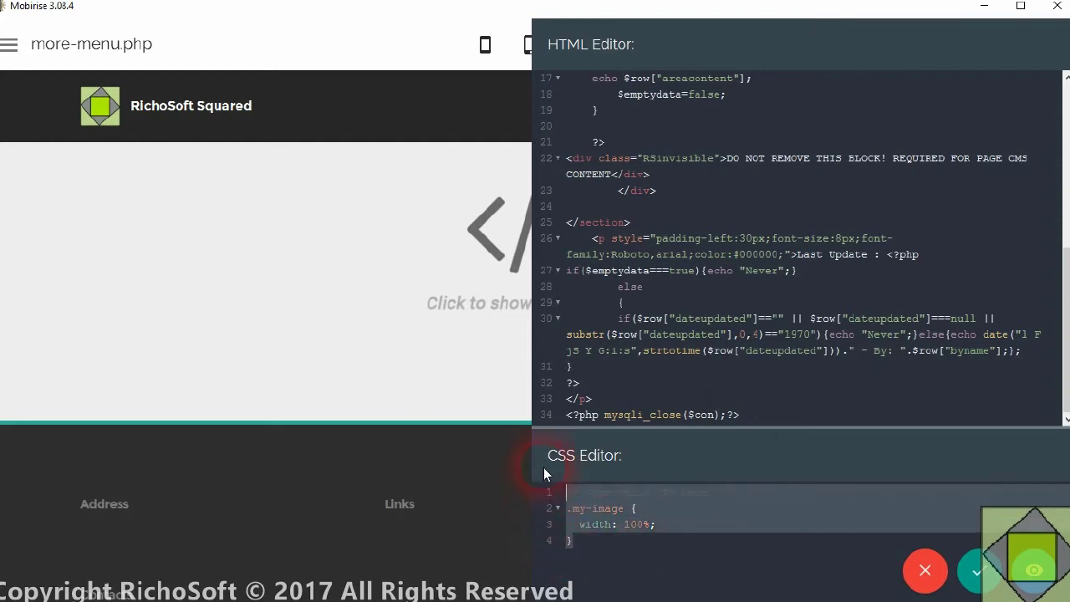
{"action": "key", "text": "Delete"}
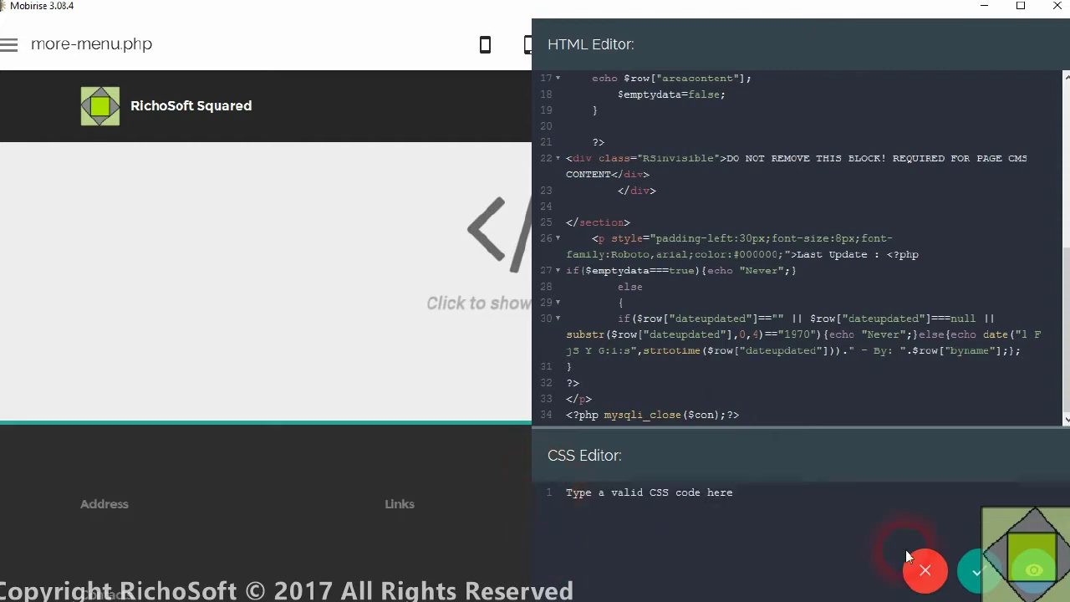
{"action": "left_click", "coordinate": [978, 571]}
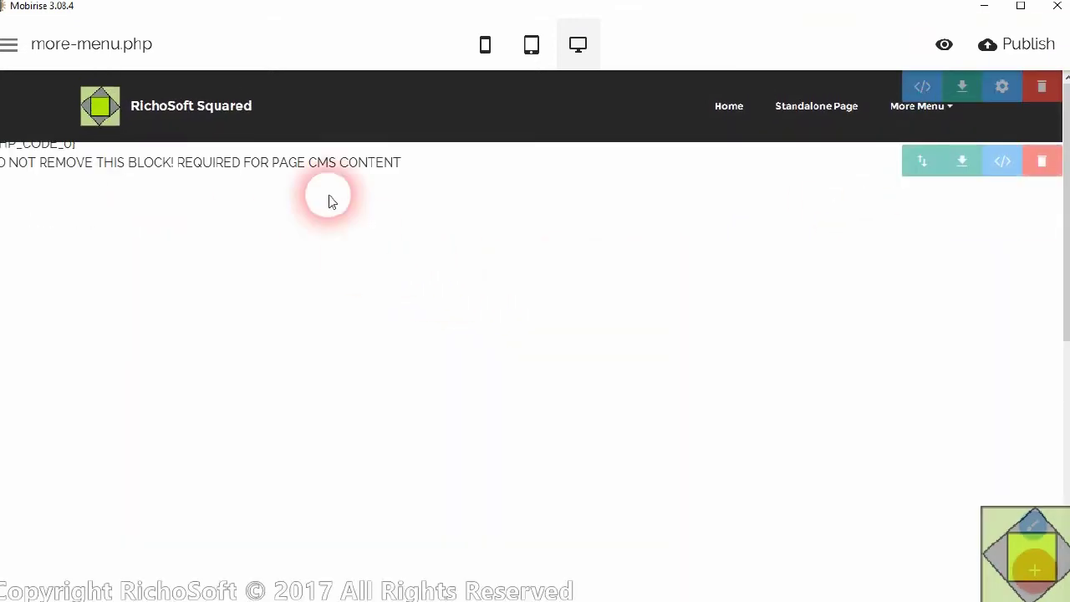
{"action": "mouse_move", "coordinate": [284, 589]}
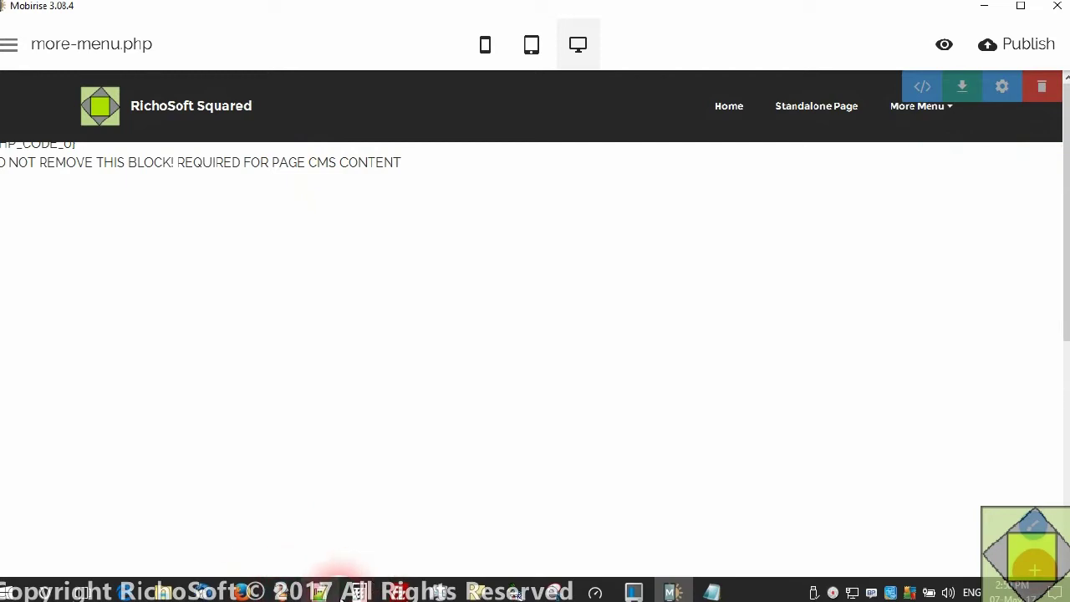
- Open the CodeForALLPagestoEnableMoreMenu folder and widen the Name column to show full file names
{"action": "left_click", "coordinate": [161, 592]}
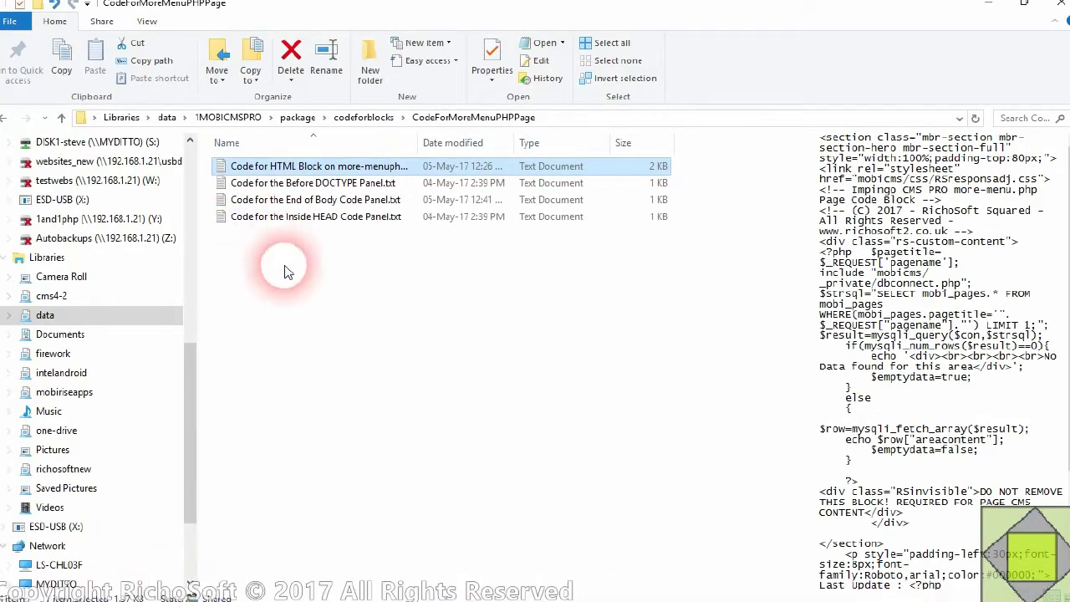
{"action": "left_click", "coordinate": [384, 122]}
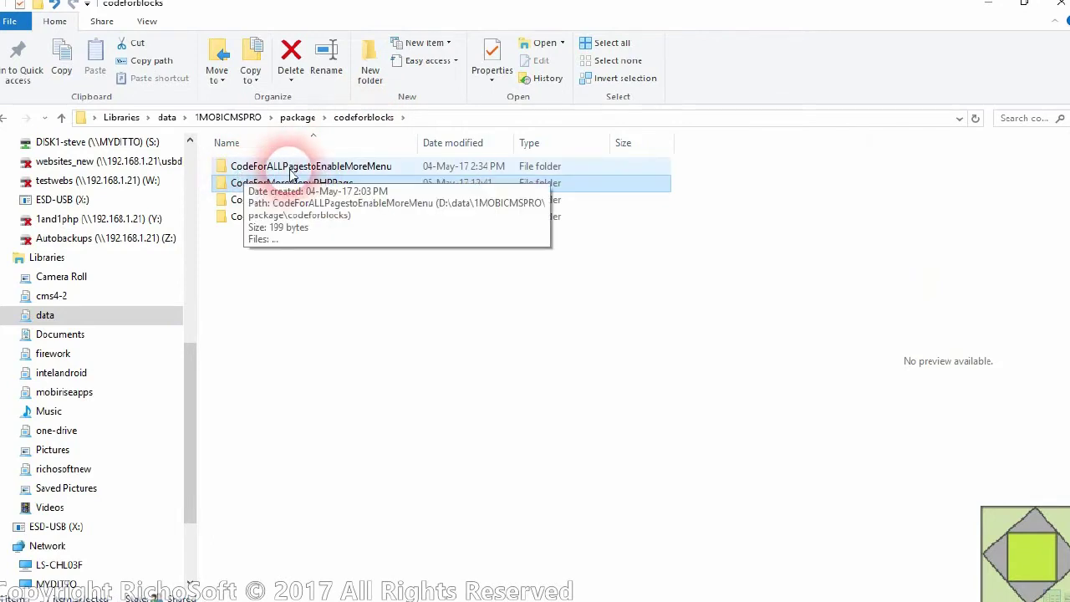
{"action": "double_click", "coordinate": [336, 163]}
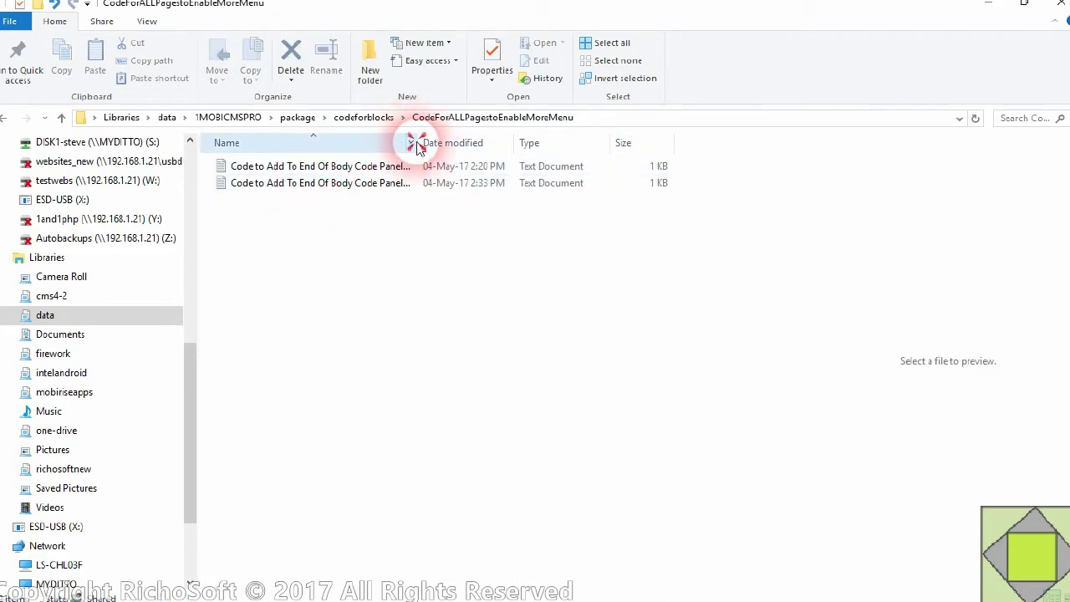
{"action": "left_click_drag", "start_coordinate": [426, 149], "coordinate": [590, 149]}
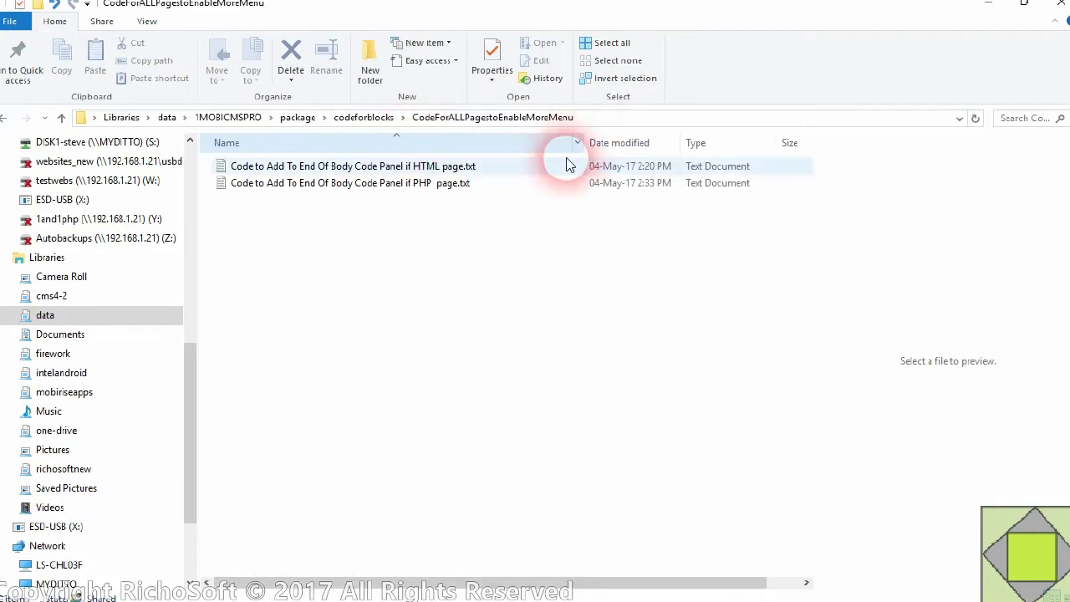
{"action": "left_click", "coordinate": [378, 184]}
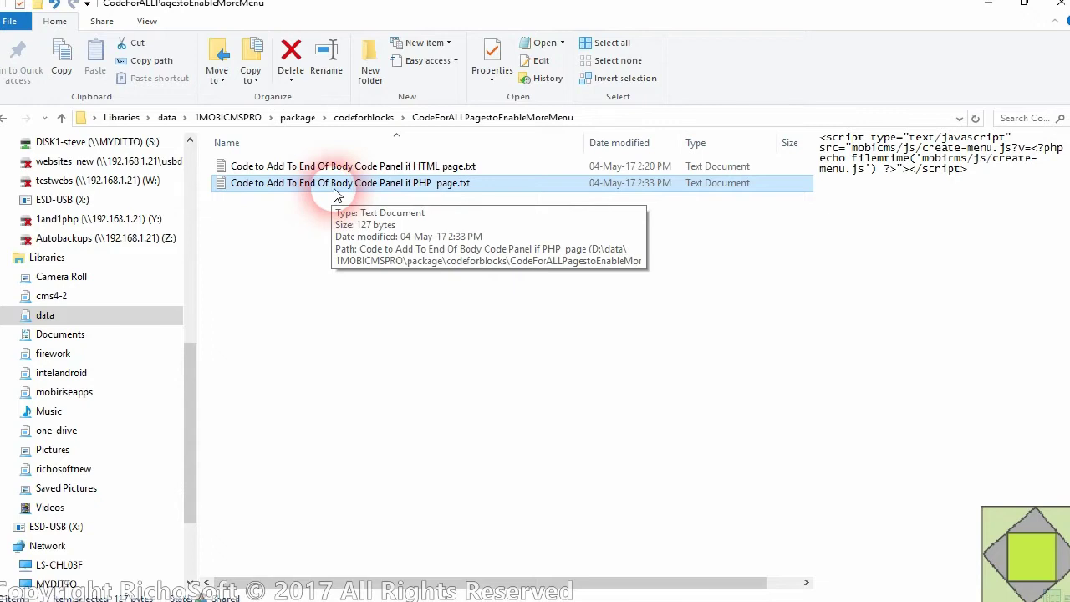
- Copy the create-menu.js script line from the PHP page's code file in Notepad
{"action": "double_click", "coordinate": [335, 192]}
{"action": "left_click_drag", "start_coordinate": [901, 79], "coordinate": [67, 60]}
{"action": "right_click", "coordinate": [144, 70]}
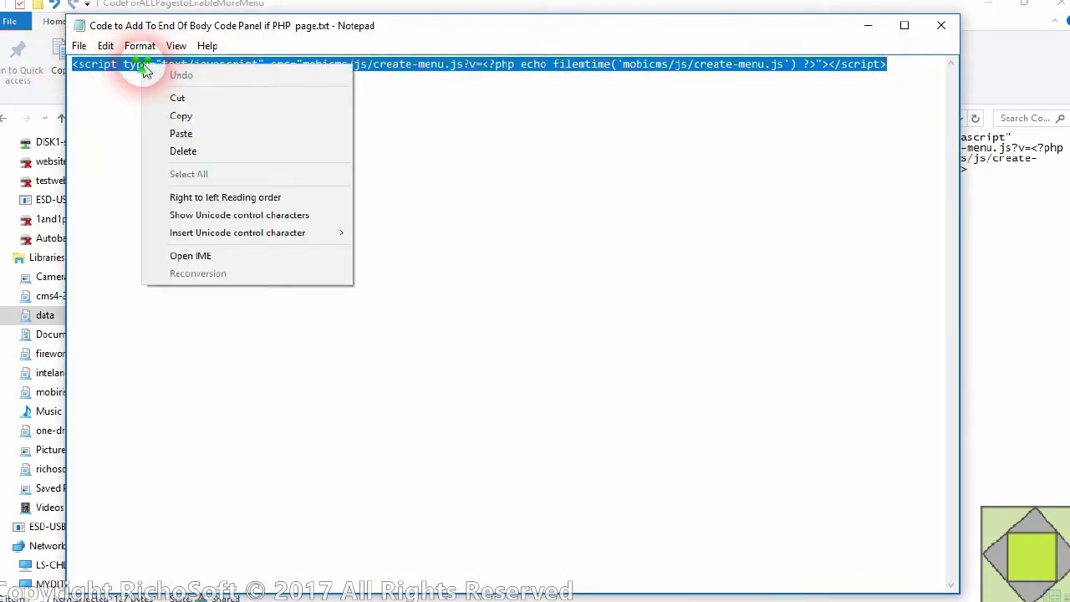
{"action": "left_click", "coordinate": [184, 115]}
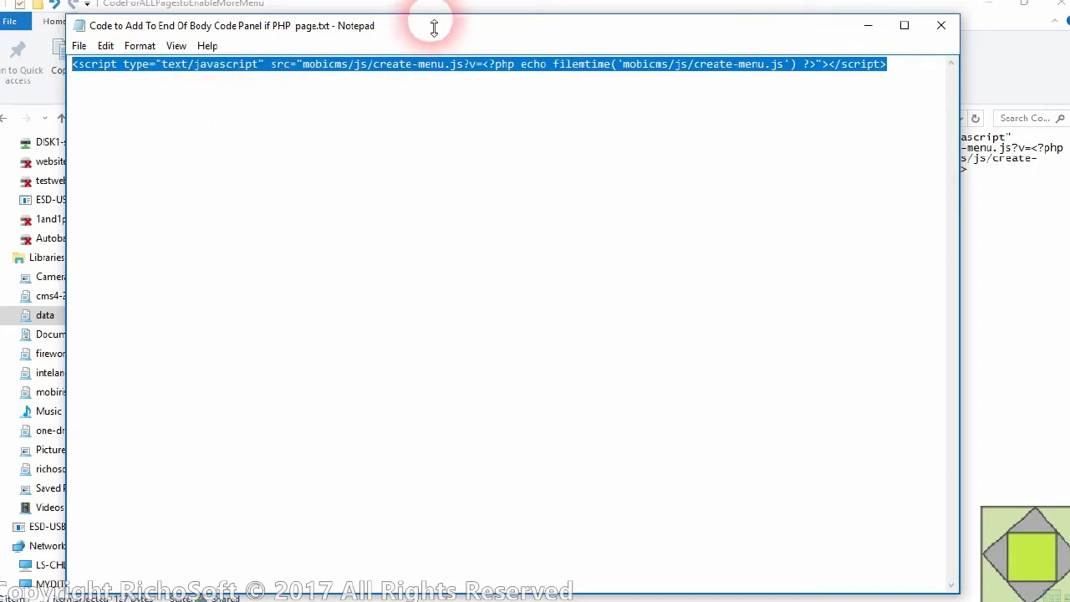
{"action": "left_click", "coordinate": [418, 5]}
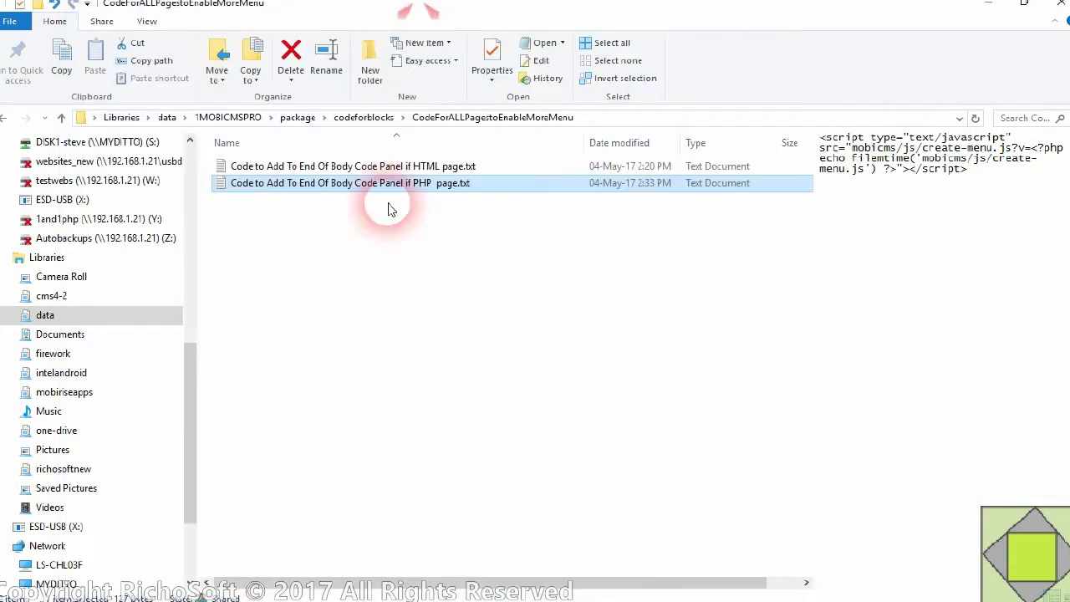
- Append the create-menu.js script line to more-menu.php's End of body code
{"action": "mouse_move", "coordinate": [515, 594]}
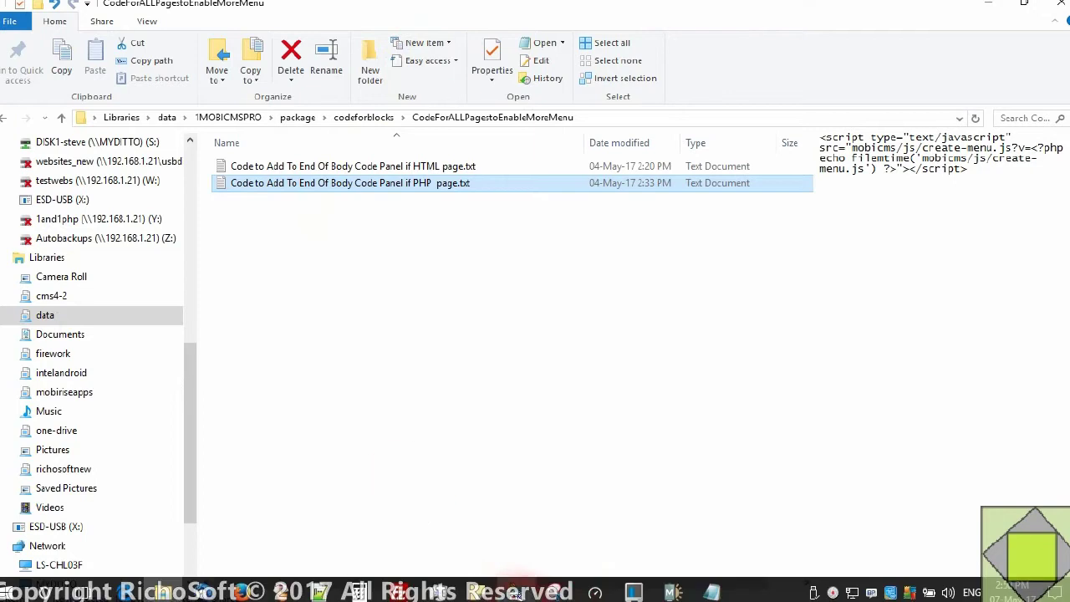
{"action": "left_click", "coordinate": [670, 590]}
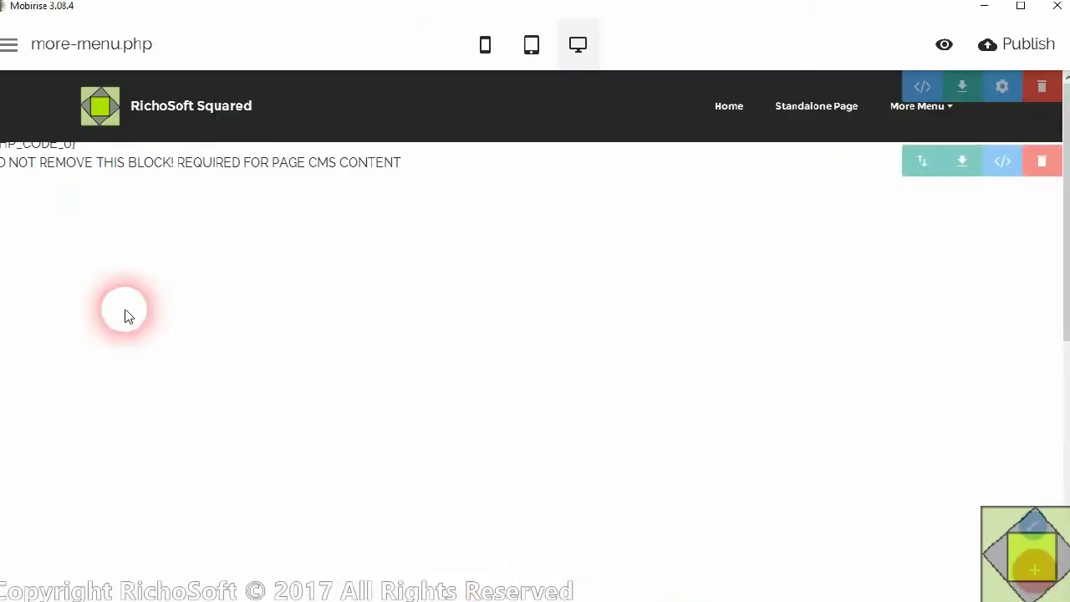
{"action": "left_click", "coordinate": [8, 44]}
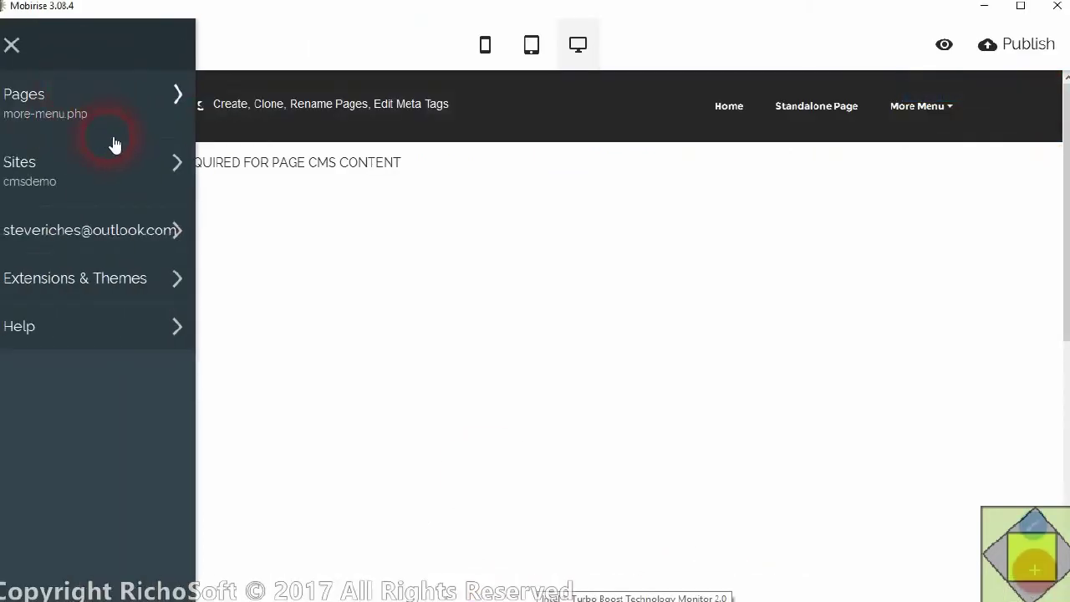
{"action": "left_click", "coordinate": [7, 107]}
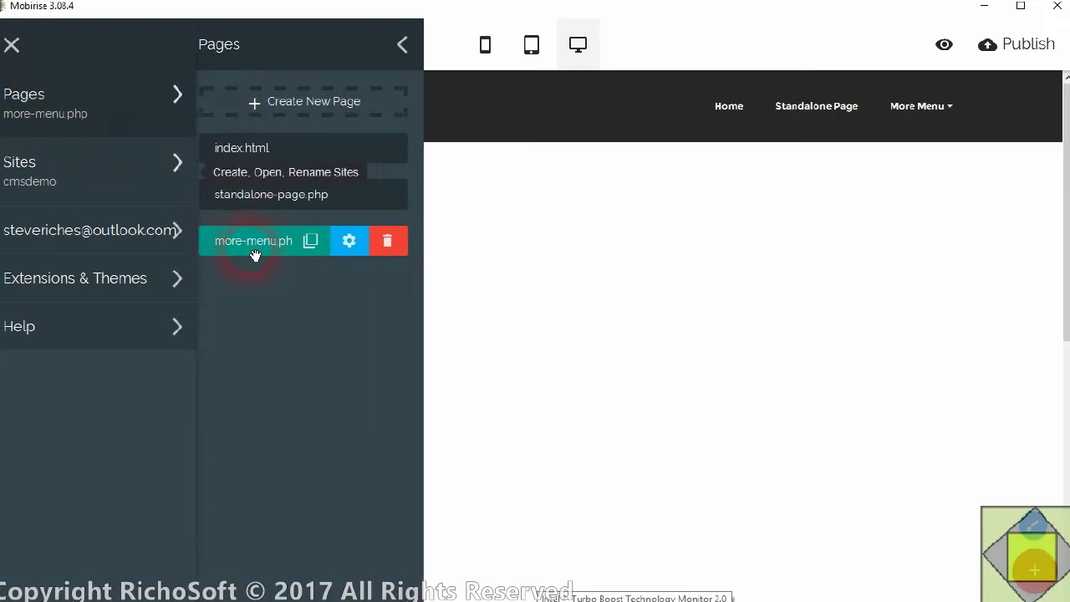
{"action": "left_click", "coordinate": [362, 240]}
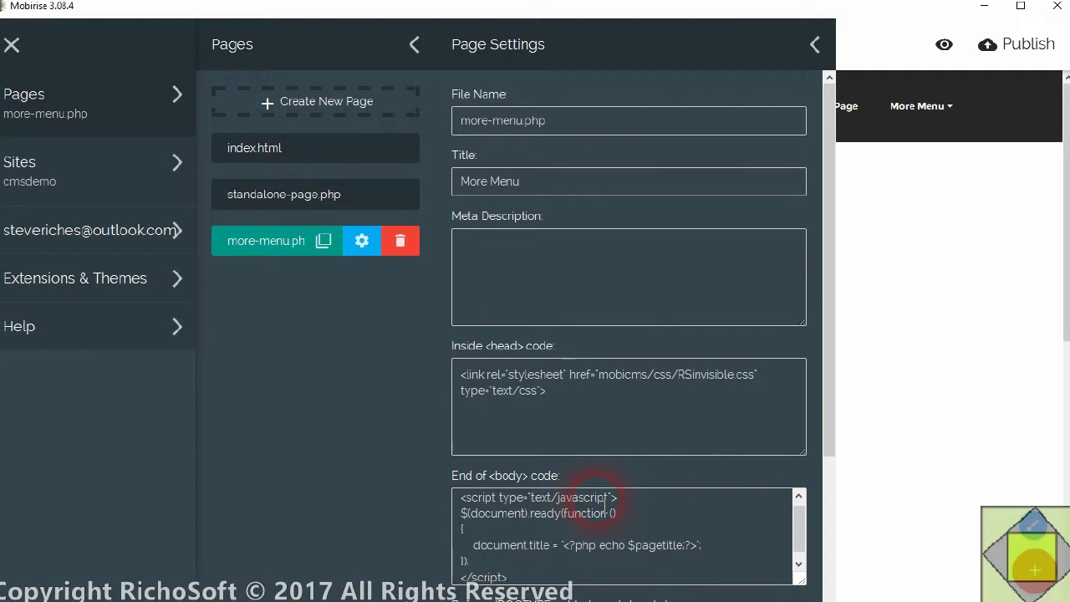
{"action": "left_click", "coordinate": [800, 544]}
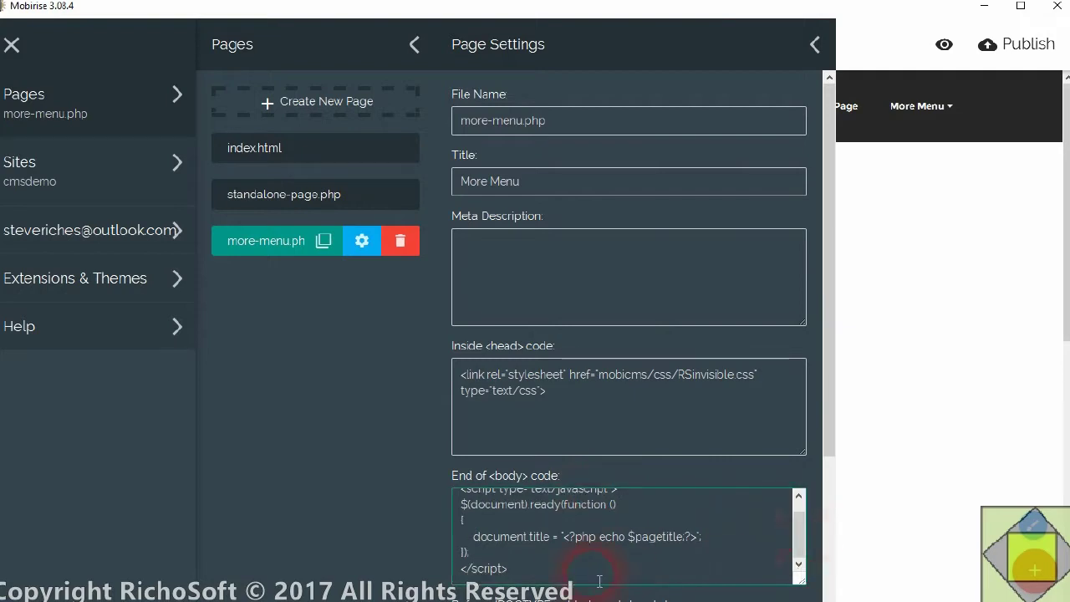
{"action": "key", "text": "Return"}
{"action": "key", "text": "ctrl+v"}
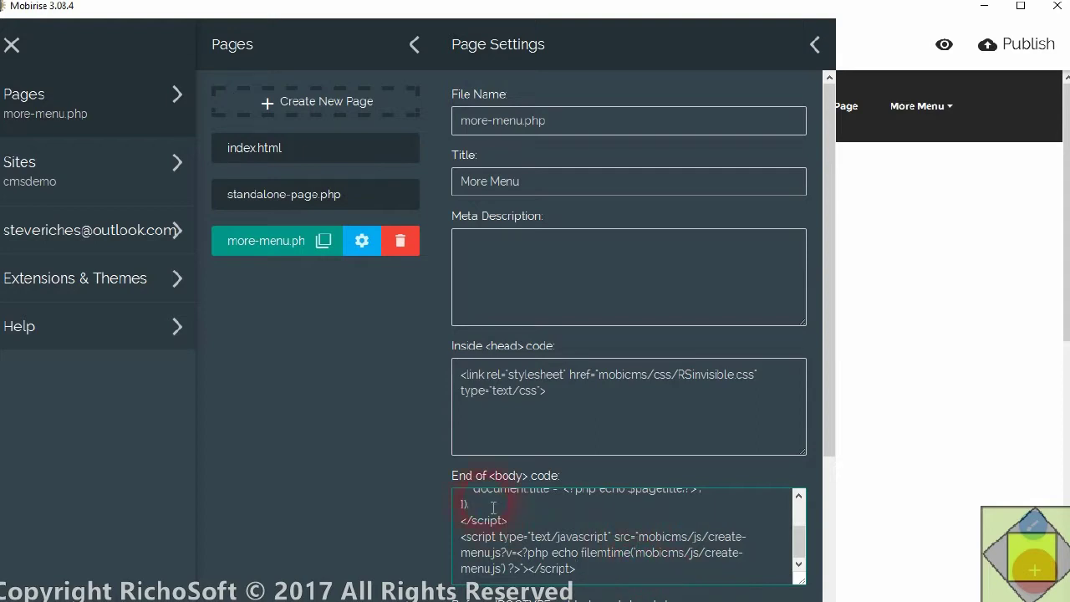
{"action": "left_click", "coordinate": [345, 335]}
- Paste the same create-menu.js script into standalone-page.php's End of body code
{"action": "left_click", "coordinate": [284, 197]}
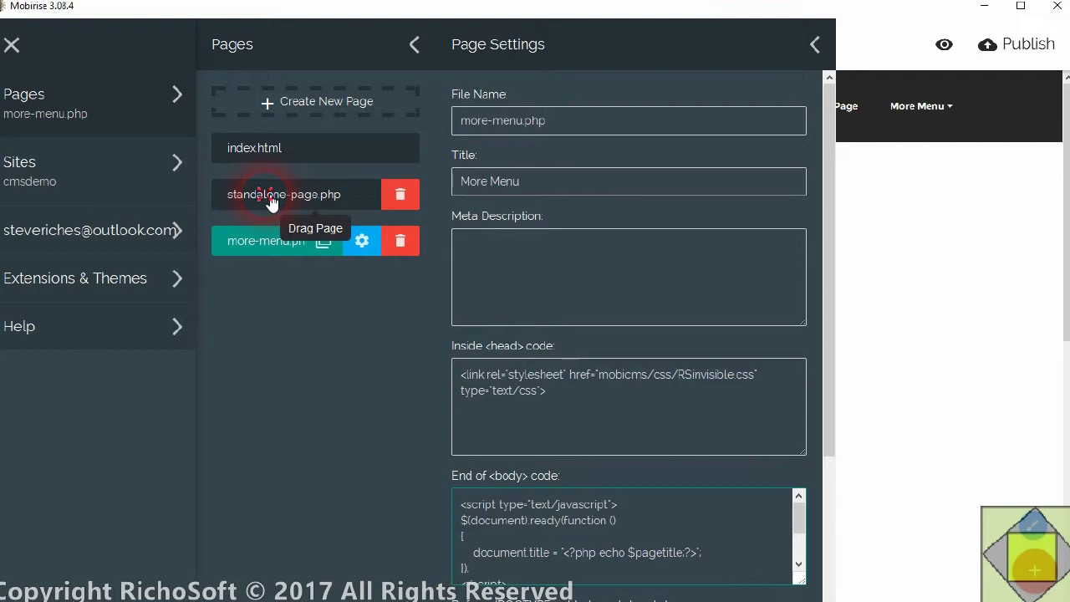
{"action": "left_click", "coordinate": [771, 489]}
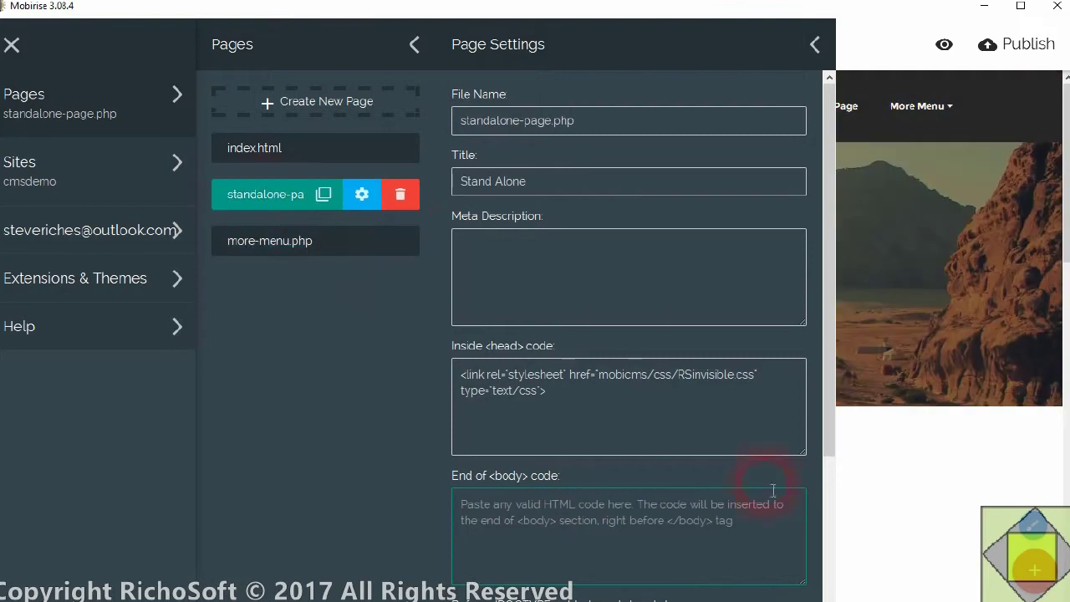
{"action": "right_click", "coordinate": [547, 505]}
{"action": "left_click", "coordinate": [602, 532]}
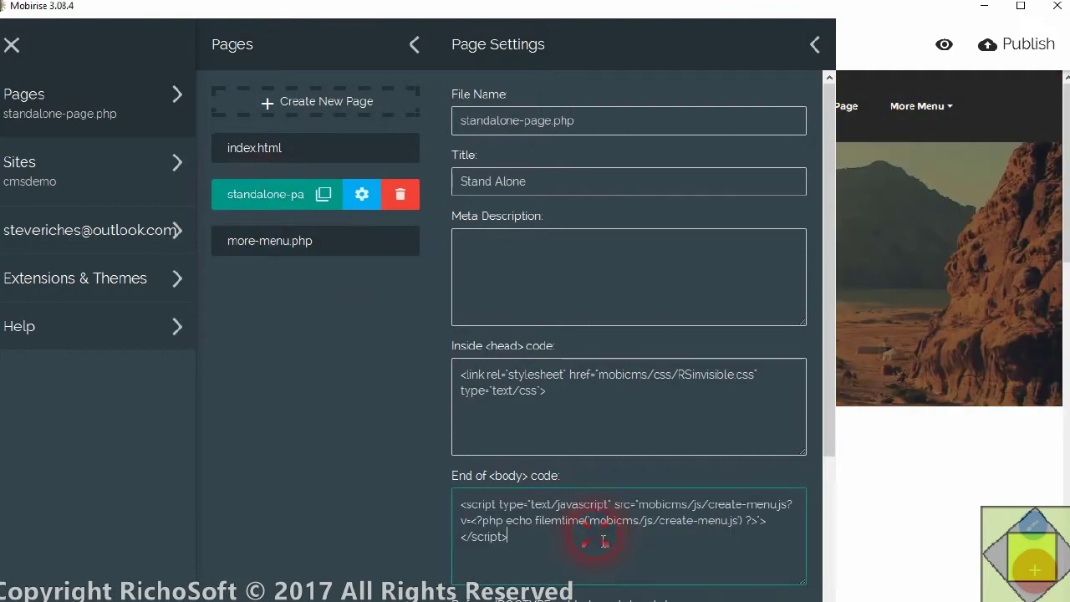
- Open index.html's page settings and place the cursor in its End of body code box
{"action": "left_click", "coordinate": [251, 148]}
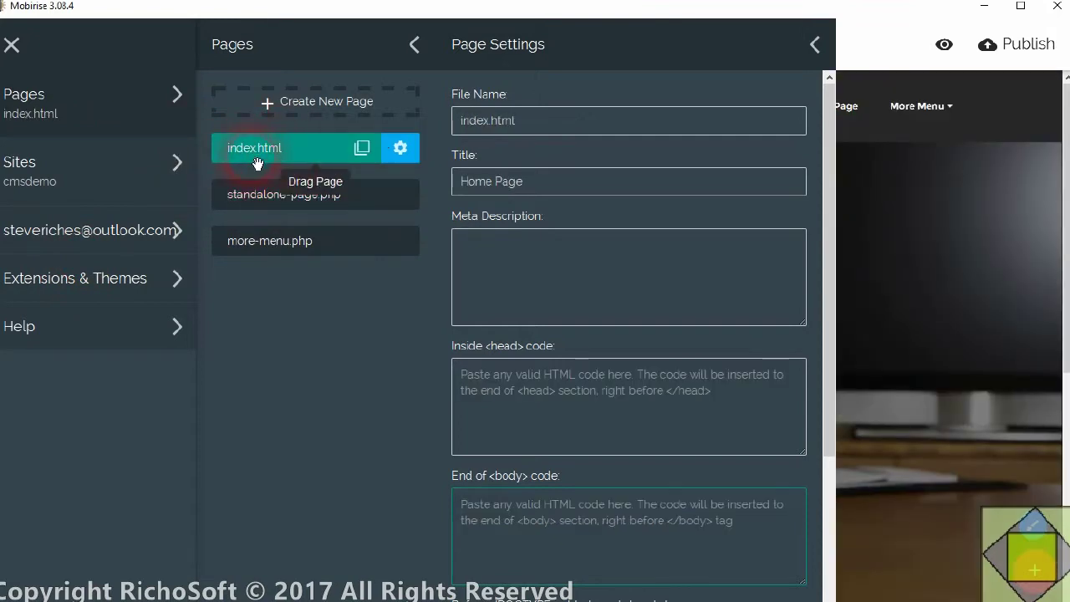
{"action": "left_click", "coordinate": [498, 575]}
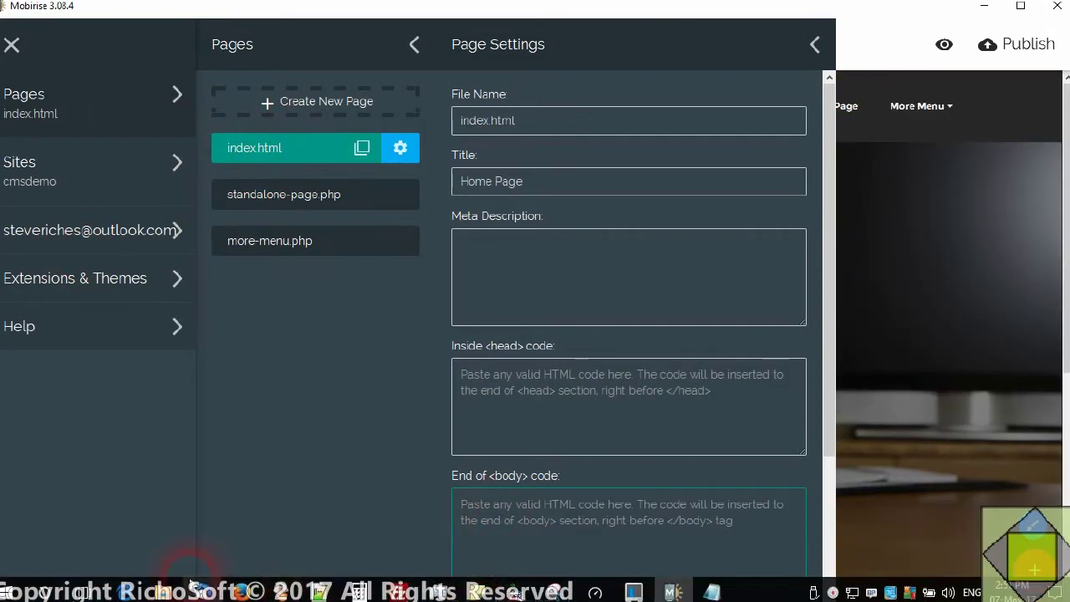
{"action": "left_click", "coordinate": [166, 590]}
- Open the HTML-page end-of-body code file in Notepad and copy its create-menu.js script tag
{"action": "left_click", "coordinate": [382, 167]}
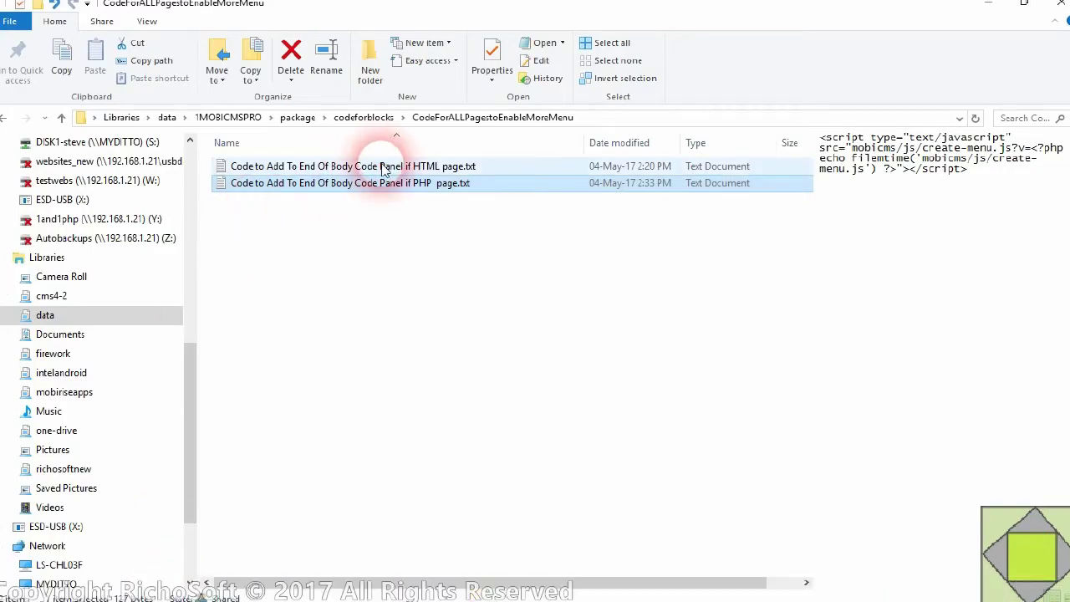
{"action": "double_click", "coordinate": [382, 167]}
{"action": "left_click", "coordinate": [550, 67]}
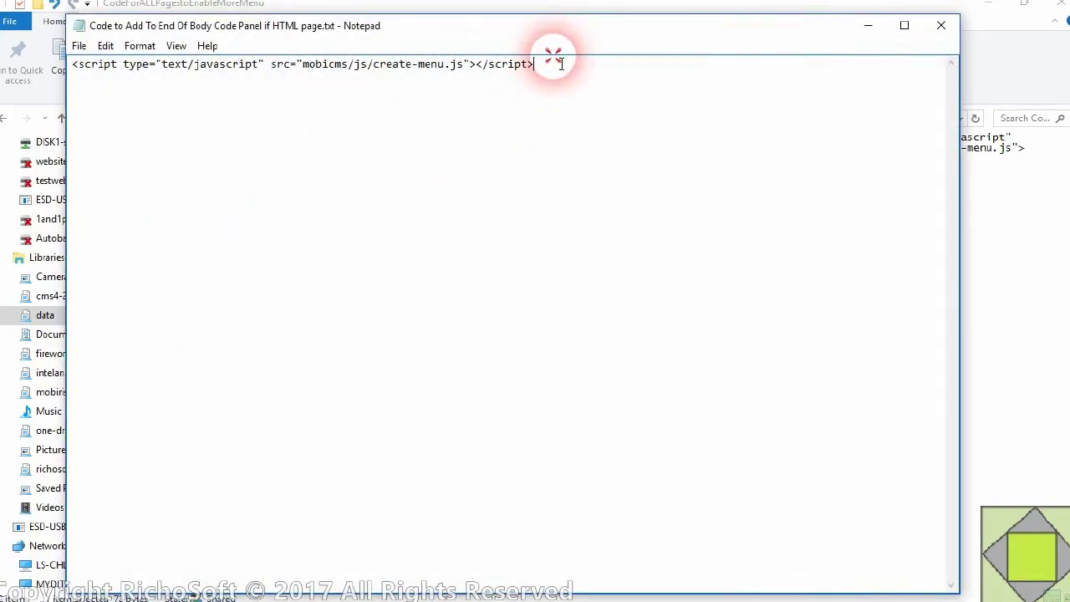
{"action": "left_click_drag", "start_coordinate": [550, 67], "coordinate": [25, 66]}
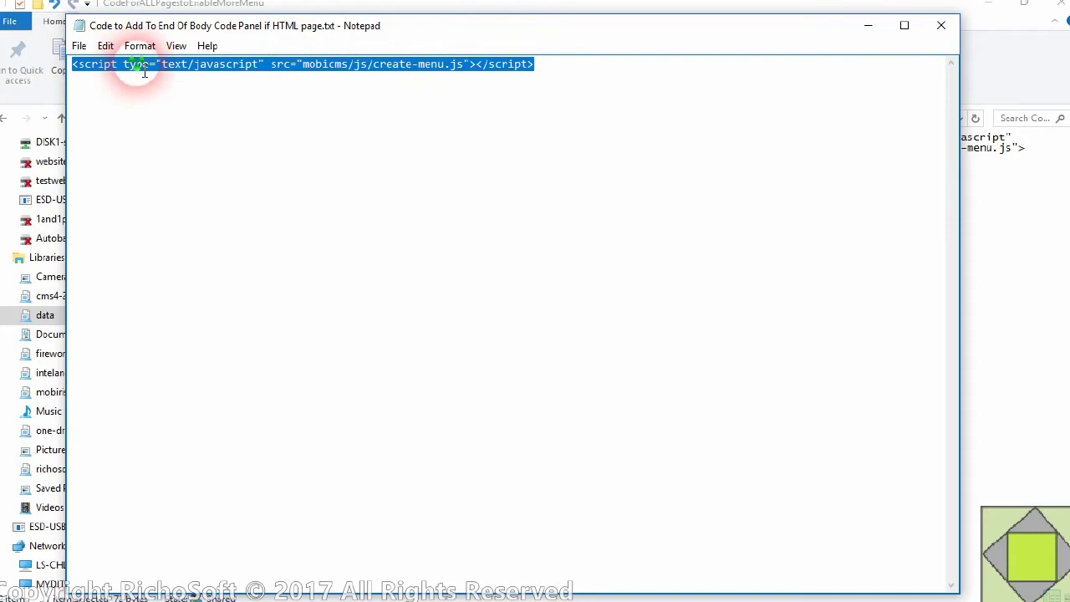
{"action": "right_click", "coordinate": [139, 67]}
{"action": "left_click", "coordinate": [175, 114]}
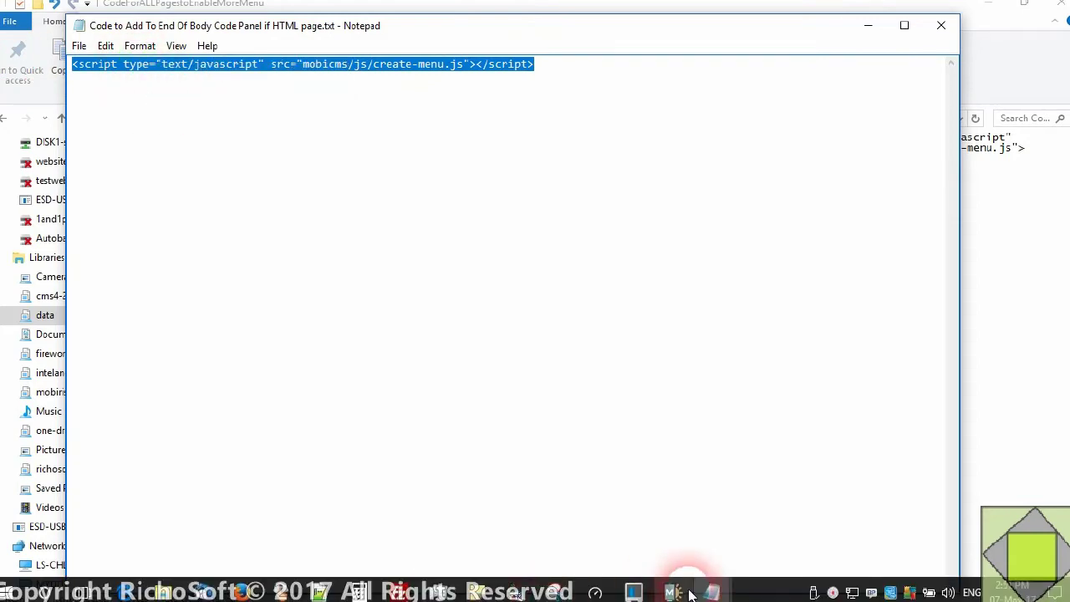
{"action": "left_click", "coordinate": [690, 593]}
- Paste the create-menu.js script tag into index.html's End of body code
{"action": "right_click", "coordinate": [520, 536]}
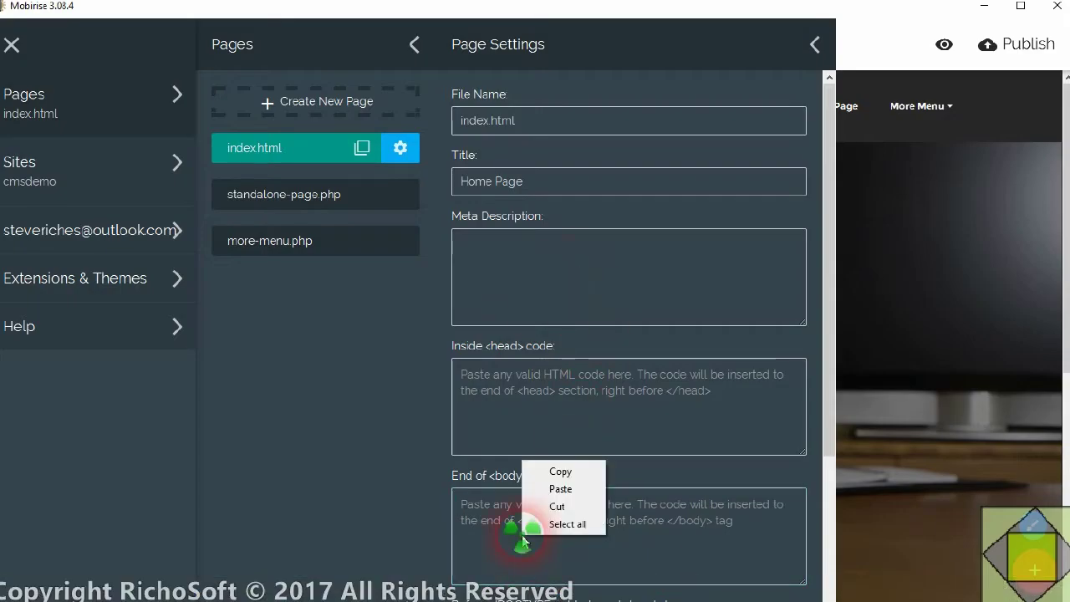
{"action": "left_click", "coordinate": [574, 493]}
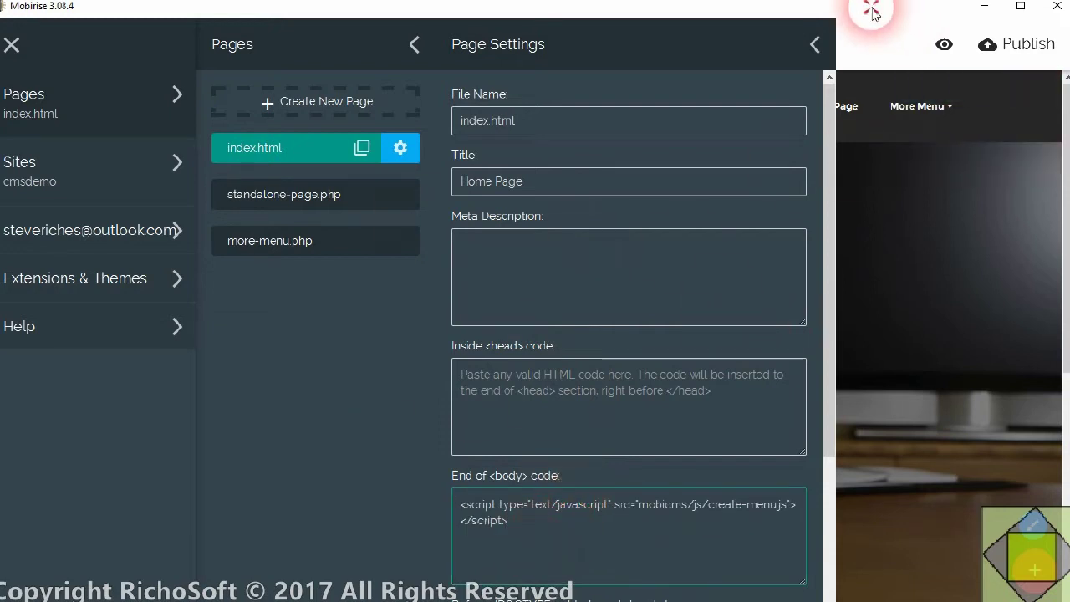
{"action": "left_click", "coordinate": [856, 41]}
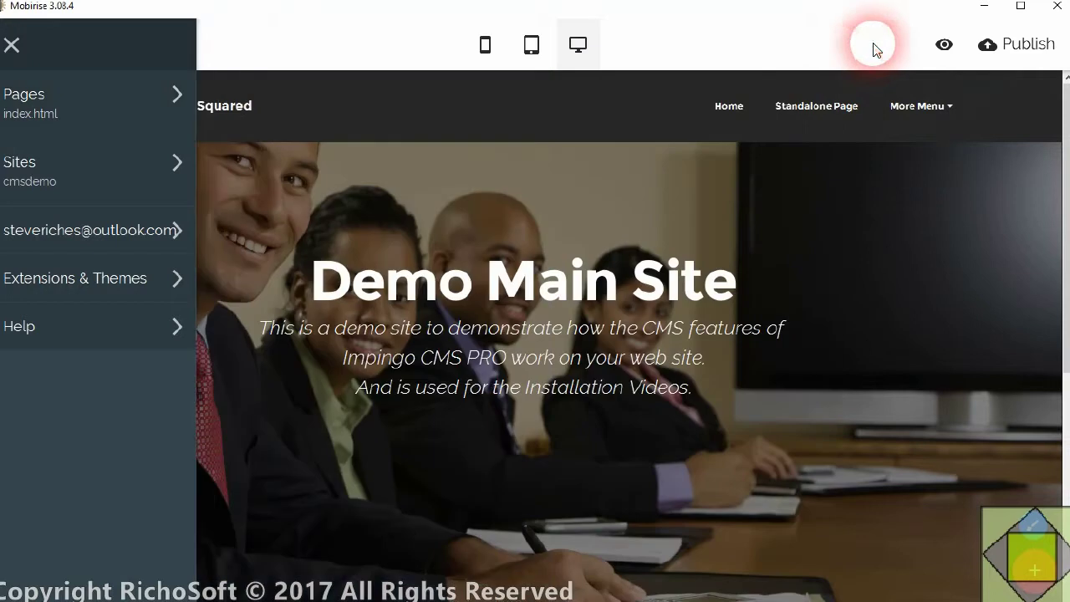
- Publish the site to the local folder D:\data\1CMSDEMO\publish
{"action": "left_click", "coordinate": [1026, 50]}
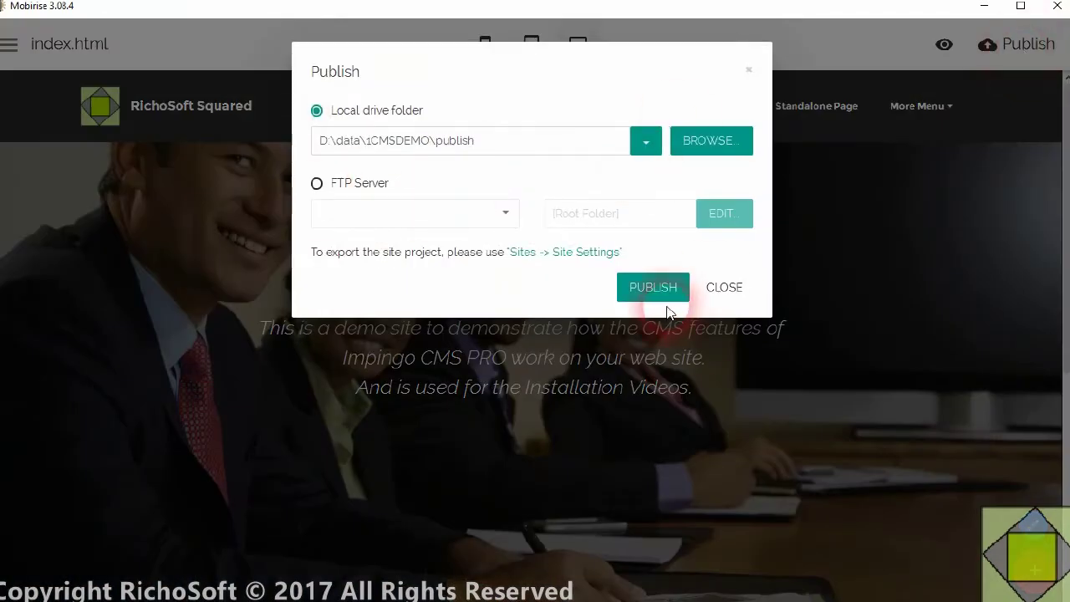
{"action": "left_click", "coordinate": [656, 287]}
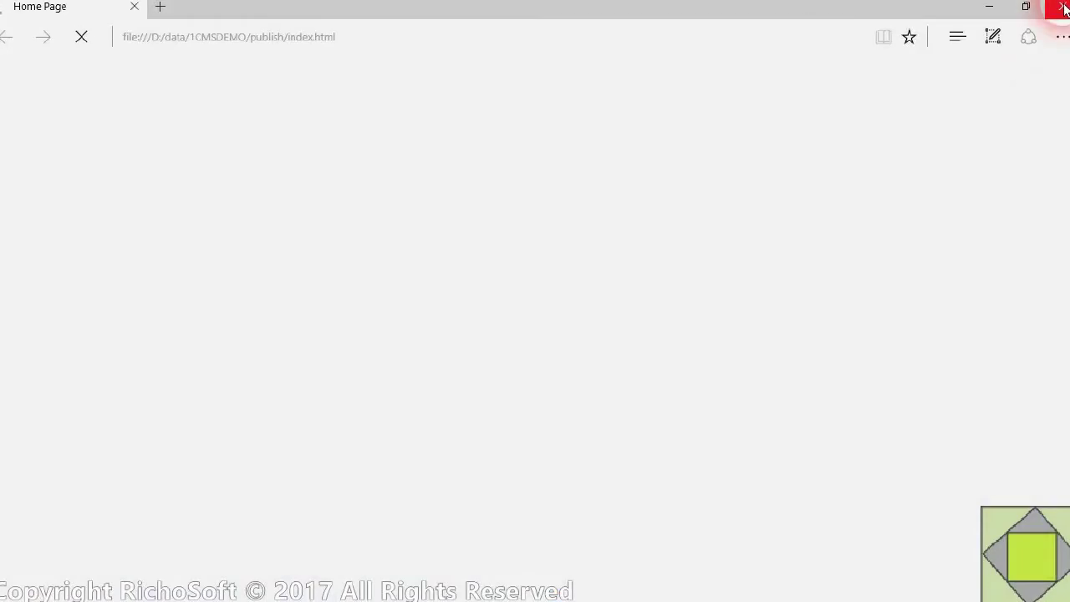
{"action": "left_click", "coordinate": [1061, 7]}
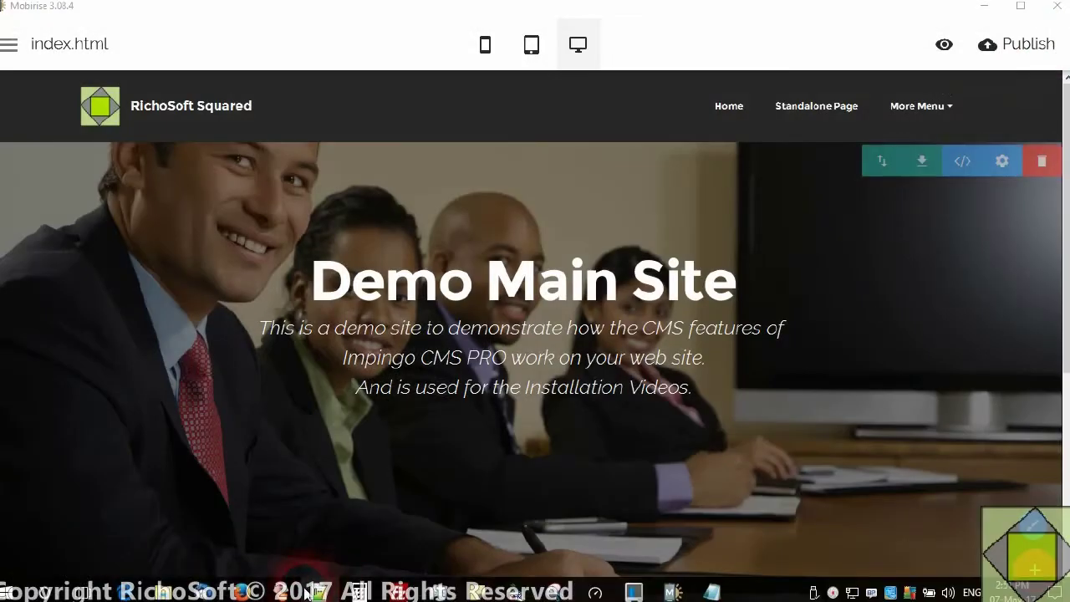
- Refresh FileZilla's local file list so more-menu.php appears
{"action": "left_click", "coordinate": [393, 592]}
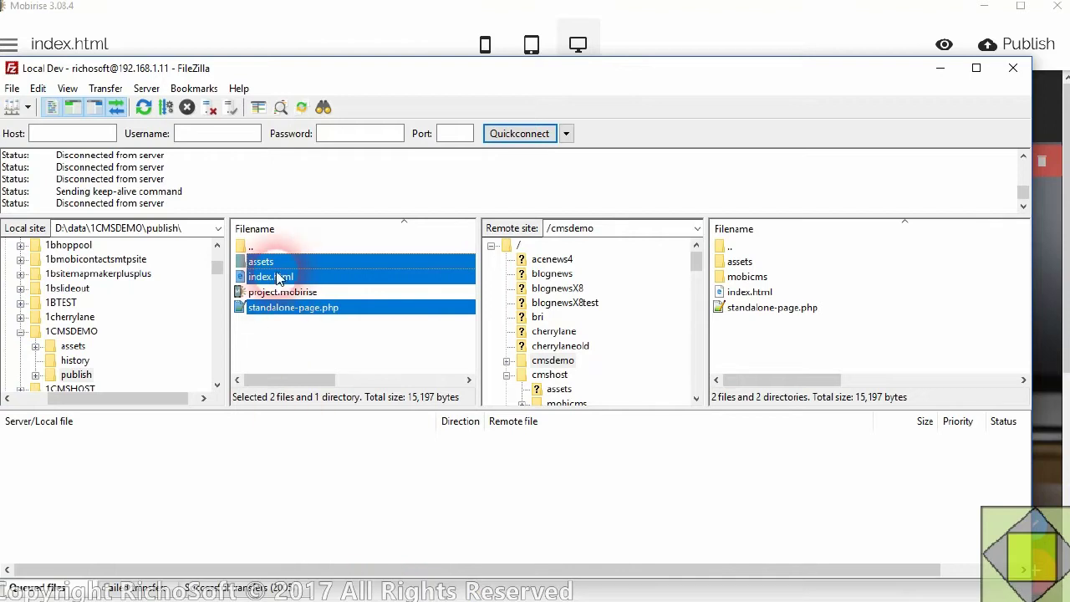
{"action": "right_click", "coordinate": [304, 331]}
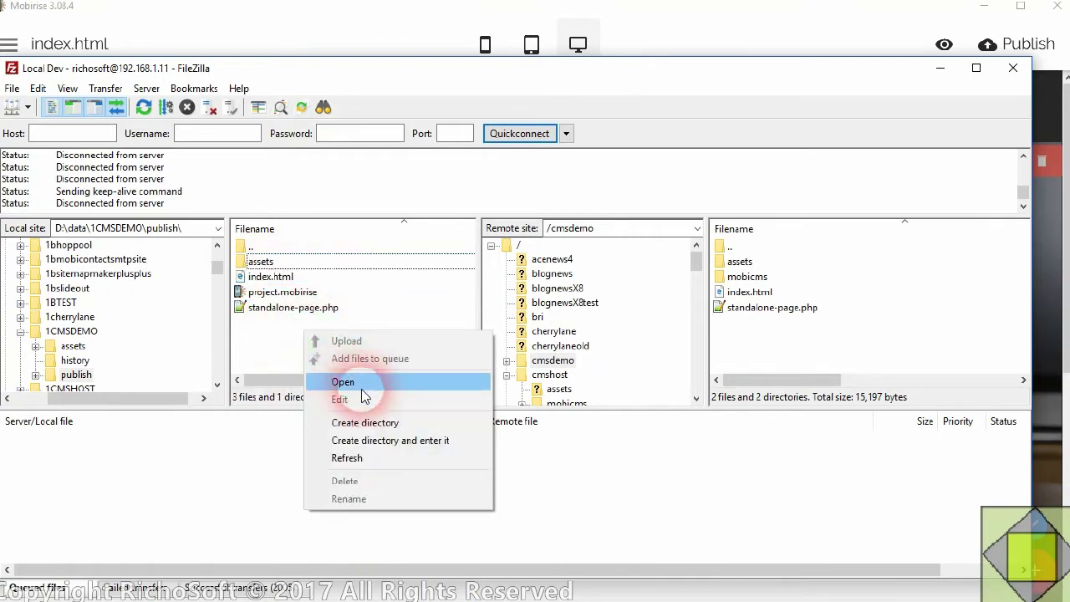
{"action": "left_click", "coordinate": [373, 465]}
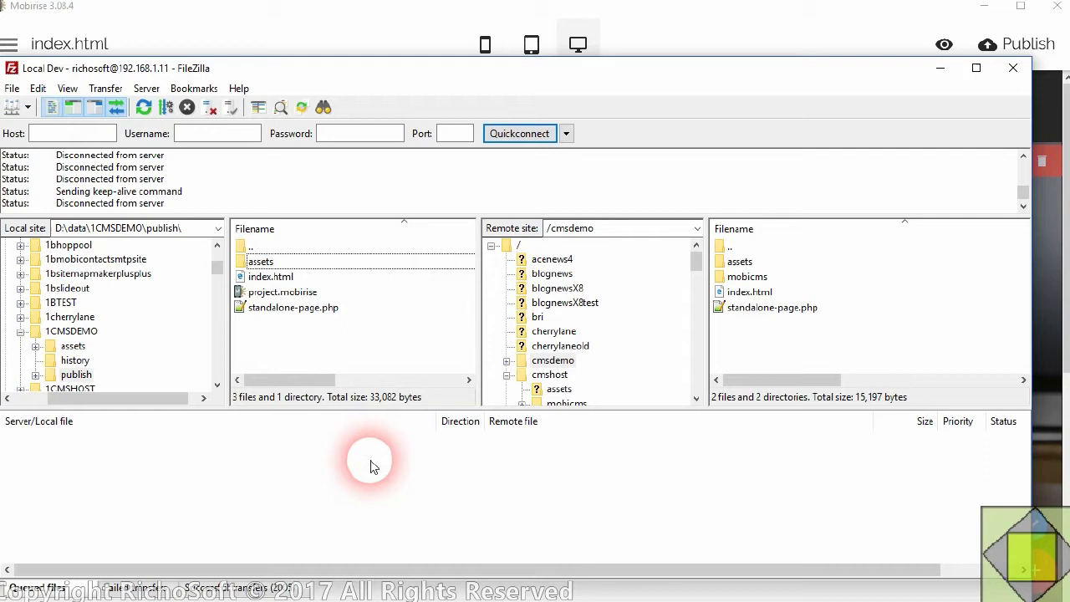
- Upload assets, index.html, more-menu.php and standalone-page.php to the remote /cmsdemo folder
{"action": "left_click", "coordinate": [283, 323]}
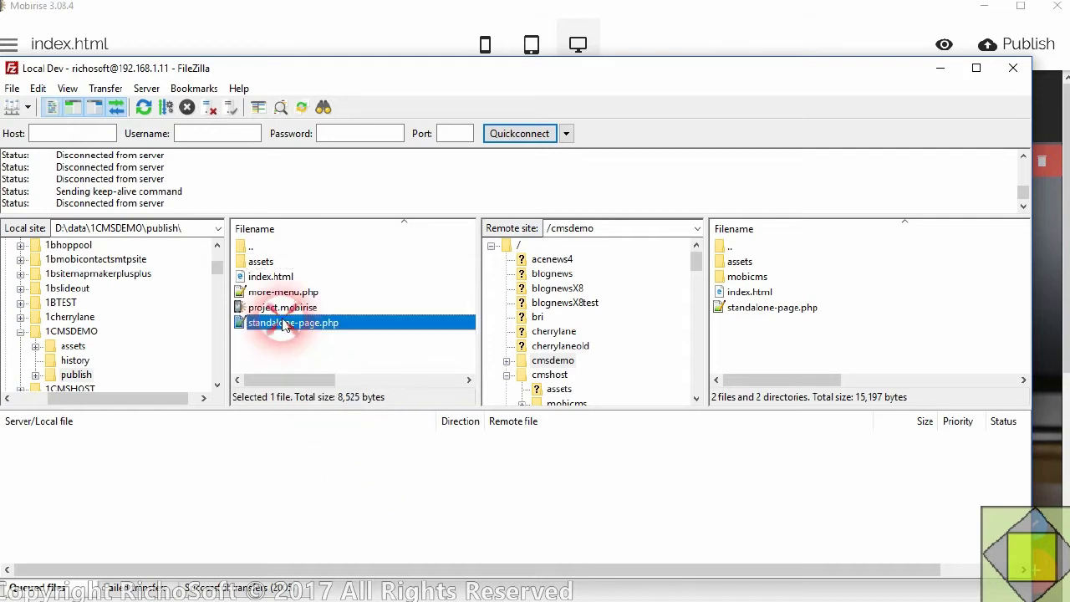
{"action": "left_click", "coordinate": [274, 295], "text": "ctrl"}
{"action": "left_click", "coordinate": [270, 276], "text": "ctrl"}
{"action": "left_click", "coordinate": [262, 262], "text": "ctrl"}
{"action": "left_click_drag", "start_coordinate": [280, 276], "coordinate": [781, 351]}
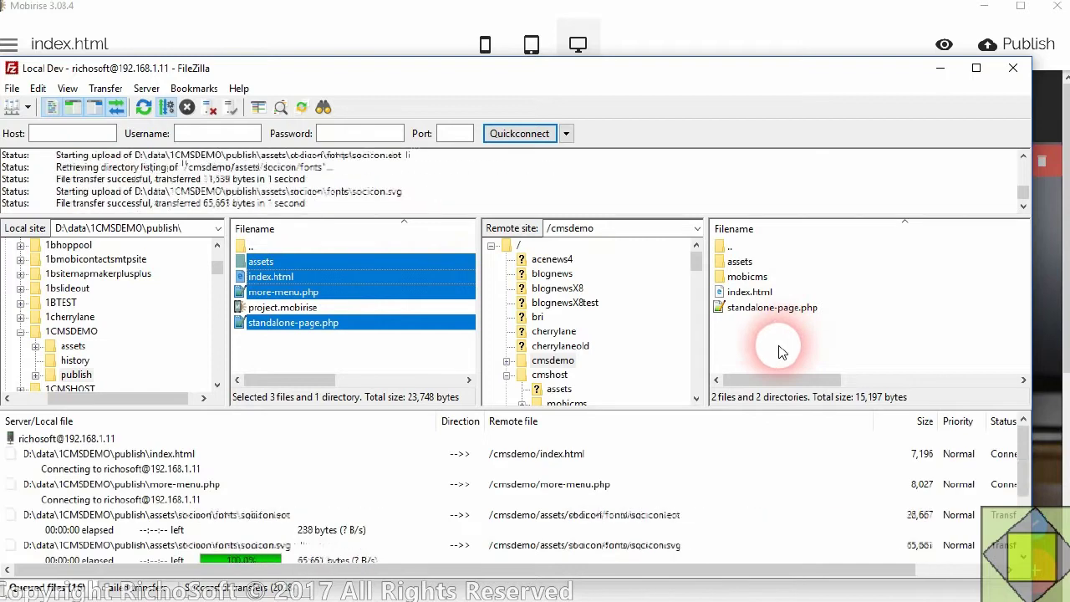
{"action": "left_click", "coordinate": [937, 72]}
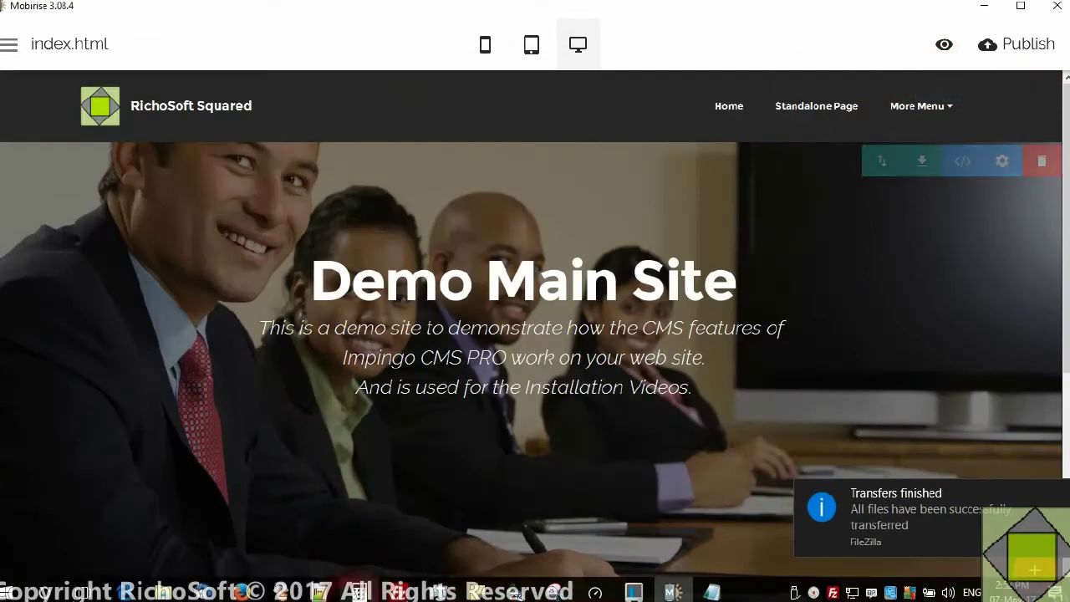
- Check the Stand Alone page's More Menu dropdown in Firefox, then return to the Live Page Editor
{"action": "mouse_move", "coordinate": [241, 591]}
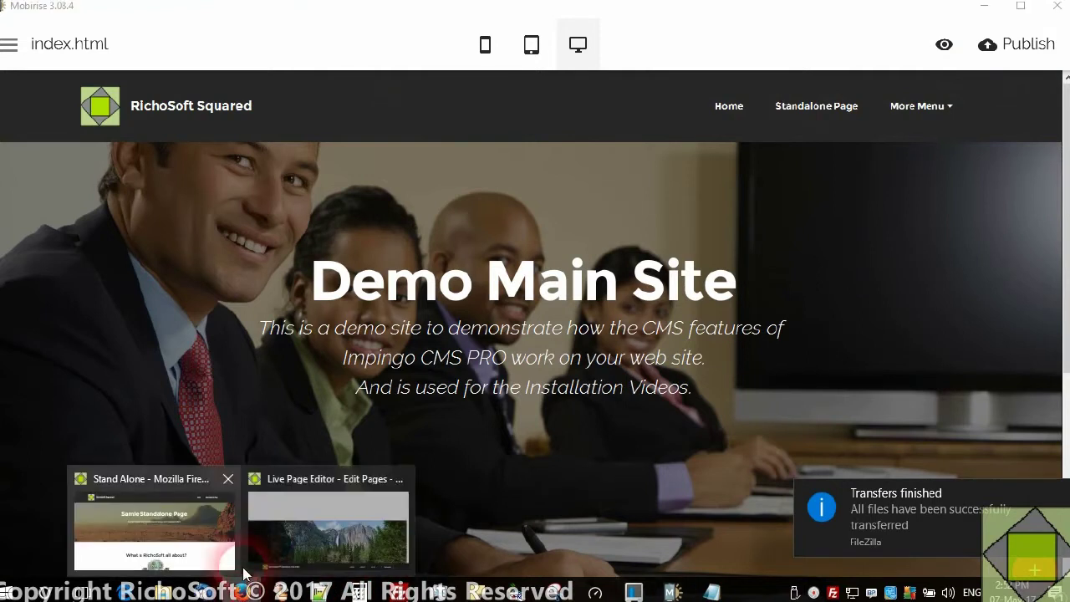
{"action": "left_click", "coordinate": [131, 539]}
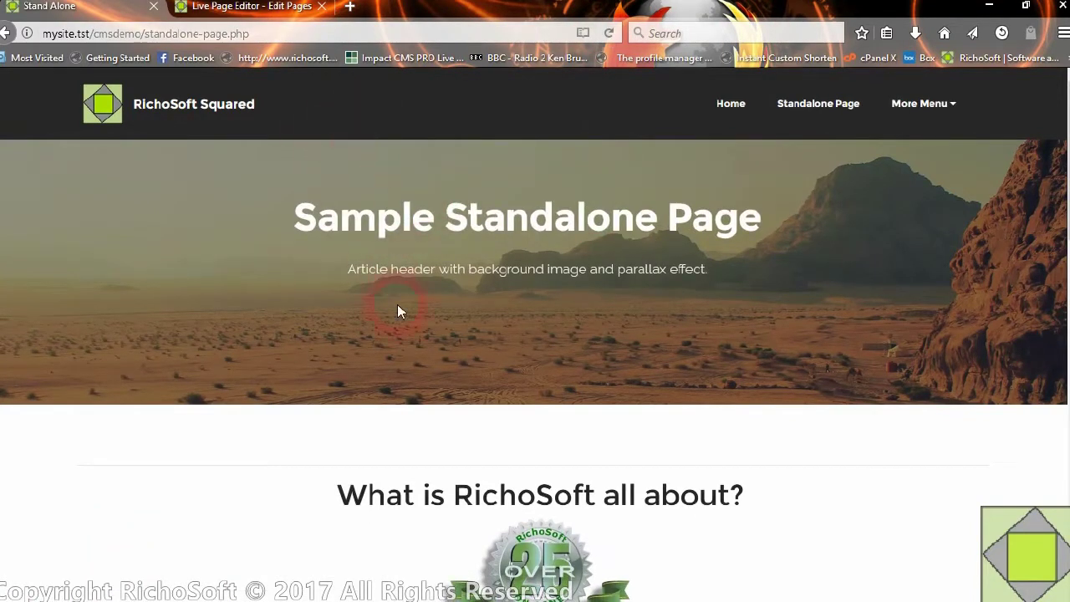
{"action": "left_click", "coordinate": [923, 116]}
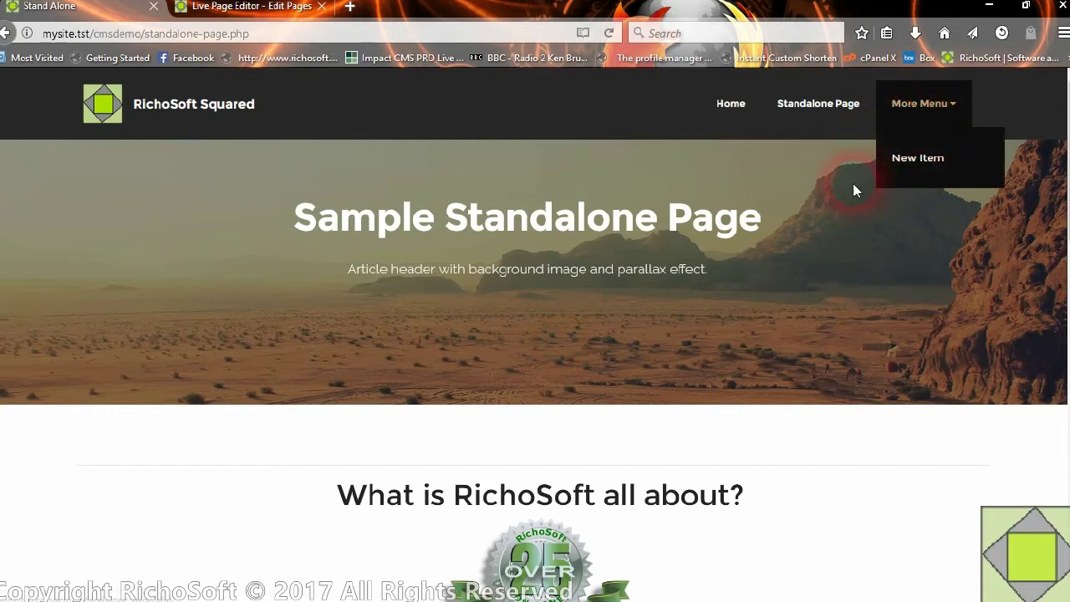
{"action": "left_click", "coordinate": [921, 105]}
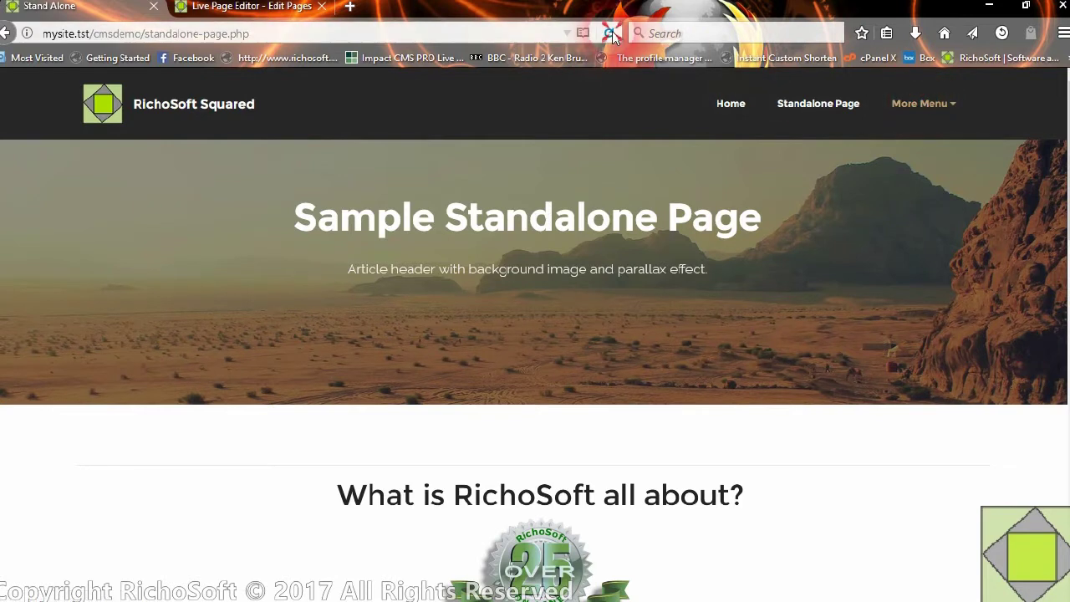
{"action": "left_click", "coordinate": [254, 7]}
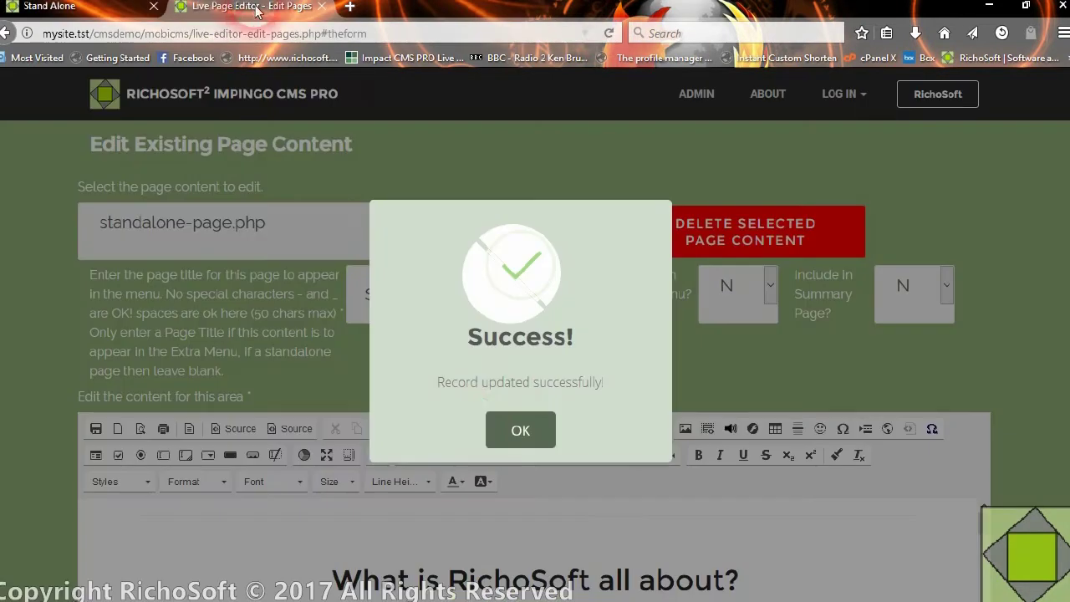
- Dismiss the update confirmation and start new page content named Testpage1
{"action": "left_click", "coordinate": [520, 430]}
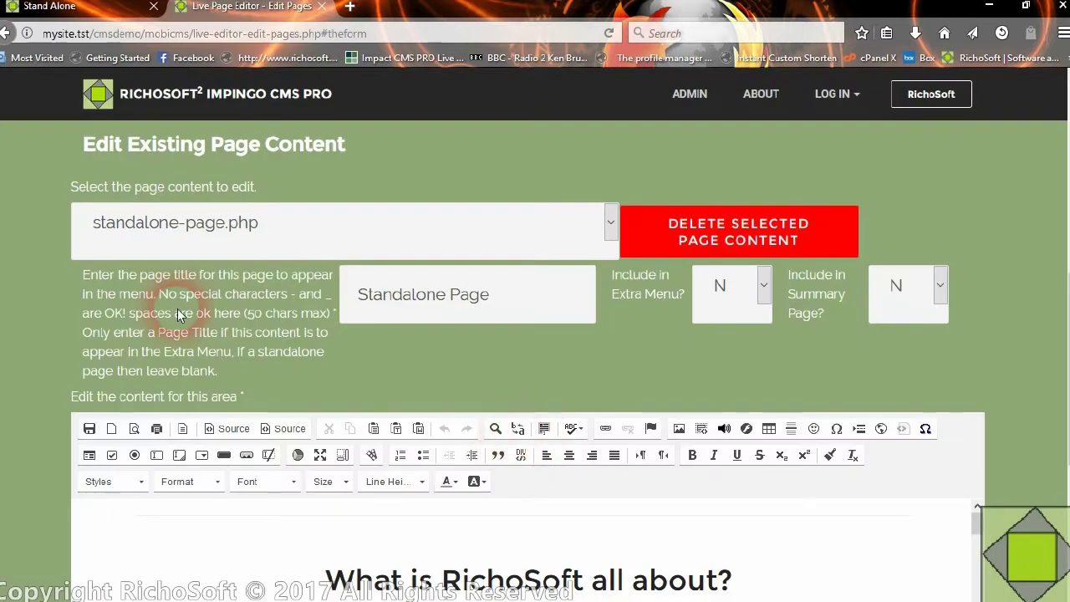
{"action": "scroll", "coordinate": [260, 264], "scroll_direction": "up", "scroll_amount": 5}
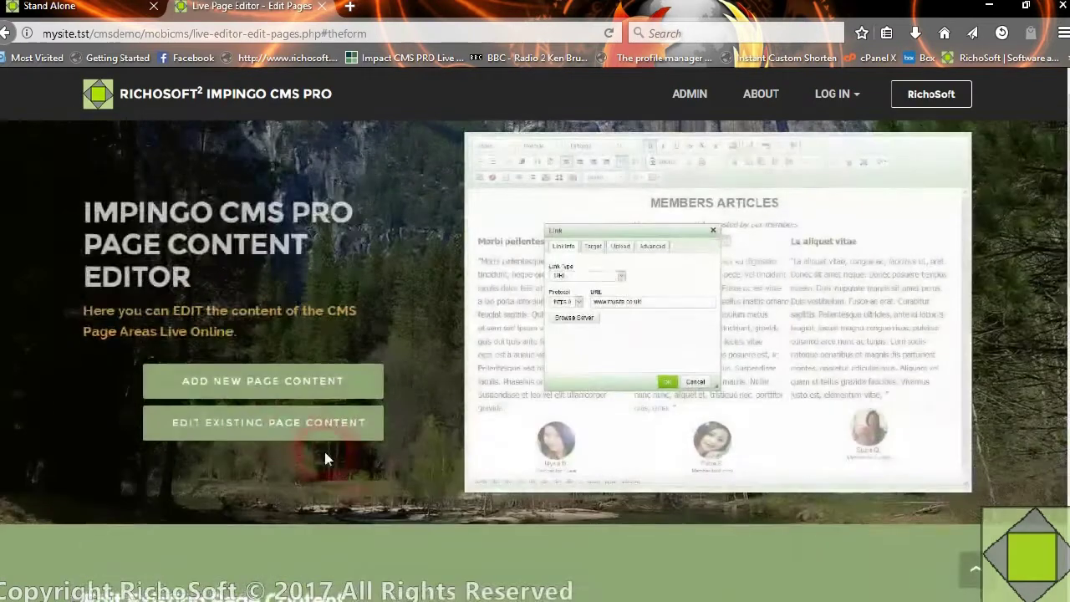
{"action": "left_click", "coordinate": [283, 386]}
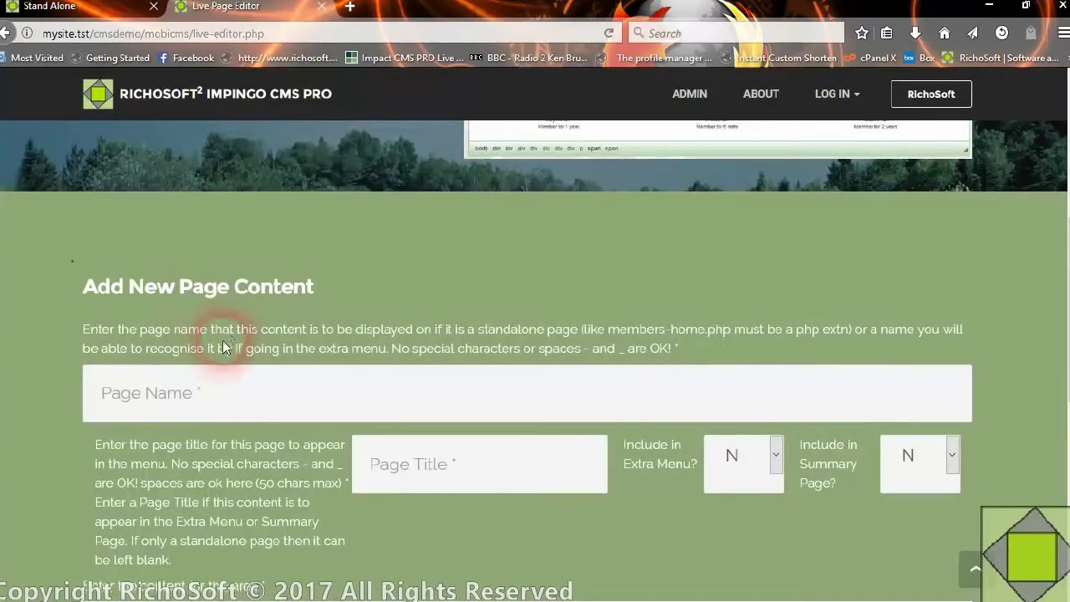
{"action": "left_click", "coordinate": [206, 396]}
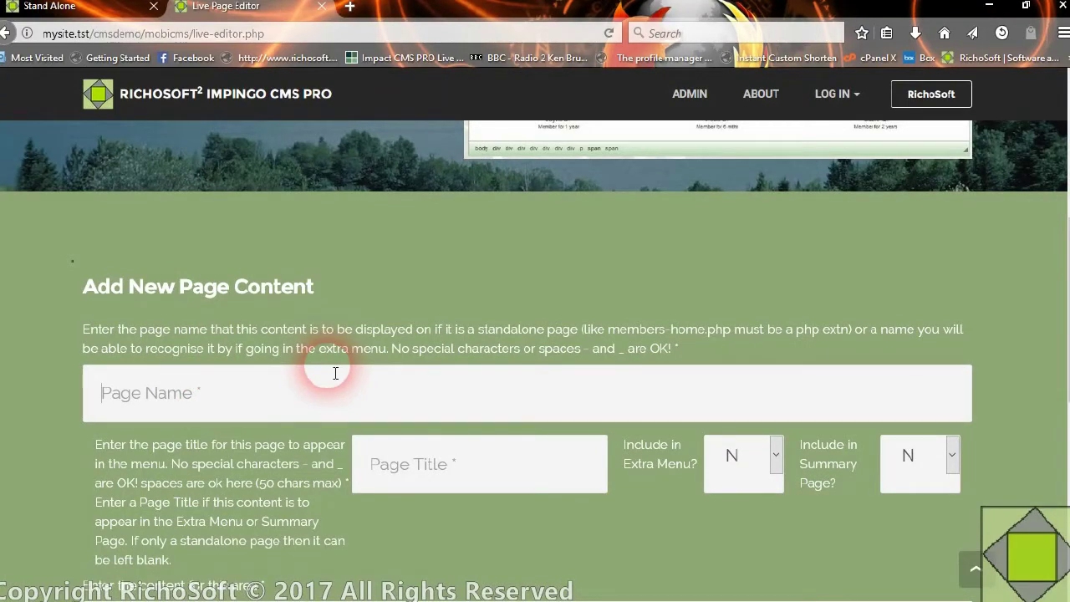
{"action": "type", "text": "T"}
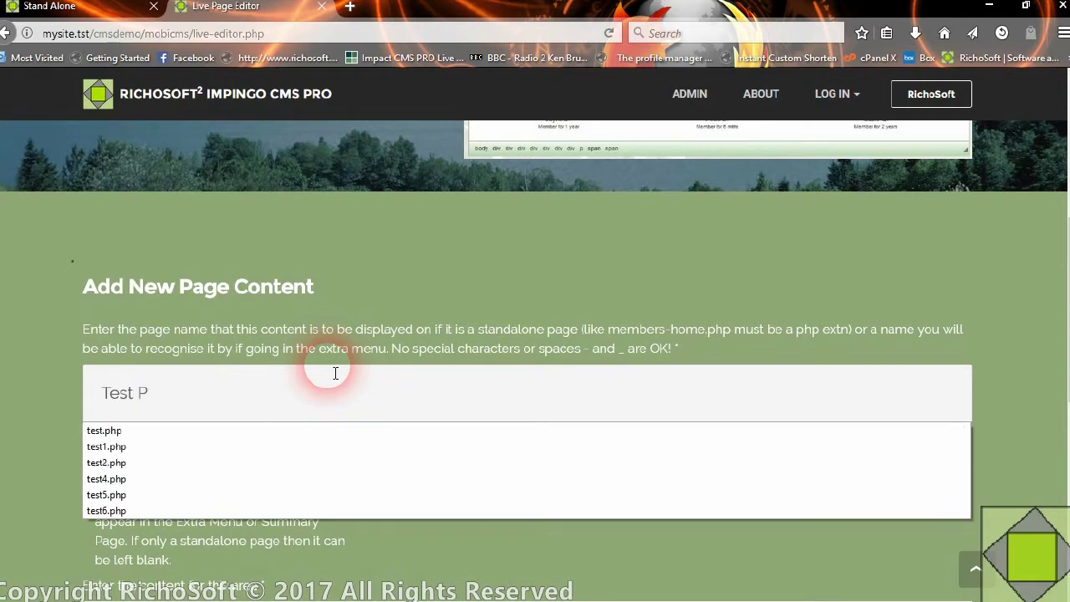
{"action": "type", "text": "estpage1"}
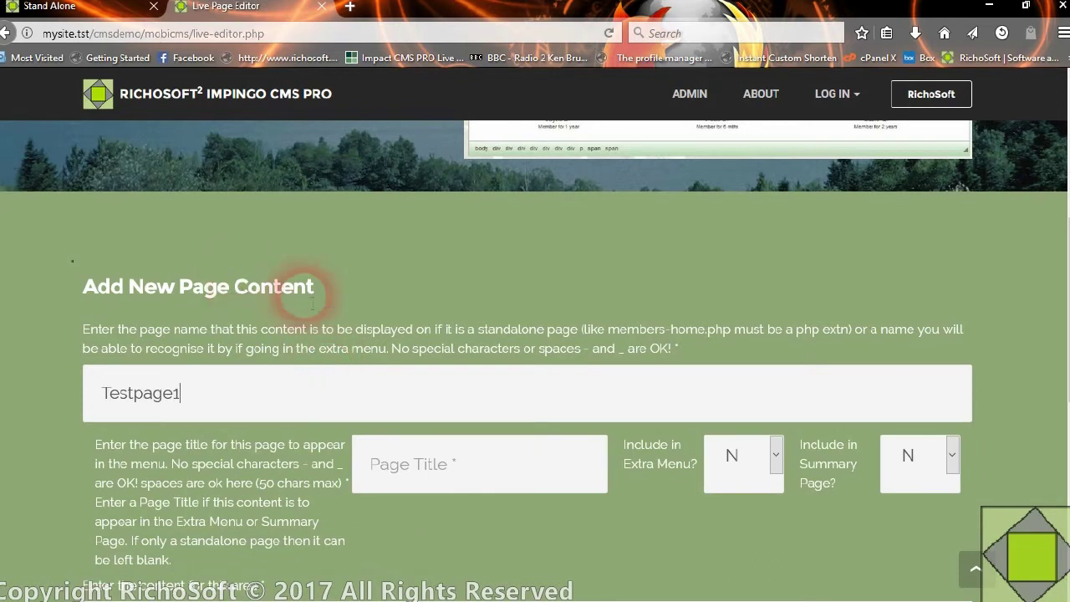
- Title the page 'Test Page 1' and set Include in Extra Menu to Y
{"action": "scroll", "coordinate": [350, 309], "scroll_direction": "down", "scroll_amount": 2}
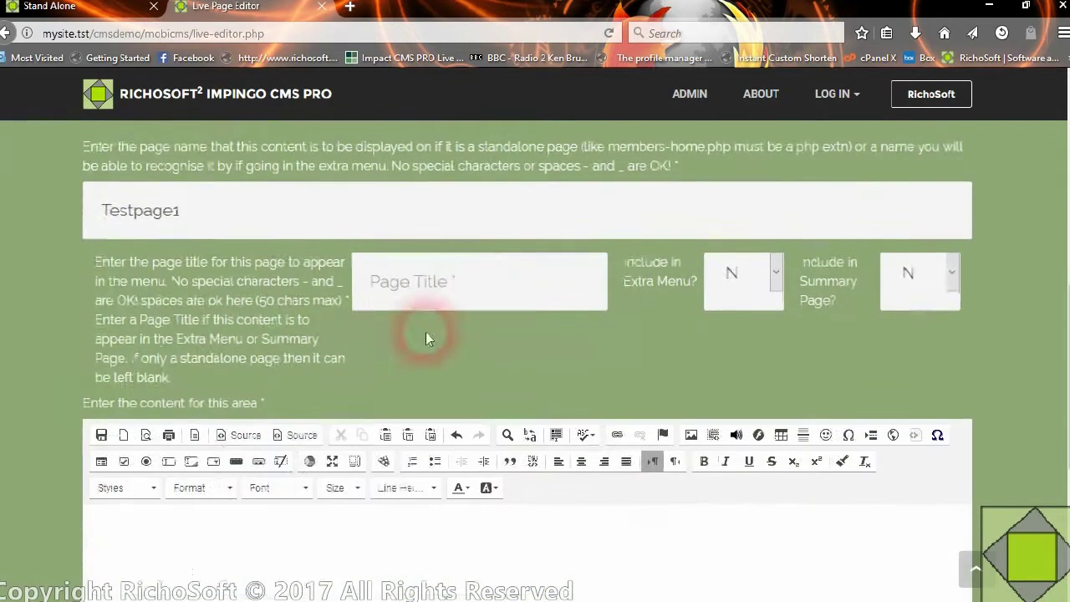
{"action": "left_click", "coordinate": [485, 294]}
{"action": "type", "text": "Te"}
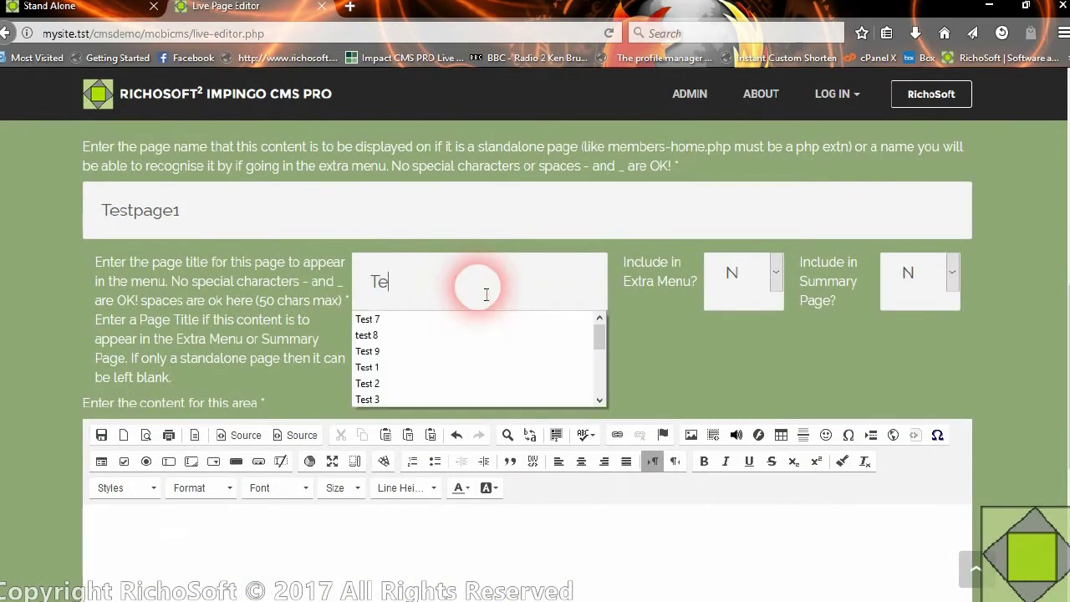
{"action": "type", "text": "st Page 1"}
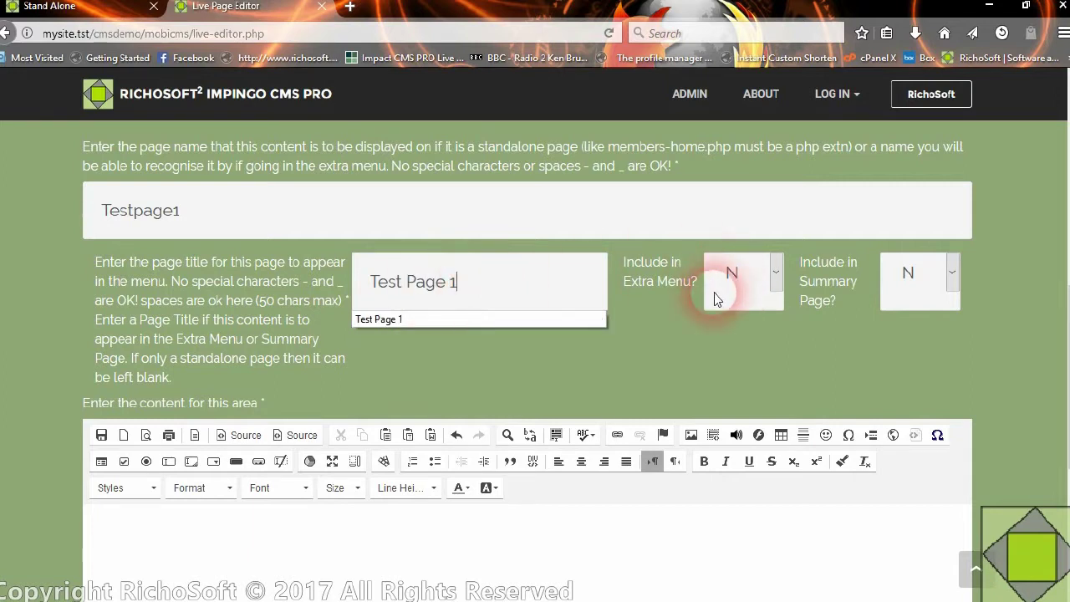
{"action": "left_click", "coordinate": [698, 297]}
{"action": "left_click", "coordinate": [717, 282]}
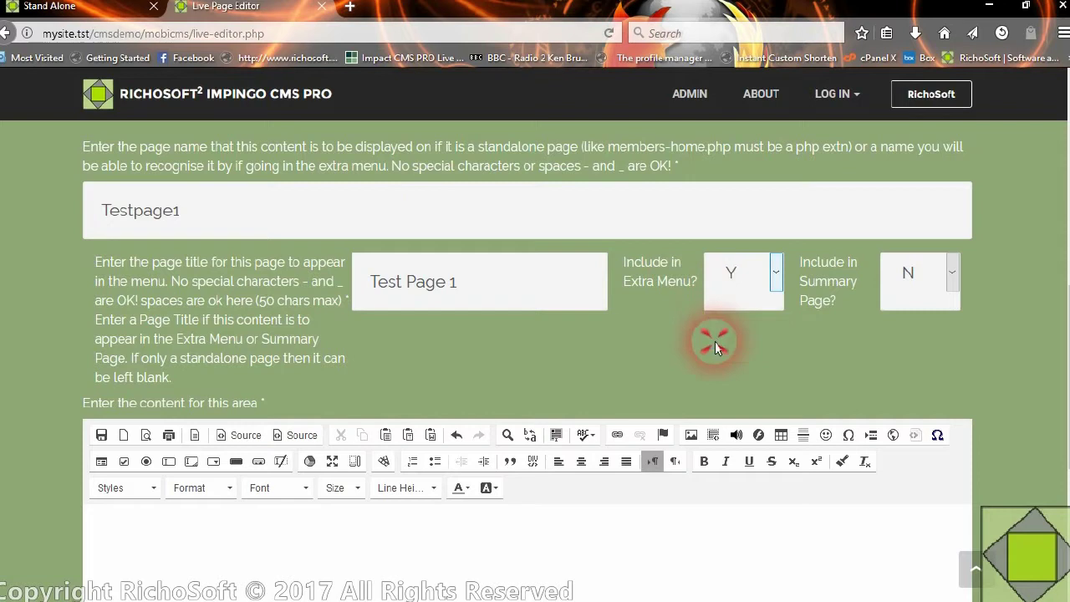
{"action": "scroll", "coordinate": [501, 434], "scroll_direction": "down", "scroll_amount": 3}
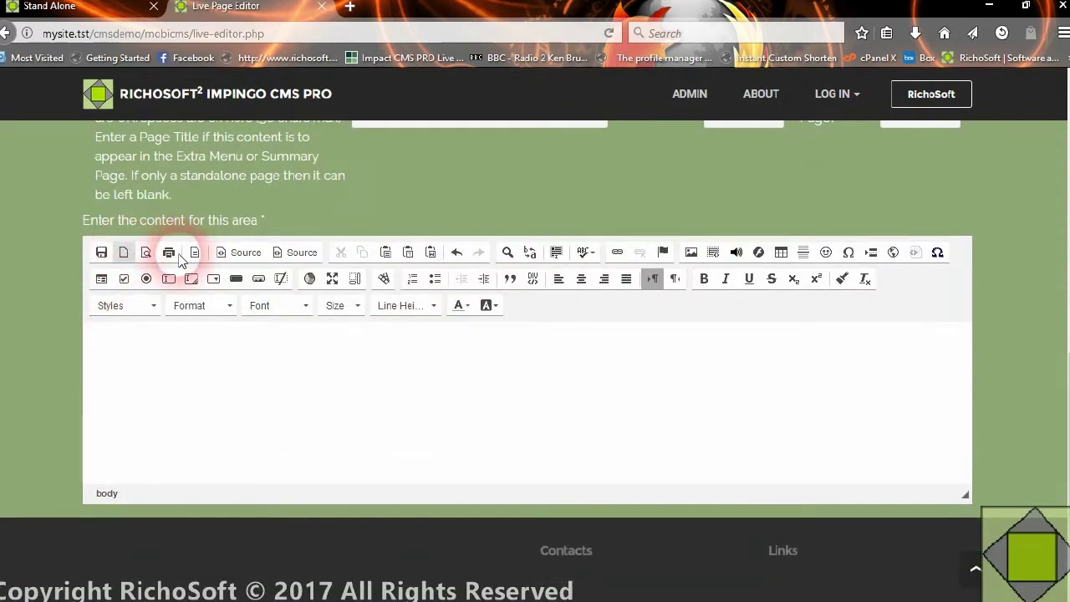
- Insert the Sample Head Image 1 template into the page content
{"action": "left_click", "coordinate": [193, 252]}
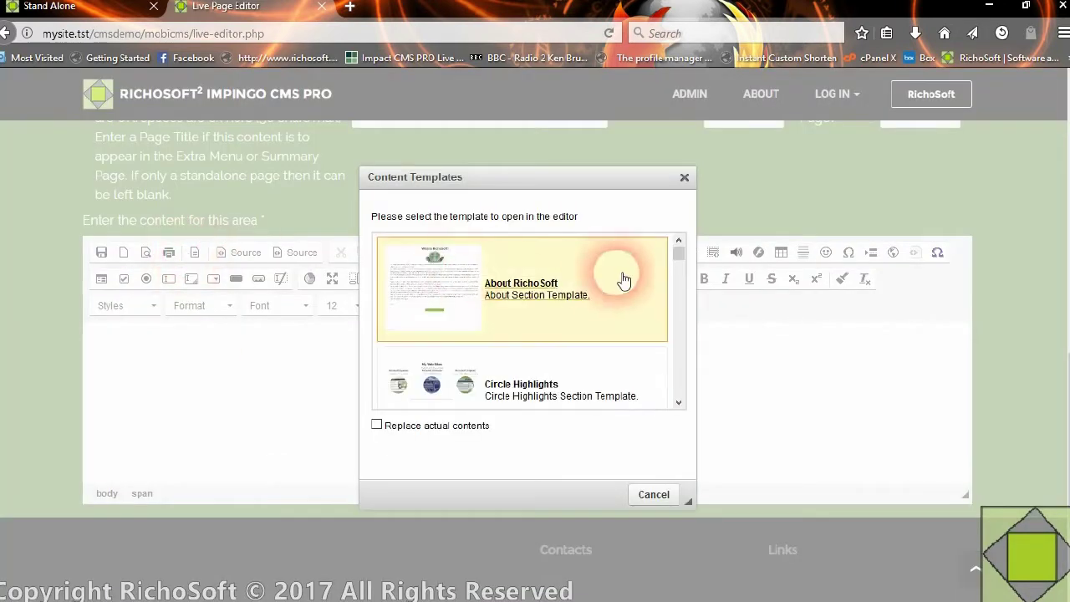
{"action": "left_click_drag", "start_coordinate": [679, 251], "coordinate": [702, 344]}
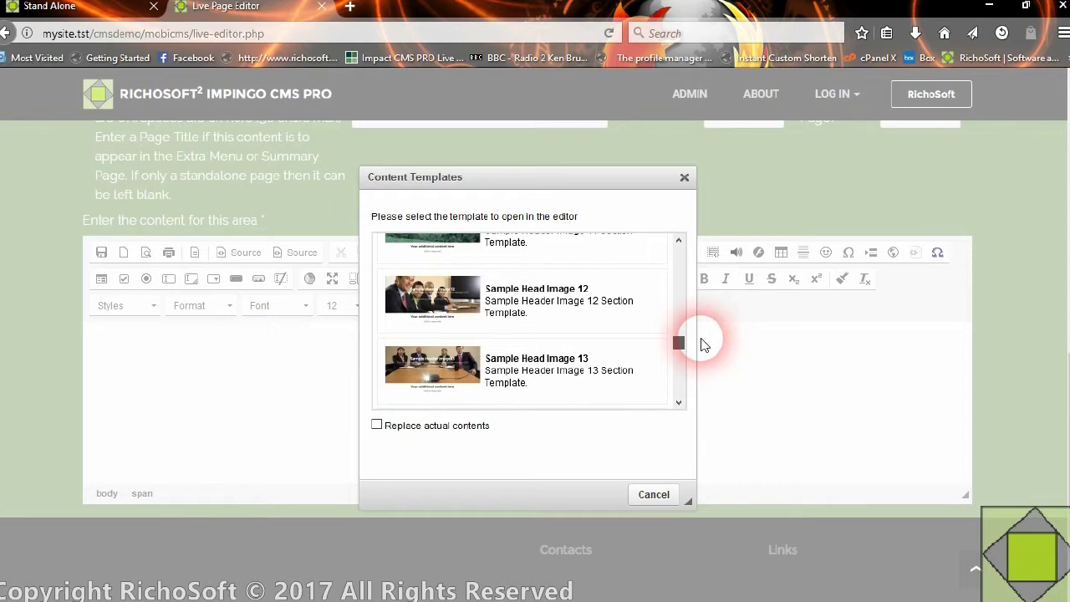
{"action": "left_click_drag", "start_coordinate": [684, 342], "coordinate": [680, 276]}
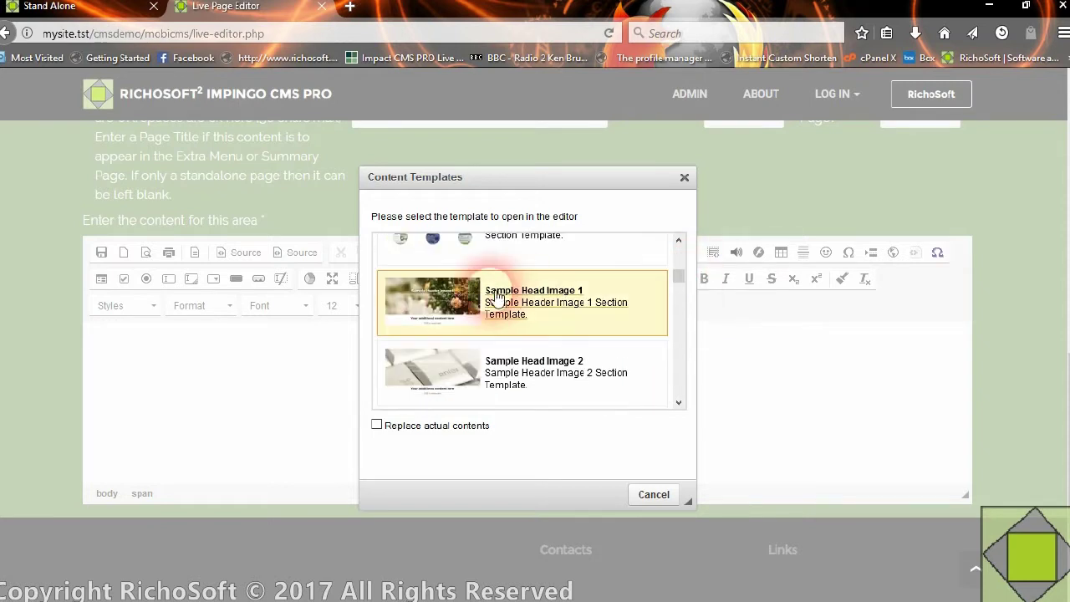
{"action": "left_click", "coordinate": [496, 286]}
{"action": "left_click", "coordinate": [965, 445]}
{"action": "left_click_drag", "start_coordinate": [964, 445], "coordinate": [961, 350]}
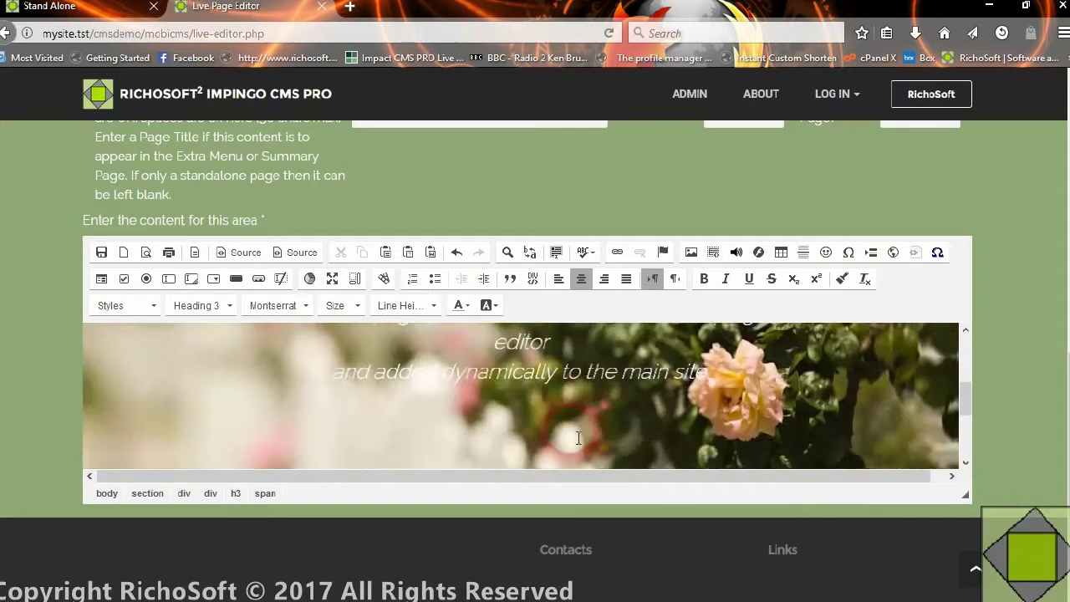
- Change the banner heading to 'Test Page 1'
{"action": "left_click", "coordinate": [355, 448]}
{"action": "left_click_drag", "start_coordinate": [333, 447], "coordinate": [700, 454]}
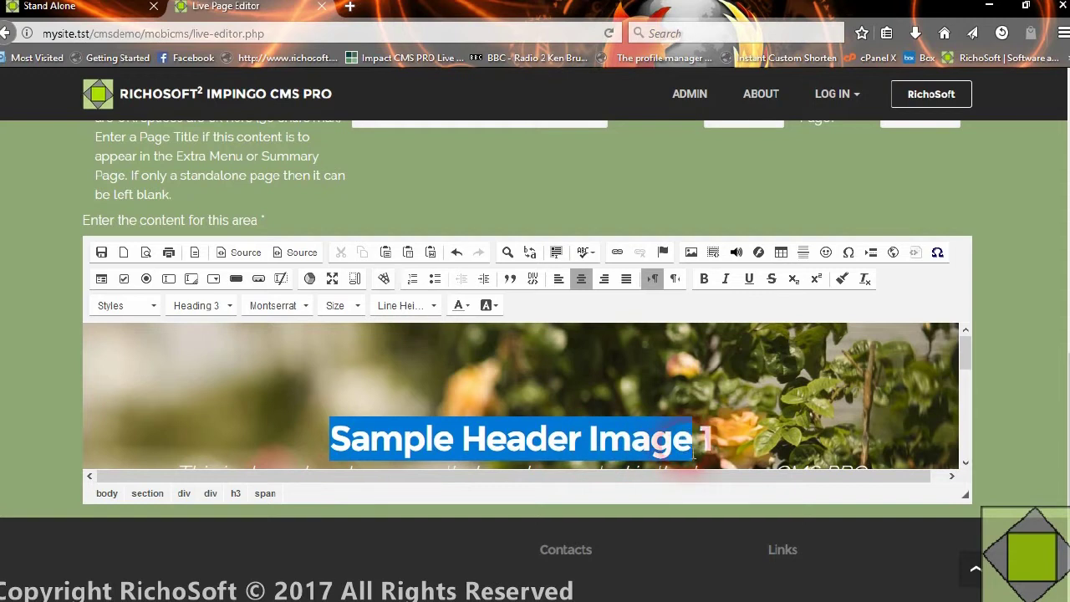
{"action": "type", "text": "Test Page"}
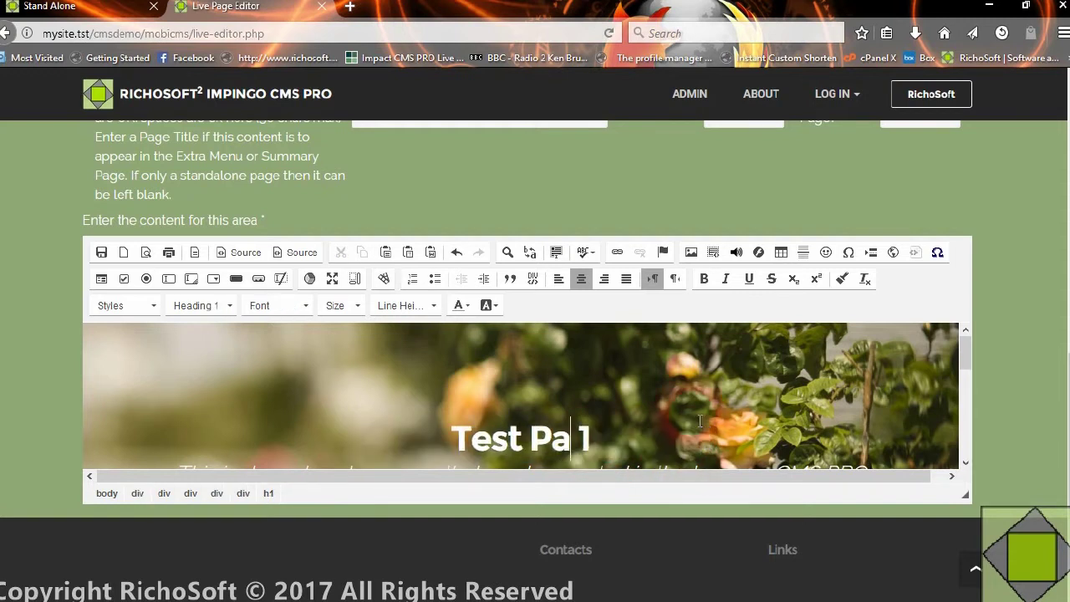
{"action": "scroll", "coordinate": [697, 409], "scroll_direction": "down", "scroll_amount": 5}
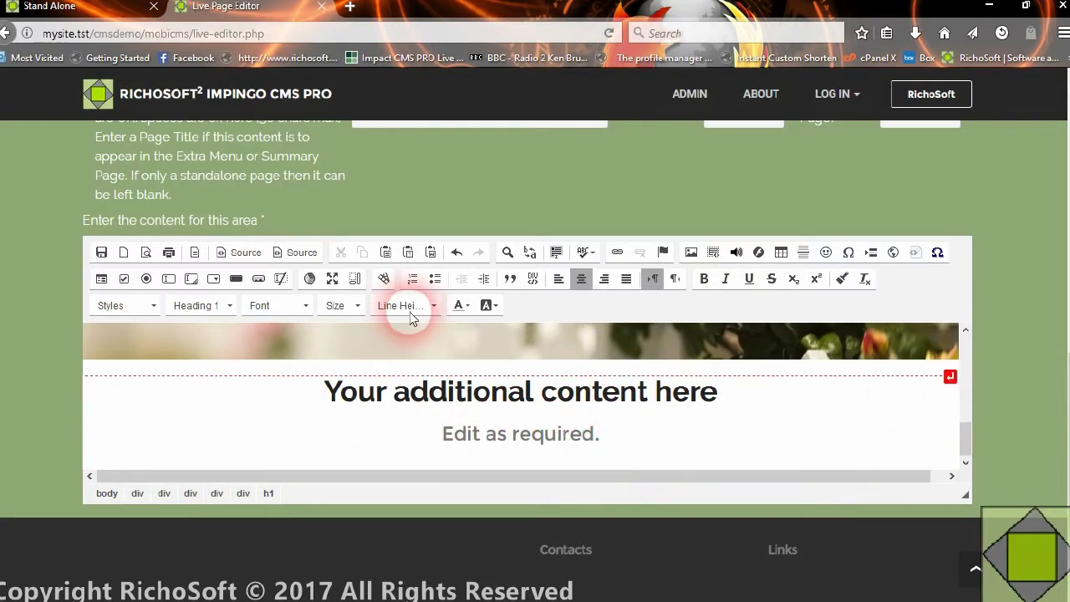
- Maximize the editor and save the Testpage1 content
{"action": "left_click", "coordinate": [332, 280]}
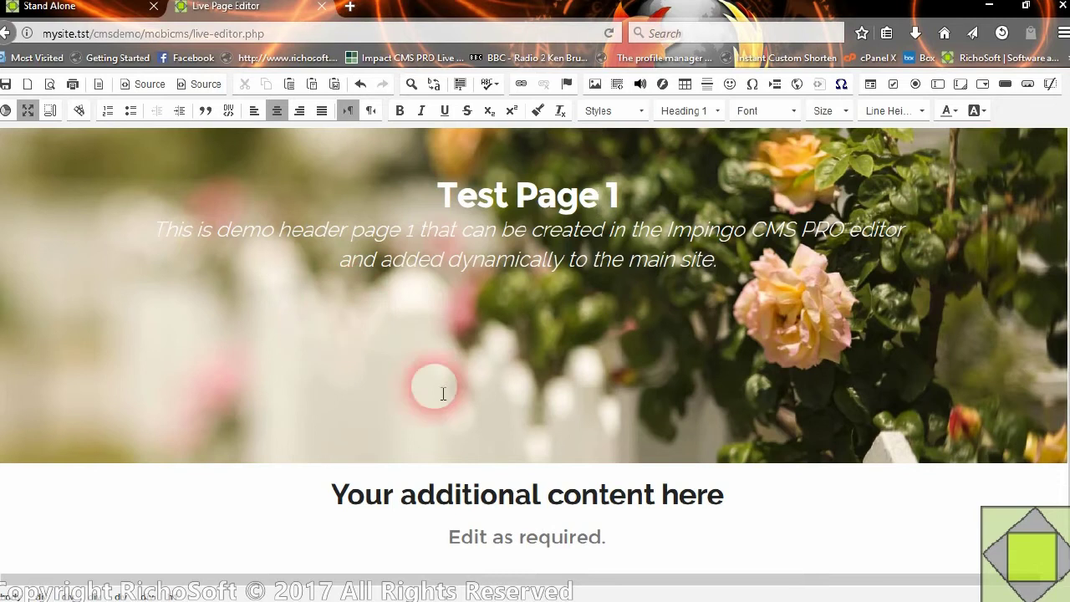
{"action": "scroll", "coordinate": [442, 390], "scroll_direction": "up", "scroll_amount": 3}
{"action": "scroll", "coordinate": [477, 426], "scroll_direction": "down", "scroll_amount": 3}
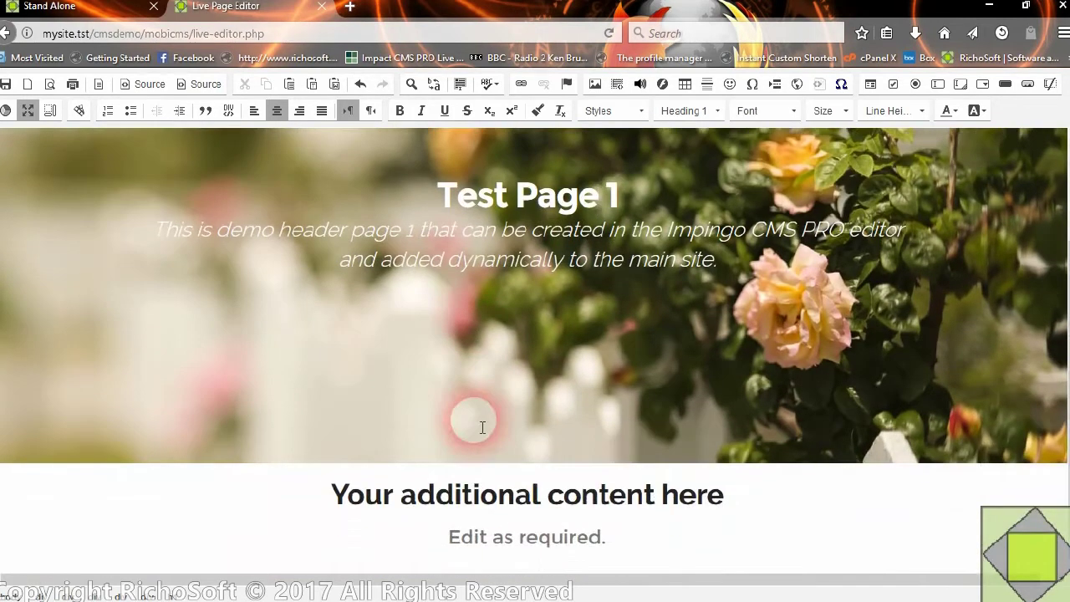
{"action": "scroll", "coordinate": [131, 187], "scroll_direction": "up", "scroll_amount": 3}
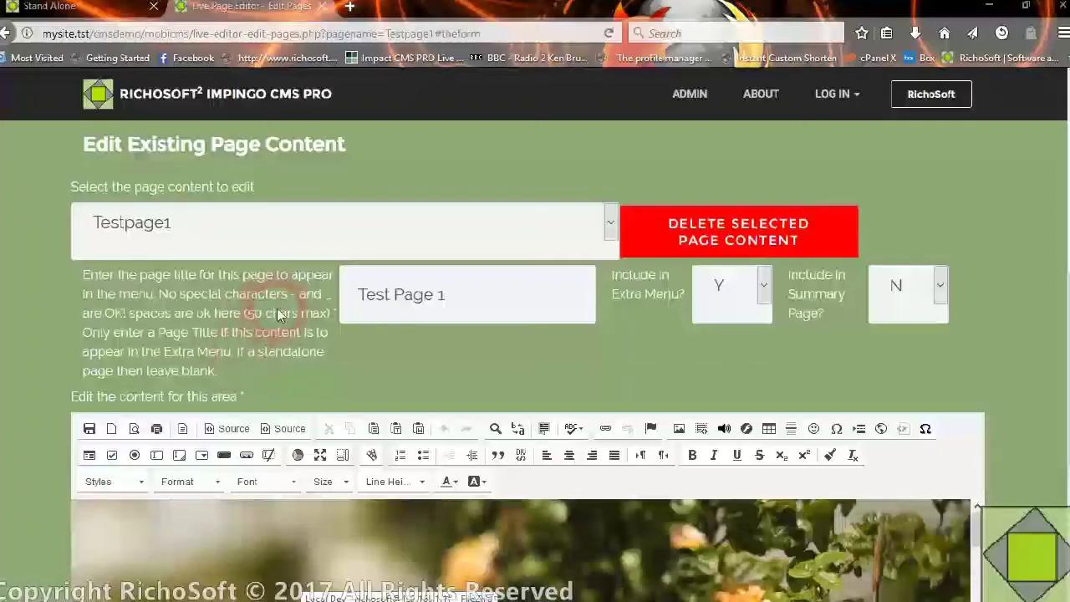
{"action": "left_click", "coordinate": [422, 321]}
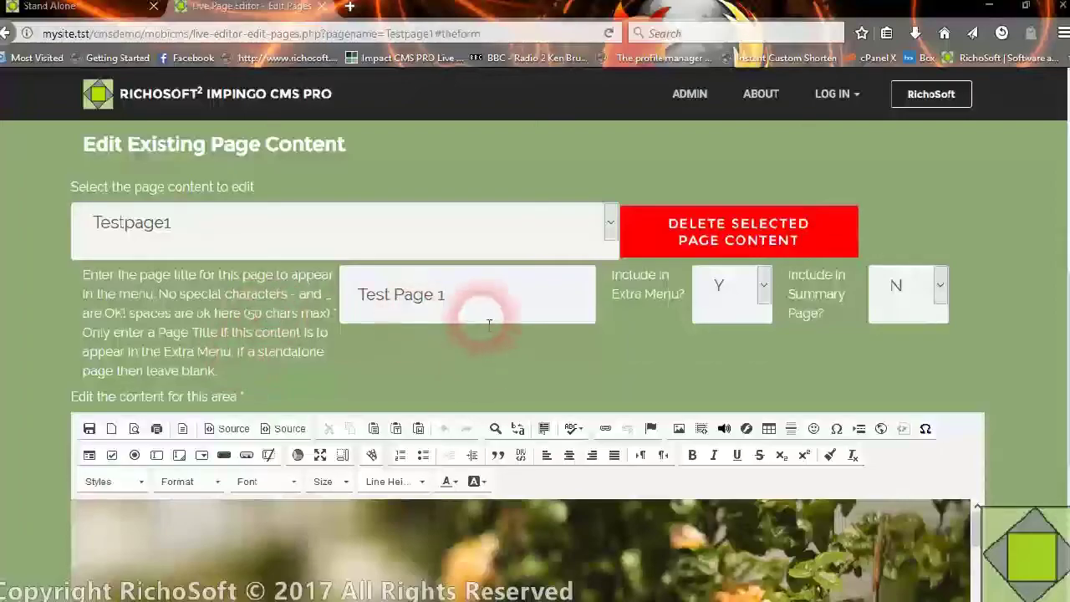
{"action": "scroll", "coordinate": [477, 318], "scroll_direction": "down", "scroll_amount": 4}
{"action": "scroll", "coordinate": [430, 334], "scroll_direction": "up", "scroll_amount": 9}
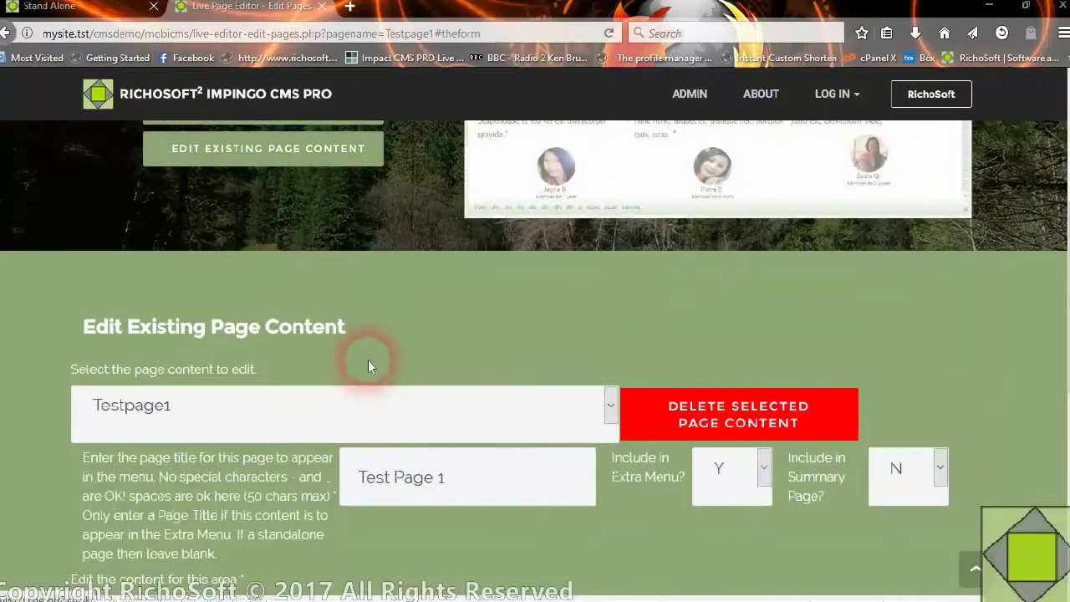
{"action": "left_click", "coordinate": [47, 9]}
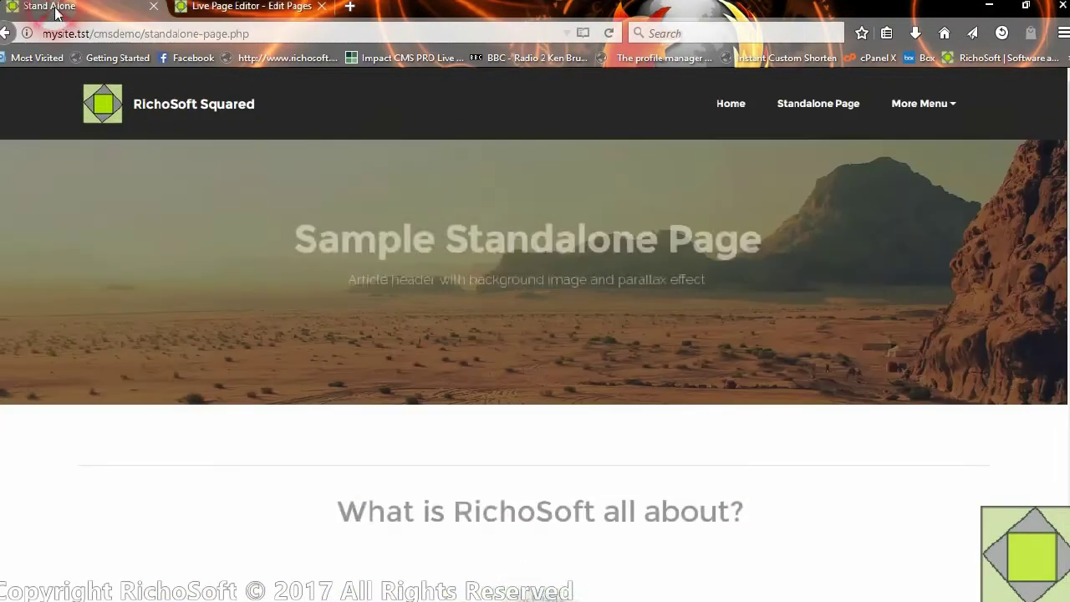
- Reload the standalone site and open Test Page 1 from More Menu to check its rose header
{"action": "left_click", "coordinate": [356, 223]}
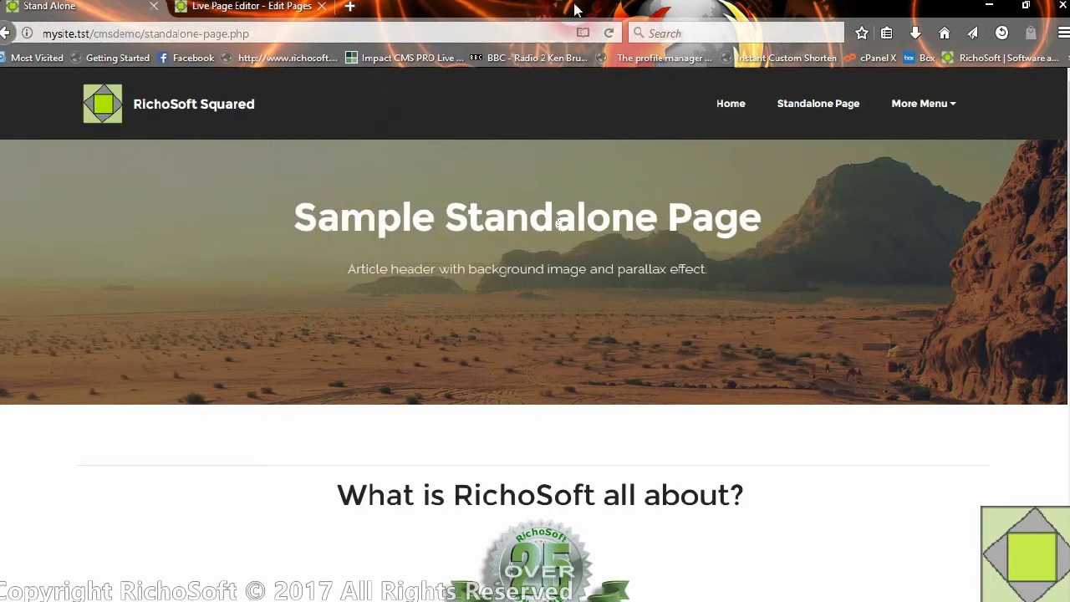
{"action": "left_click", "coordinate": [609, 34]}
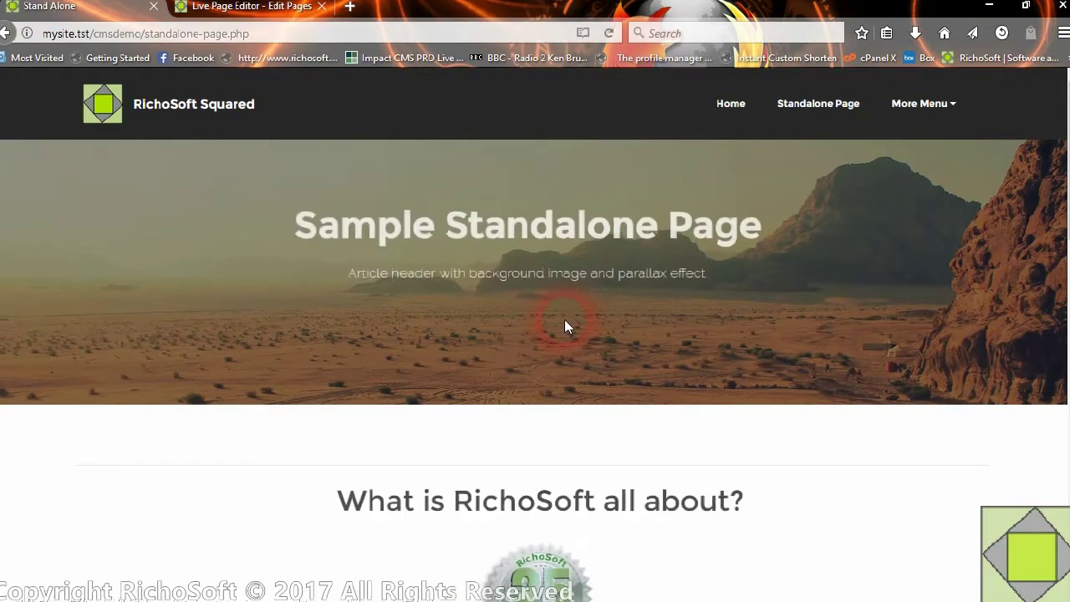
{"action": "left_click", "coordinate": [917, 107]}
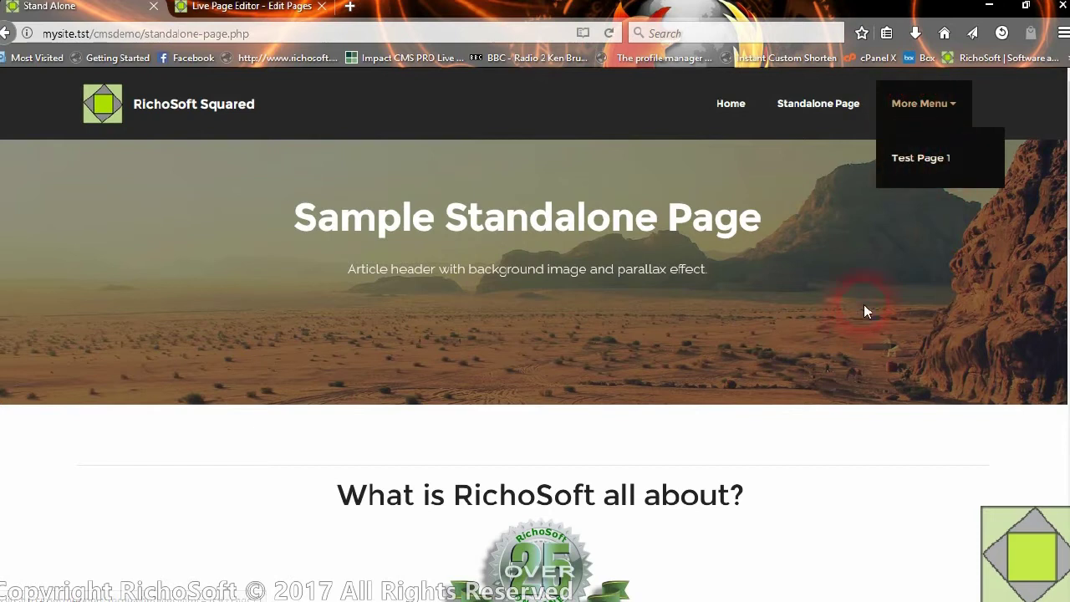
{"action": "left_click", "coordinate": [926, 163]}
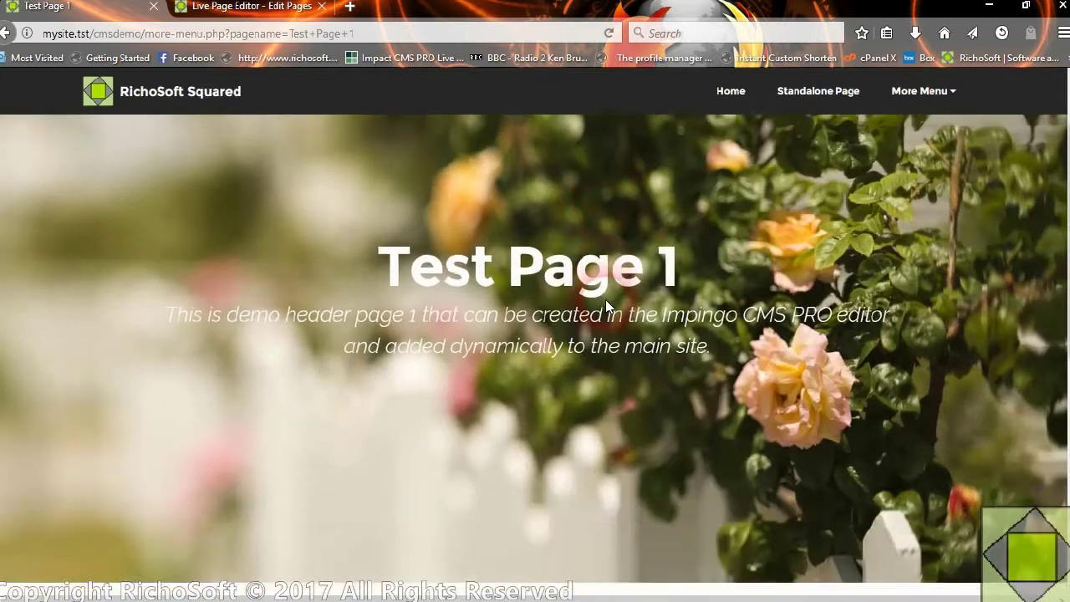
{"action": "scroll", "coordinate": [607, 307], "scroll_direction": "down", "scroll_amount": 5}
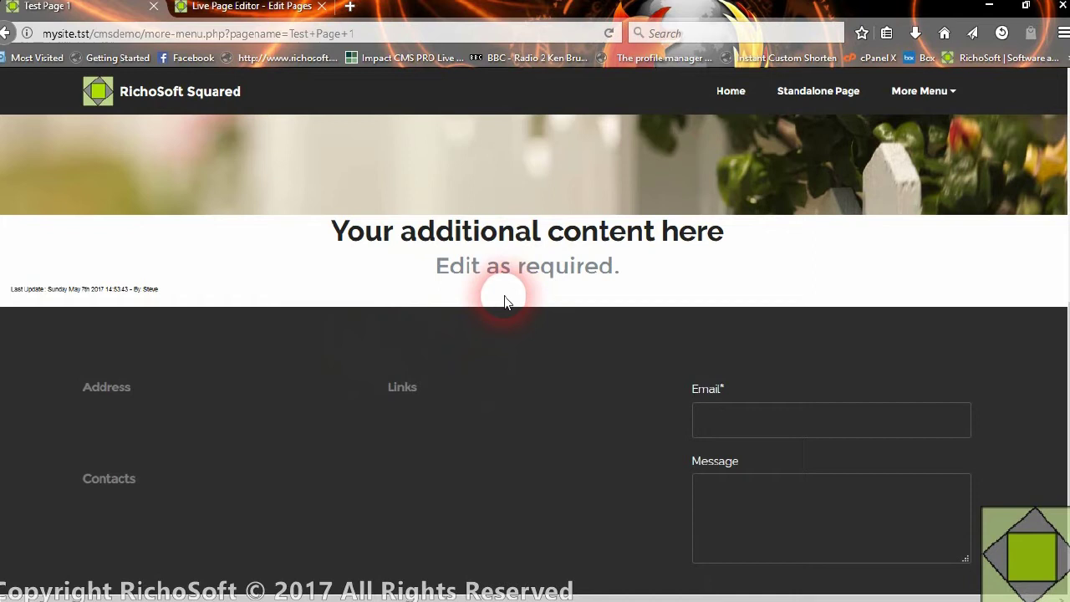
{"action": "scroll", "coordinate": [489, 279], "scroll_direction": "up", "scroll_amount": 5}
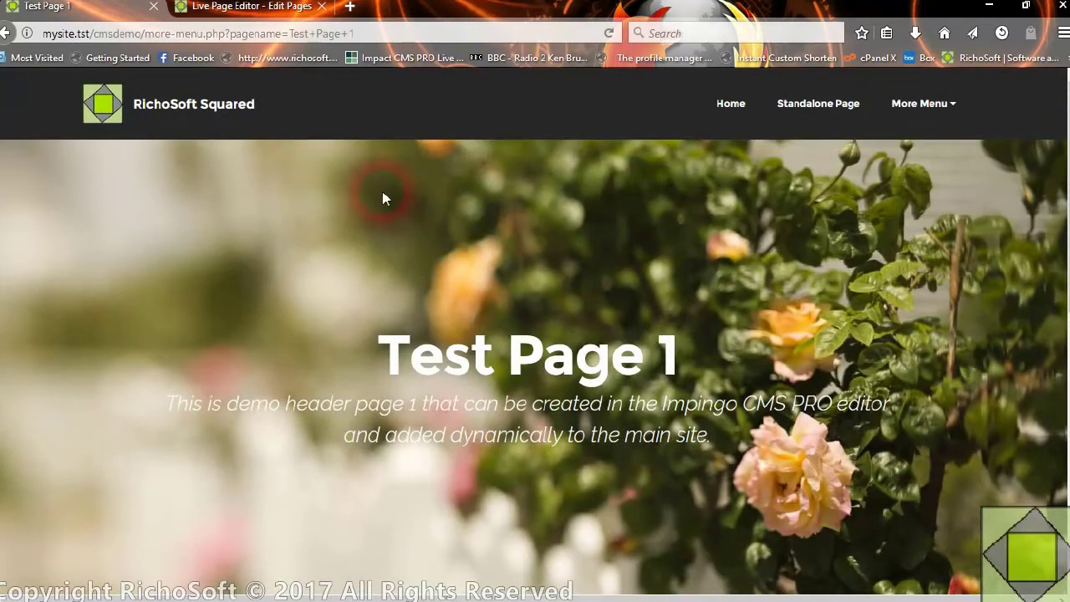
{"action": "left_click", "coordinate": [250, 6]}
{"action": "scroll", "coordinate": [439, 310], "scroll_direction": "down", "scroll_amount": 2}
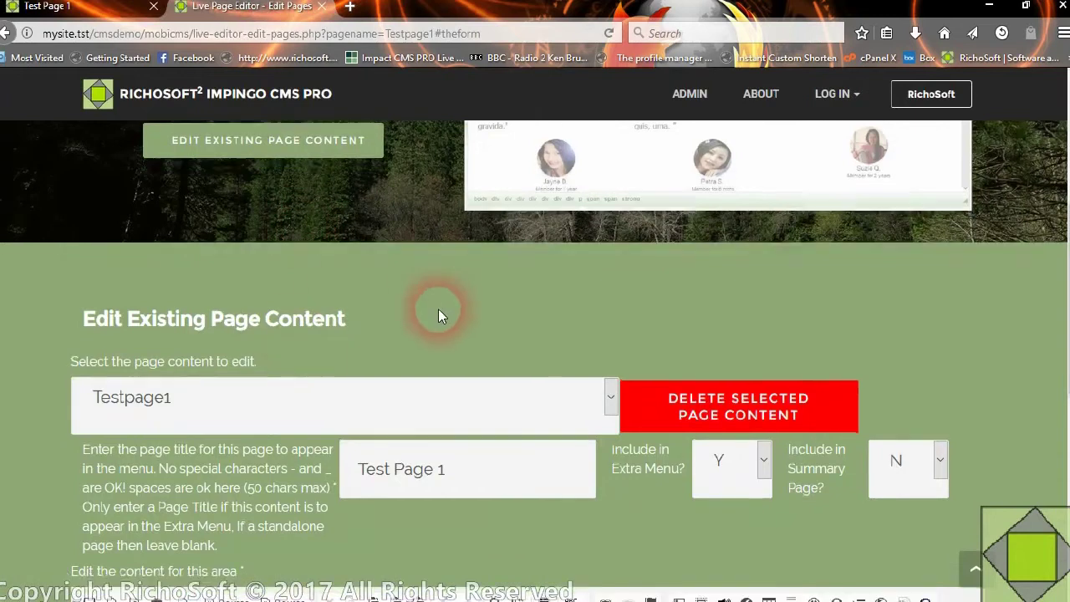
{"action": "scroll", "coordinate": [253, 299], "scroll_direction": "up", "scroll_amount": 4}
- Add page content named testpage2, titled 'Test Page 2', included in the Extra Menu
{"action": "left_click", "coordinate": [253, 294]}
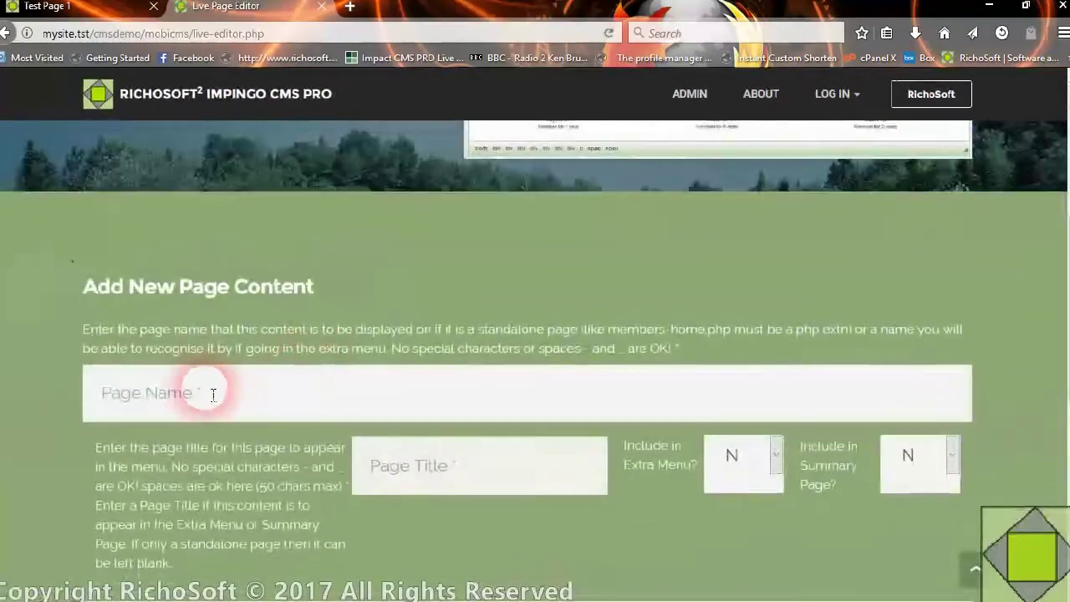
{"action": "left_click", "coordinate": [222, 390]}
{"action": "type", "text": "te"}
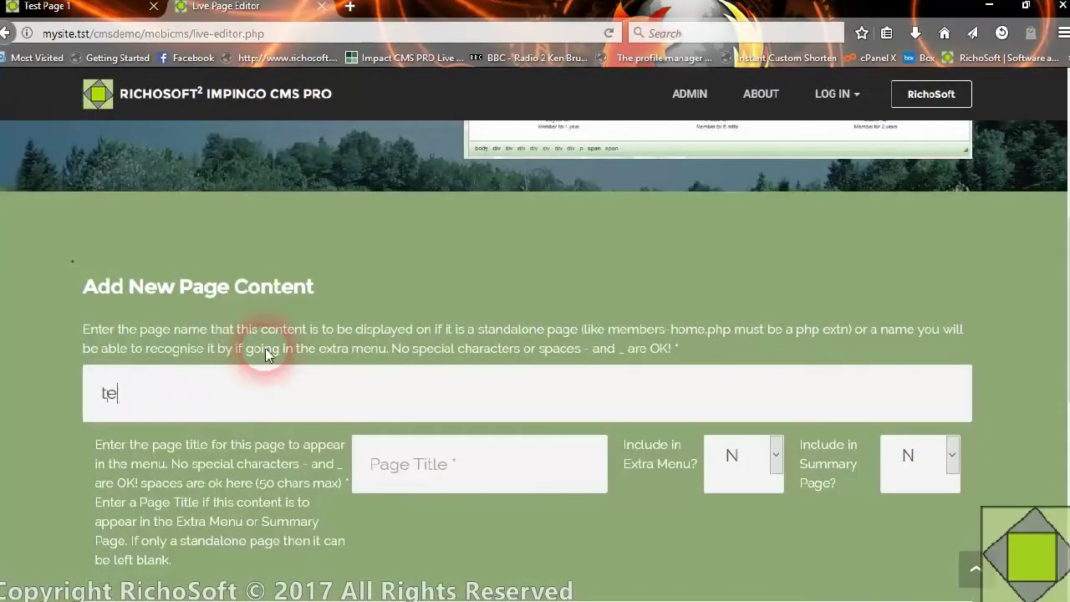
{"action": "type", "text": "stpage2"}
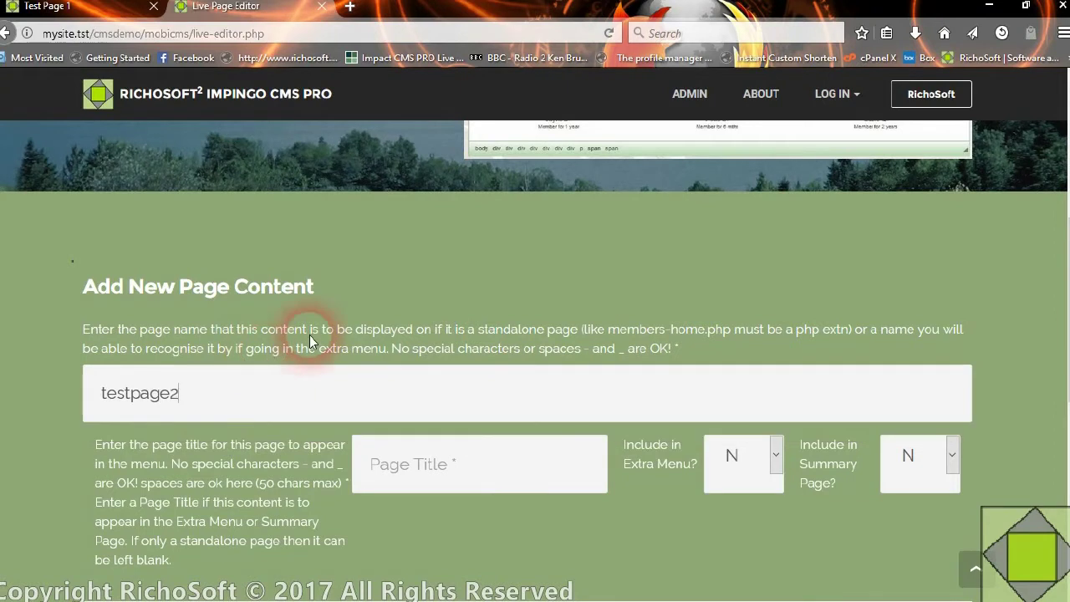
{"action": "left_click", "coordinate": [457, 481]}
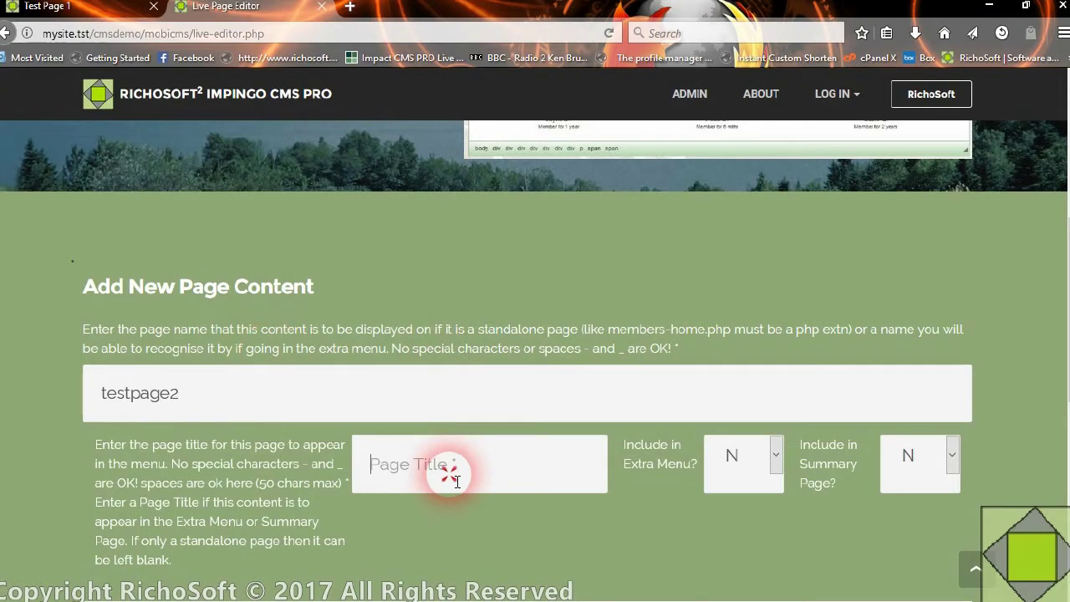
{"action": "type", "text": "Test Pa"}
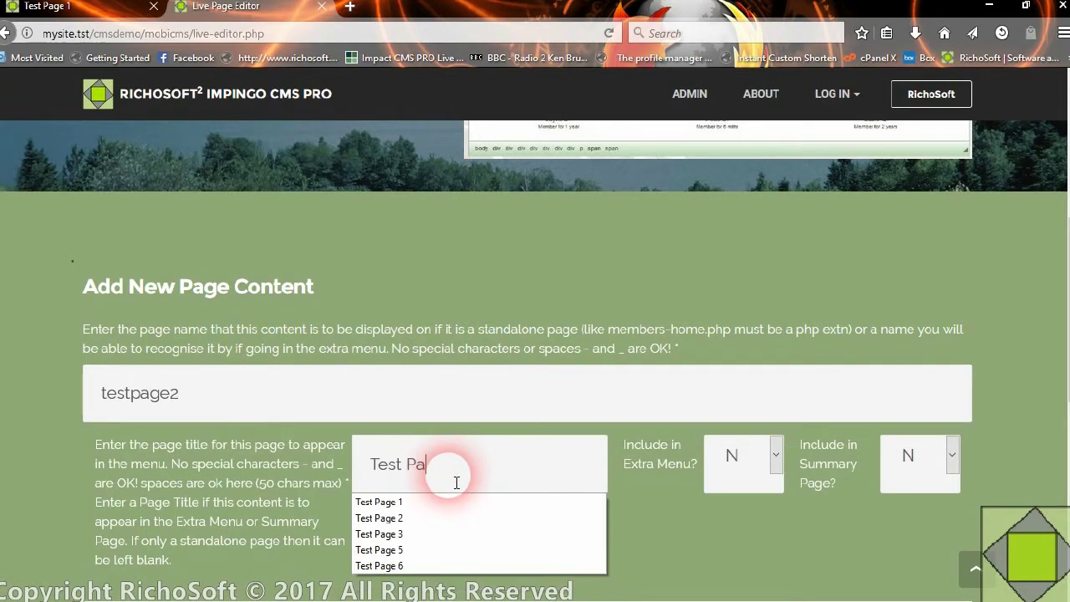
{"action": "type", "text": "ge 2"}
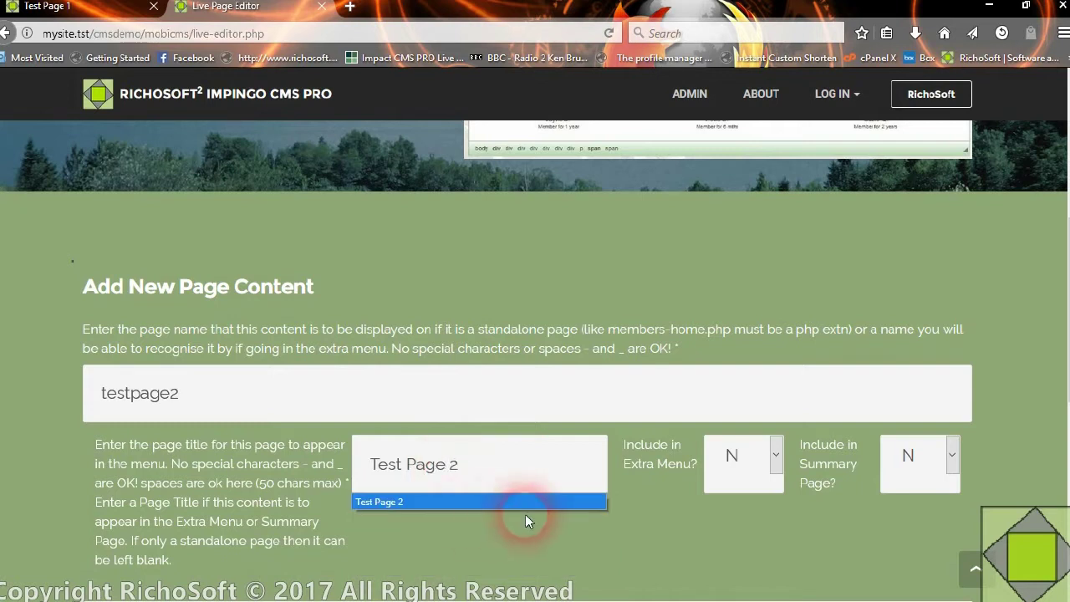
{"action": "left_click", "coordinate": [712, 454]}
{"action": "left_click", "coordinate": [717, 523]}
{"action": "scroll", "coordinate": [553, 405], "scroll_direction": "down", "scroll_amount": 2}
{"action": "scroll", "coordinate": [552, 405], "scroll_direction": "down", "scroll_amount": 5}
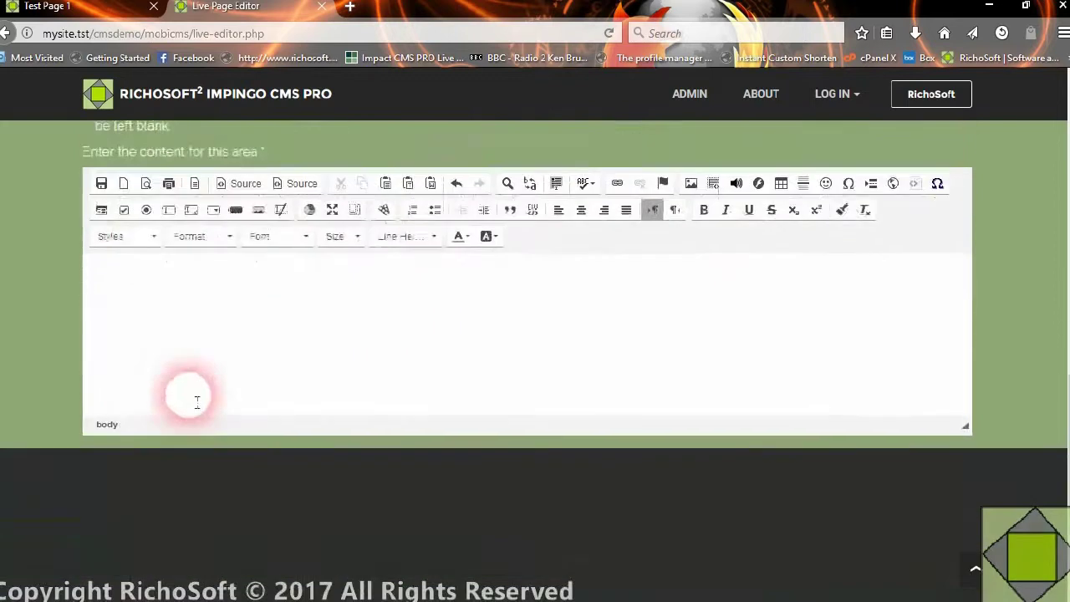
- Apply the full-screen intro with picture template to testpage2's content
{"action": "left_click", "coordinate": [170, 162]}
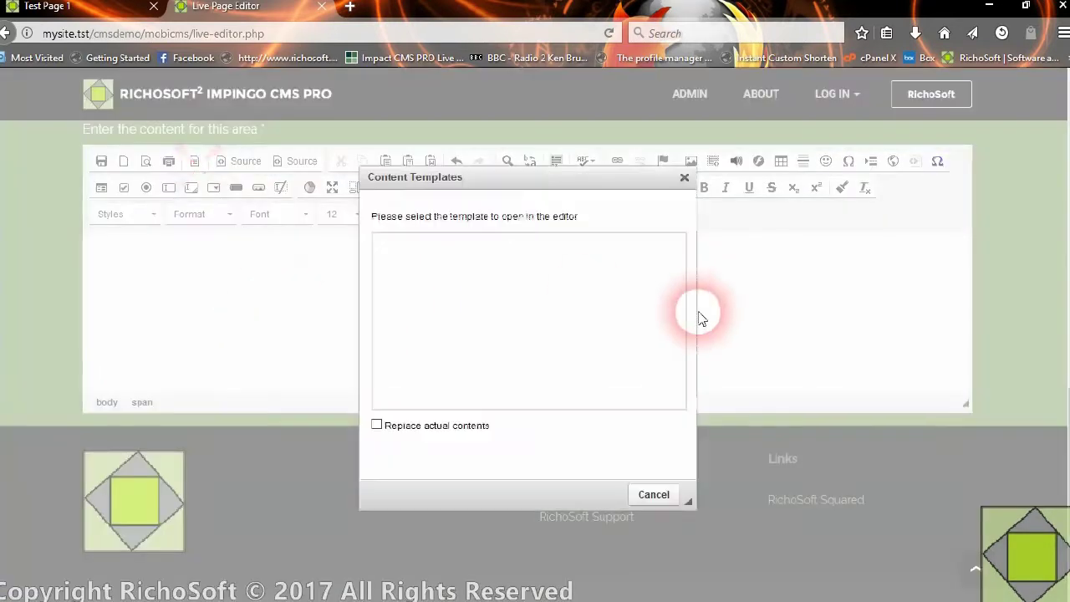
{"action": "left_click_drag", "start_coordinate": [681, 256], "coordinate": [678, 358]}
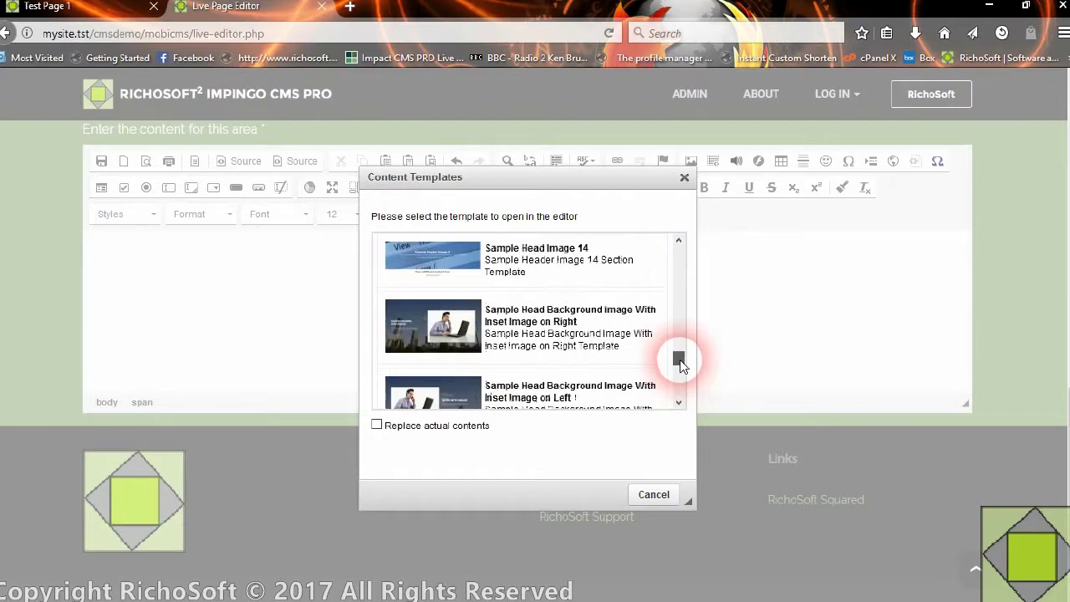
{"action": "left_click", "coordinate": [572, 325]}
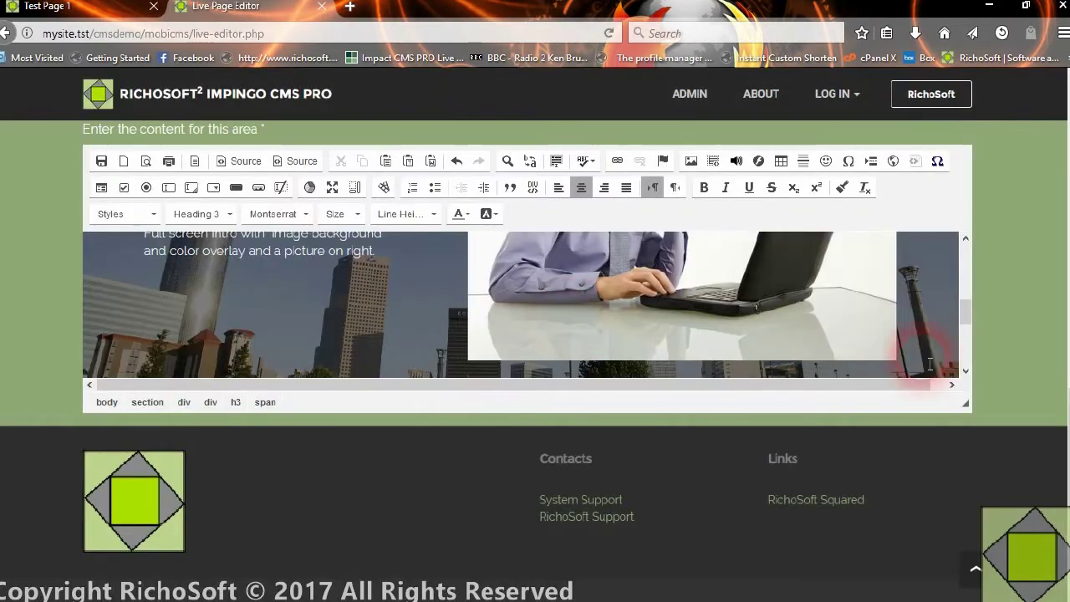
{"action": "left_click_drag", "start_coordinate": [965, 311], "coordinate": [958, 271]}
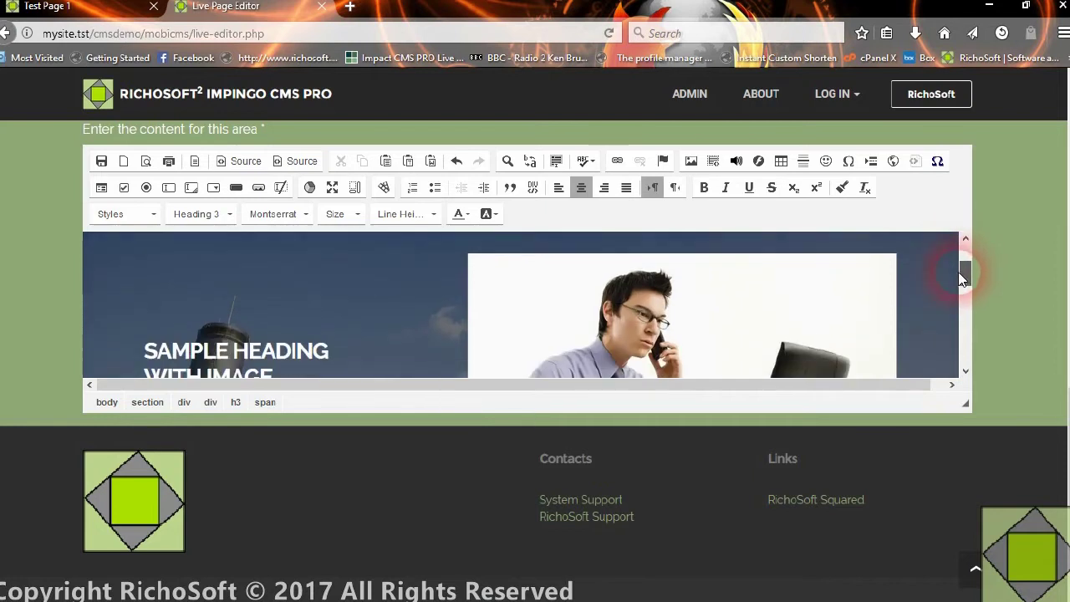
- Change the intro heading to 'TEST PAGE 2' and save the content
{"action": "left_click", "coordinate": [331, 188]}
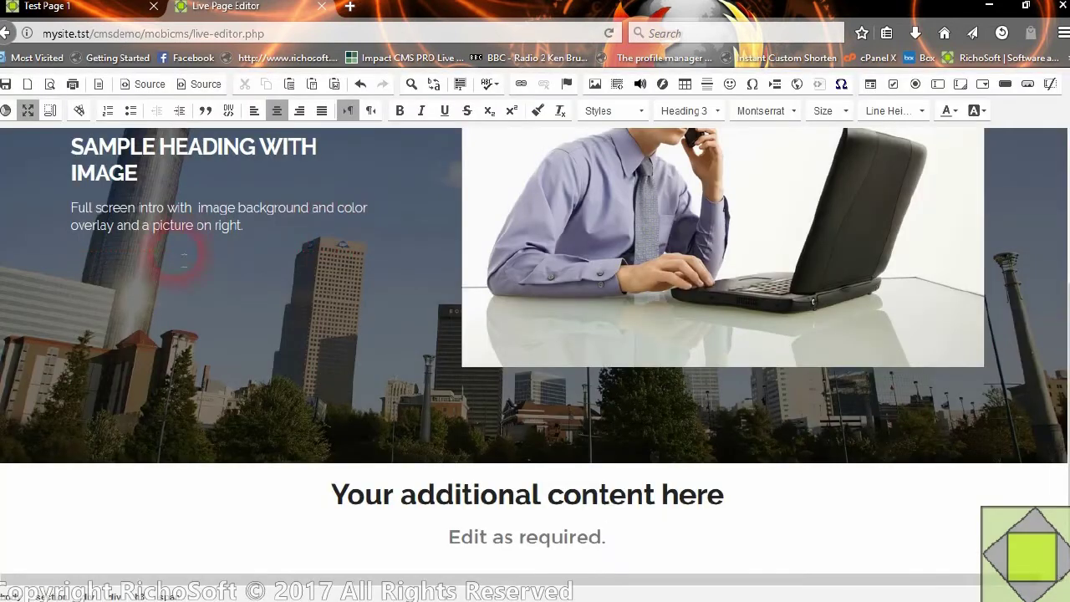
{"action": "scroll", "coordinate": [762, 294], "scroll_direction": "up", "scroll_amount": 3}
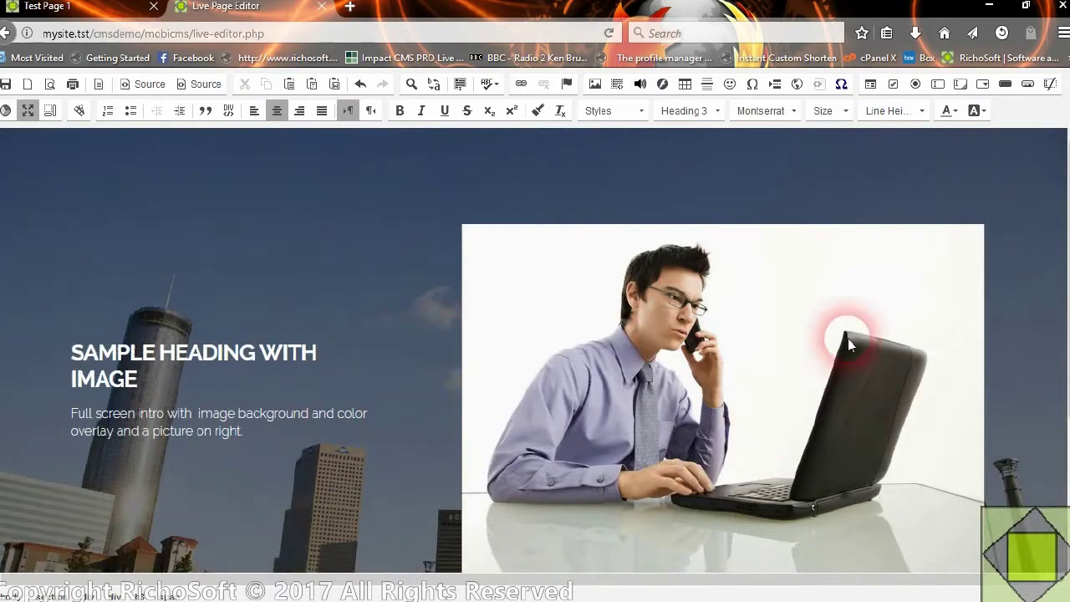
{"action": "scroll", "coordinate": [491, 370], "scroll_direction": "down", "scroll_amount": 3}
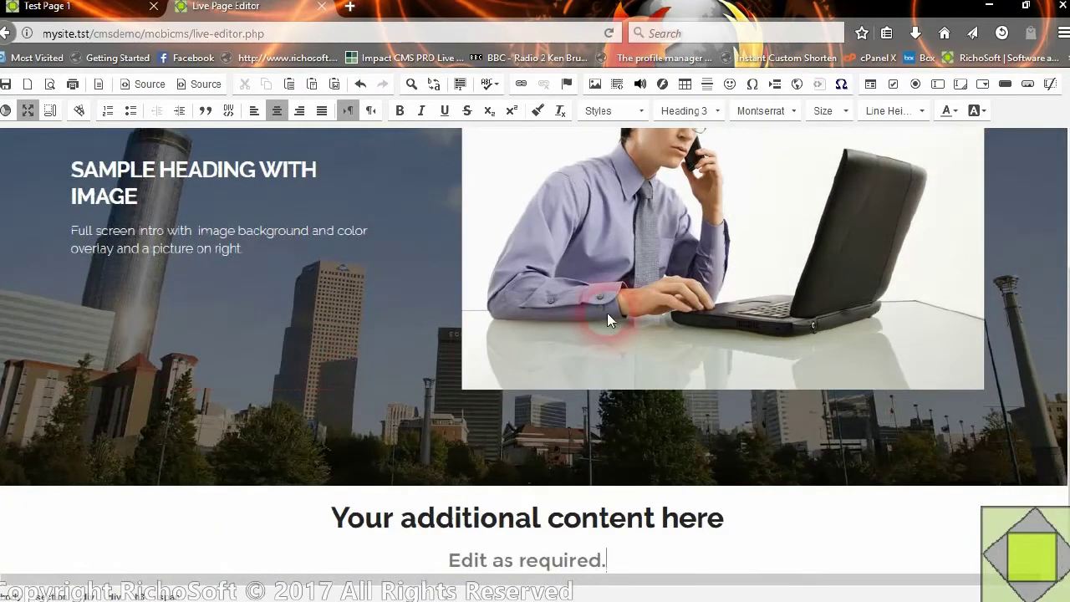
{"action": "left_click", "coordinate": [102, 286]}
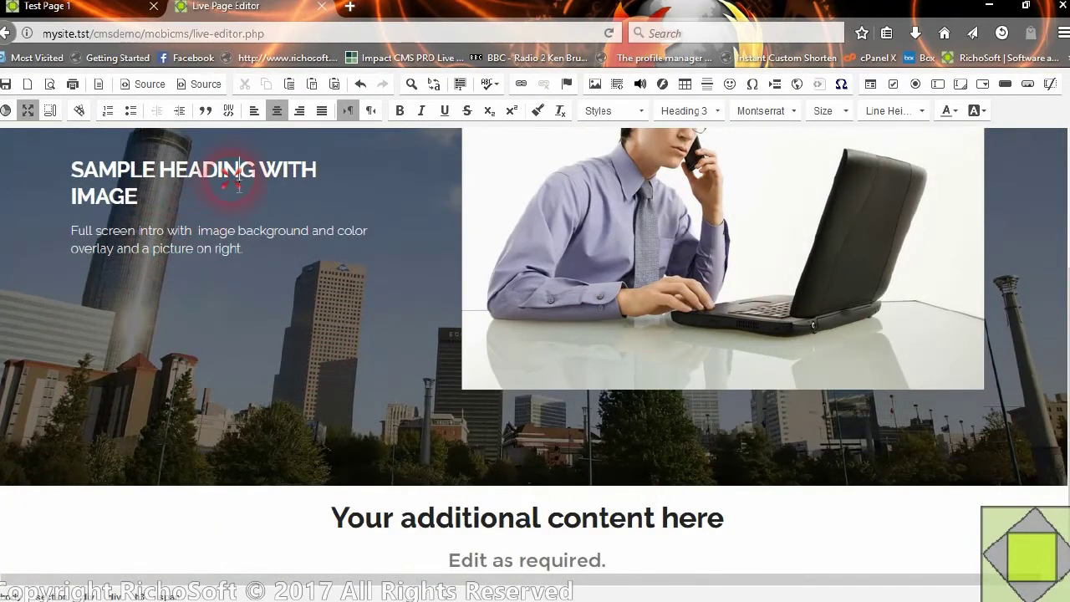
{"action": "left_click", "coordinate": [82, 175]}
{"action": "left_click_drag", "start_coordinate": [82, 177], "coordinate": [150, 214]}
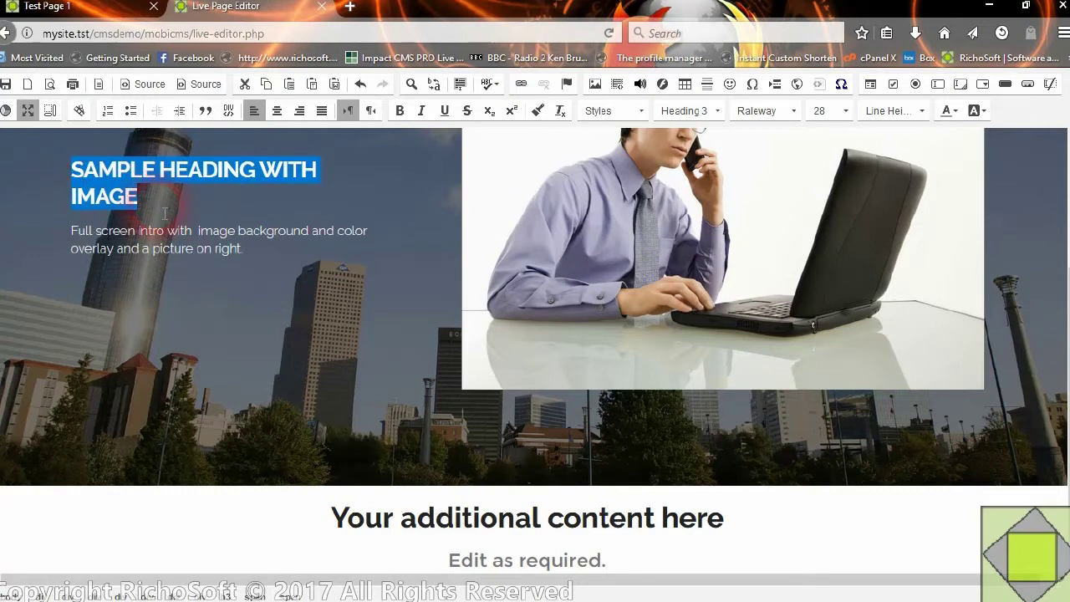
{"action": "type", "text": "TEST PAGE 2"}
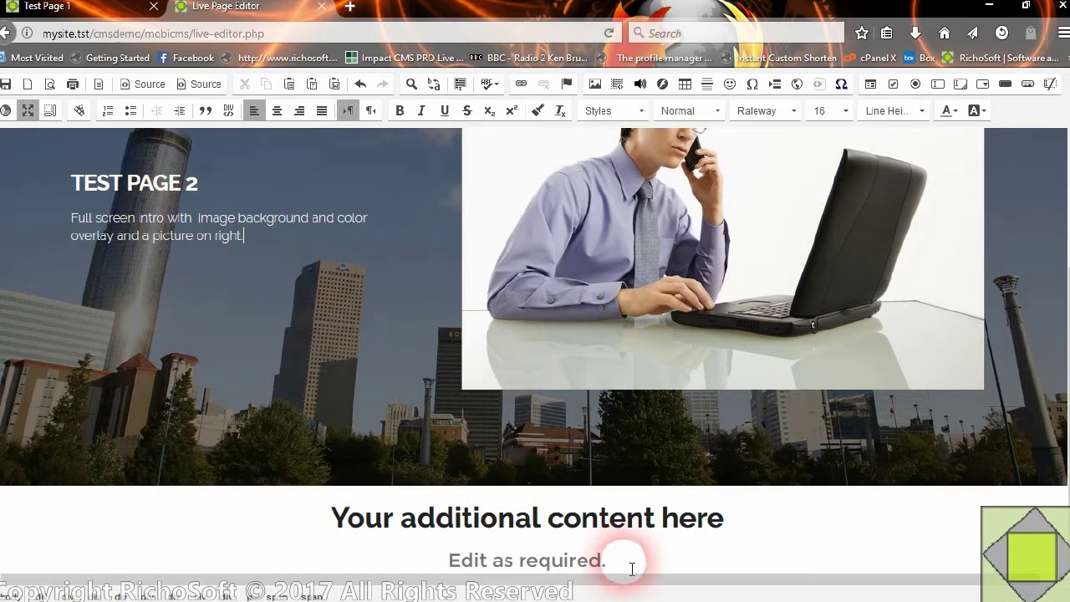
{"action": "left_click", "coordinate": [569, 559]}
{"action": "scroll", "coordinate": [693, 451], "scroll_direction": "up", "scroll_amount": 3}
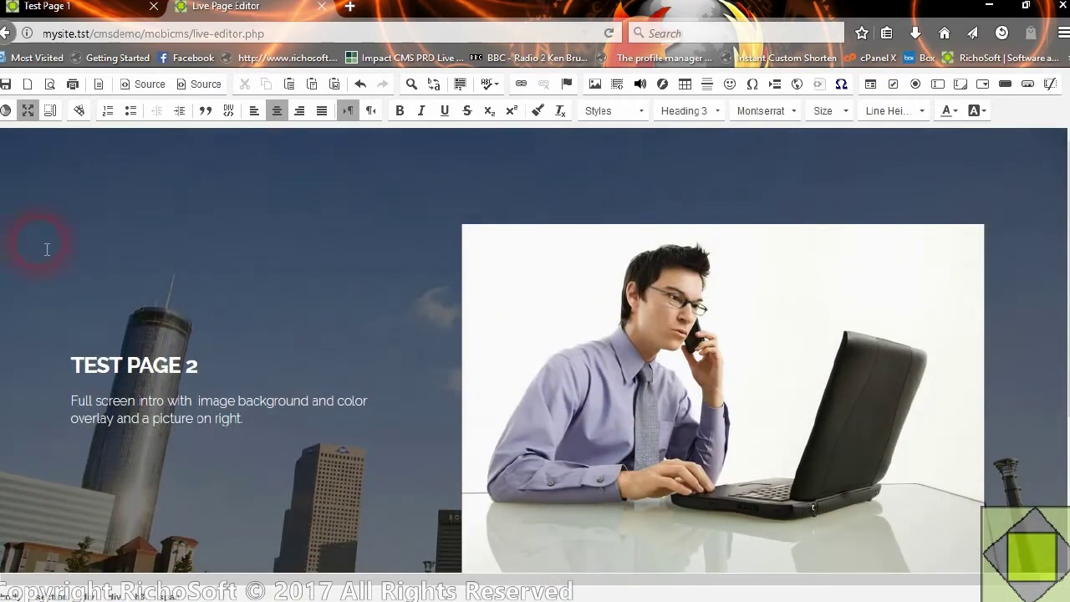
{"action": "left_click", "coordinate": [6, 84]}
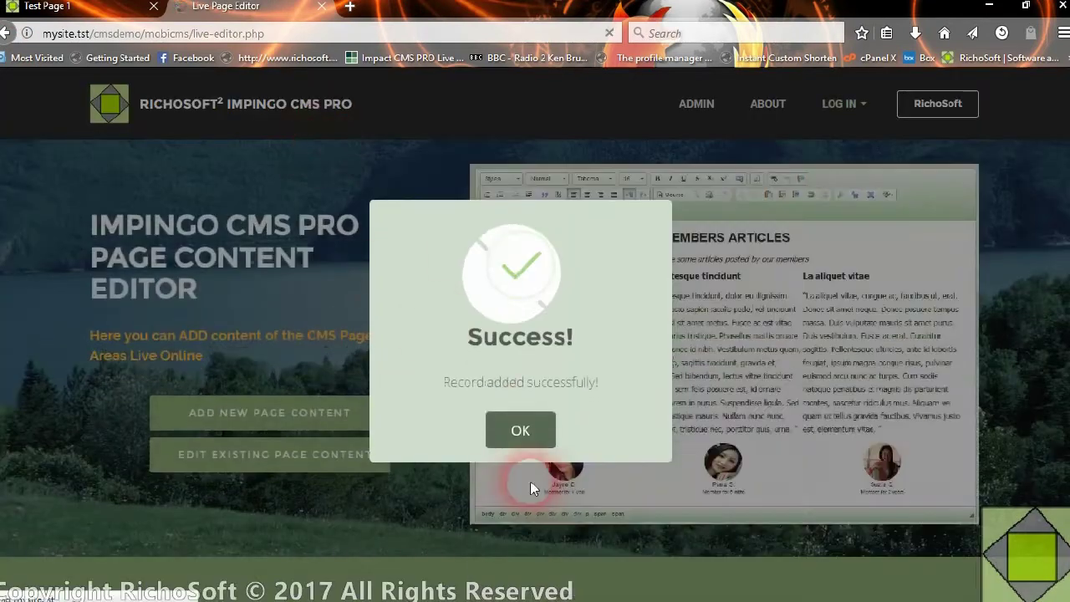
- Reload the live site and open Test Page 2 from More Menu to check its intro
{"action": "left_click", "coordinate": [516, 432]}
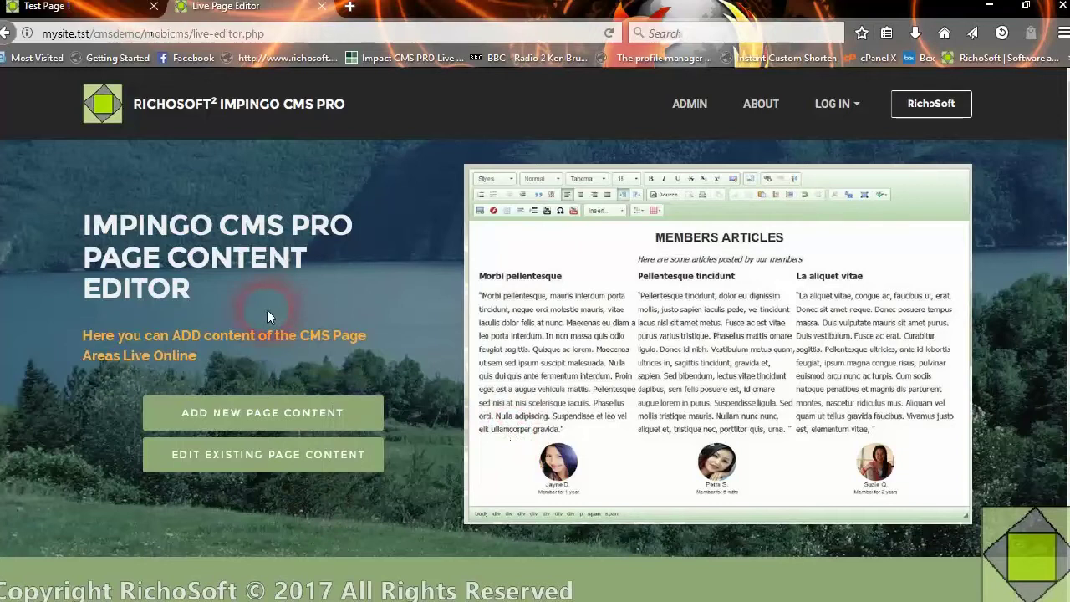
{"action": "left_click", "coordinate": [111, 6]}
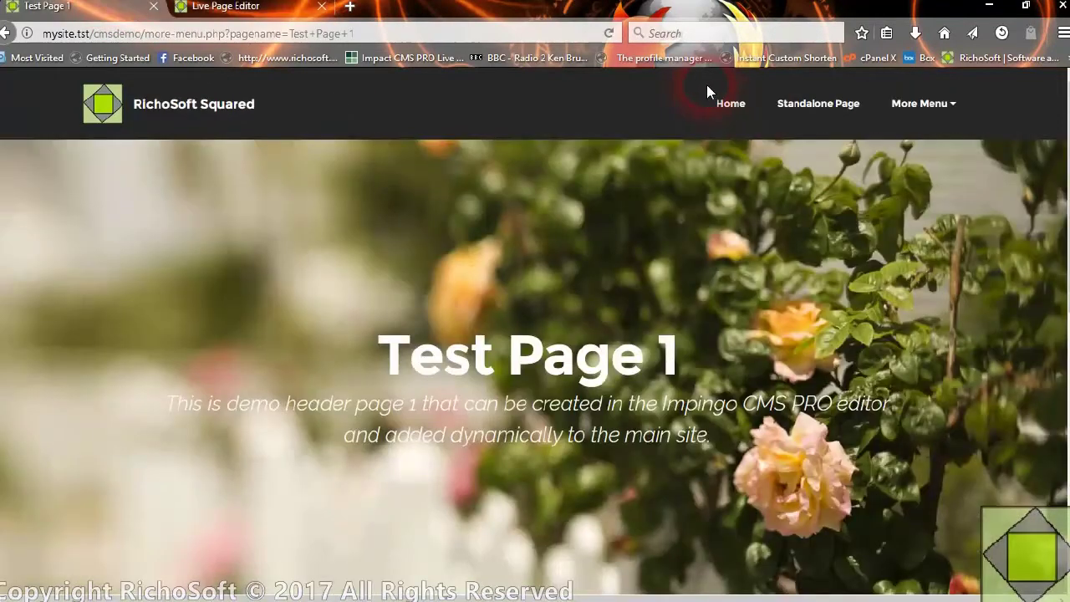
{"action": "left_click", "coordinate": [608, 41]}
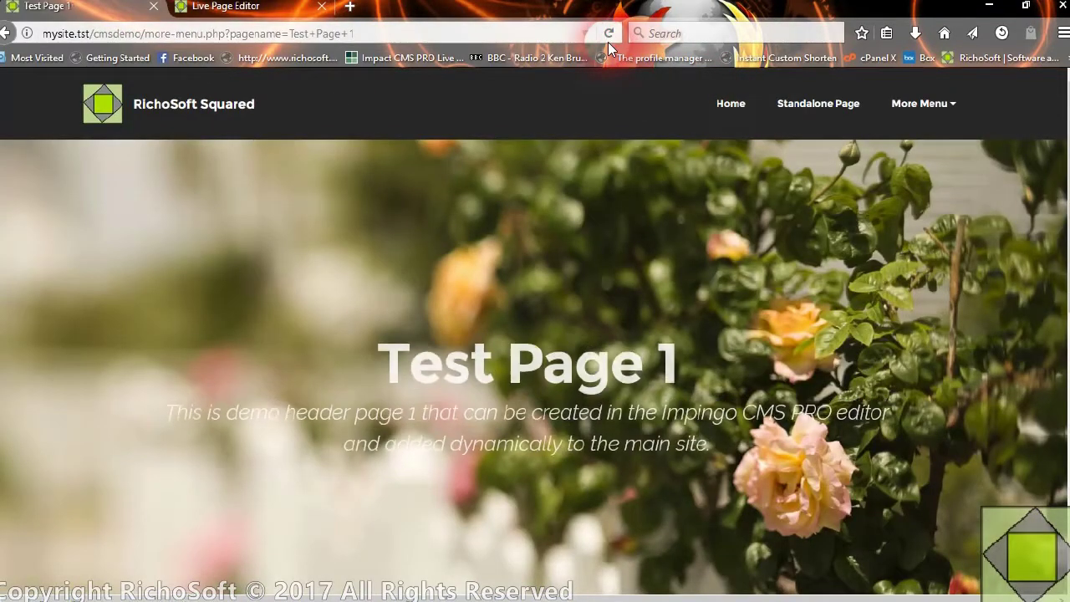
{"action": "left_click", "coordinate": [929, 107]}
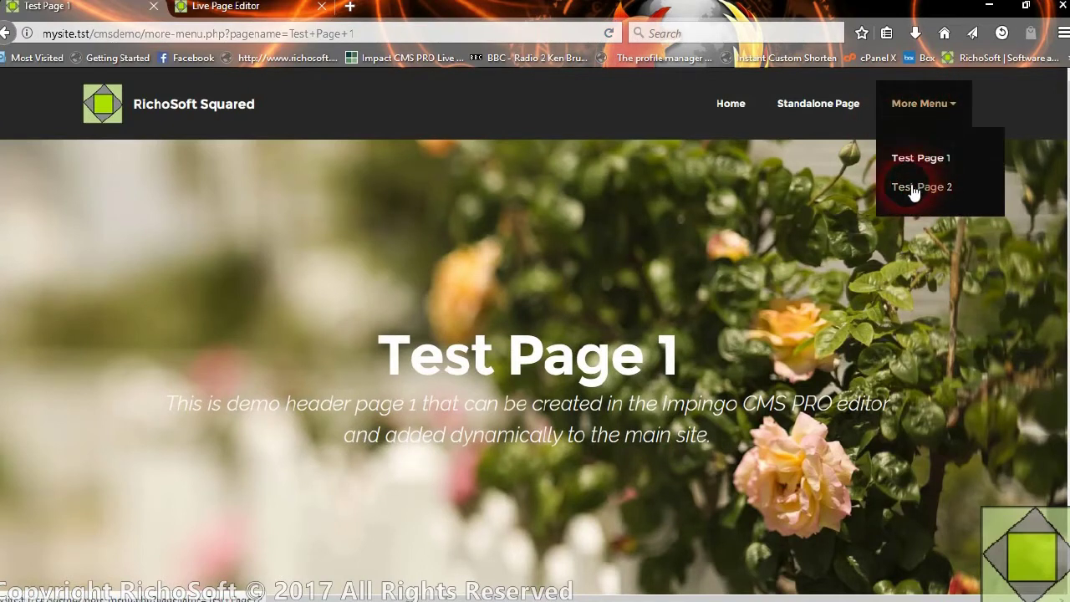
{"action": "left_click", "coordinate": [914, 193]}
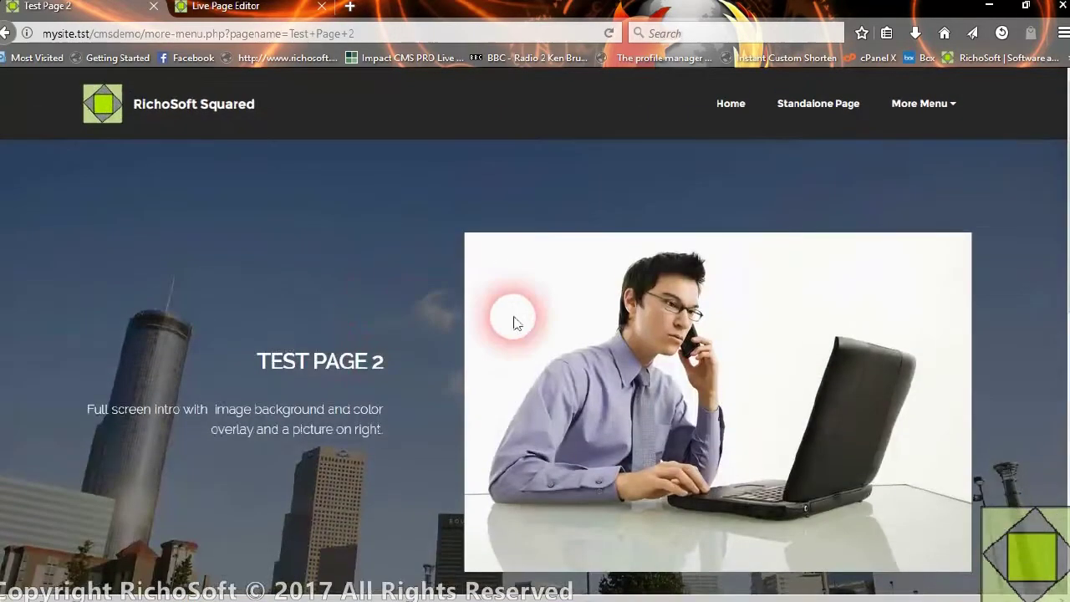
{"action": "scroll", "coordinate": [515, 339], "scroll_direction": "down", "scroll_amount": 2}
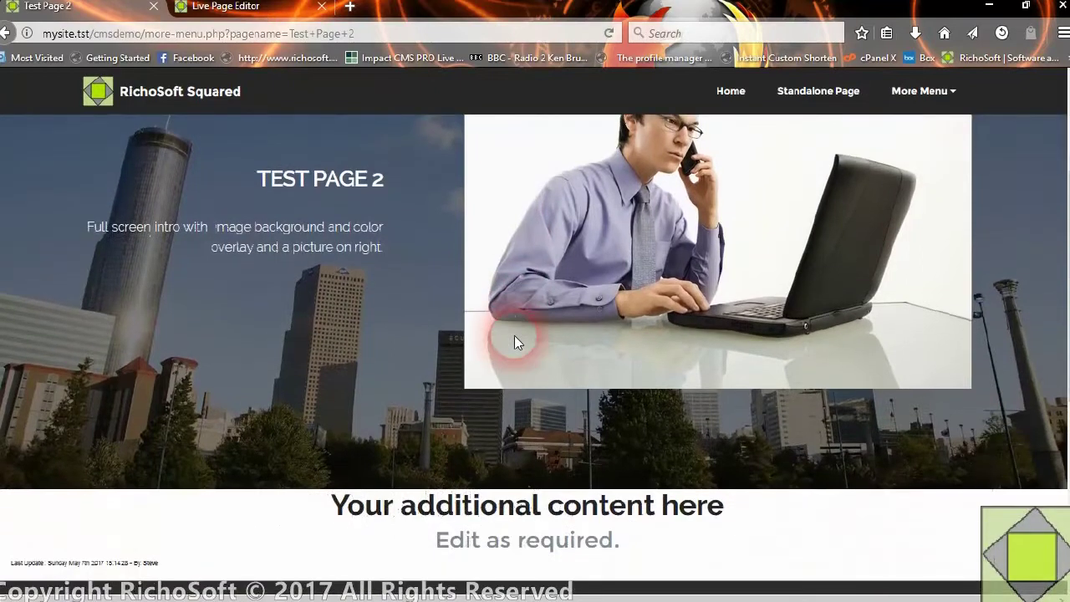
{"action": "scroll", "coordinate": [514, 341], "scroll_direction": "down", "scroll_amount": 4}
{"action": "scroll", "coordinate": [513, 338], "scroll_direction": "up", "scroll_amount": 7}
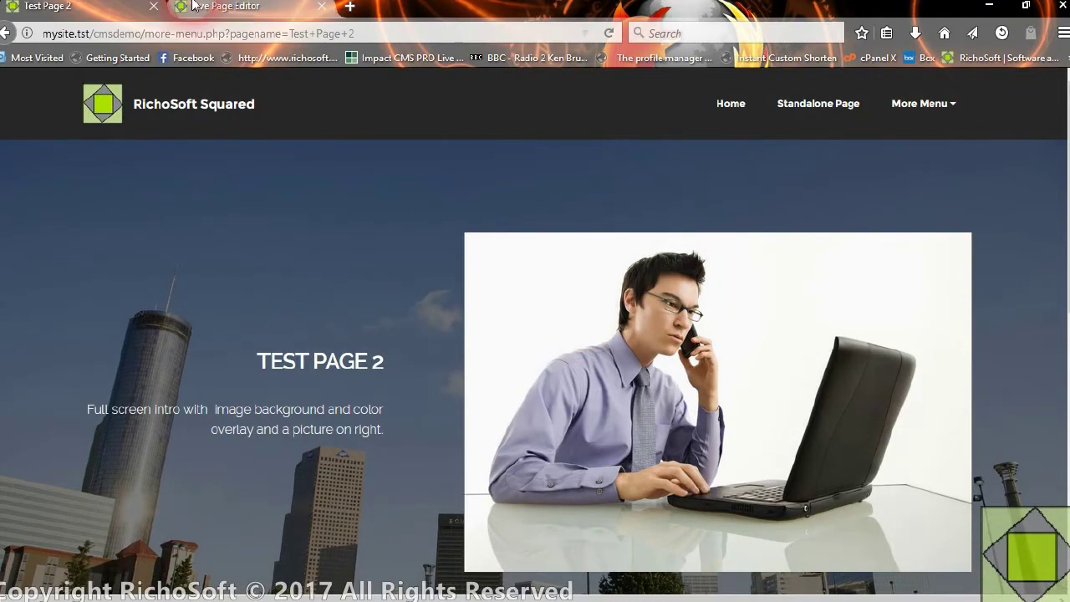
- Bring Mobirise with standalone-page.php back to the front
{"action": "left_click", "coordinate": [224, 9]}
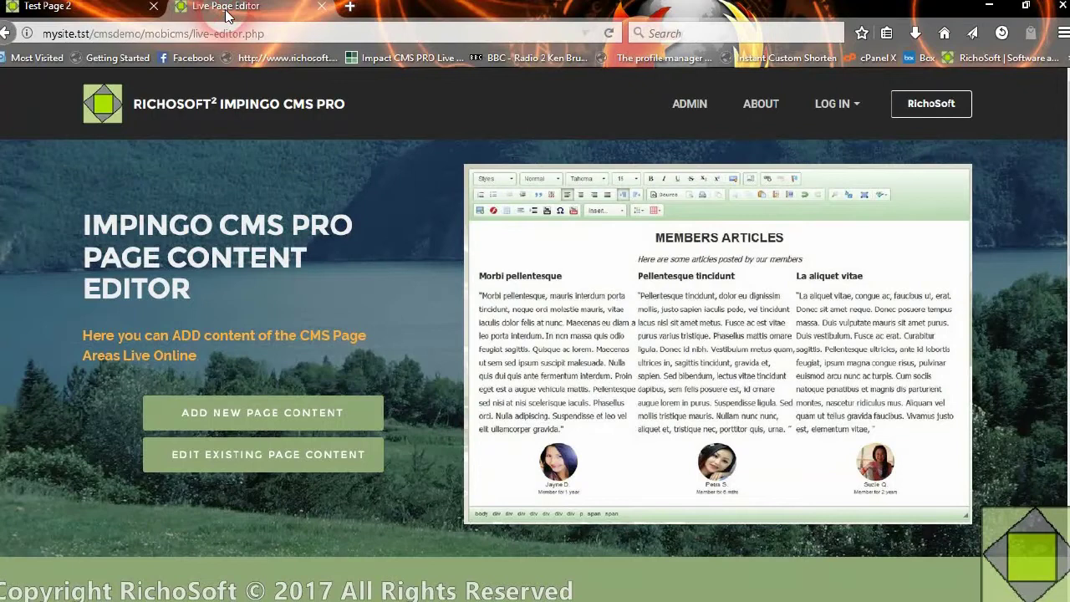
{"action": "left_click", "coordinate": [713, 591]}
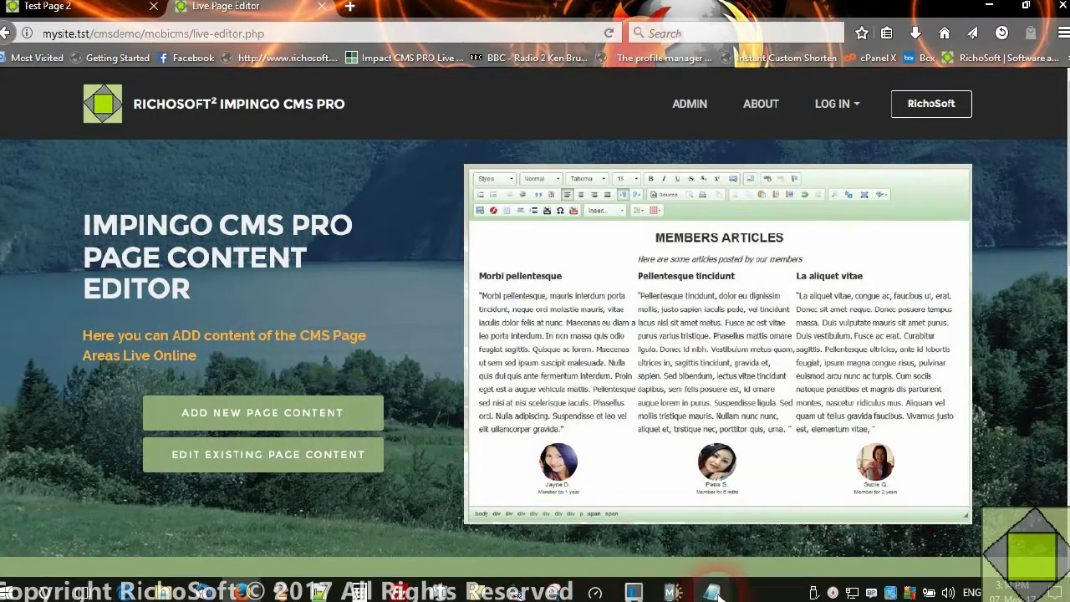
{"action": "left_click", "coordinate": [674, 593]}
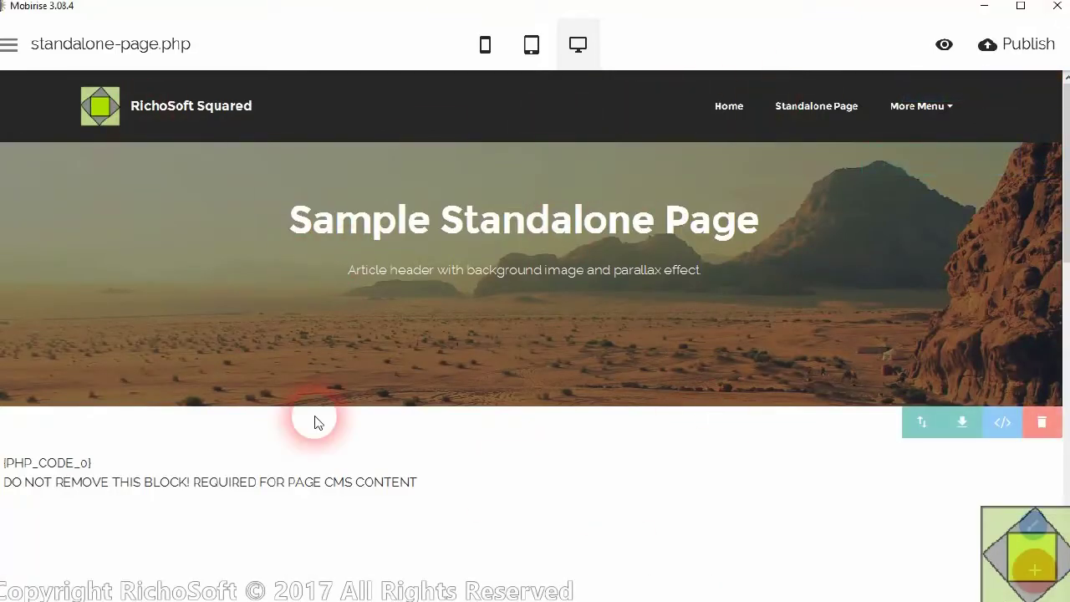
- Add a new page to the site from the Pages list
{"action": "left_click", "coordinate": [38, 52]}
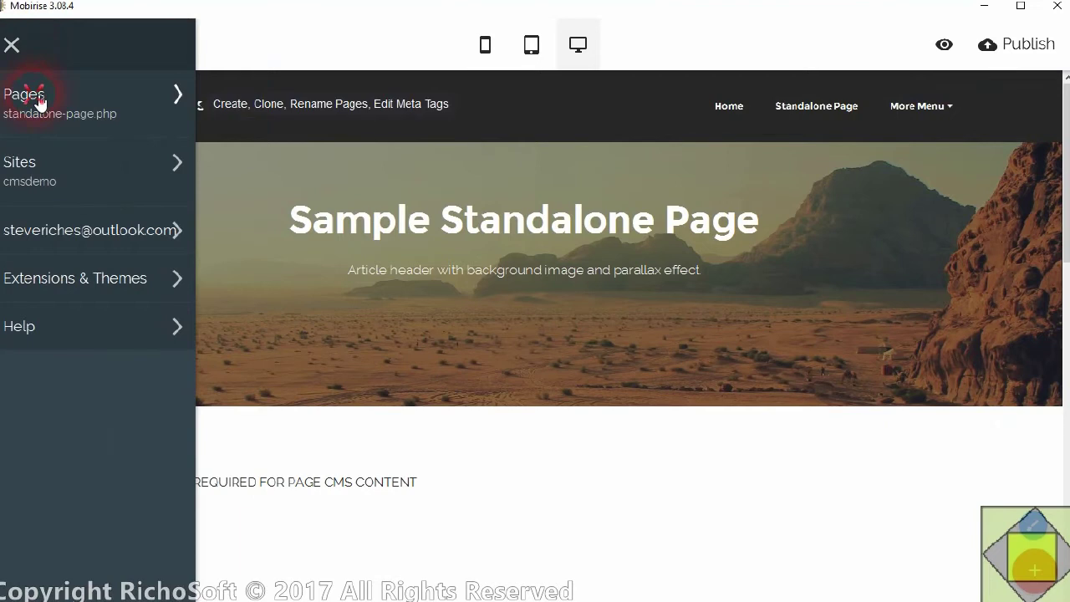
{"action": "left_click", "coordinate": [39, 97]}
{"action": "left_click", "coordinate": [286, 110]}
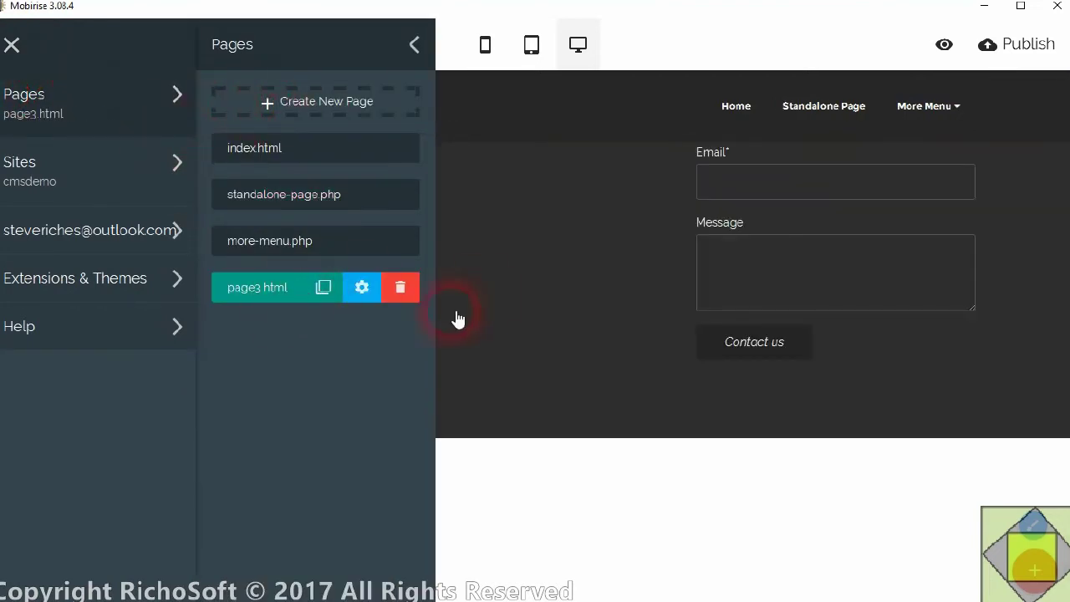
- Give the new page the file name page-summary.php and the title 'Page Summary'
{"action": "left_click", "coordinate": [361, 288]}
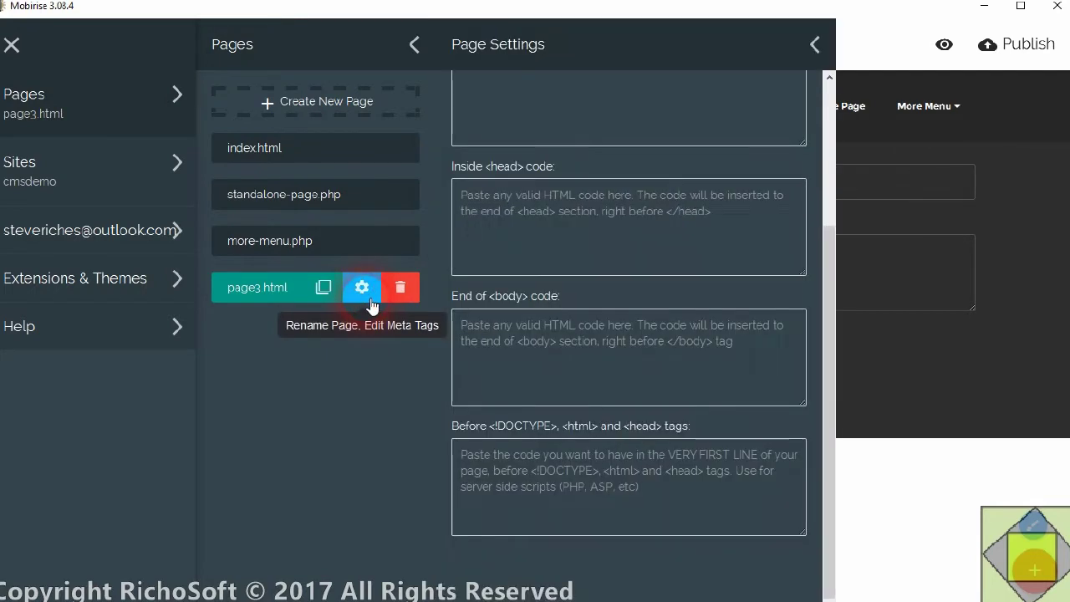
{"action": "scroll", "coordinate": [642, 199], "scroll_direction": "up", "scroll_amount": 3}
{"action": "triple_click", "coordinate": [544, 122]}
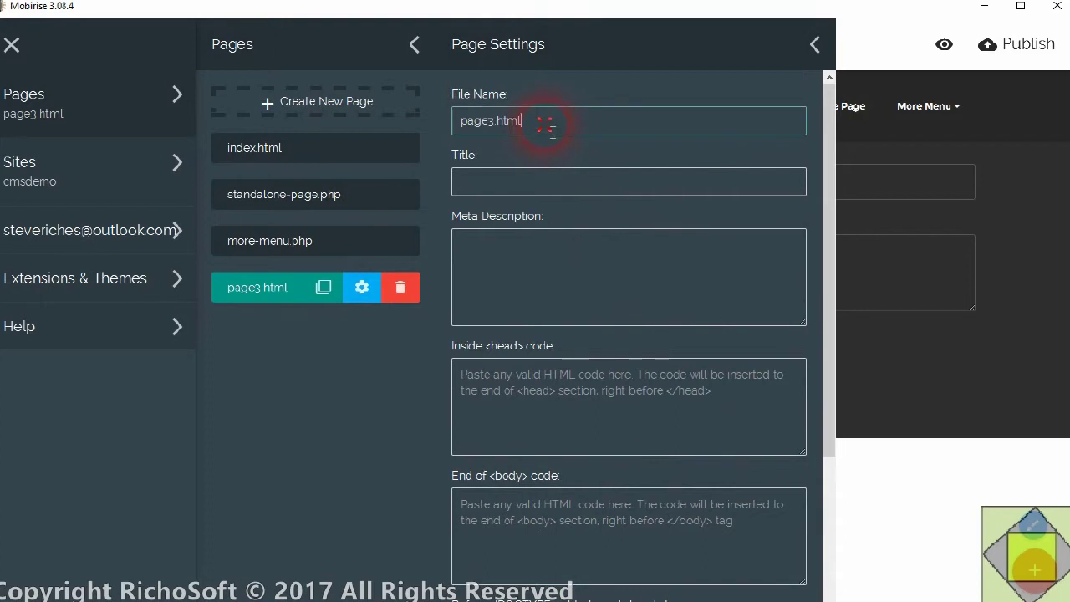
{"action": "type", "text": "page"}
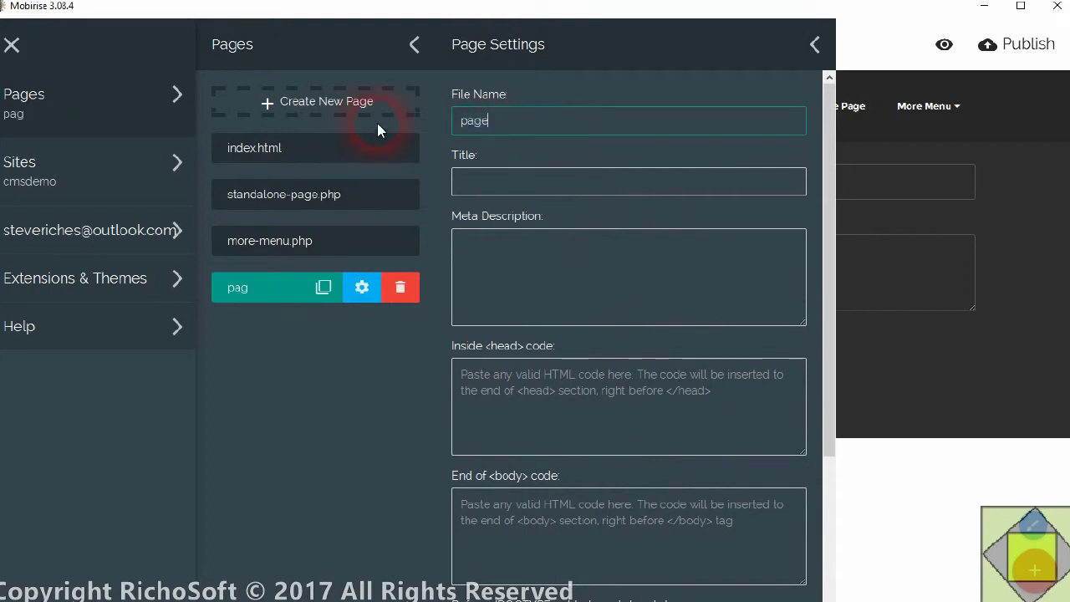
{"action": "type", "text": "-summary.php"}
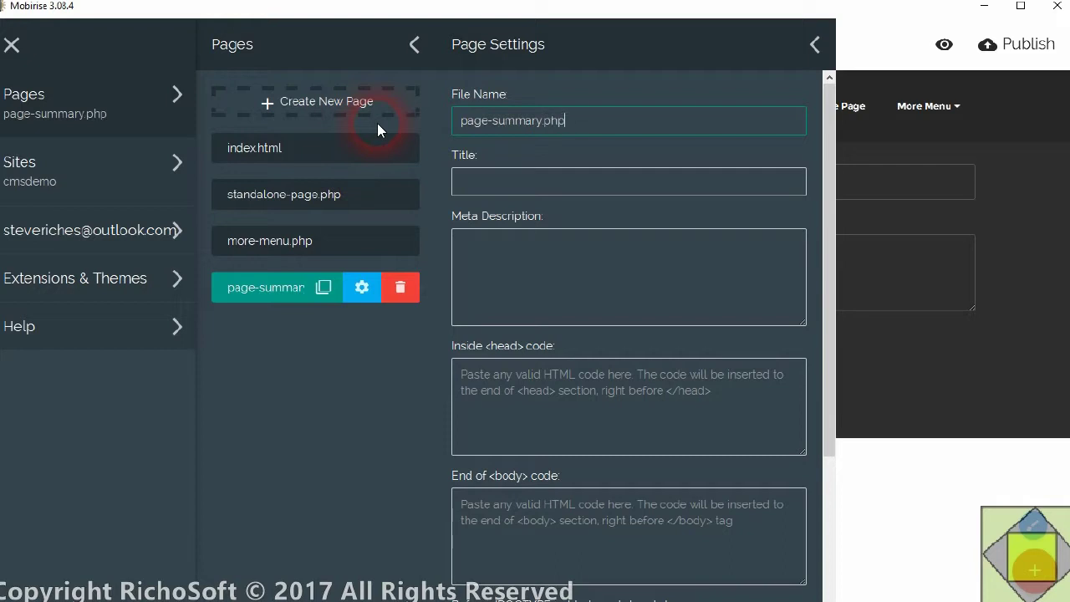
{"action": "left_click", "coordinate": [498, 184]}
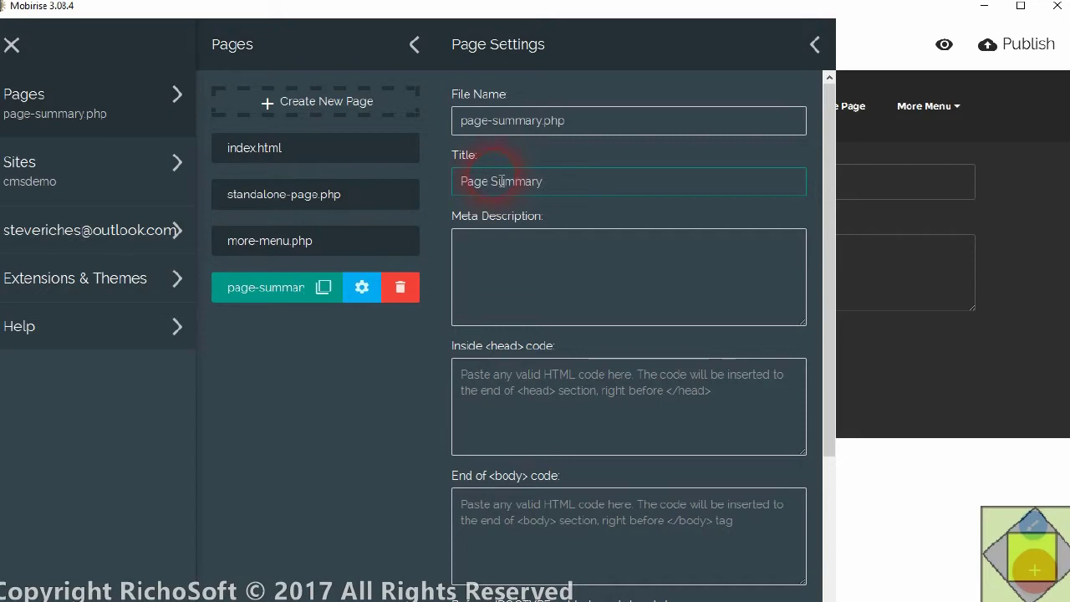
{"action": "left_click", "coordinate": [596, 279]}
{"action": "scroll", "coordinate": [616, 399], "scroll_direction": "down", "scroll_amount": 3}
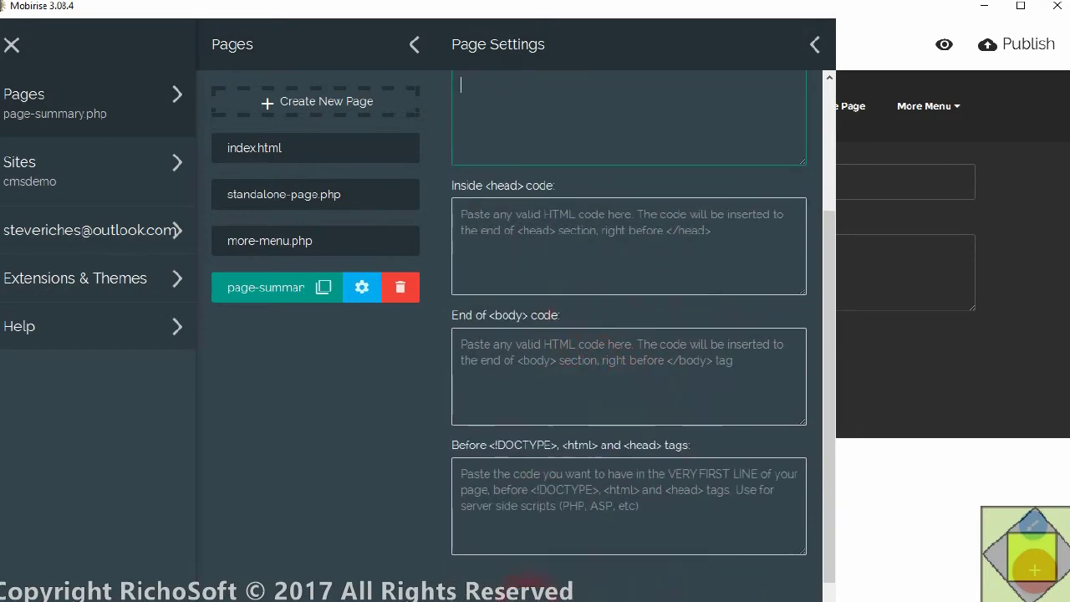
{"action": "left_click", "coordinate": [163, 591]}
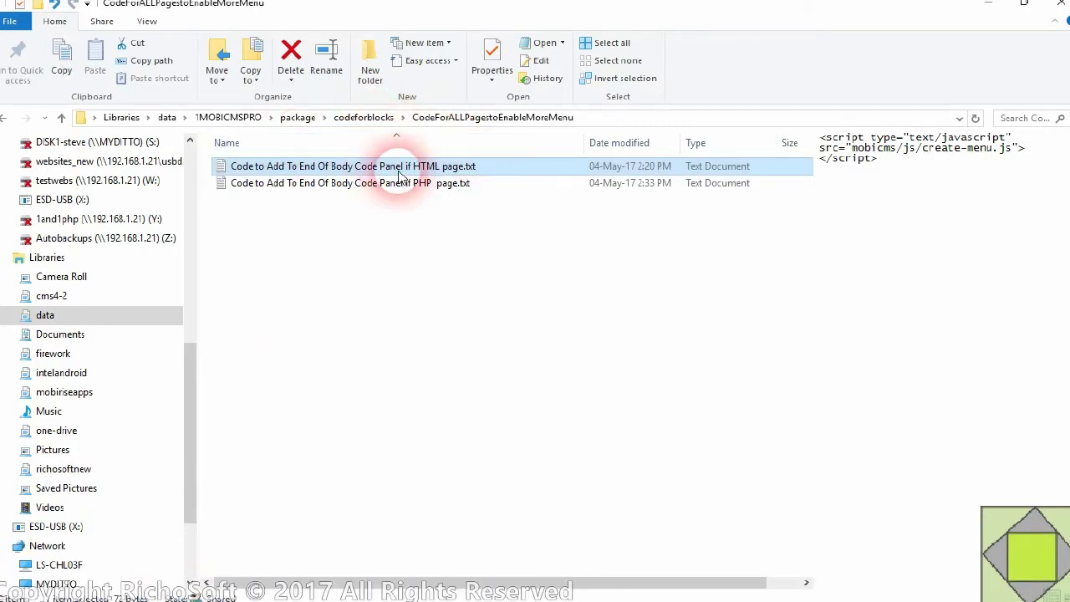
- Copy the session_start line from the Before DOCTYPE file into page-summary.php's before-DOCTYPE code
{"action": "left_click", "coordinate": [346, 124]}
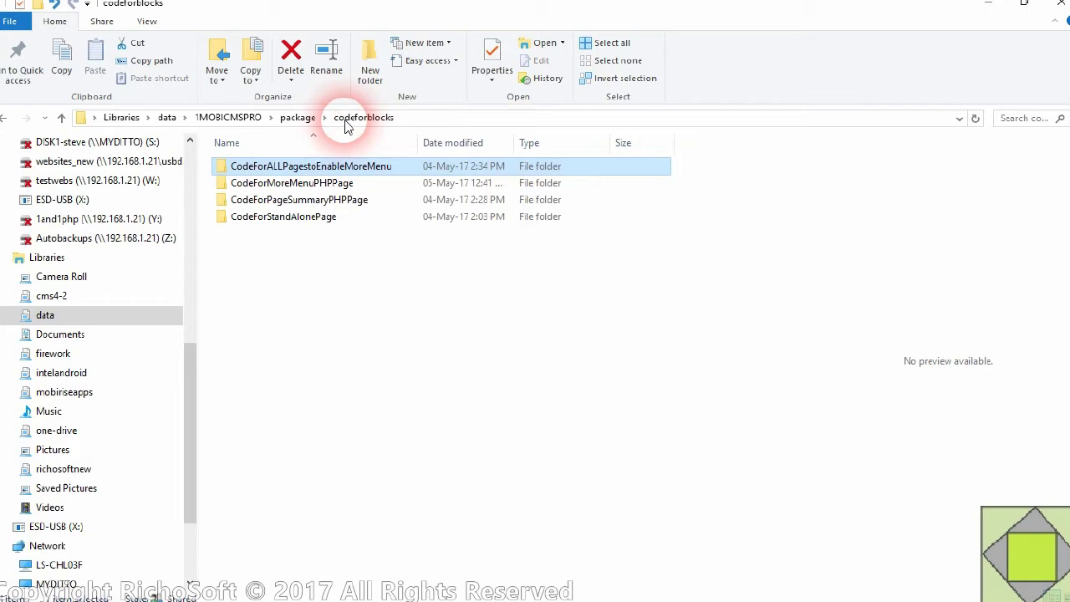
{"action": "left_click", "coordinate": [308, 210]}
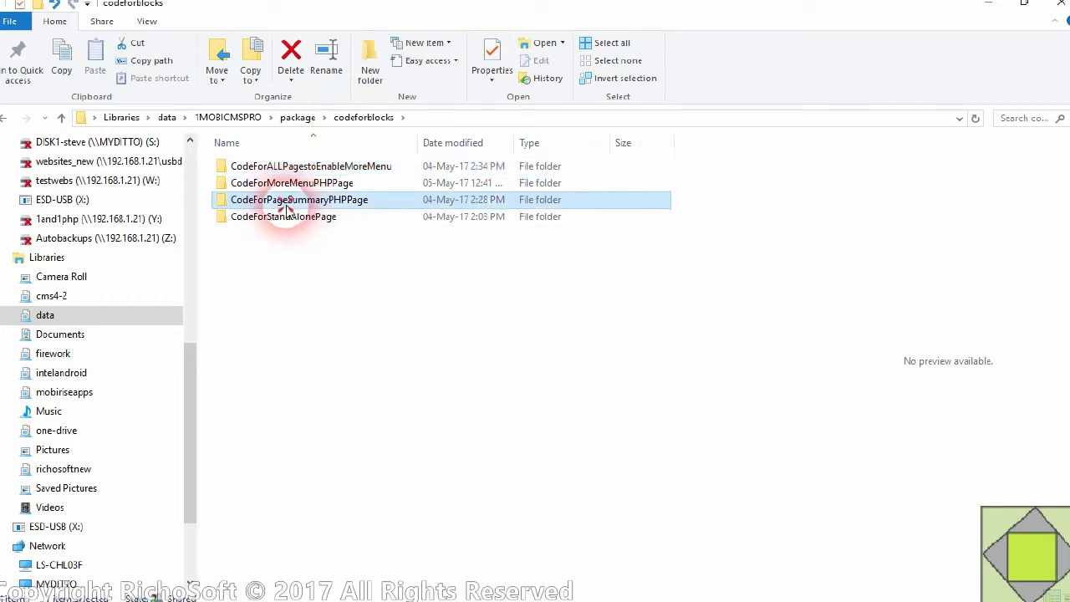
{"action": "double_click", "coordinate": [284, 210]}
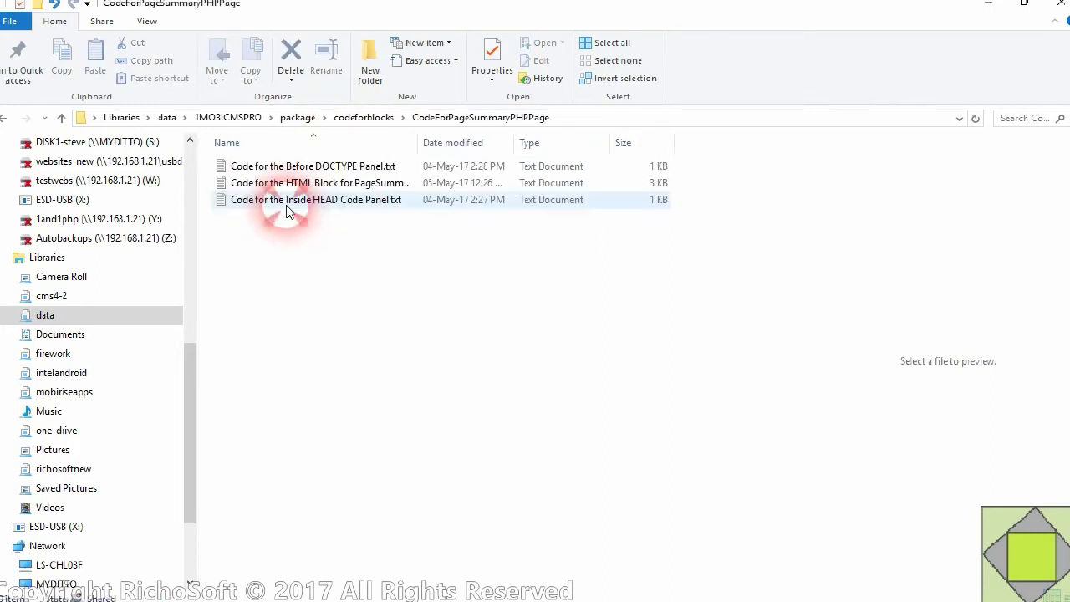
{"action": "left_click", "coordinate": [316, 170]}
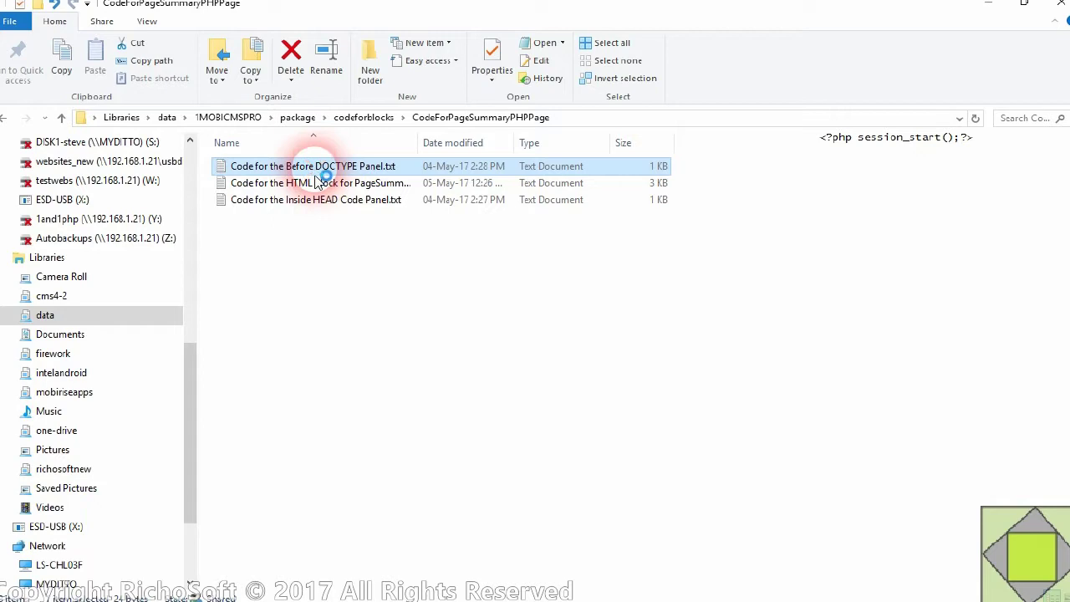
{"action": "double_click", "coordinate": [316, 179]}
{"action": "left_click_drag", "start_coordinate": [242, 64], "coordinate": [67, 65]}
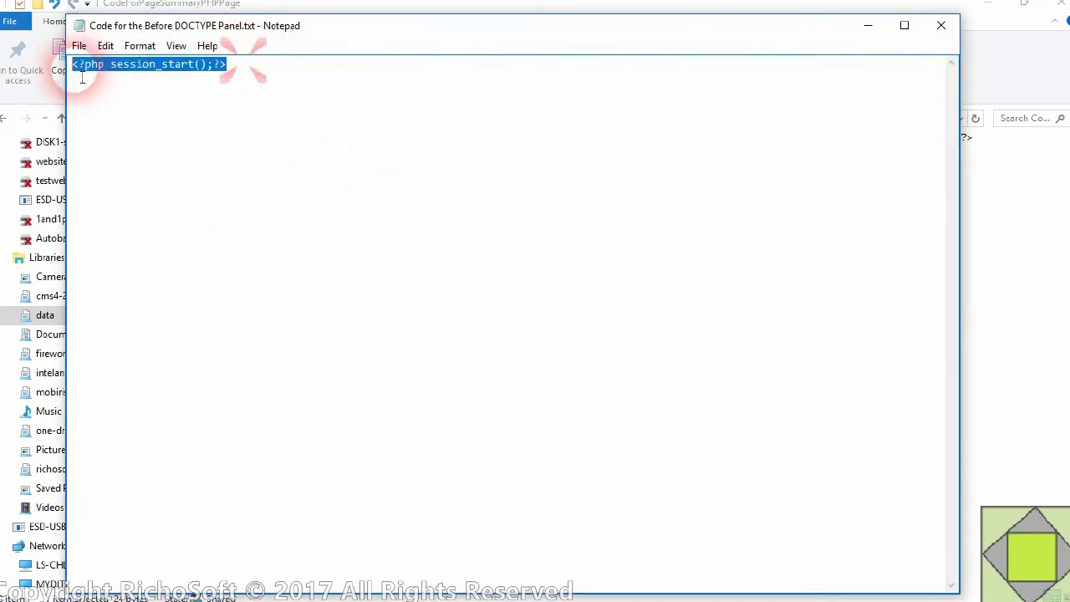
{"action": "right_click", "coordinate": [122, 82]}
{"action": "left_click", "coordinate": [155, 125]}
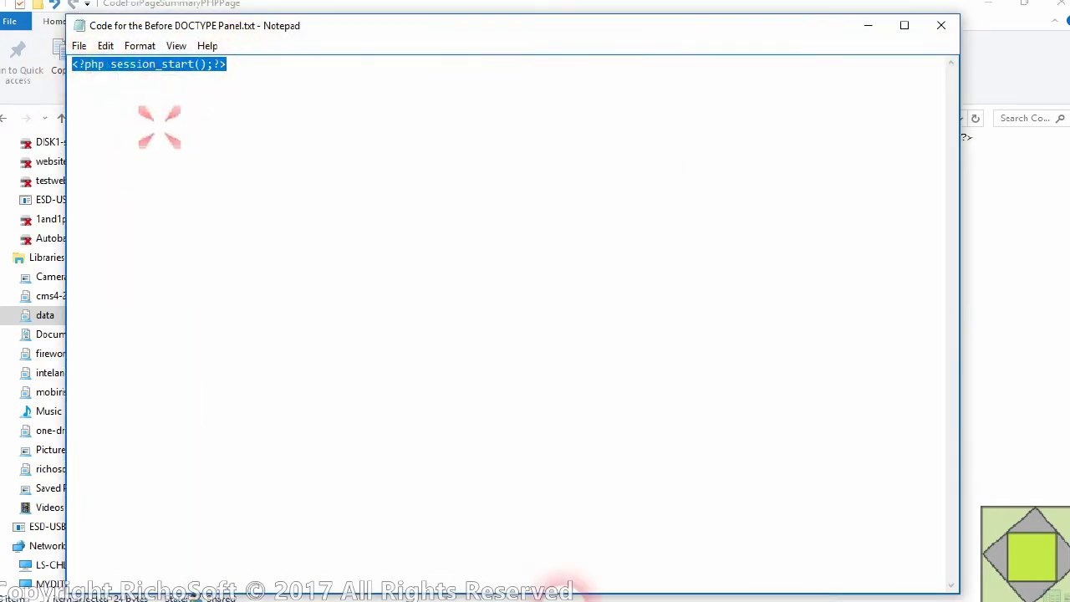
{"action": "left_click", "coordinate": [671, 591]}
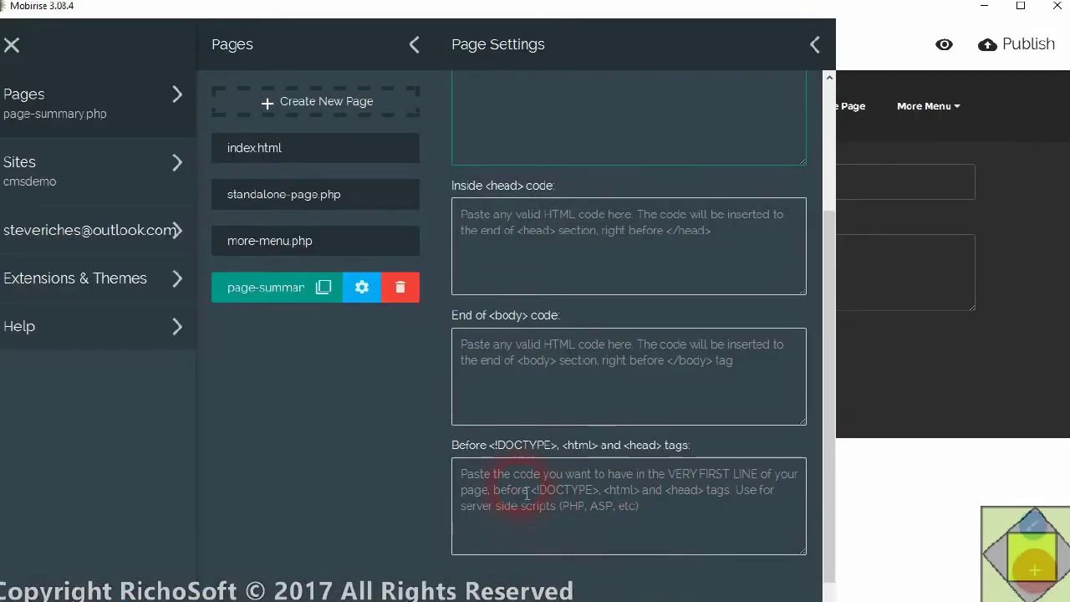
{"action": "right_click", "coordinate": [519, 489]}
{"action": "left_click", "coordinate": [557, 513]}
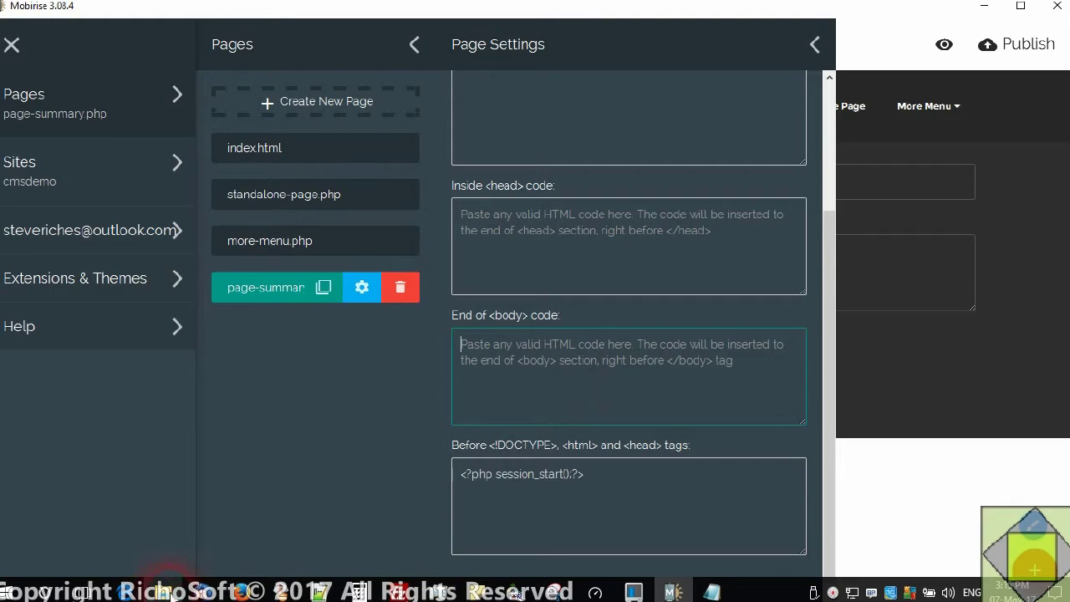
- Copy the RSinvisible.css stylesheet link from the Inside HEAD file into the page's head code
{"action": "left_click", "coordinate": [193, 592]}
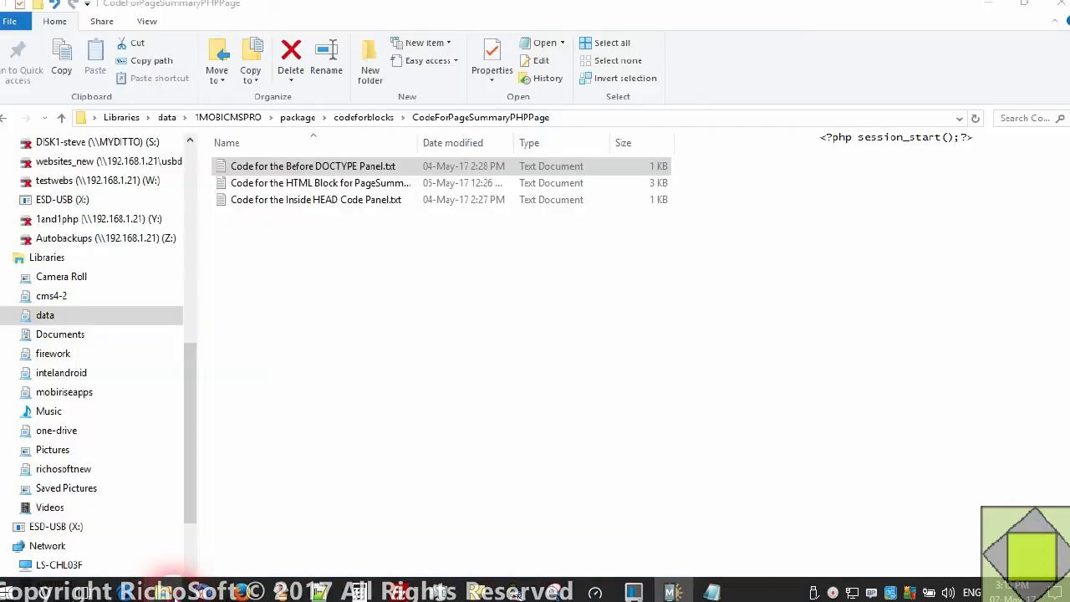
{"action": "double_click", "coordinate": [327, 200]}
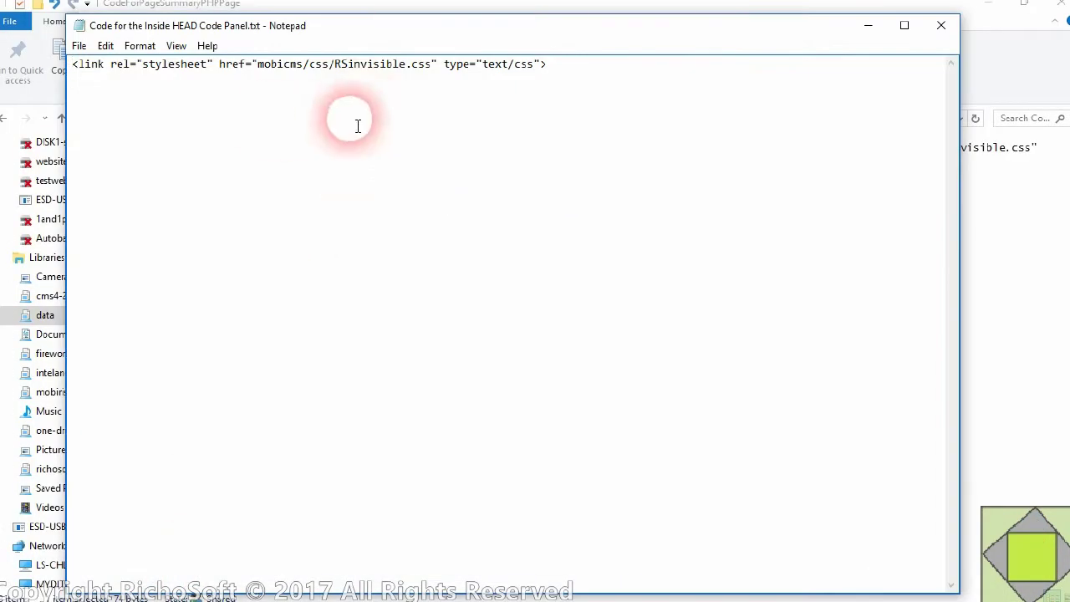
{"action": "left_click_drag", "start_coordinate": [547, 65], "coordinate": [70, 64]}
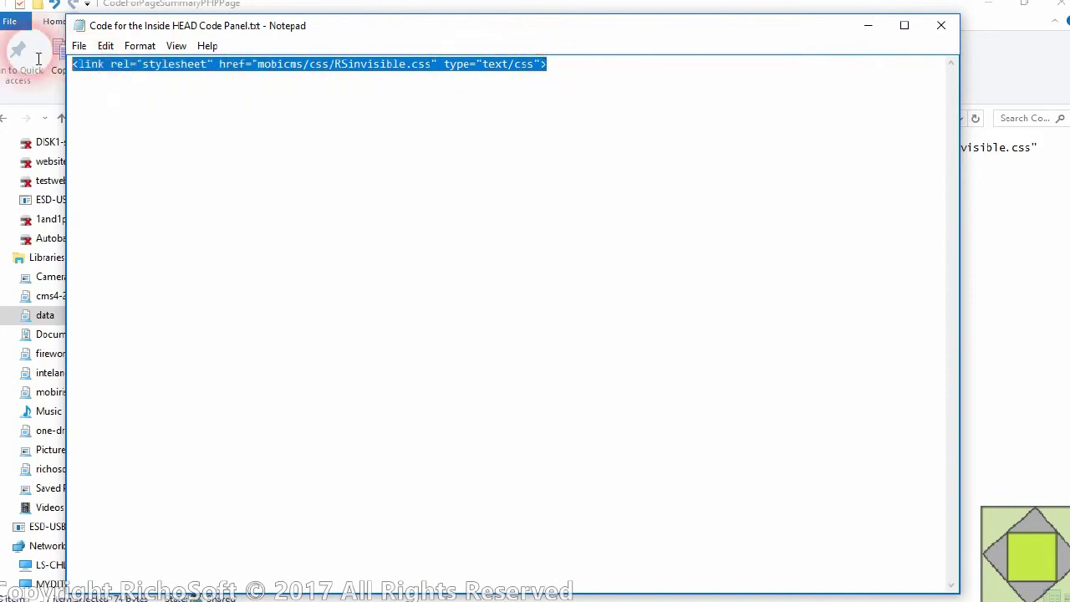
{"action": "right_click", "coordinate": [154, 80]}
{"action": "left_click", "coordinate": [192, 125]}
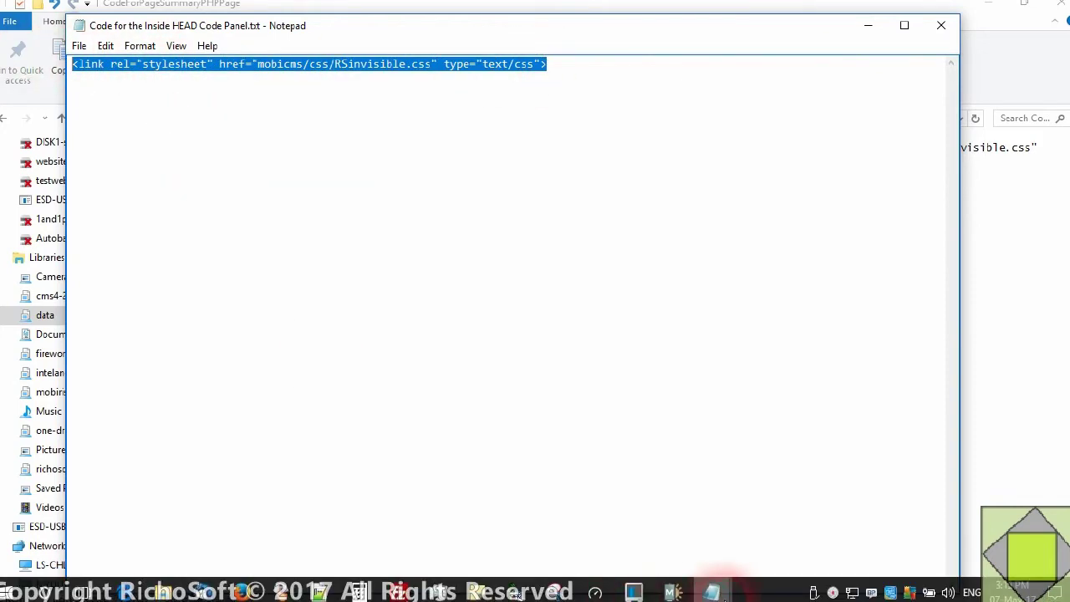
{"action": "left_click", "coordinate": [673, 592]}
{"action": "right_click", "coordinate": [513, 234]}
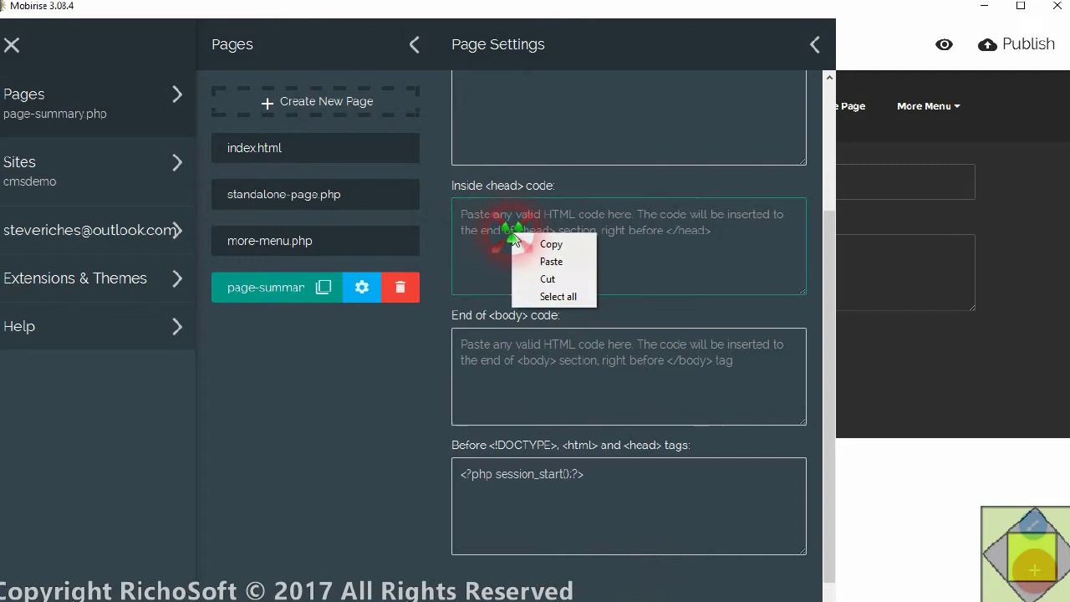
{"action": "left_click", "coordinate": [575, 263]}
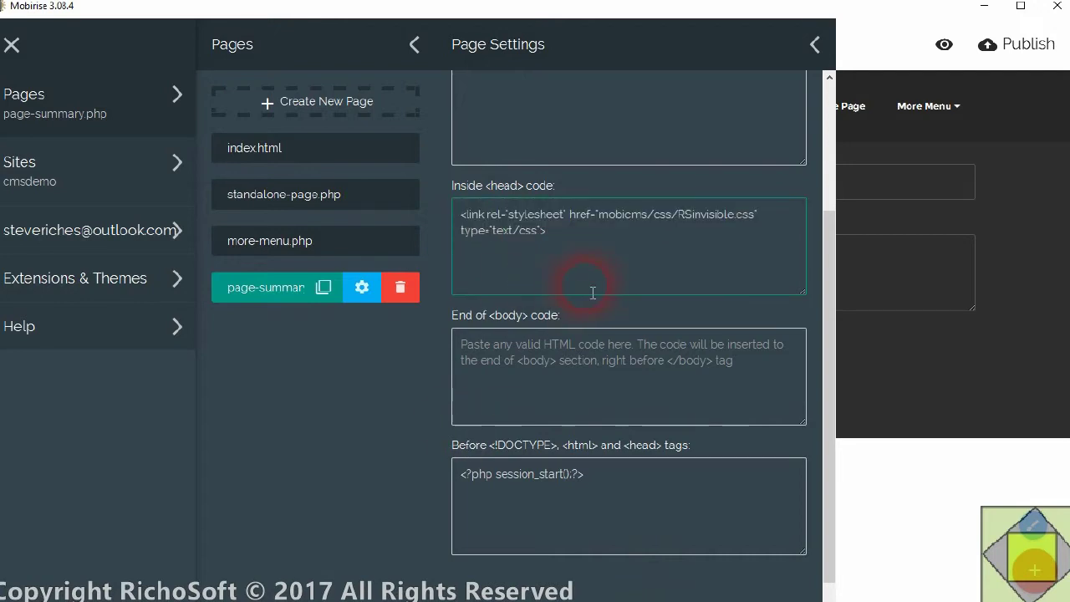
{"action": "left_click", "coordinate": [583, 389]}
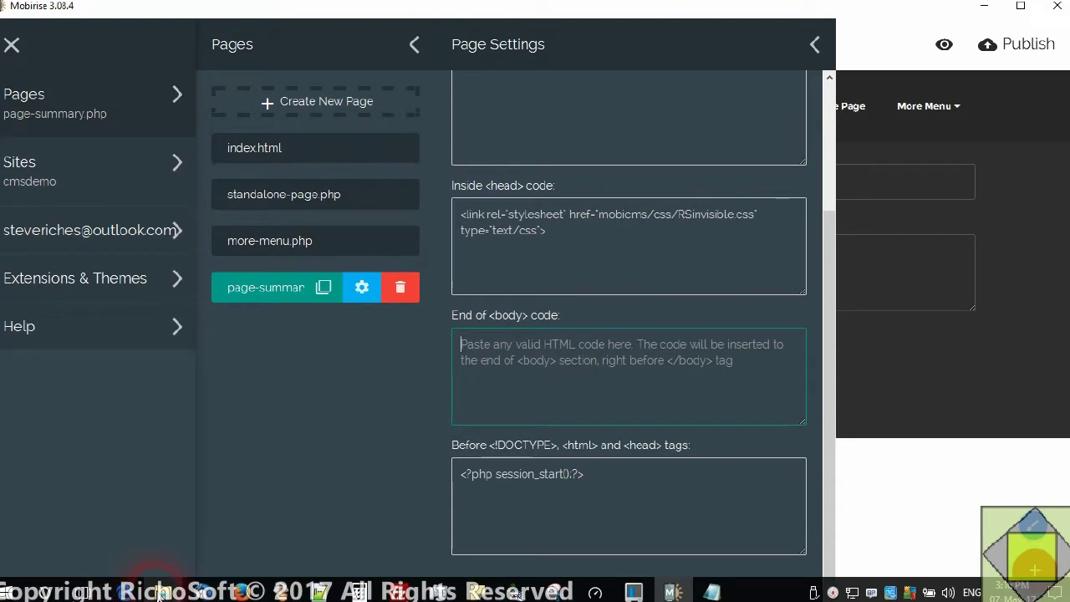
- Copy the entire contents of the HTML Block code file in Notepad
{"action": "left_click", "coordinate": [159, 591]}
{"action": "left_click", "coordinate": [297, 184]}
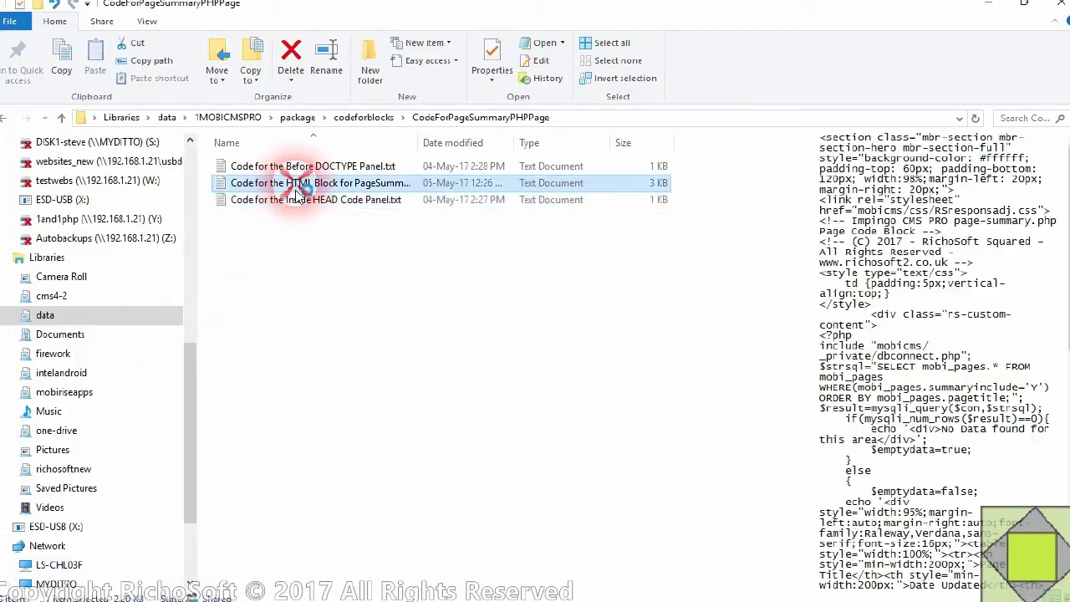
{"action": "double_click", "coordinate": [297, 188]}
{"action": "right_click", "coordinate": [421, 182]}
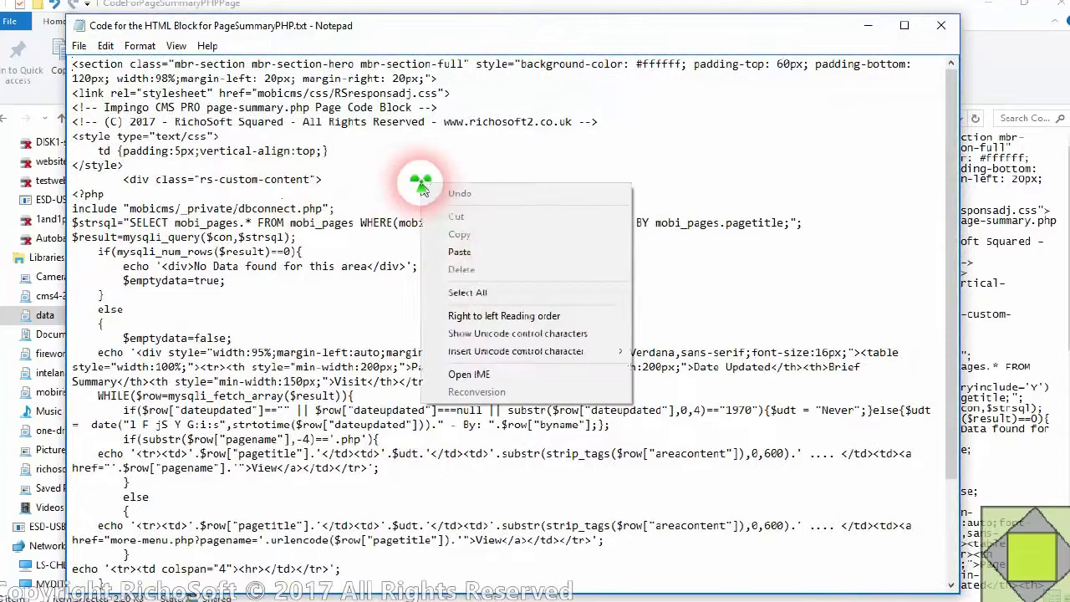
{"action": "left_click", "coordinate": [487, 292]}
{"action": "right_click", "coordinate": [444, 177]}
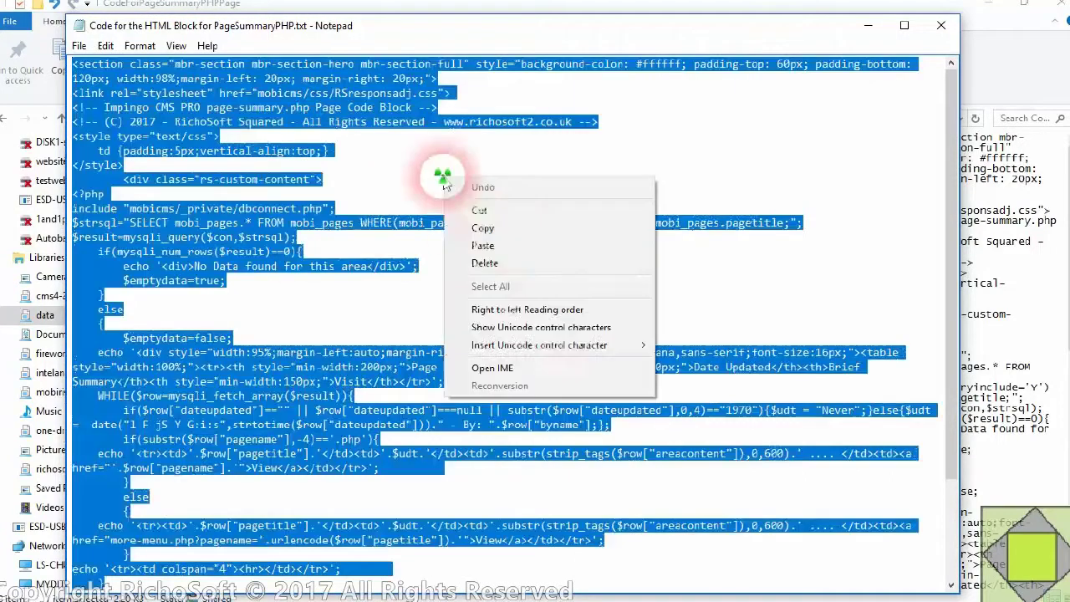
{"action": "left_click", "coordinate": [507, 236]}
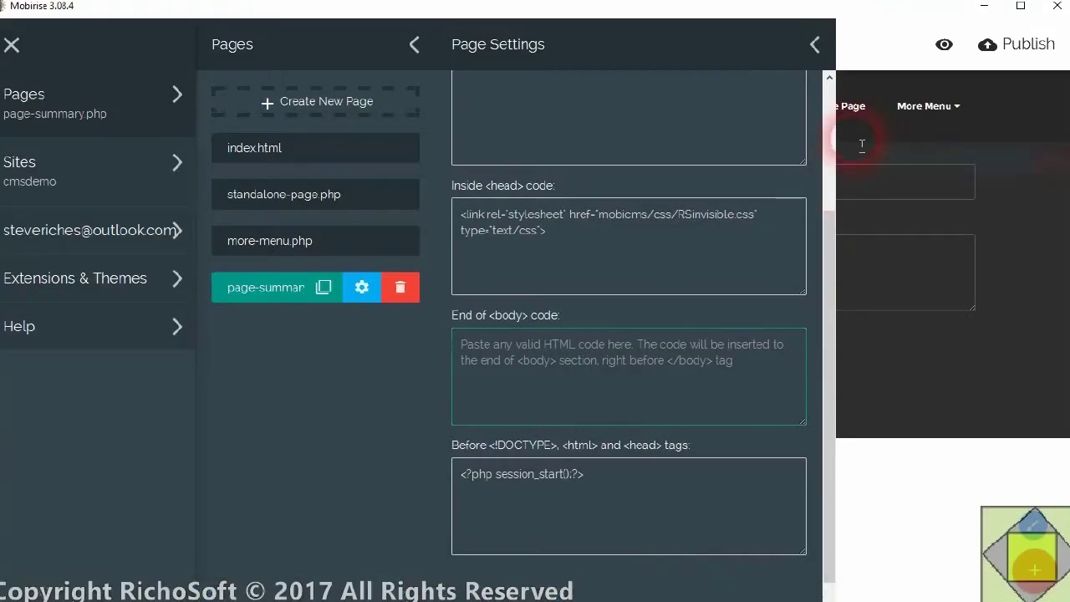
- Close the page panels and drop an HTML block onto page-summary.php
{"action": "left_click", "coordinate": [879, 30]}
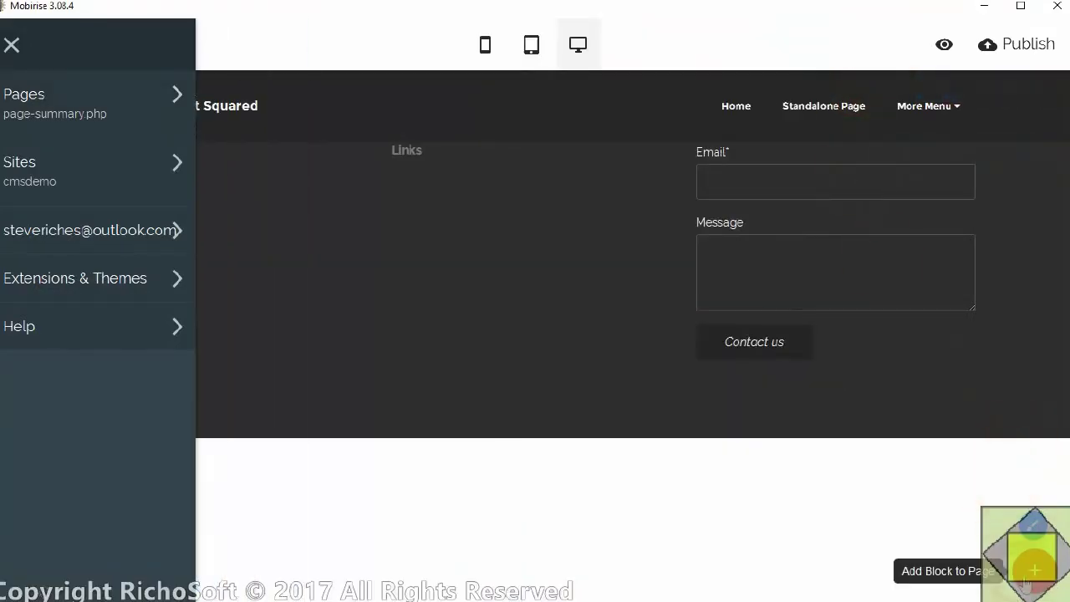
{"action": "left_click", "coordinate": [1034, 570]}
{"action": "left_click_drag", "start_coordinate": [948, 289], "coordinate": [317, 159]}
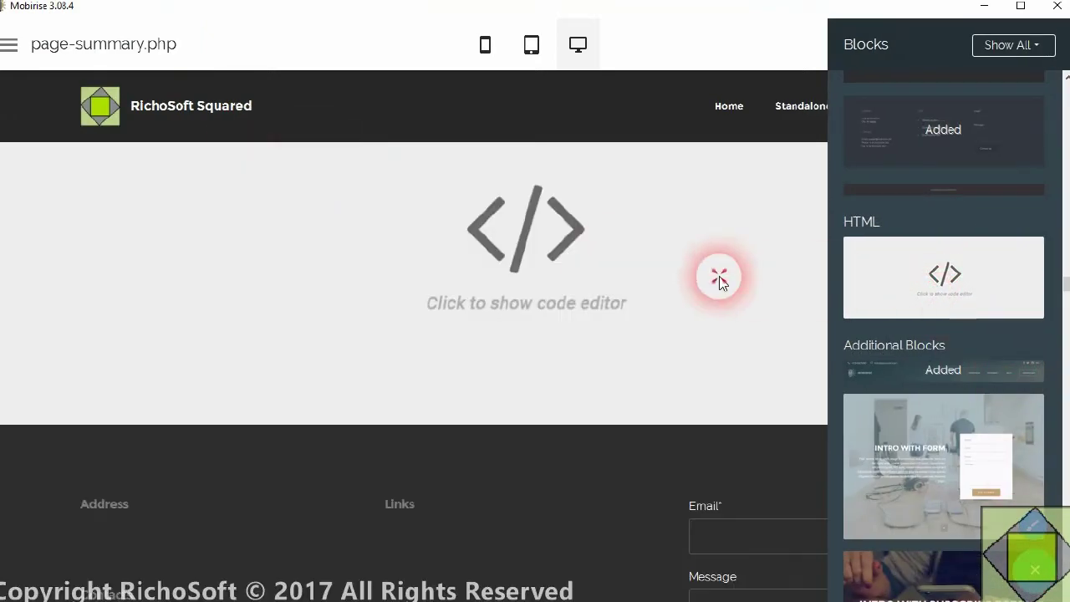
- Replace the HTML block's default code with the page-summary PHP code, clear its CSS, and save
{"action": "left_click", "coordinate": [717, 278]}
{"action": "left_click_drag", "start_coordinate": [700, 165], "coordinate": [562, 81]}
{"action": "right_click", "coordinate": [613, 104]}
{"action": "left_click", "coordinate": [651, 132]}
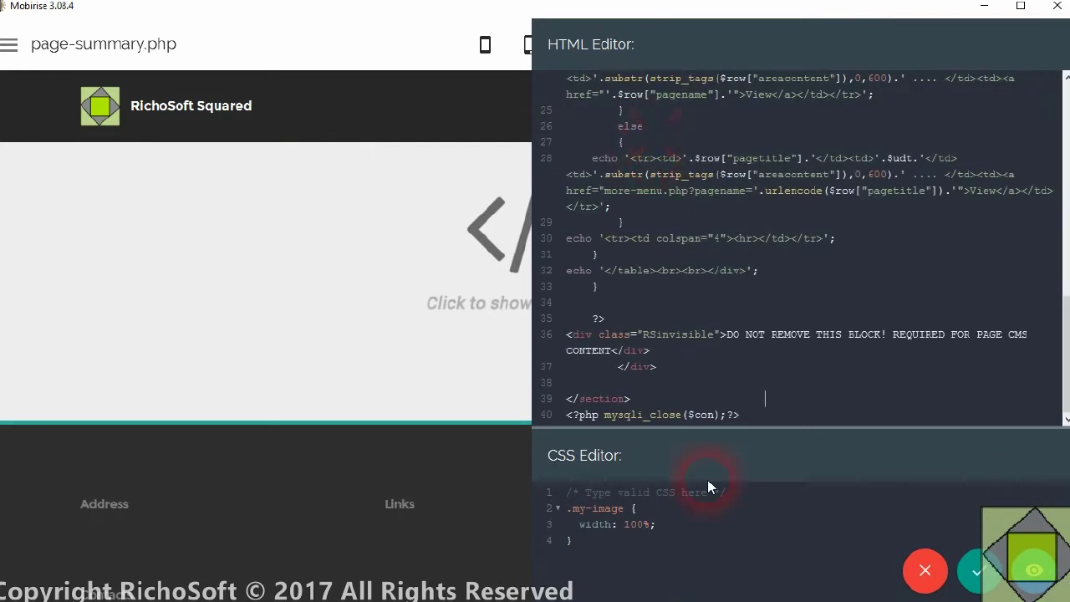
{"action": "left_click_drag", "start_coordinate": [626, 551], "coordinate": [540, 487]}
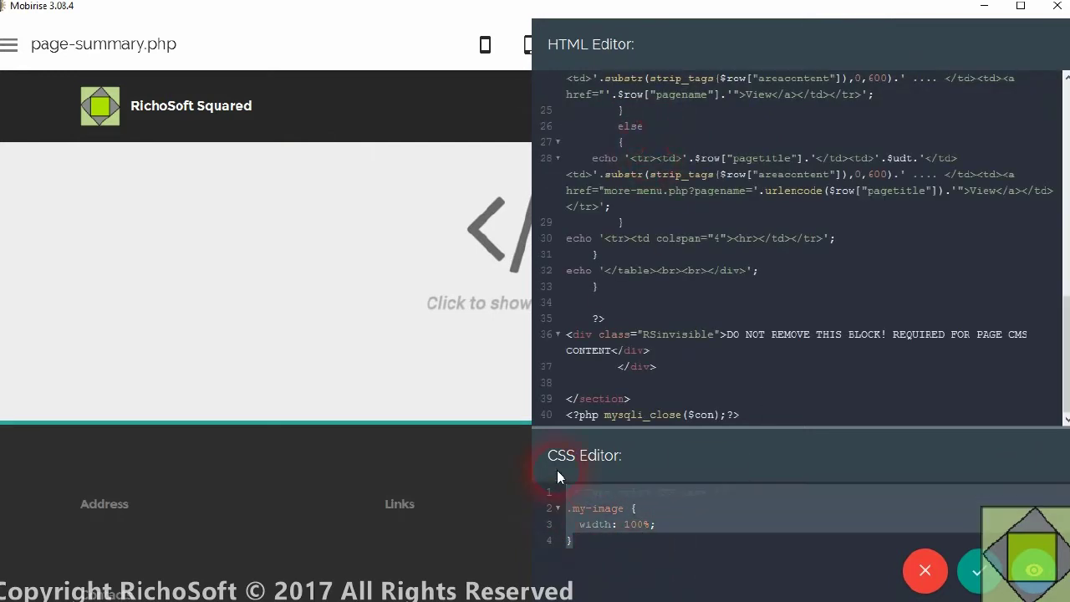
{"action": "key", "text": "BackSpace"}
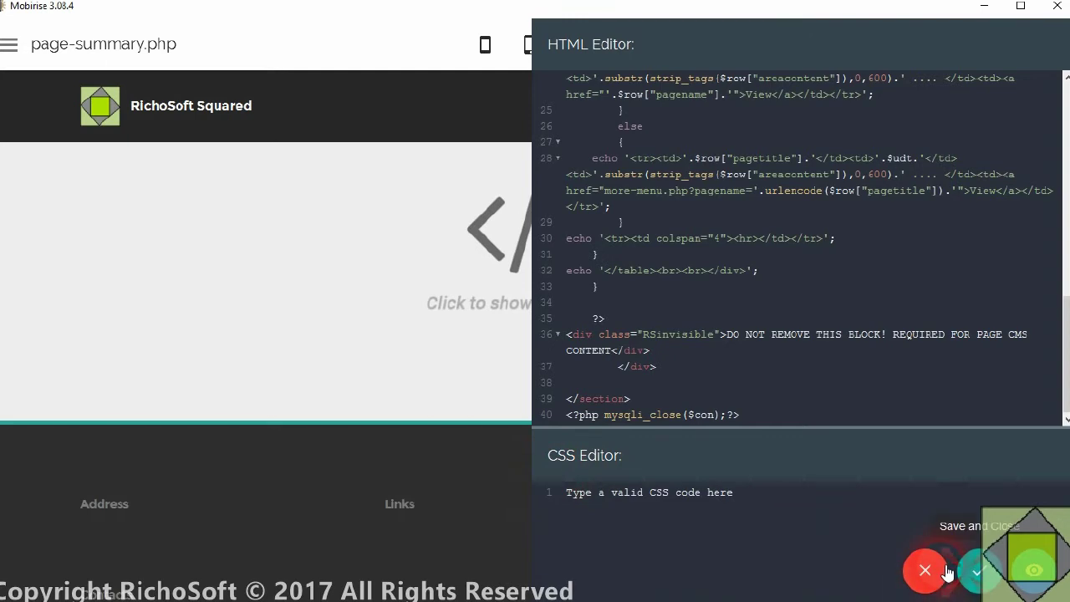
{"action": "left_click", "coordinate": [947, 572]}
{"action": "left_click", "coordinate": [363, 266]}
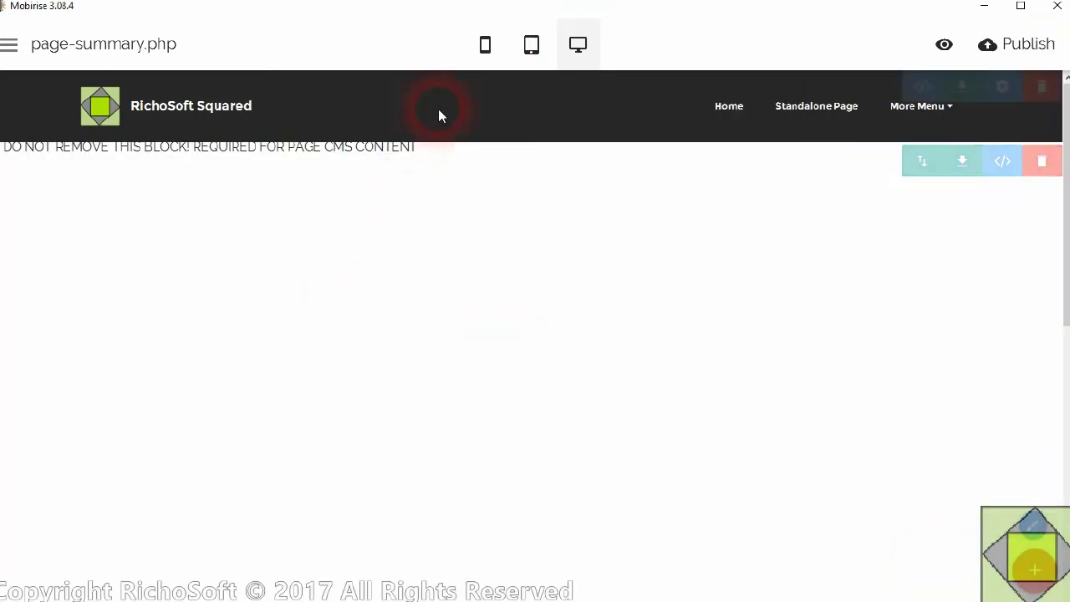
{"action": "left_click", "coordinate": [1035, 573]}
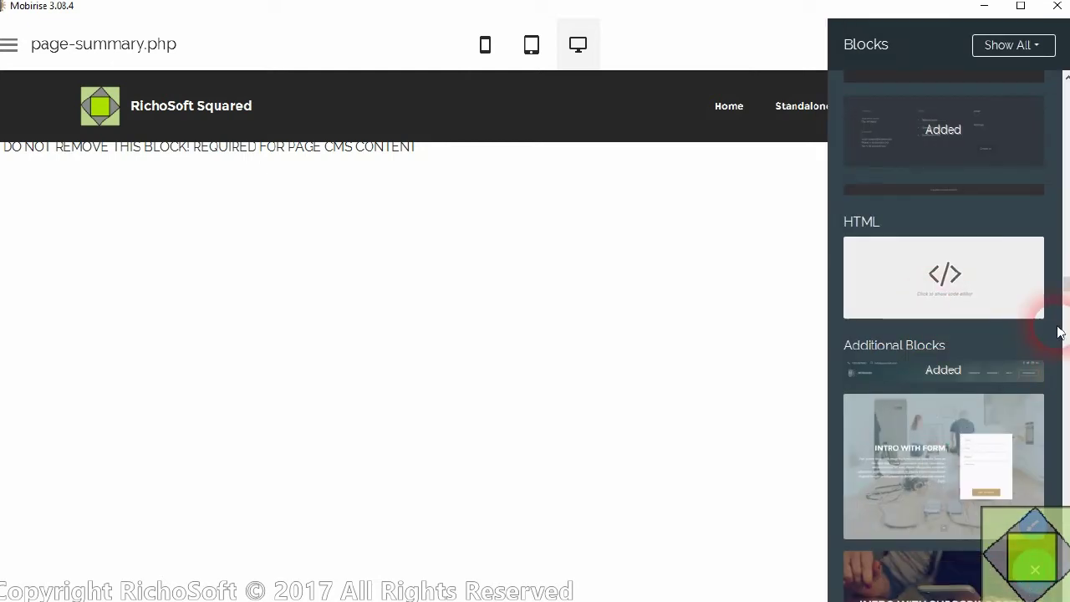
- Drag a Full Screen Intro block from the Intro section onto the page below the HTML block
{"action": "left_click_drag", "start_coordinate": [1065, 288], "coordinate": [1066, 95]}
{"action": "left_click_drag", "start_coordinate": [1065, 154], "coordinate": [1068, 74]}
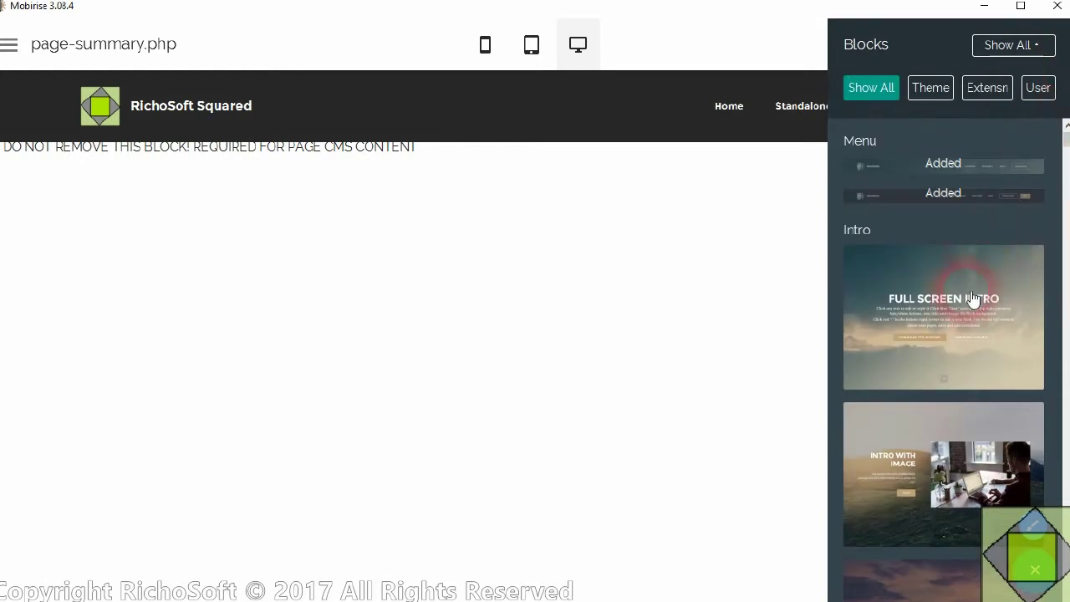
{"action": "left_click_drag", "start_coordinate": [974, 292], "coordinate": [435, 137]}
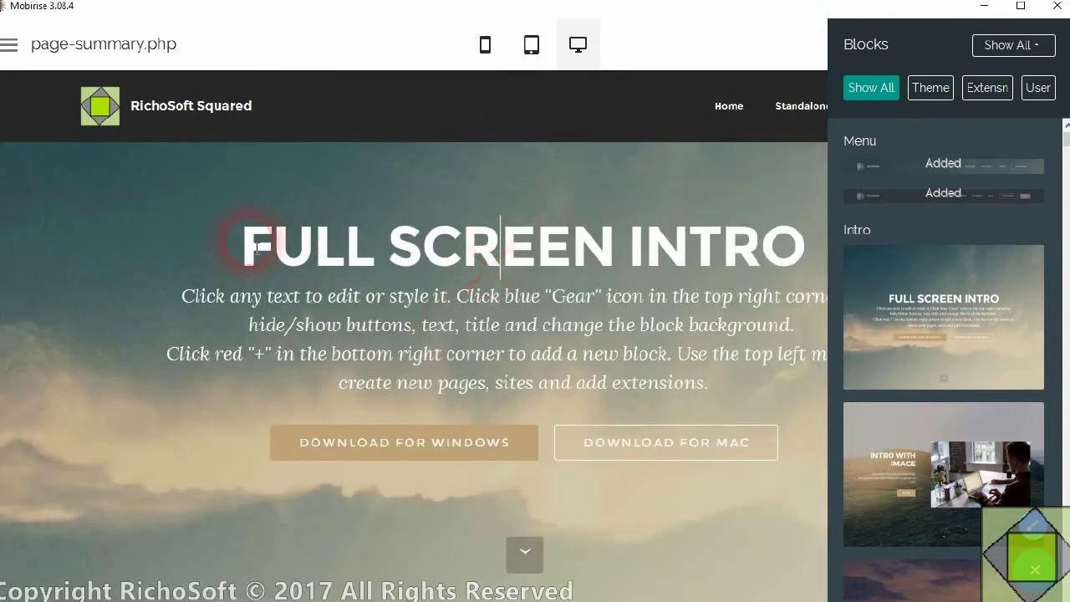
{"action": "left_click_drag", "start_coordinate": [234, 244], "coordinate": [796, 255]}
- Retitle the intro heading 'Page Summary' and open its background image chooser
{"action": "type", "text": "PAGE"}
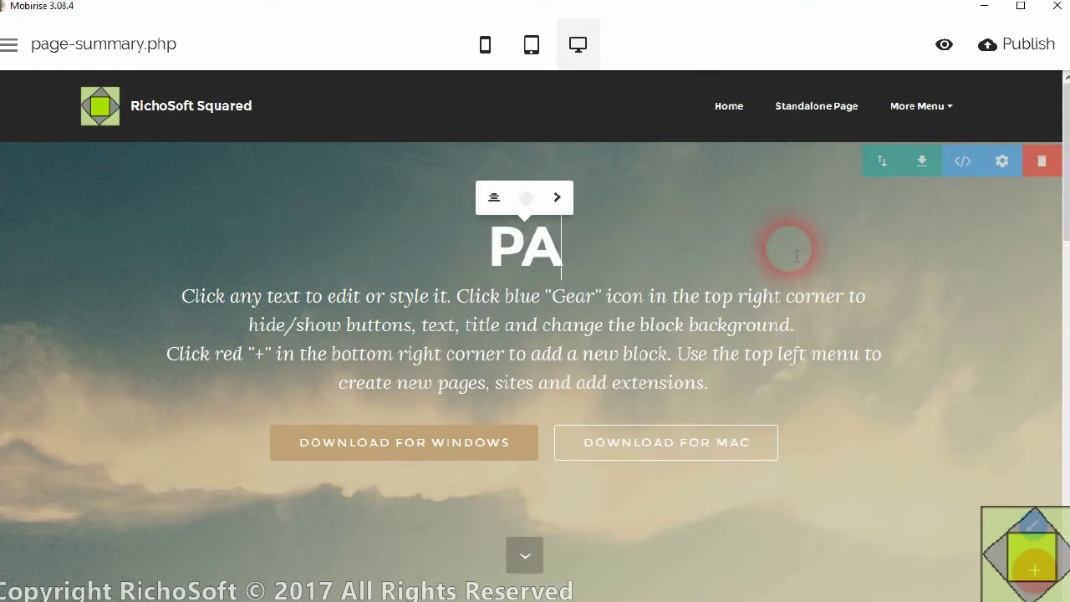
{"action": "key", "text": "BackSpace"}
{"action": "key", "text": "BackSpace"}
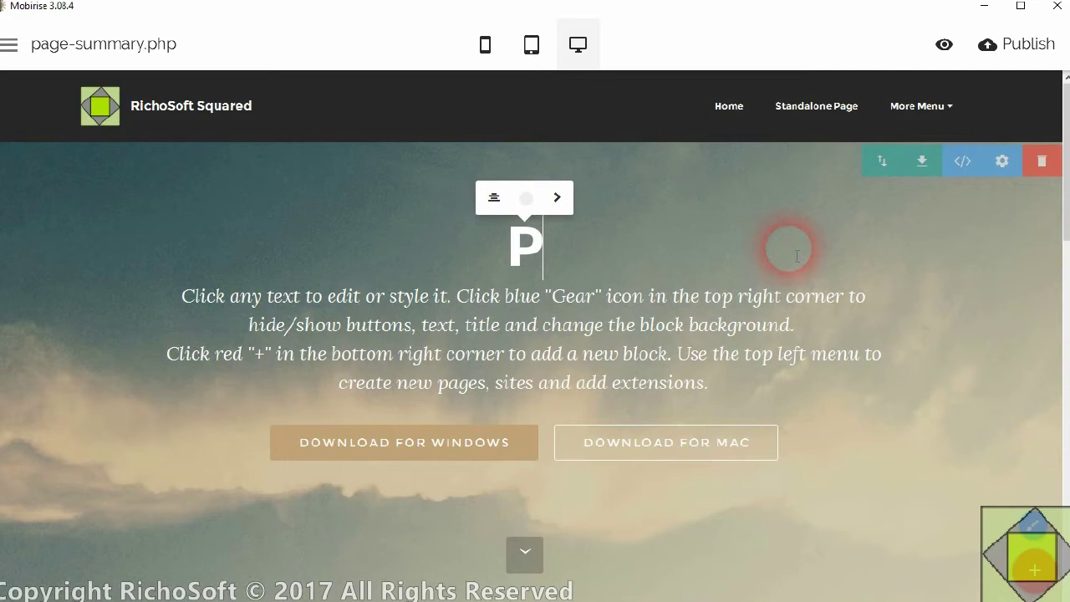
{"action": "type", "text": "ge "}
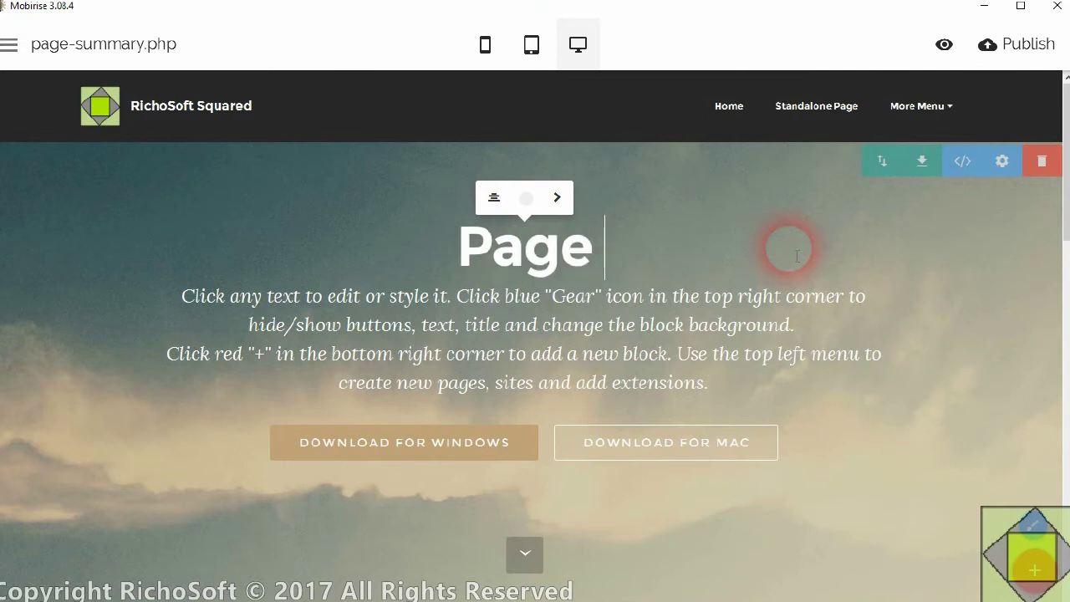
{"action": "type", "text": "Summaru"}
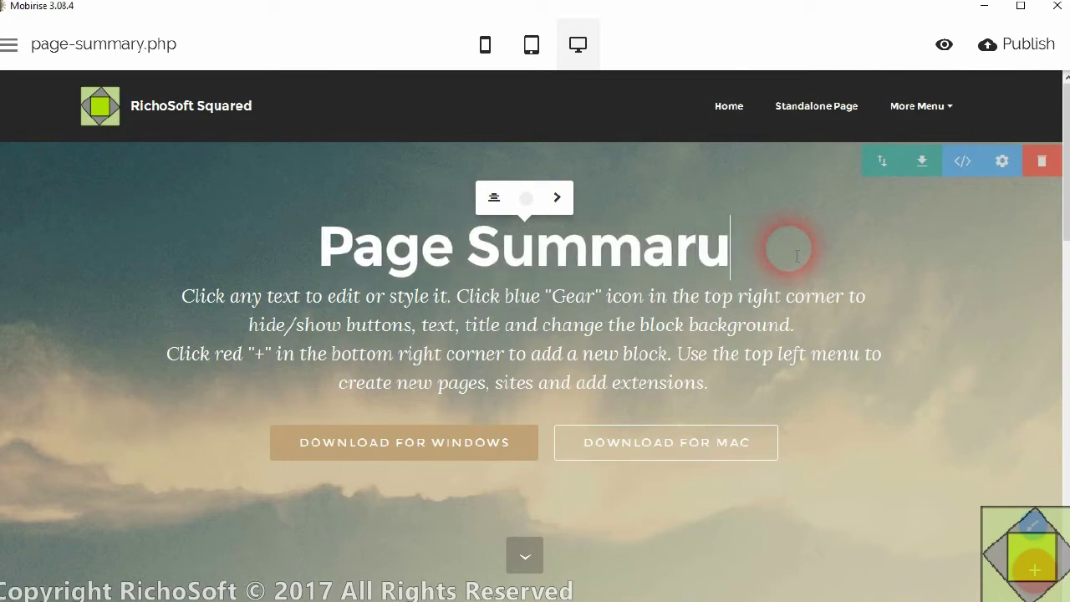
{"action": "key", "text": "BackSpace"}
{"action": "type", "text": "y"}
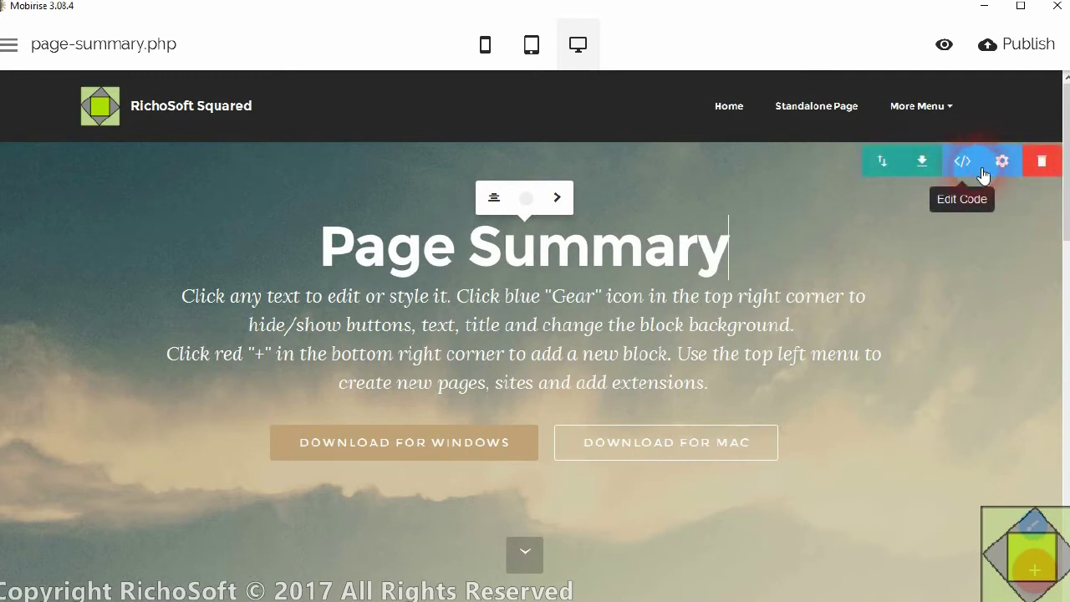
{"action": "left_click", "coordinate": [994, 202]}
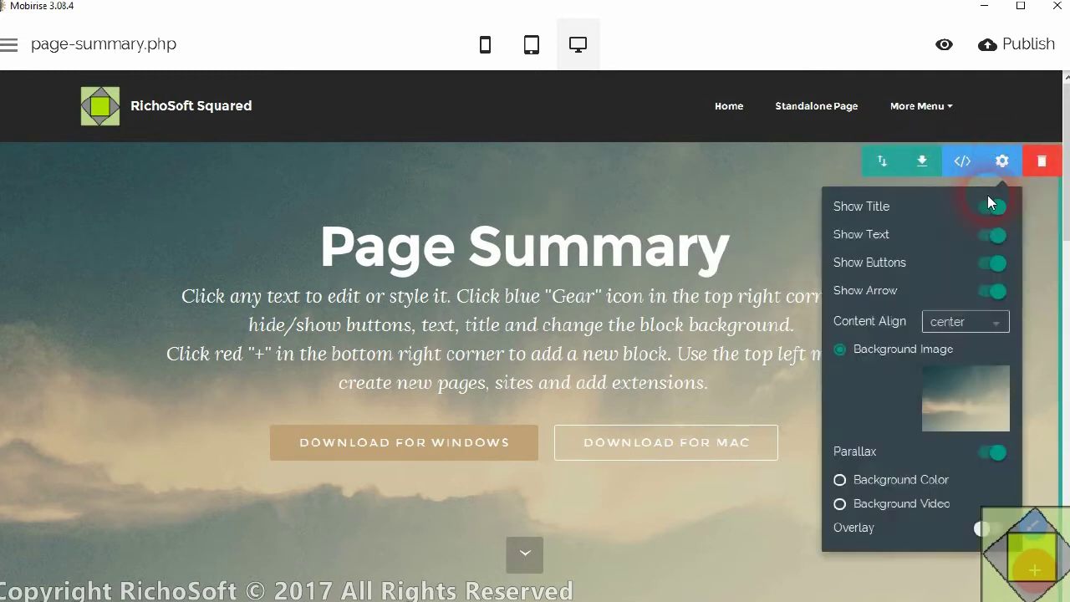
{"action": "left_click", "coordinate": [969, 376]}
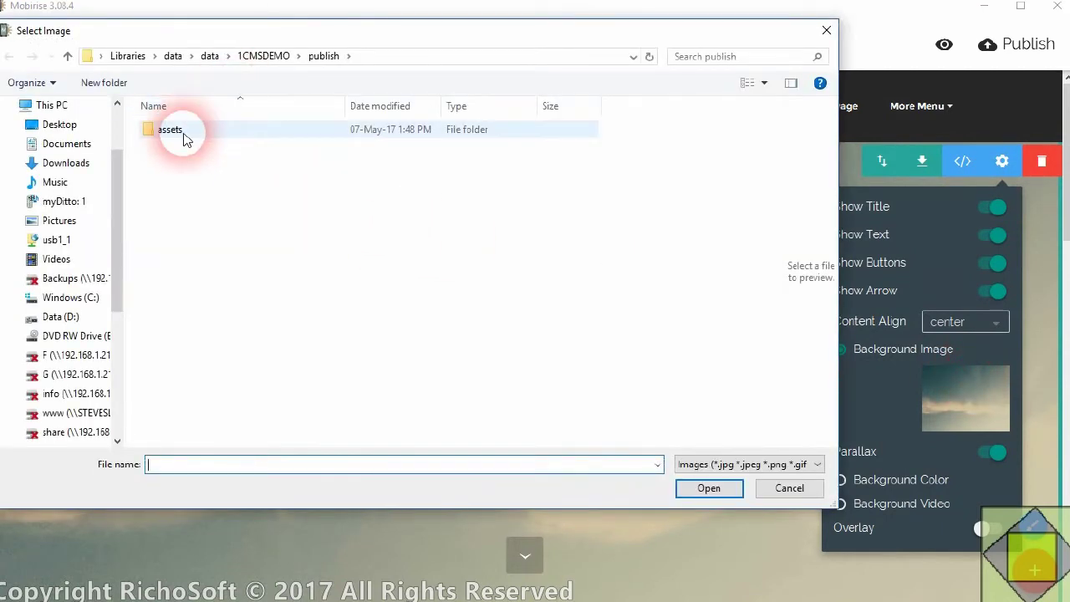
- Browse the share drive to imagecollections > 4 > Animals & Wildlife
{"action": "scroll", "coordinate": [112, 227], "scroll_direction": "down", "scroll_amount": 4}
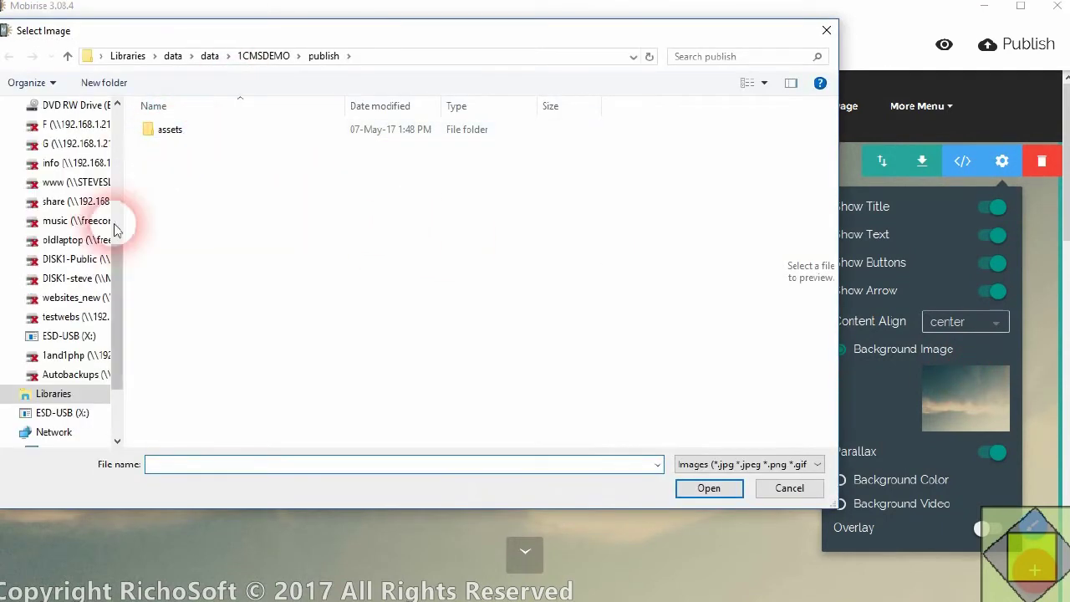
{"action": "left_click", "coordinate": [209, 56]}
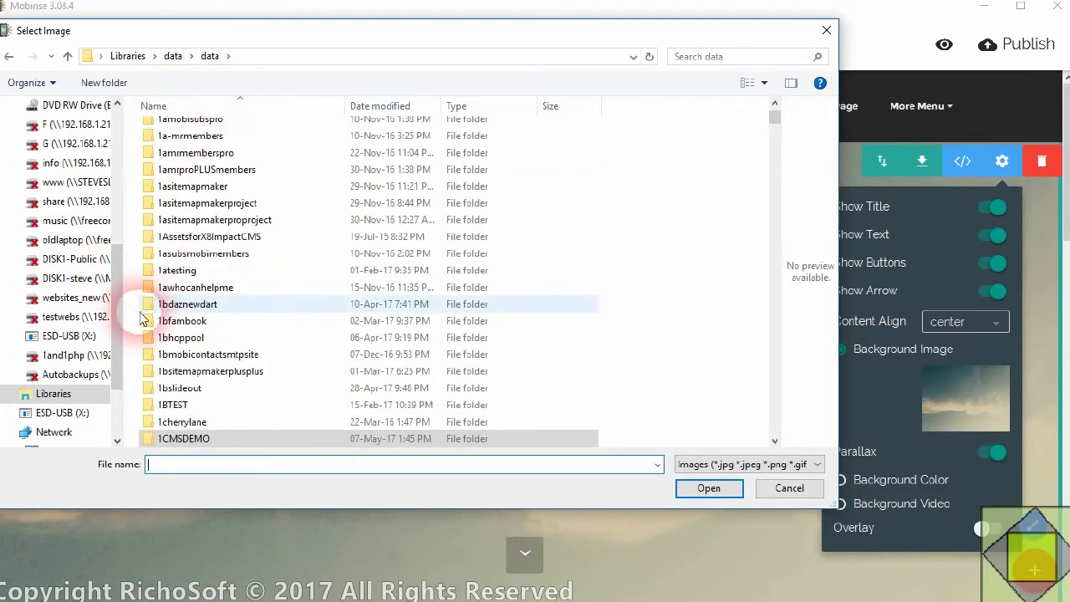
{"action": "left_click_drag", "start_coordinate": [114, 322], "coordinate": [131, 221]}
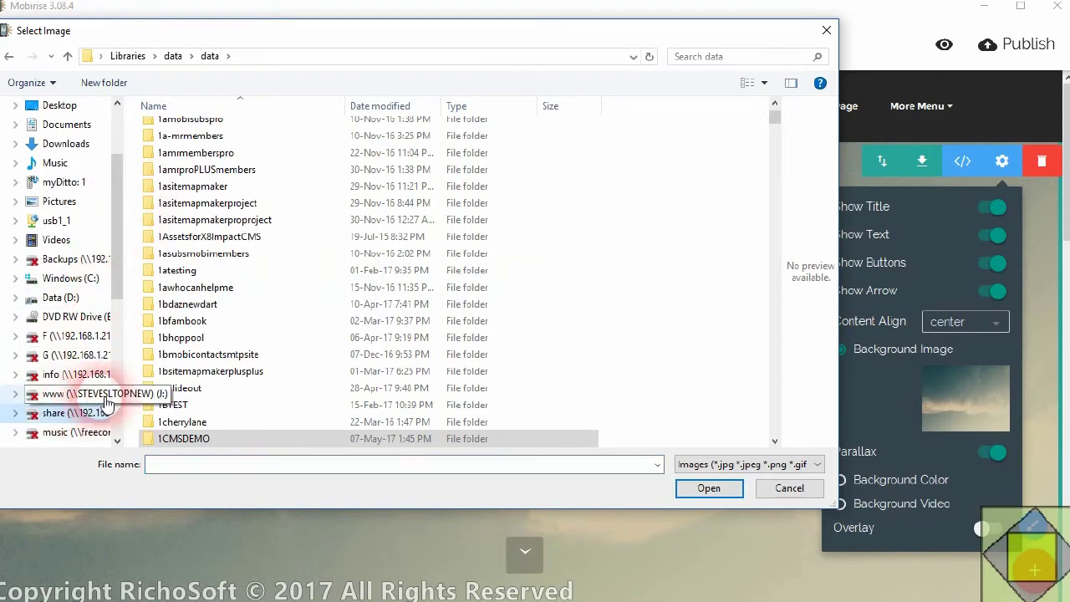
{"action": "left_click", "coordinate": [74, 412]}
{"action": "scroll", "coordinate": [221, 351], "scroll_direction": "down", "scroll_amount": 1}
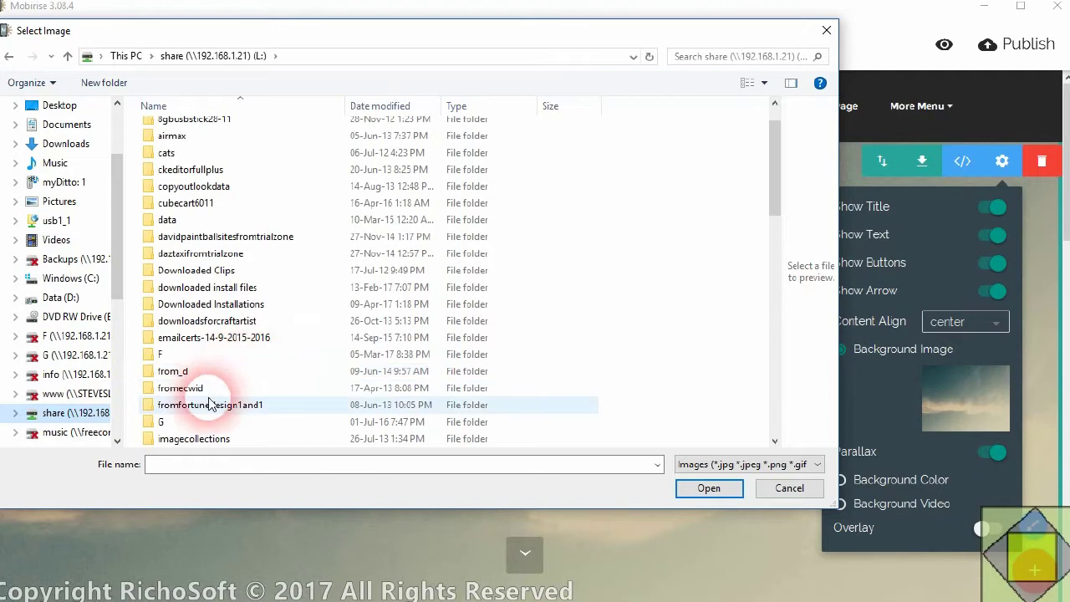
{"action": "scroll", "coordinate": [213, 408], "scroll_direction": "up", "scroll_amount": 1}
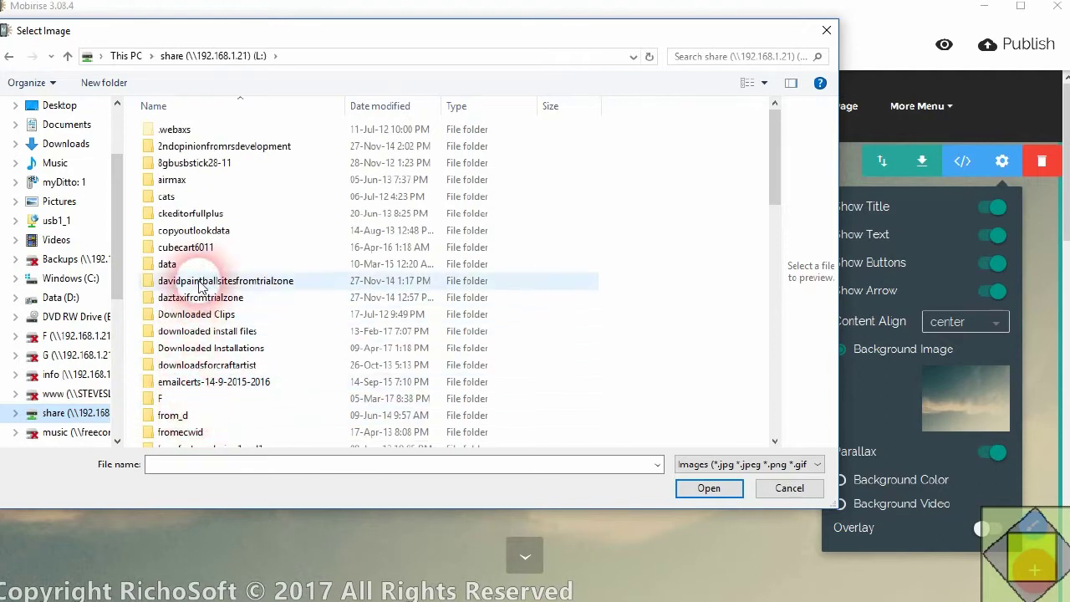
{"action": "scroll", "coordinate": [200, 288], "scroll_direction": "down", "scroll_amount": 2}
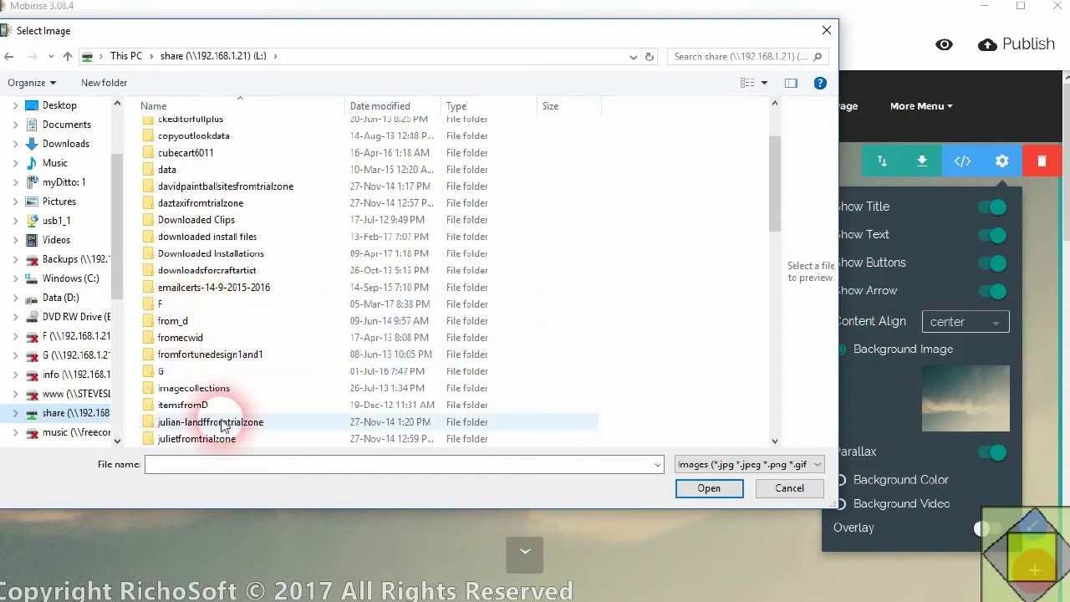
{"action": "left_click", "coordinate": [219, 389]}
{"action": "double_click", "coordinate": [219, 389]}
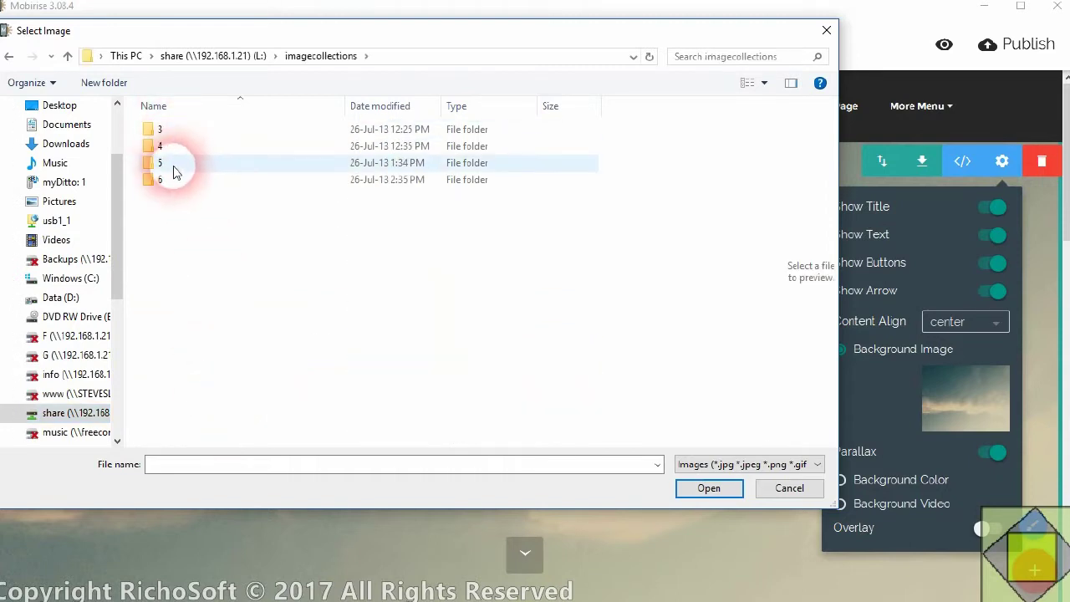
{"action": "double_click", "coordinate": [164, 143]}
{"action": "left_click", "coordinate": [188, 182]}
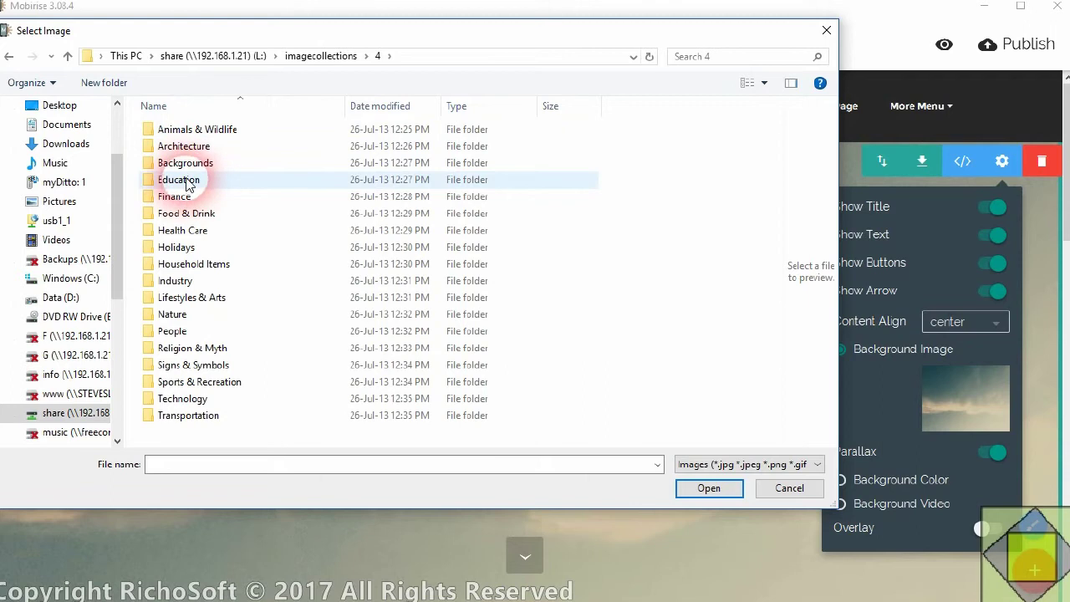
{"action": "left_click", "coordinate": [191, 131]}
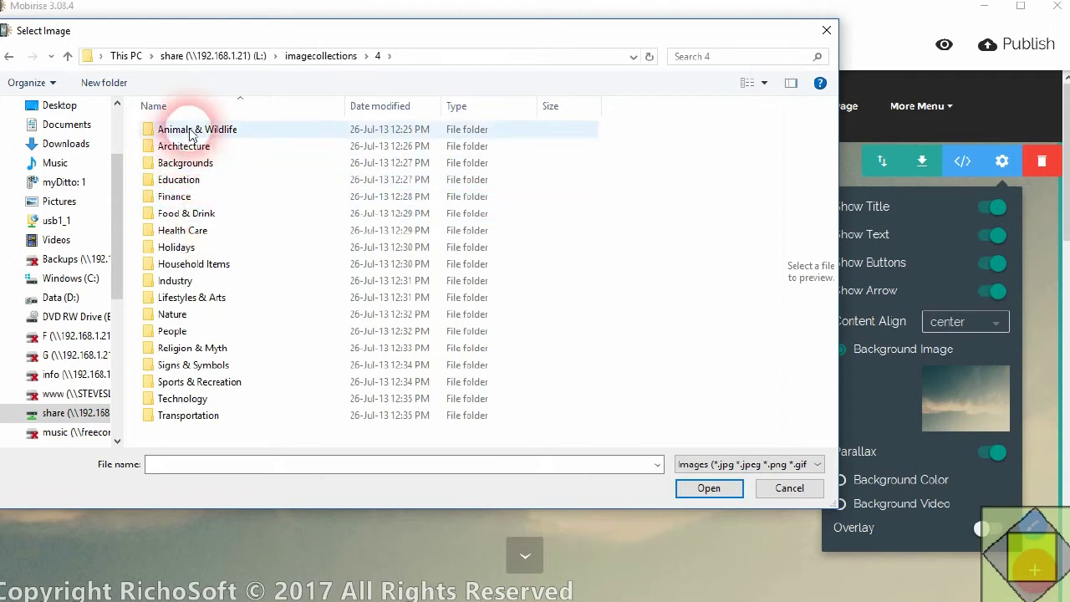
{"action": "double_click", "coordinate": [191, 132]}
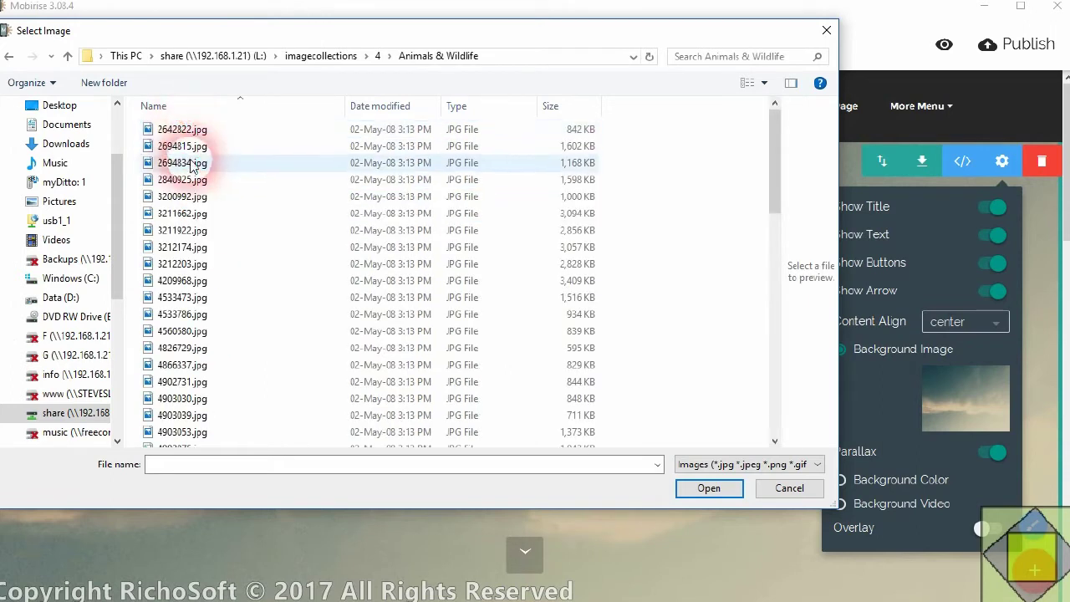
- Preview several animal photos and confirm the fox photo 5068347.jpg as the background
{"action": "left_click", "coordinate": [191, 132]}
{"action": "left_click", "coordinate": [182, 162]}
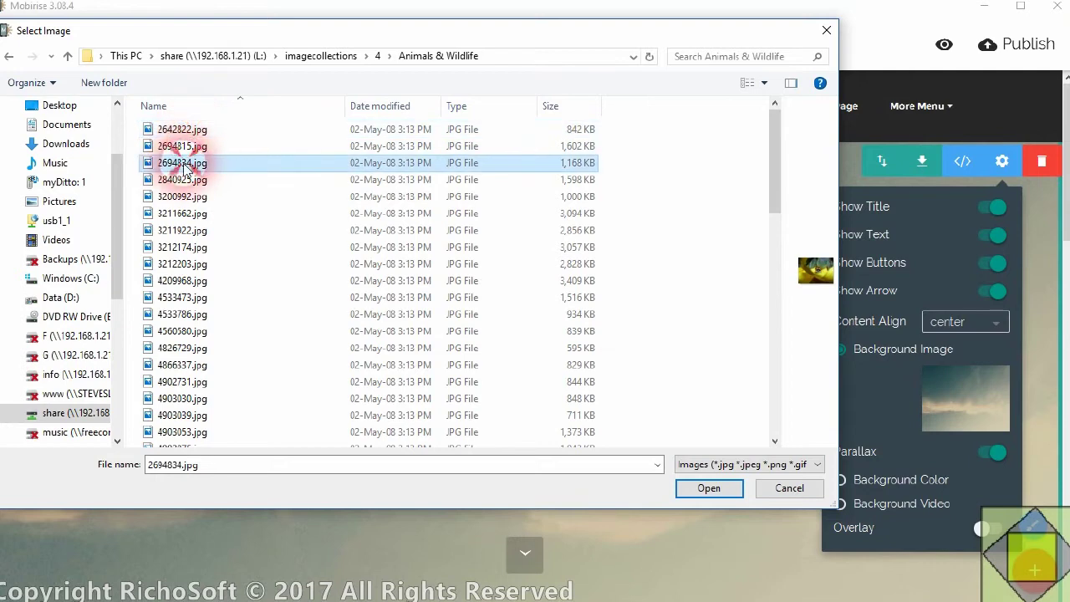
{"action": "left_click", "coordinate": [181, 196]}
{"action": "left_click", "coordinate": [181, 231]}
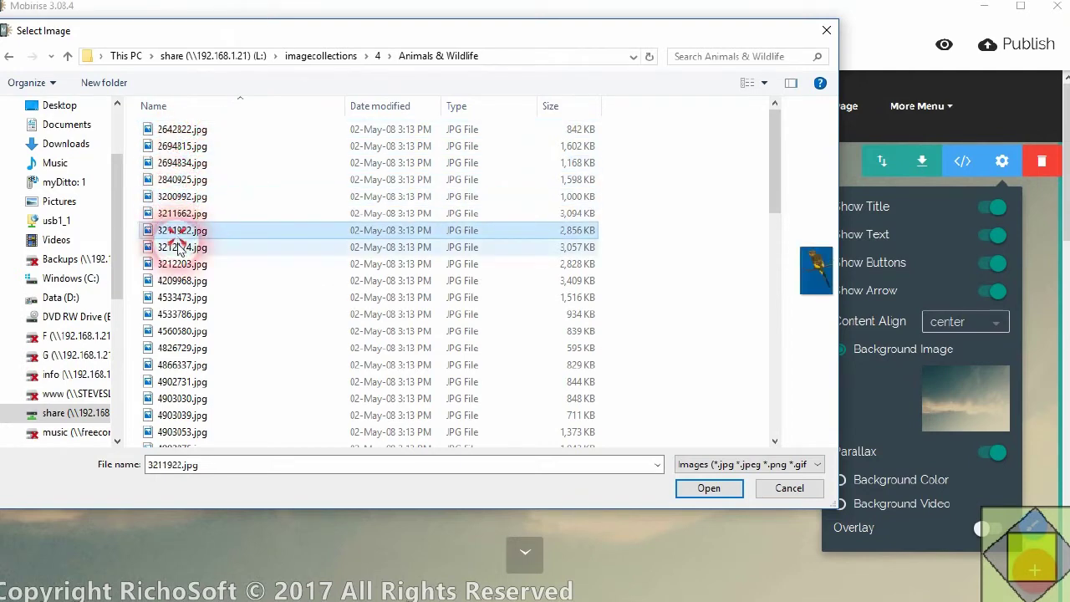
{"action": "left_click", "coordinate": [184, 315]}
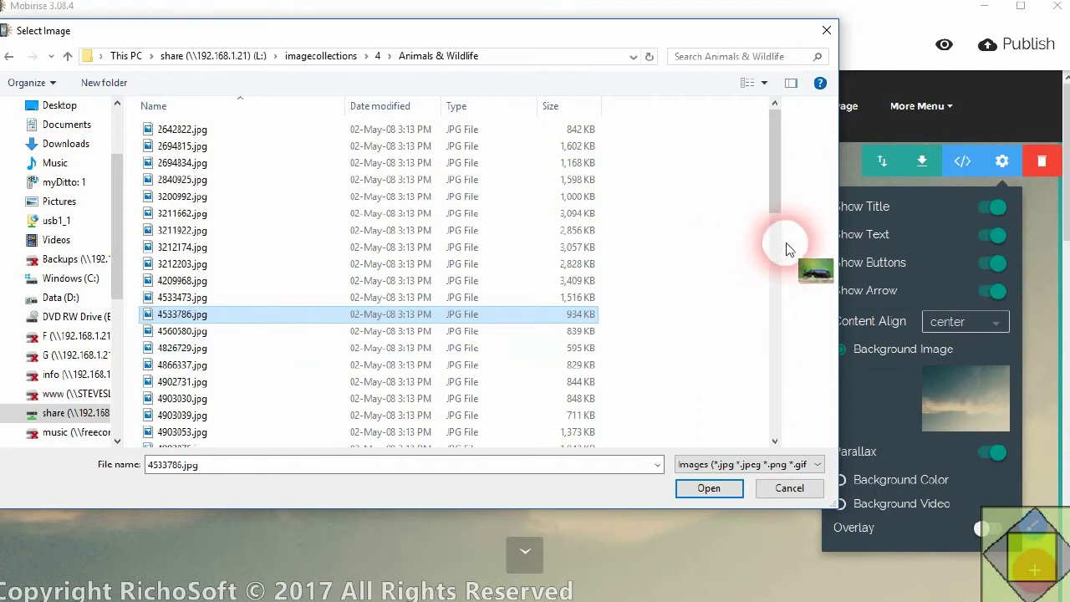
{"action": "left_click_drag", "start_coordinate": [791, 250], "coordinate": [626, 253]}
{"action": "left_click", "coordinate": [200, 381]}
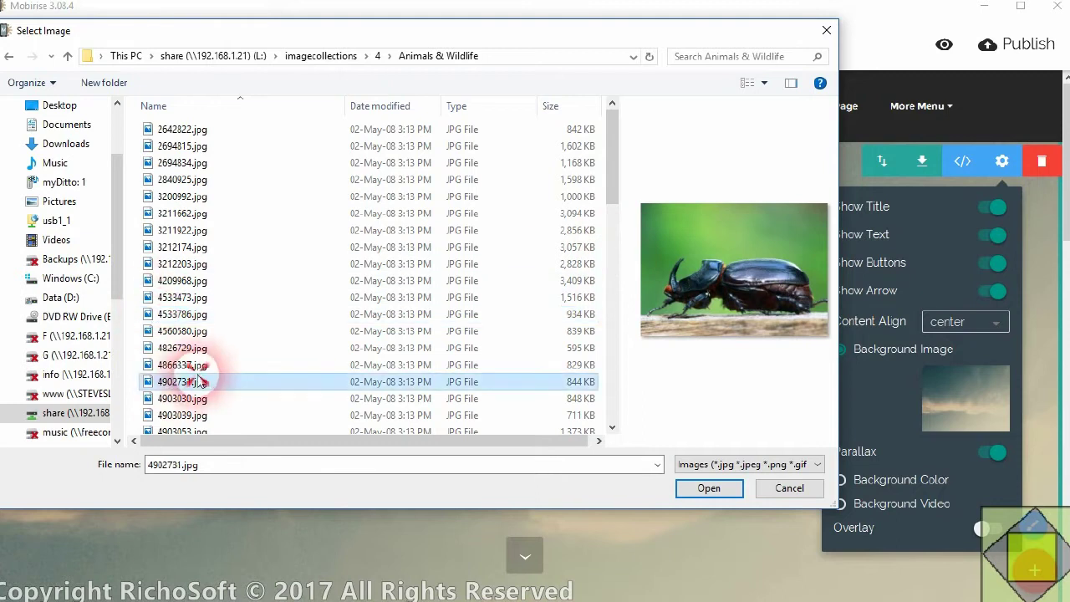
{"action": "left_click", "coordinate": [201, 332]}
{"action": "left_click", "coordinate": [200, 313]}
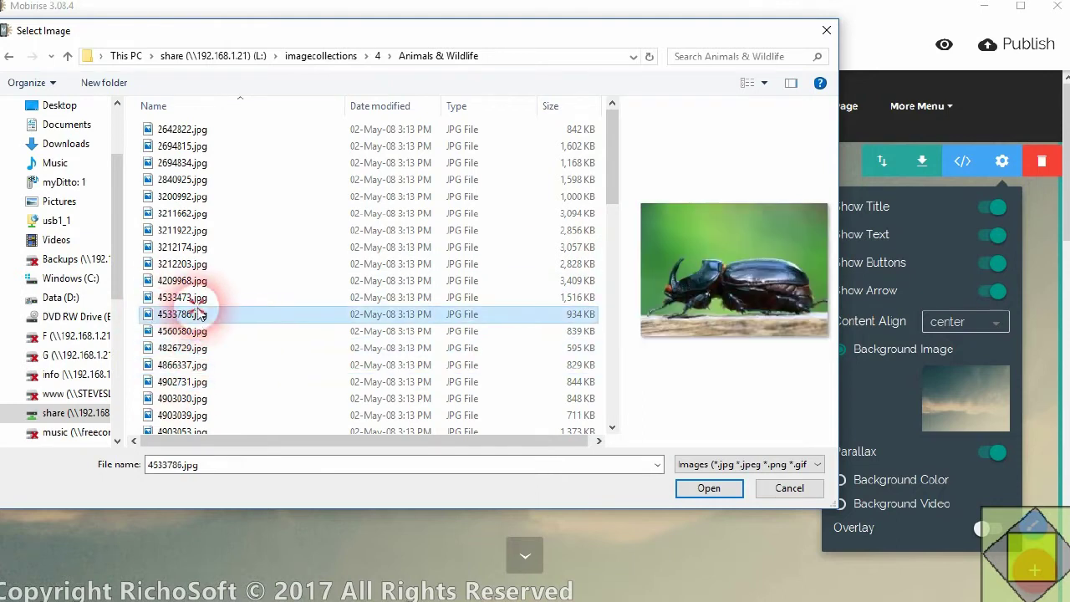
{"action": "left_click", "coordinate": [198, 413]}
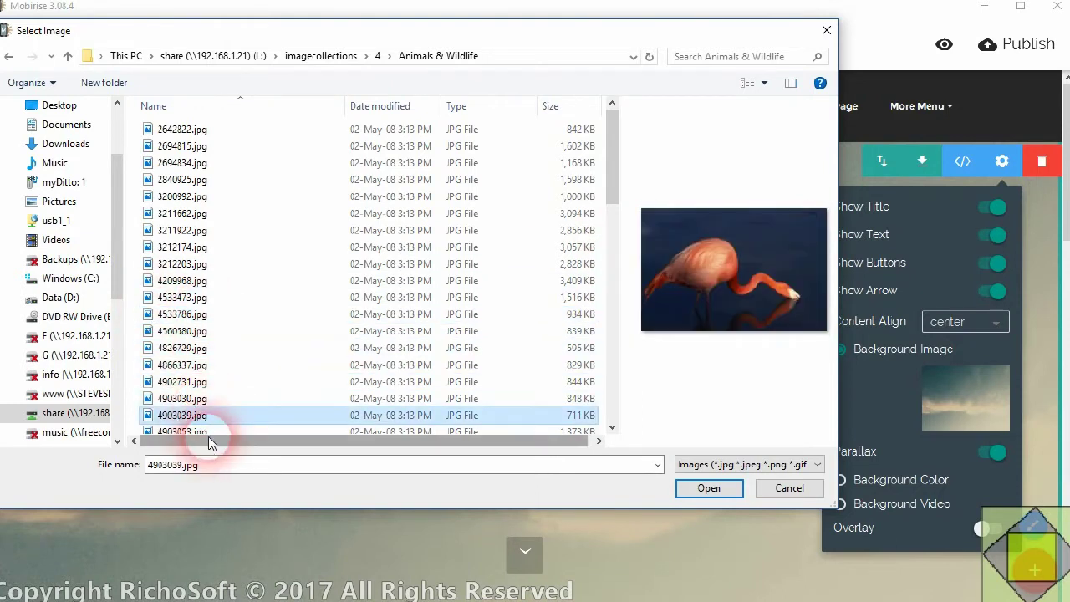
{"action": "scroll", "coordinate": [200, 401], "scroll_direction": "down", "scroll_amount": 4}
{"action": "left_click", "coordinate": [194, 373]}
{"action": "left_click", "coordinate": [199, 390]}
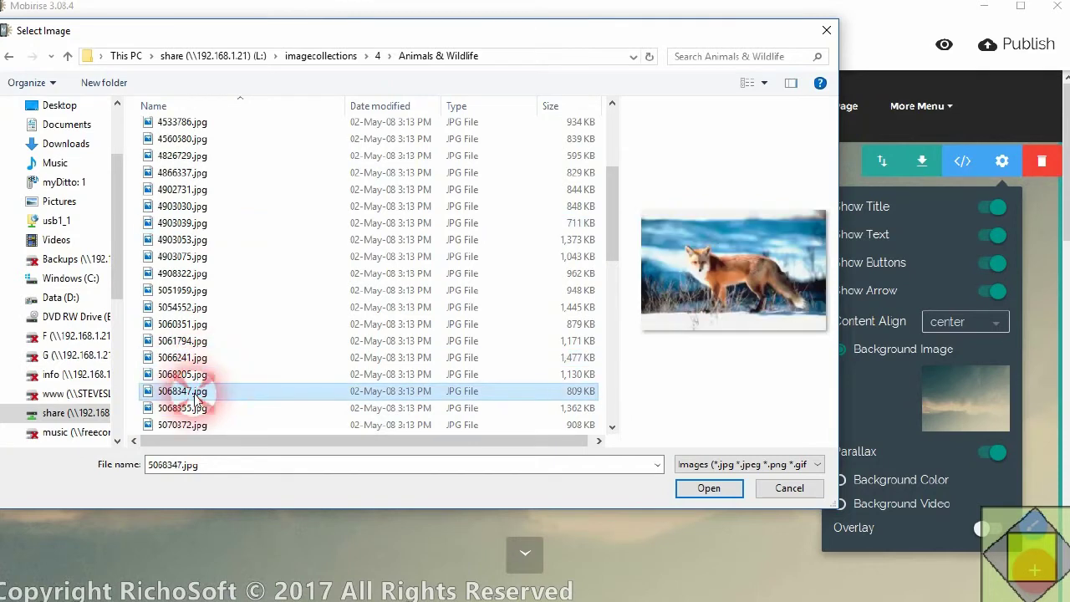
{"action": "left_click", "coordinate": [714, 491]}
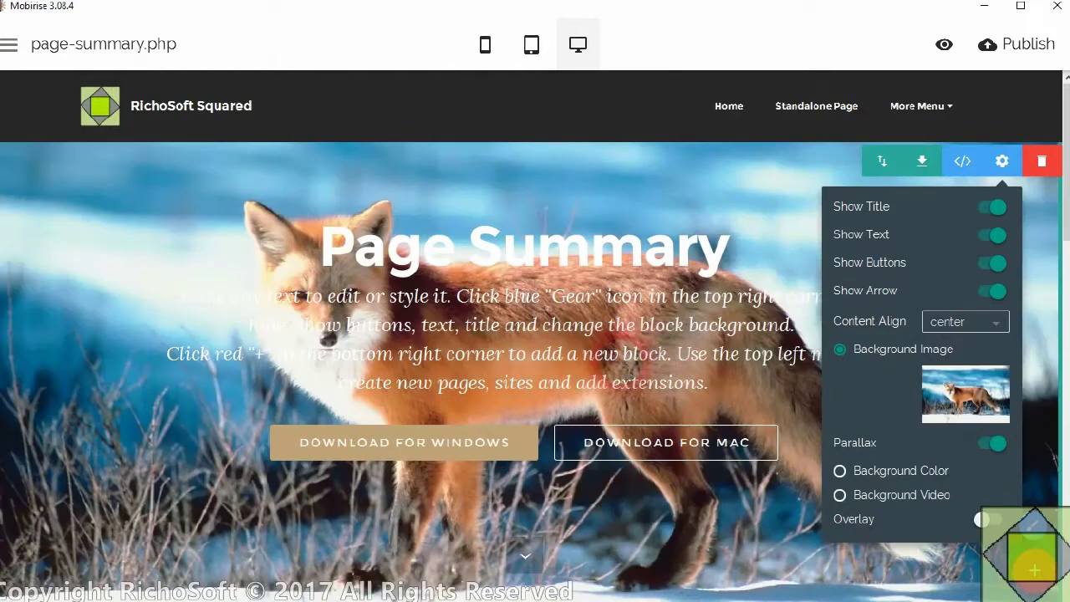
- Give the intro a 0.7-opacity dark overlay and hide its buttons
{"action": "left_click", "coordinate": [984, 520]}
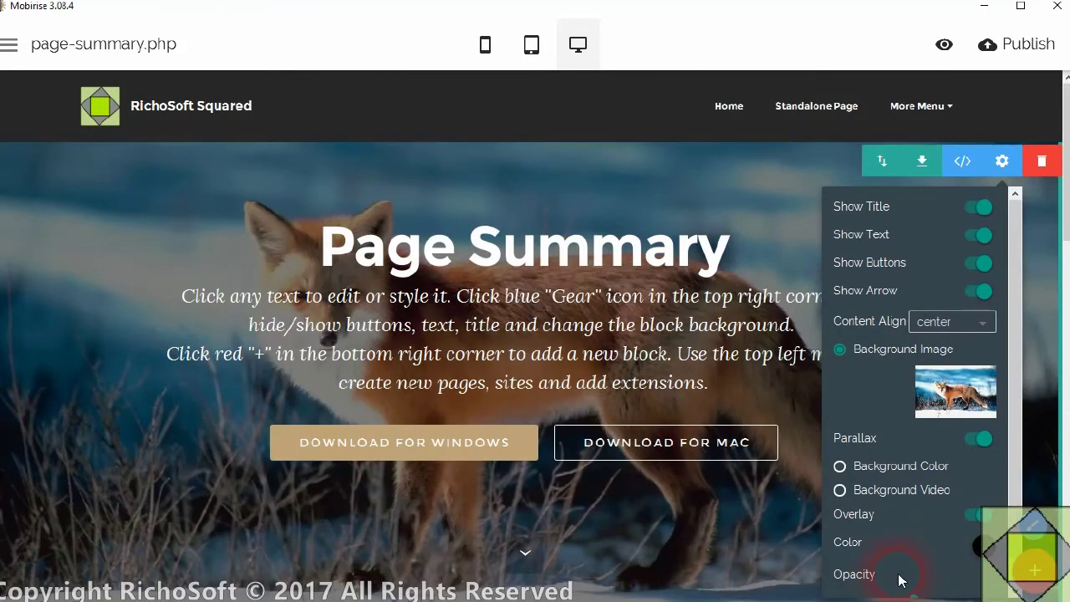
{"action": "scroll", "coordinate": [984, 568], "scroll_direction": "down", "scroll_amount": 1}
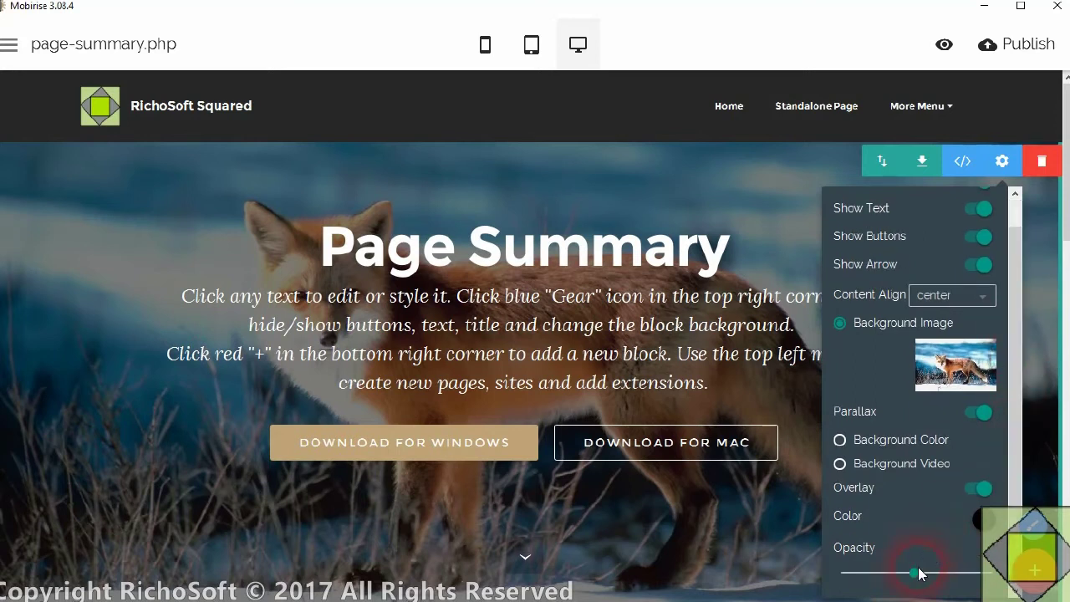
{"action": "left_click_drag", "start_coordinate": [934, 575], "coordinate": [954, 575]}
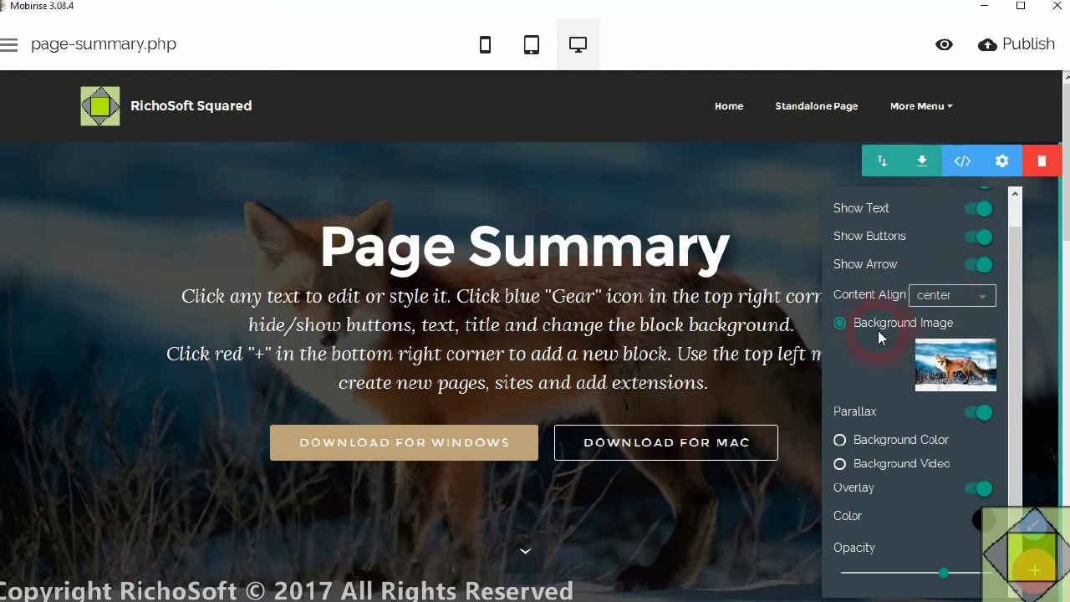
{"action": "left_click", "coordinate": [981, 240]}
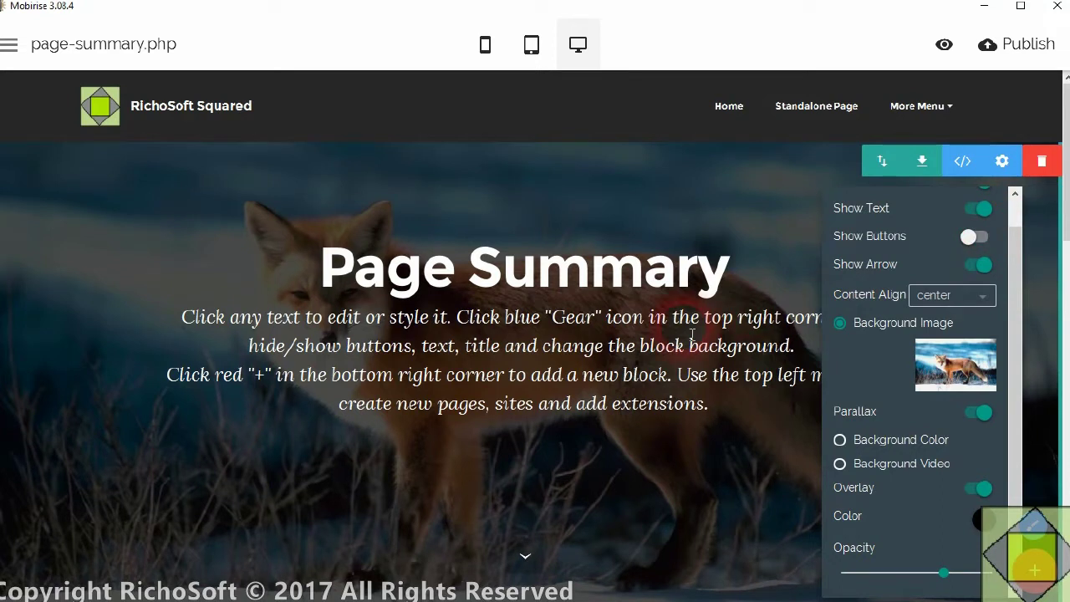
{"action": "scroll", "coordinate": [668, 351], "scroll_direction": "down", "scroll_amount": 5}
{"action": "scroll", "coordinate": [618, 382], "scroll_direction": "up", "scroll_amount": 5}
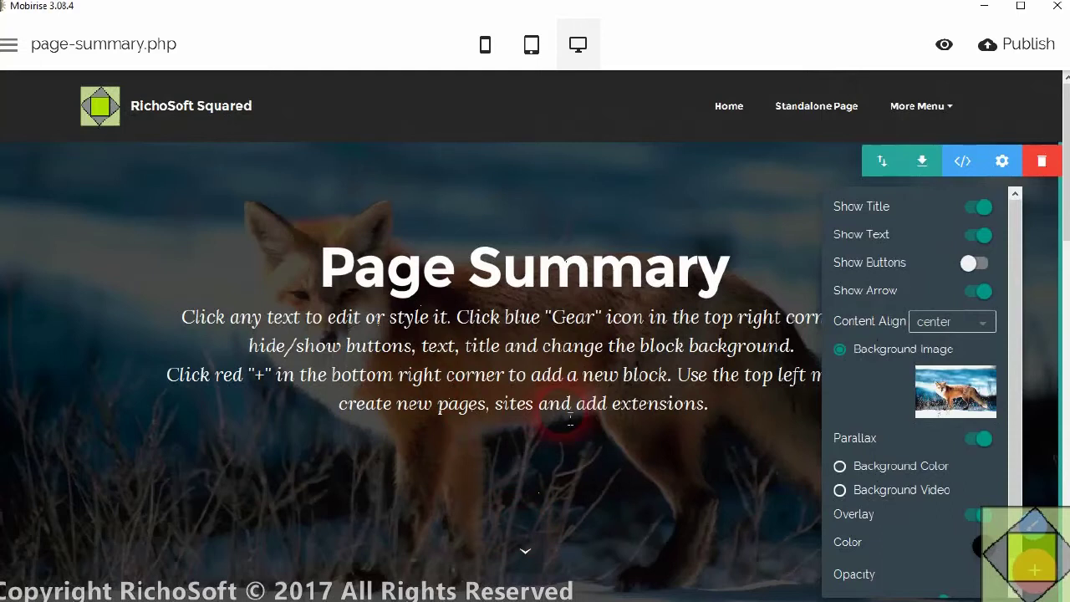
- Reopen page-summary.php's settings and open the PHP end-of-body file from CodeForALLPagestoEnableMoreMenu
{"action": "left_click", "coordinate": [9, 44]}
{"action": "left_click", "coordinate": [10, 48]}
{"action": "left_click", "coordinate": [23, 110]}
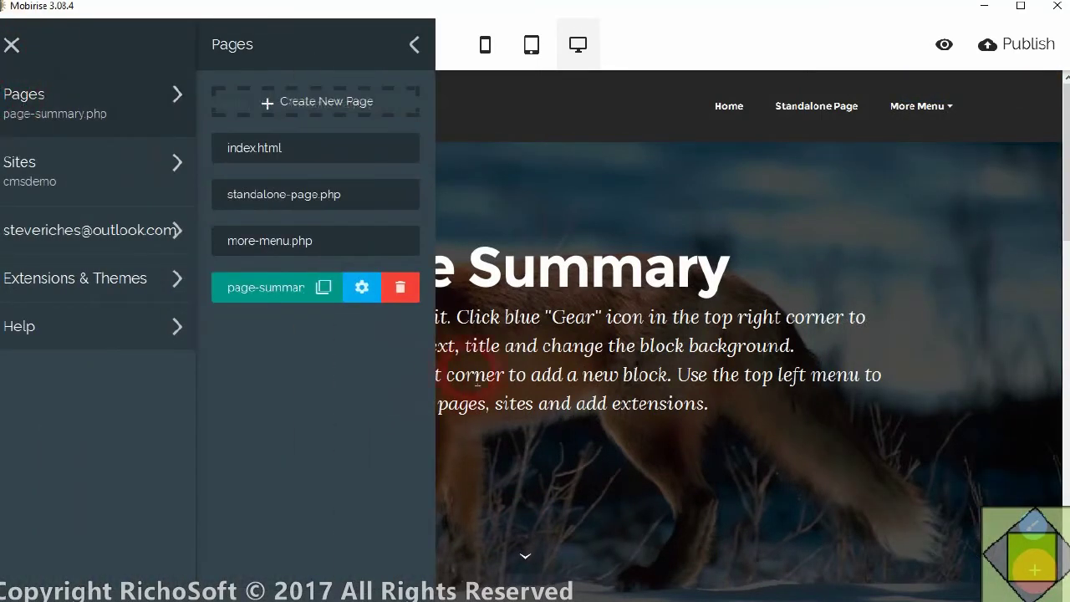
{"action": "left_click", "coordinate": [362, 287]}
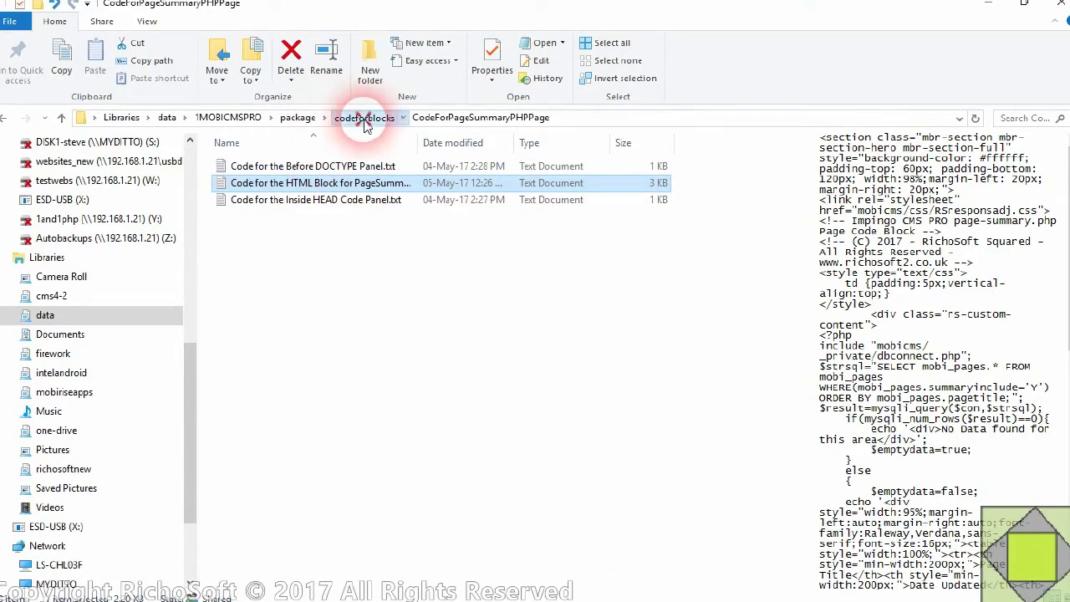
{"action": "left_click", "coordinate": [364, 119]}
{"action": "double_click", "coordinate": [322, 168]}
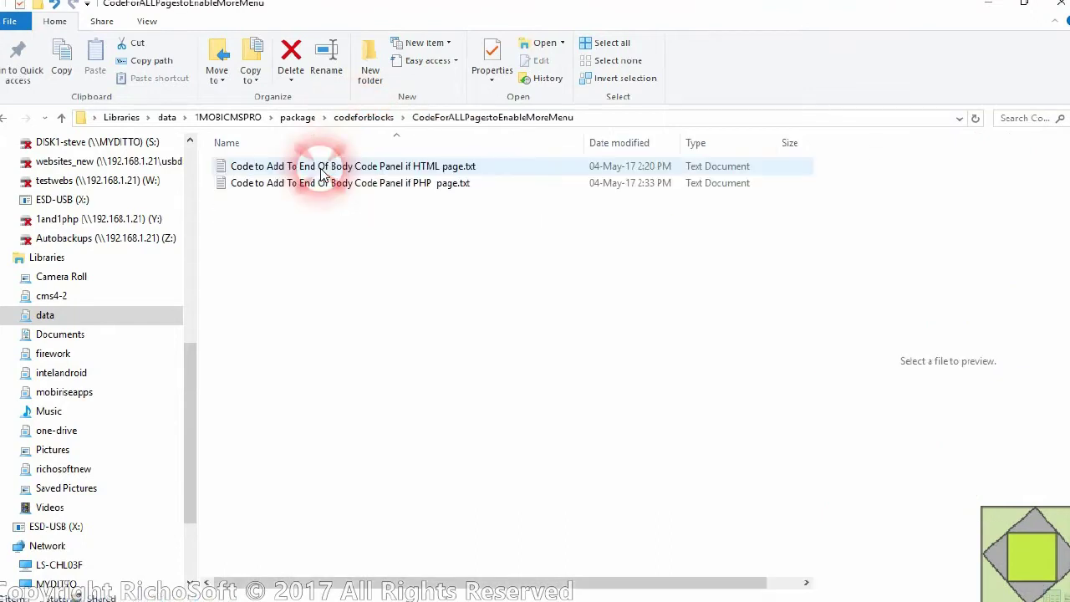
{"action": "double_click", "coordinate": [403, 186]}
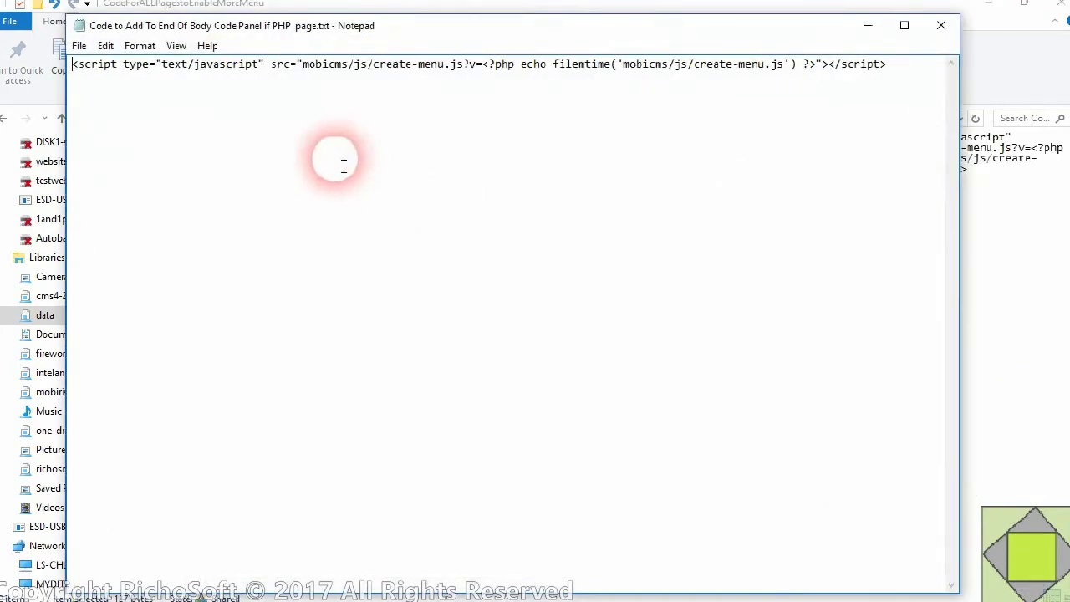
- Copy the create-menu.js script line from Notepad and return to page-summary.php's settings
{"action": "left_click_drag", "start_coordinate": [895, 65], "coordinate": [36, 44]}
{"action": "right_click", "coordinate": [172, 65]}
{"action": "left_click", "coordinate": [222, 110]}
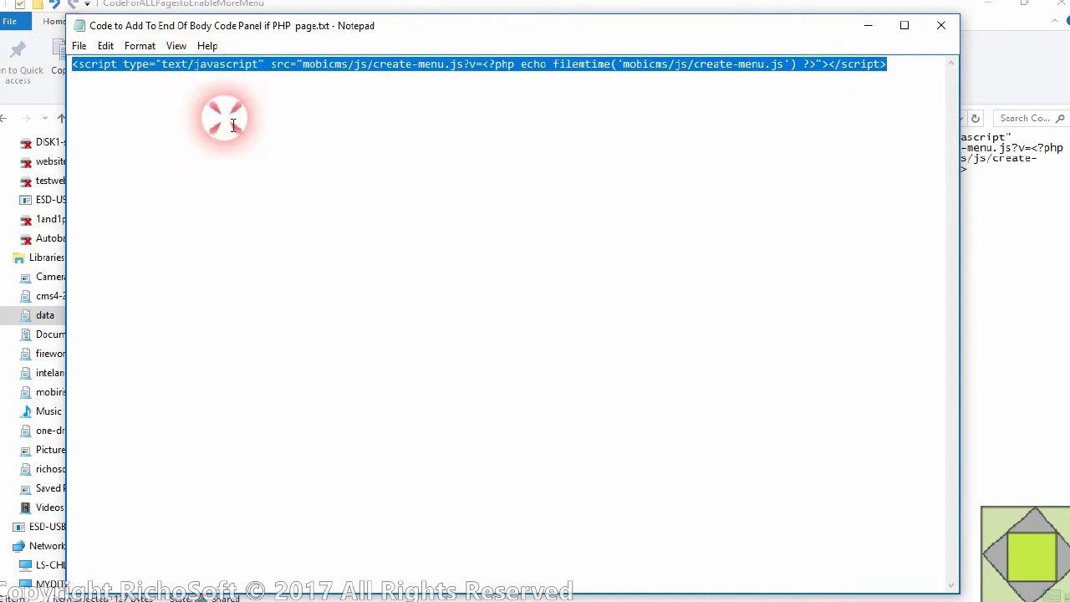
{"action": "left_click", "coordinate": [712, 592]}
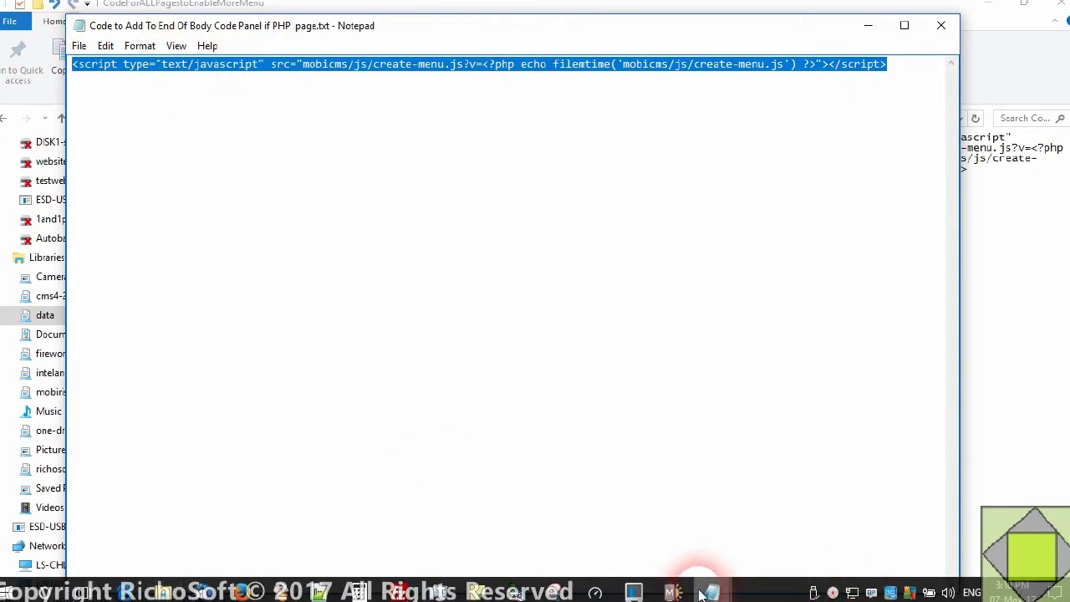
{"action": "left_click", "coordinate": [582, 376]}
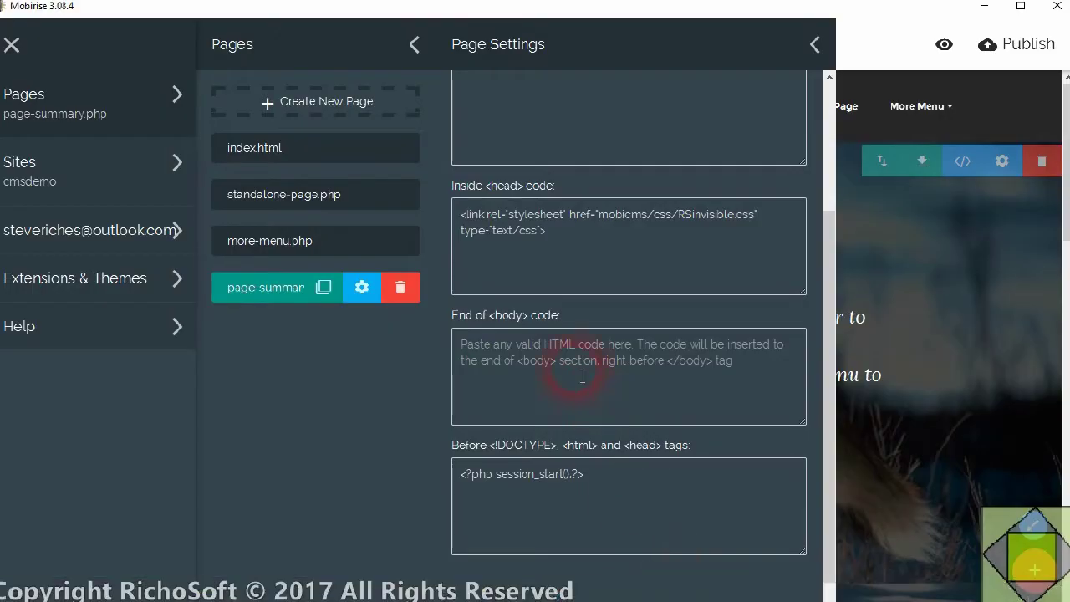
- Paste the create-menu.js script tag into the End of body code field and commit it
{"action": "right_click", "coordinate": [498, 343]}
{"action": "left_click", "coordinate": [543, 372]}
{"action": "left_click", "coordinate": [600, 275]}
{"action": "left_click", "coordinate": [664, 508]}
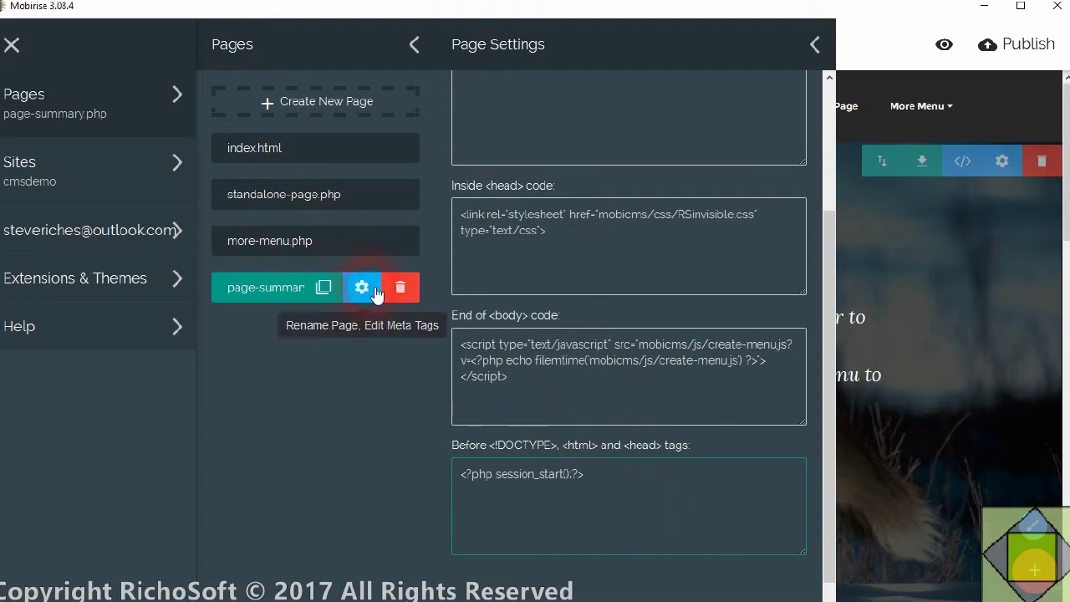
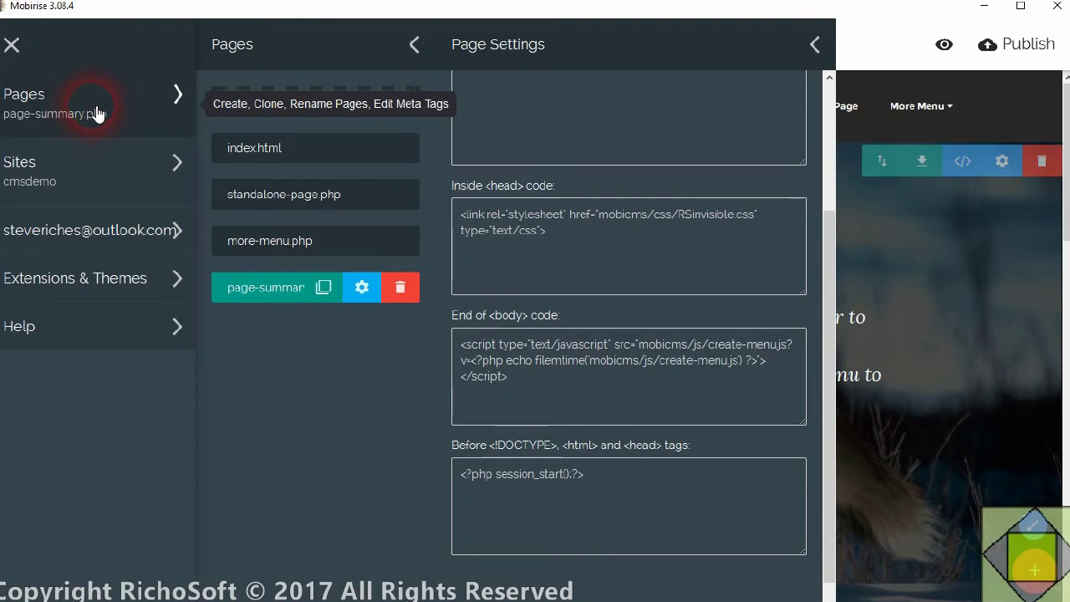
- With page-summary.php selected, export the site to the local drive publish folder
{"action": "left_click", "coordinate": [280, 250]}
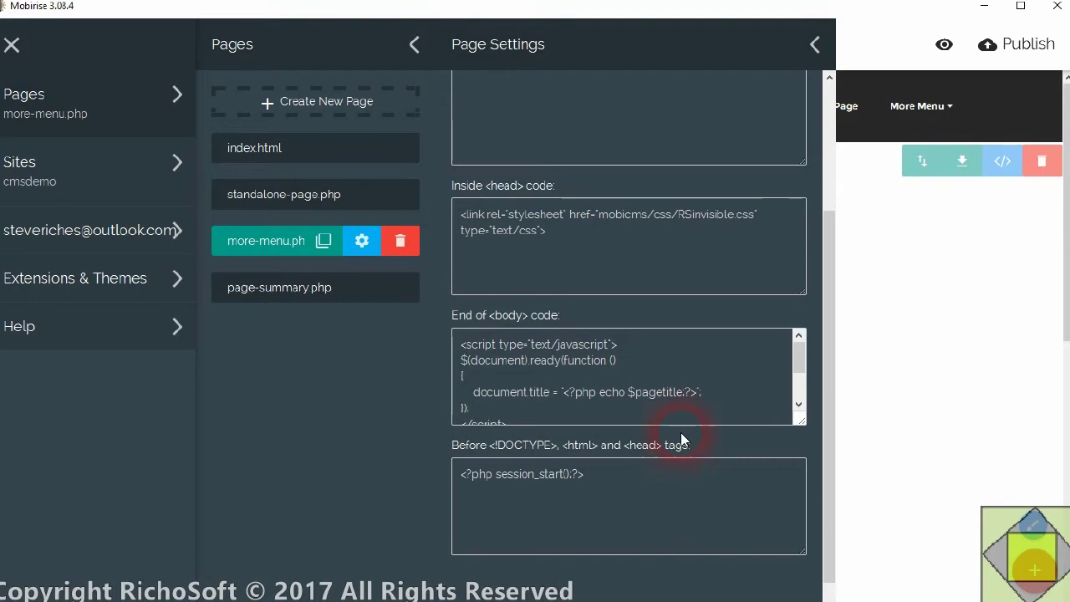
{"action": "left_click", "coordinate": [267, 299]}
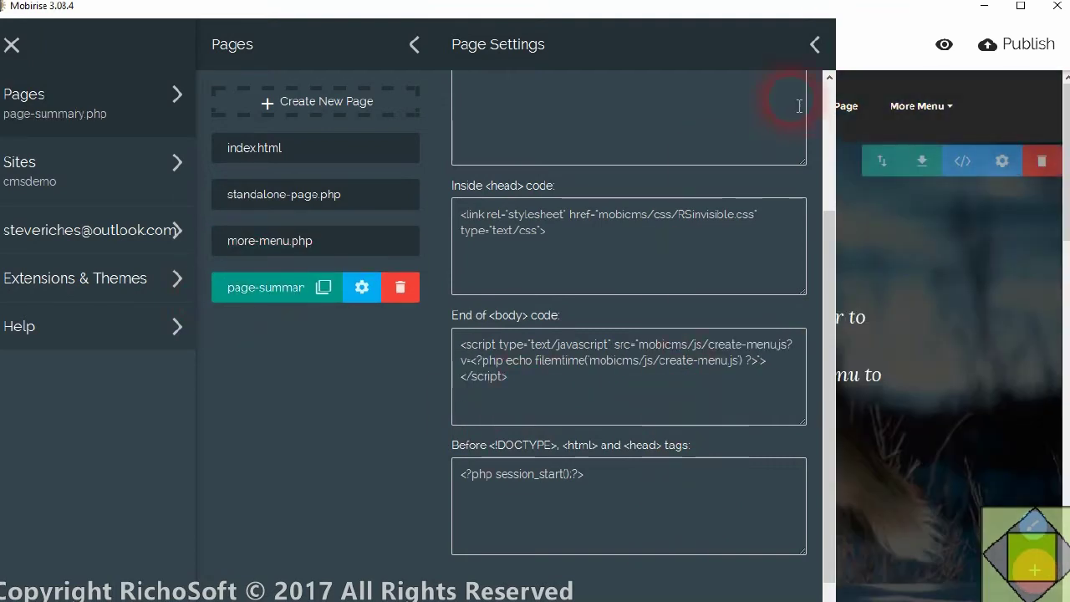
{"action": "left_click", "coordinate": [888, 23]}
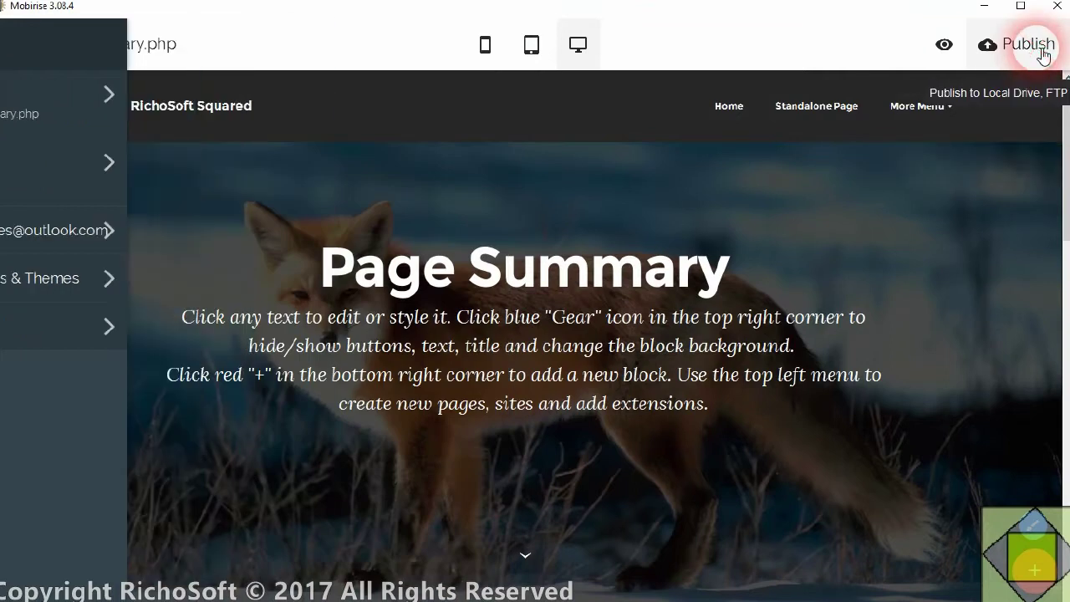
{"action": "left_click", "coordinate": [1043, 56]}
{"action": "left_click", "coordinate": [660, 288]}
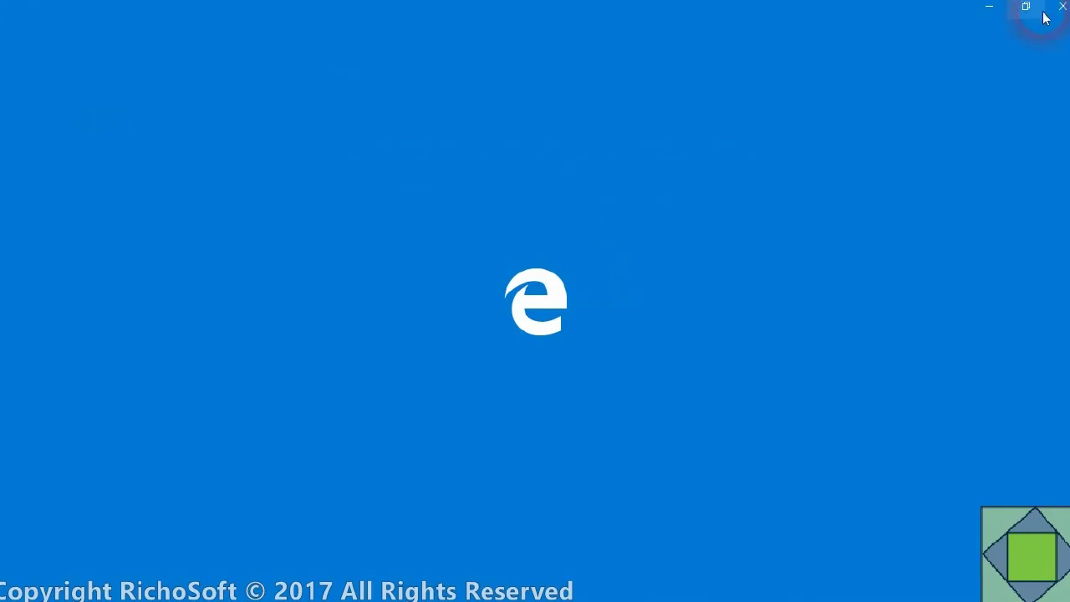
{"action": "left_click", "coordinate": [1061, 7]}
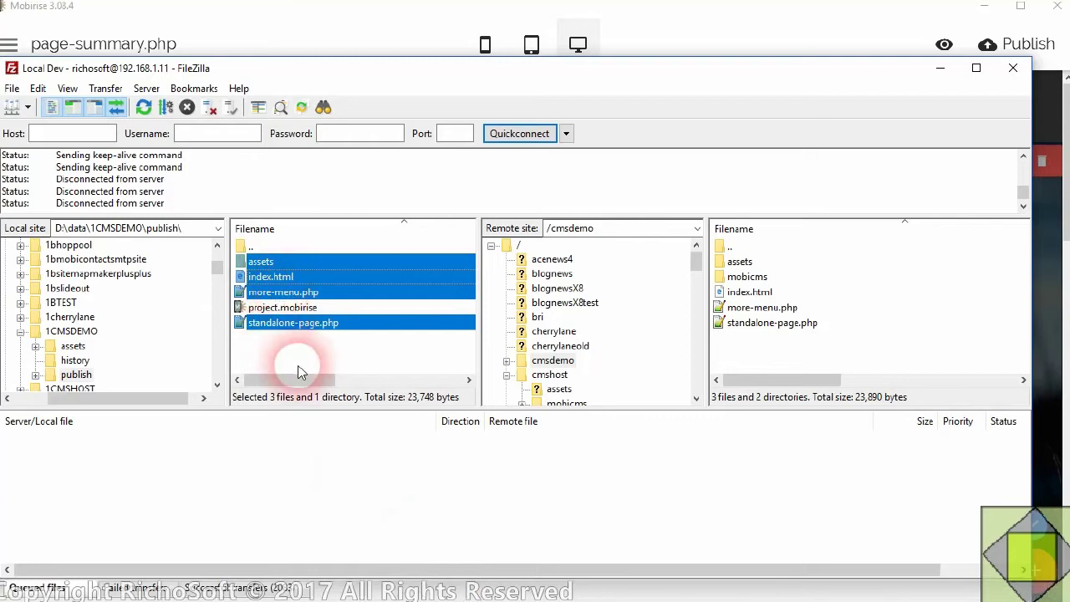
- Upload standalone-page.php, page-summary.php, more-menu.php, index.html and assets to remote /cmsdemo
{"action": "right_click", "coordinate": [342, 393]}
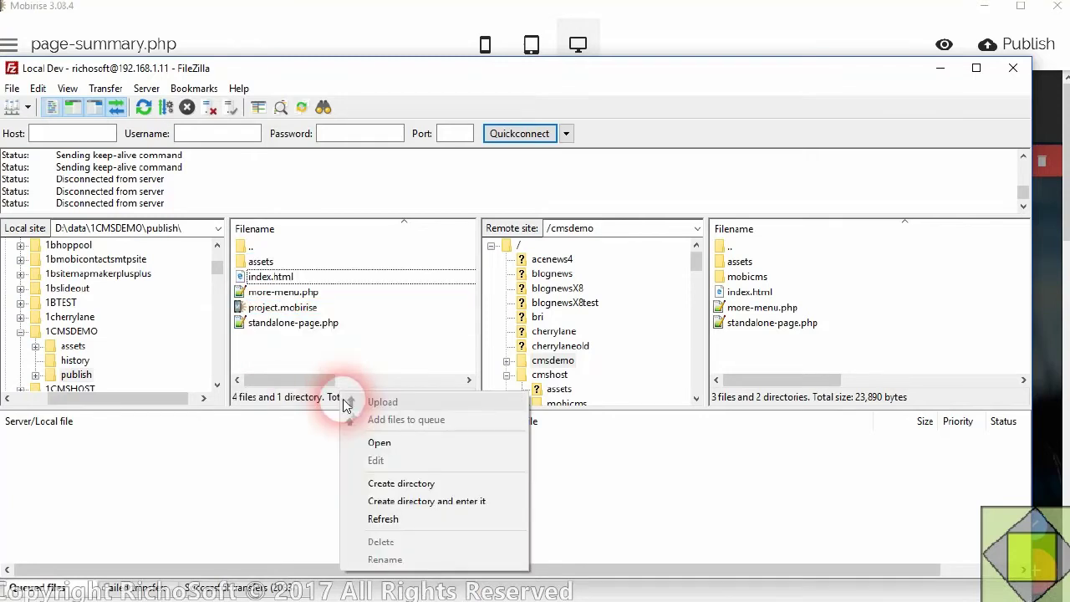
{"action": "left_click", "coordinate": [398, 525]}
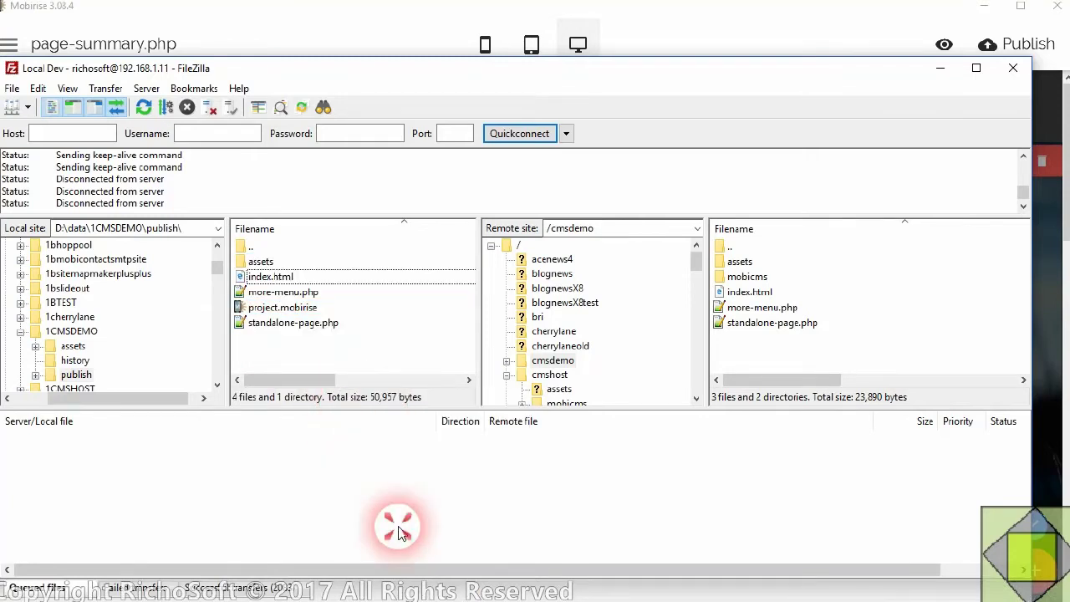
{"action": "left_click", "coordinate": [284, 341]}
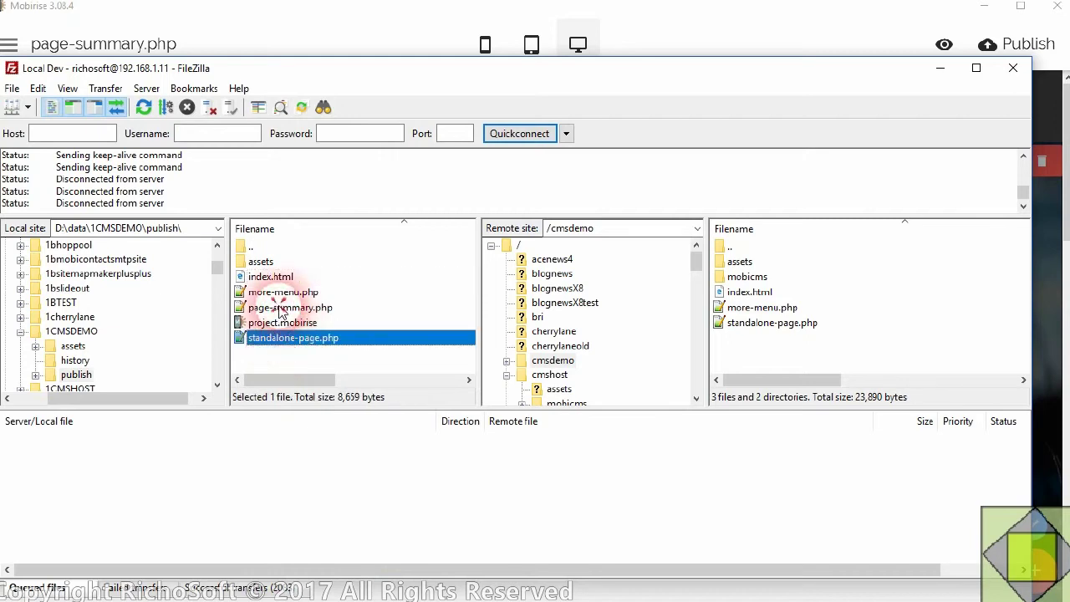
{"action": "left_click", "coordinate": [280, 308], "text": "ctrl"}
{"action": "left_click", "coordinate": [275, 292], "text": "ctrl"}
{"action": "left_click", "coordinate": [271, 278], "text": "ctrl"}
{"action": "left_click", "coordinate": [266, 263], "text": "ctrl"}
{"action": "left_click_drag", "start_coordinate": [269, 277], "coordinate": [812, 361]}
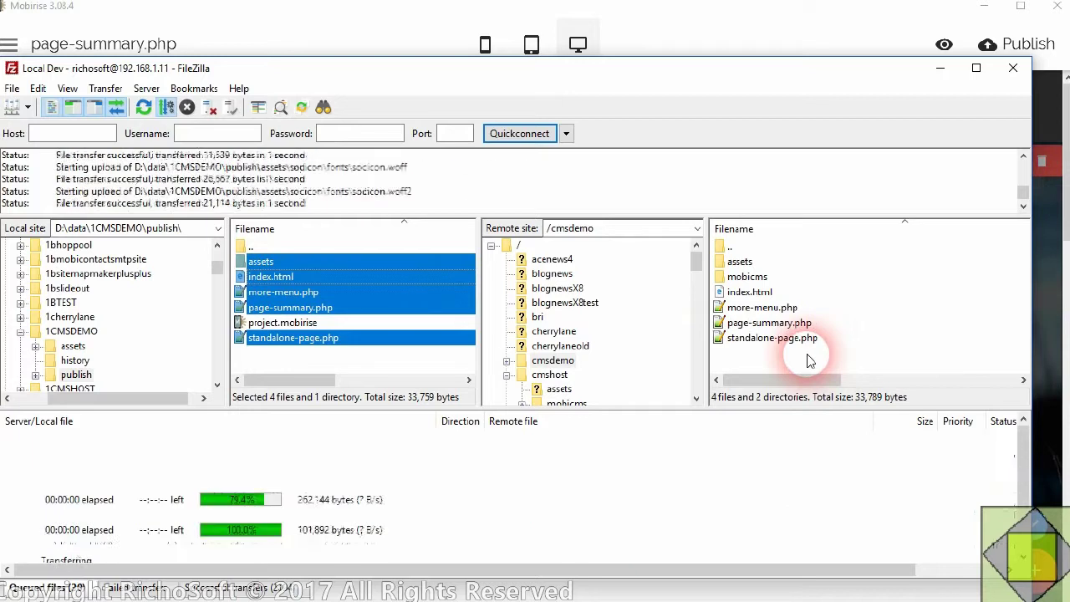
{"action": "left_click", "coordinate": [936, 73]}
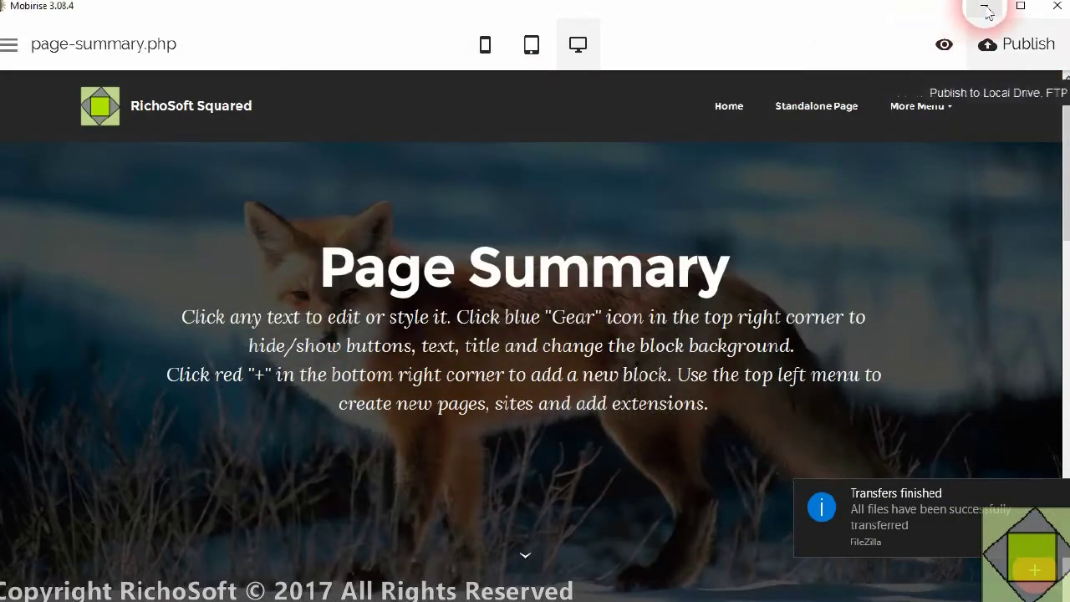
- Minimize Mobirise, File Explorer and the Notepad note windows to reach Firefox
{"action": "left_click", "coordinate": [986, 11]}
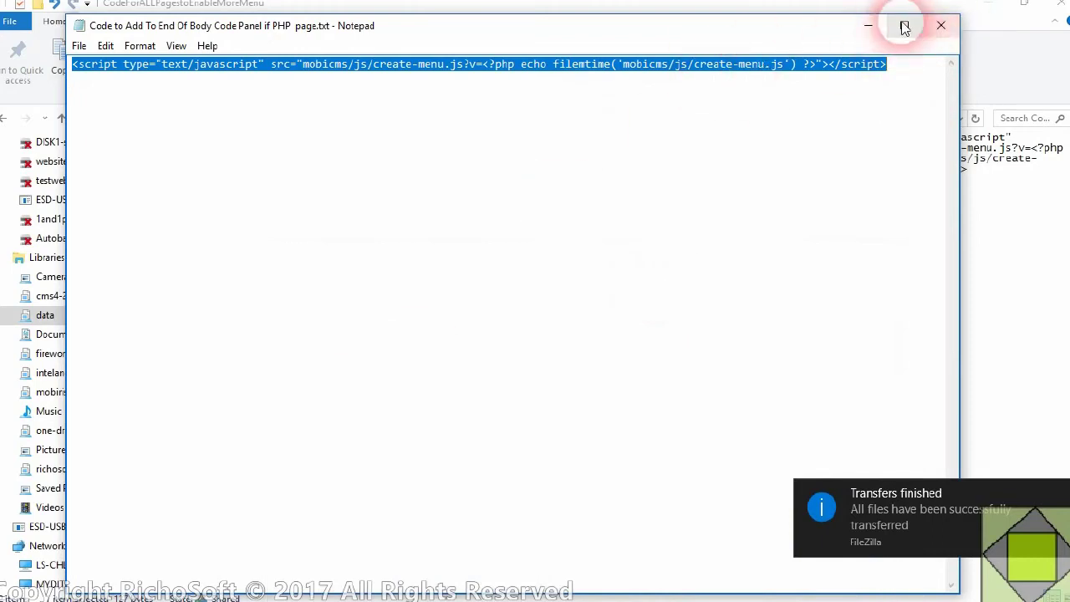
{"action": "left_click", "coordinate": [874, 26]}
{"action": "left_click", "coordinate": [999, 9]}
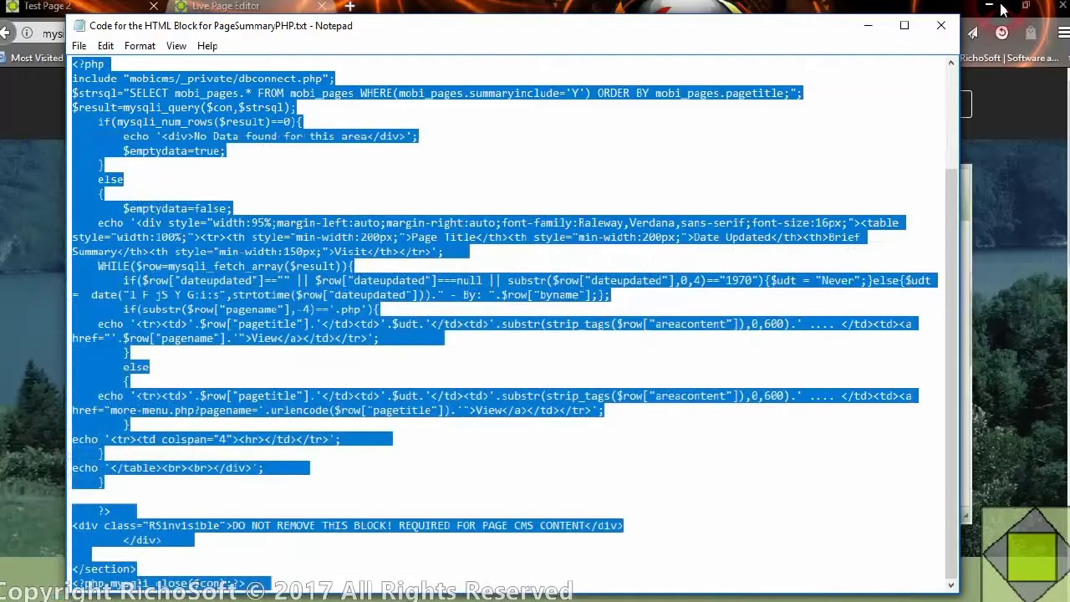
{"action": "left_click", "coordinate": [868, 25]}
{"action": "left_click", "coordinate": [868, 28]}
{"action": "left_click", "coordinate": [866, 27]}
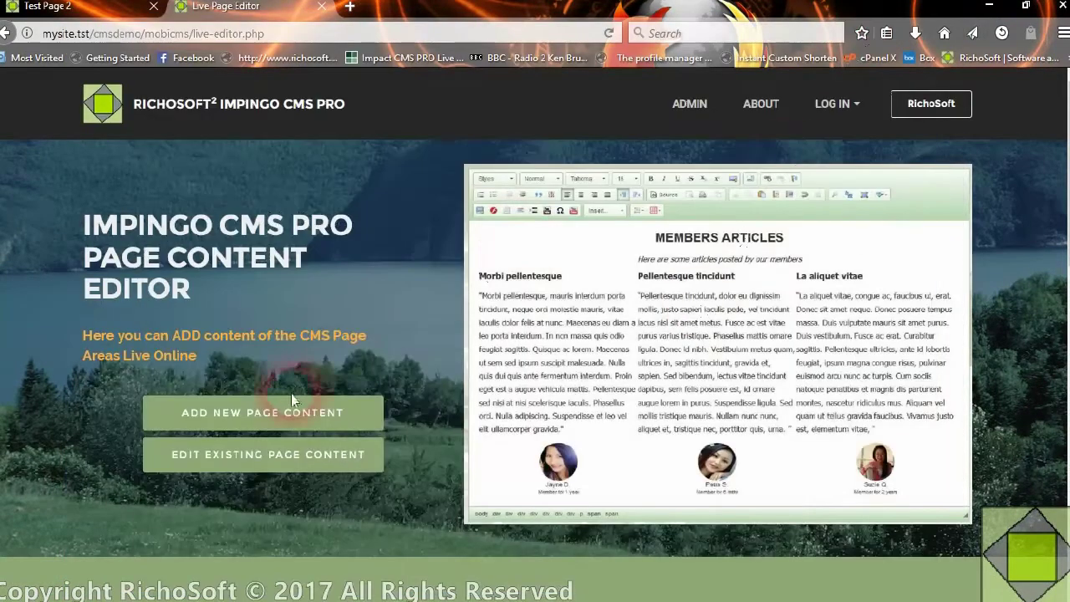
- View the Live Page Editor's Add New Page Content section and the live Test Page 2
{"action": "left_click", "coordinate": [291, 399]}
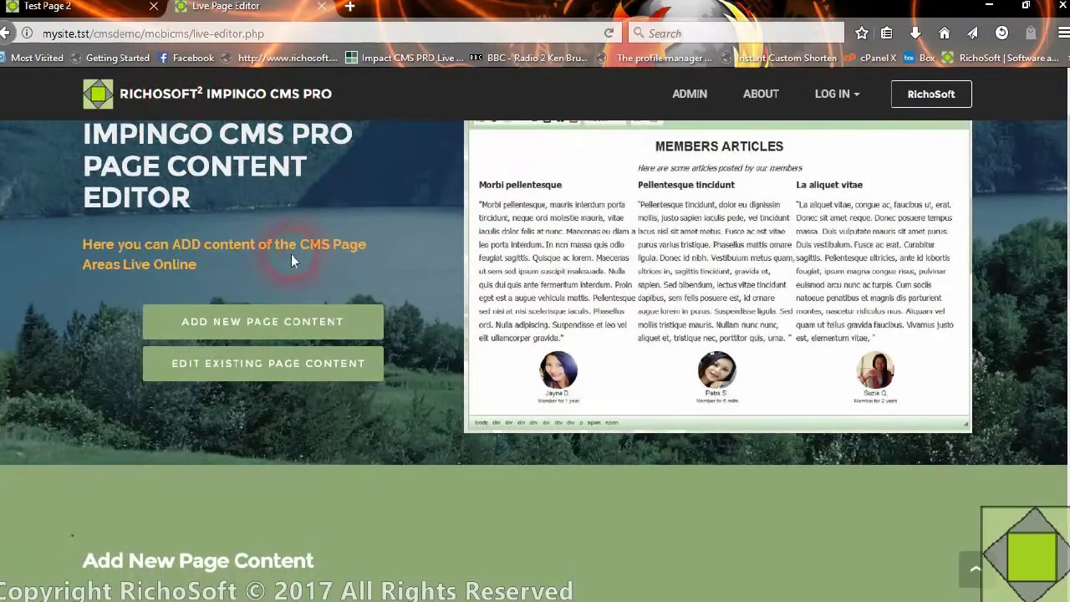
{"action": "left_click", "coordinate": [50, 7]}
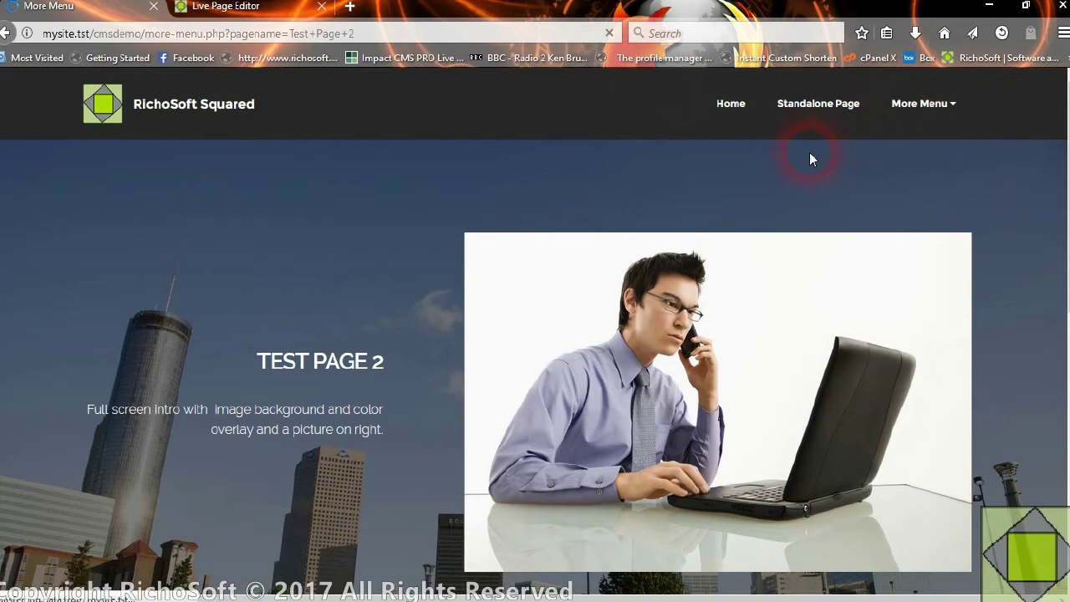
{"action": "left_click", "coordinate": [682, 592]}
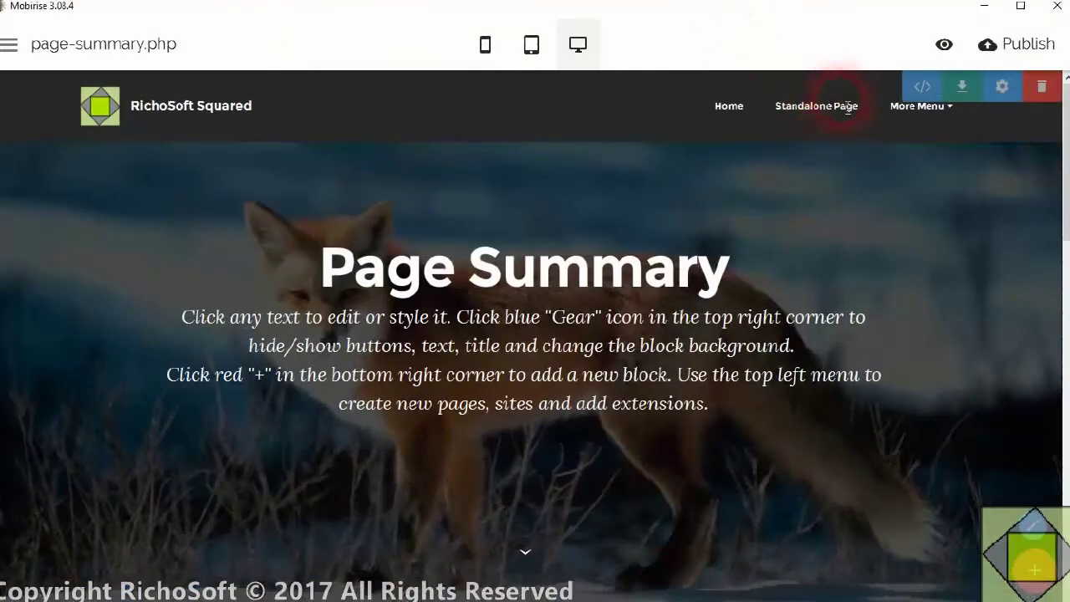
- Add a new navigation menu item linked to page-summary.php
{"action": "right_click", "coordinate": [836, 111]}
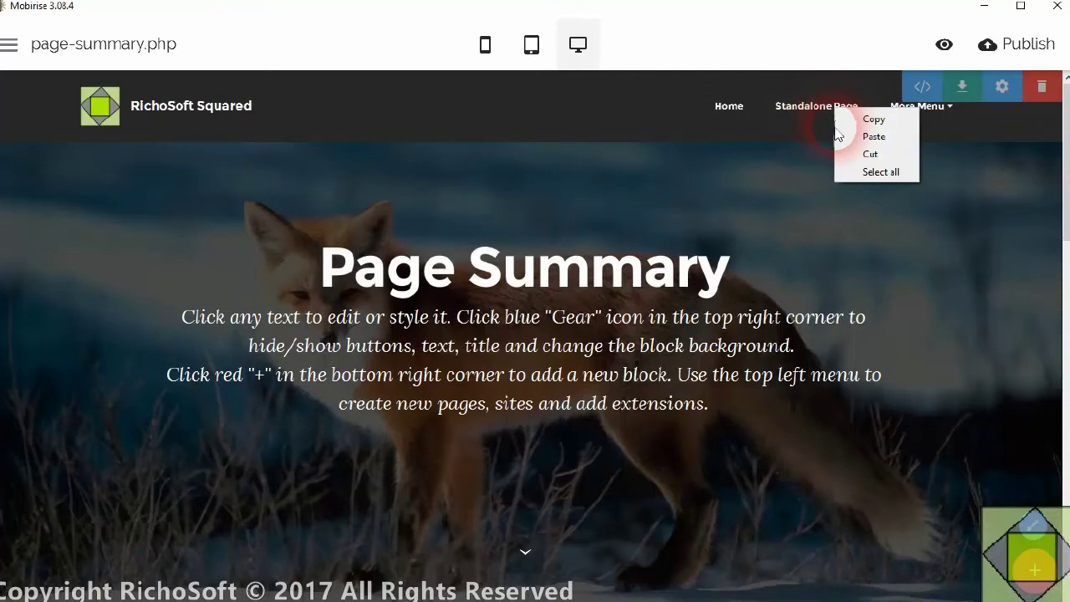
{"action": "left_click", "coordinate": [812, 113]}
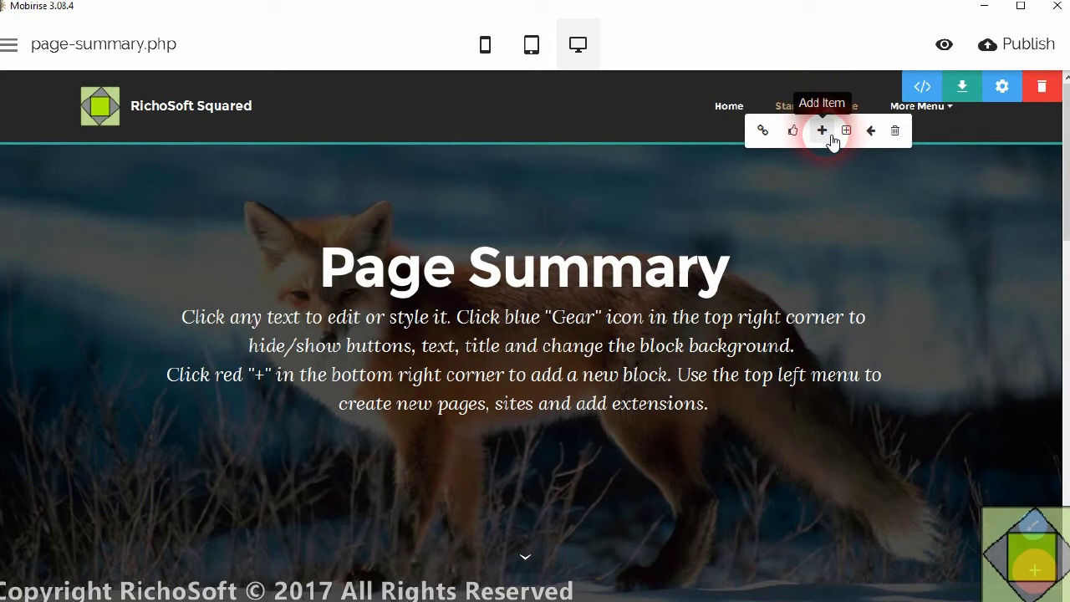
{"action": "left_click", "coordinate": [822, 131]}
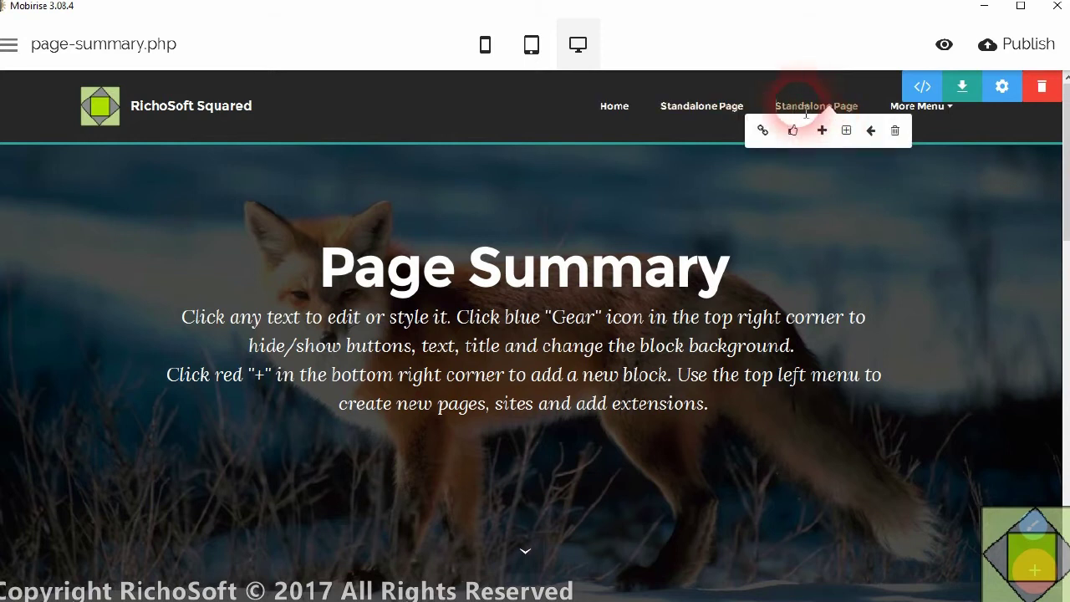
{"action": "left_click", "coordinate": [764, 132]}
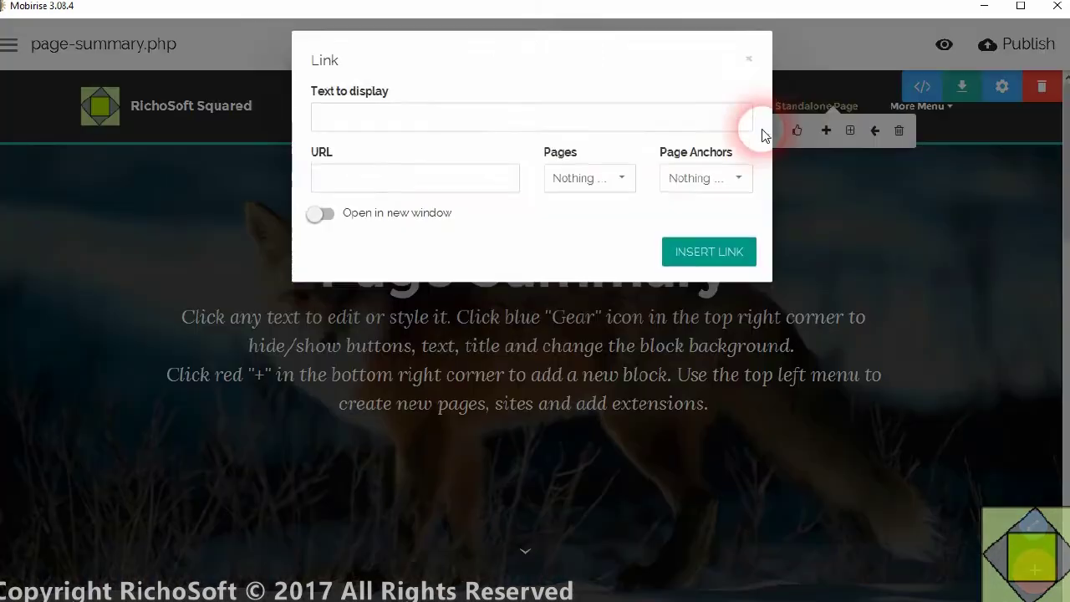
{"action": "left_click_drag", "start_coordinate": [437, 128], "coordinate": [292, 129]}
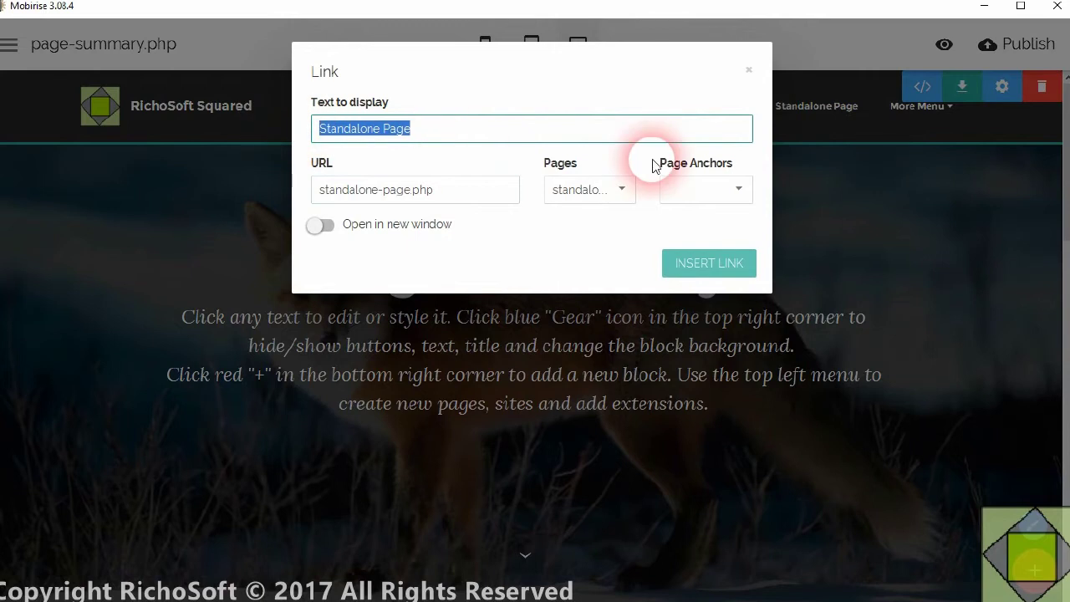
{"action": "type", "text": "Page Summary"}
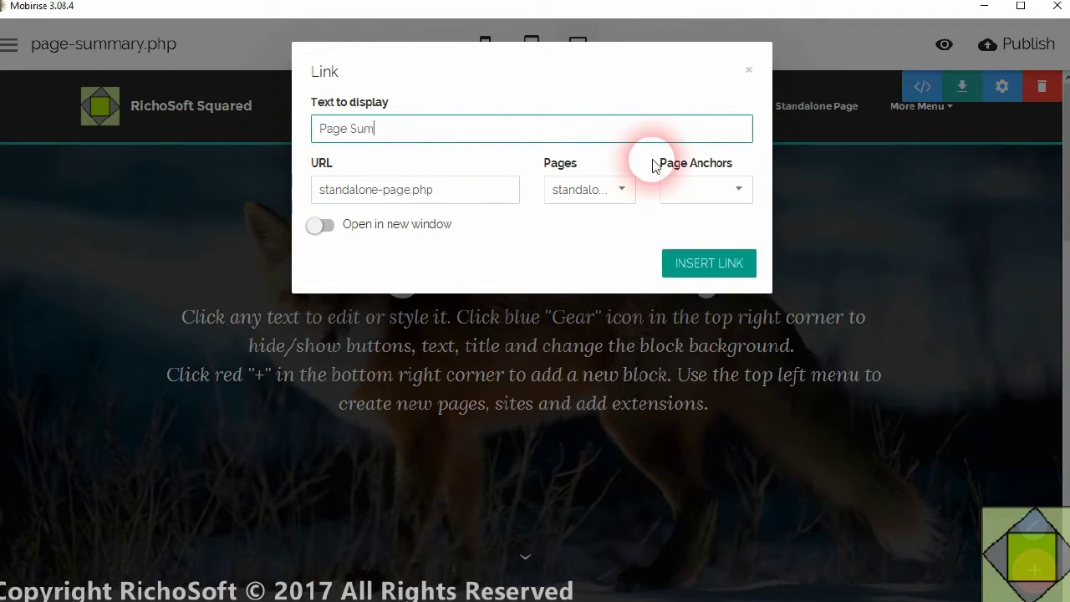
{"action": "left_click", "coordinate": [585, 190]}
{"action": "left_click", "coordinate": [559, 318]}
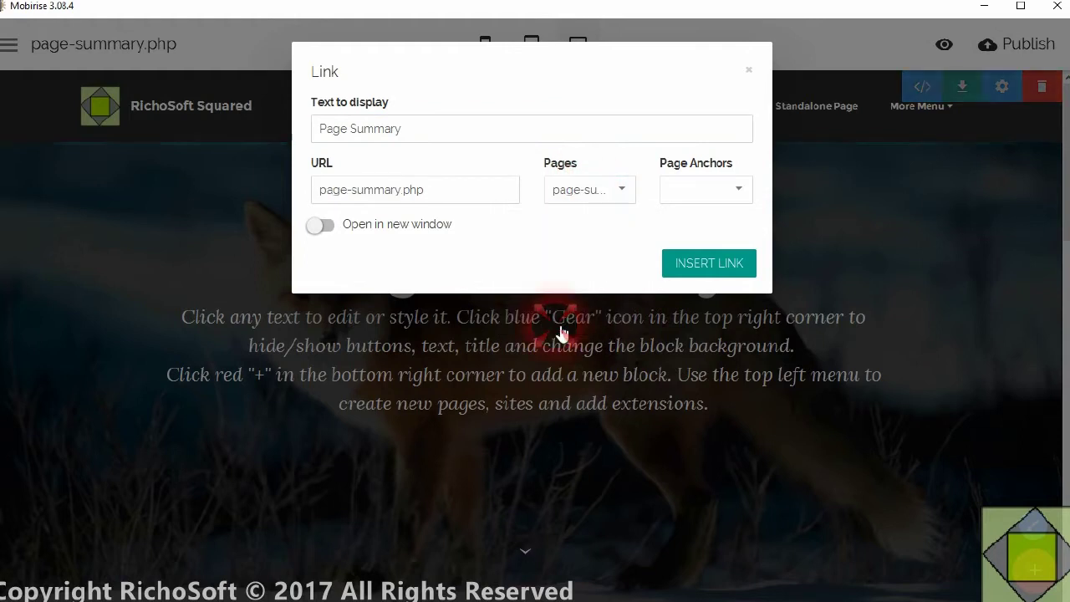
{"action": "left_click", "coordinate": [736, 270]}
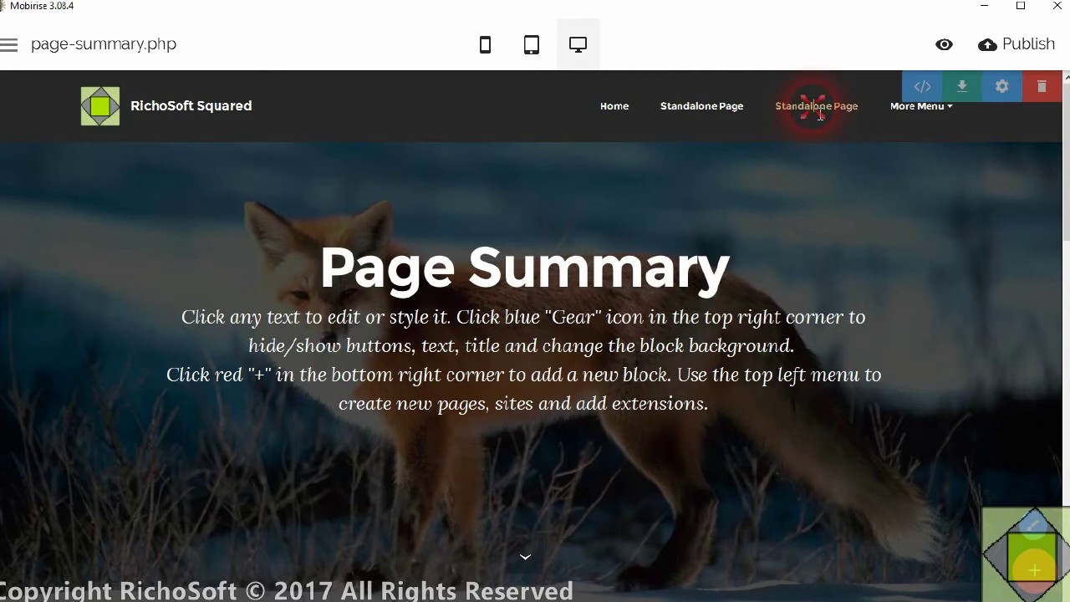
- Rename the duplicate Standalone Page menu item to 'Page Summary', linked to page-summary.php
{"action": "left_click", "coordinate": [819, 112]}
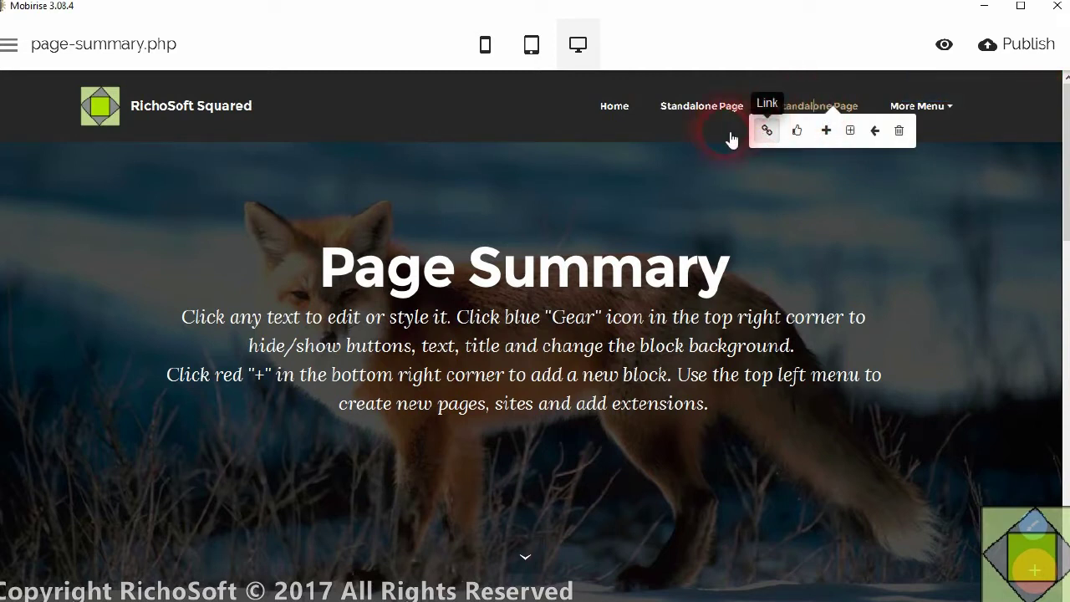
{"action": "left_click", "coordinate": [766, 130]}
{"action": "left_click_drag", "start_coordinate": [472, 130], "coordinate": [243, 148]}
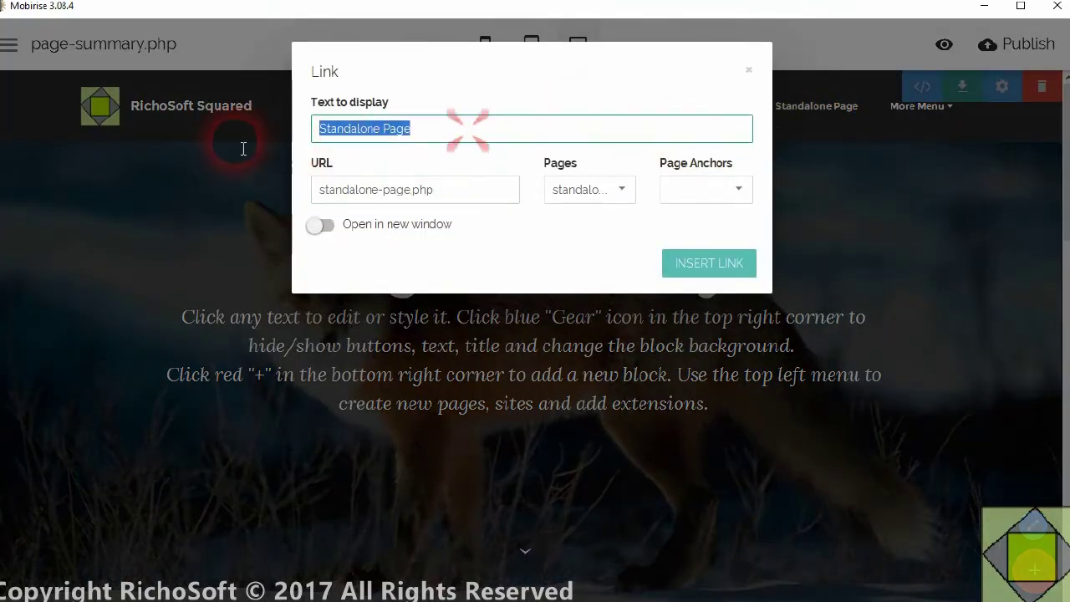
{"action": "type", "text": "Page Sumary"}
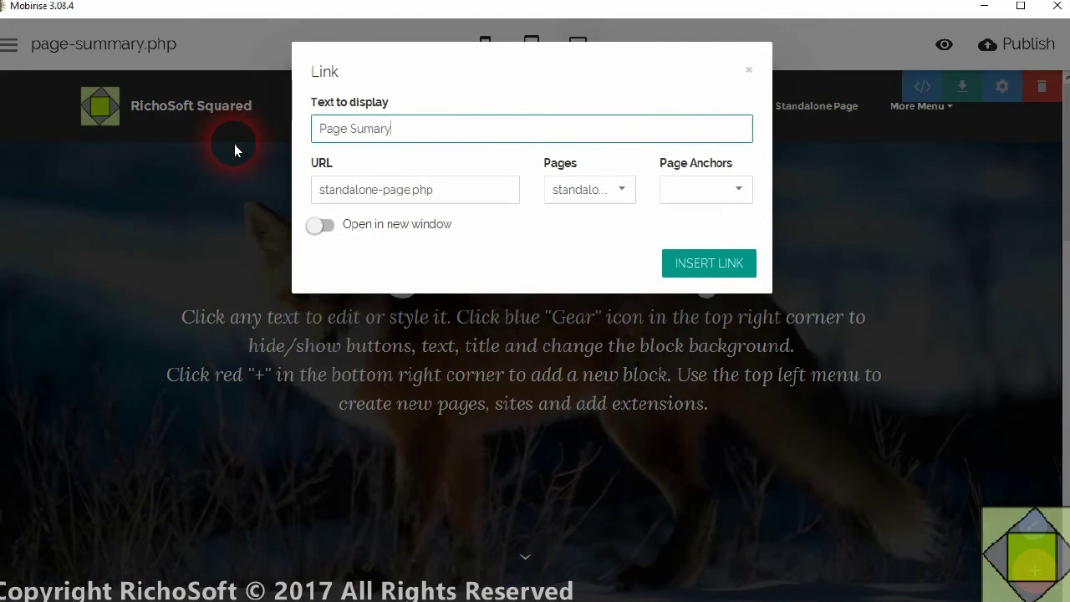
{"action": "left_click", "coordinate": [373, 131]}
{"action": "type", "text": "m"}
{"action": "left_click", "coordinate": [589, 208]}
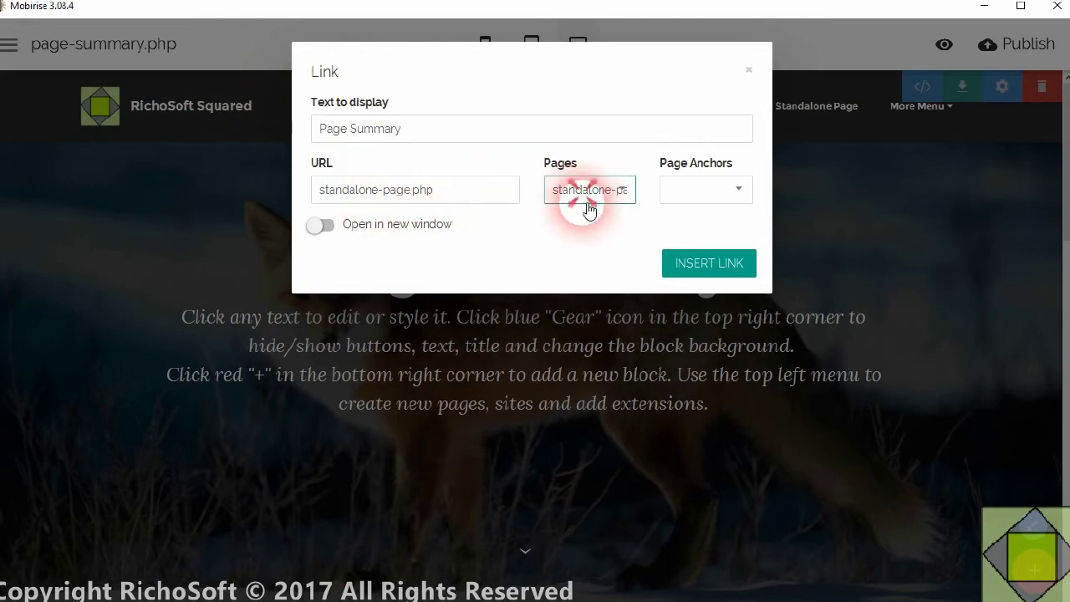
{"action": "left_click", "coordinate": [577, 315]}
{"action": "left_click", "coordinate": [713, 276]}
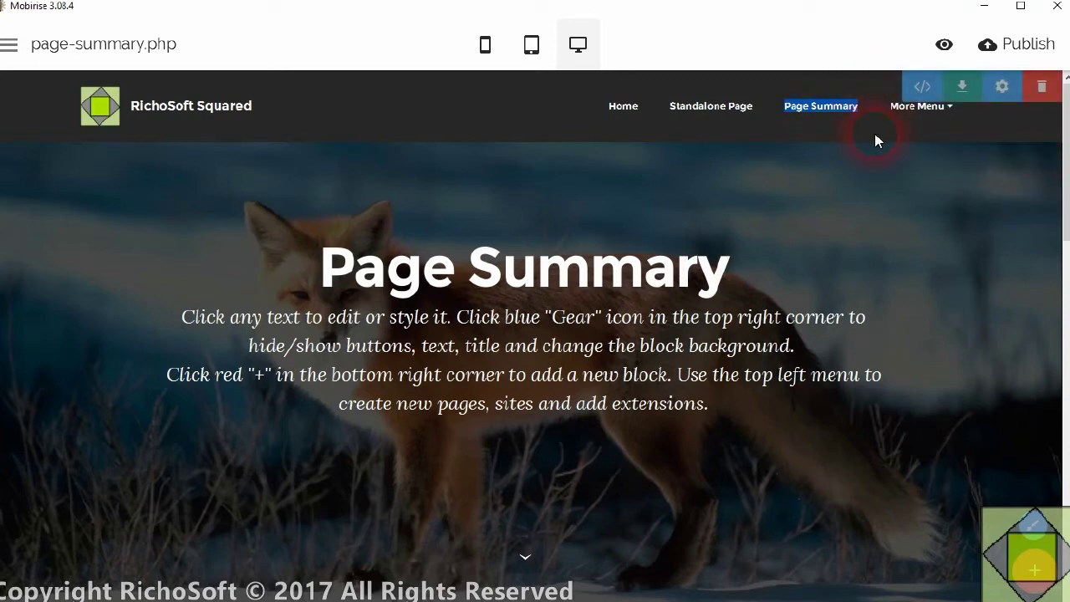
{"action": "left_click", "coordinate": [1024, 43]}
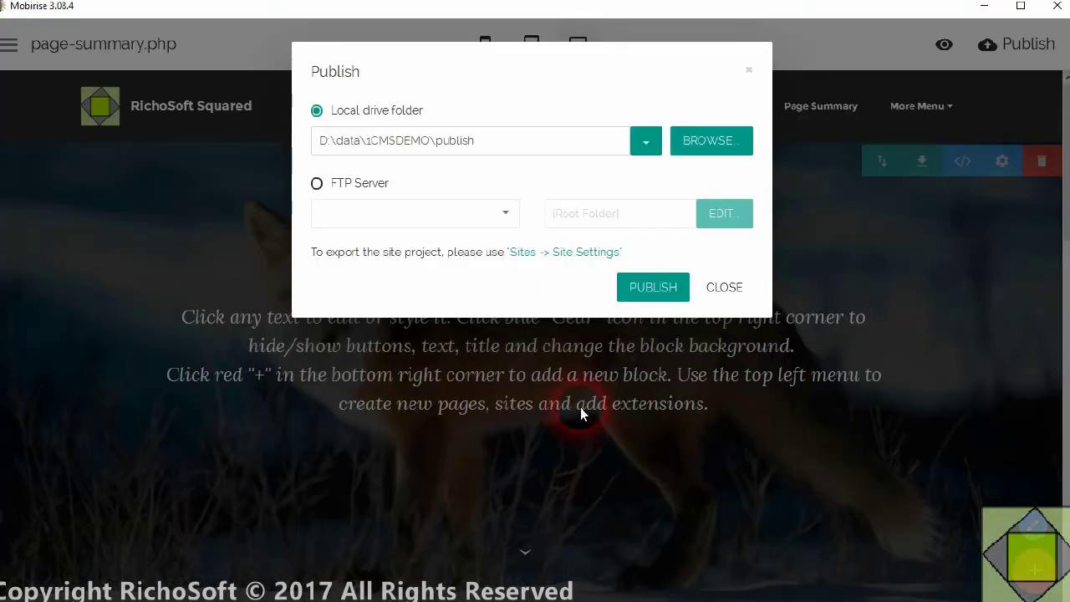
- Republish the site locally and upload the files to the remote cmsdemo folder in FileZilla
{"action": "left_click", "coordinate": [673, 287]}
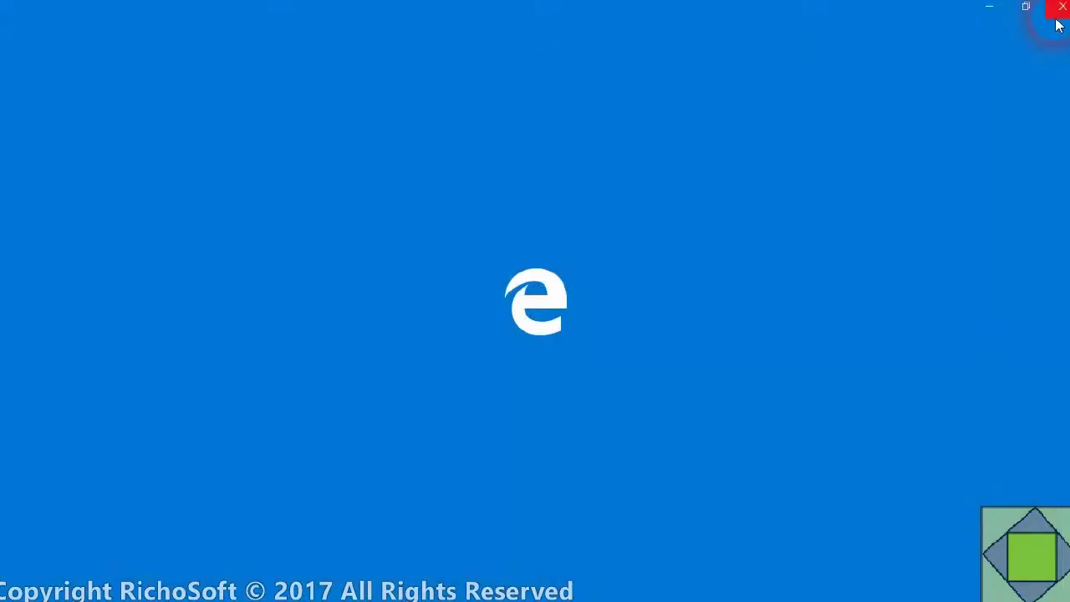
{"action": "left_click", "coordinate": [1058, 8]}
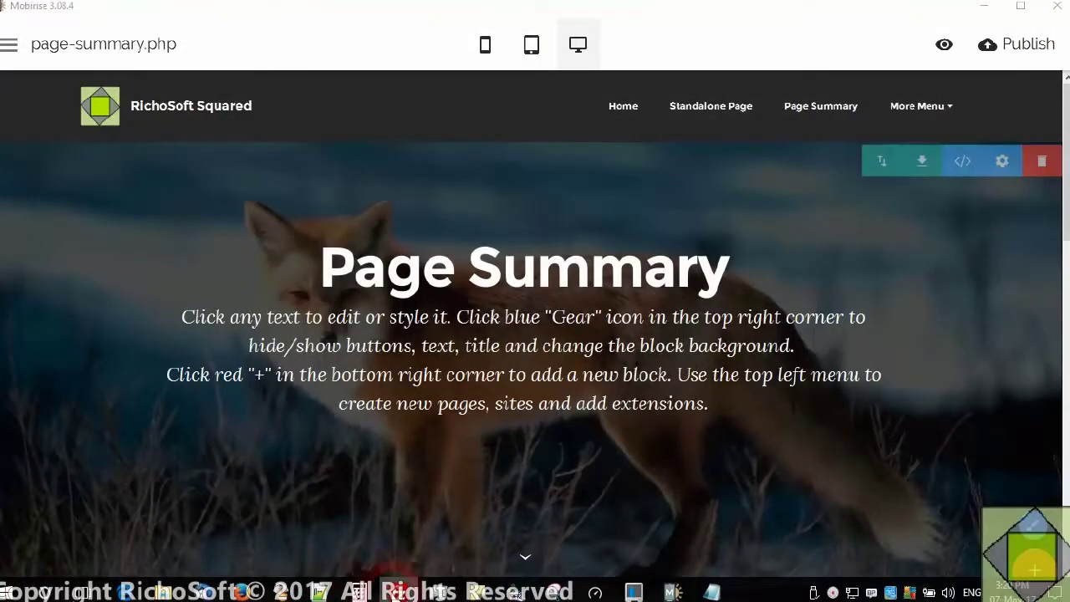
{"action": "left_click", "coordinate": [399, 592]}
{"action": "left_click_drag", "start_coordinate": [889, 313], "coordinate": [864, 358]}
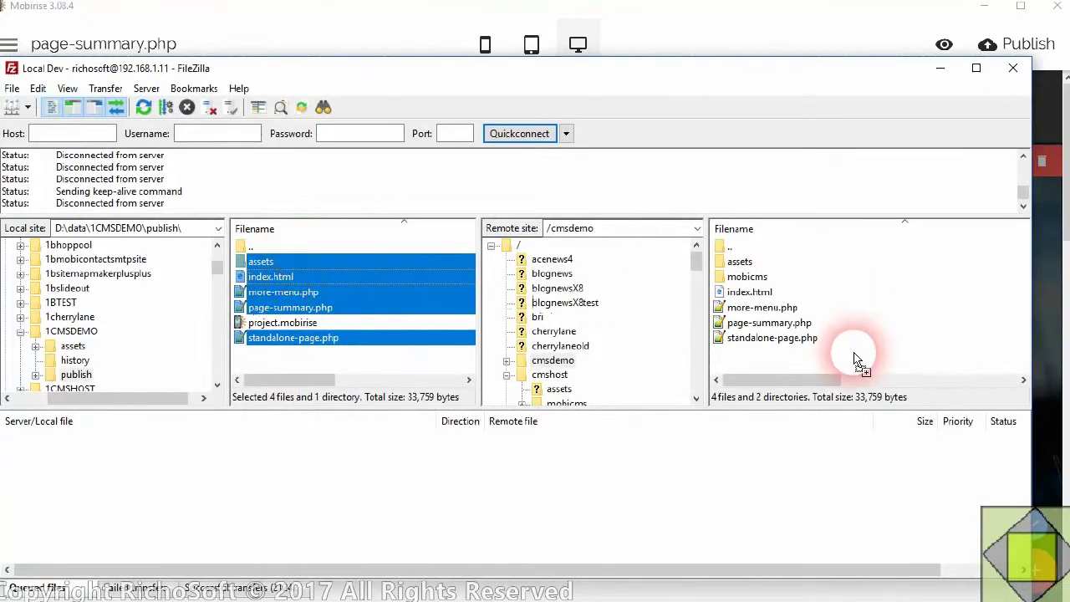
- Reload the live site in Firefox to show the new Page Summary menu item and page
{"action": "left_click", "coordinate": [941, 67]}
{"action": "left_click", "coordinate": [984, 7]}
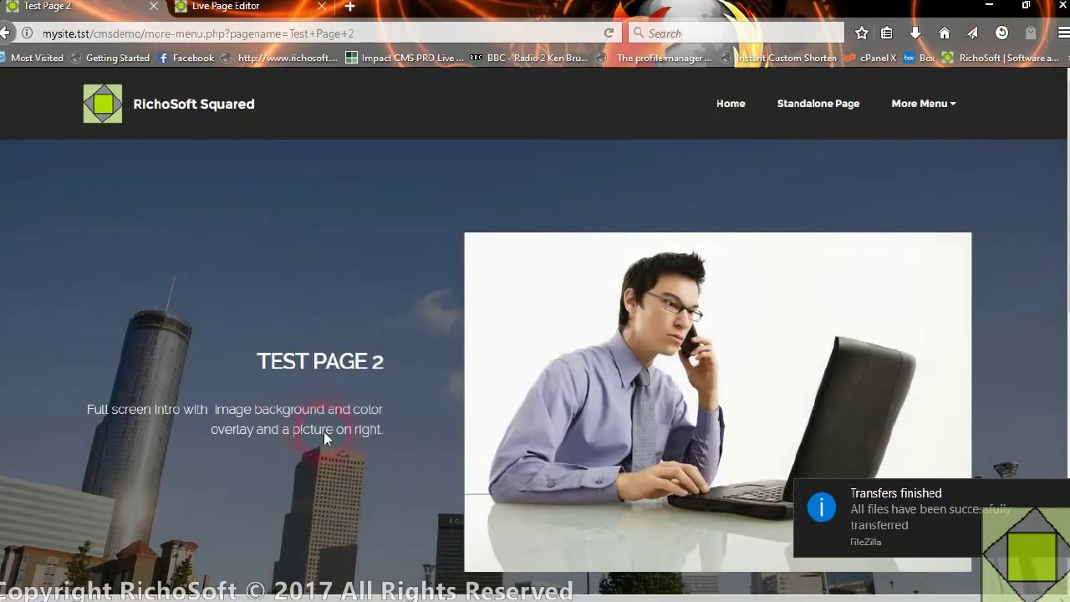
{"action": "left_click", "coordinate": [611, 33]}
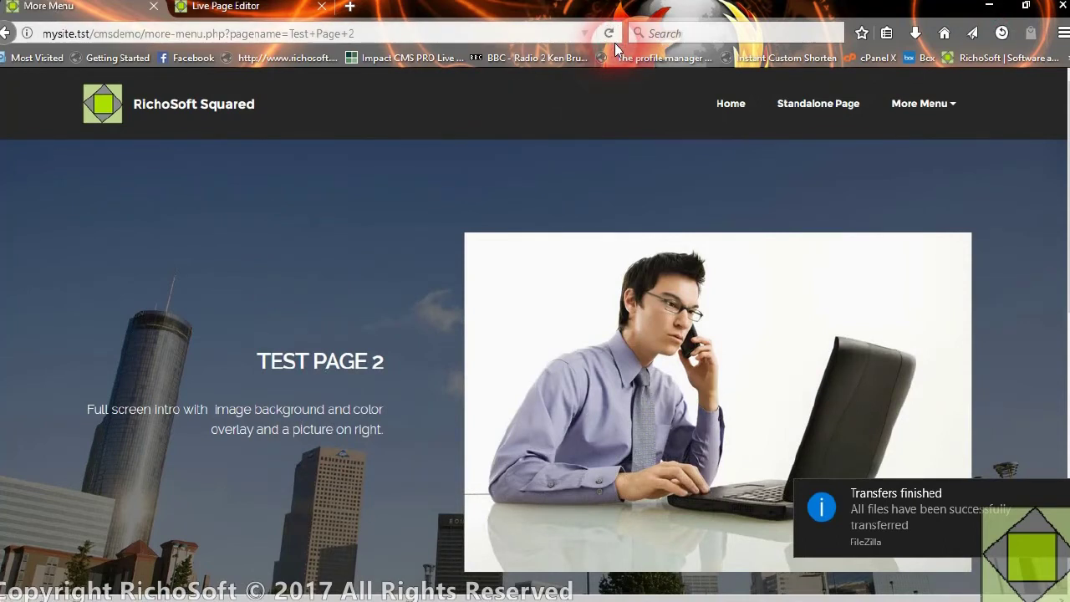
{"action": "left_click", "coordinate": [609, 34]}
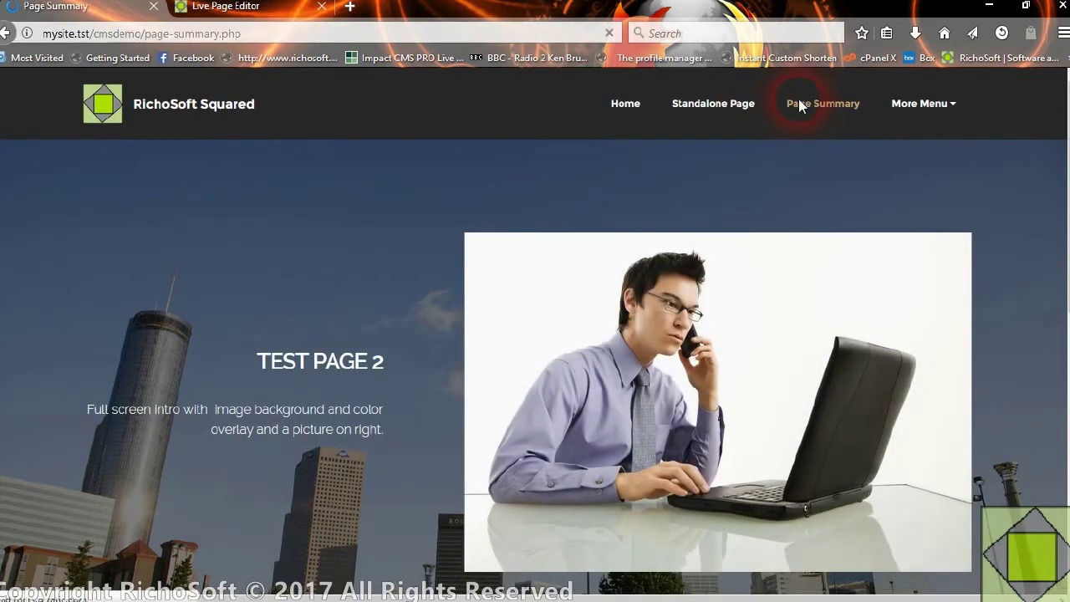
{"action": "scroll", "coordinate": [520, 370], "scroll_direction": "down", "scroll_amount": 6}
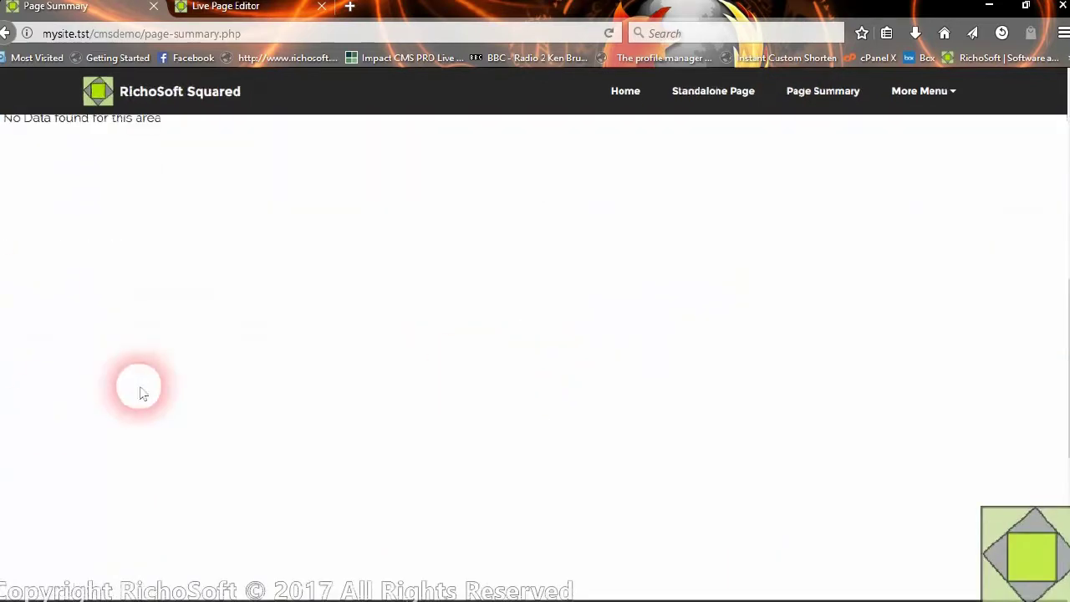
{"action": "scroll", "coordinate": [140, 393], "scroll_direction": "up", "scroll_amount": 6}
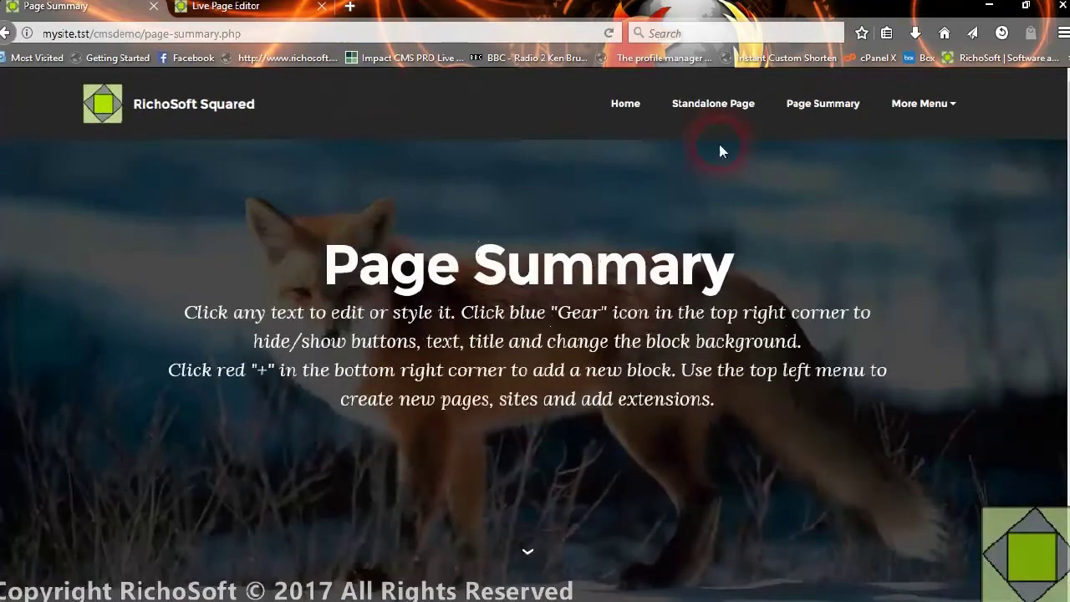
- In Edit Existing Page Content, set Testpage1's Include in Summary Page to Y and save
{"action": "left_click", "coordinate": [251, 8]}
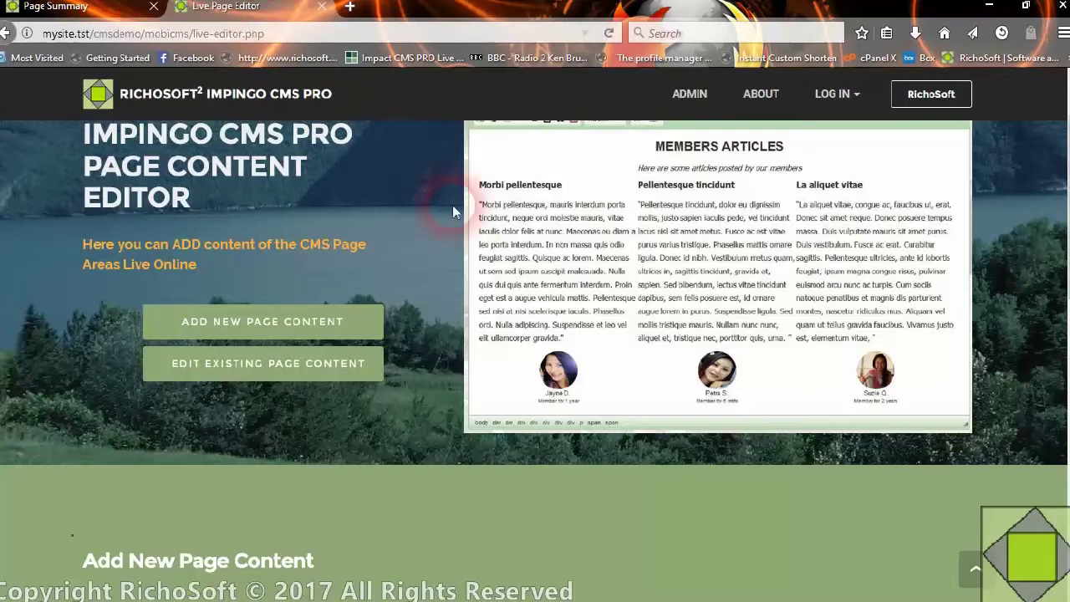
{"action": "scroll", "coordinate": [374, 295], "scroll_direction": "down", "scroll_amount": 4}
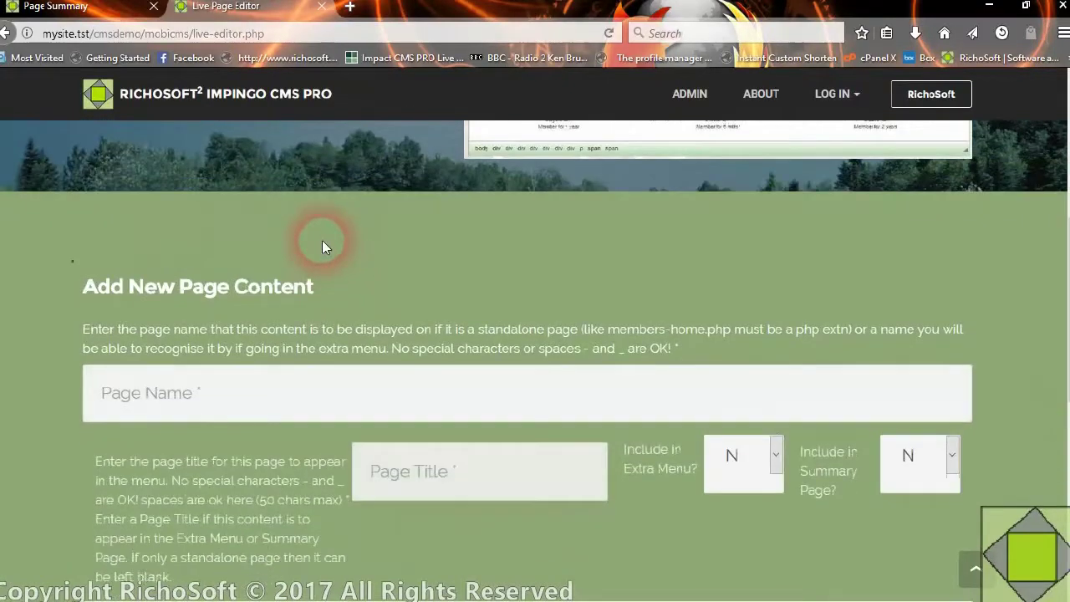
{"action": "scroll", "coordinate": [322, 239], "scroll_direction": "up", "scroll_amount": 3}
{"action": "left_click", "coordinate": [277, 283]}
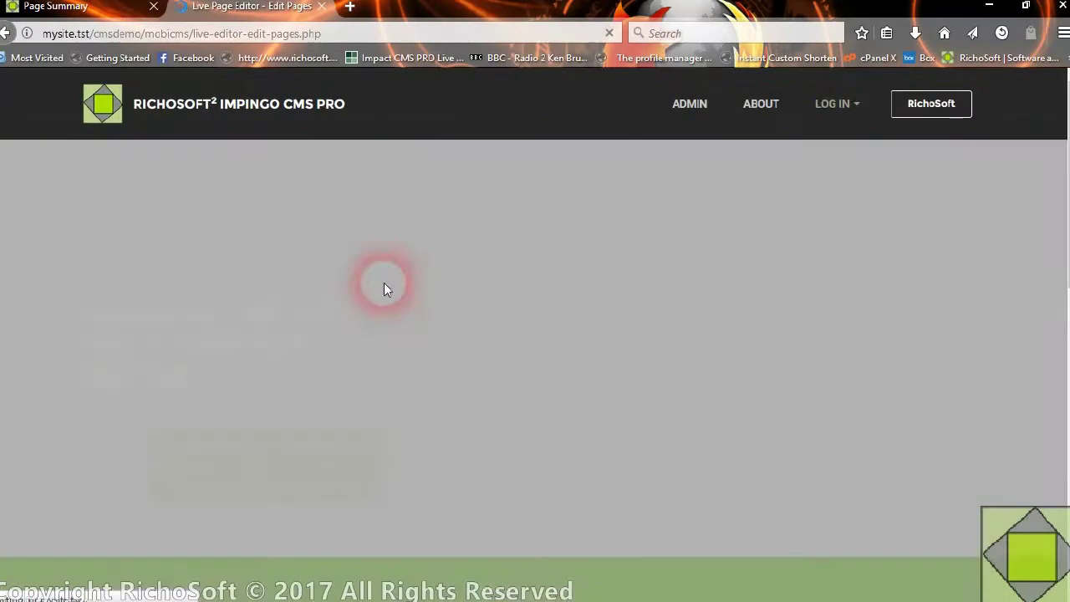
{"action": "scroll", "coordinate": [274, 295], "scroll_direction": "down", "scroll_amount": 5}
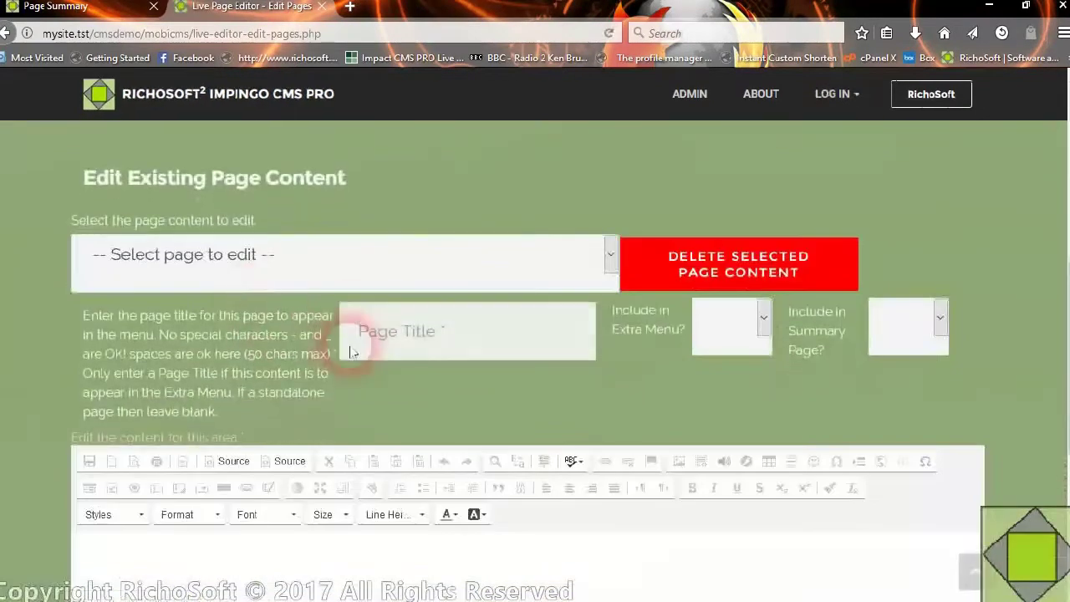
{"action": "left_click", "coordinate": [351, 279]}
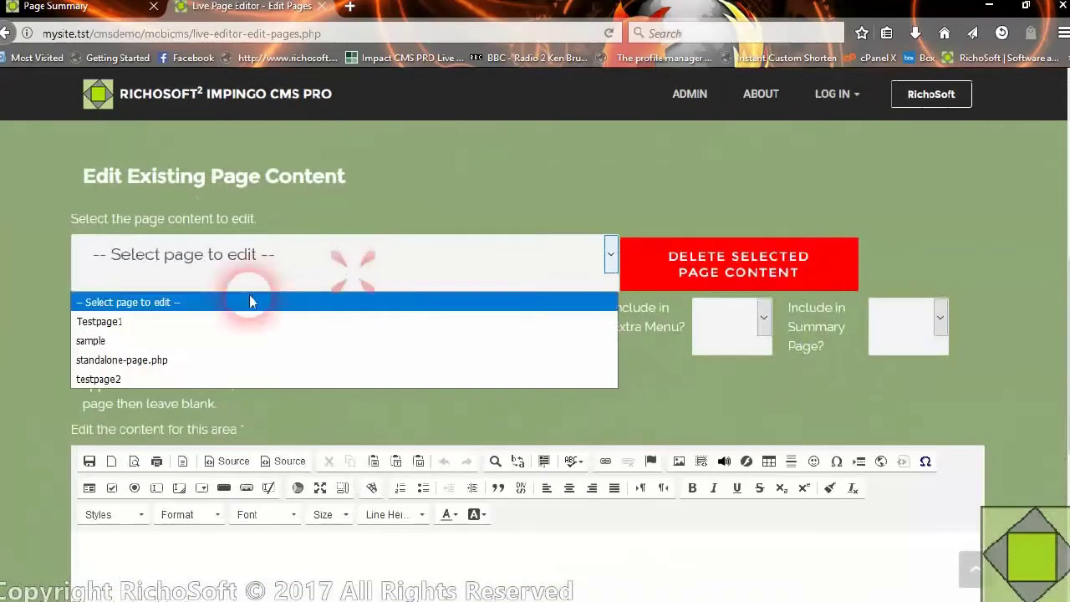
{"action": "left_click", "coordinate": [118, 323]}
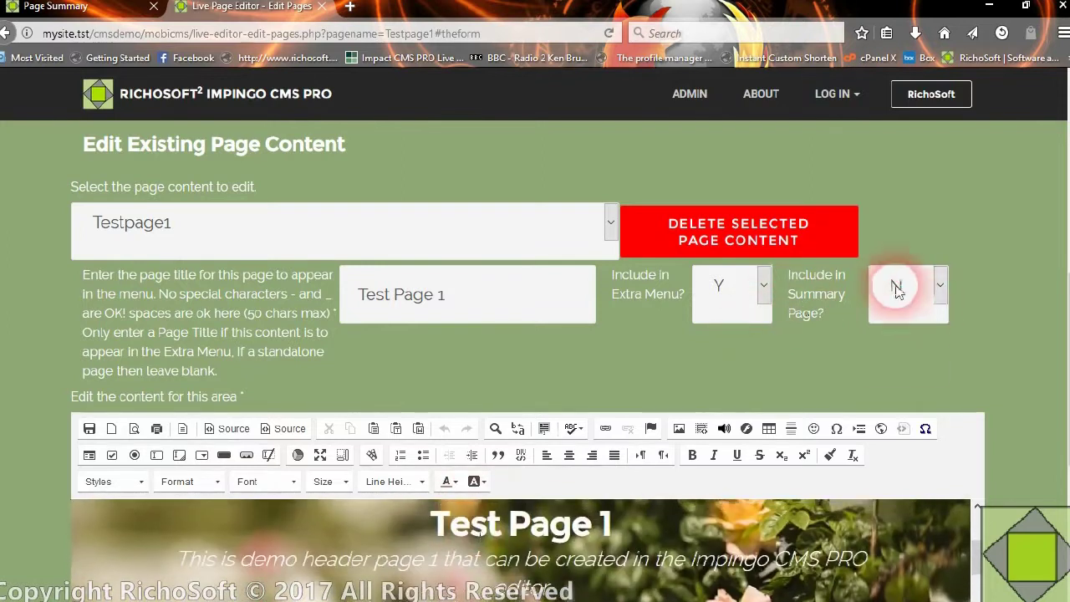
{"action": "left_click", "coordinate": [894, 288]}
{"action": "left_click", "coordinate": [886, 352]}
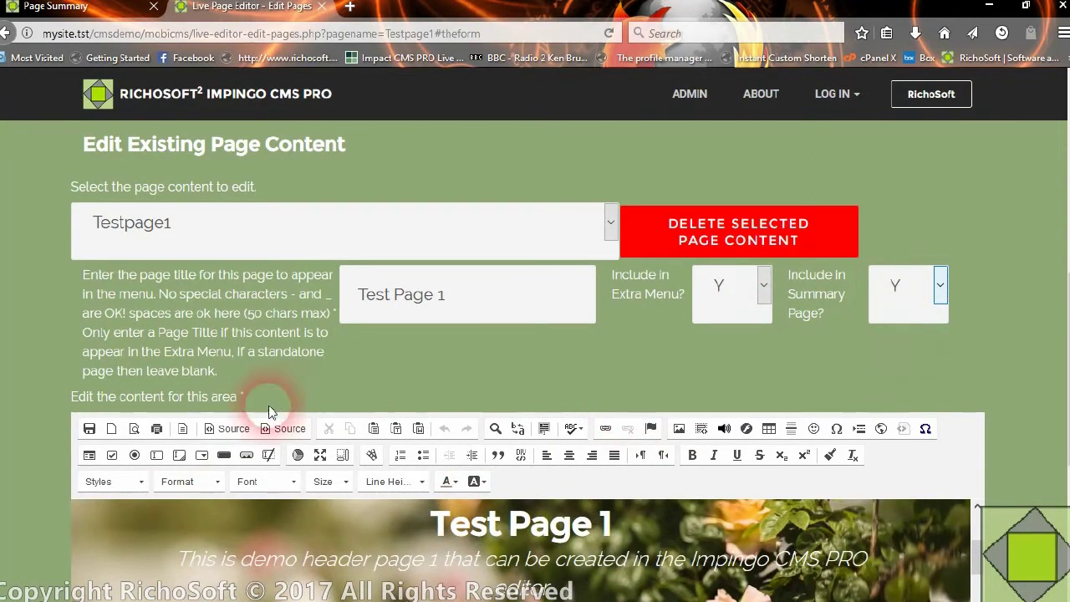
{"action": "left_click", "coordinate": [89, 429]}
{"action": "left_click", "coordinate": [315, 512]}
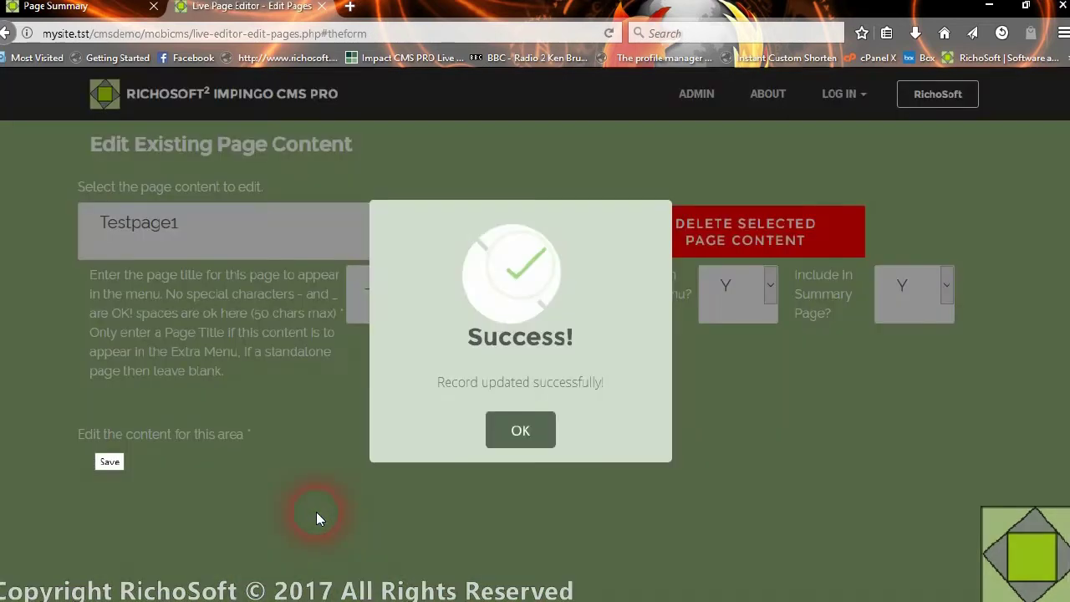
{"action": "left_click", "coordinate": [541, 430]}
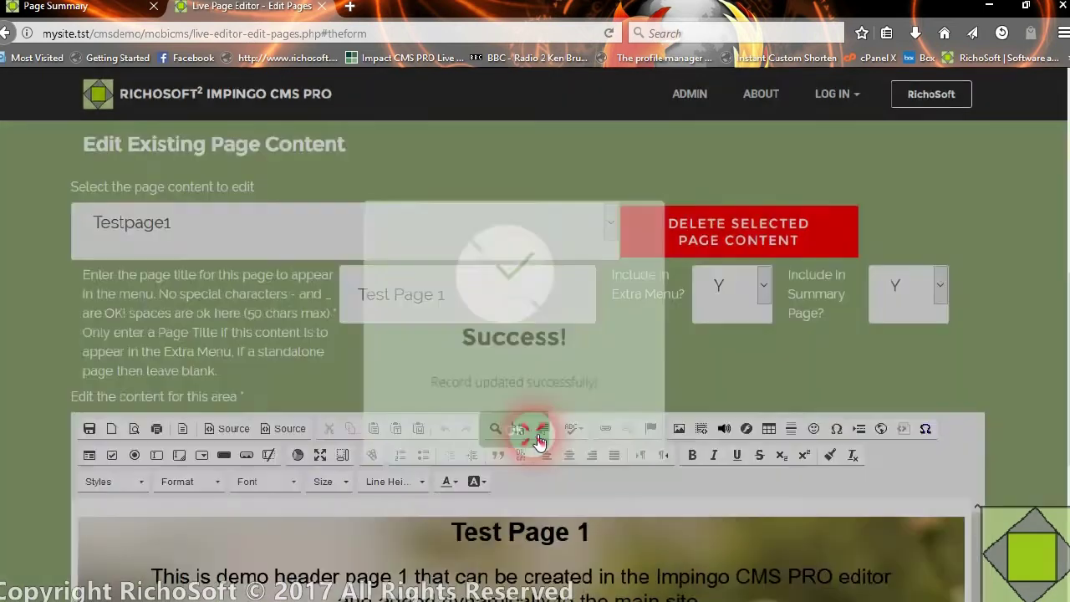
- Set testpage2's Include in Summary Page to Y and save it
{"action": "left_click", "coordinate": [212, 231]}
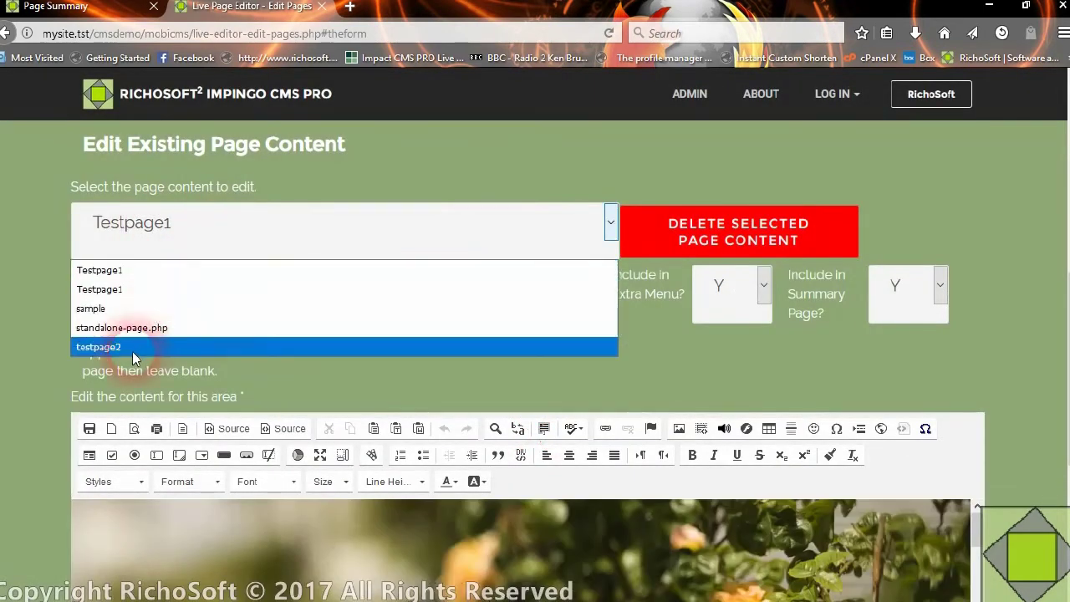
{"action": "left_click", "coordinate": [130, 347]}
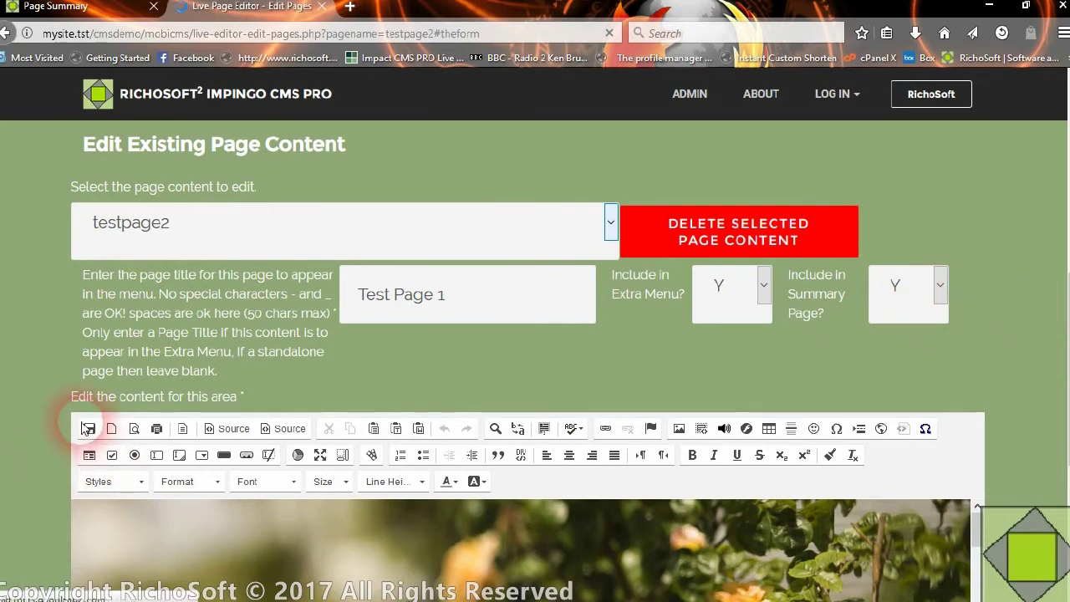
{"action": "left_click", "coordinate": [88, 428]}
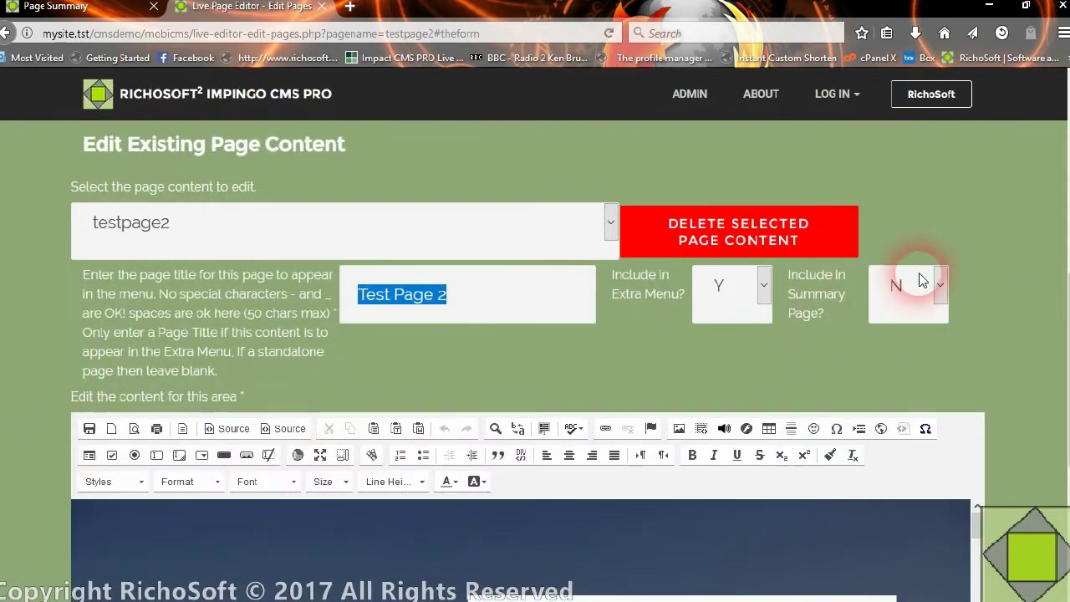
{"action": "left_click", "coordinate": [918, 284]}
{"action": "left_click", "coordinate": [888, 352]}
{"action": "left_click", "coordinate": [87, 428]}
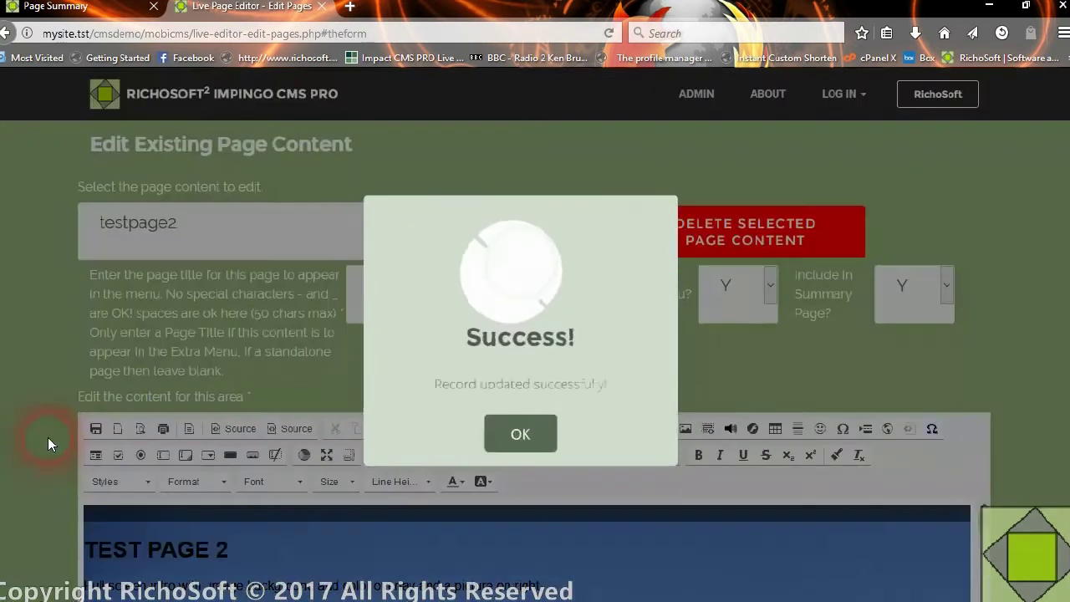
{"action": "left_click", "coordinate": [511, 451]}
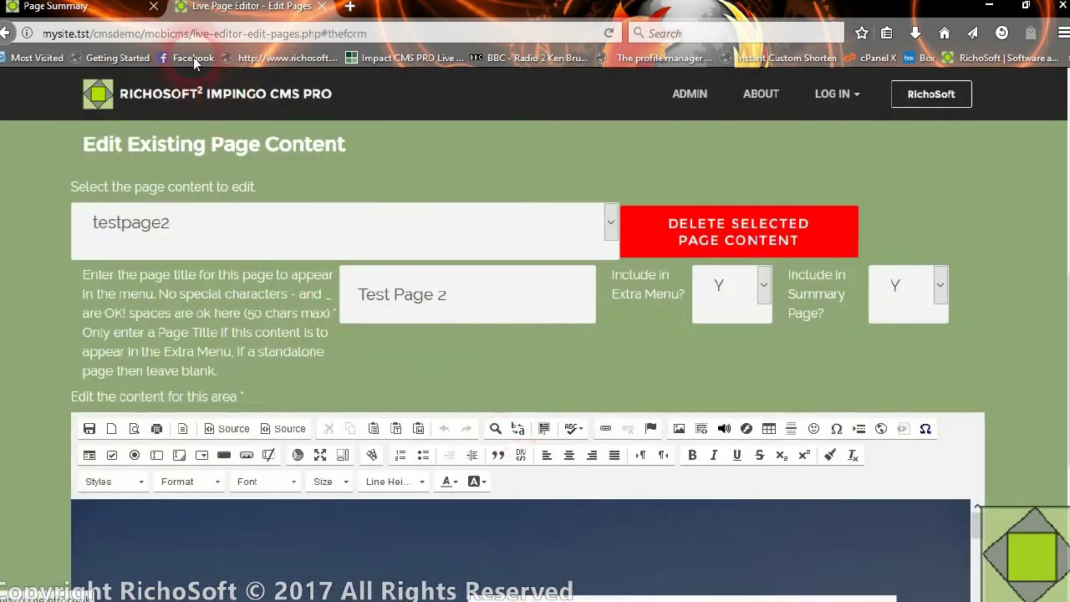
{"action": "left_click", "coordinate": [79, 7]}
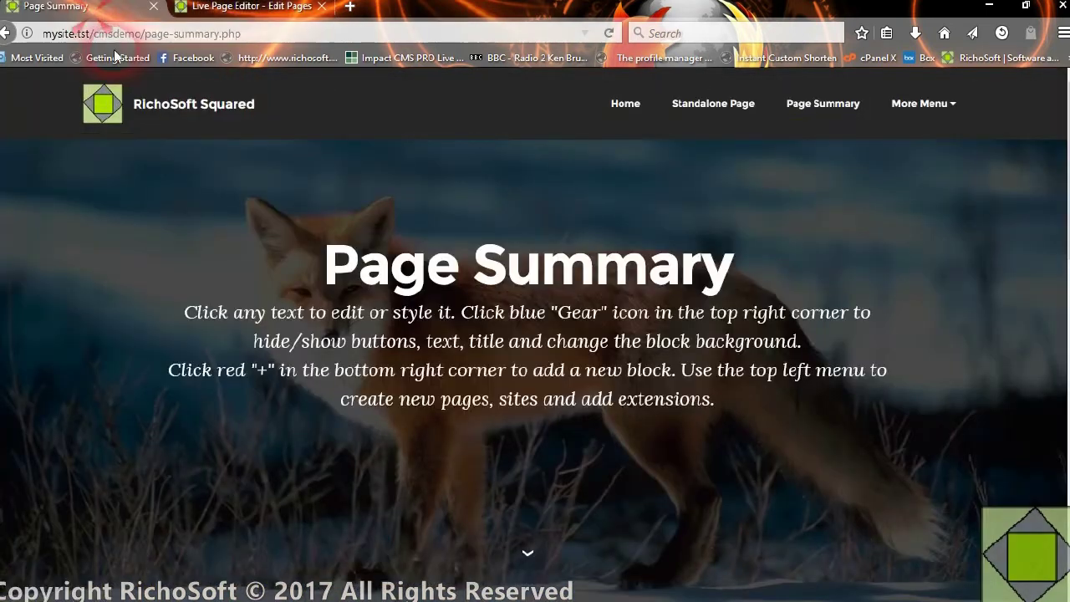
- Reload the Page Summary, open Test Page 1 from the table, then Test Page 2 from More Menu
{"action": "left_click", "coordinate": [608, 34]}
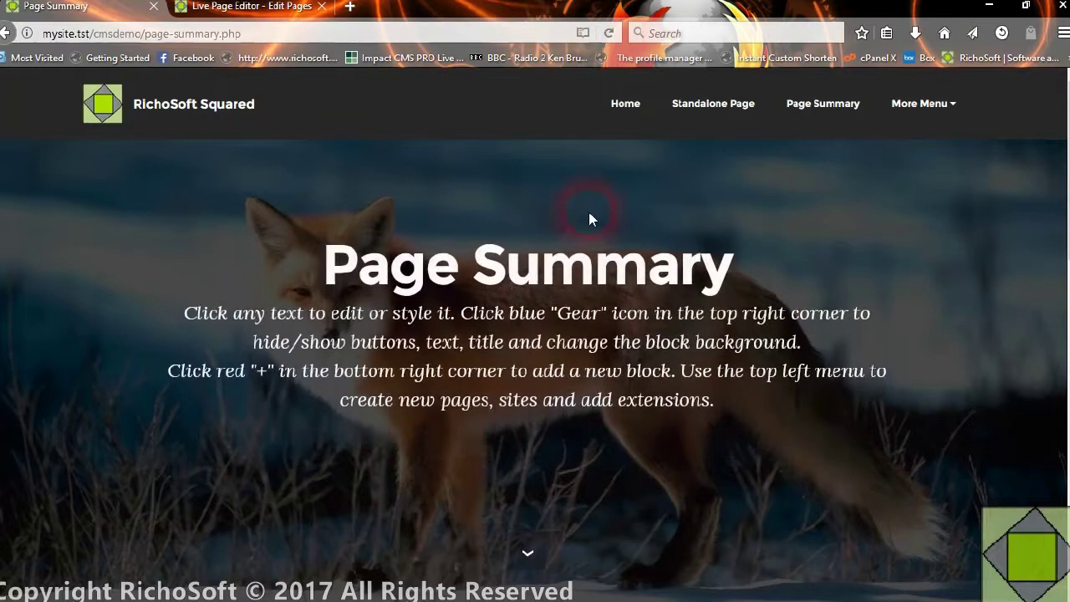
{"action": "scroll", "coordinate": [710, 276], "scroll_direction": "down", "scroll_amount": 5}
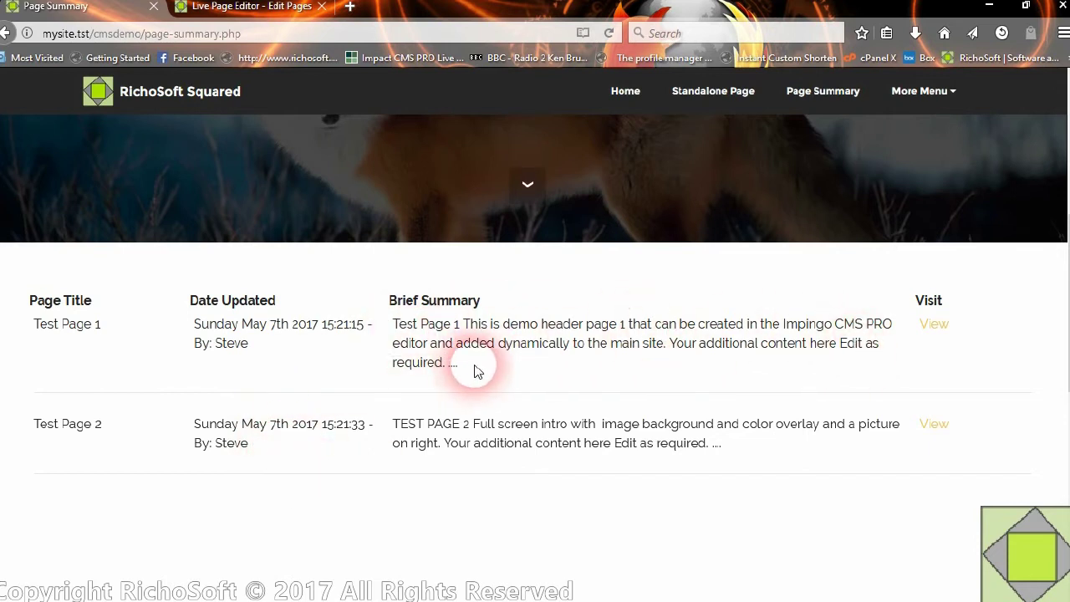
{"action": "left_click", "coordinate": [934, 325]}
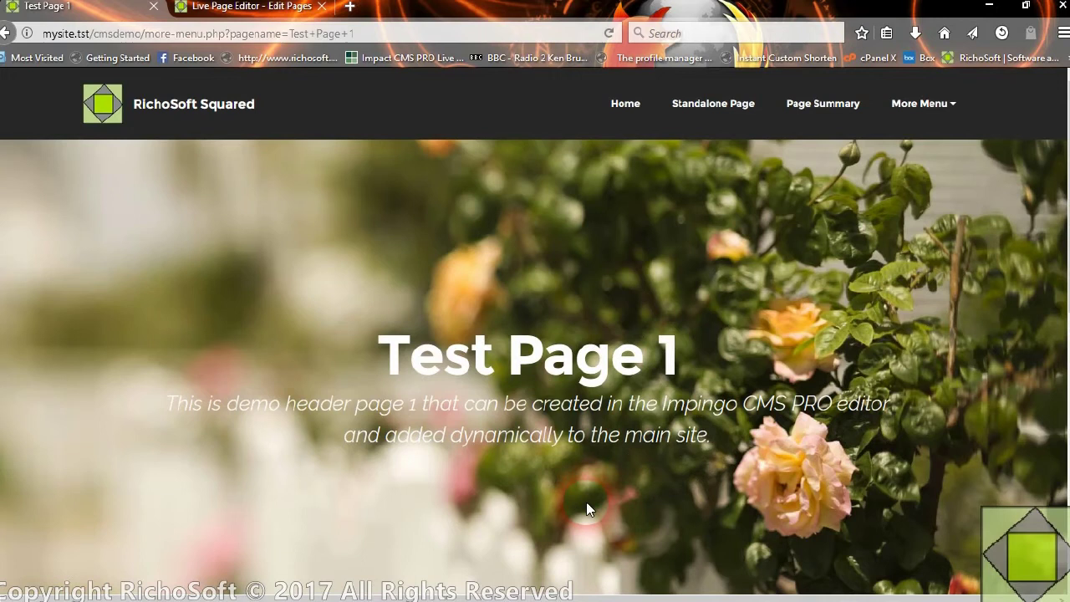
{"action": "left_click", "coordinate": [934, 111]}
{"action": "left_click", "coordinate": [925, 109]}
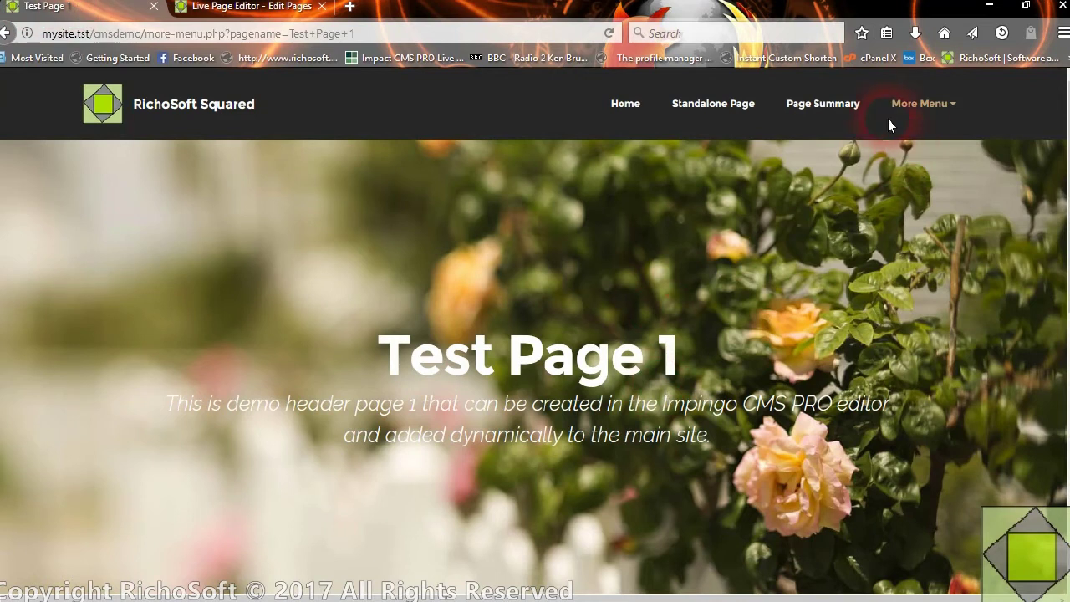
{"action": "left_click", "coordinate": [919, 104]}
{"action": "left_click", "coordinate": [932, 194]}
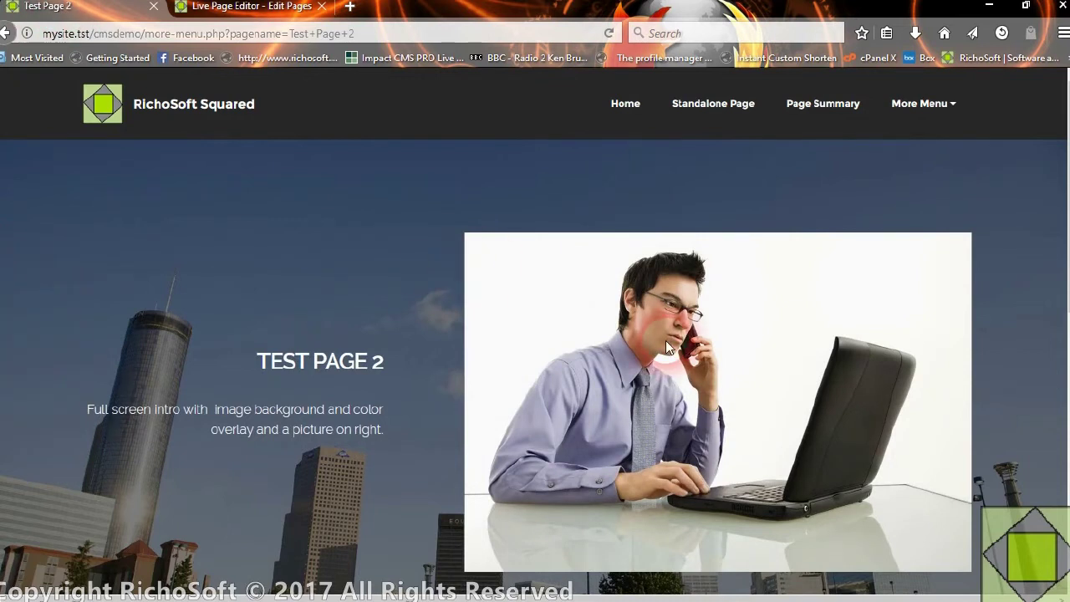
{"action": "scroll", "coordinate": [625, 316], "scroll_direction": "down", "scroll_amount": 3}
{"action": "scroll", "coordinate": [618, 313], "scroll_direction": "up", "scroll_amount": 3}
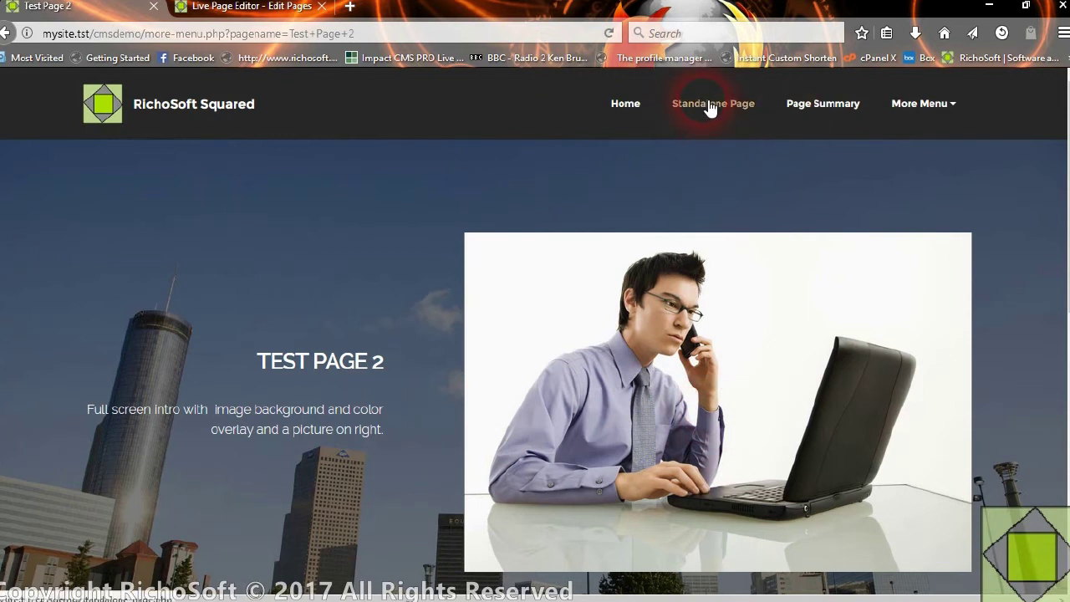
- Return to the Page Summary and check which pages the extra menu lists
{"action": "left_click", "coordinate": [824, 106]}
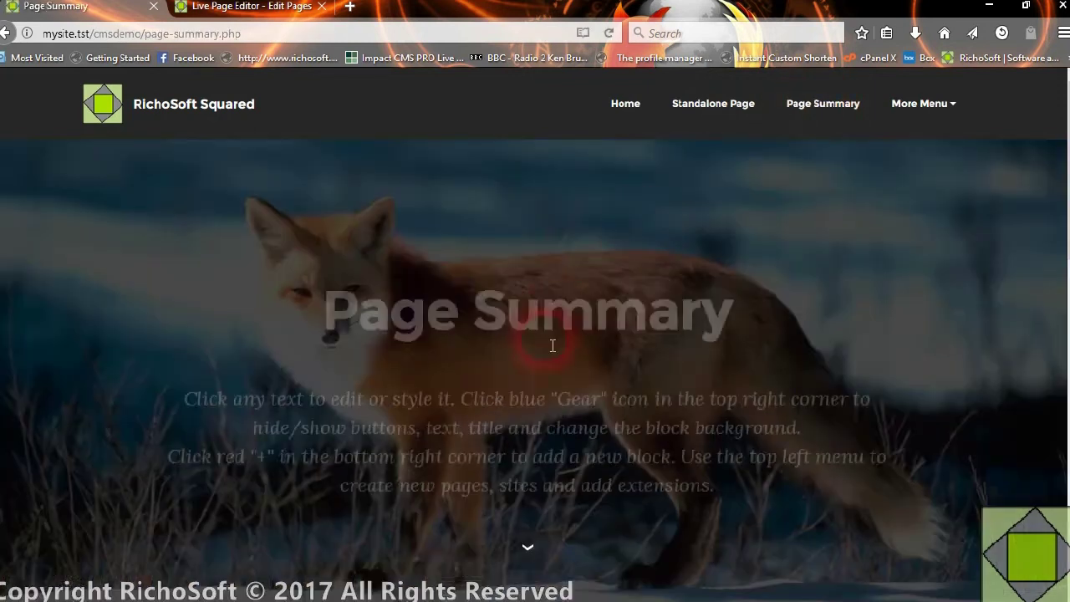
{"action": "scroll", "coordinate": [487, 389], "scroll_direction": "down", "scroll_amount": 5}
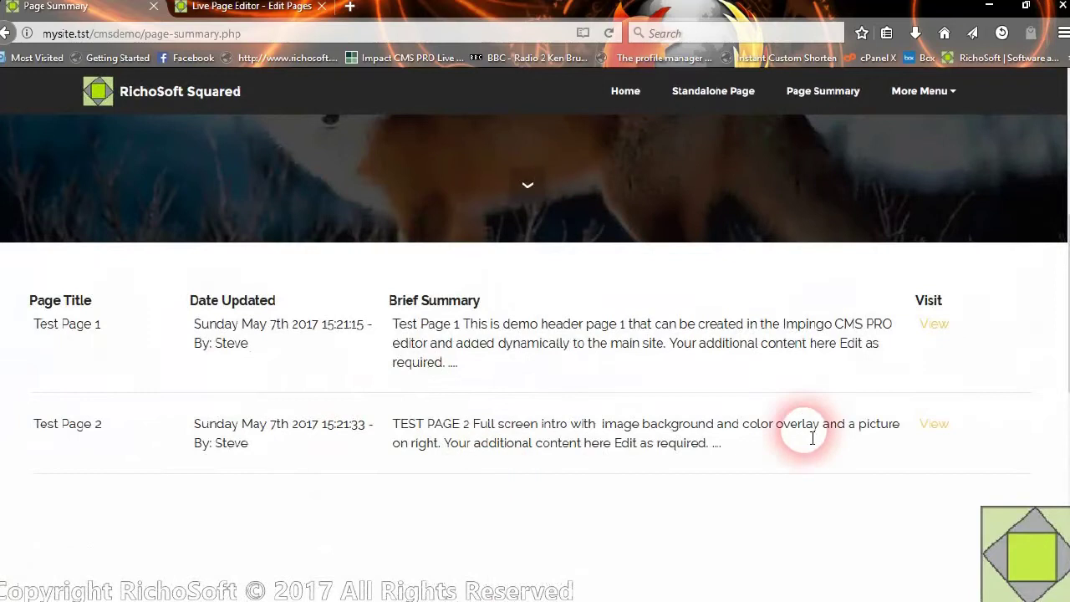
{"action": "scroll", "coordinate": [865, 337], "scroll_direction": "up", "scroll_amount": 2}
{"action": "scroll", "coordinate": [870, 203], "scroll_direction": "up", "scroll_amount": 2}
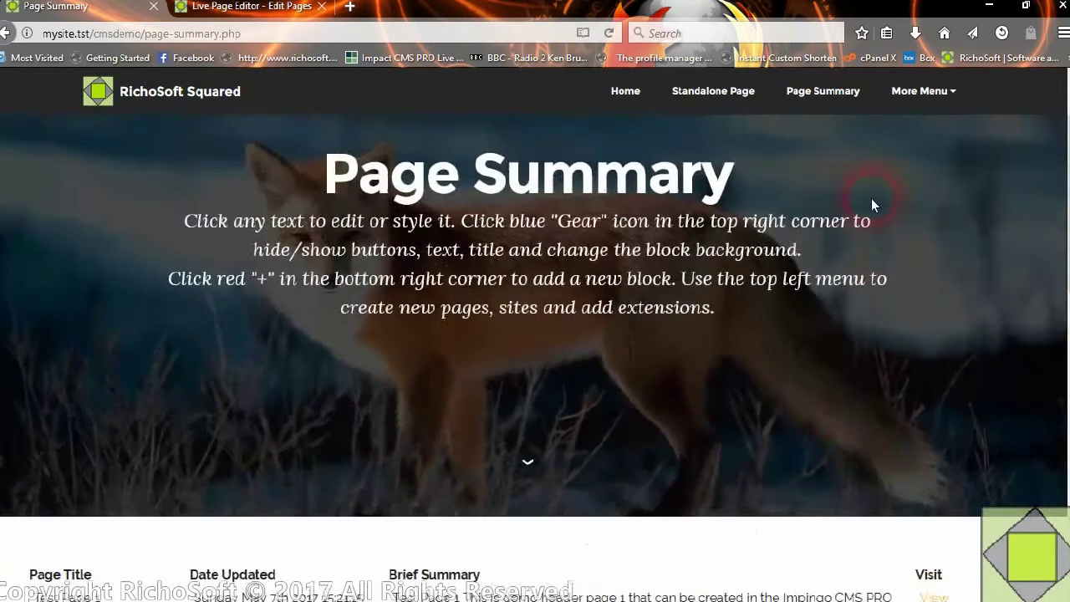
{"action": "left_click", "coordinate": [927, 96]}
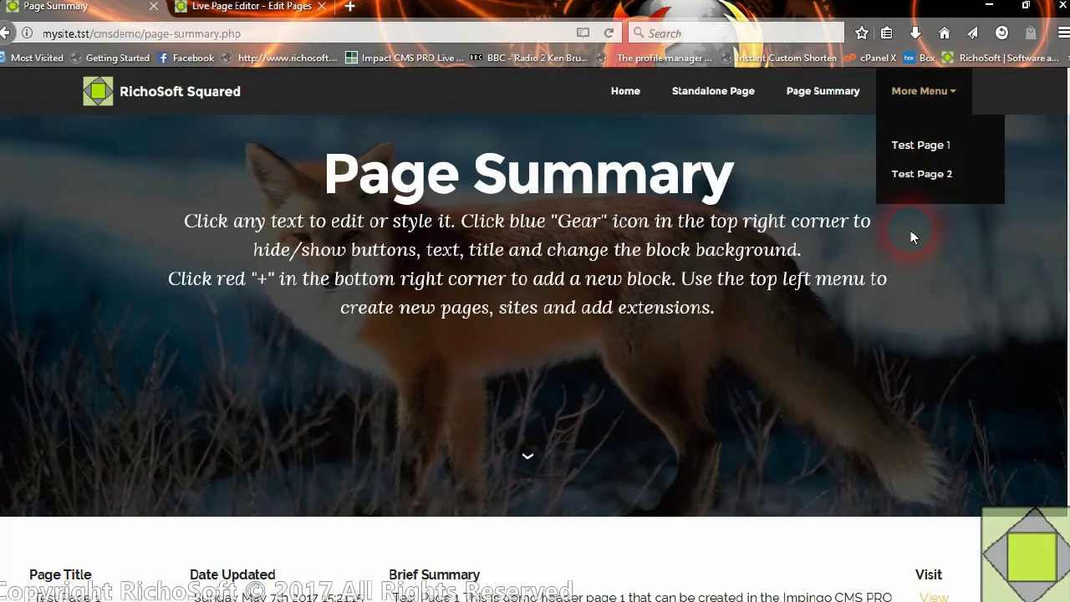
{"action": "left_click", "coordinate": [246, 7]}
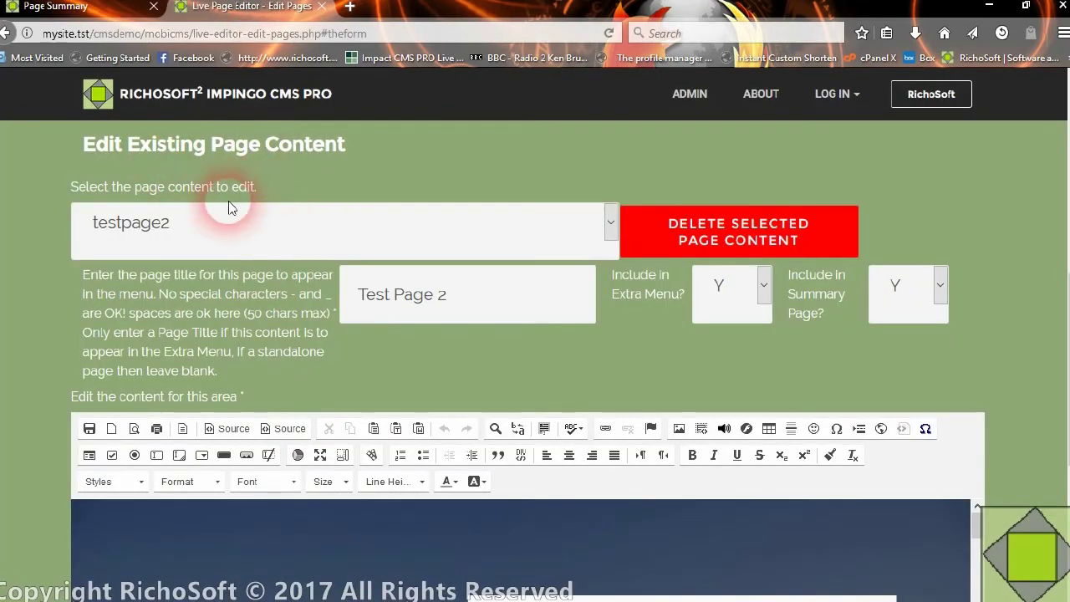
- Set standalone-page.php's Include in Extra Menu and Include in Summary Page to Y and save
{"action": "left_click", "coordinate": [216, 221]}
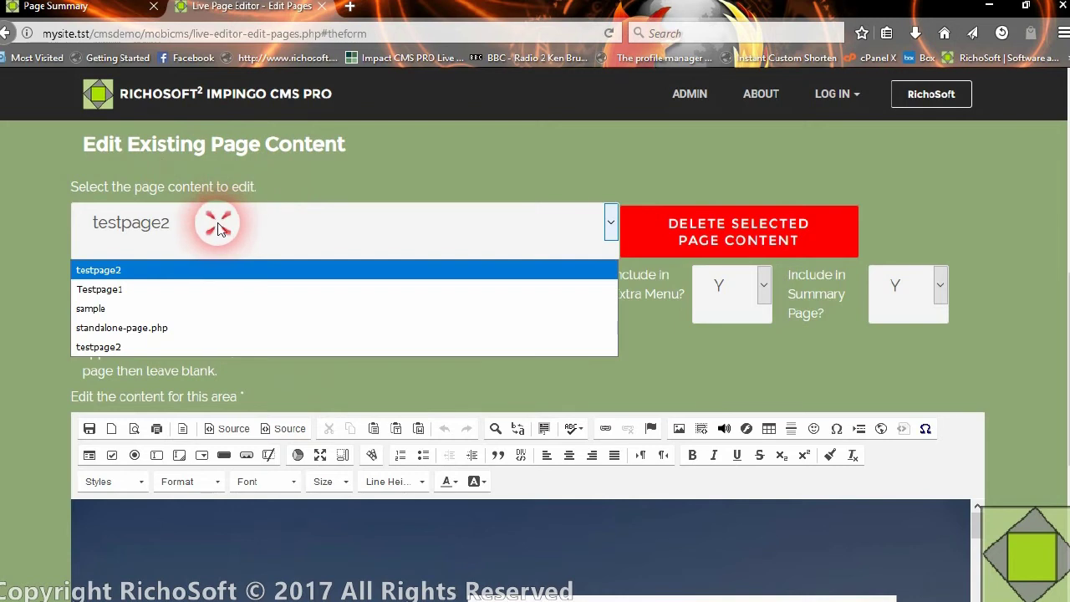
{"action": "left_click", "coordinate": [145, 327]}
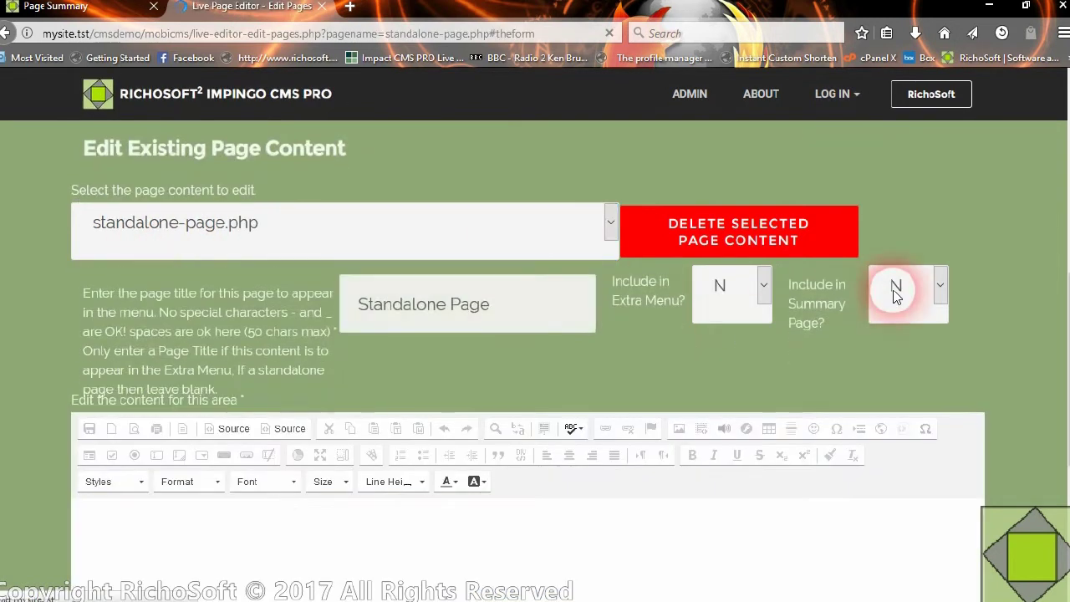
{"action": "left_click", "coordinate": [719, 285]}
{"action": "left_click", "coordinate": [705, 351]}
{"action": "left_click", "coordinate": [878, 286]}
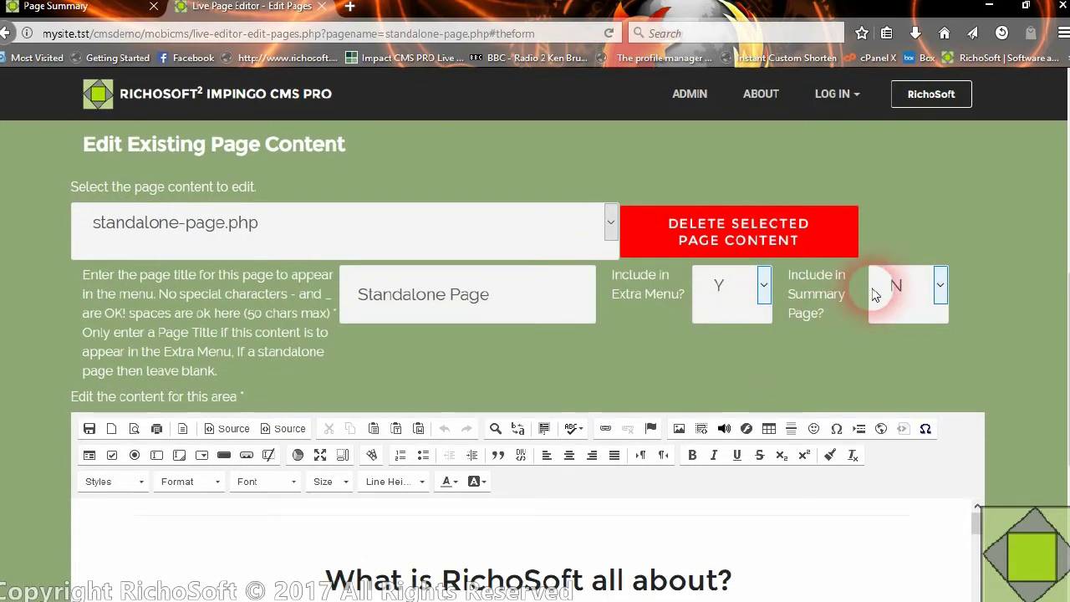
{"action": "left_click", "coordinate": [881, 351]}
{"action": "left_click", "coordinate": [88, 429]}
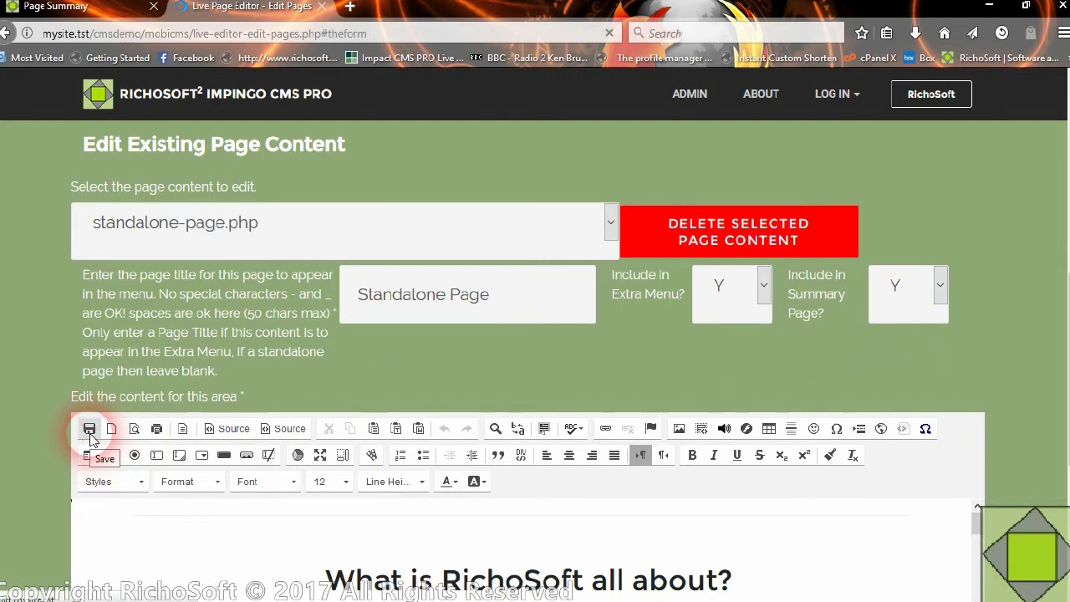
{"action": "left_click", "coordinate": [89, 431]}
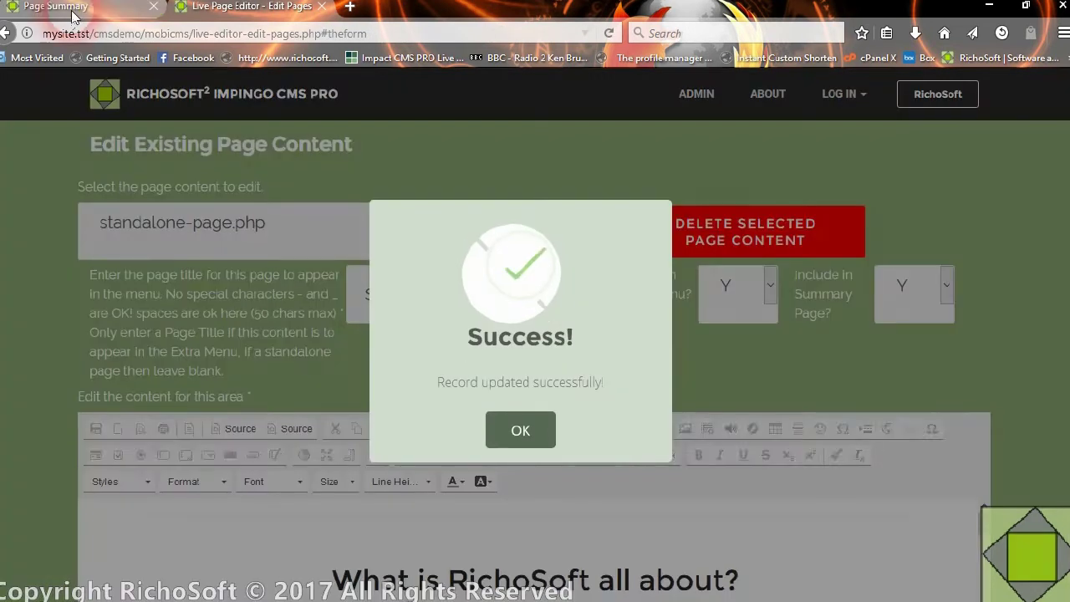
{"action": "left_click", "coordinate": [215, 248]}
{"action": "left_click", "coordinate": [495, 441]}
- Reload the live Page Summary and check the extra menu for the new Standalone Page entry
{"action": "left_click", "coordinate": [73, 5]}
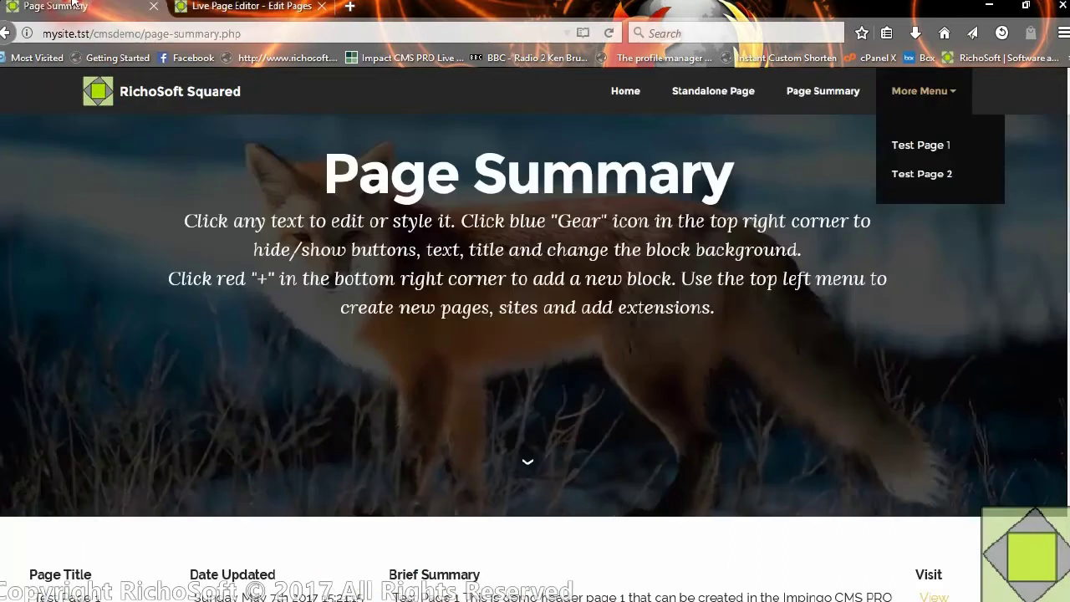
{"action": "left_click", "coordinate": [605, 36]}
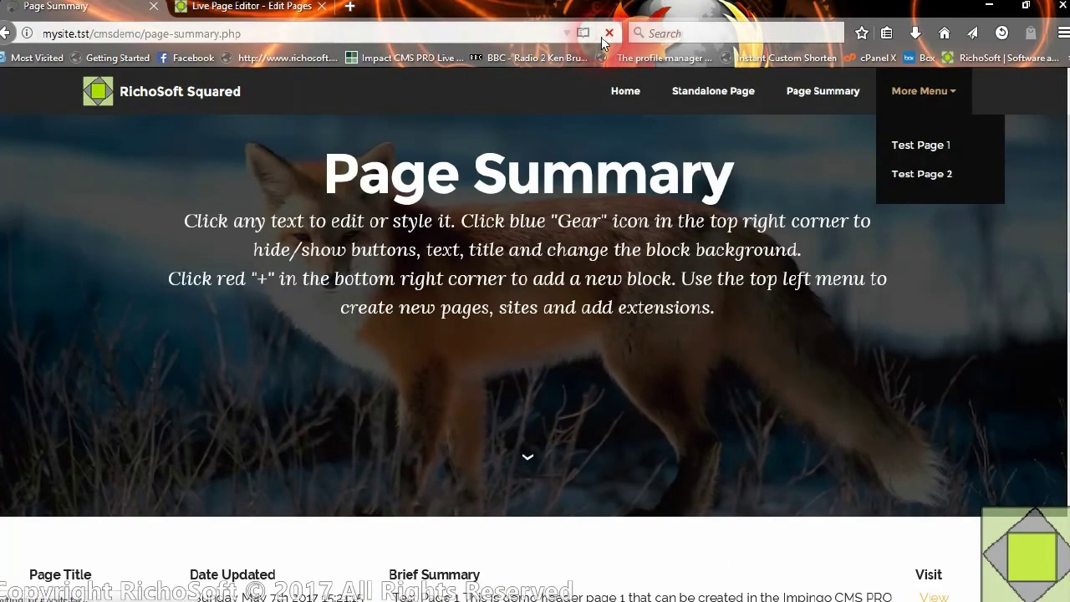
{"action": "left_click", "coordinate": [352, 142]}
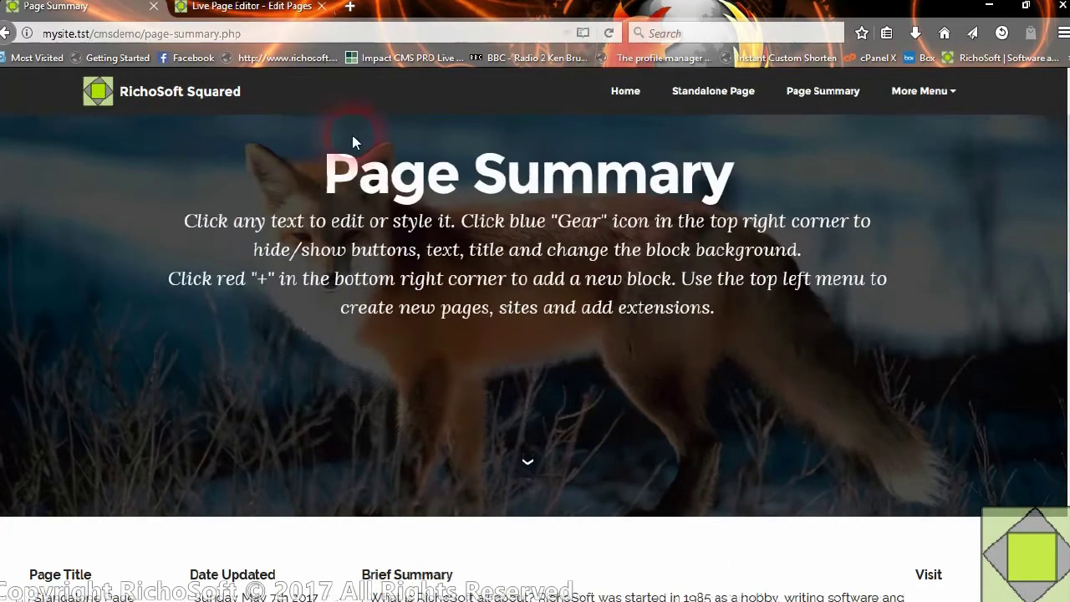
{"action": "left_click", "coordinate": [930, 99]}
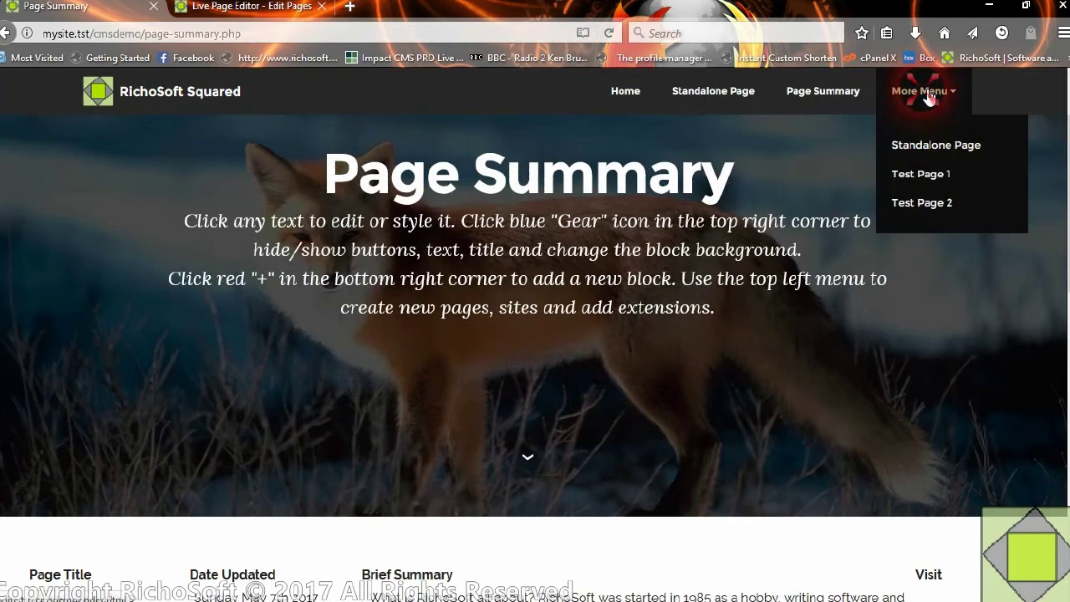
- Open Standalone Page from the More Menu, then again from the Page Summary table's View link
{"action": "left_click", "coordinate": [930, 154]}
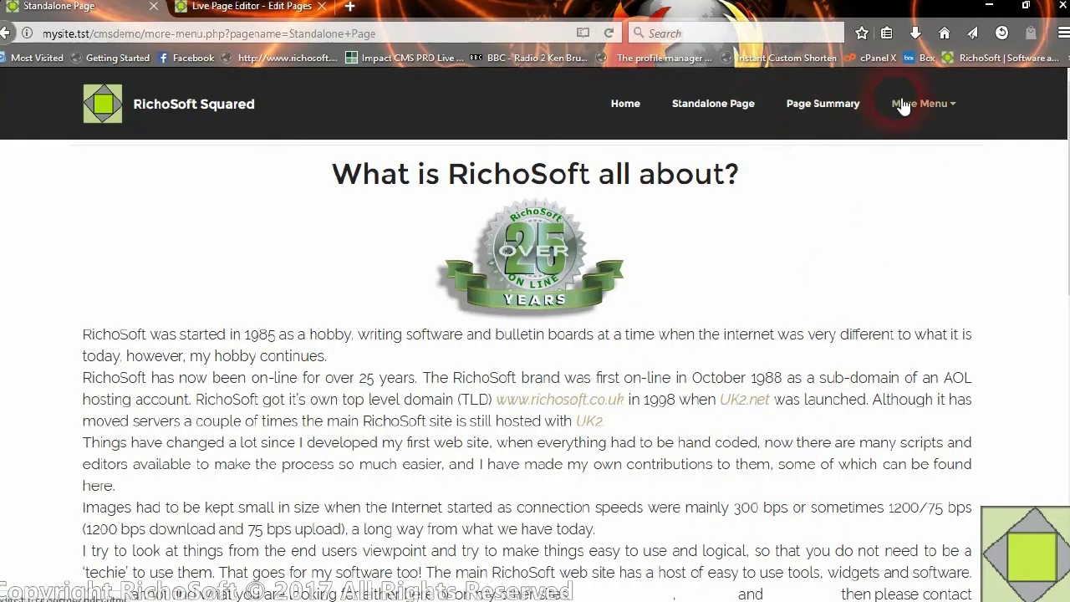
{"action": "left_click", "coordinate": [823, 111]}
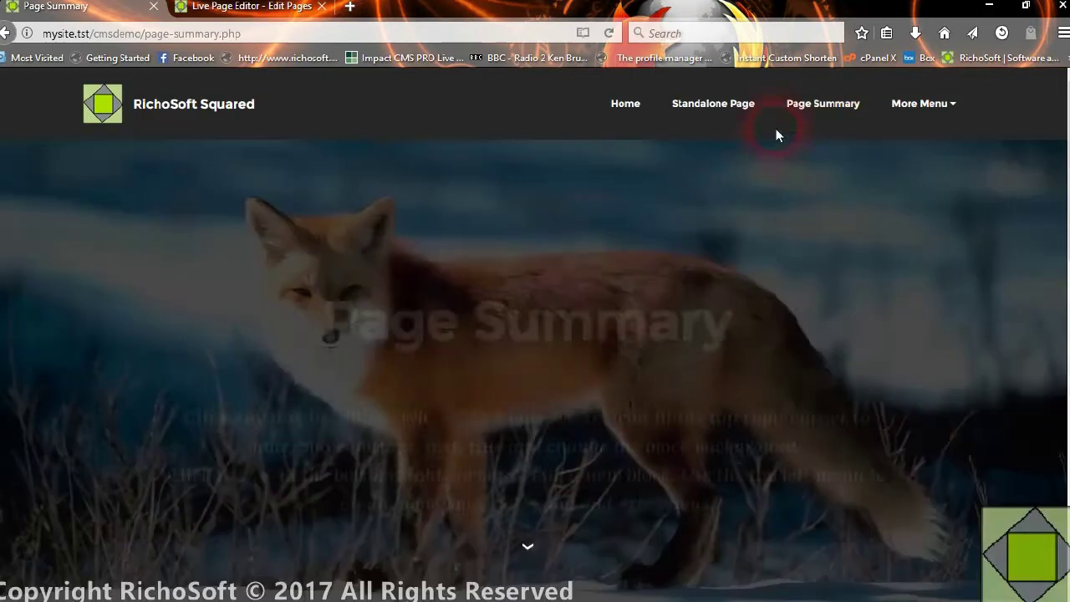
{"action": "scroll", "coordinate": [404, 378], "scroll_direction": "down", "scroll_amount": 5}
{"action": "scroll", "coordinate": [200, 386], "scroll_direction": "down", "scroll_amount": 2}
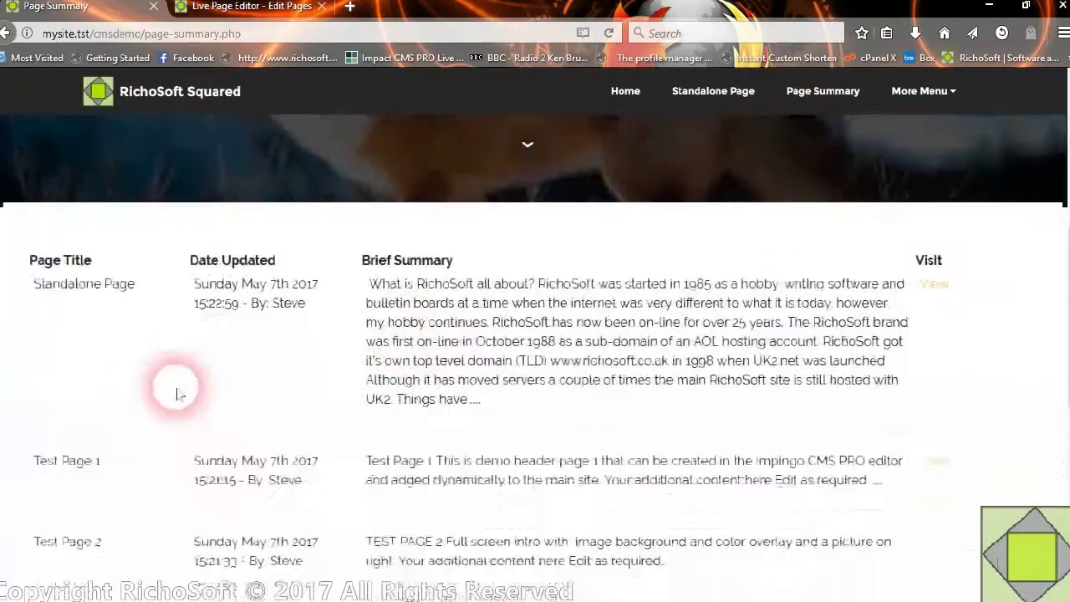
{"action": "left_click", "coordinate": [947, 237]}
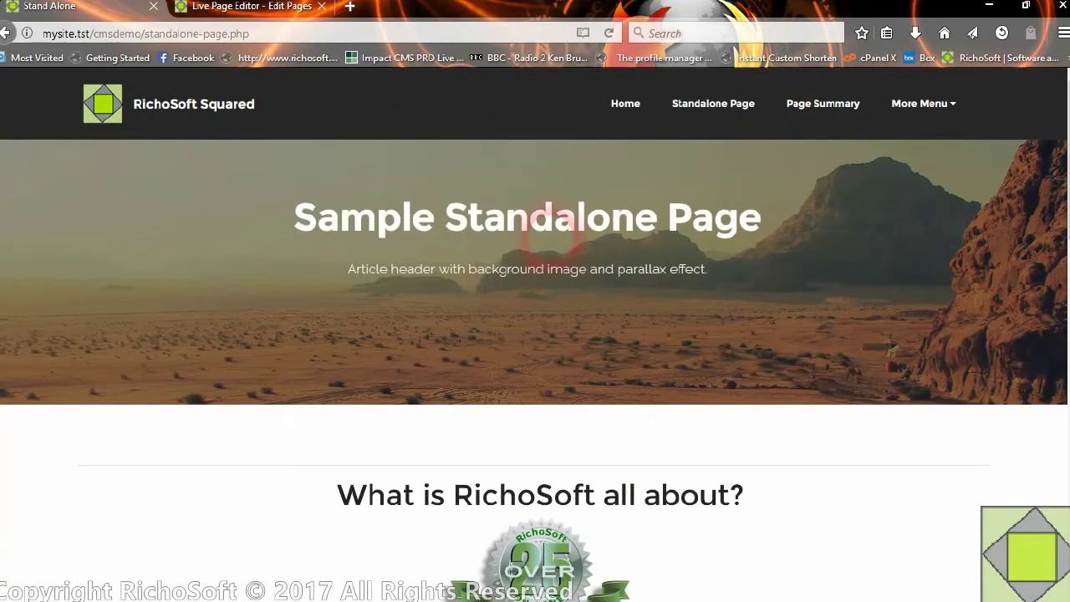
{"action": "scroll", "coordinate": [667, 502], "scroll_direction": "down", "scroll_amount": 4}
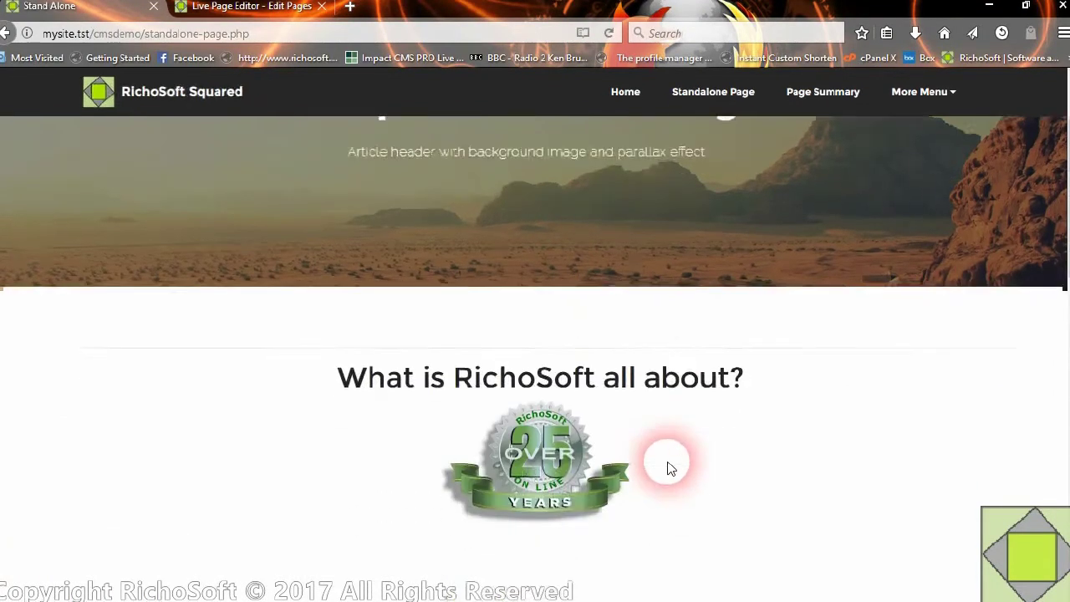
{"action": "scroll", "coordinate": [660, 477], "scroll_direction": "down", "scroll_amount": 4}
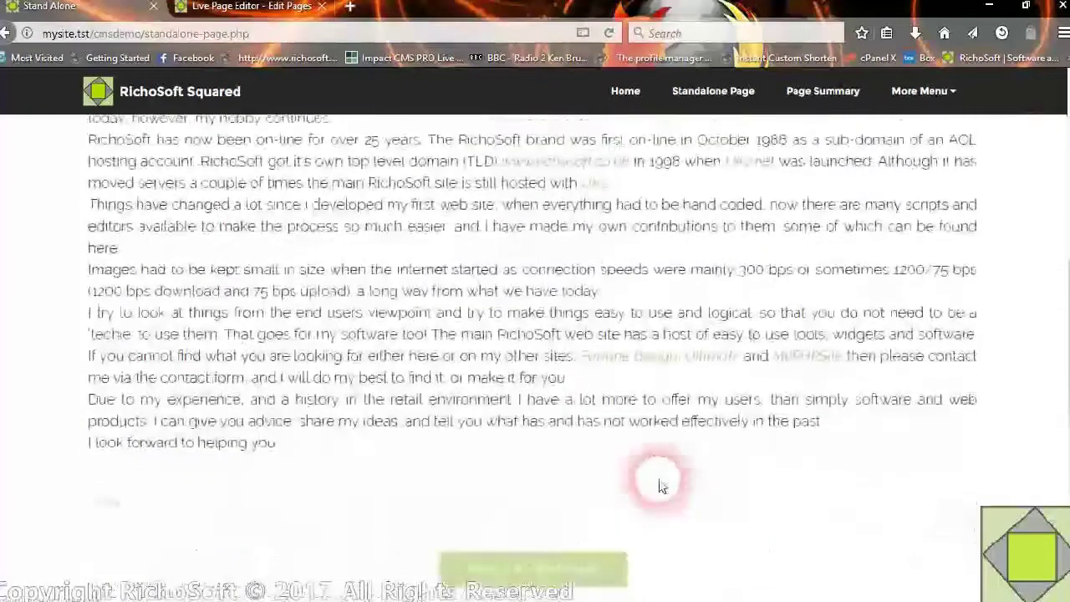
{"action": "scroll", "coordinate": [631, 456], "scroll_direction": "up", "scroll_amount": 10}
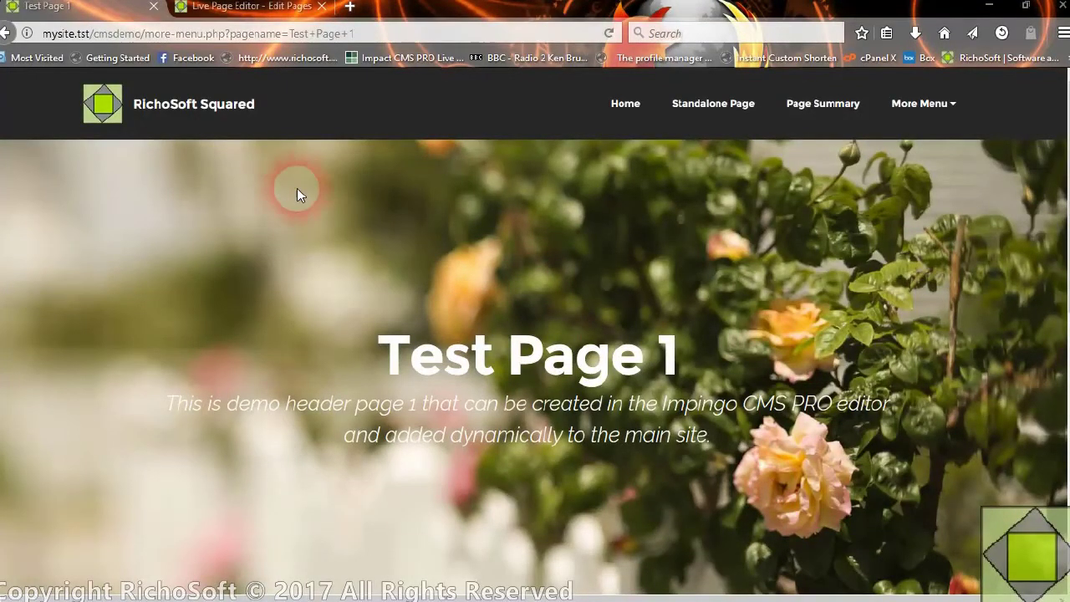
- Select Testpage1 for editing in the Live Page Editor
{"action": "left_click", "coordinate": [259, 7]}
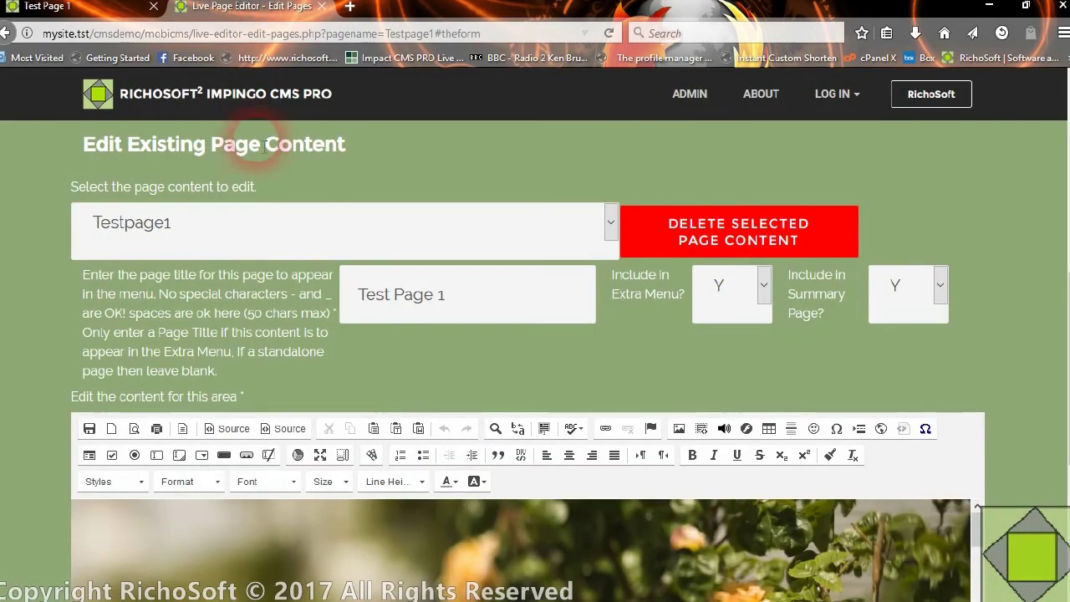
{"action": "left_click", "coordinate": [210, 232]}
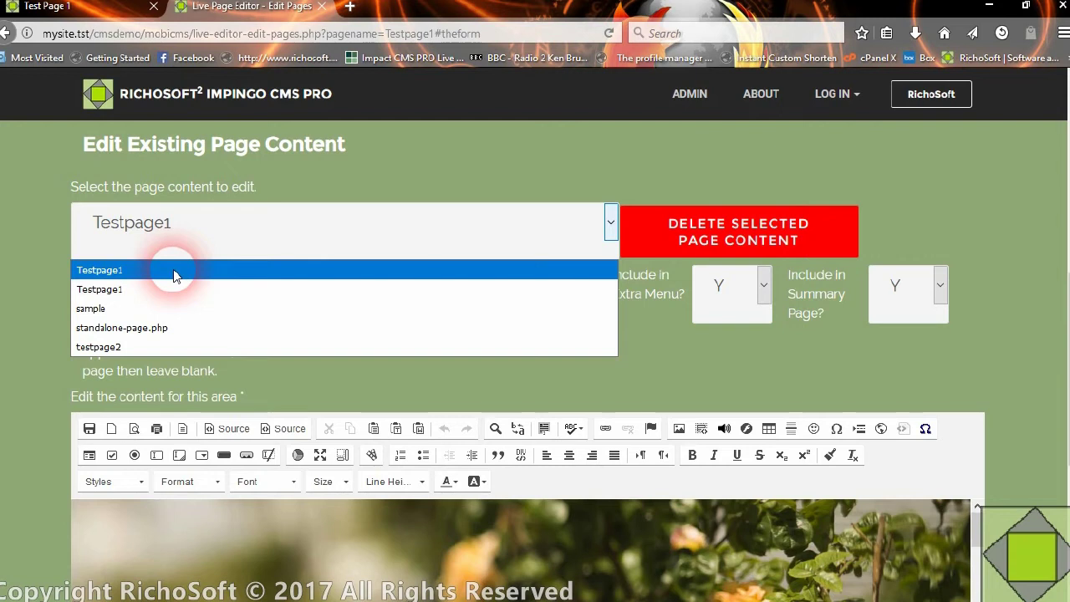
{"action": "left_click", "coordinate": [174, 271]}
- Set Include in Extra Menu and Include in Summary Page to N, then save Testpage1
{"action": "left_click", "coordinate": [727, 289]}
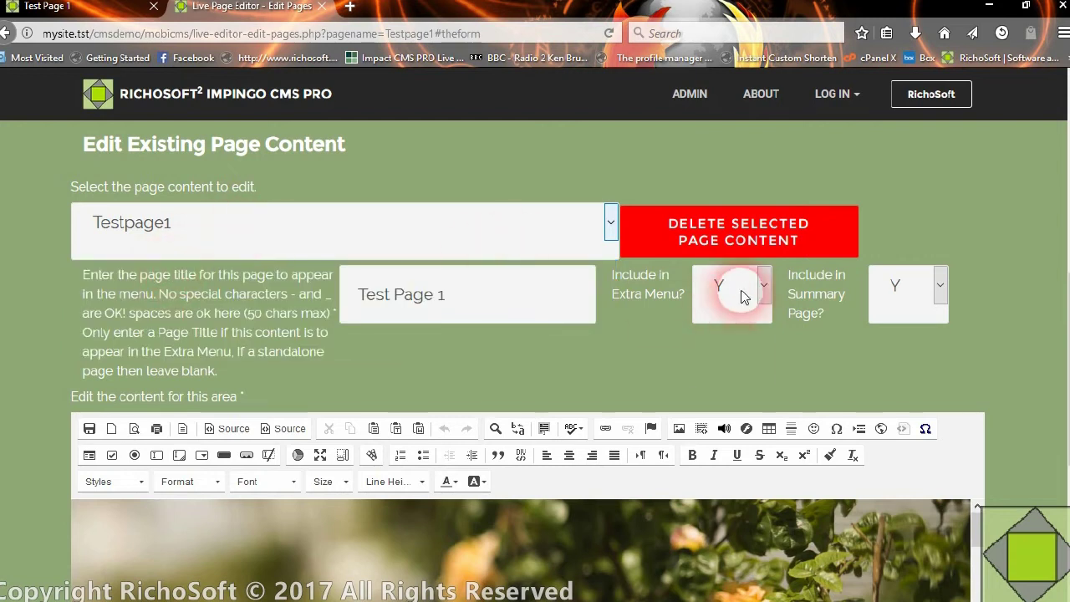
{"action": "left_click", "coordinate": [704, 368]}
{"action": "left_click", "coordinate": [919, 294]}
{"action": "left_click", "coordinate": [905, 372]}
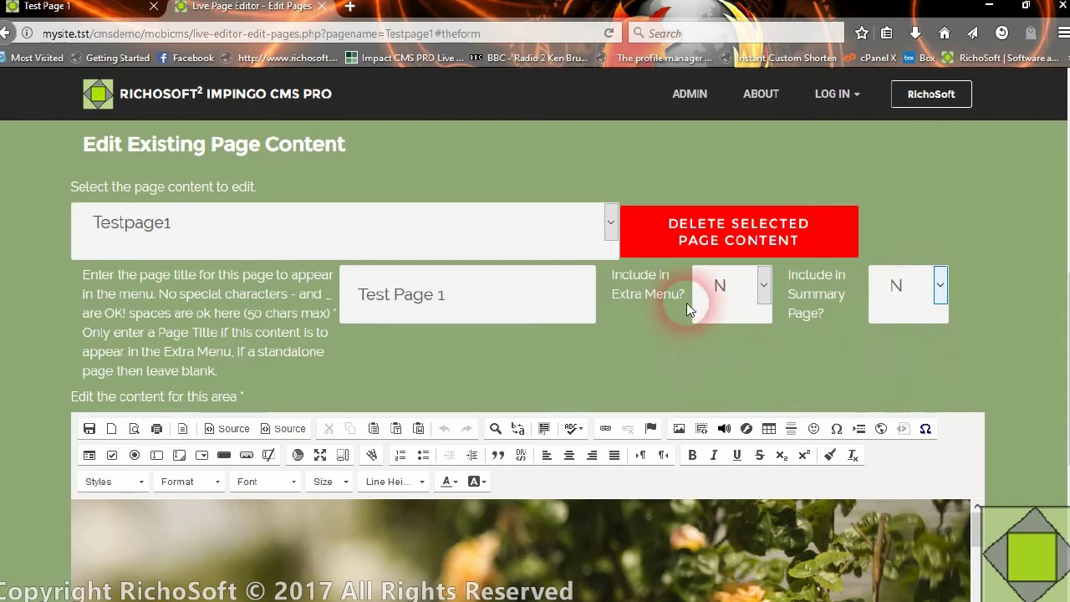
{"action": "left_click", "coordinate": [86, 428]}
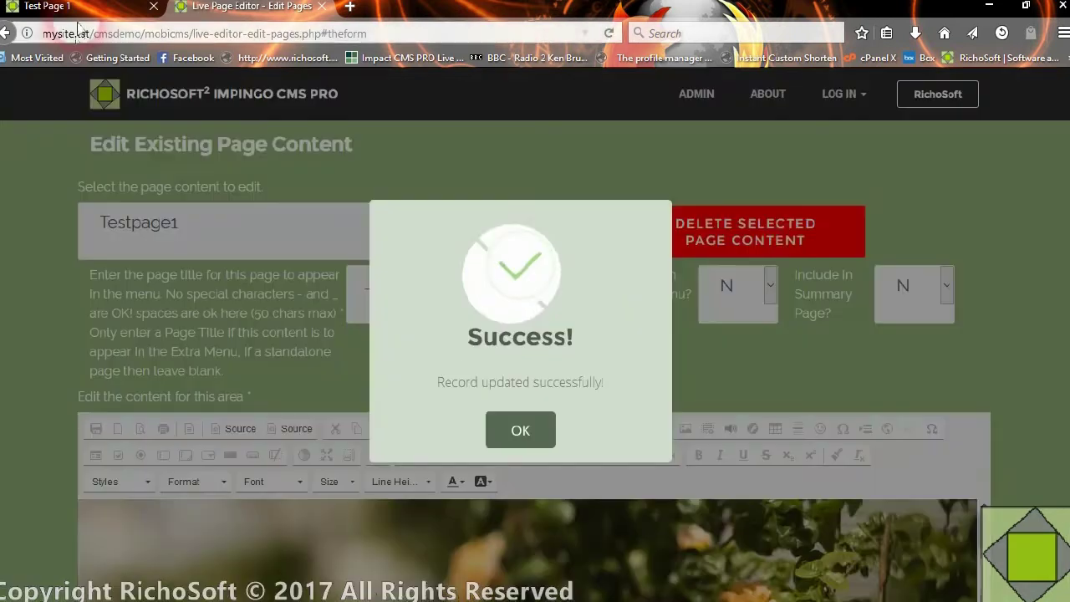
{"action": "left_click", "coordinate": [520, 436]}
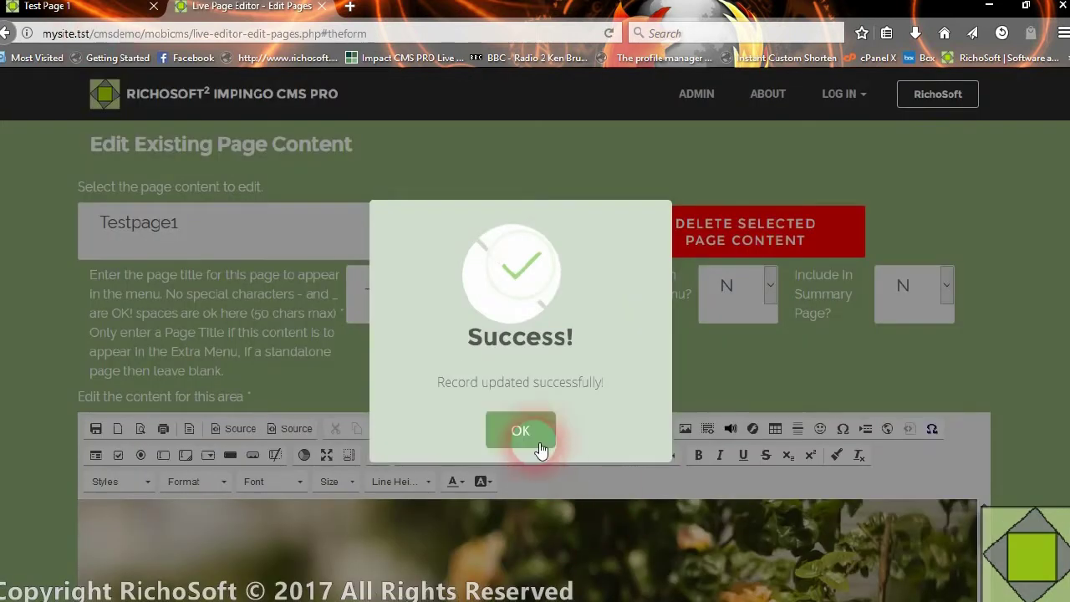
{"action": "left_click", "coordinate": [120, 15]}
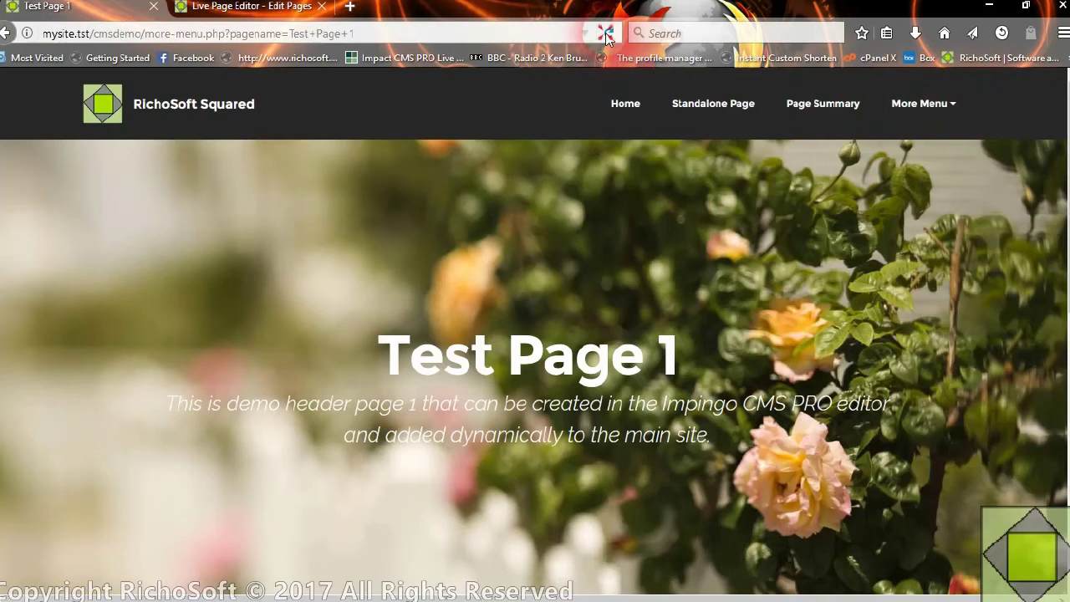
- Reload the live site and visit Test Page 2 from the More Menu
{"action": "left_click", "coordinate": [619, 103]}
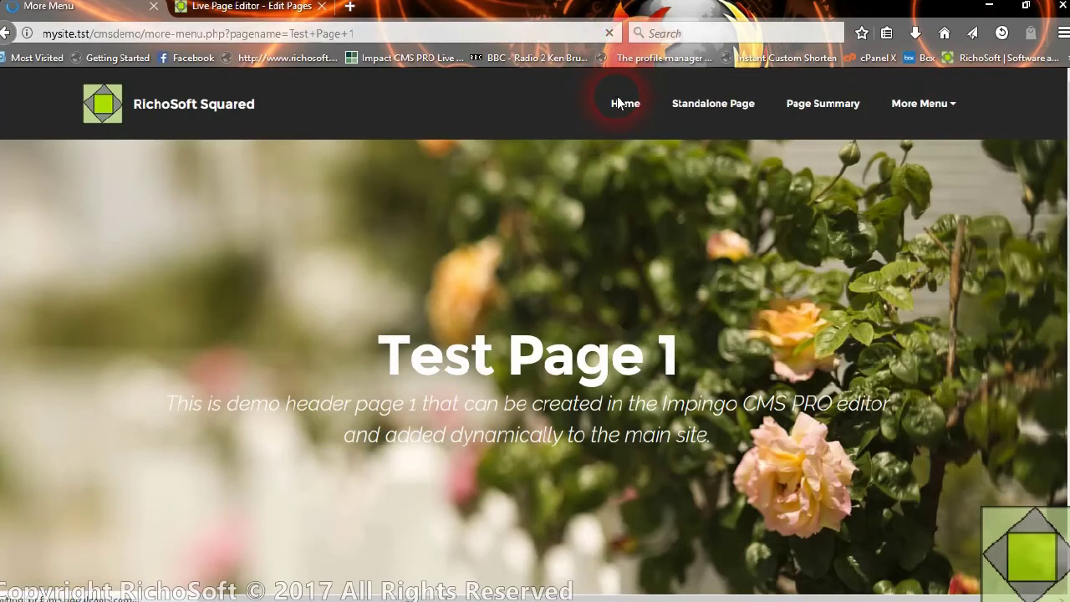
{"action": "left_click", "coordinate": [909, 105]}
{"action": "left_click", "coordinate": [928, 200]}
{"action": "left_click", "coordinate": [908, 109]}
{"action": "left_click", "coordinate": [928, 191]}
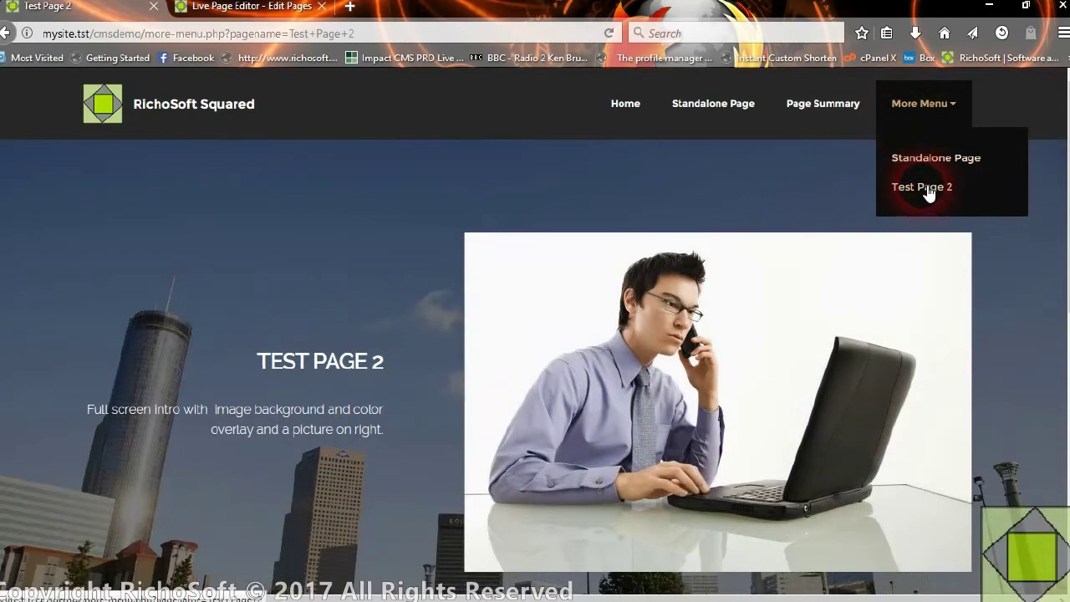
{"action": "left_click", "coordinate": [912, 109]}
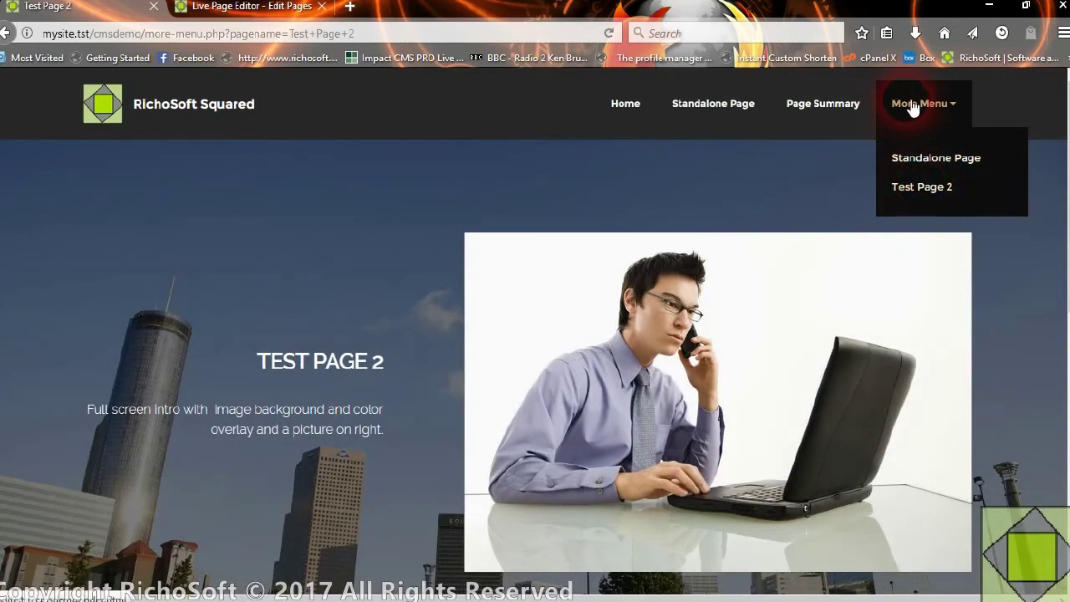
- View the Page Summary table listing only Standalone Page and Test Page 2
{"action": "left_click", "coordinate": [830, 115]}
{"action": "scroll", "coordinate": [535, 326], "scroll_direction": "down", "scroll_amount": 3}
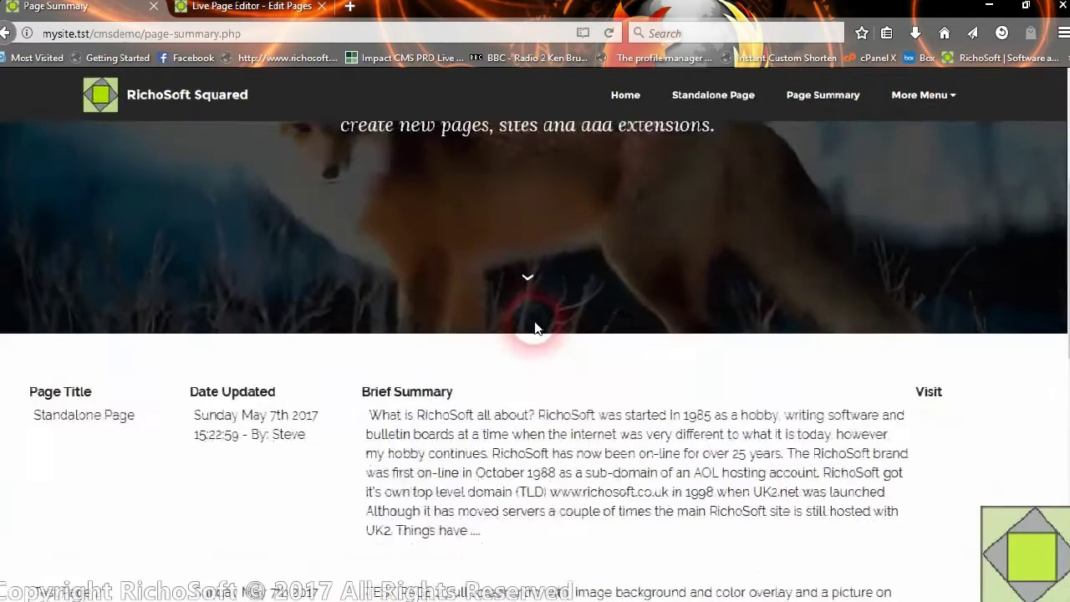
{"action": "scroll", "coordinate": [535, 328], "scroll_direction": "down", "scroll_amount": 2}
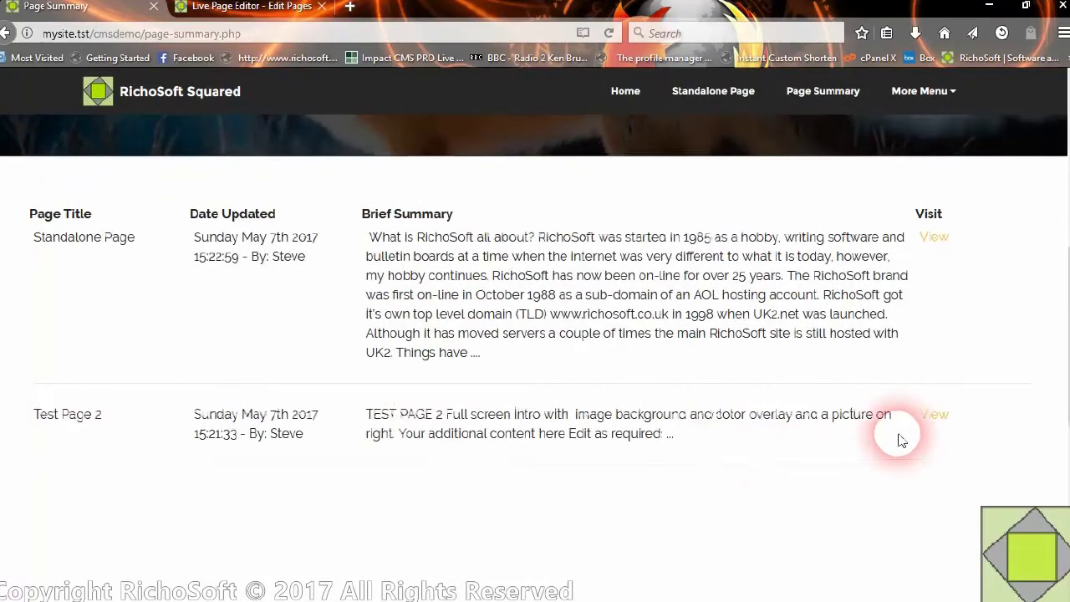
{"action": "scroll", "coordinate": [898, 437], "scroll_direction": "up", "scroll_amount": 3}
- Set Testpage1's Include in Extra Menu and Include in Summary Page back to Y and save
{"action": "left_click", "coordinate": [250, 6]}
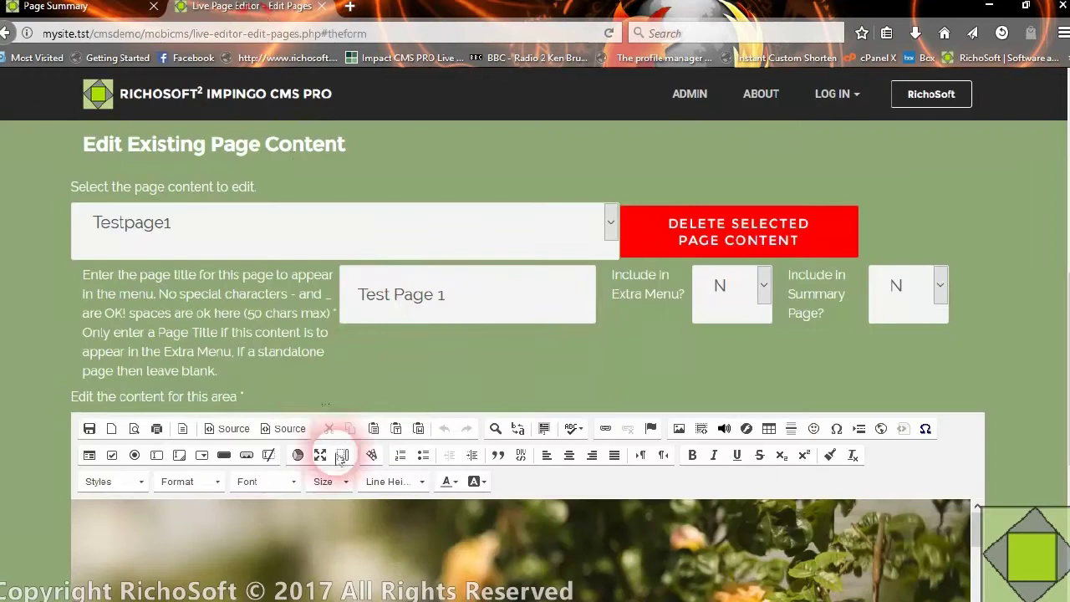
{"action": "left_click", "coordinate": [732, 296]}
{"action": "left_click", "coordinate": [897, 287]}
{"action": "left_click", "coordinate": [878, 343]}
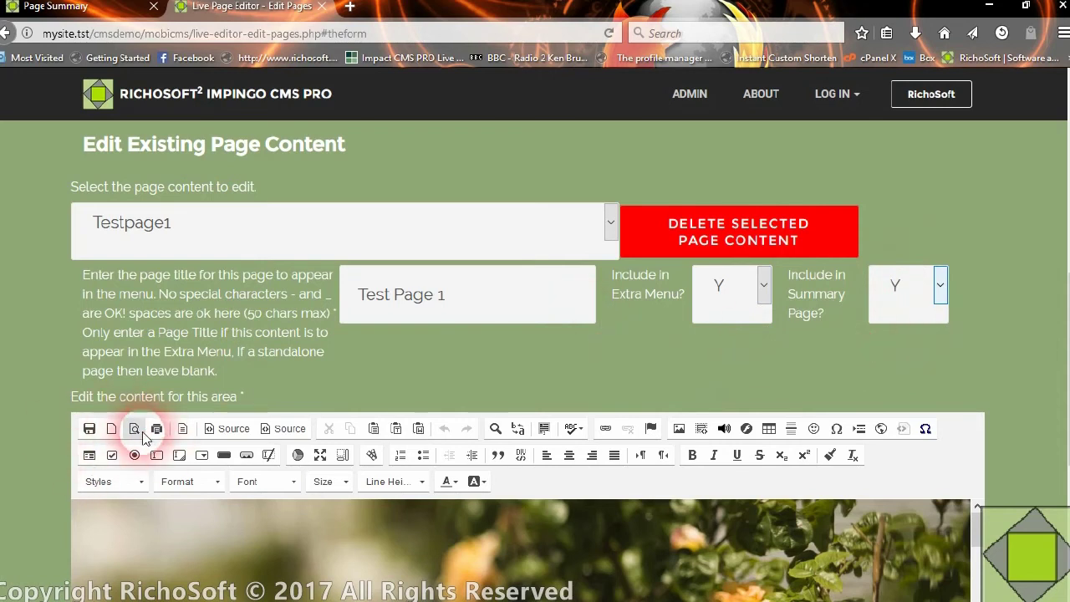
{"action": "left_click", "coordinate": [89, 428]}
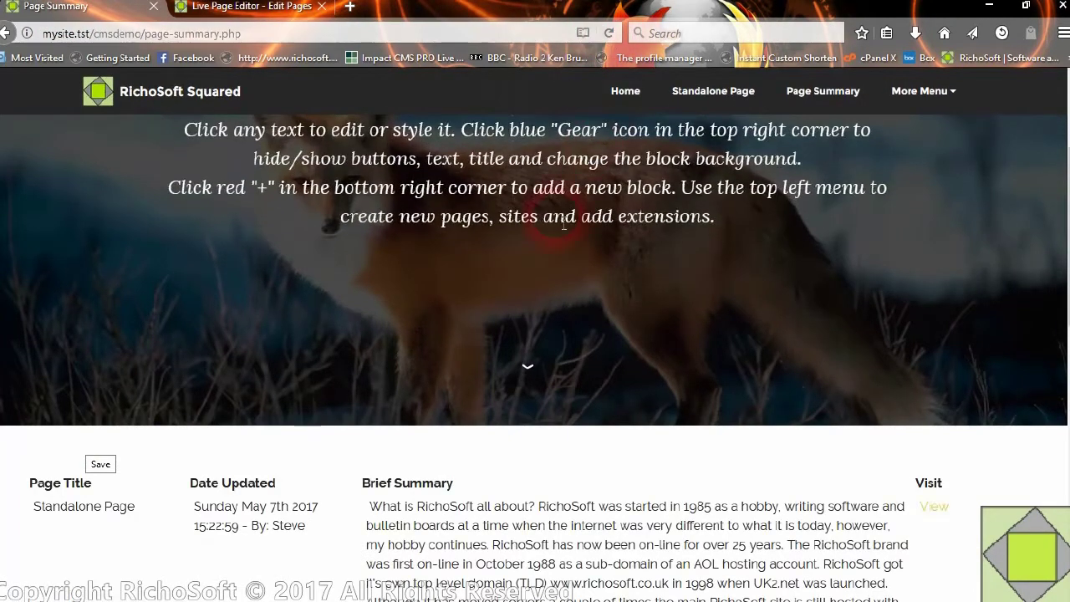
- Confirm Test Page 1 reappears in the More Menu and the reloaded Page Summary table
{"action": "scroll", "coordinate": [164, 325], "scroll_direction": "down", "scroll_amount": 3}
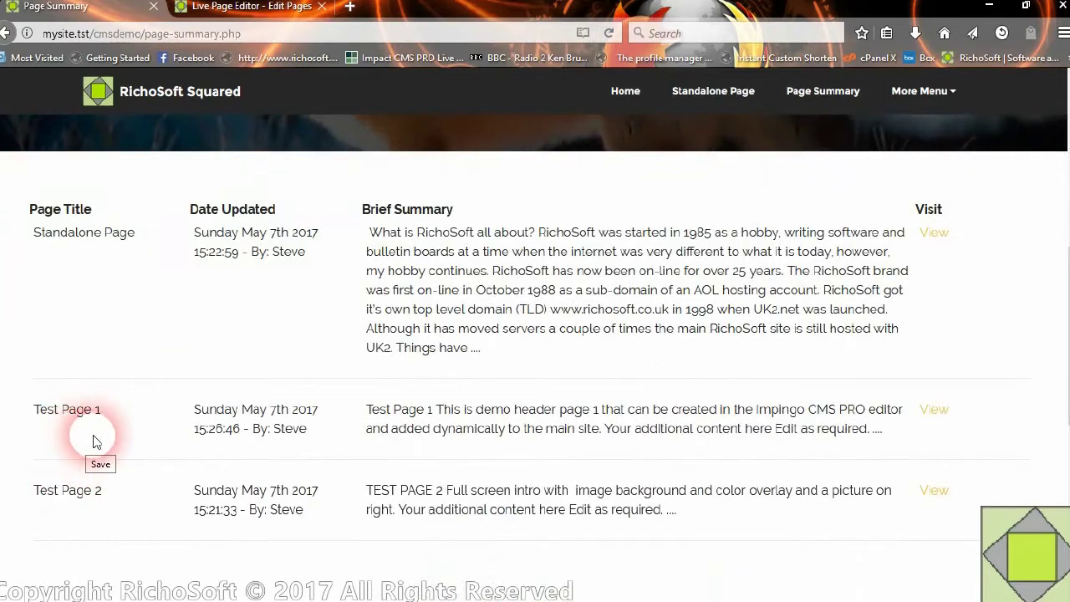
{"action": "left_click", "coordinate": [904, 97]}
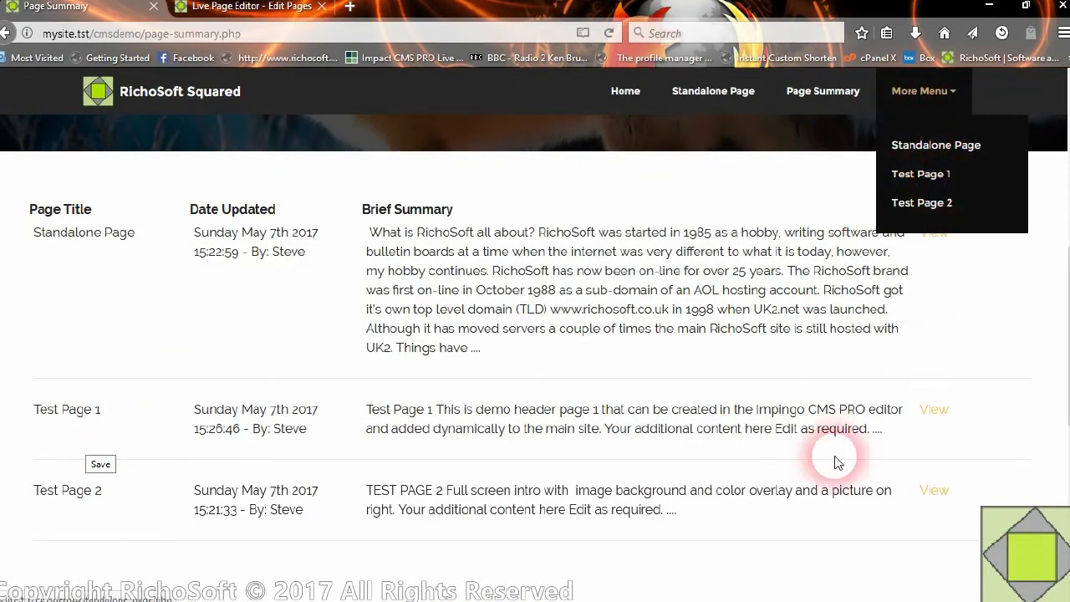
{"action": "scroll", "coordinate": [498, 238], "scroll_direction": "up", "scroll_amount": 5}
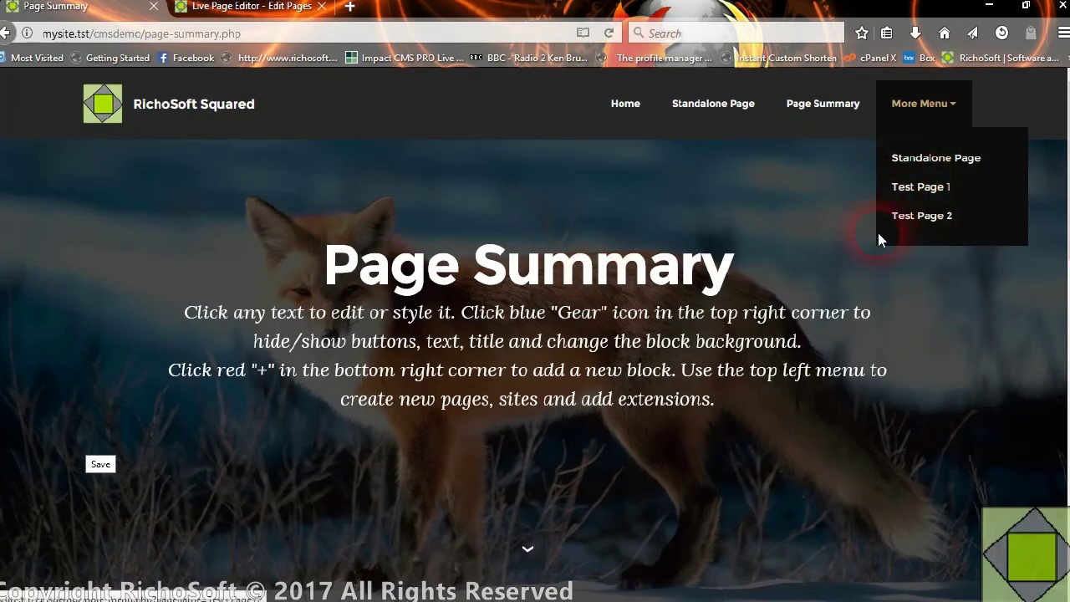
{"action": "left_click", "coordinate": [828, 117]}
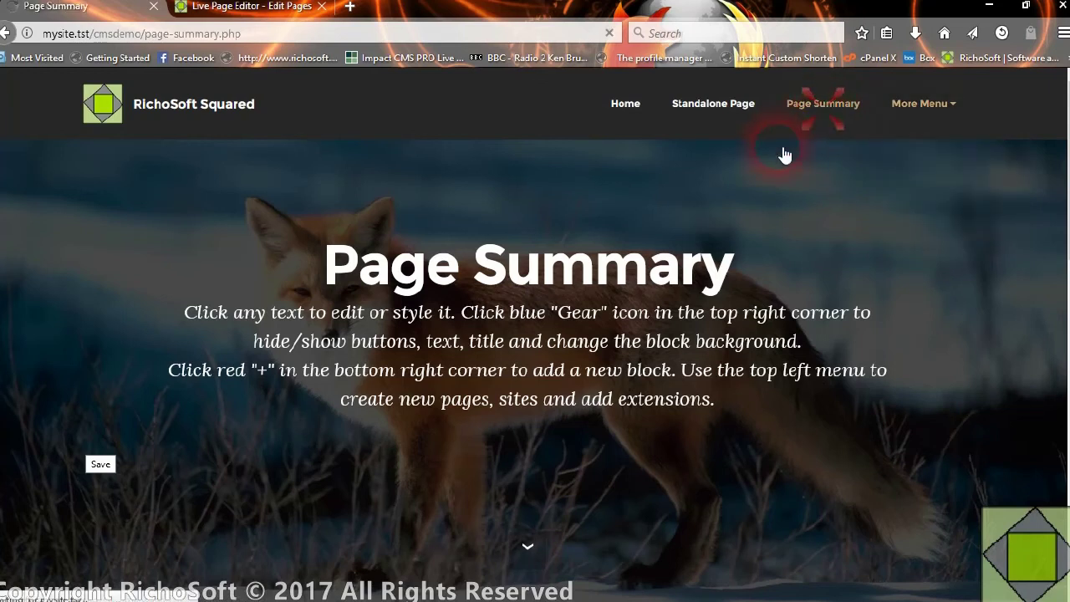
{"action": "scroll", "coordinate": [390, 342], "scroll_direction": "down", "scroll_amount": 5}
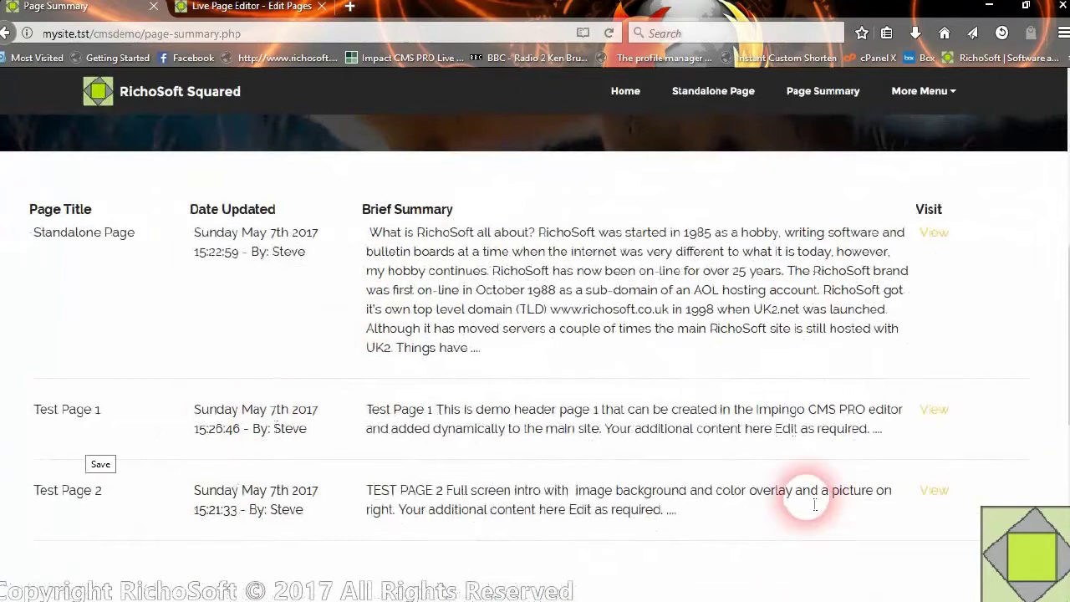
{"action": "scroll", "coordinate": [468, 368], "scroll_direction": "up", "scroll_amount": 5}
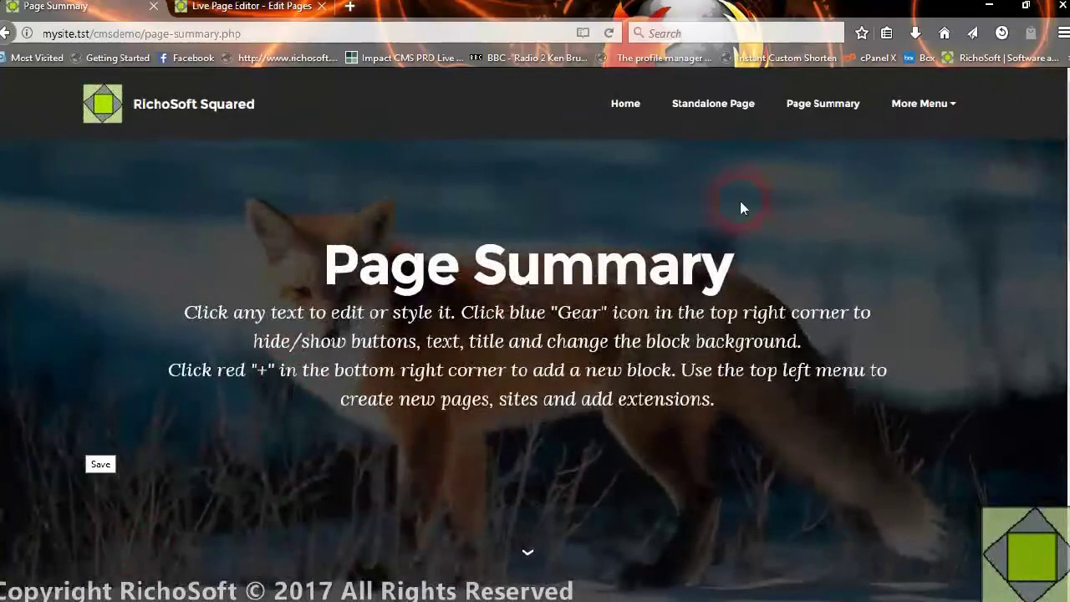
- Dismiss the success message, leaving Testpage1's inclusion settings at Y
{"action": "left_click", "coordinate": [250, 7]}
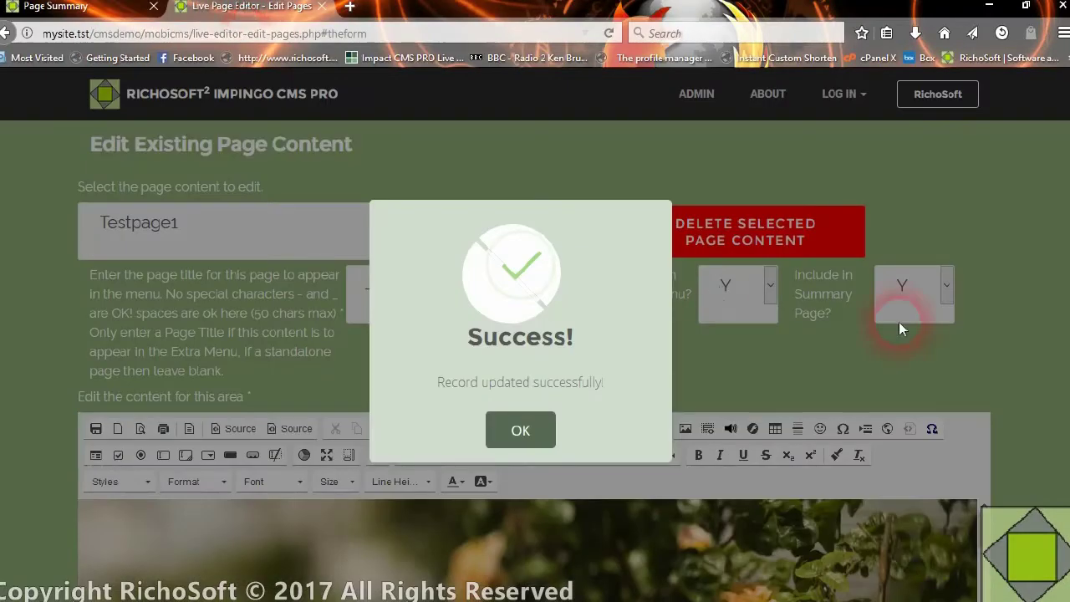
{"action": "left_click", "coordinate": [539, 430]}
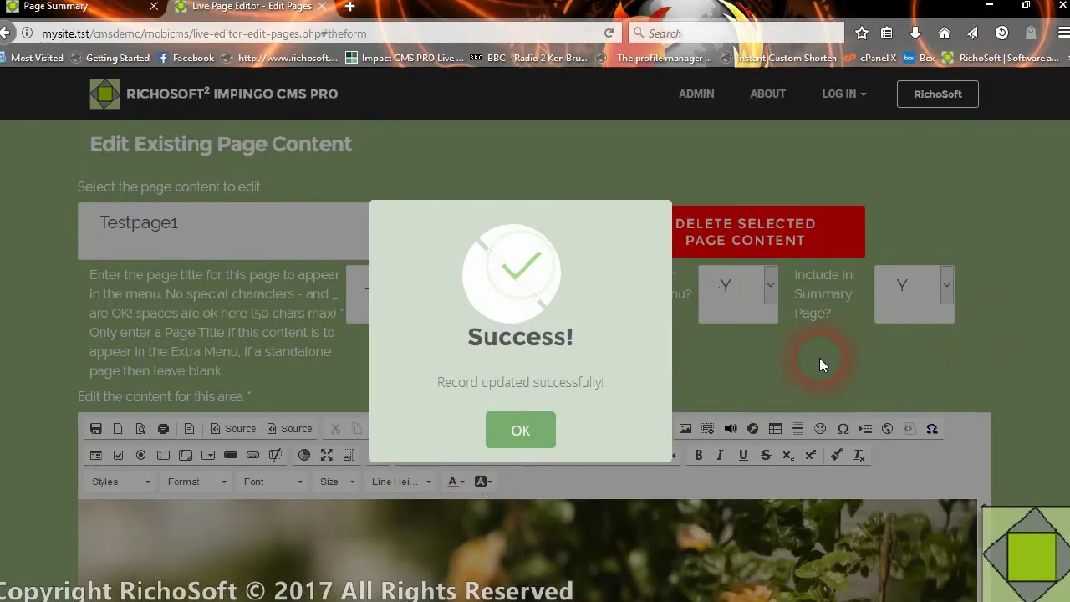
{"action": "left_click", "coordinate": [548, 435]}
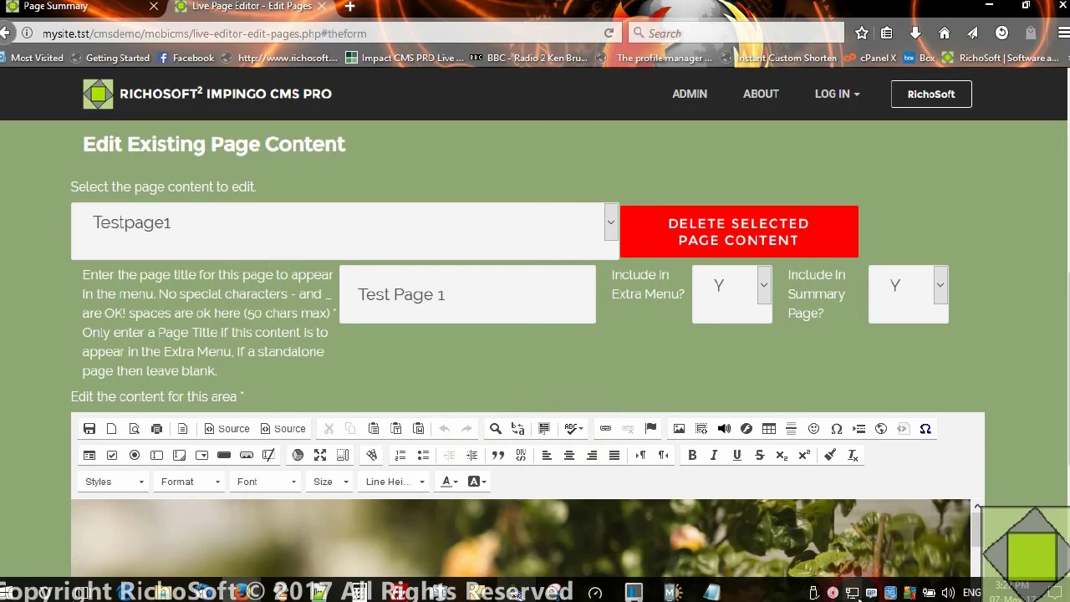
{"action": "right_click", "coordinate": [858, 590]}
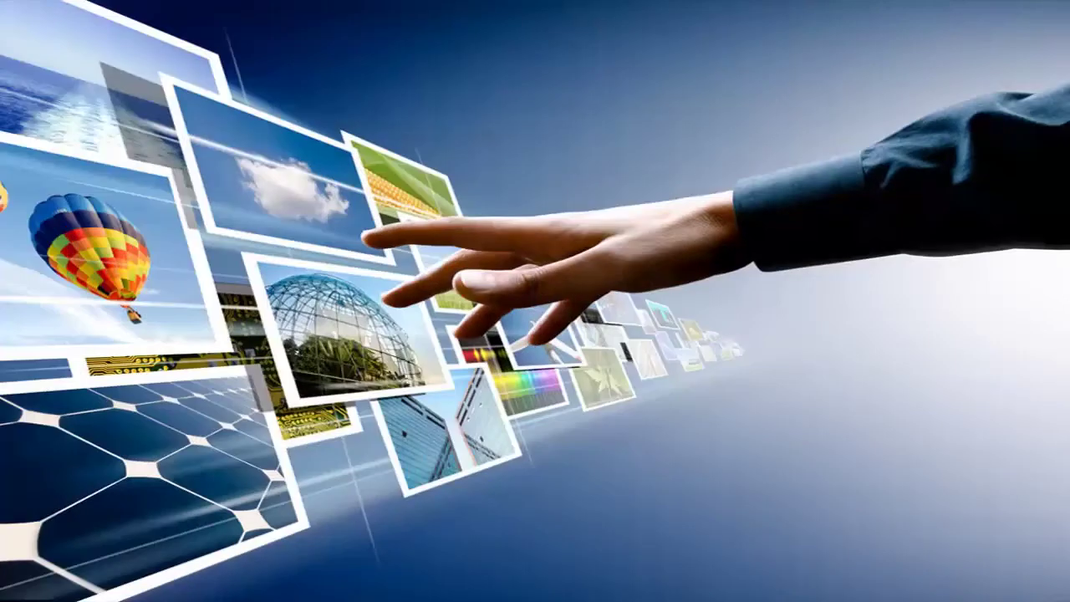